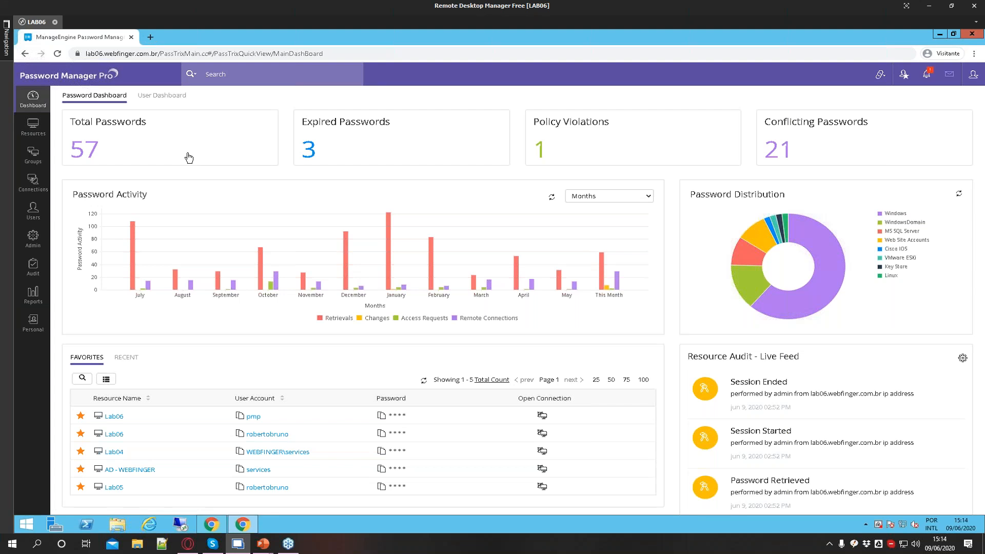
Open the Resources section and scroll through the list of all stored resources
{"action": "left_click", "coordinate": [33, 128]}
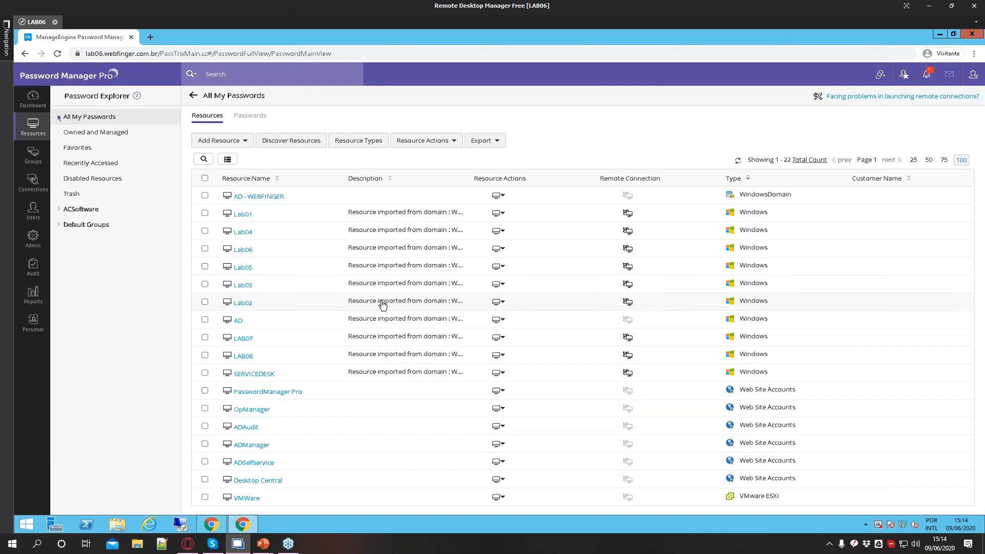
{"action": "scroll", "coordinate": [515, 380], "scroll_direction": "down", "scroll_amount": 3}
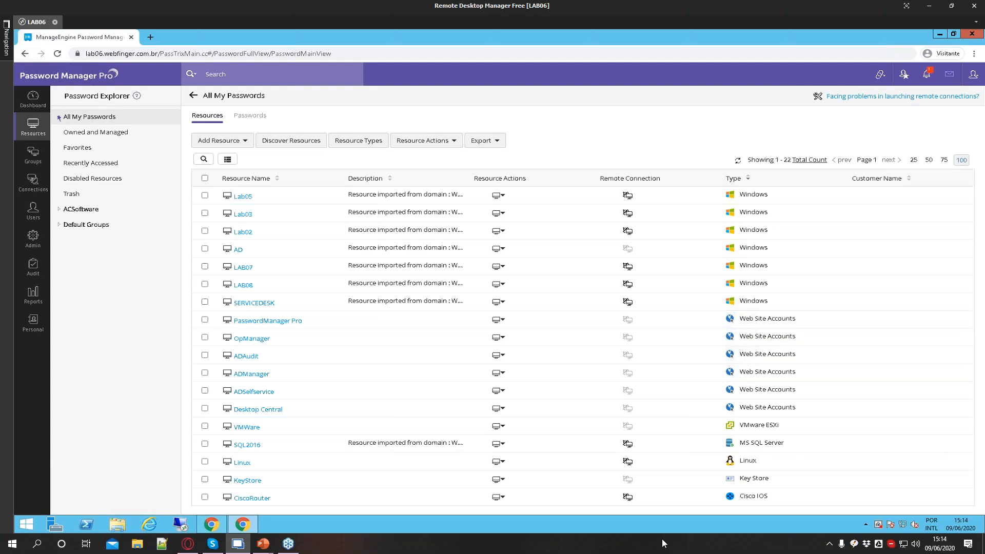
{"action": "scroll", "coordinate": [310, 369], "scroll_direction": "up", "scroll_amount": 3}
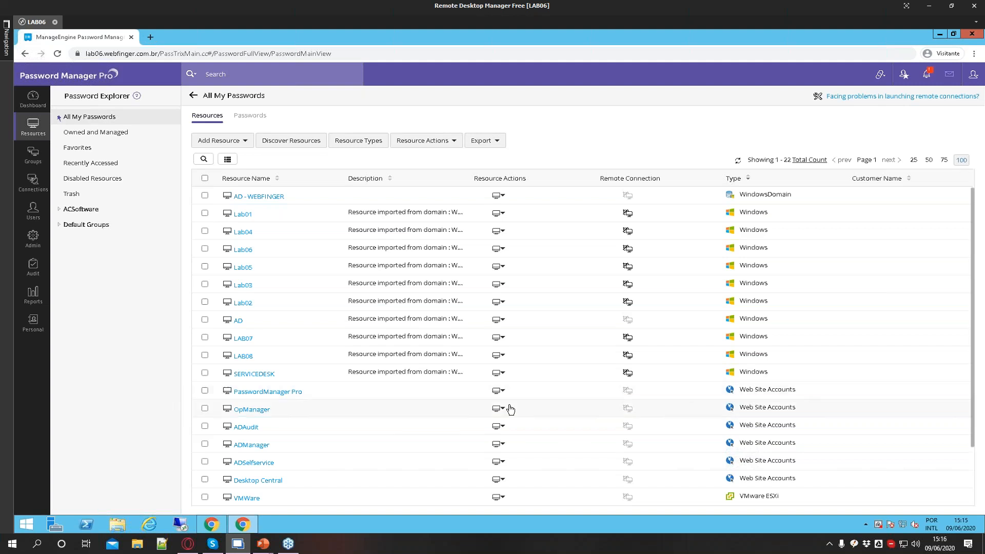
{"action": "scroll", "coordinate": [648, 445], "scroll_direction": "down", "scroll_amount": 3}
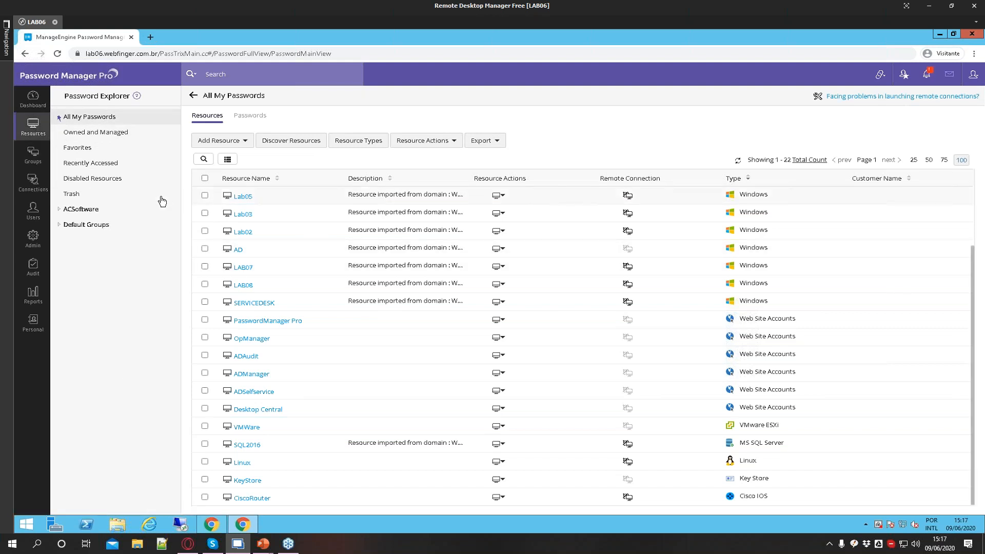
Open the Resource Audit log and return to the Resources list
{"action": "left_click", "coordinate": [33, 294]}
{"action": "left_click", "coordinate": [32, 277]}
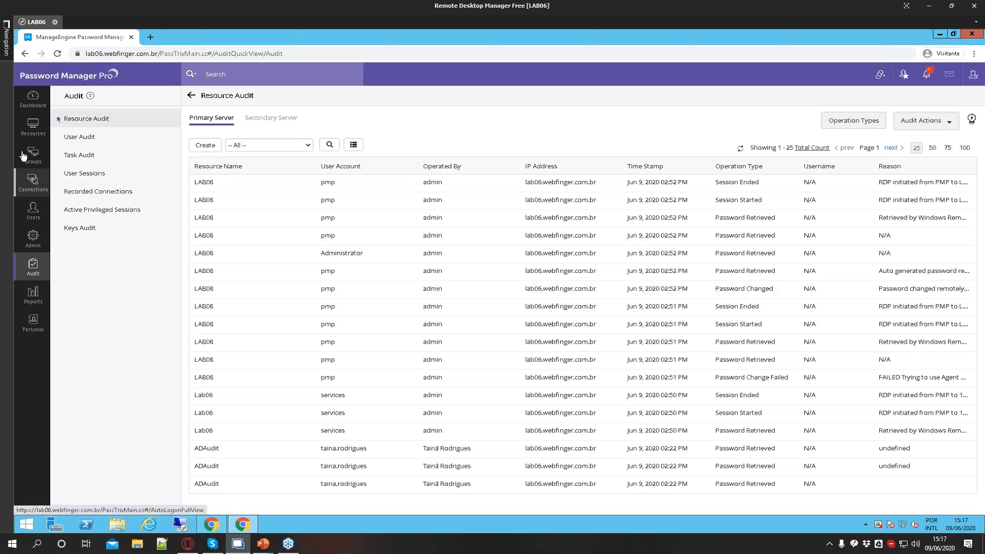
{"action": "left_click", "coordinate": [32, 127]}
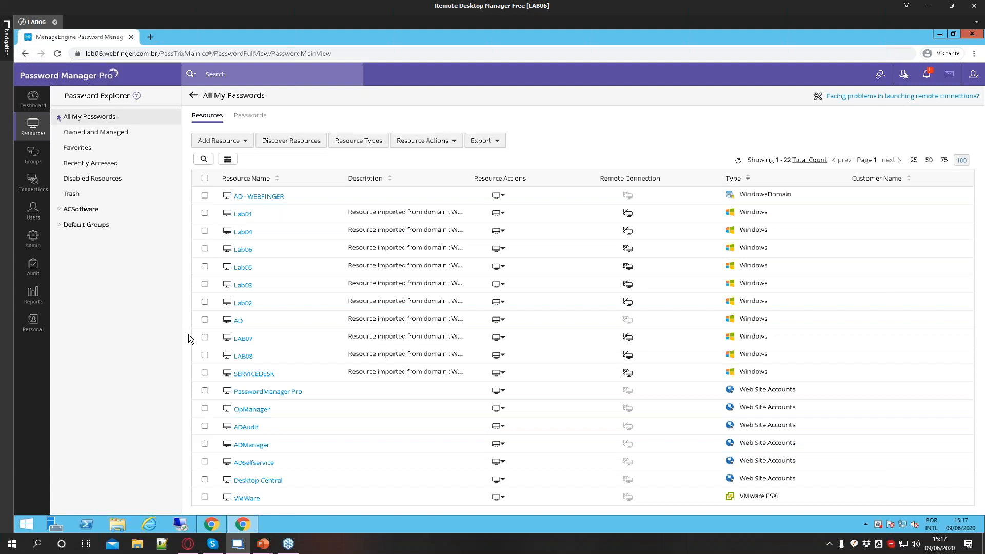
Open the Recorded Connections audit, play back the latest LAB08 session recording, and close the player tab
{"action": "left_click", "coordinate": [33, 266]}
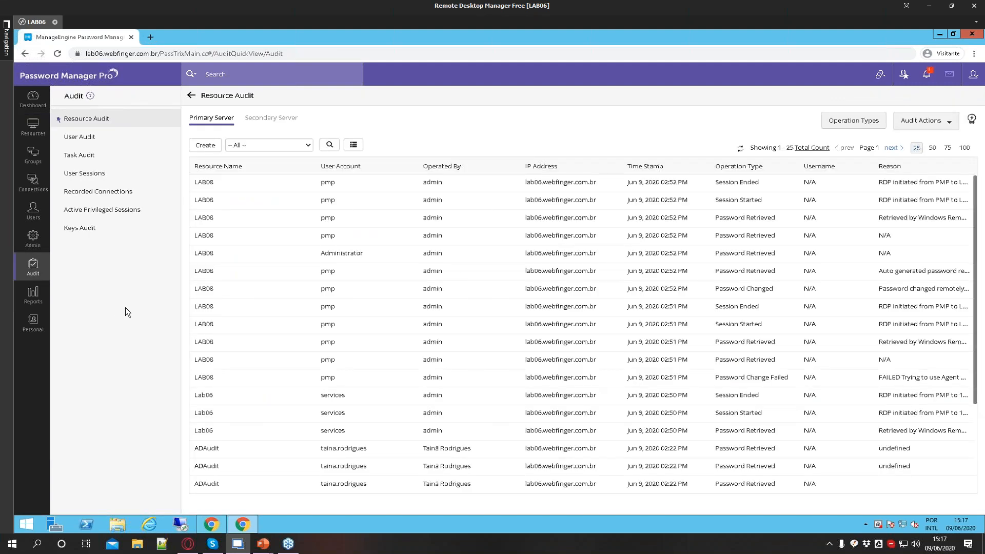
{"action": "left_click", "coordinate": [98, 191]}
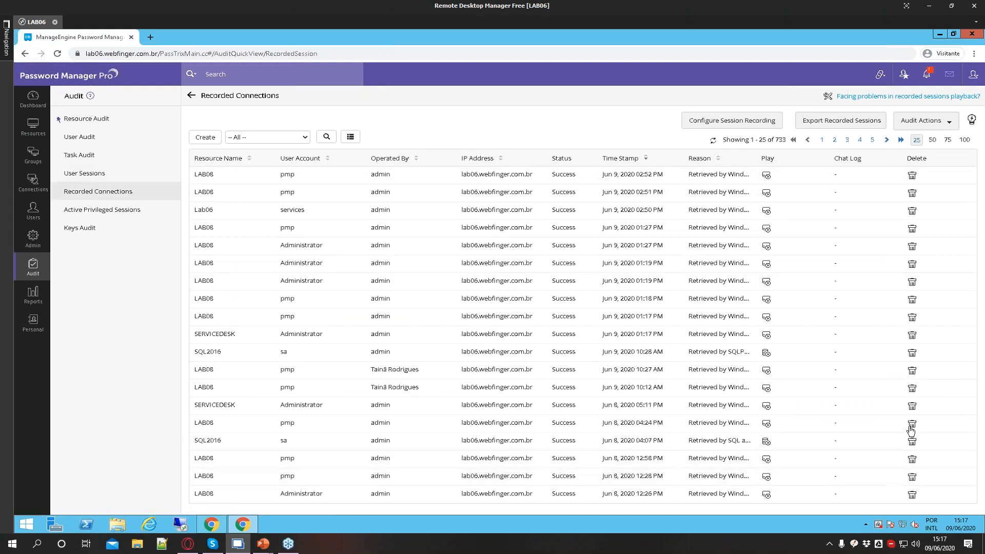
{"action": "left_click", "coordinate": [766, 175]}
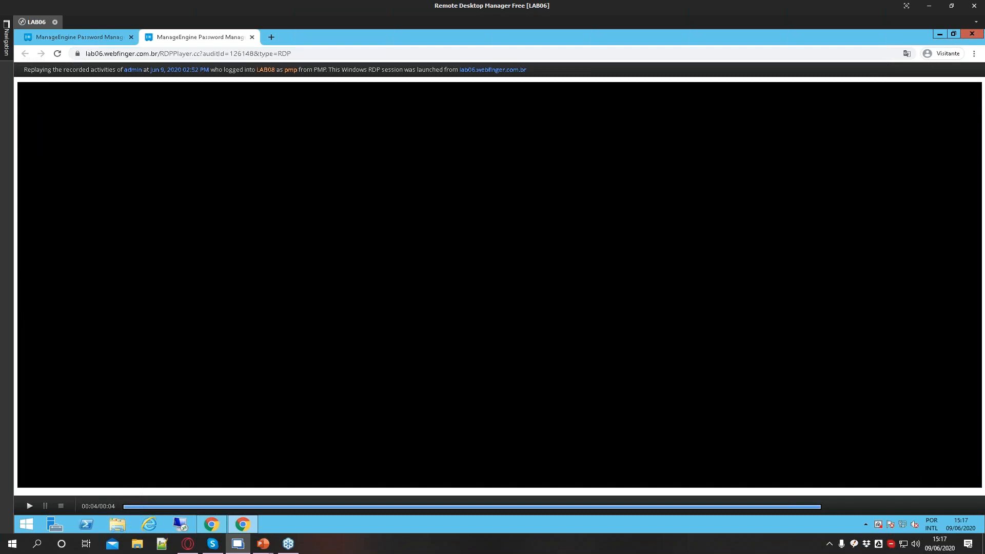
{"action": "left_click", "coordinate": [251, 39]}
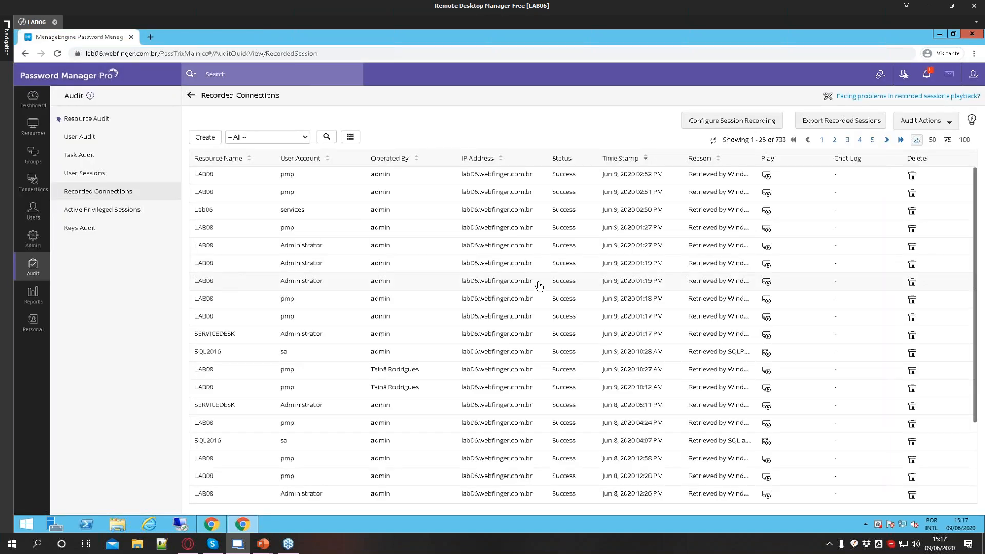
Return to the dashboard and examine the page address in the browser's address bar
{"action": "left_click", "coordinate": [35, 99]}
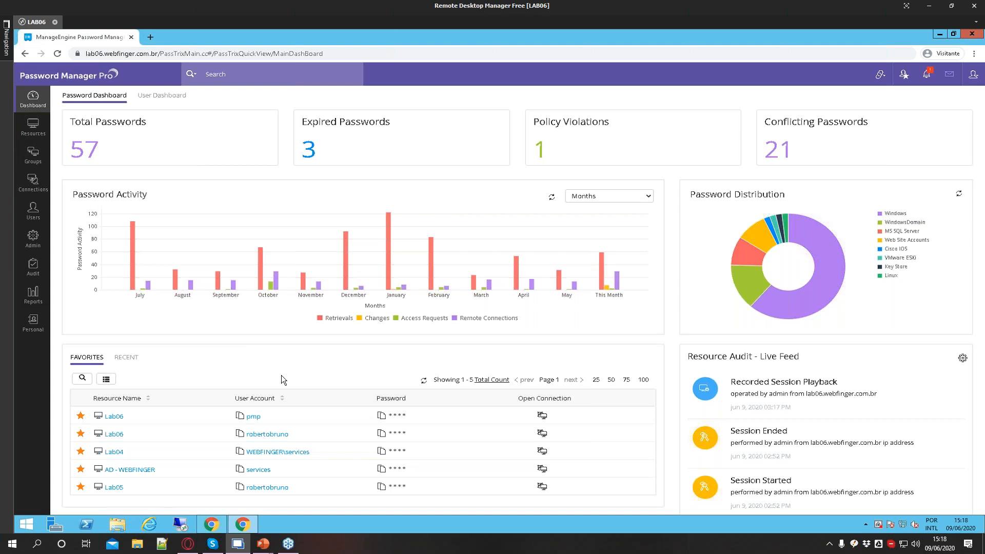
{"action": "mouse_move", "coordinate": [85, 54]}
{"action": "left_mouse_down"}
{"action": "mouse_move", "coordinate": [182, 53]}
{"action": "mouse_move", "coordinate": [86, 53]}
{"action": "left_mouse_up"}
{"action": "left_click", "coordinate": [154, 54]}
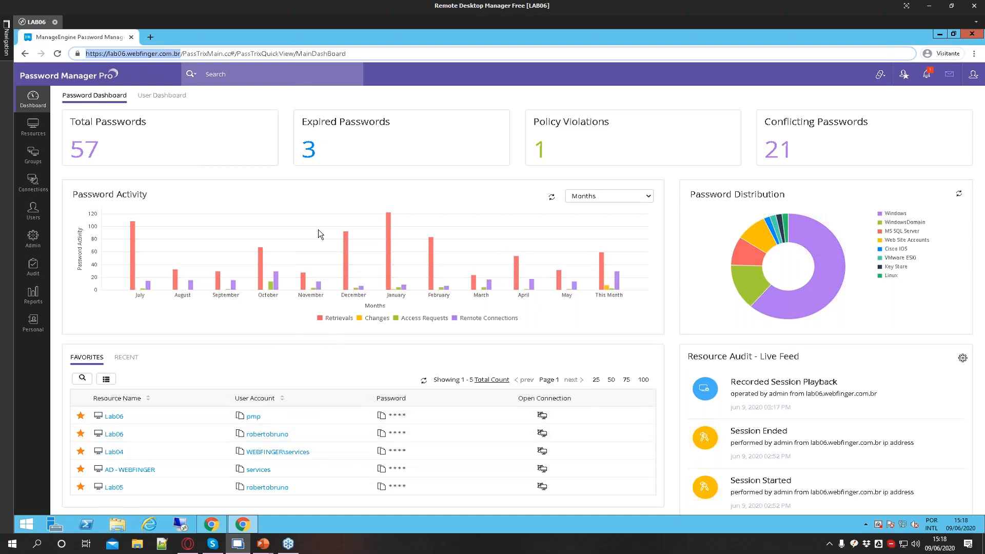
{"action": "left_click", "coordinate": [169, 54]}
{"action": "left_click_drag", "start_coordinate": [181, 53], "coordinate": [84, 54]}
{"action": "left_click", "coordinate": [312, 53]}
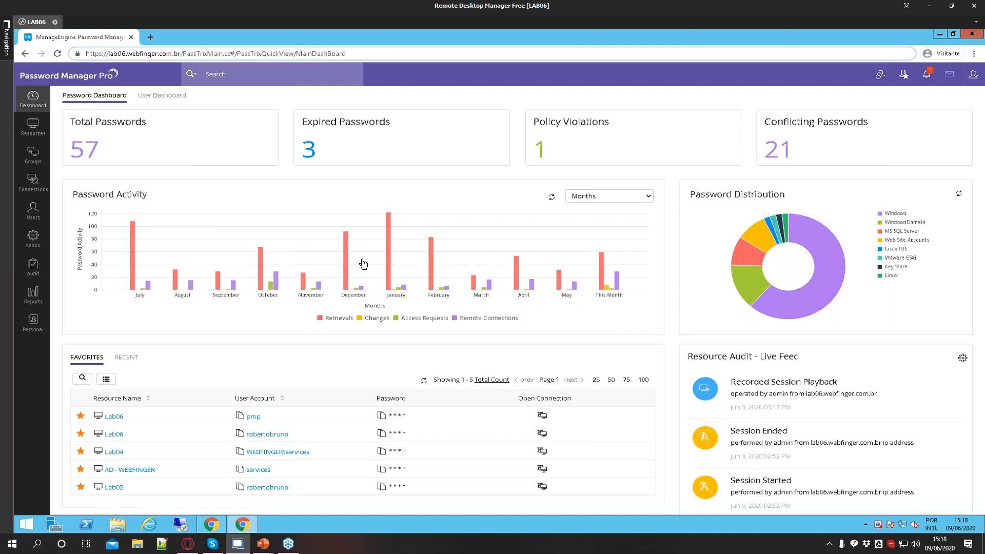
{"action": "left_click", "coordinate": [969, 110]}
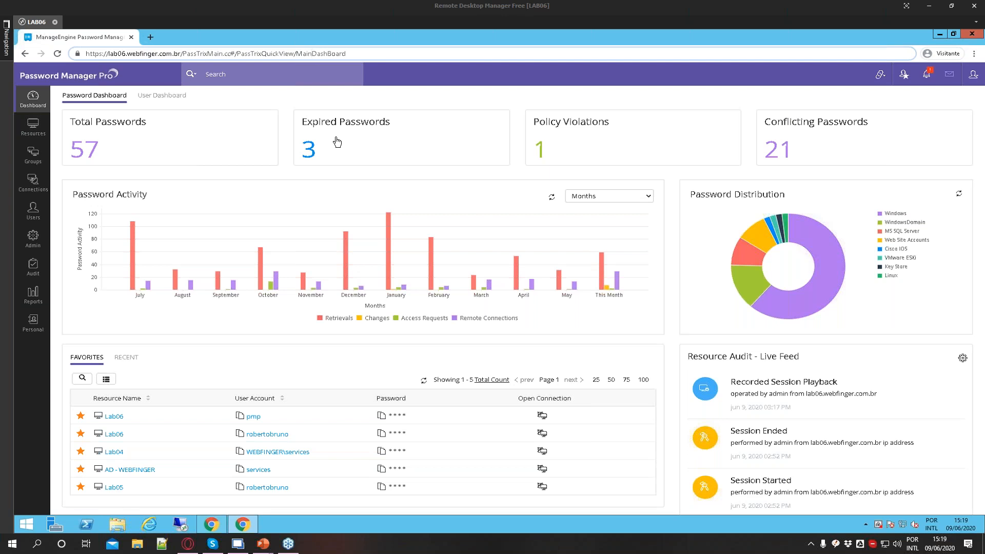
Open the Resources list and review the Add Resource options without choosing one
{"action": "left_click", "coordinate": [34, 135]}
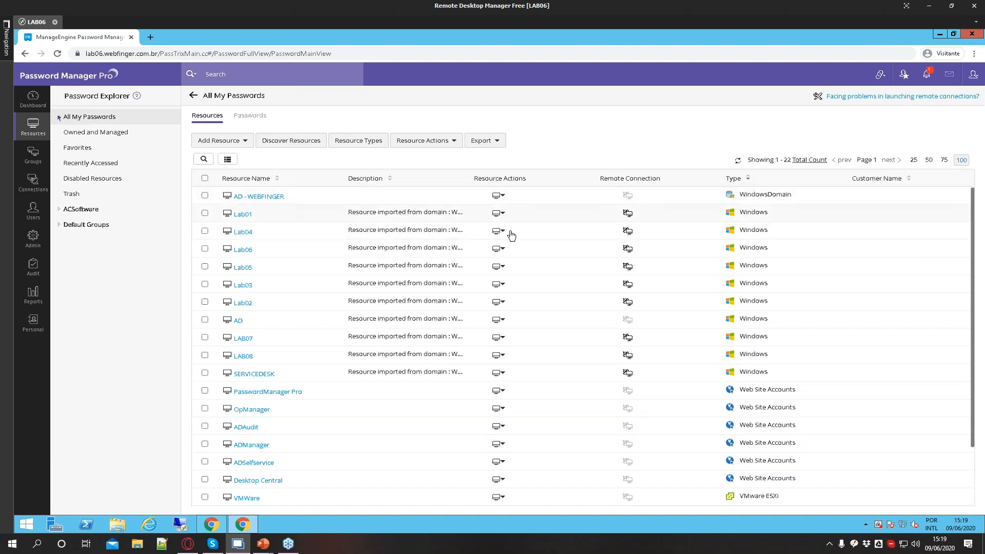
{"action": "left_click_drag", "start_coordinate": [741, 199], "coordinate": [792, 201]}
{"action": "left_click", "coordinate": [205, 196]}
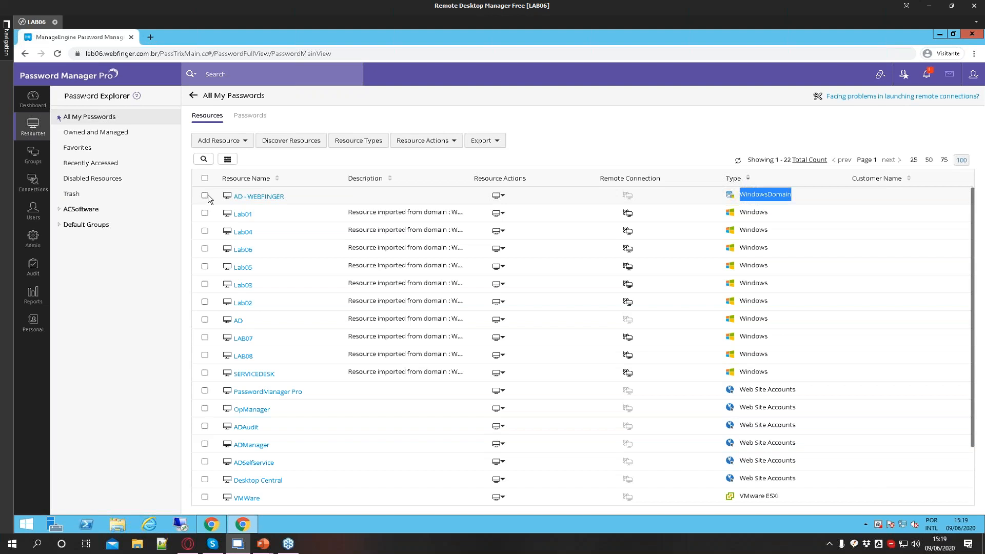
{"action": "left_click", "coordinate": [234, 142]}
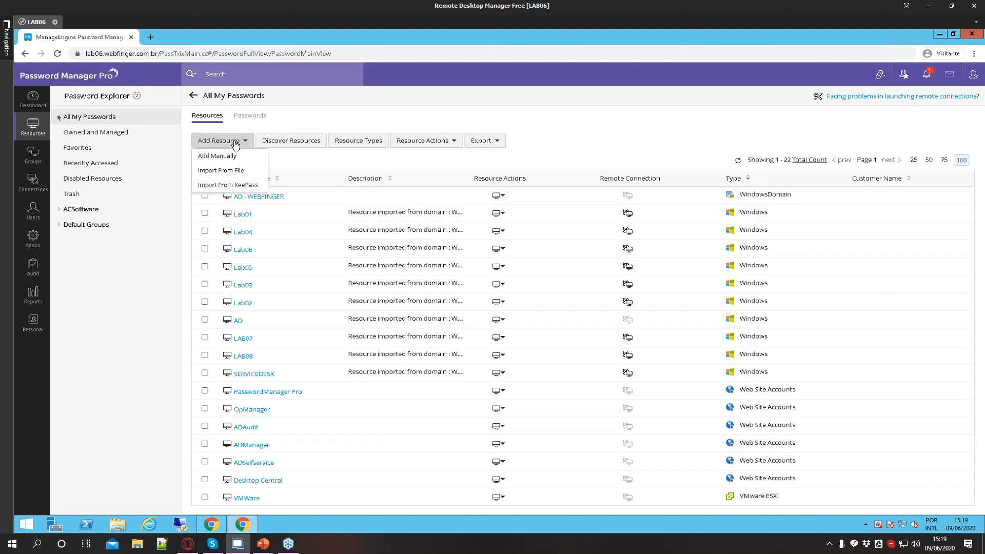
{"action": "left_click", "coordinate": [160, 300]}
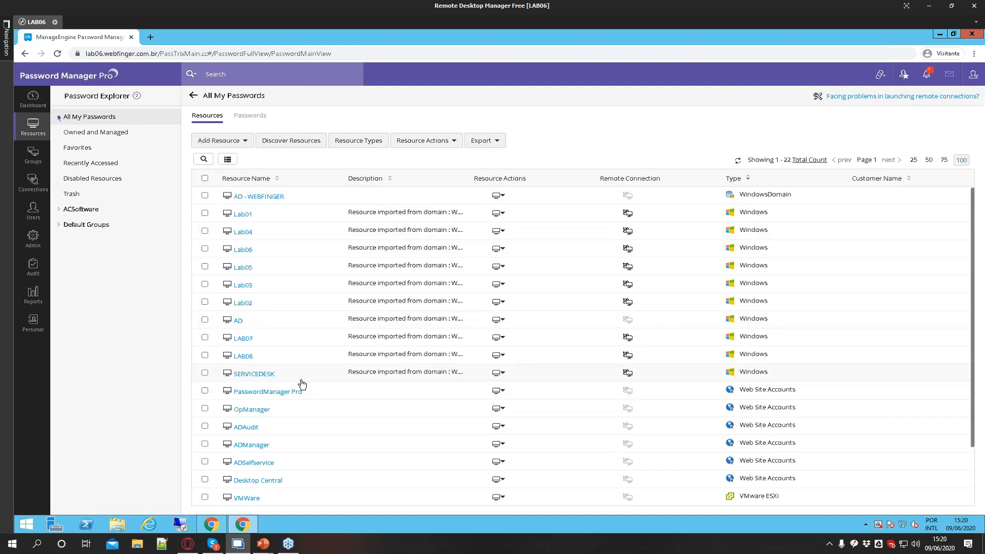
Select and then deselect the AD - WEBFINGER resource while scrolling the list
{"action": "scroll", "coordinate": [695, 365], "scroll_direction": "down", "scroll_amount": 2}
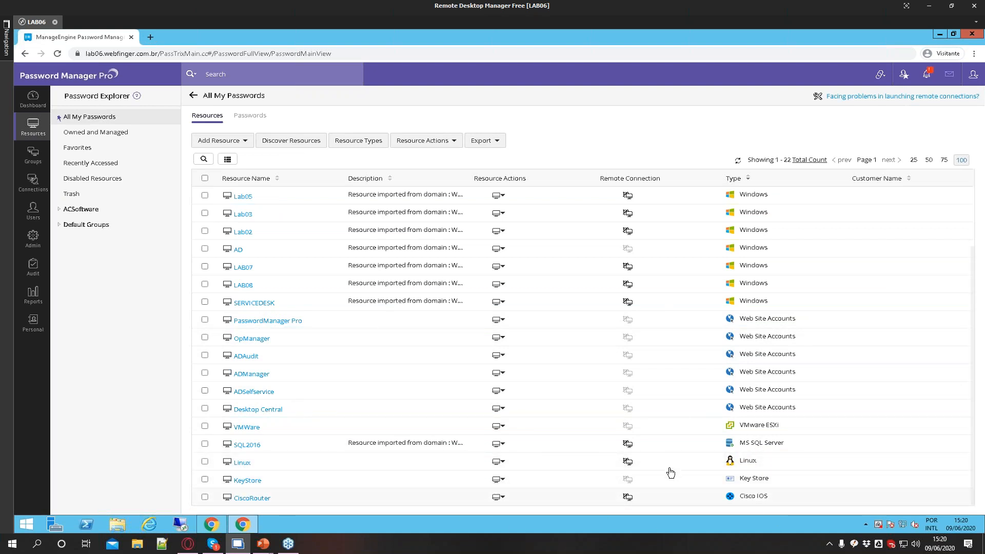
{"action": "scroll", "coordinate": [670, 470], "scroll_direction": "up", "scroll_amount": 2}
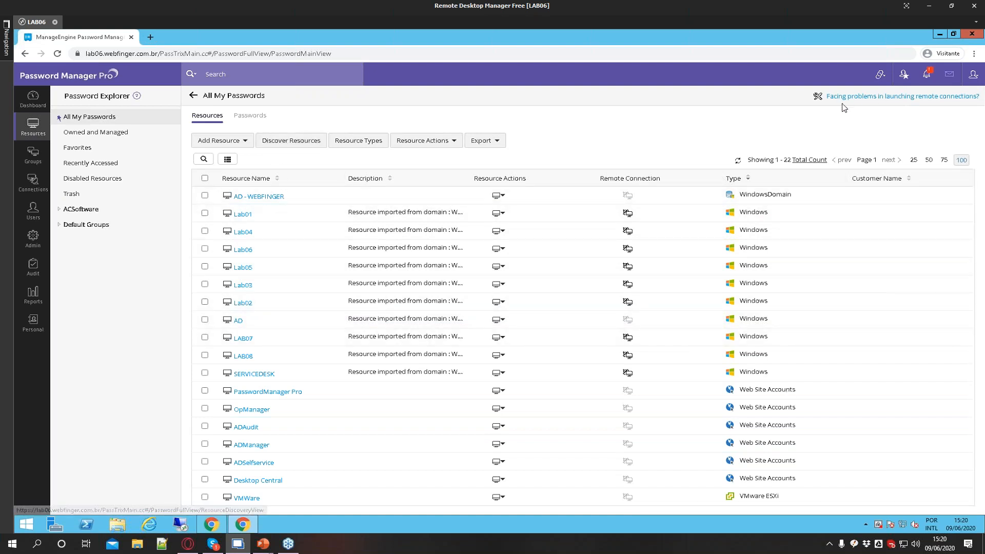
{"action": "left_click", "coordinate": [744, 196]}
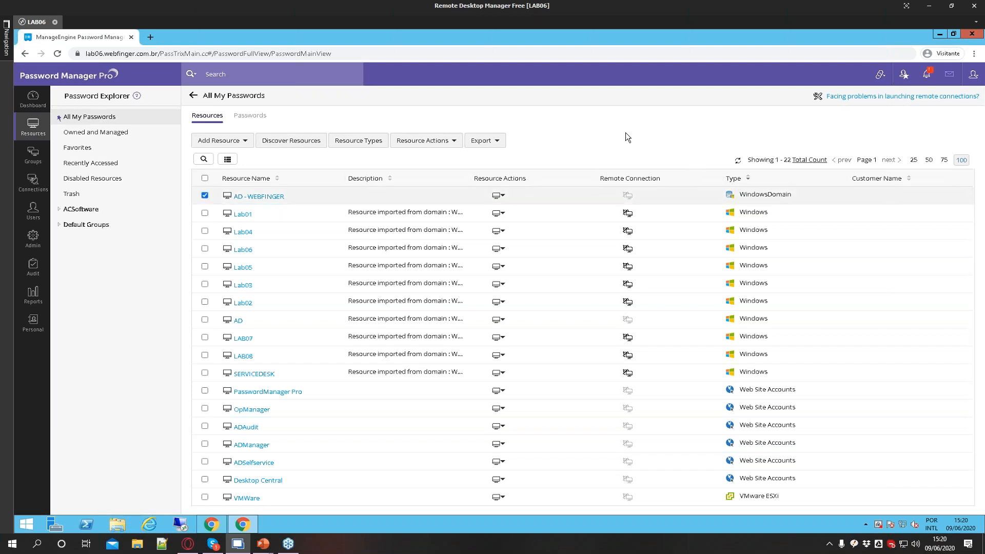
{"action": "left_click", "coordinate": [205, 195]}
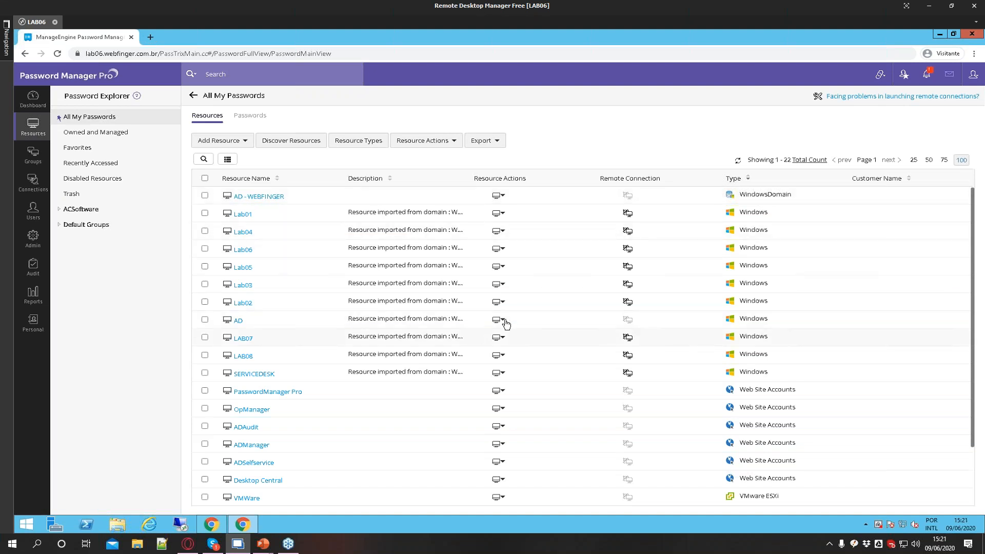
{"action": "scroll", "coordinate": [525, 369], "scroll_direction": "down", "scroll_amount": 3}
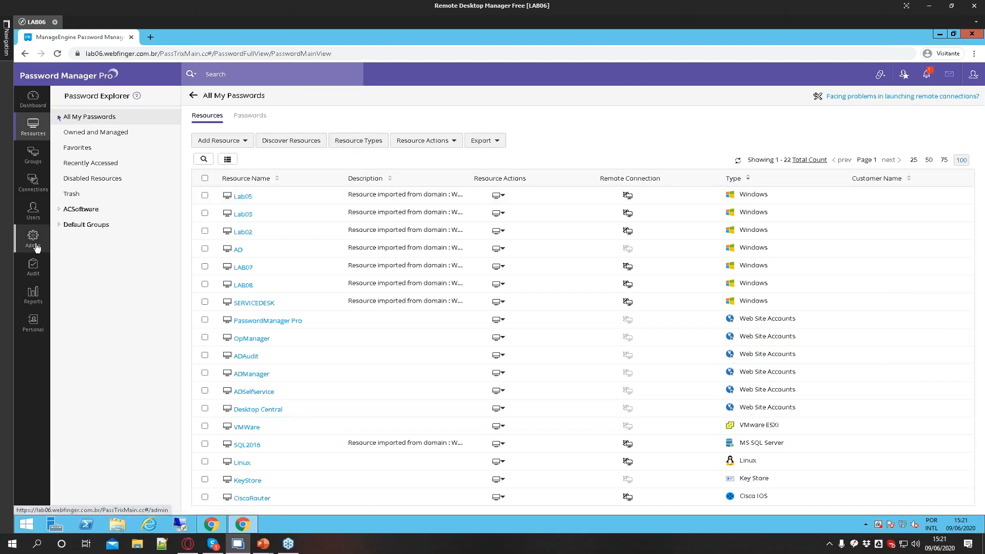
Open the Resource Types list and scroll through the available types
{"action": "left_click", "coordinate": [355, 140]}
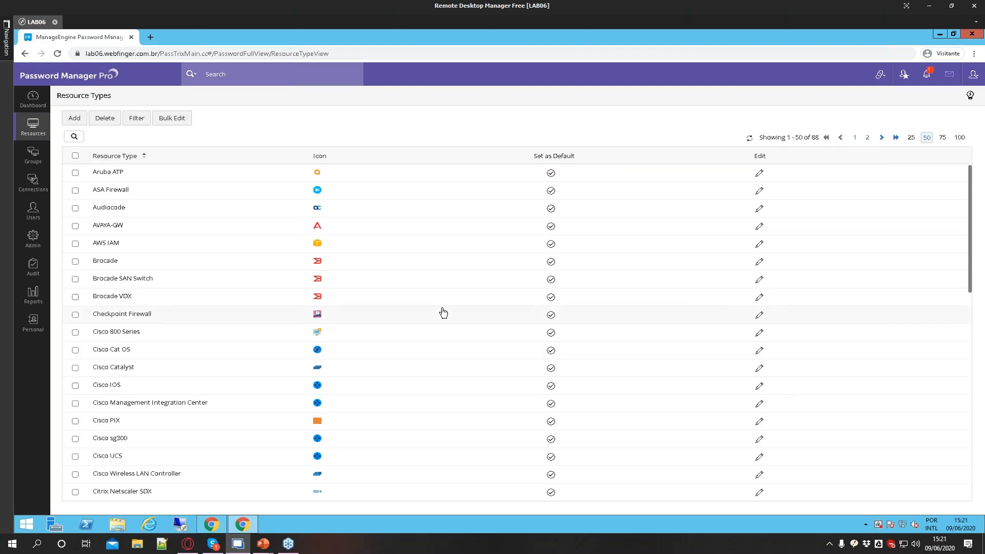
{"action": "scroll", "coordinate": [718, 301], "scroll_direction": "down", "scroll_amount": 2}
{"action": "scroll", "coordinate": [691, 349], "scroll_direction": "up", "scroll_amount": 2}
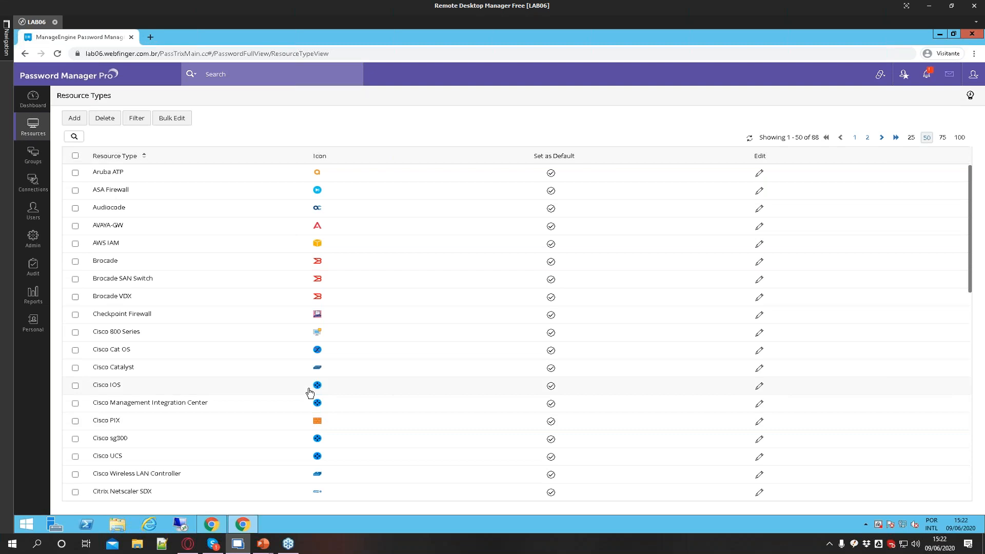
Open the Auto Logon Helper admin settings and review the SQL helper's resource types, then cancel
{"action": "left_click", "coordinate": [37, 244]}
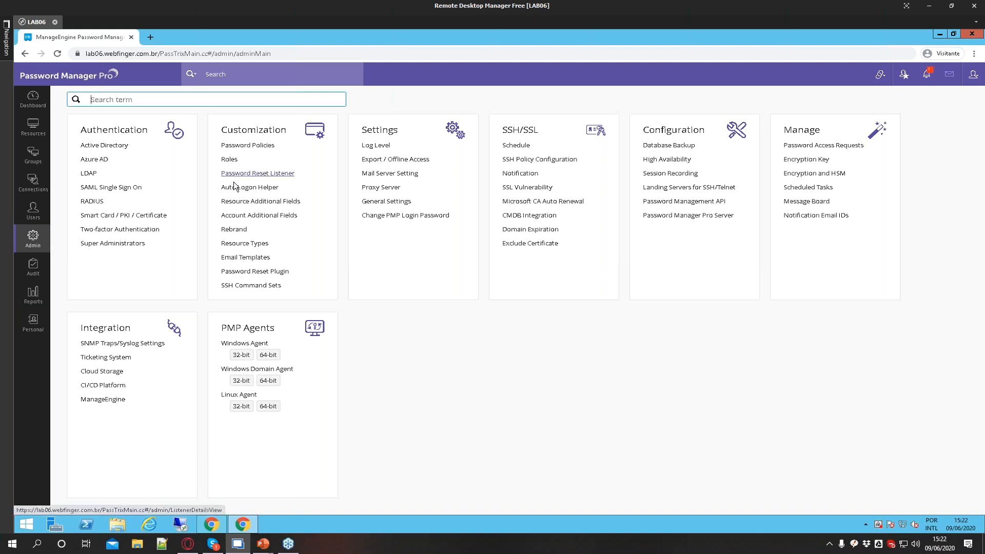
{"action": "left_click", "coordinate": [250, 187]}
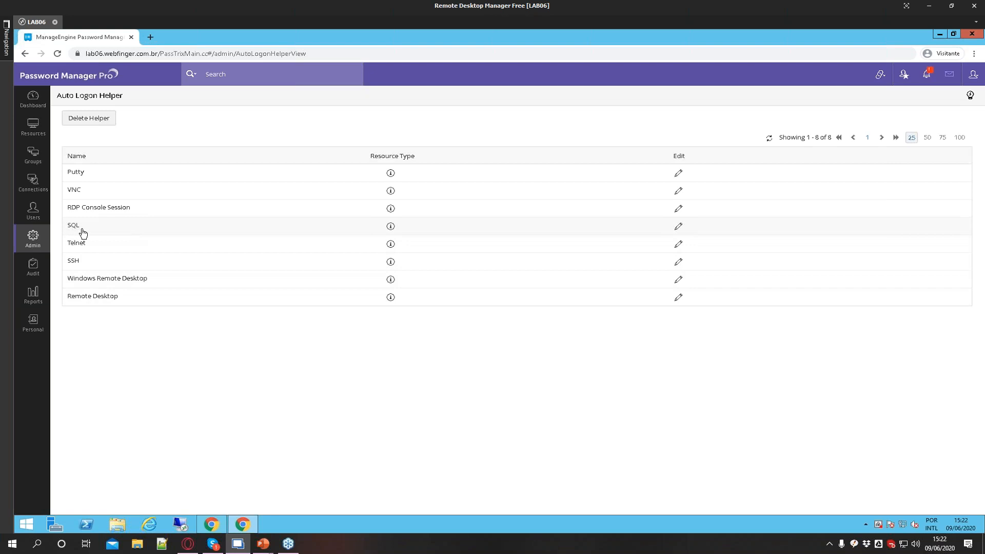
{"action": "left_click", "coordinate": [678, 226]}
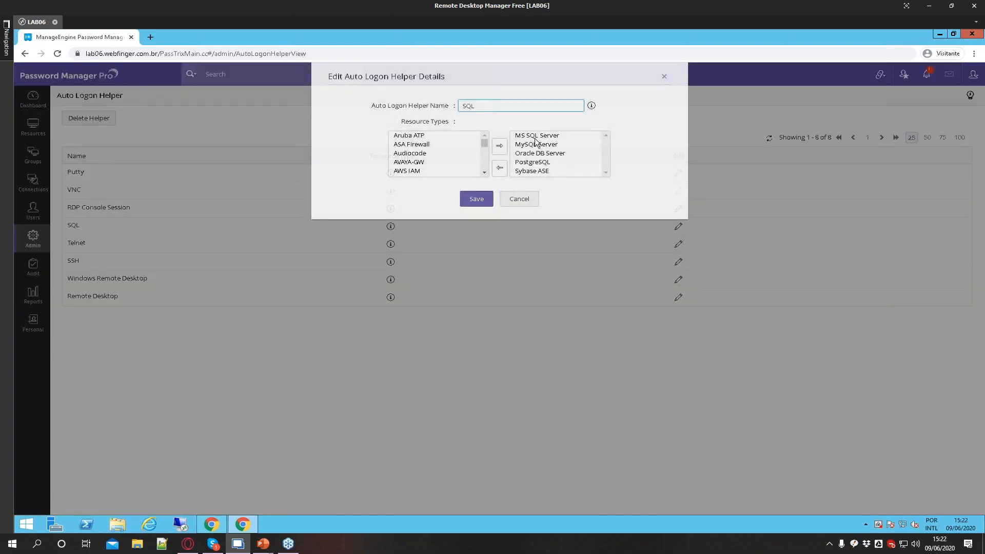
{"action": "key", "text": "Down"}
{"action": "key", "text": "Down"}
{"action": "key", "text": "Down"}
{"action": "key", "text": "Down"}
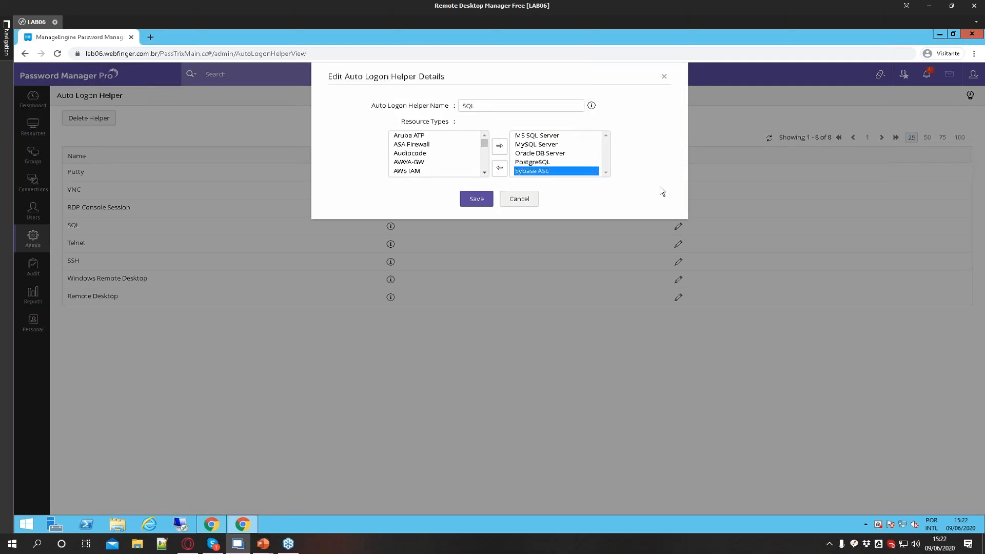
{"action": "left_click", "coordinate": [535, 201]}
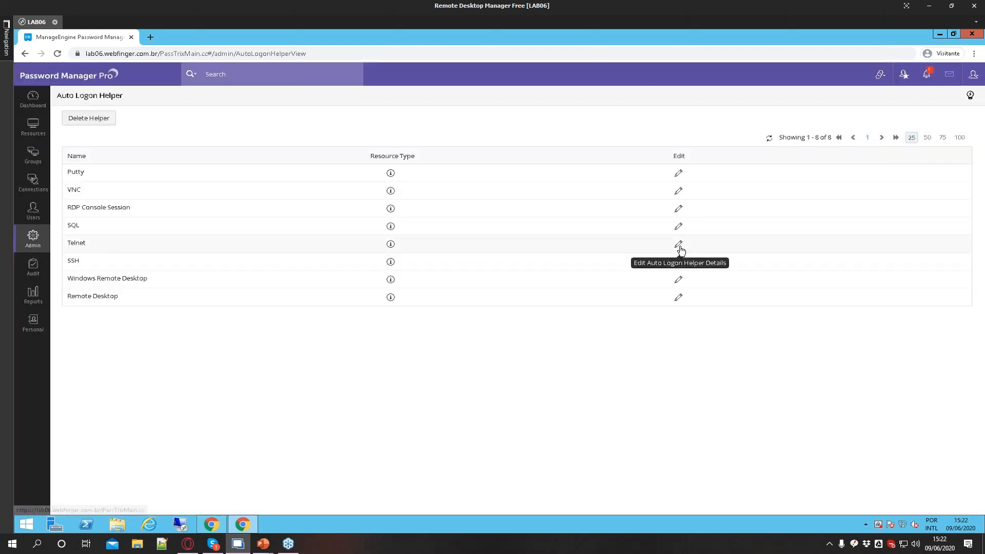
Review the resource types assigned to the Telnet auto logon helper, then cancel the dialog
{"action": "left_click", "coordinate": [679, 245]}
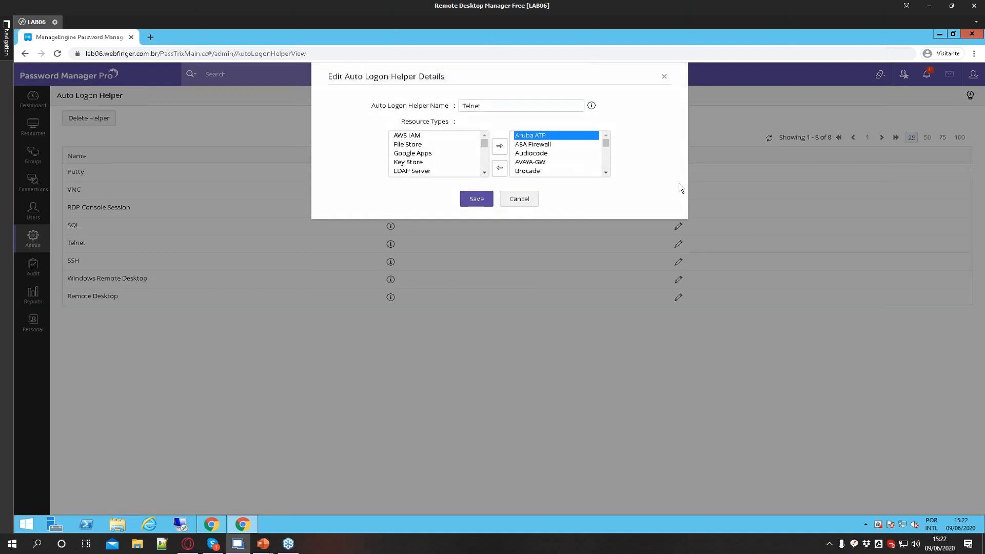
{"action": "key", "text": "Down"}
{"action": "key", "text": "Down"}
{"action": "key", "text": "Down"}
{"action": "key", "text": "Down"}
{"action": "key", "text": "Down"}
{"action": "key", "text": "Down"}
{"action": "key", "text": "Down"}
{"action": "key", "text": "Down"}
{"action": "key", "text": "Down"}
{"action": "key", "text": "Down"}
{"action": "key", "text": "Down"}
{"action": "key", "text": "Down"}
{"action": "key", "text": "Down"}
{"action": "key", "text": "Down"}
{"action": "key", "text": "Down"}
{"action": "key", "text": "Down"}
{"action": "key", "text": "Down"}
{"action": "key", "text": "Down"}
{"action": "key", "text": "Down"}
{"action": "key", "text": "Down"}
{"action": "key", "text": "Down"}
{"action": "key", "text": "Down"}
{"action": "key", "text": "Down"}
{"action": "key", "text": "Down"}
{"action": "key", "text": "Down"}
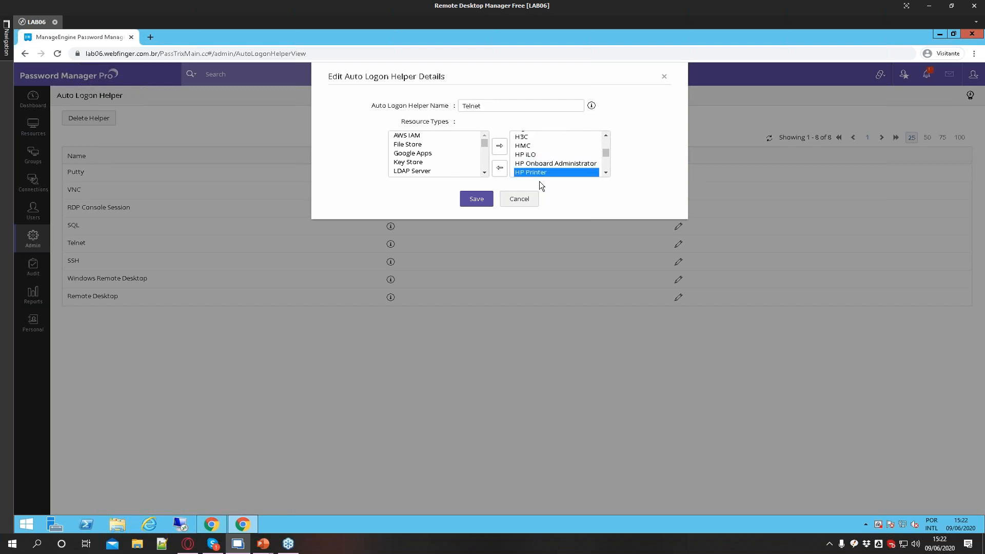
{"action": "left_click", "coordinate": [520, 199]}
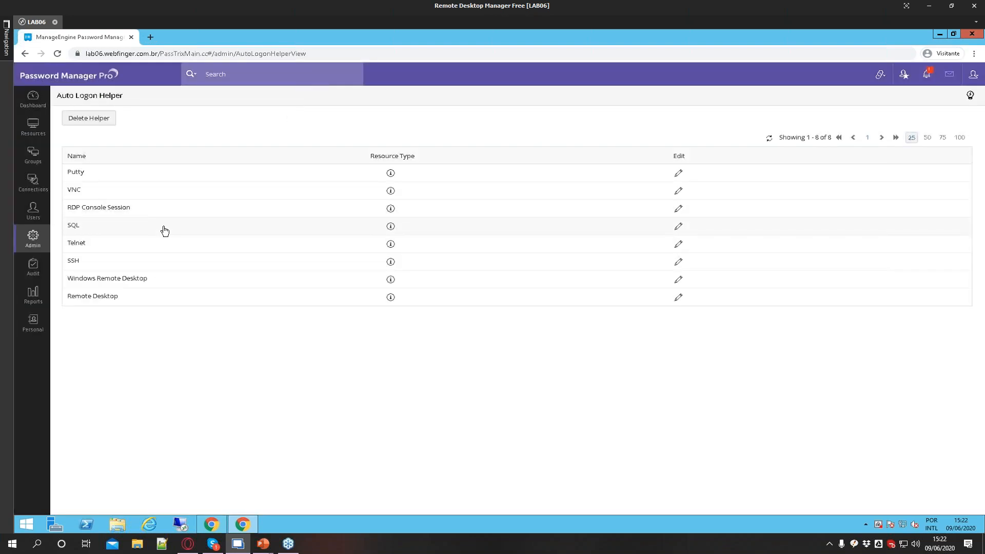
Open the SSH Command Sets admin page to view the SSH commands list
{"action": "left_click", "coordinate": [34, 238]}
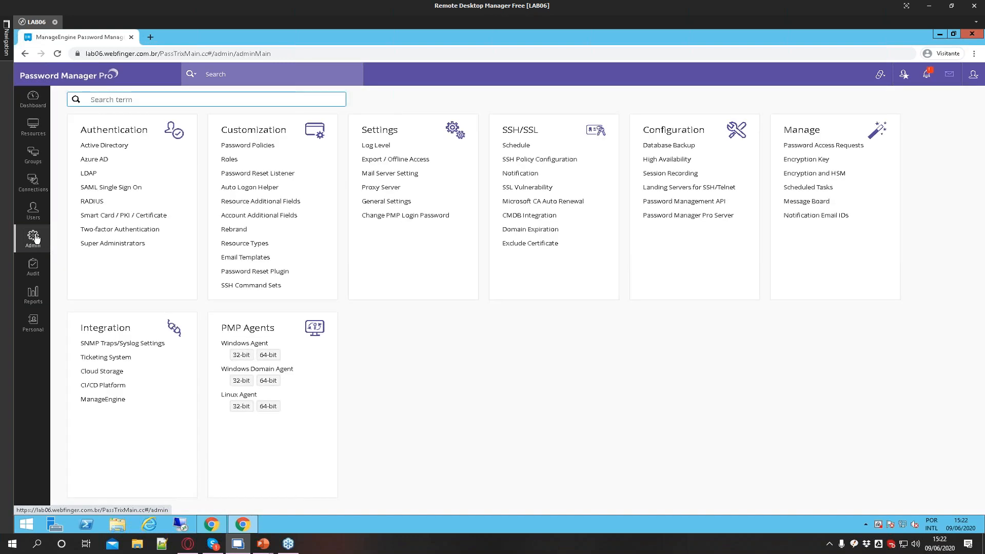
{"action": "left_click", "coordinate": [244, 288]}
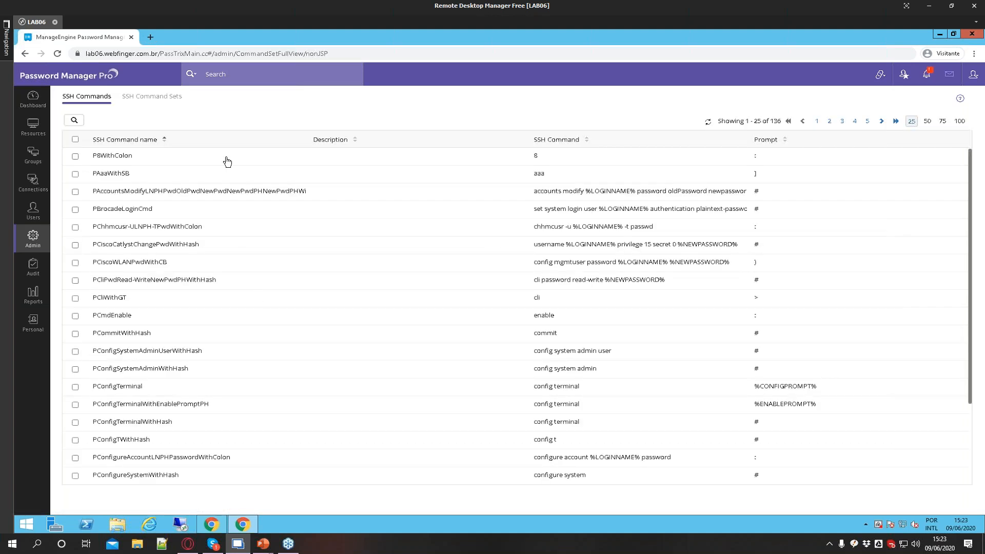
Open the SSH Command Sets list and view the Alom command set's reset command sequence, then close the details
{"action": "left_click", "coordinate": [152, 97]}
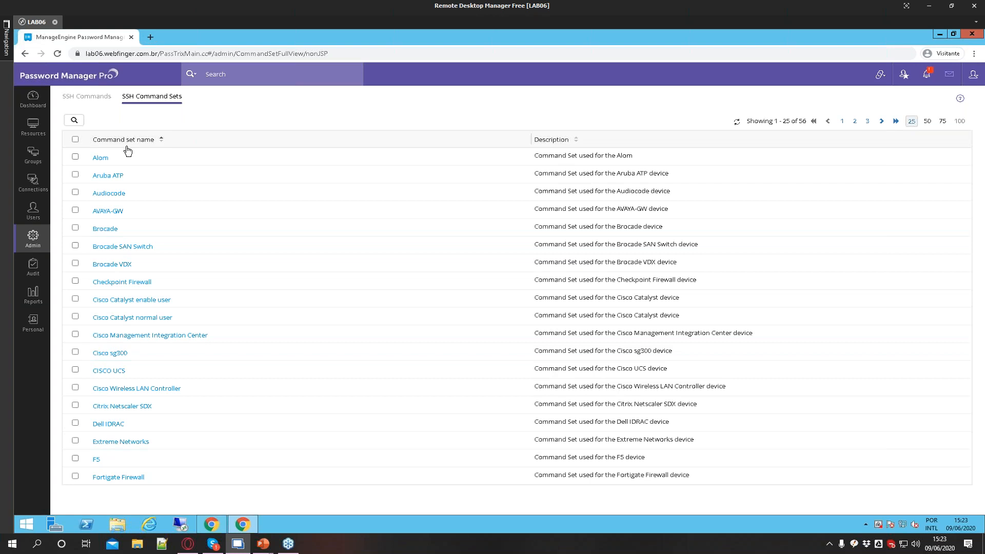
{"action": "left_click", "coordinate": [100, 158]}
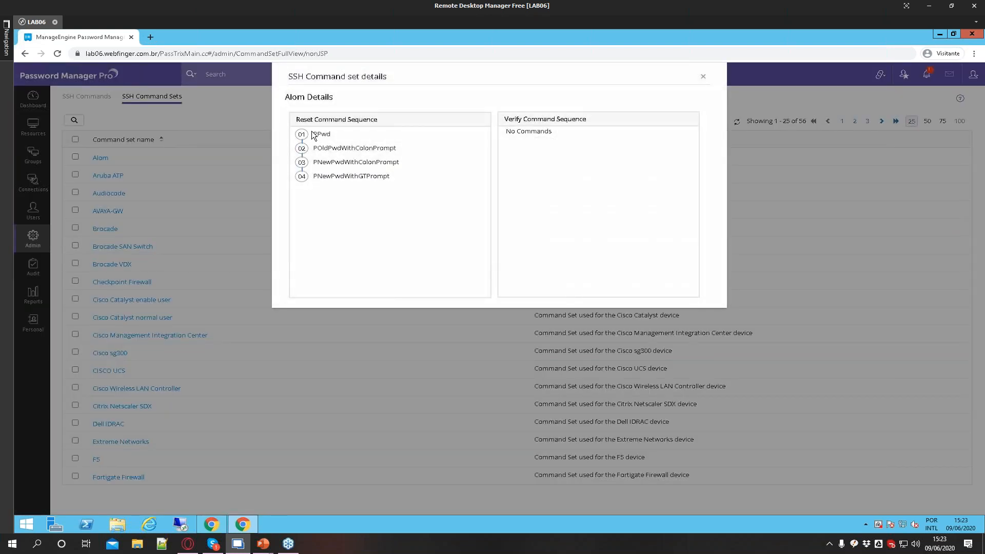
{"action": "left_click_drag", "start_coordinate": [315, 133], "coordinate": [399, 148]}
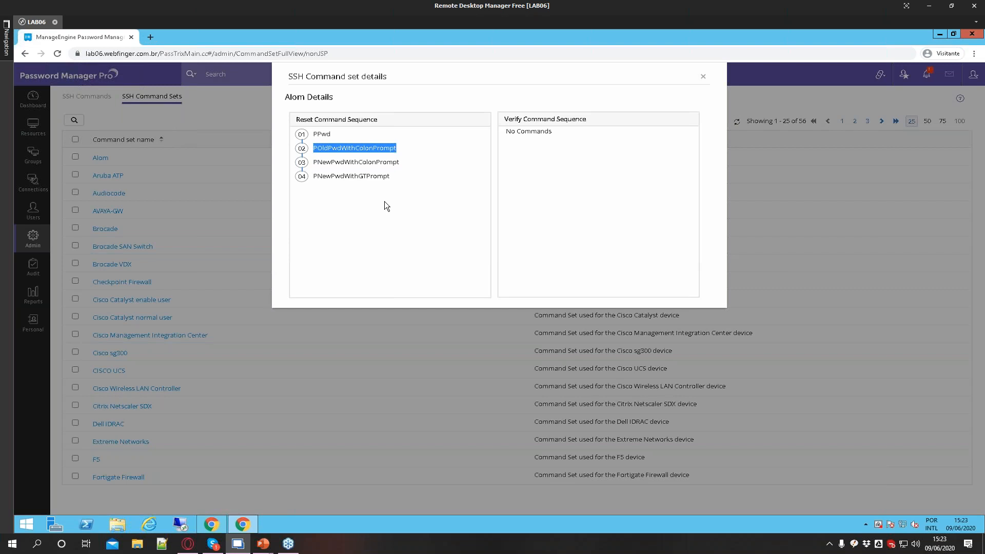
{"action": "left_click", "coordinate": [703, 78]}
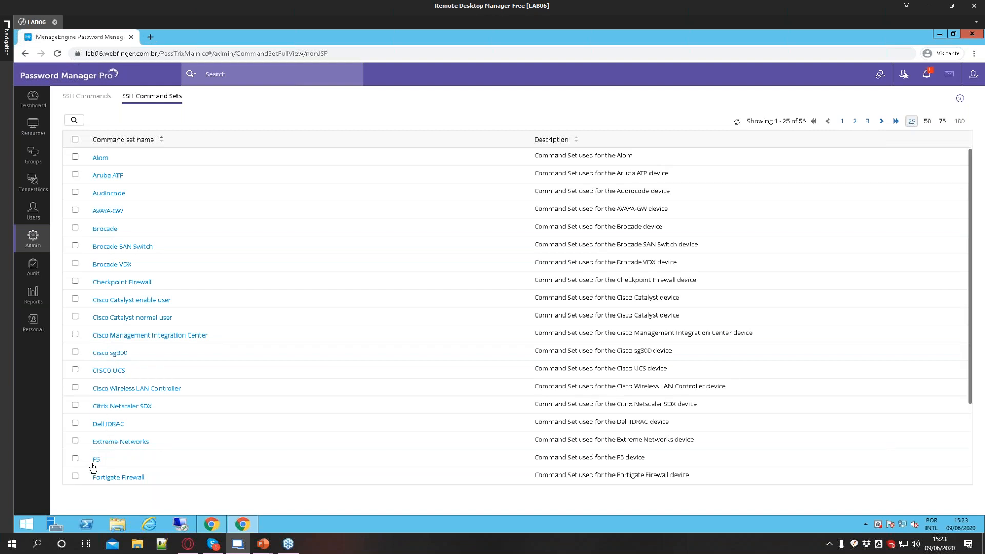
View the Dell IDRAC command set's reset command sequence and close its details dialog
{"action": "left_click", "coordinate": [127, 431]}
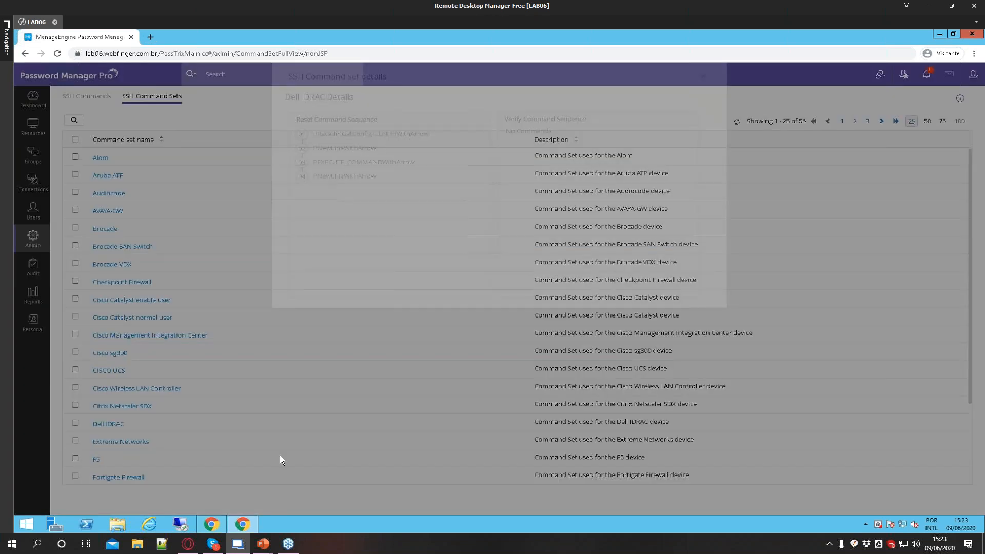
{"action": "left_click_drag", "start_coordinate": [314, 134], "coordinate": [414, 163]}
{"action": "left_click_drag", "start_coordinate": [327, 177], "coordinate": [359, 178]}
{"action": "left_click", "coordinate": [326, 146]}
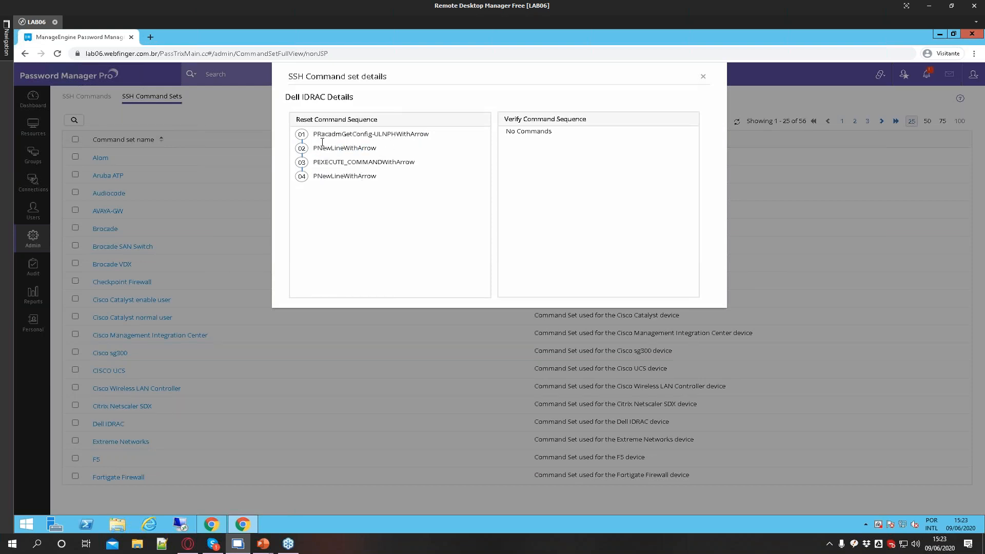
{"action": "left_click_drag", "start_coordinate": [315, 135], "coordinate": [377, 149]}
{"action": "left_click_drag", "start_coordinate": [313, 162], "coordinate": [363, 177]}
{"action": "left_click", "coordinate": [703, 77]}
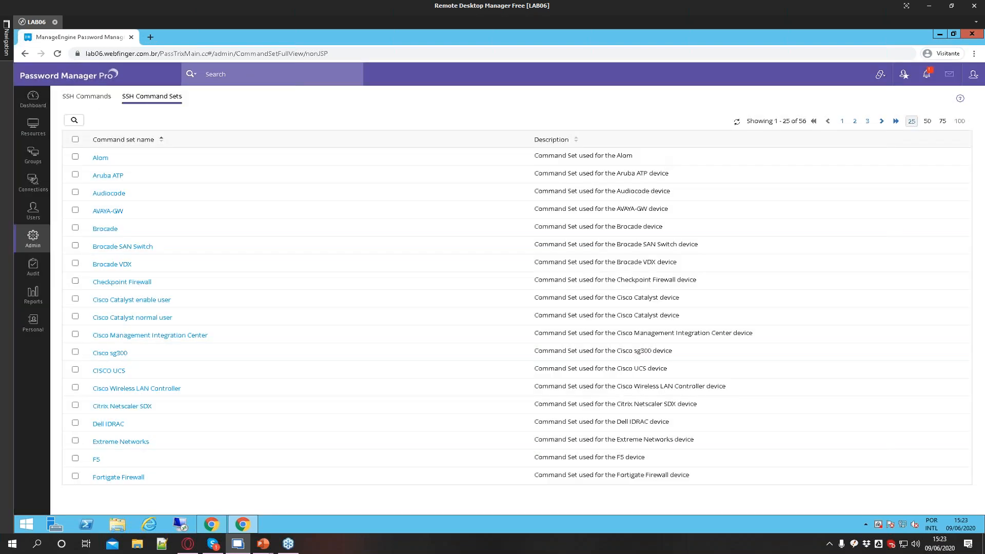
Switch to the SSH Commands list and back to the SSH Command Sets list
{"action": "left_click", "coordinate": [93, 99]}
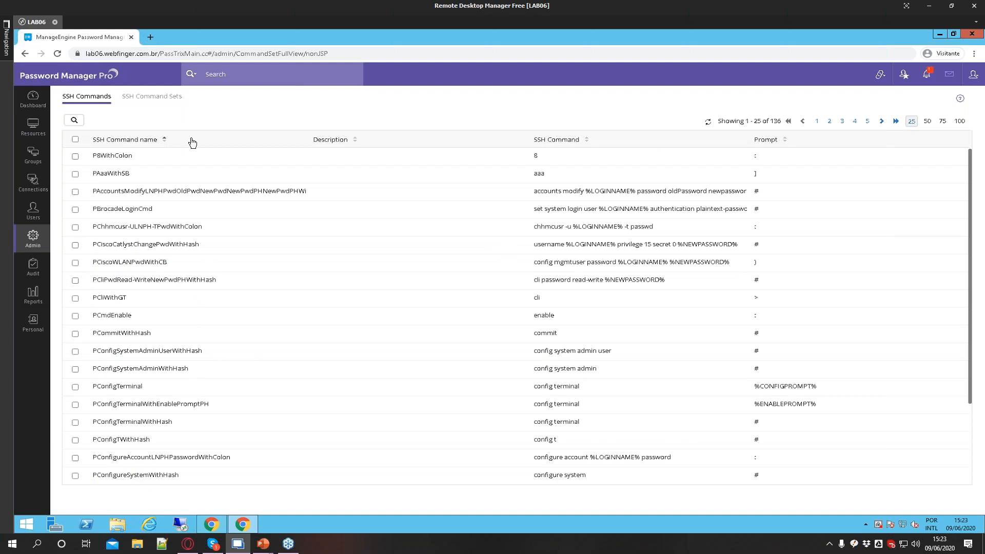
{"action": "left_click", "coordinate": [157, 99]}
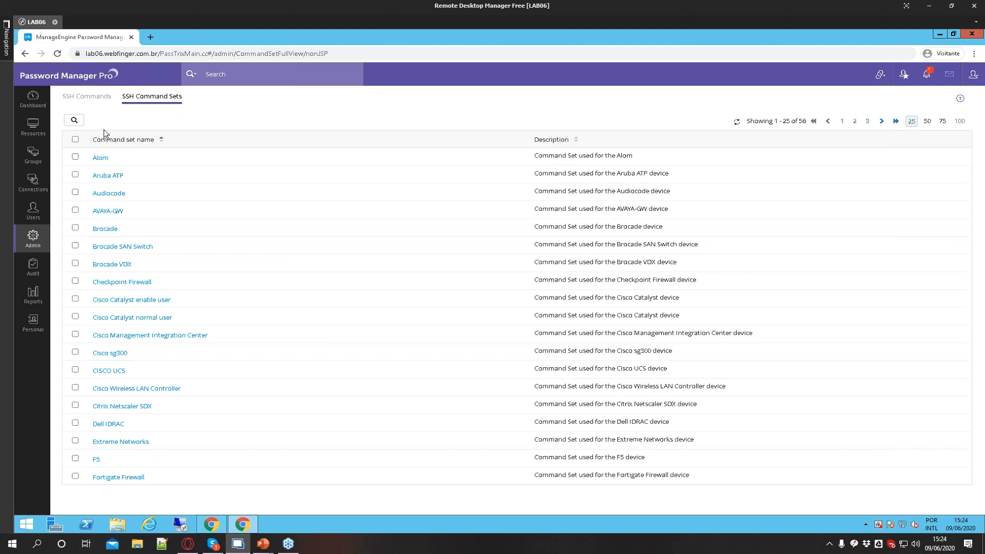
Go to Resources, start adding a resource manually, switch its type to WindowsDomain, then cancel the form
{"action": "left_click", "coordinate": [40, 129]}
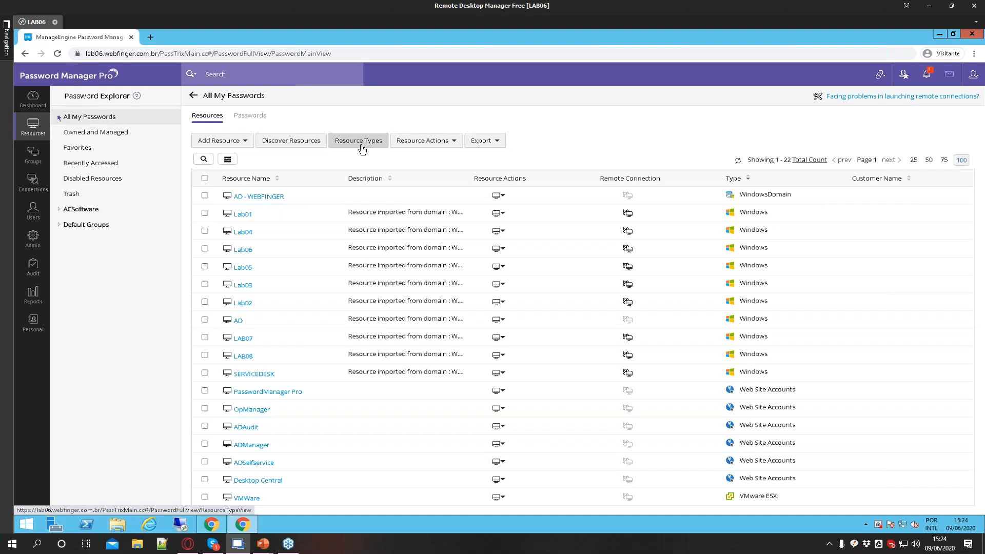
{"action": "left_click", "coordinate": [244, 147]}
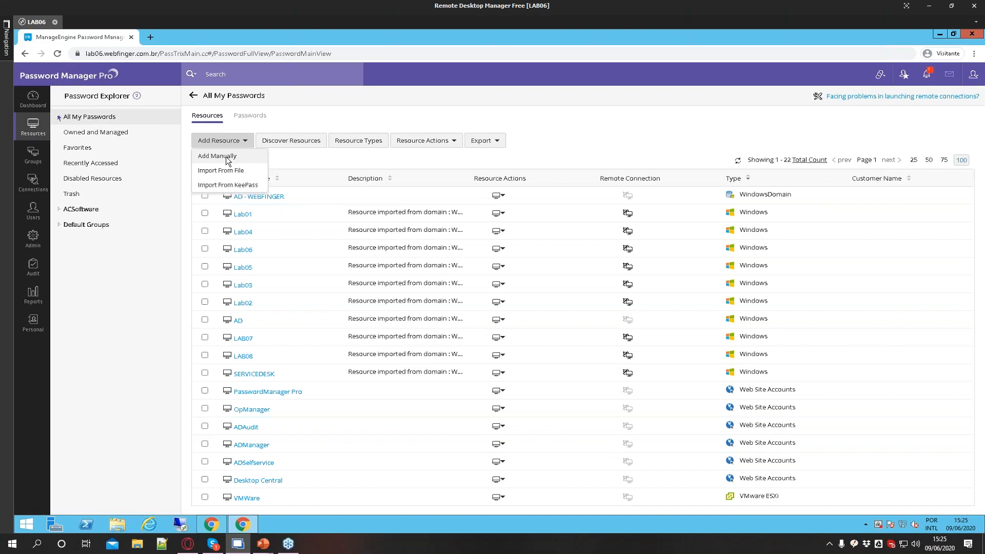
{"action": "left_click", "coordinate": [226, 156]}
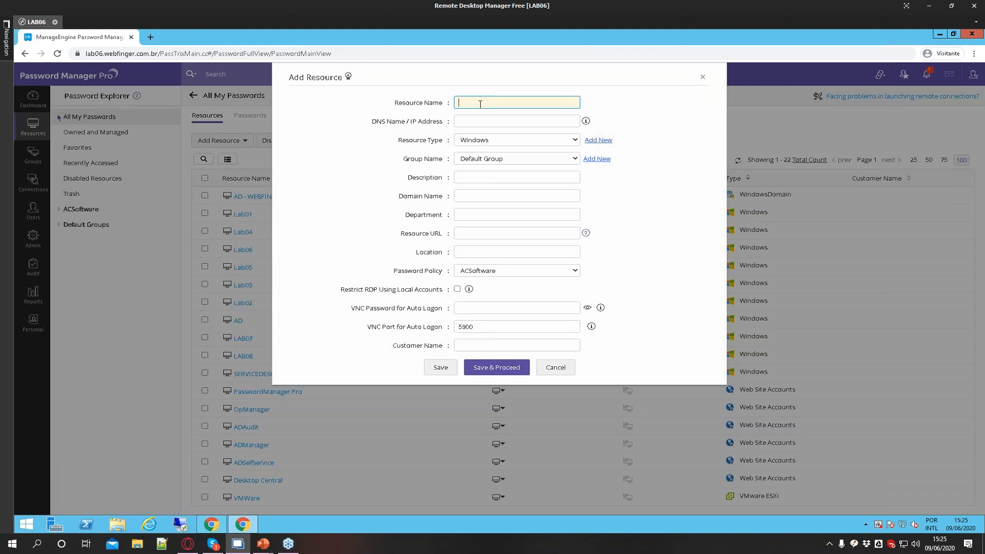
{"action": "left_click", "coordinate": [485, 142]}
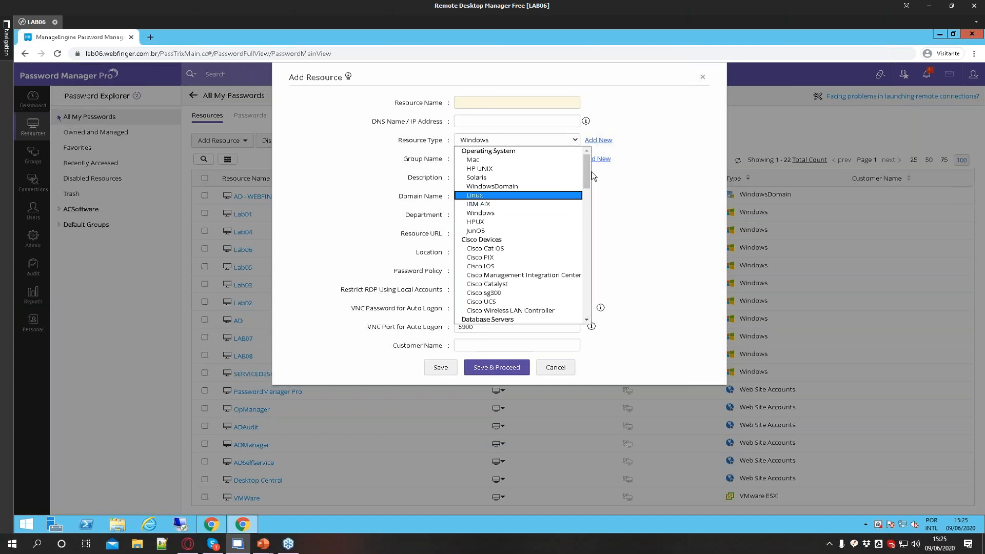
{"action": "left_click", "coordinate": [488, 186]}
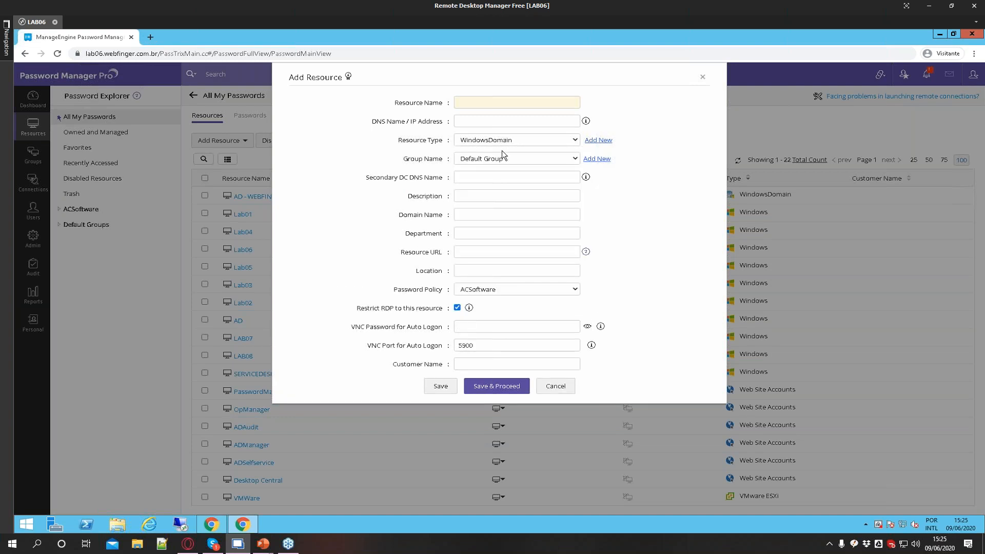
{"action": "left_click", "coordinate": [467, 106]}
{"action": "key", "text": "Tab"}
{"action": "left_click", "coordinate": [556, 387]}
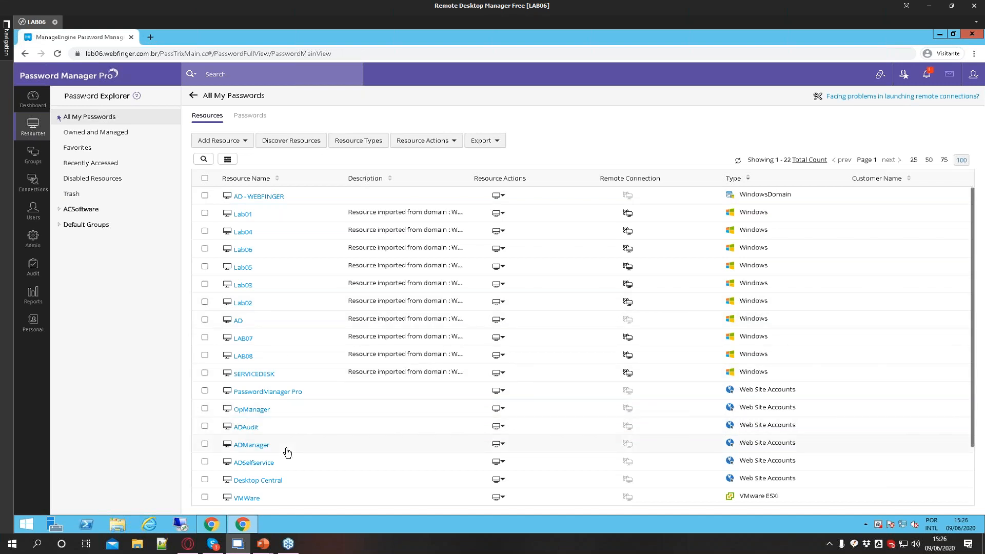
Open the edit form of the Lab01 resource and rename it SRV-PROD-SDP
{"action": "left_click", "coordinate": [231, 143]}
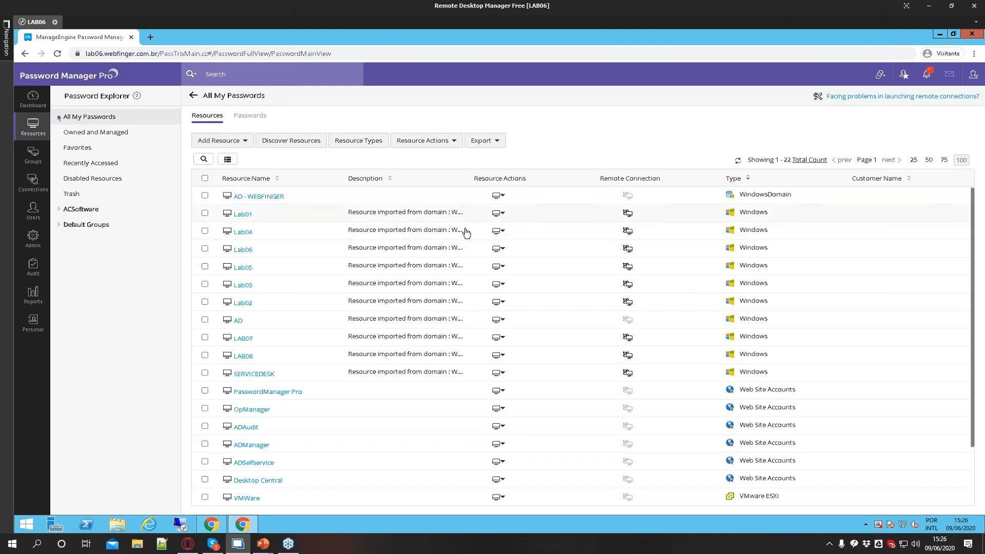
{"action": "left_click", "coordinate": [502, 216]}
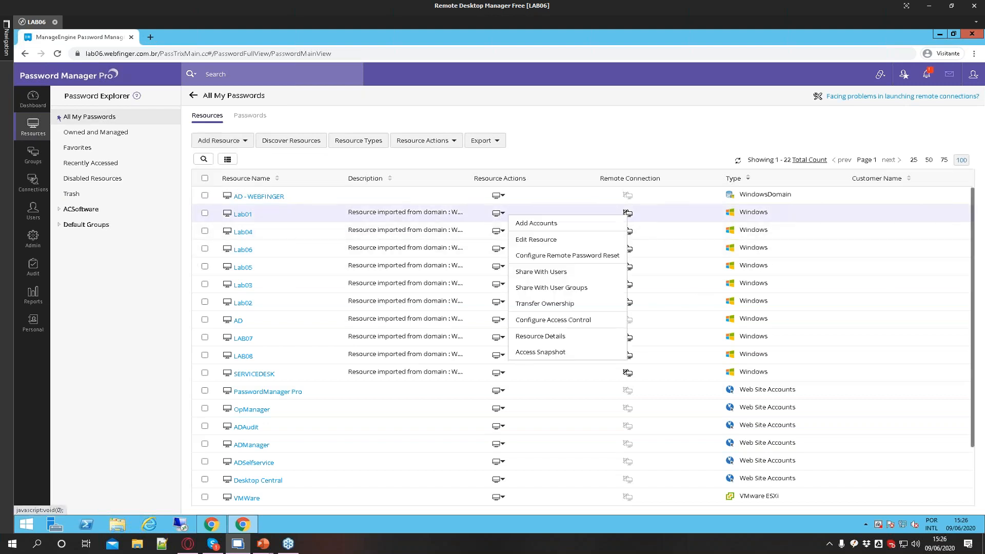
{"action": "left_click", "coordinate": [547, 238]}
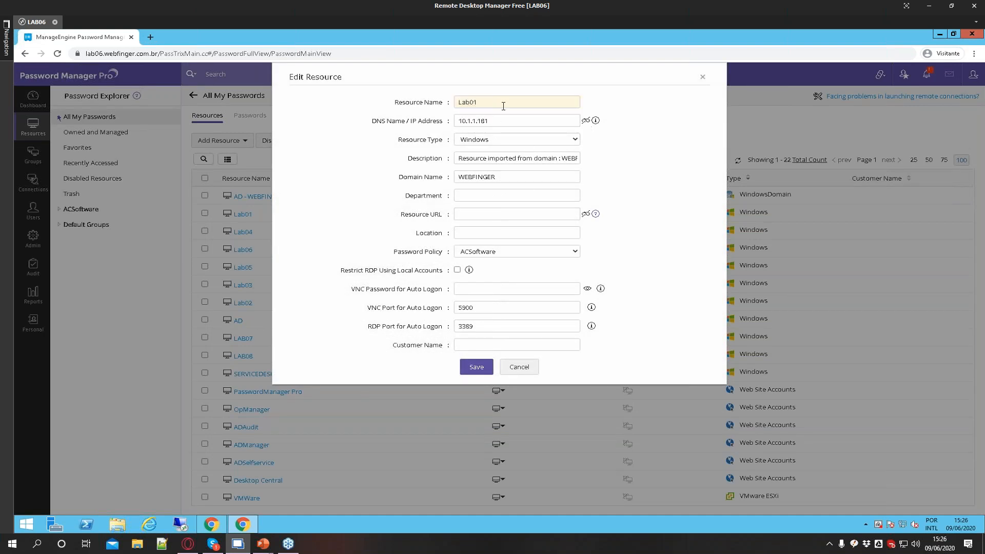
{"action": "left_click_drag", "start_coordinate": [512, 102], "coordinate": [455, 102]}
{"action": "type", "text": "SRV-PROD-SDP"}
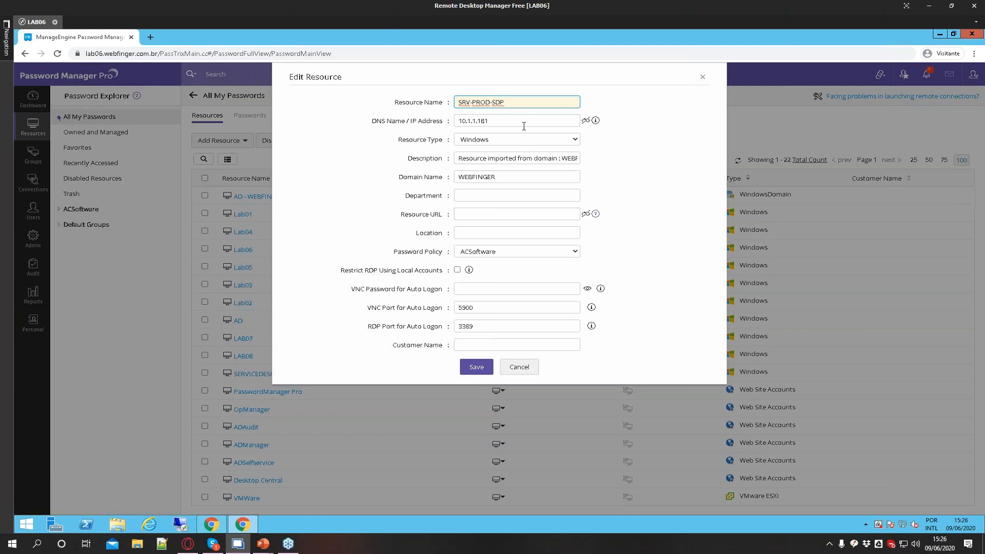
Review the remaining fields of the resource edit form and close it without saving
{"action": "key", "text": "Tab"}
{"action": "left_click_drag", "start_coordinate": [399, 139], "coordinate": [490, 189]}
{"action": "left_click", "coordinate": [460, 161]}
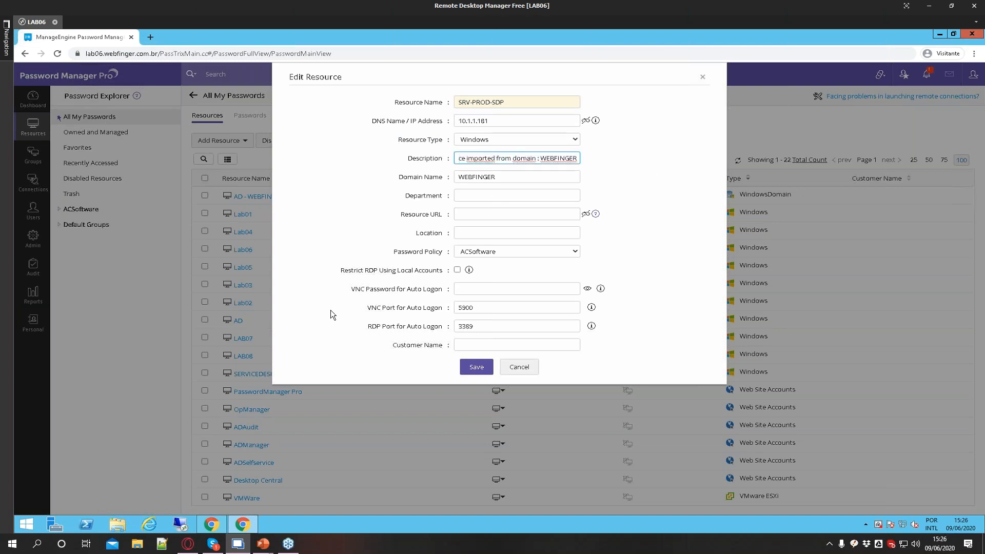
{"action": "triple_click", "coordinate": [406, 182]}
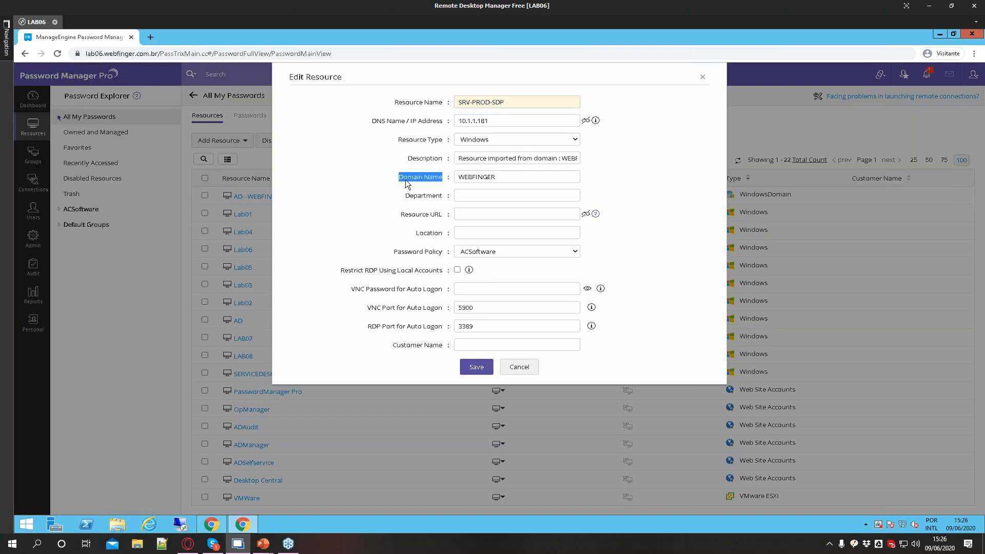
{"action": "left_click", "coordinate": [413, 198]}
{"action": "double_click", "coordinate": [414, 198]}
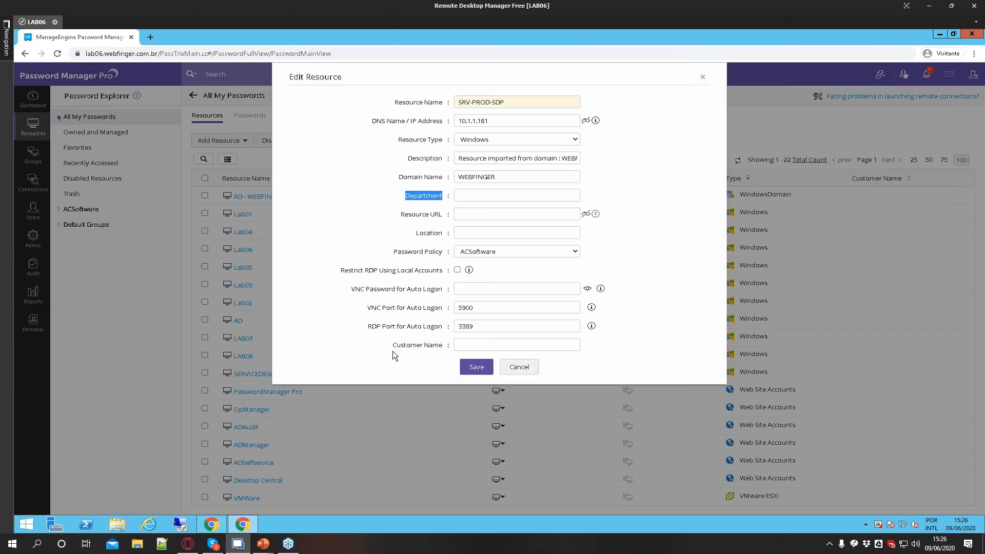
{"action": "left_click_drag", "start_coordinate": [392, 347], "coordinate": [443, 347]}
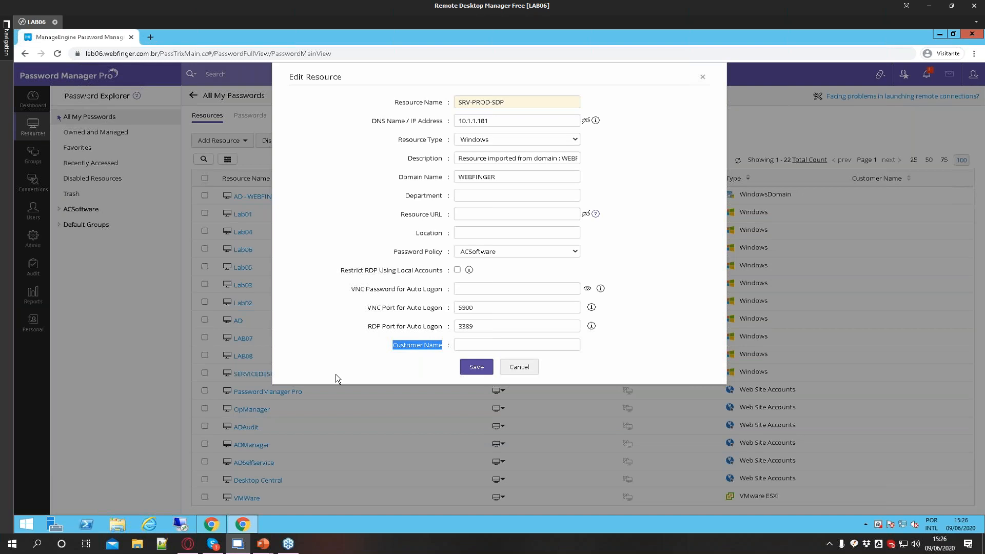
{"action": "left_click", "coordinate": [391, 346]}
{"action": "left_click", "coordinate": [703, 77]}
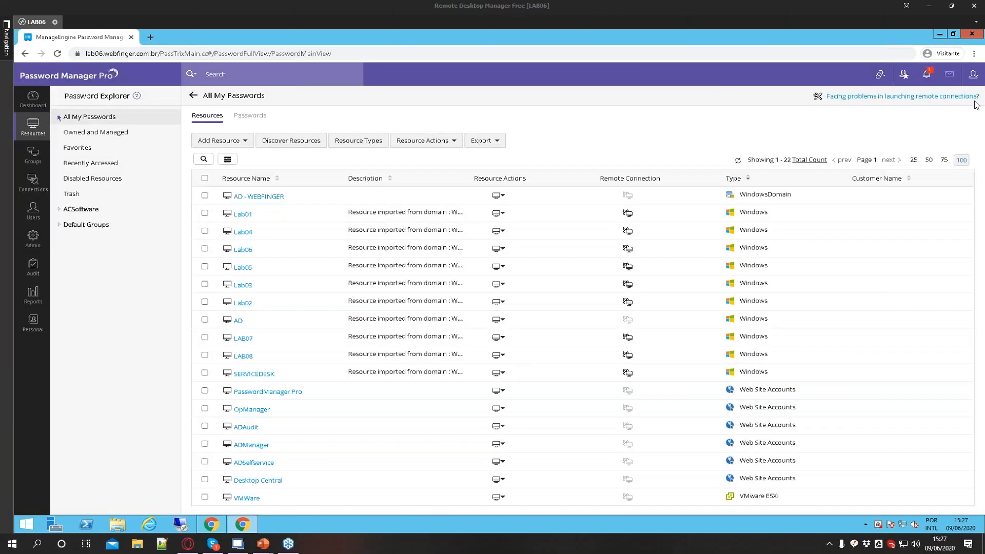
View the column chooser options, close it, and open the per-column search filters in the resources list
{"action": "left_click", "coordinate": [229, 160]}
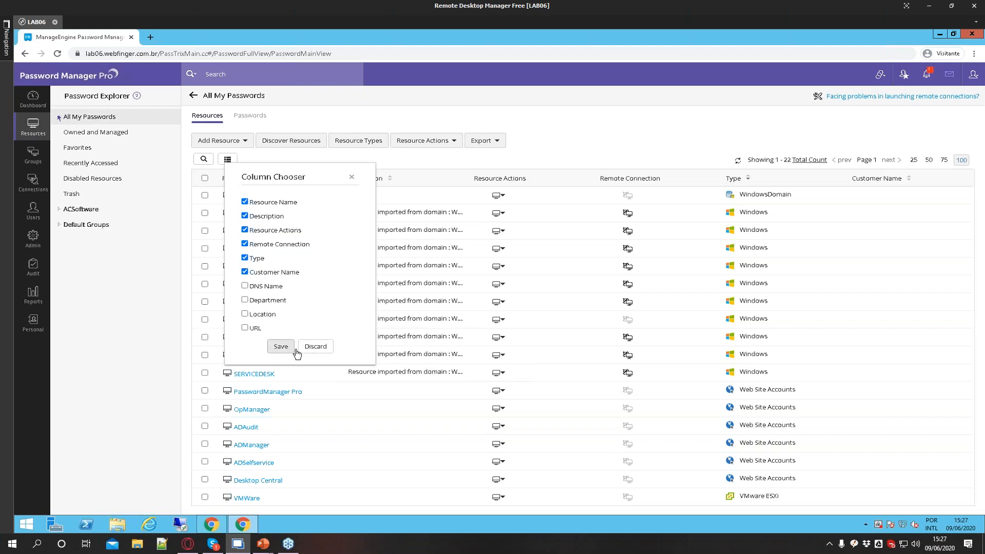
{"action": "left_click", "coordinate": [352, 177]}
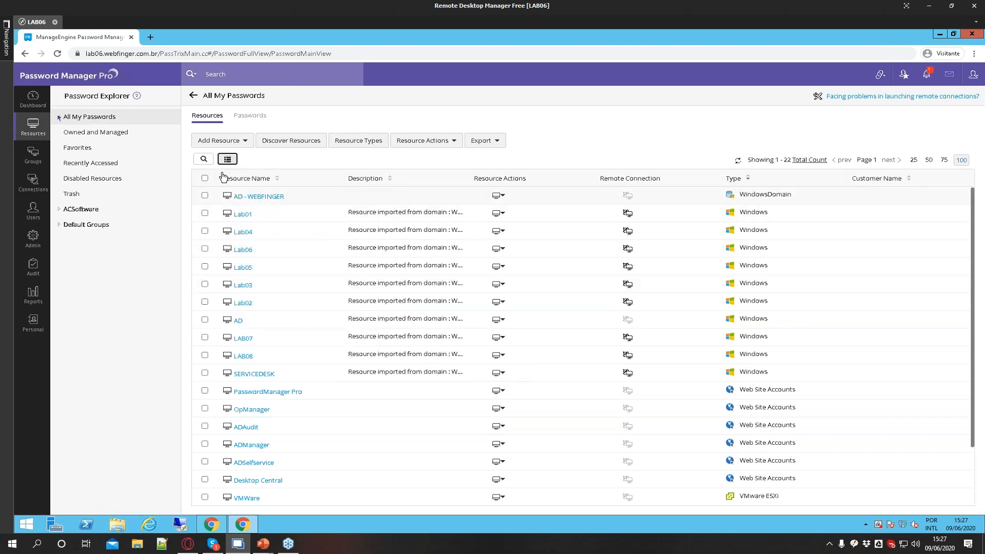
{"action": "left_click", "coordinate": [204, 159]}
{"action": "left_click", "coordinate": [875, 193]}
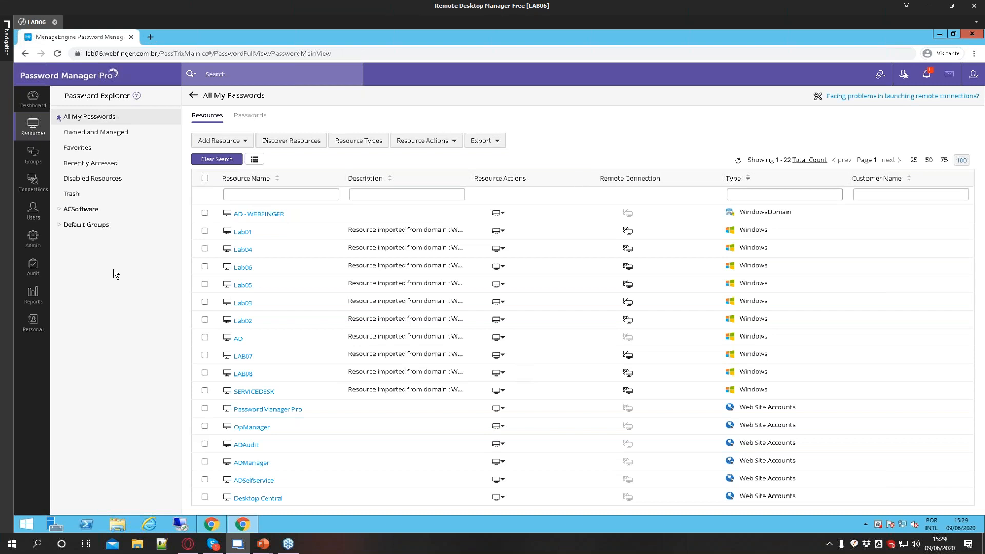
Open the Import Resources from file dialog, review its format options, and cancel it
{"action": "left_click", "coordinate": [245, 145]}
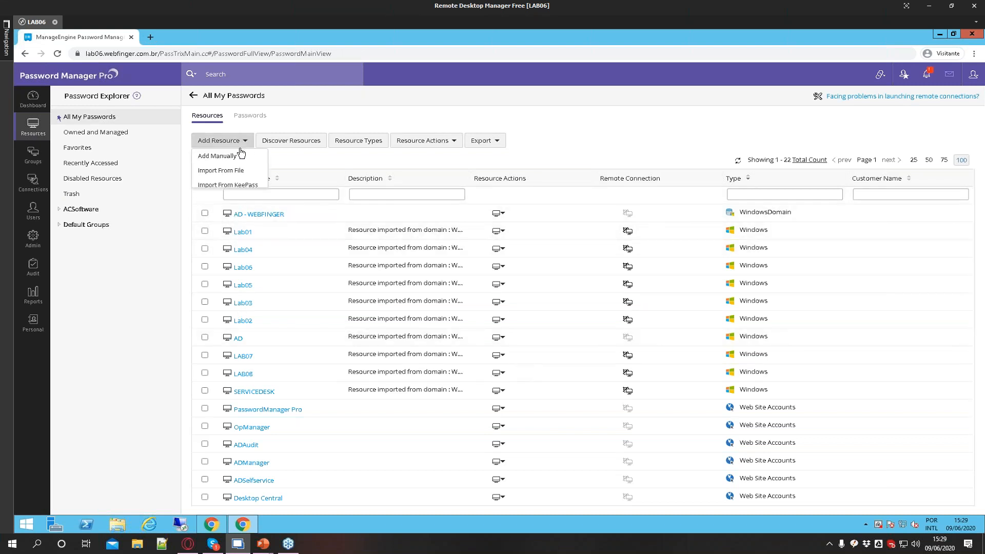
{"action": "left_click", "coordinate": [228, 174]}
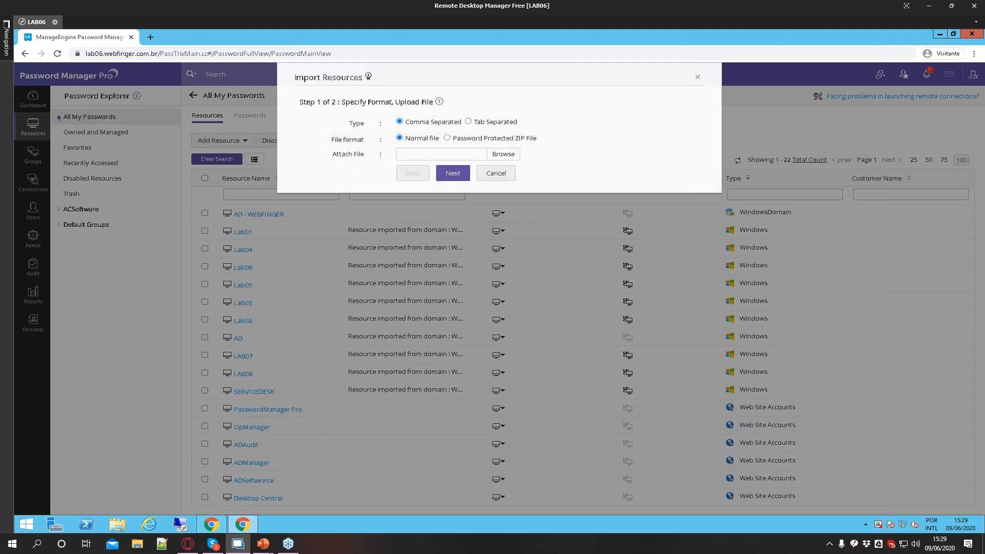
{"action": "left_click_drag", "start_coordinate": [406, 122], "coordinate": [519, 125]}
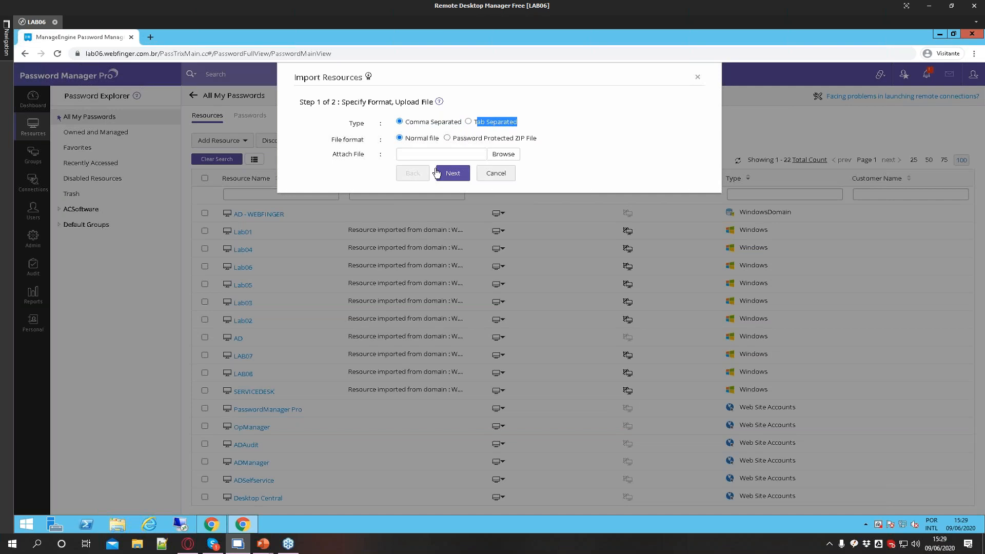
{"action": "left_click", "coordinate": [495, 173]}
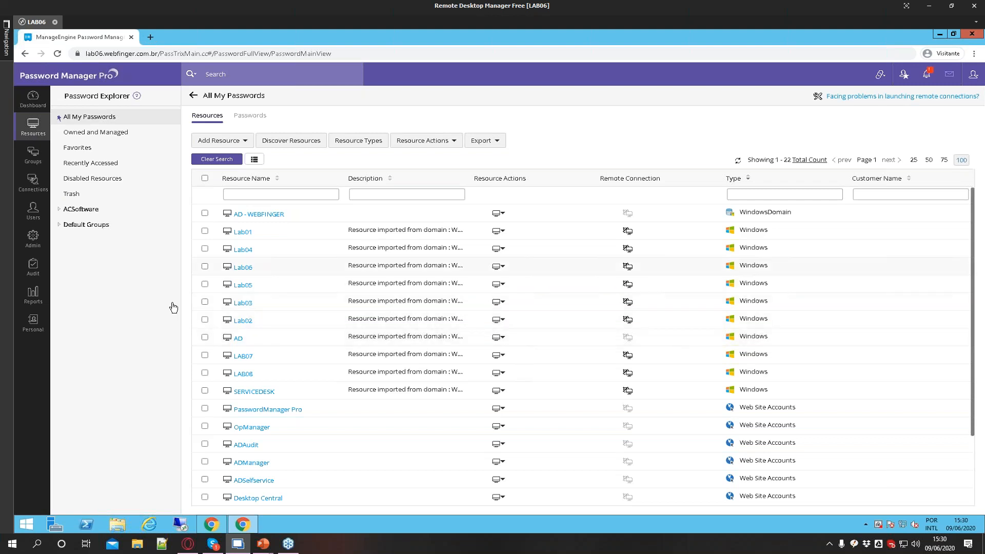
Open the Discover Resources page and review the Windows domain discovery settings
{"action": "left_click", "coordinate": [233, 141]}
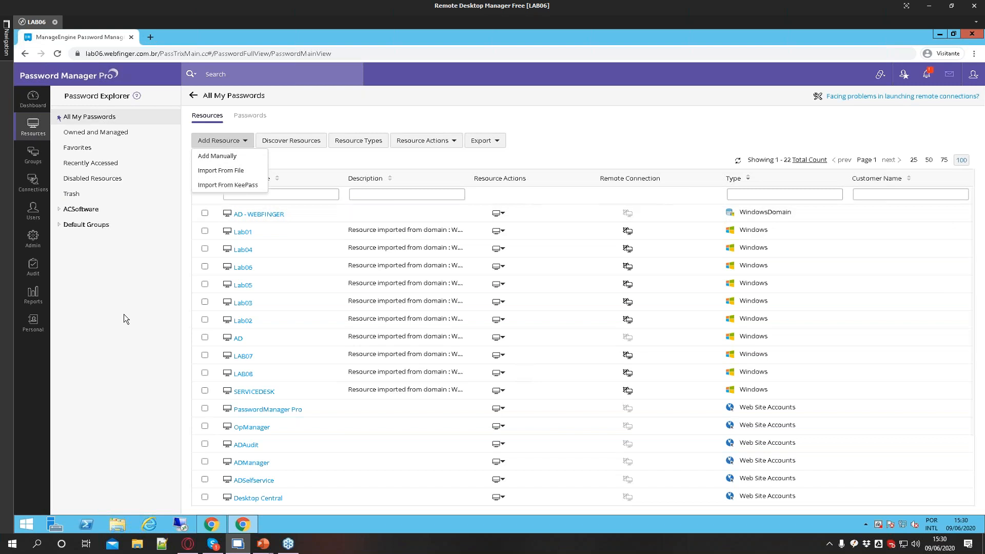
{"action": "left_click", "coordinate": [168, 331]}
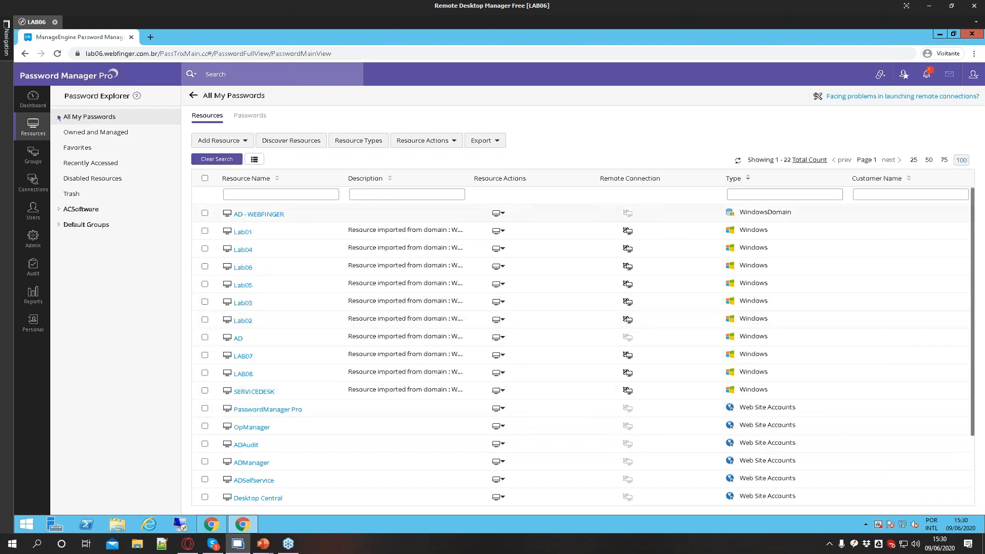
{"action": "left_click", "coordinate": [288, 140]}
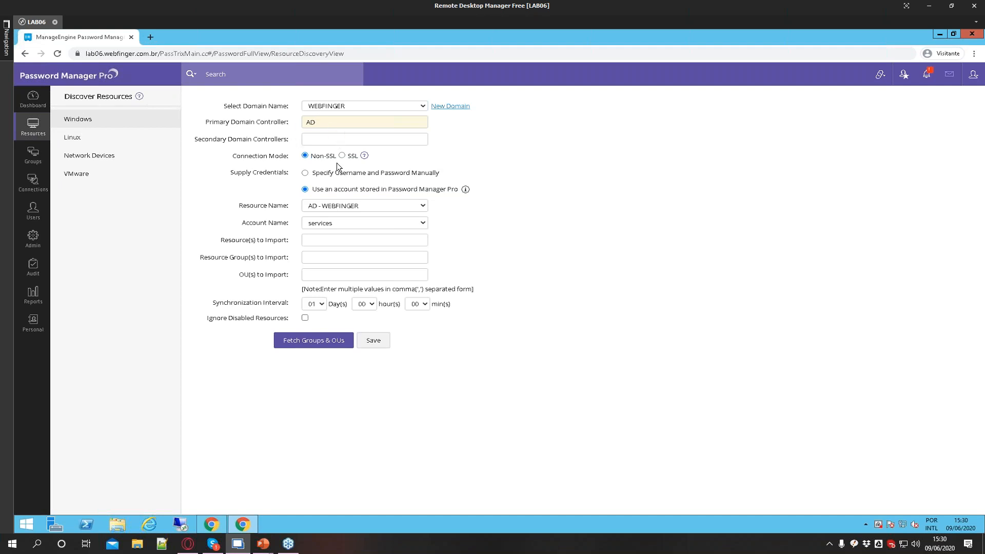
{"action": "left_click_drag", "start_coordinate": [223, 105], "coordinate": [288, 108]}
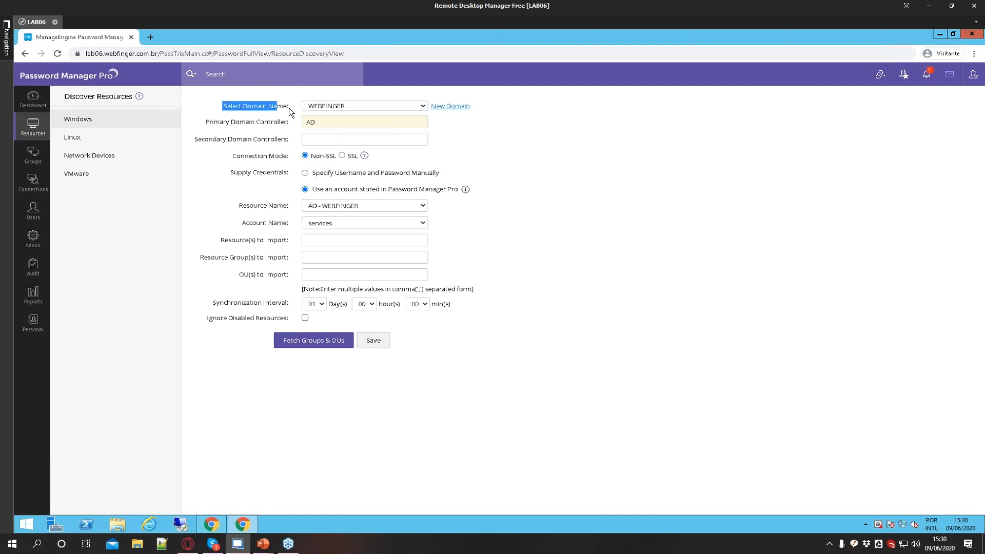
Examine the Windows discovery fields for domain name, domain controllers, connection mode and supplied credentials
{"action": "left_click", "coordinate": [344, 107]}
{"action": "left_click", "coordinate": [343, 109]}
{"action": "left_click_drag", "start_coordinate": [490, 112], "coordinate": [448, 107]}
{"action": "left_click", "coordinate": [476, 112]}
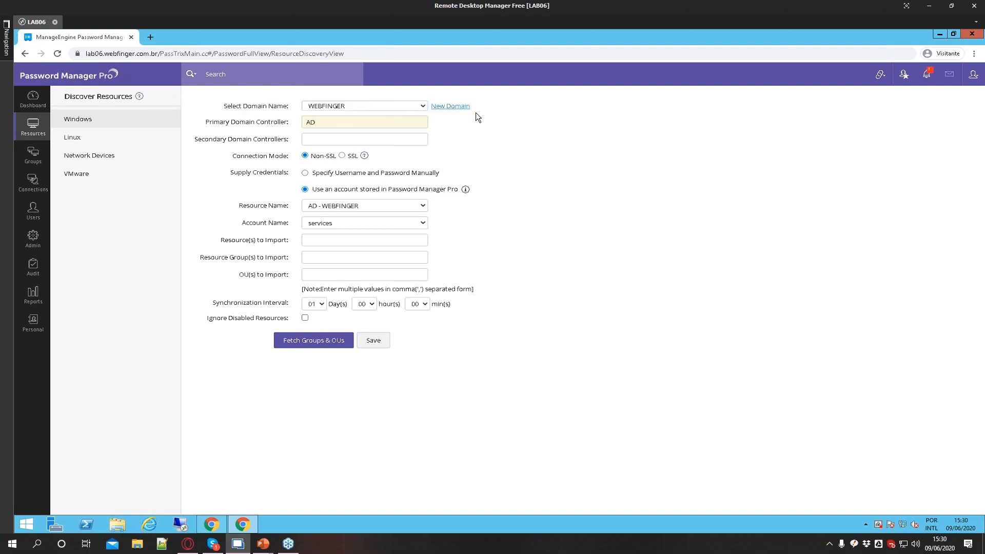
{"action": "left_click_drag", "start_coordinate": [223, 123], "coordinate": [270, 123]}
{"action": "left_click_drag", "start_coordinate": [202, 140], "coordinate": [251, 140]}
{"action": "left_click", "coordinate": [974, 281]}
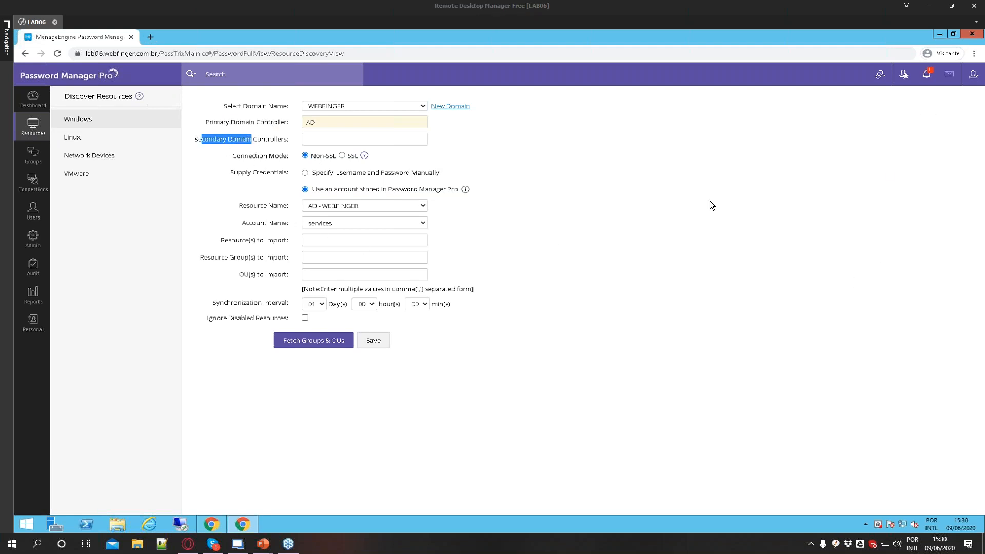
{"action": "left_click", "coordinate": [267, 163]}
{"action": "left_click_drag", "start_coordinate": [233, 157], "coordinate": [282, 175]}
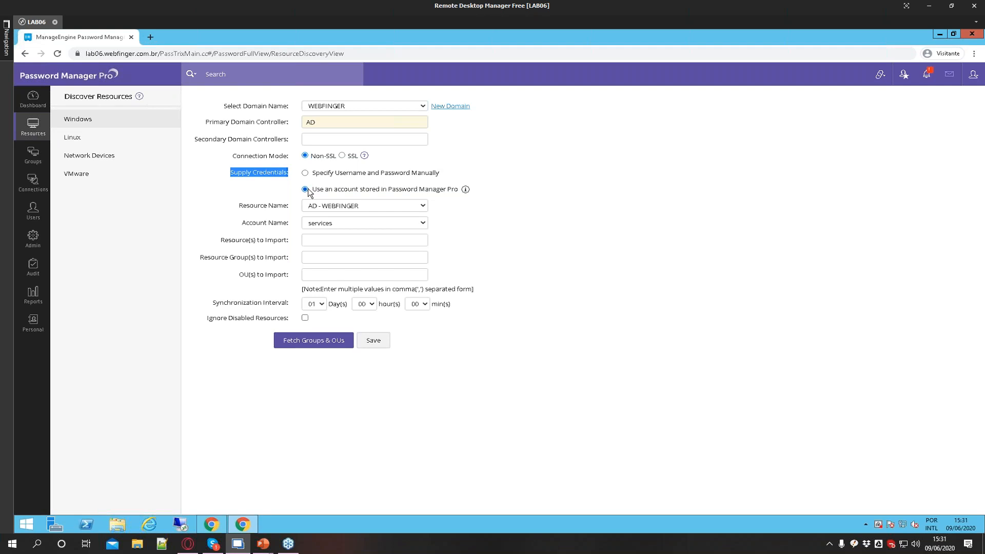
{"action": "left_click_drag", "start_coordinate": [317, 190], "coordinate": [454, 193]}
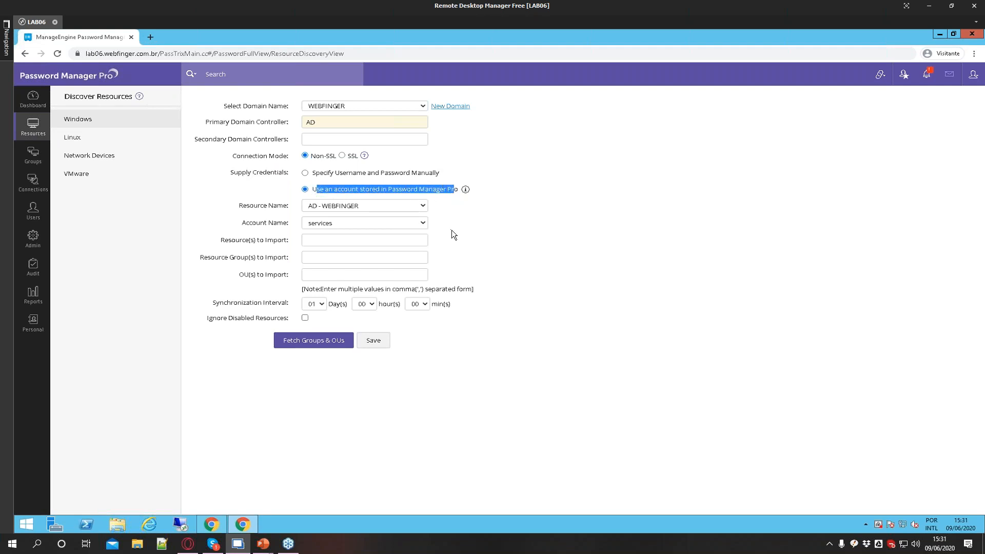
Review the stored resource and account choices and the credential options without changing them
{"action": "left_click", "coordinate": [408, 207]}
{"action": "left_click", "coordinate": [324, 225]}
{"action": "left_click", "coordinate": [324, 224]}
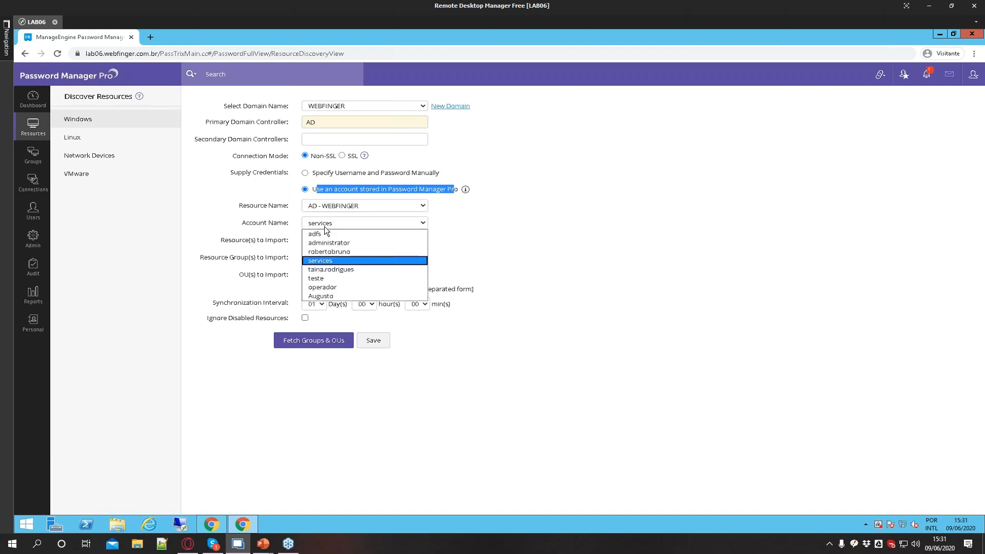
{"action": "left_click", "coordinate": [323, 261]}
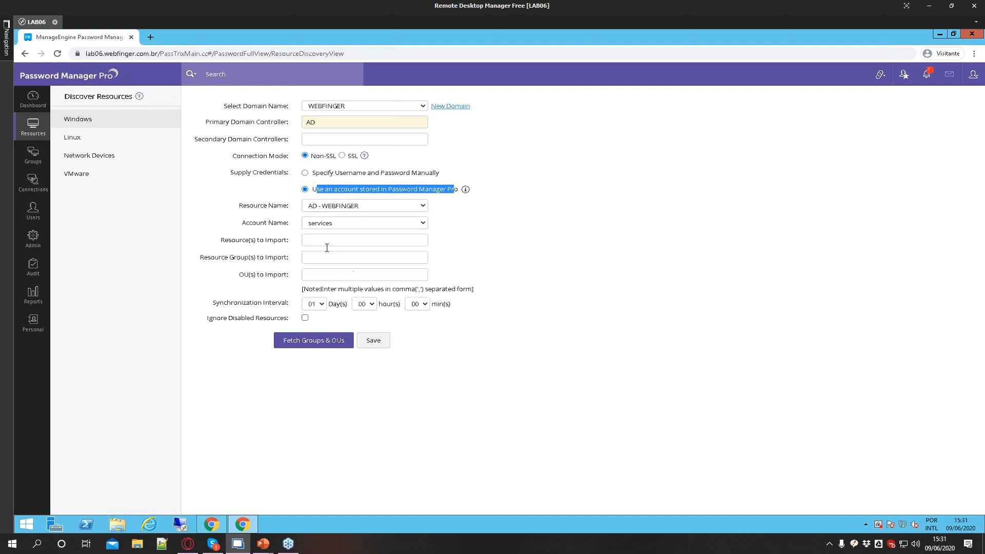
{"action": "left_click", "coordinate": [305, 173]}
{"action": "left_click", "coordinate": [305, 189]}
{"action": "left_click", "coordinate": [425, 376]}
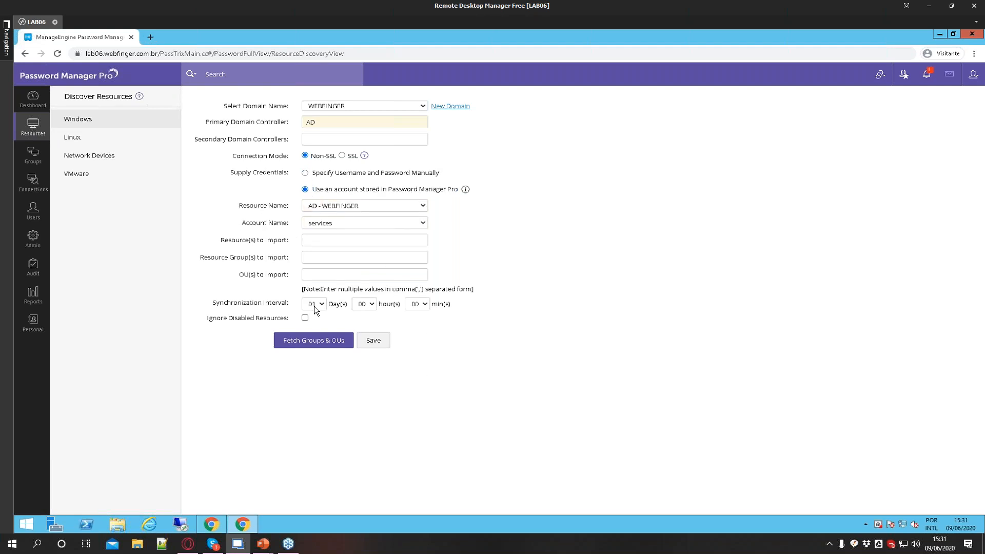
Fetch the domain's groups and OUs and switch the list to Organizational Units
{"action": "left_click", "coordinate": [311, 343]}
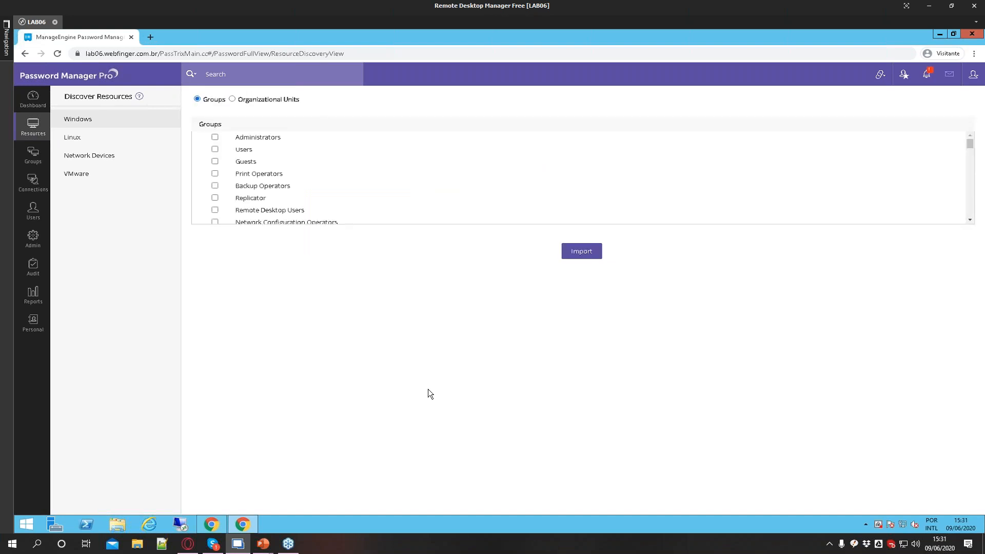
{"action": "left_click", "coordinate": [232, 99]}
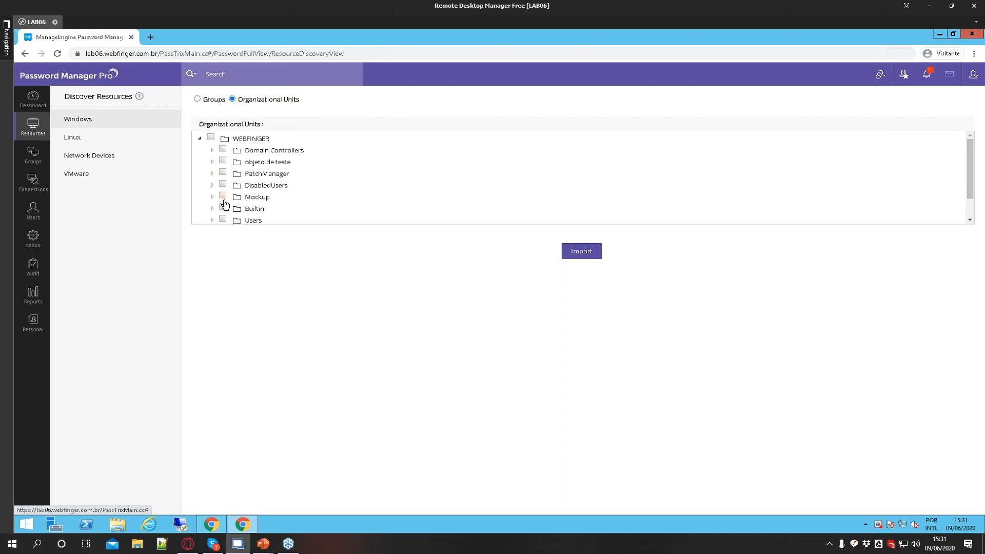
Open Linux discovery and switch the discovery method to Hostname / IP Address
{"action": "left_click", "coordinate": [74, 143]}
{"action": "left_click", "coordinate": [282, 161]}
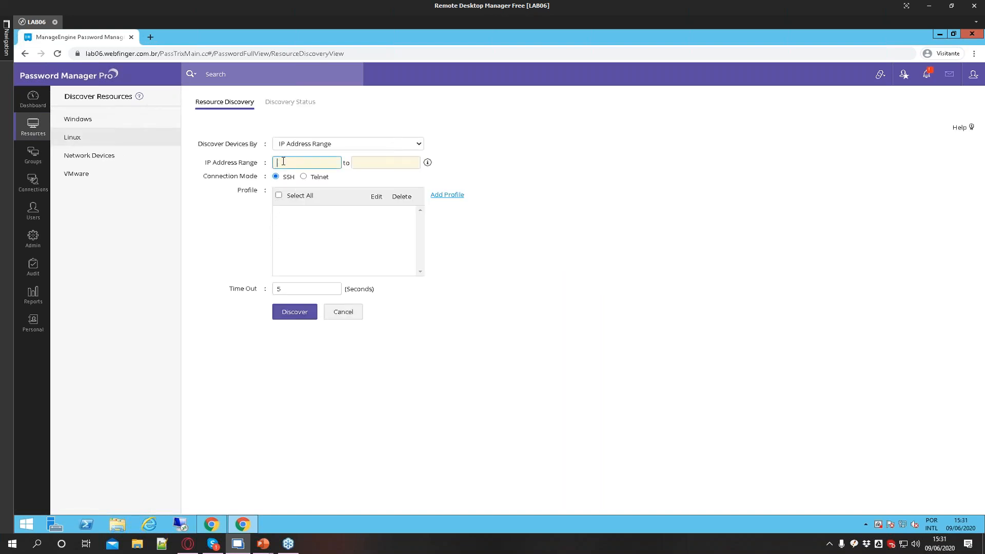
{"action": "left_click", "coordinate": [324, 146]}
{"action": "left_click", "coordinate": [320, 156]}
{"action": "left_click", "coordinate": [348, 167]}
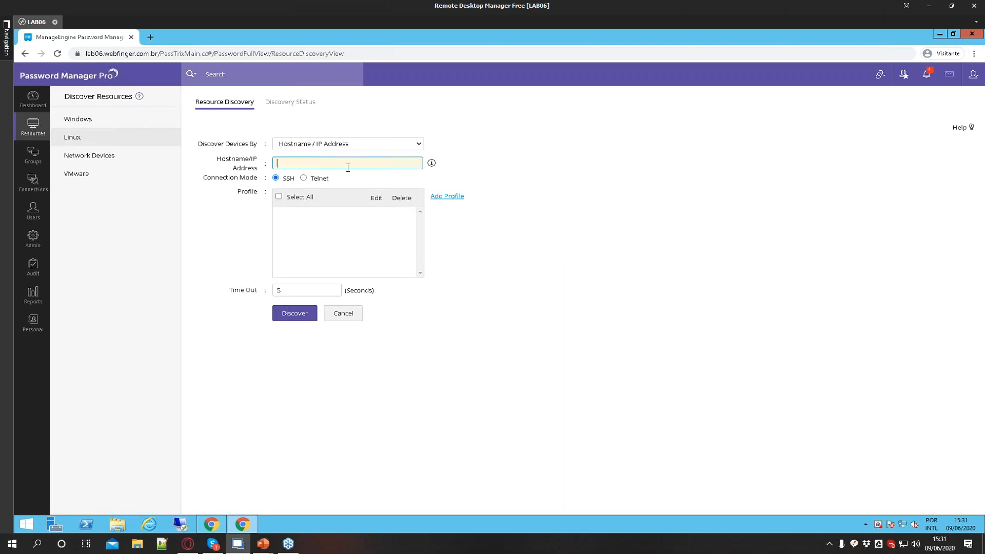
Switch to Hostname / IP Address From File and browse for an import file, cancelling the file dialog
{"action": "left_click", "coordinate": [330, 142]}
{"action": "left_click", "coordinate": [313, 171]}
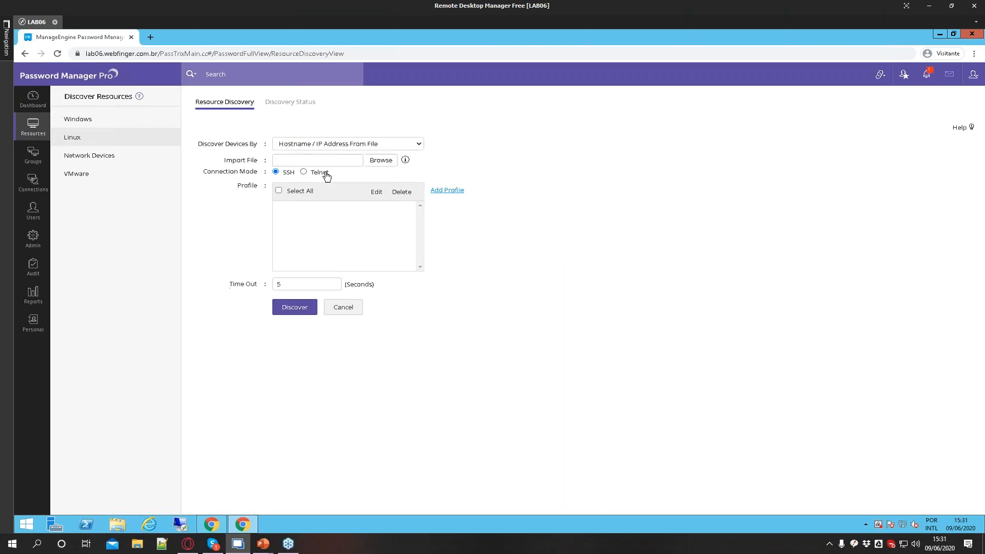
{"action": "left_click", "coordinate": [313, 164]}
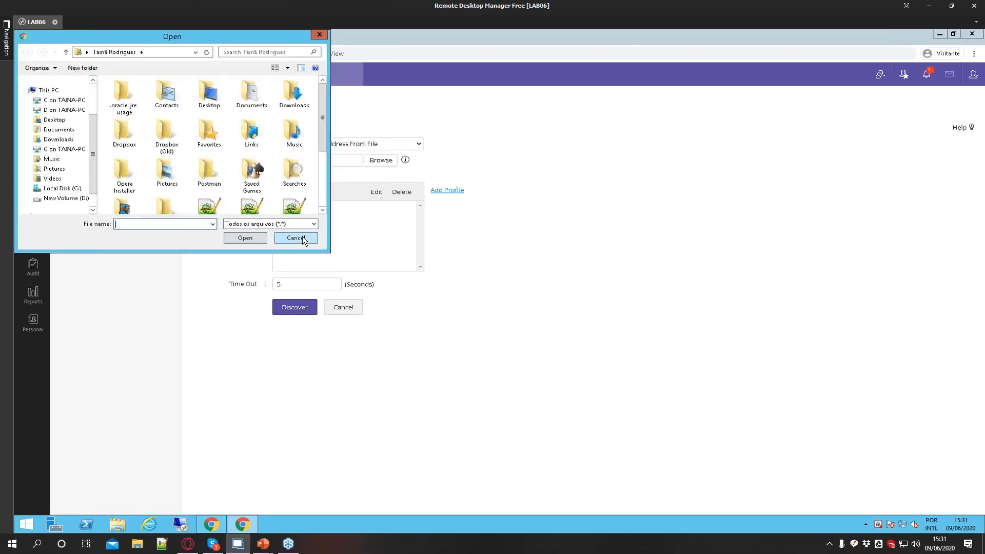
{"action": "left_click", "coordinate": [303, 239]}
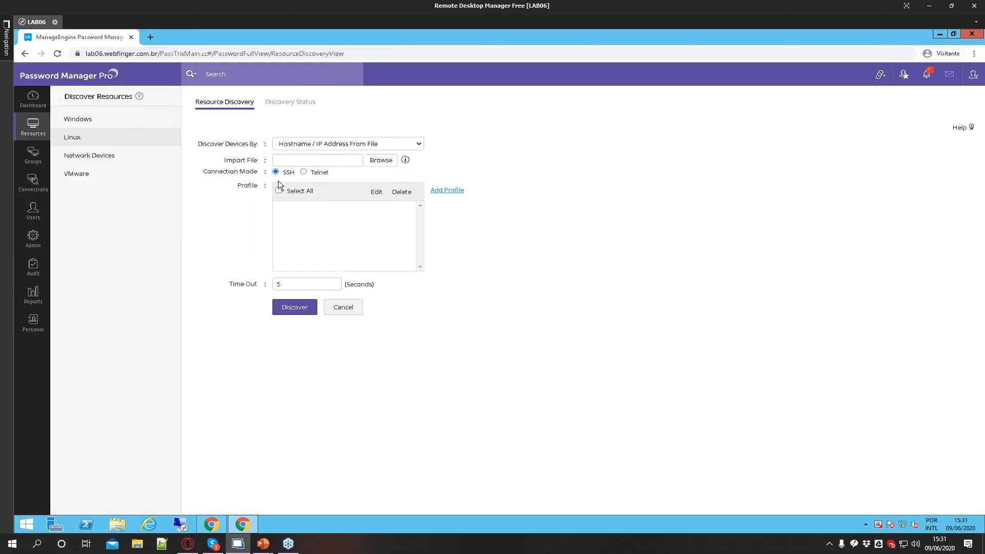
Open the Add New Discovery Profile dialog, review its SSH and root account fields, and cancel it
{"action": "left_click_drag", "start_coordinate": [202, 171], "coordinate": [244, 173]}
{"action": "left_click_drag", "start_coordinate": [307, 175], "coordinate": [332, 175]}
{"action": "left_click", "coordinate": [503, 245]}
{"action": "left_click", "coordinate": [451, 191]}
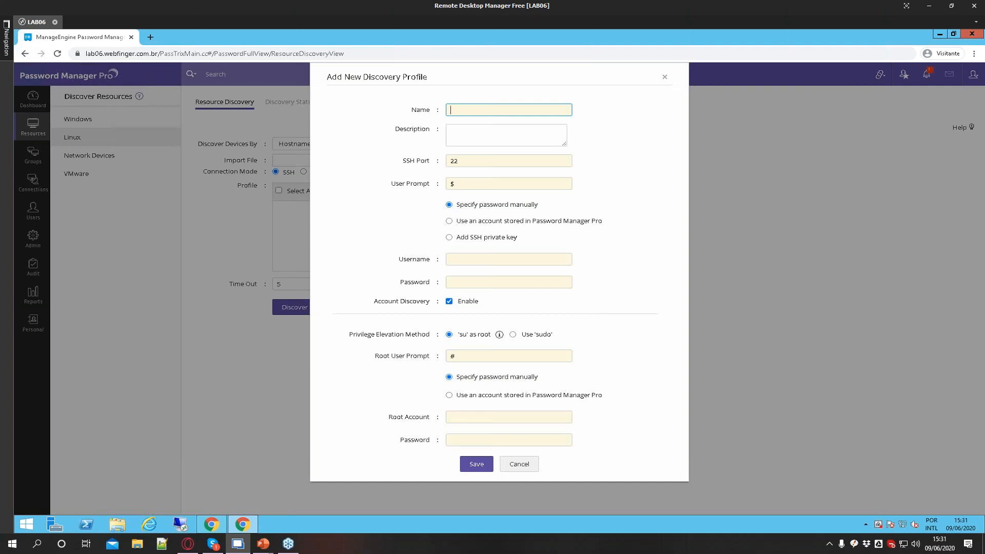
{"action": "left_click", "coordinate": [468, 160]}
{"action": "left_click", "coordinate": [472, 187]}
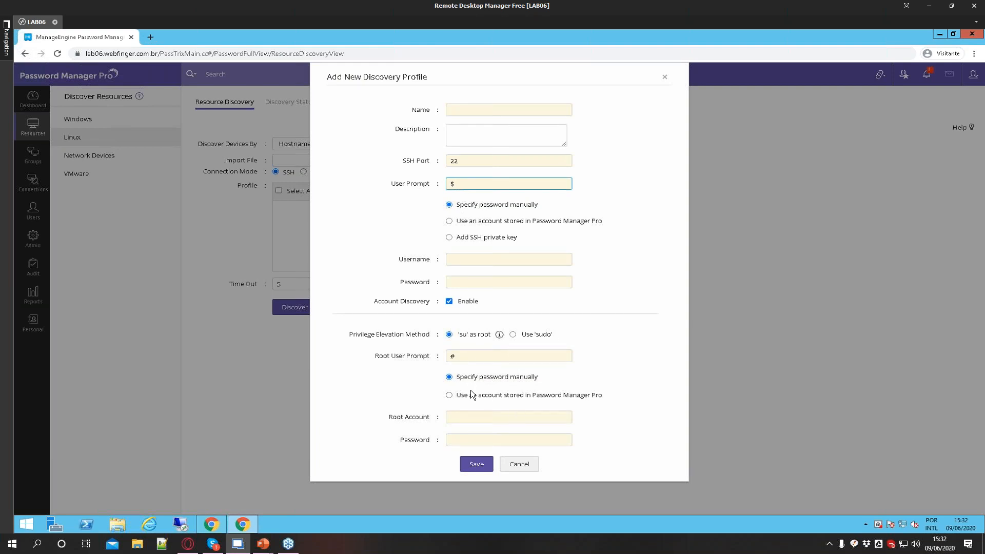
{"action": "left_click", "coordinate": [514, 467]}
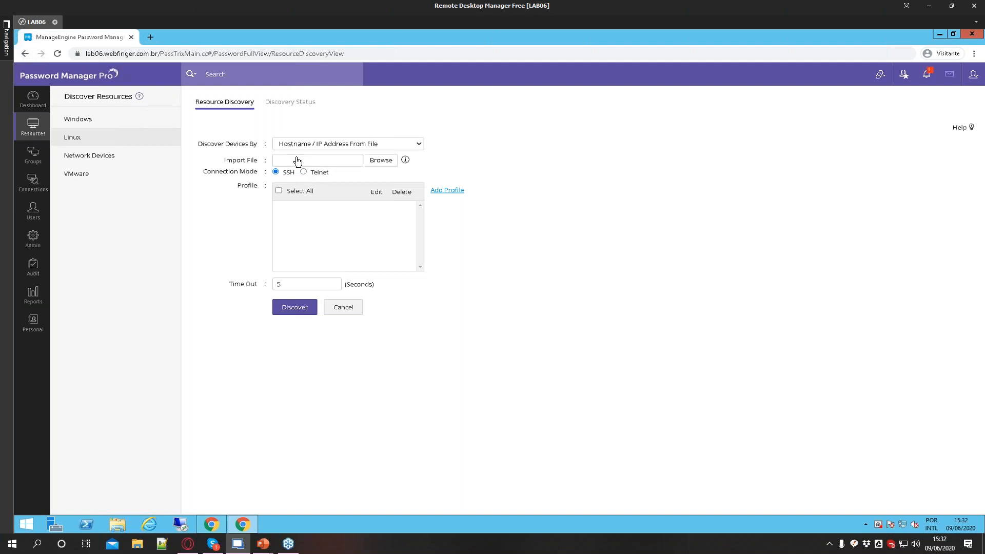
Open Network Devices discovery and review its discovery methods and the lab profile
{"action": "left_click", "coordinate": [98, 160]}
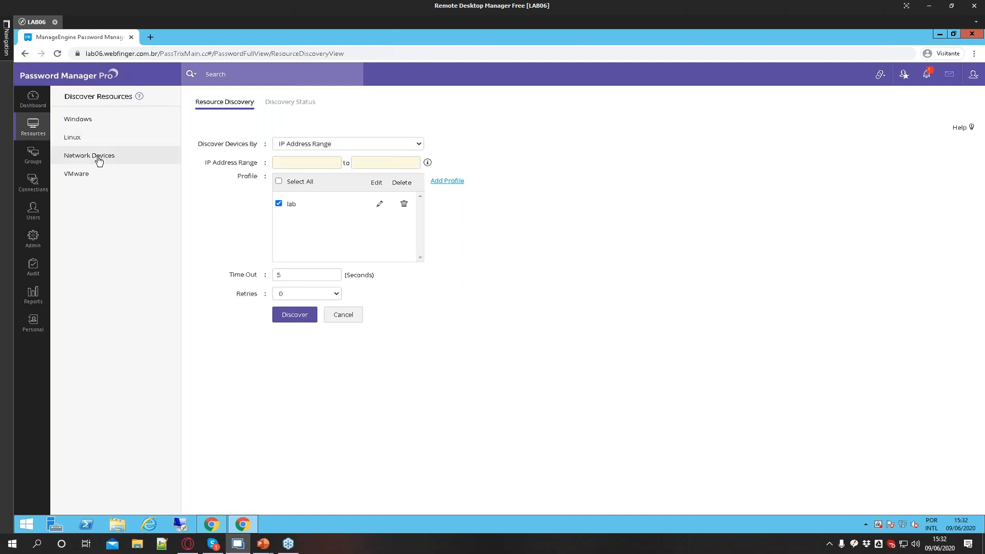
{"action": "left_click", "coordinate": [299, 146]}
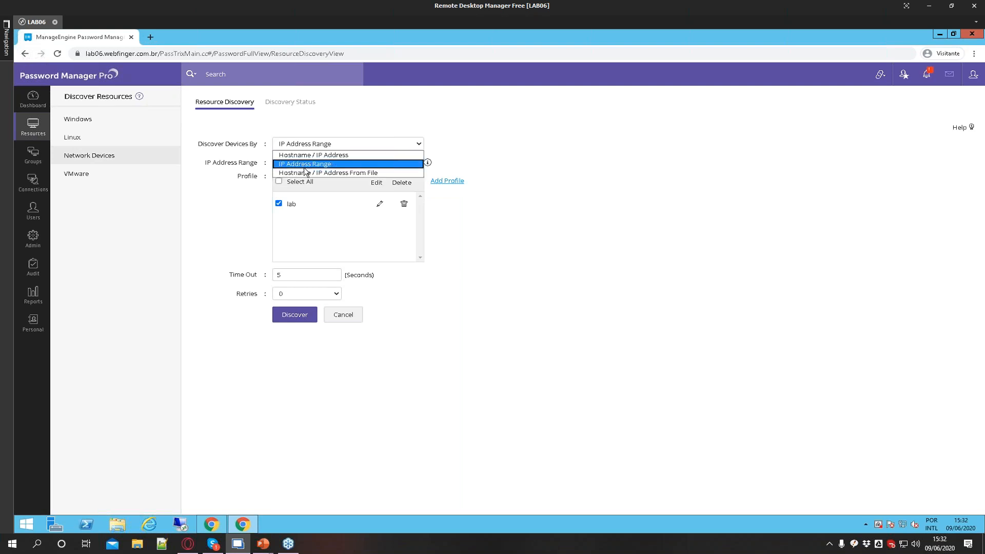
{"action": "left_click", "coordinate": [450, 246]}
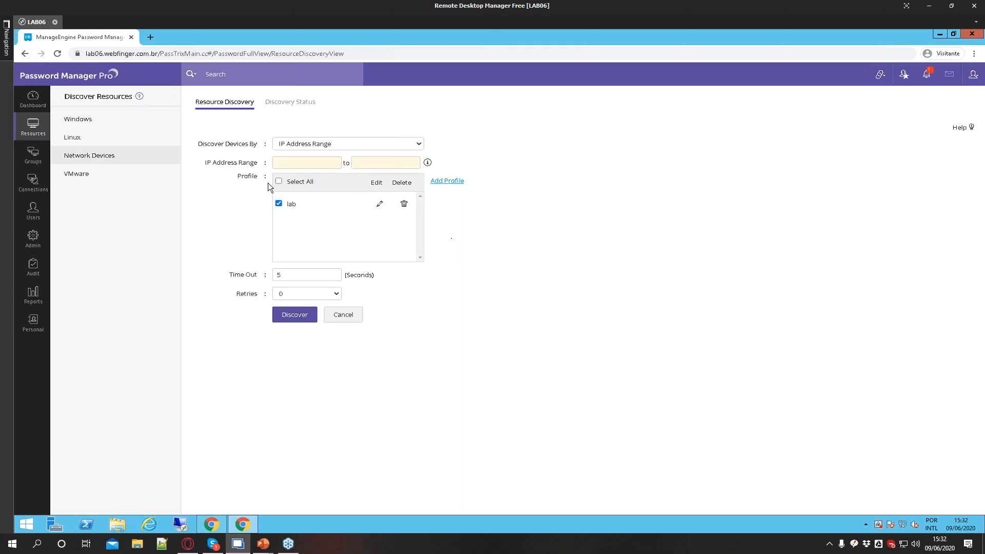
{"action": "left_click", "coordinate": [278, 203]}
{"action": "left_click", "coordinate": [279, 203]}
Open VMware discovery and review its VMWARE profile and Discover Devices By options
{"action": "left_click", "coordinate": [76, 174]}
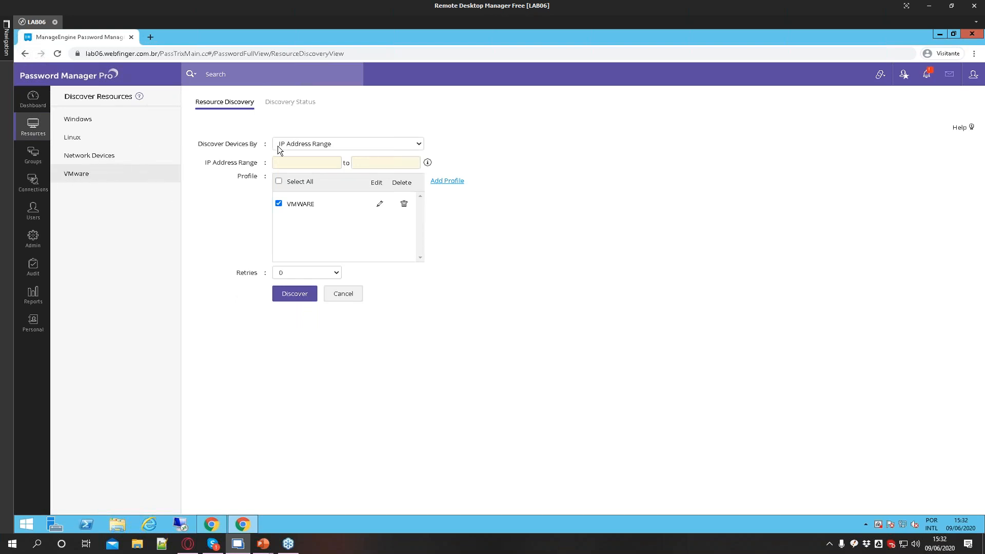
{"action": "left_click", "coordinate": [365, 167]}
{"action": "left_click", "coordinate": [303, 171]}
{"action": "left_click_drag", "start_coordinate": [315, 204], "coordinate": [296, 204]}
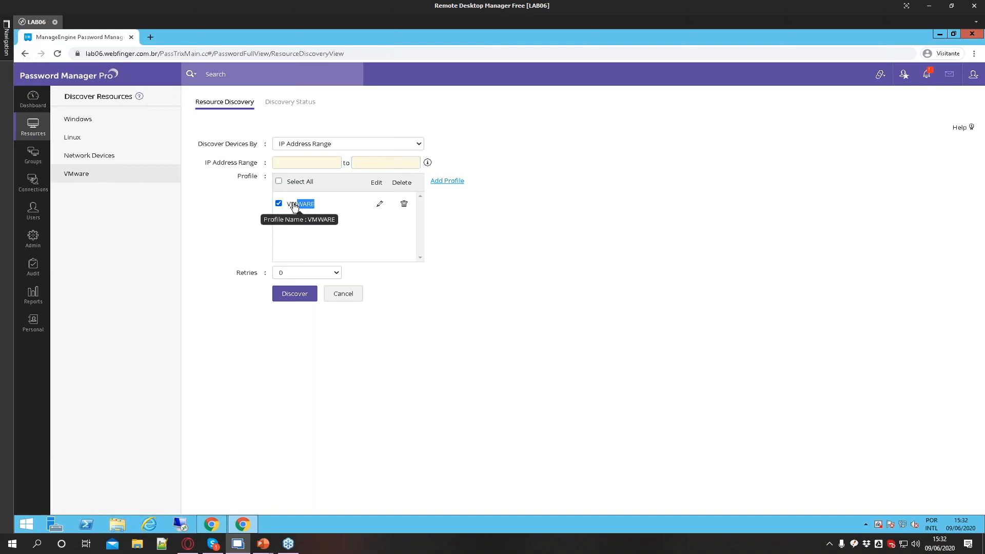
{"action": "left_click", "coordinate": [451, 223]}
{"action": "double_click", "coordinate": [315, 206]}
{"action": "left_click", "coordinate": [472, 241]}
{"action": "left_click", "coordinate": [324, 147]}
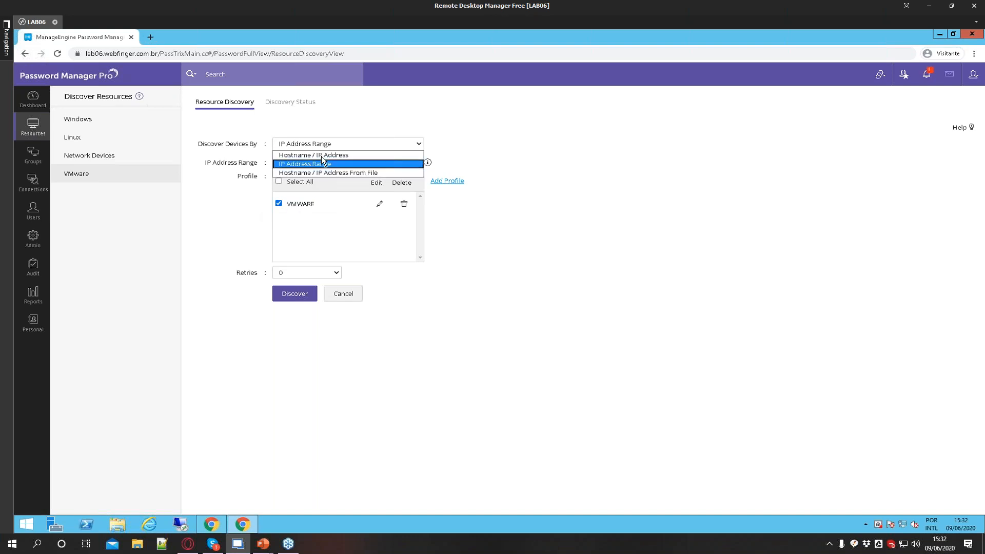
{"action": "left_click", "coordinate": [382, 346]}
{"action": "left_click", "coordinate": [303, 140]}
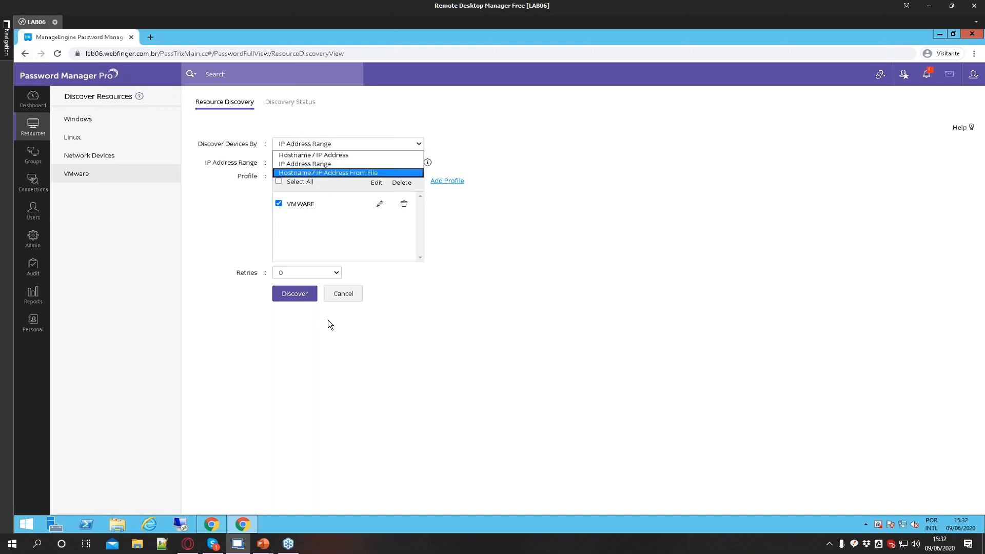
Return to the resources list, browse it, and open then close the SERVICEDESK account details
{"action": "left_click", "coordinate": [28, 133]}
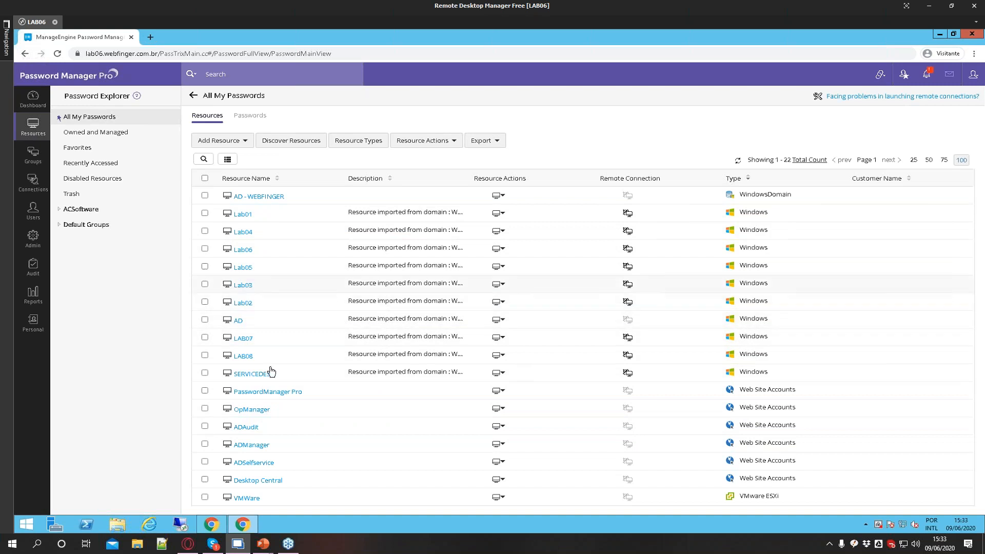
{"action": "scroll", "coordinate": [254, 372], "scroll_direction": "down", "scroll_amount": 2}
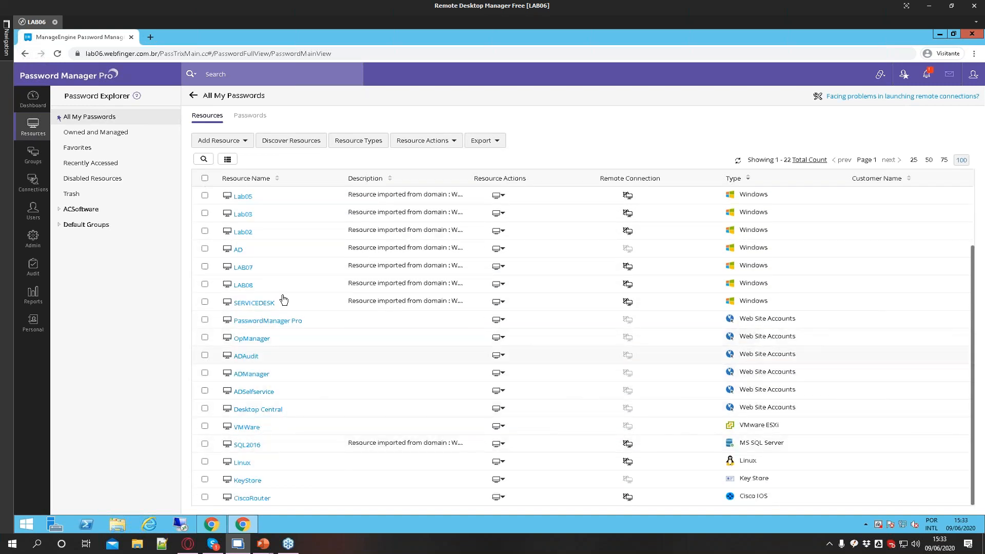
{"action": "scroll", "coordinate": [314, 354], "scroll_direction": "up", "scroll_amount": 2}
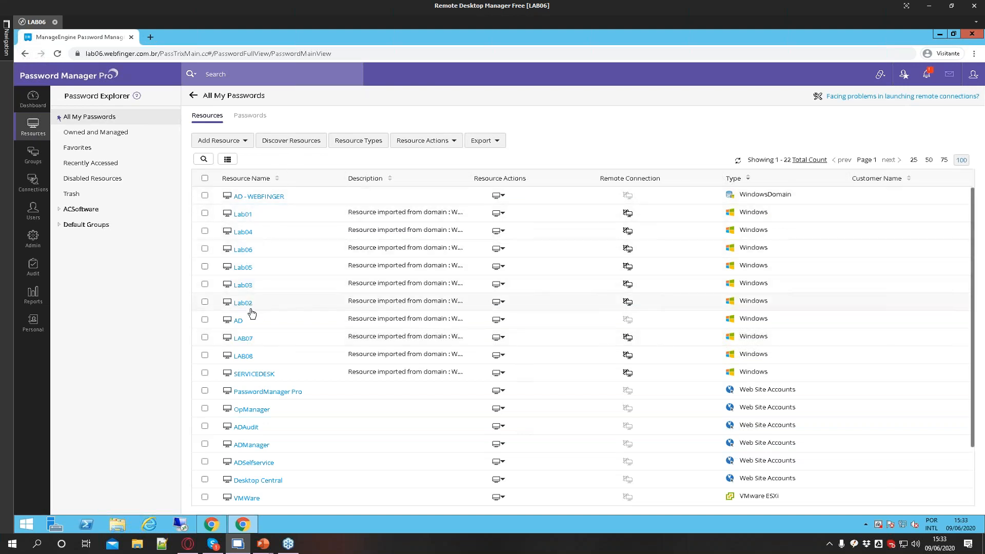
{"action": "left_click", "coordinate": [246, 375]}
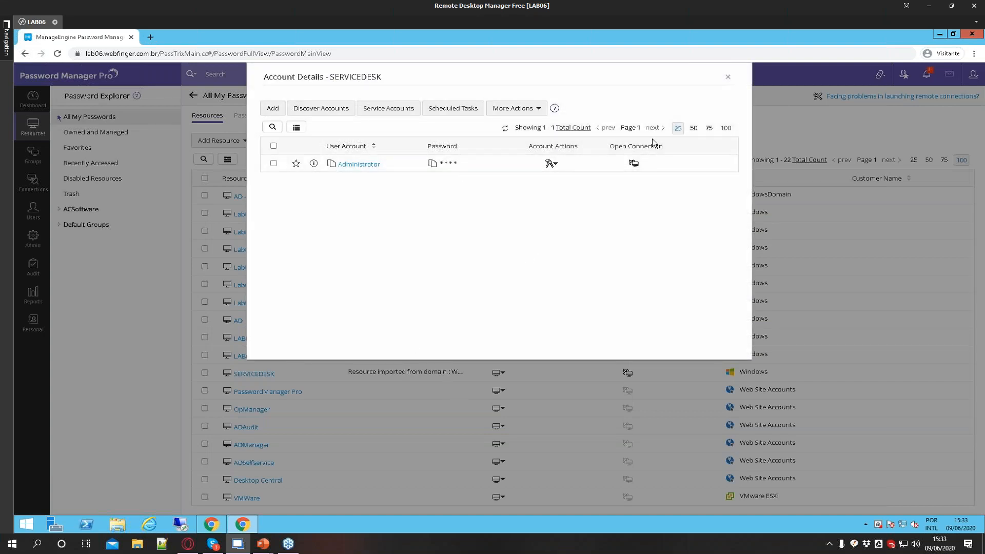
{"action": "left_click", "coordinate": [730, 79]}
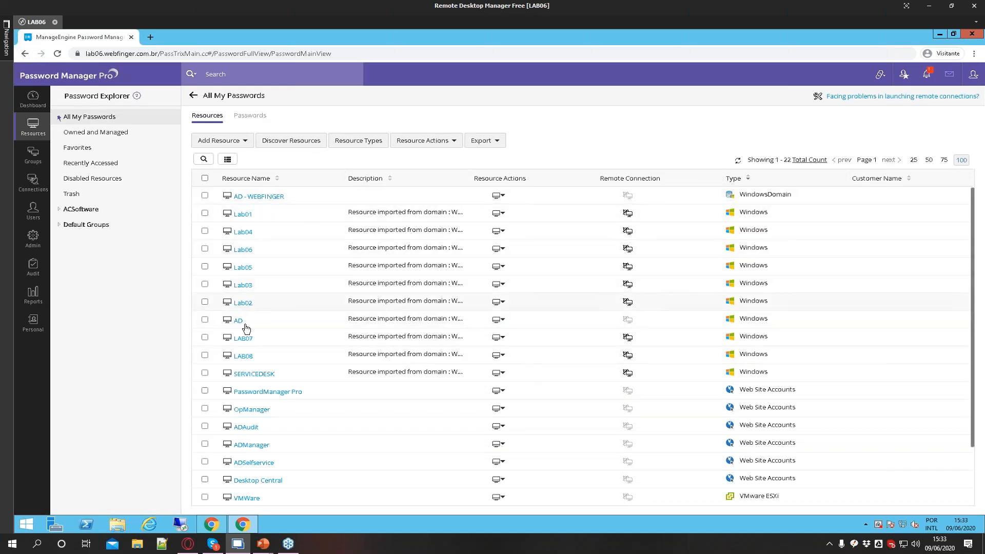
Open Change Password for SERVICEDESK's Administrator account, untick applying changes to the remote resource, and cancel
{"action": "left_click", "coordinate": [247, 372]}
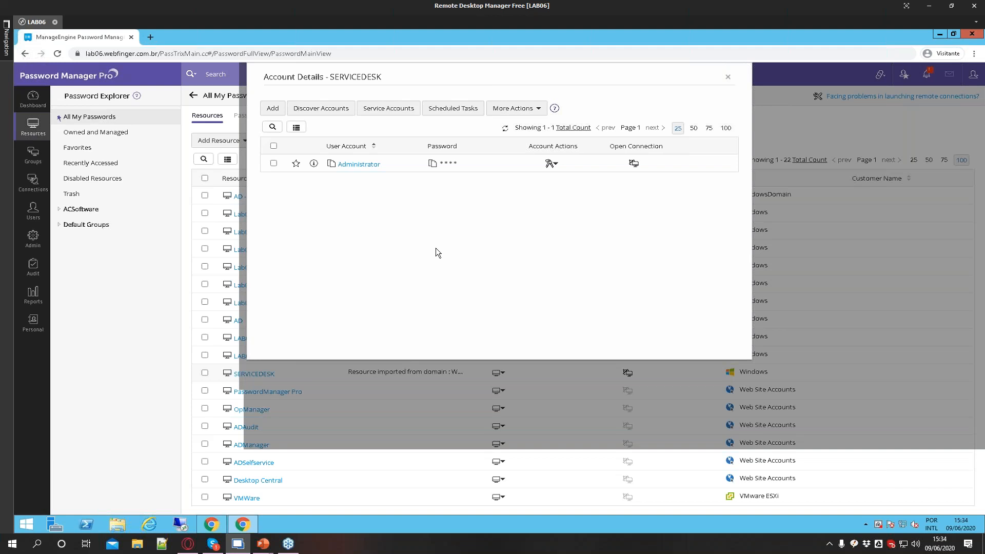
{"action": "left_click", "coordinate": [550, 163]}
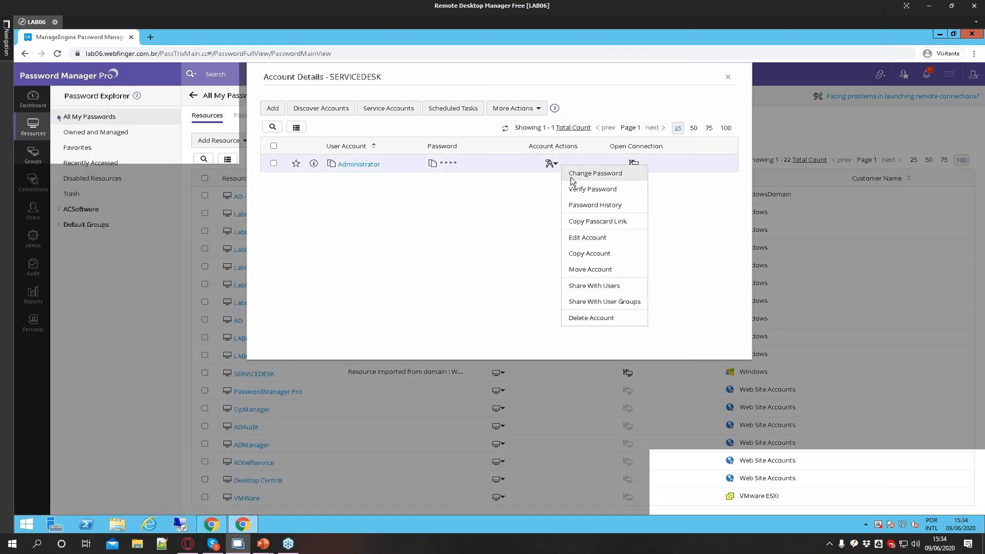
{"action": "left_click", "coordinate": [569, 174]}
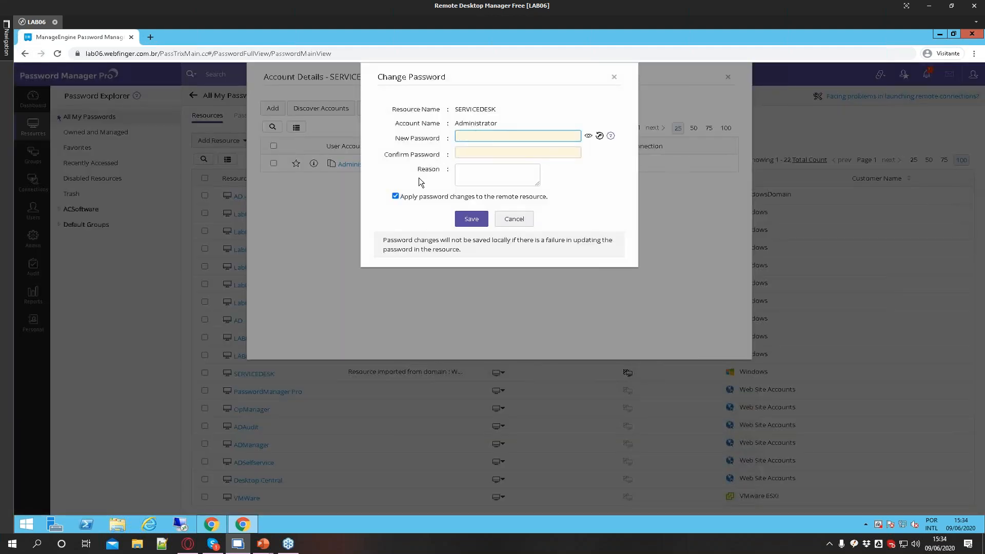
{"action": "left_click", "coordinate": [395, 196]}
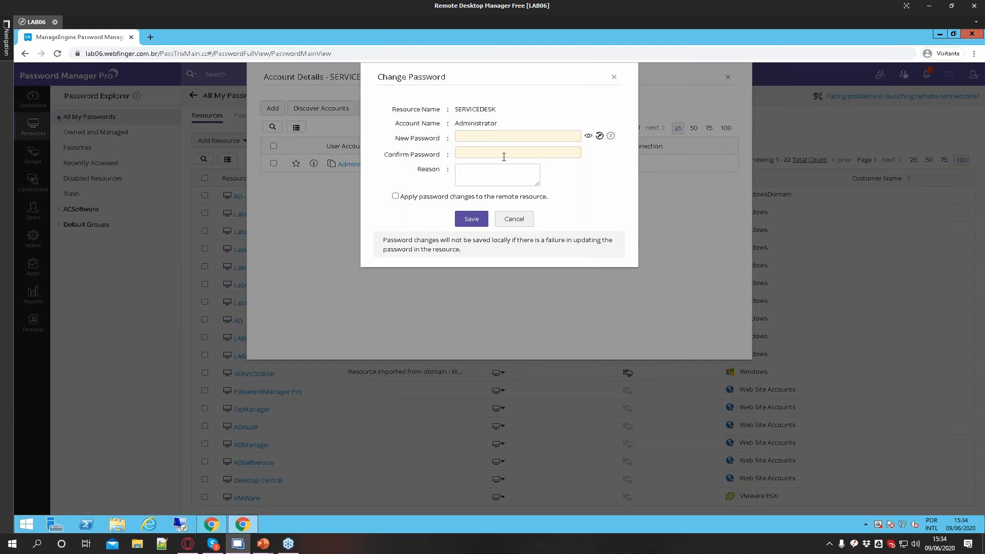
{"action": "left_click", "coordinate": [509, 220]}
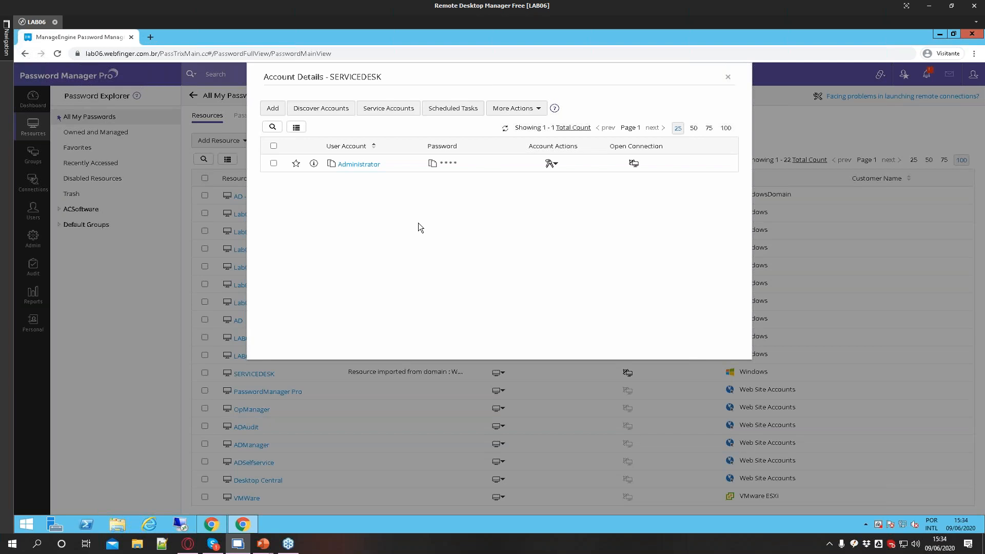
{"action": "left_click", "coordinate": [728, 77]}
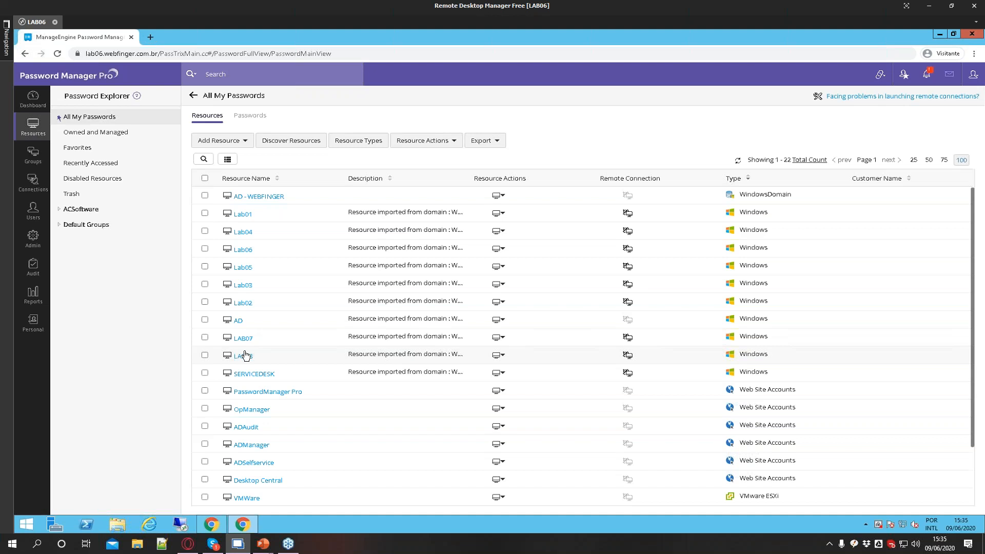
Select all resources, review the Resource Actions menu options, and clear the selection
{"action": "left_click", "coordinate": [205, 178]}
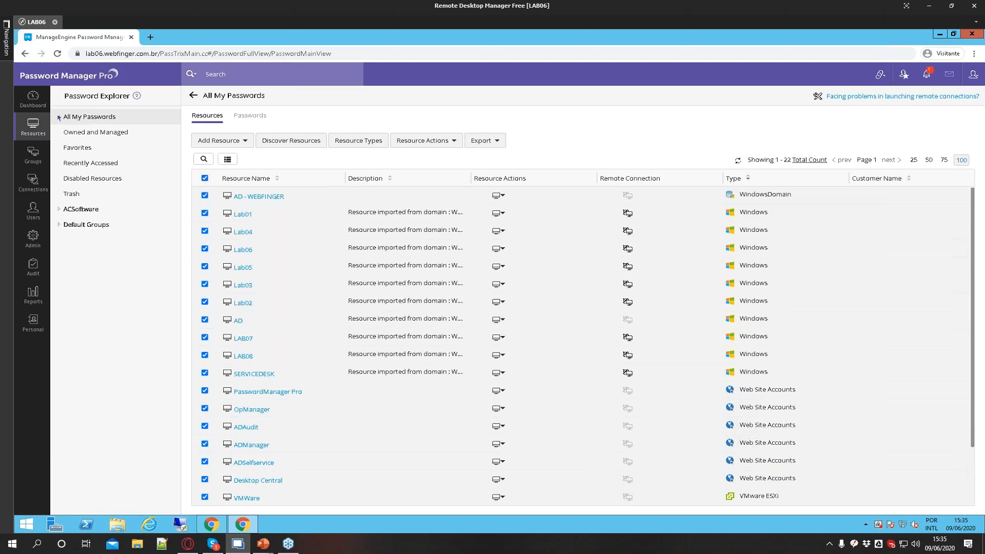
{"action": "left_click", "coordinate": [423, 148]}
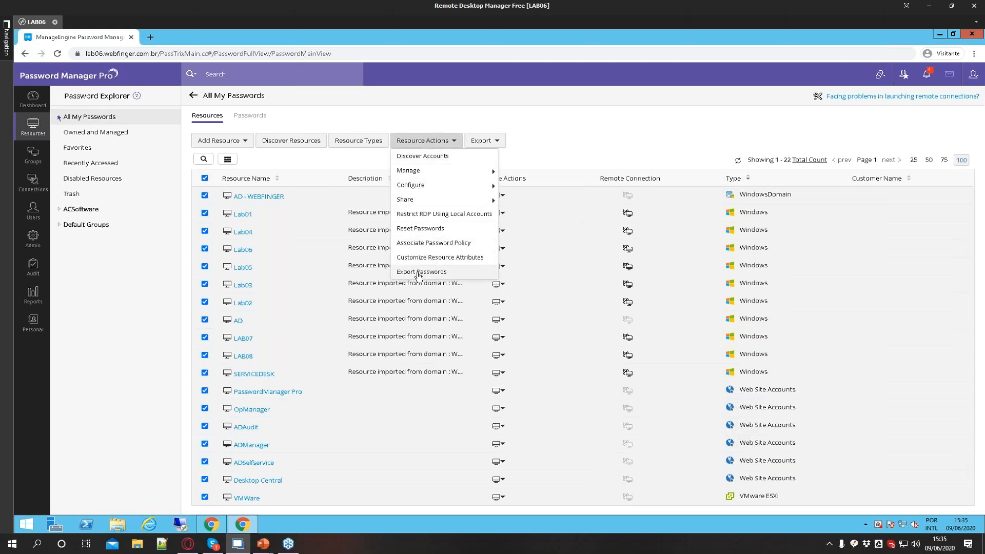
{"action": "left_click", "coordinate": [205, 178]}
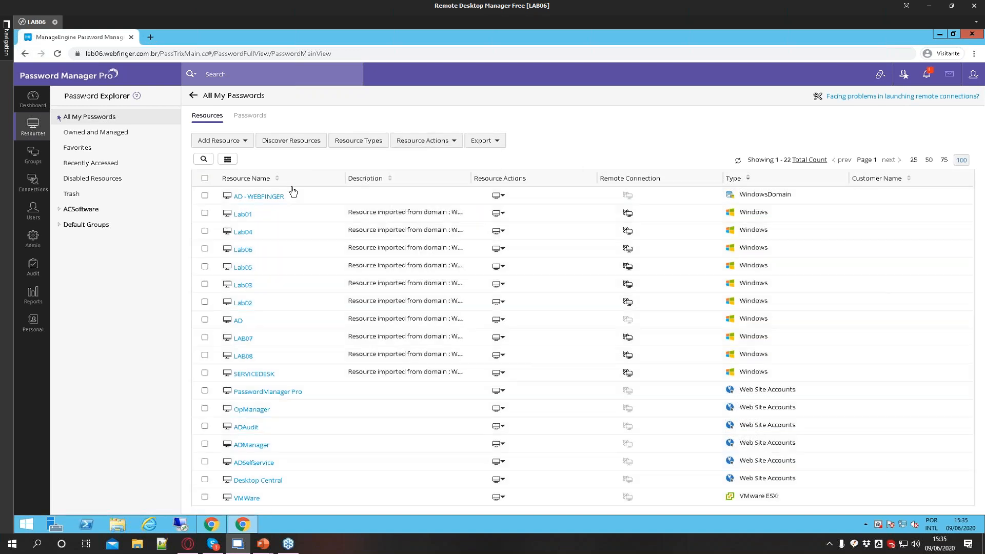
Tick AD - WEBFINGER and review its resource actions menu, then close the menu
{"action": "left_click", "coordinate": [204, 195]}
{"action": "left_click", "coordinate": [498, 195]}
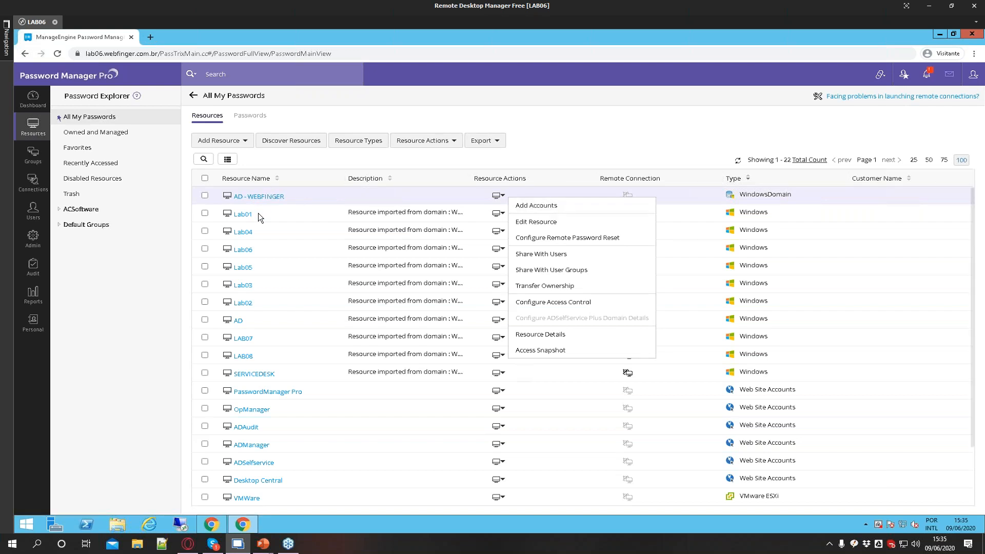
{"action": "left_click", "coordinate": [164, 327]}
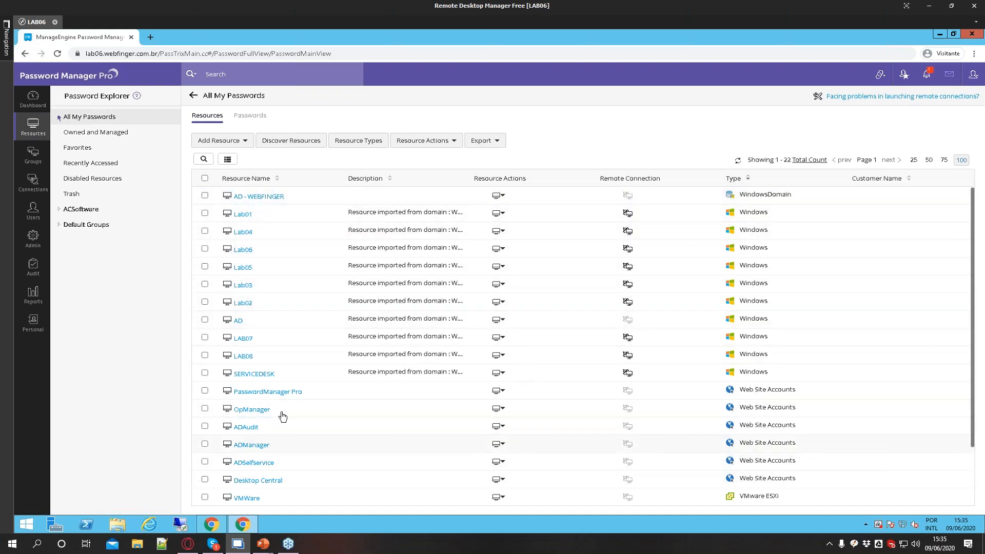
Open and close the LAB08 account details
{"action": "left_click", "coordinate": [244, 356]}
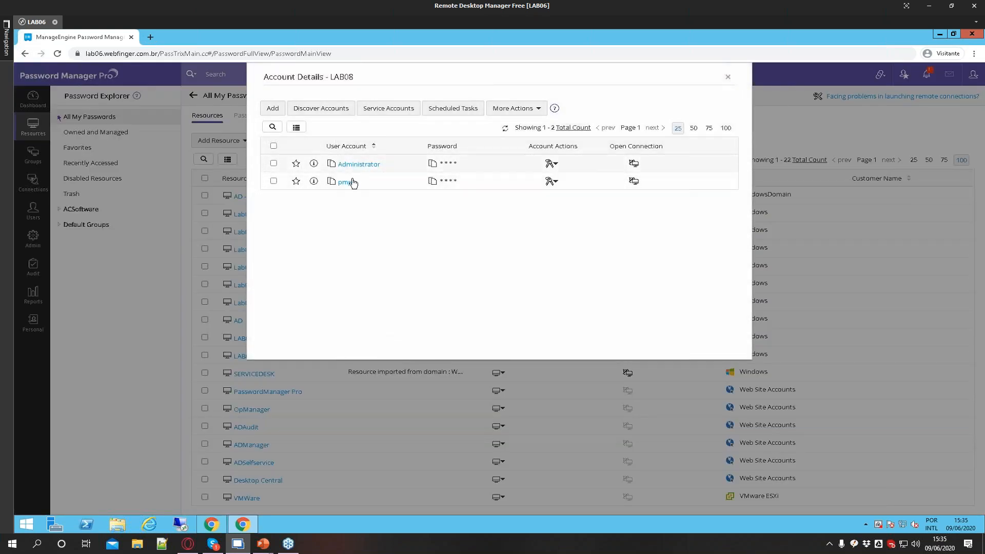
{"action": "left_click", "coordinate": [727, 78]}
View the Access Snapshot of the Lab01 resource and close it
{"action": "left_click", "coordinate": [498, 218]}
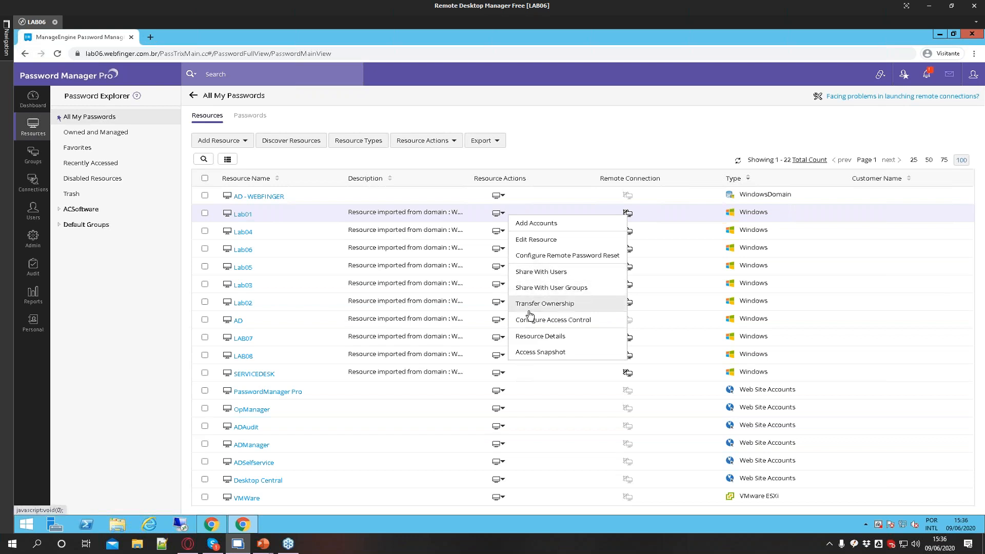
{"action": "left_click", "coordinate": [553, 352]}
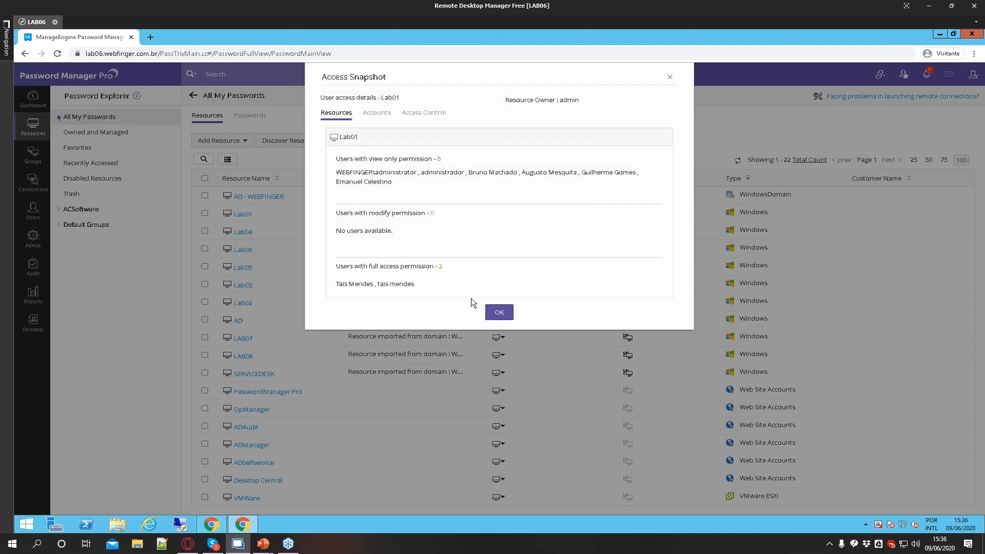
{"action": "left_click", "coordinate": [499, 313]}
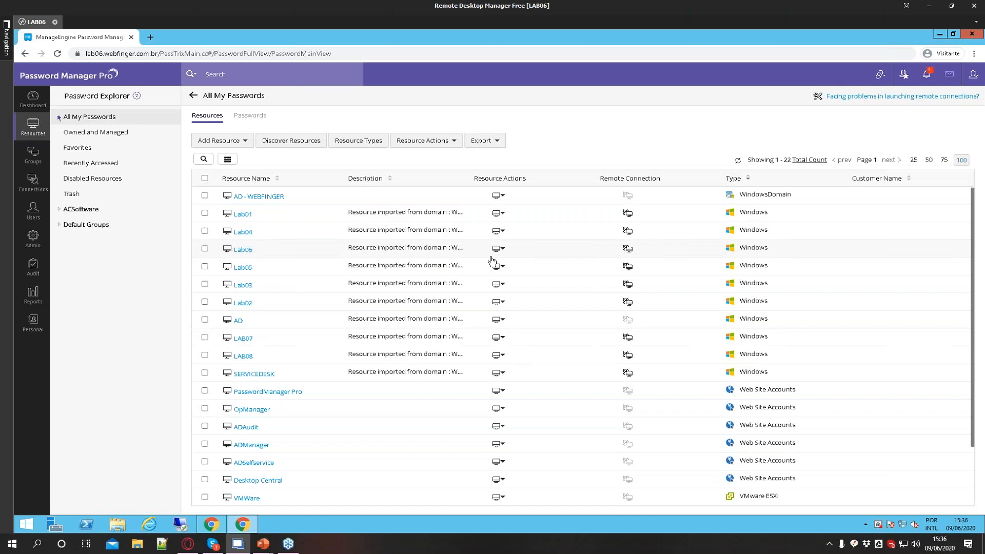
Review Lab04's resource actions menu, then open and close its account details
{"action": "left_click", "coordinate": [499, 231]}
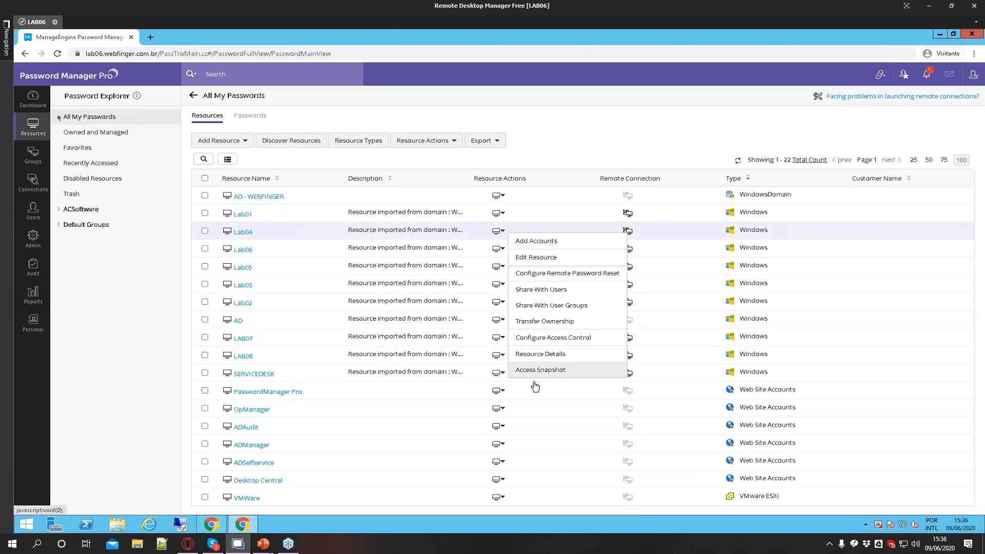
{"action": "left_click", "coordinate": [247, 235]}
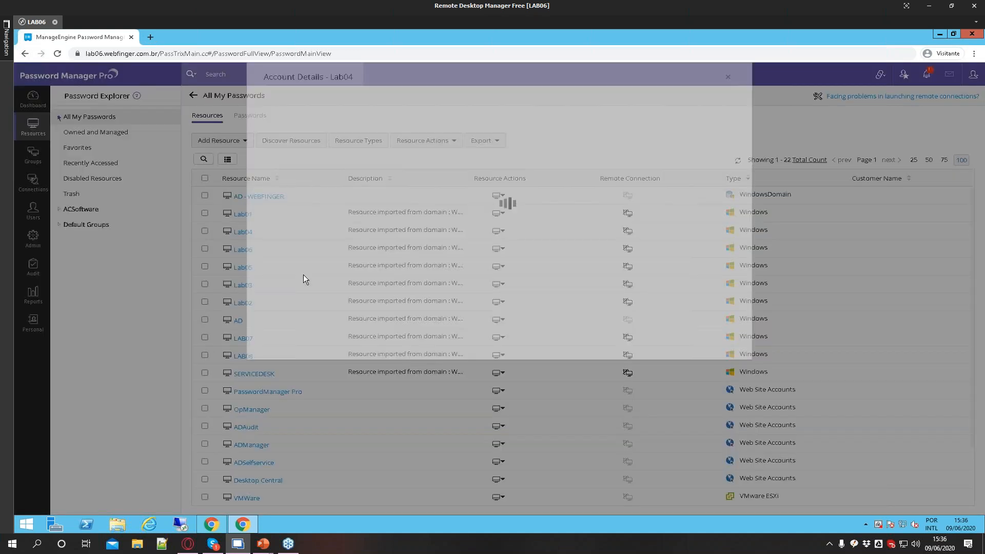
{"action": "left_click", "coordinate": [729, 80]}
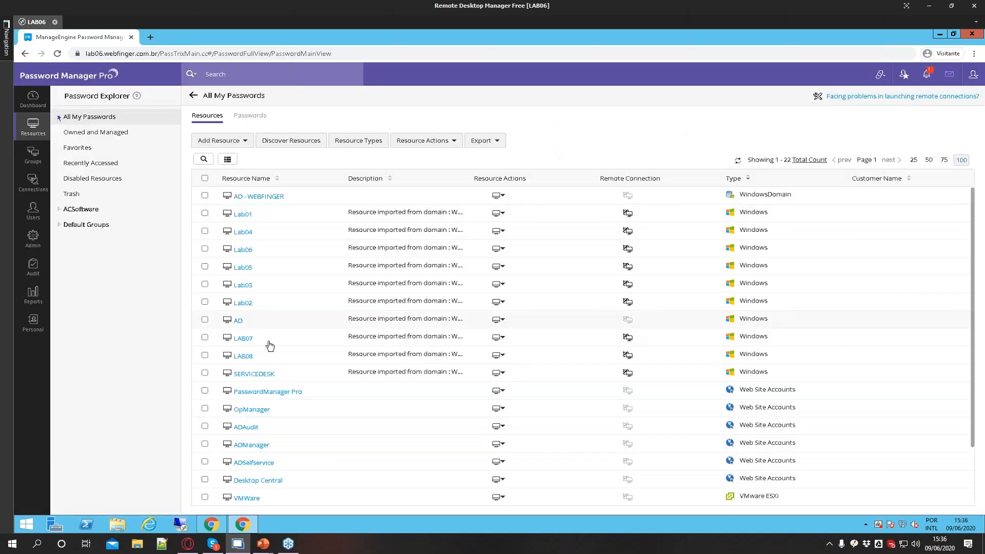
Open LAB08's account details and copy the passcard link of its Administrator account
{"action": "left_click", "coordinate": [460, 359]}
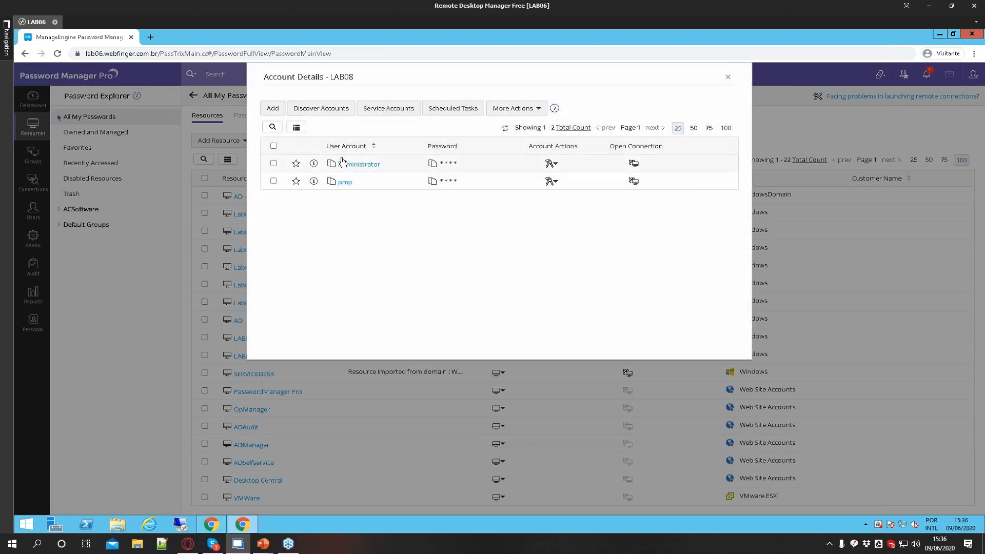
{"action": "left_click", "coordinate": [550, 163]}
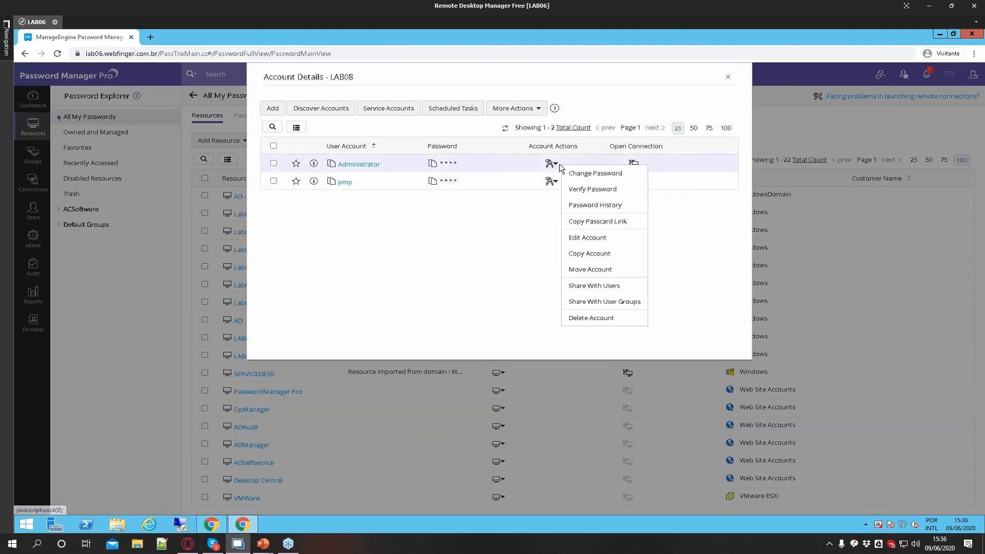
{"action": "left_click", "coordinate": [581, 224]}
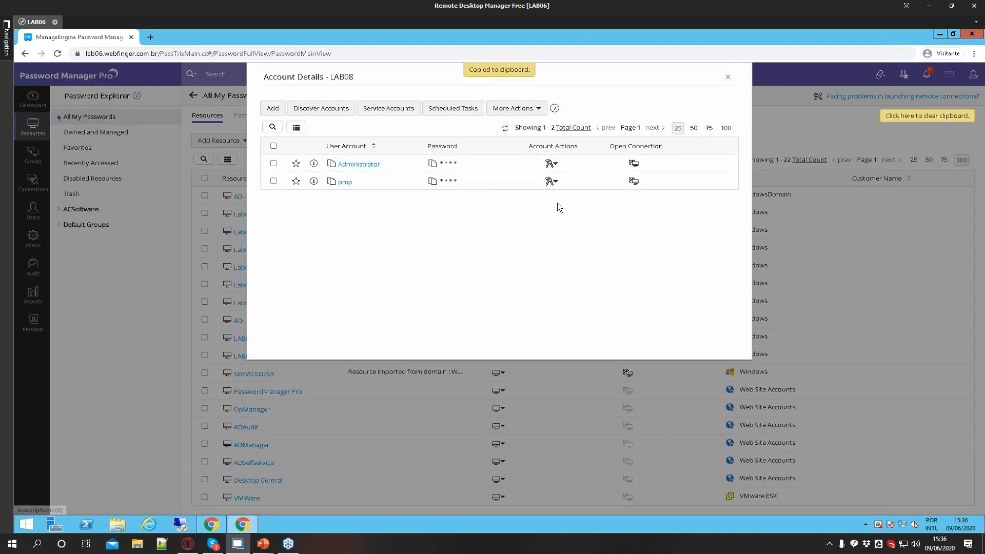
Open the copied passcard link in a new browser tab and highlight the host name in its address
{"action": "left_click", "coordinate": [150, 40]}
{"action": "key", "text": "ctrl+v"}
{"action": "key", "text": "Return"}
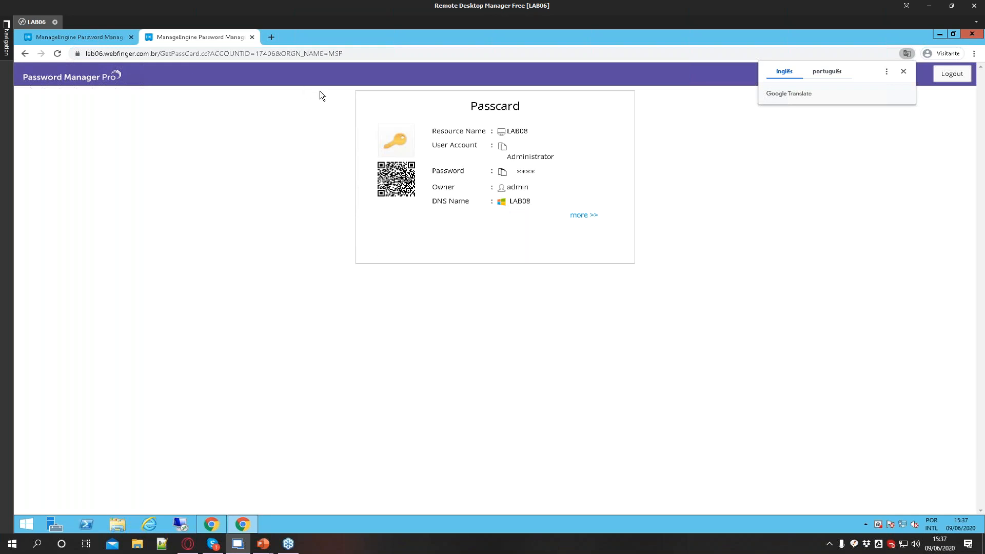
{"action": "left_click_drag", "start_coordinate": [94, 54], "coordinate": [172, 54]}
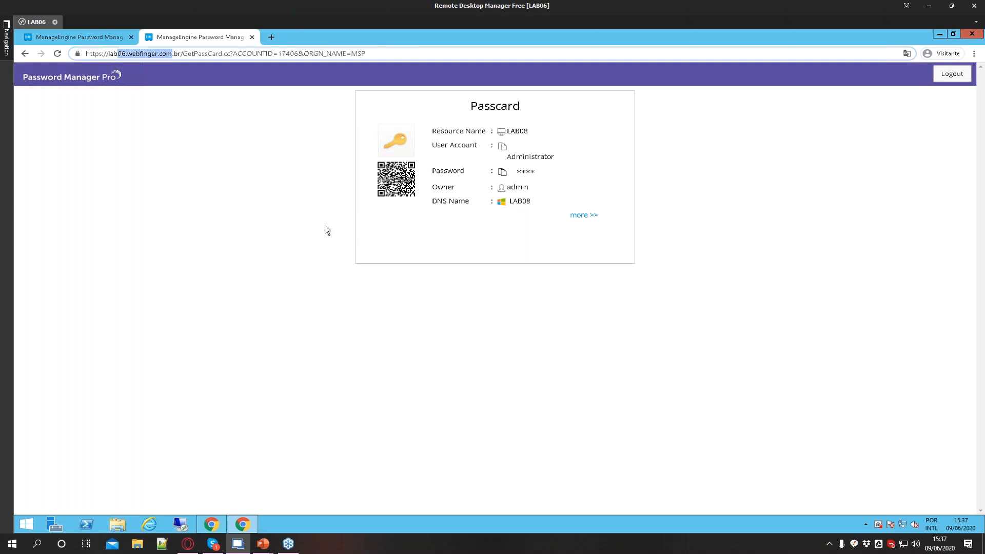
Return to the first tab, review the Administrator account's actions menu, and close LAB08's account details
{"action": "left_click", "coordinate": [251, 37]}
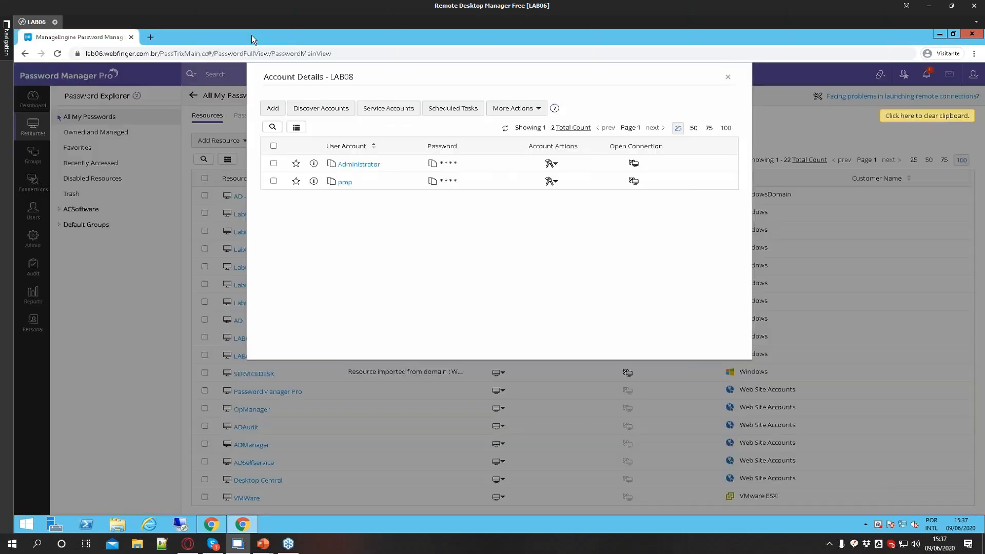
{"action": "left_click", "coordinate": [552, 164]}
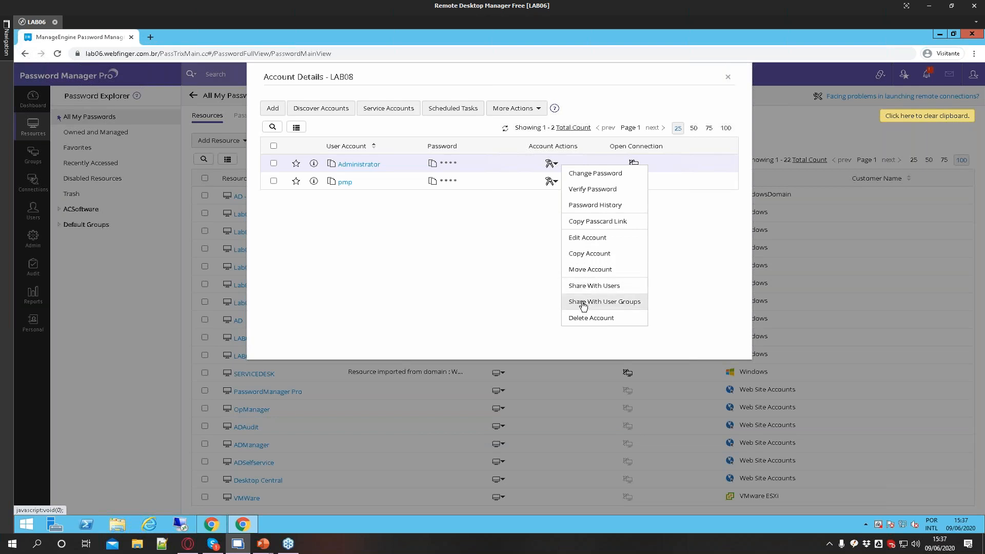
{"action": "left_click", "coordinate": [483, 229]}
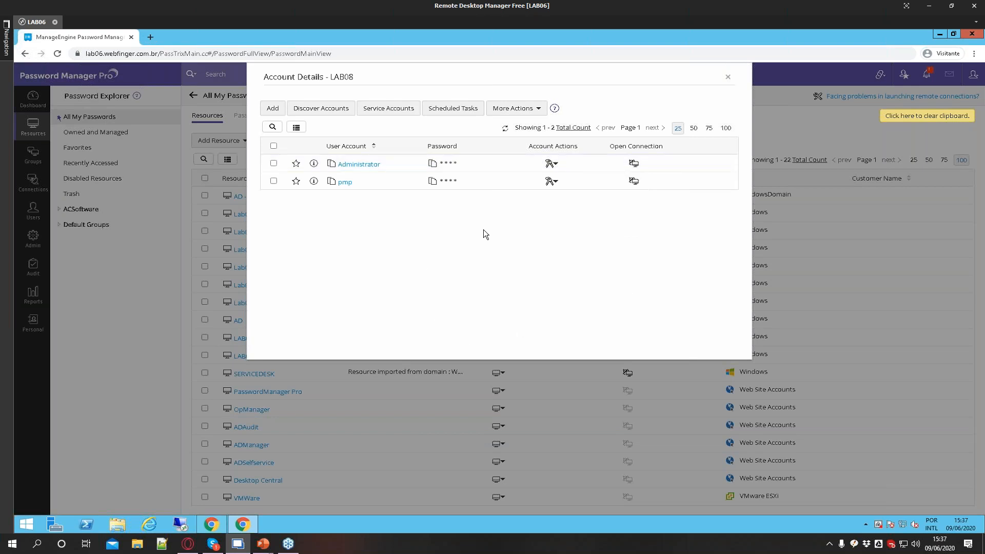
{"action": "left_click", "coordinate": [727, 76]}
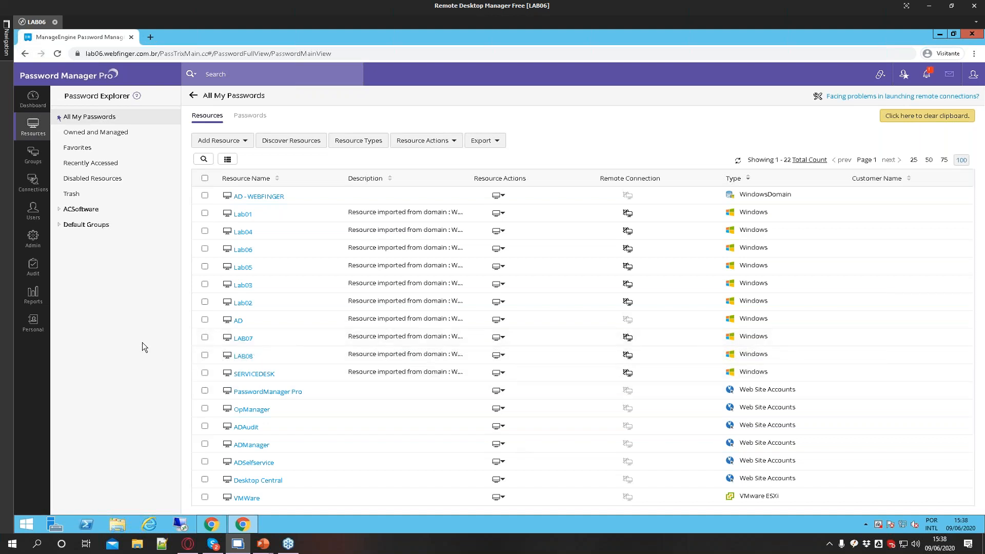
Open the Roles page in the Admin settings and select the Administrator role
{"action": "left_click", "coordinate": [32, 250]}
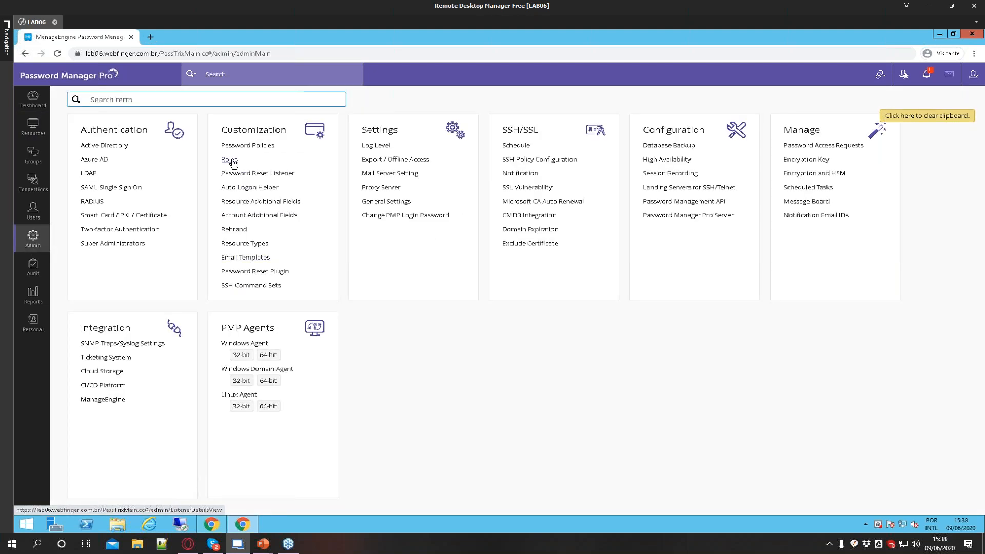
{"action": "left_click", "coordinate": [246, 173]}
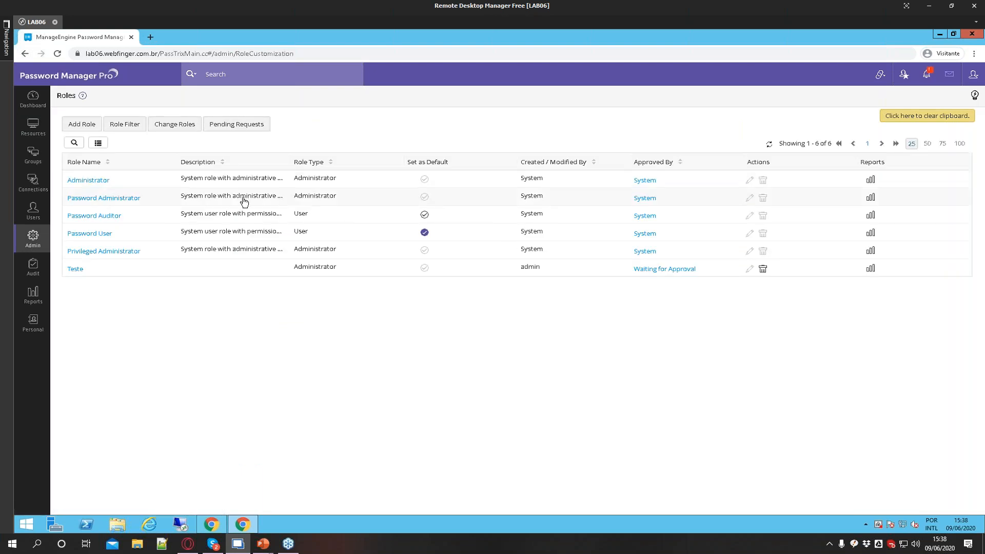
{"action": "left_click", "coordinate": [87, 183]}
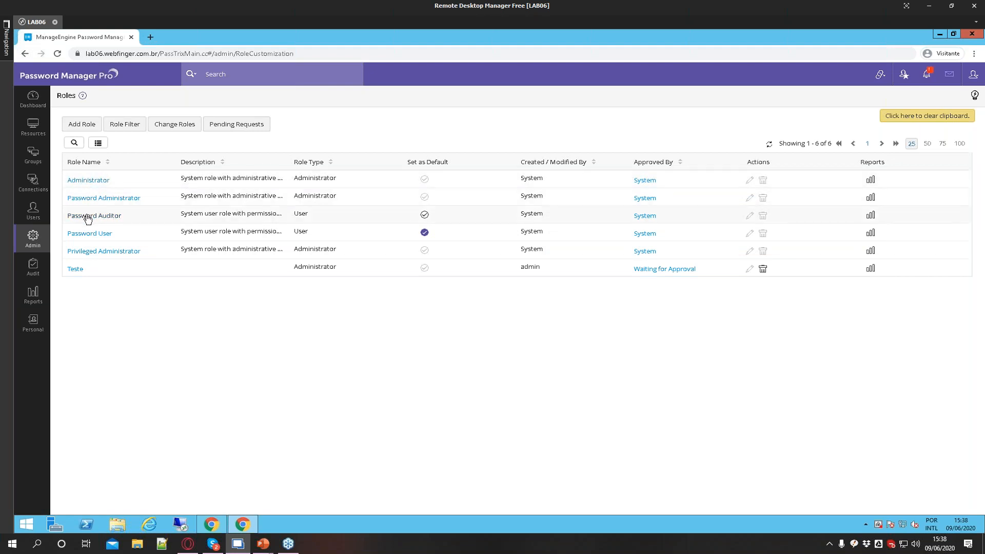
View the Privileged Administrator role's permissions and close it
{"action": "left_click", "coordinate": [97, 252]}
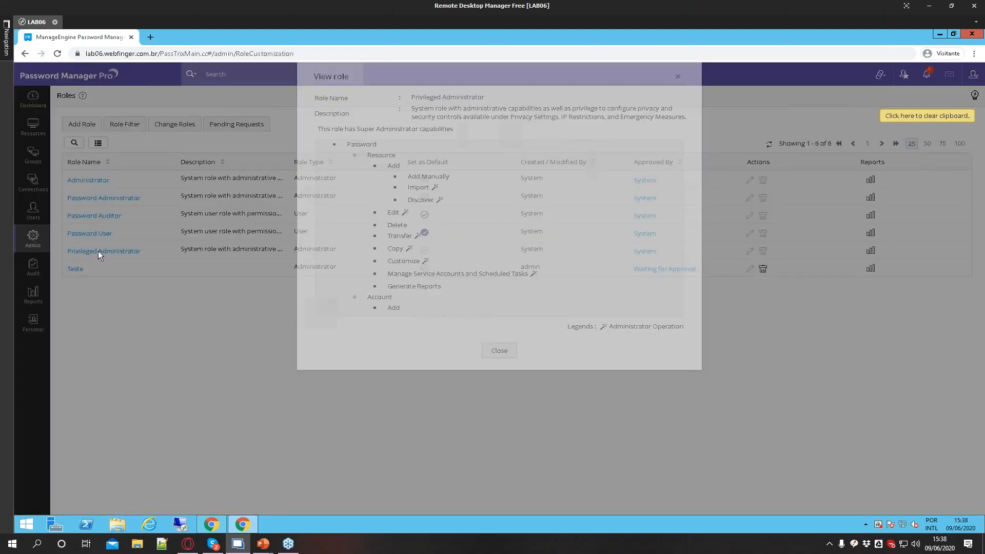
{"action": "left_click_drag", "start_coordinate": [386, 201], "coordinate": [434, 263]}
{"action": "left_click", "coordinate": [434, 264]}
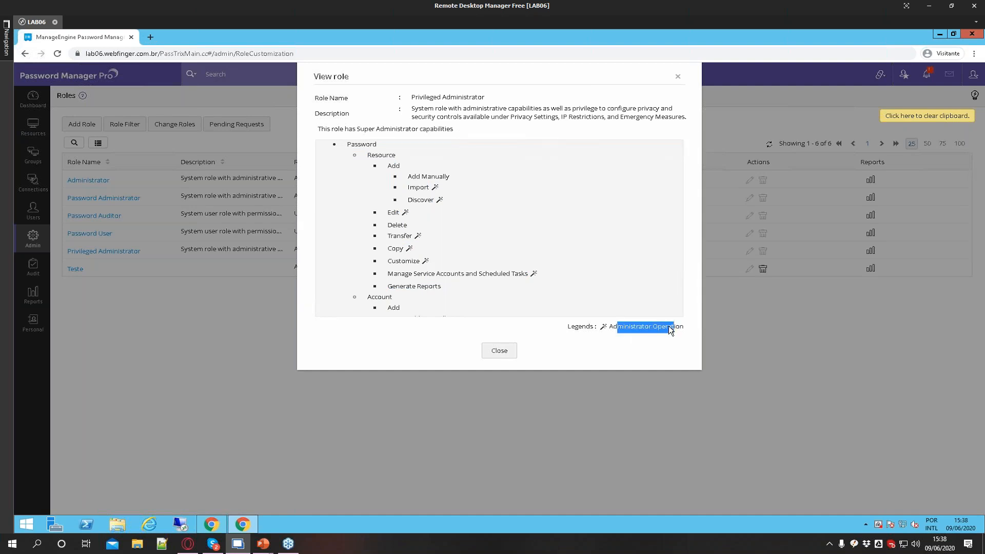
{"action": "left_click", "coordinate": [498, 352]}
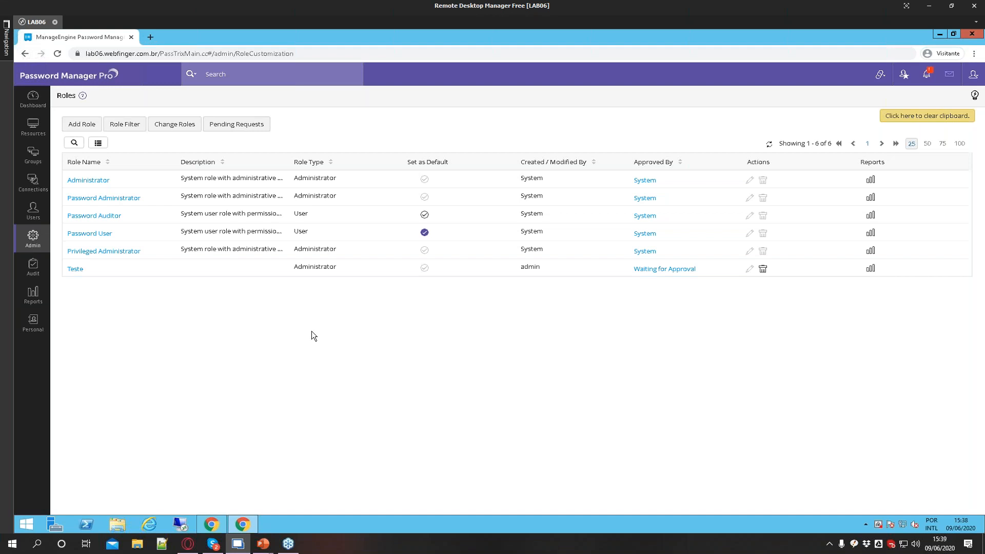
Open the Password User role's details
{"action": "left_click", "coordinate": [101, 239]}
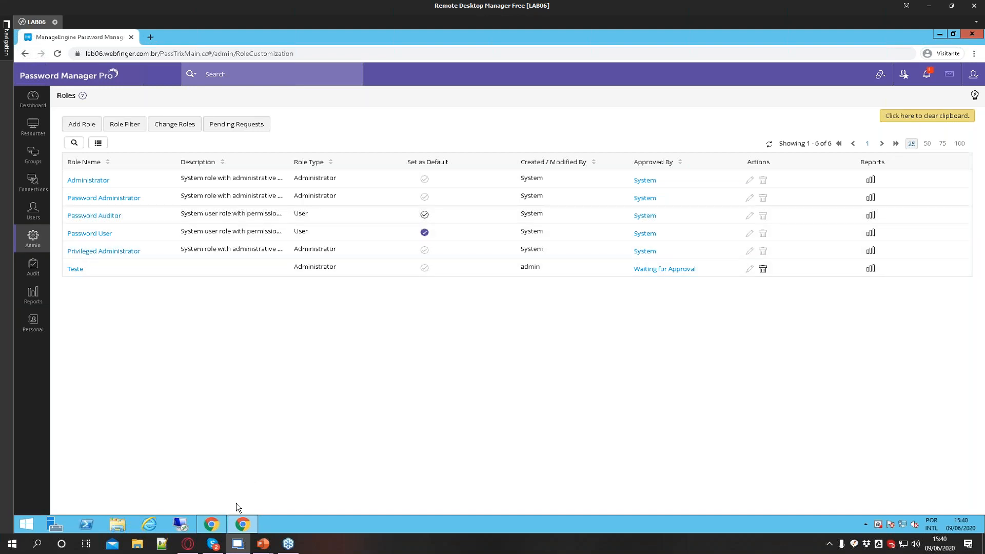
Switch to the second browser window and attempt to log in with the user's domain username and password, dismissing the add-account prompt
{"action": "left_click", "coordinate": [217, 522]}
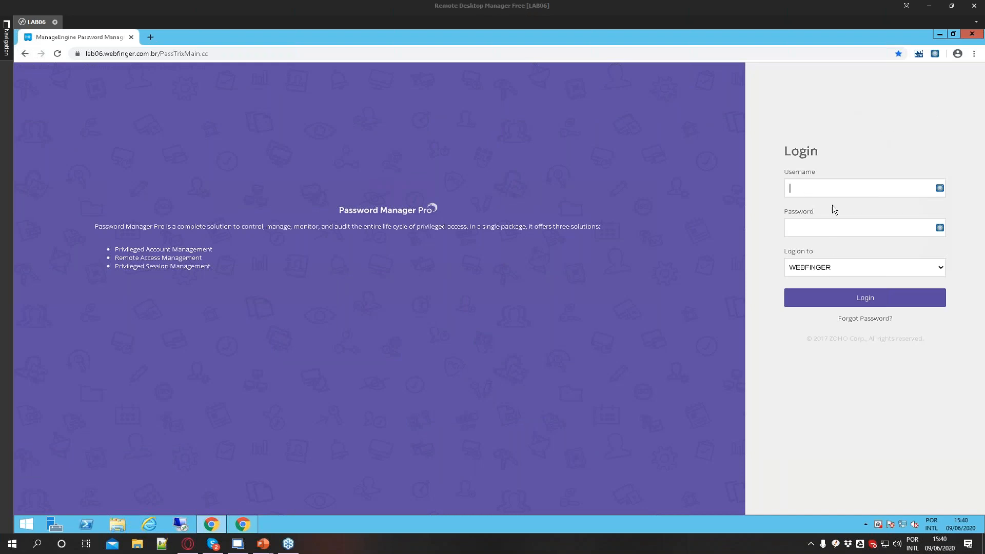
{"action": "type", "text": "TALES"}
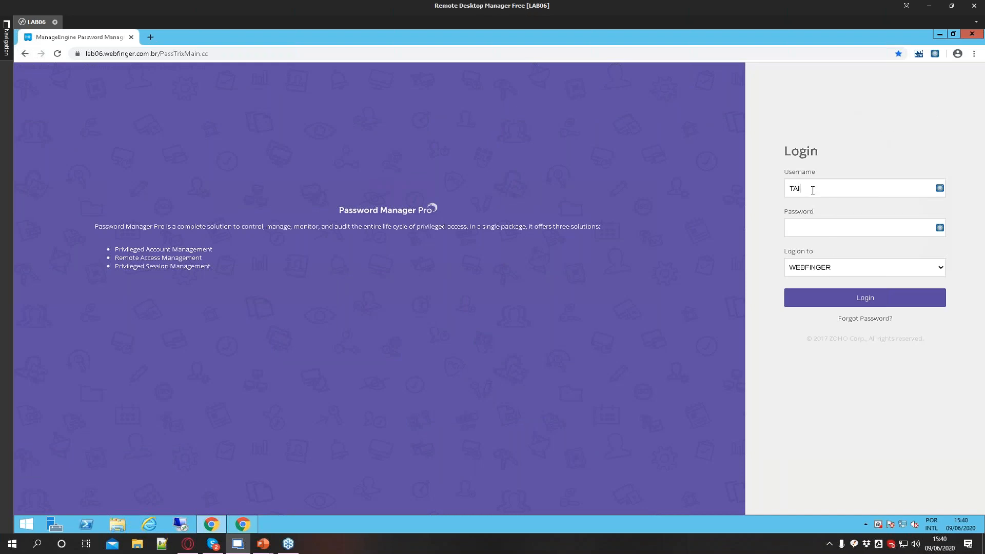
{"action": "key", "text": "BackSpace"}
{"action": "key", "text": "BackSpace"}
{"action": "key", "text": "BackSpace"}
{"action": "key", "text": "BackSpace"}
{"action": "key", "text": "BackSpace"}
{"action": "left_click", "coordinate": [875, 297]}
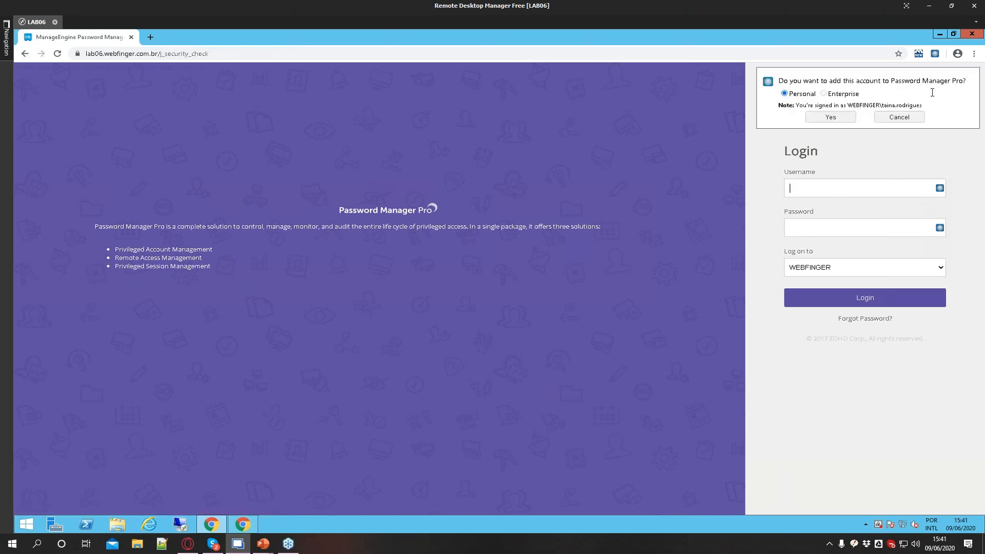
{"action": "left_click", "coordinate": [905, 118]}
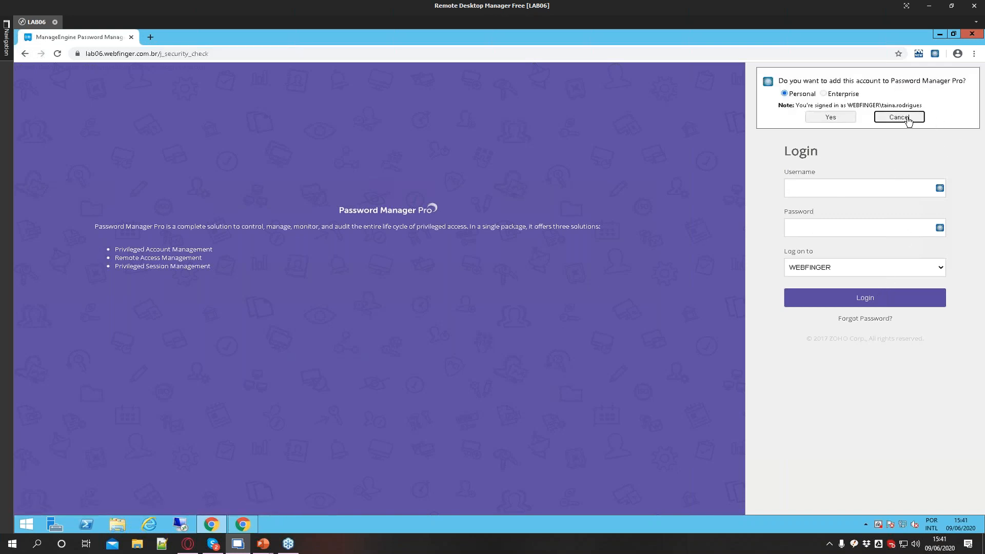
Log in again with the user's domain username and password
{"action": "left_click", "coordinate": [837, 195]}
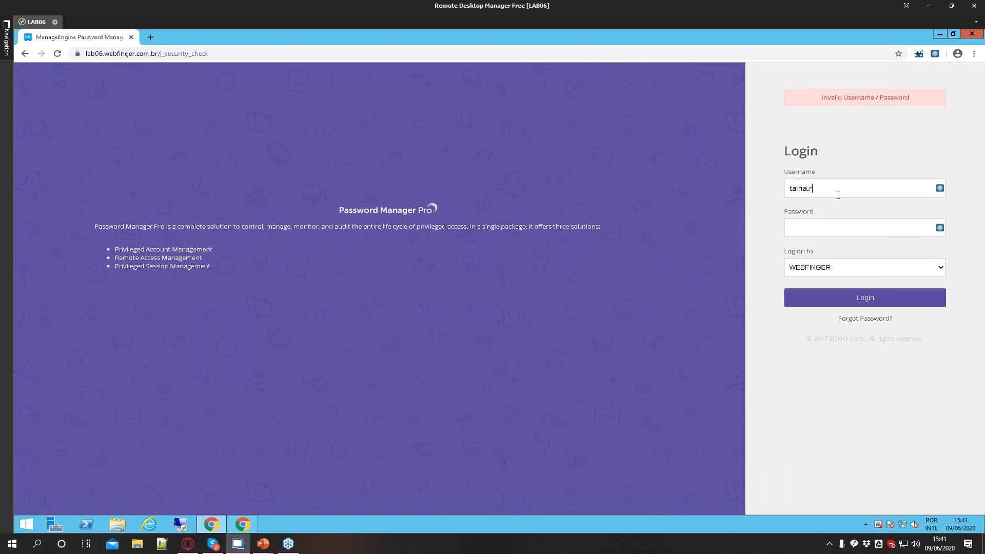
{"action": "left_click", "coordinate": [848, 297]}
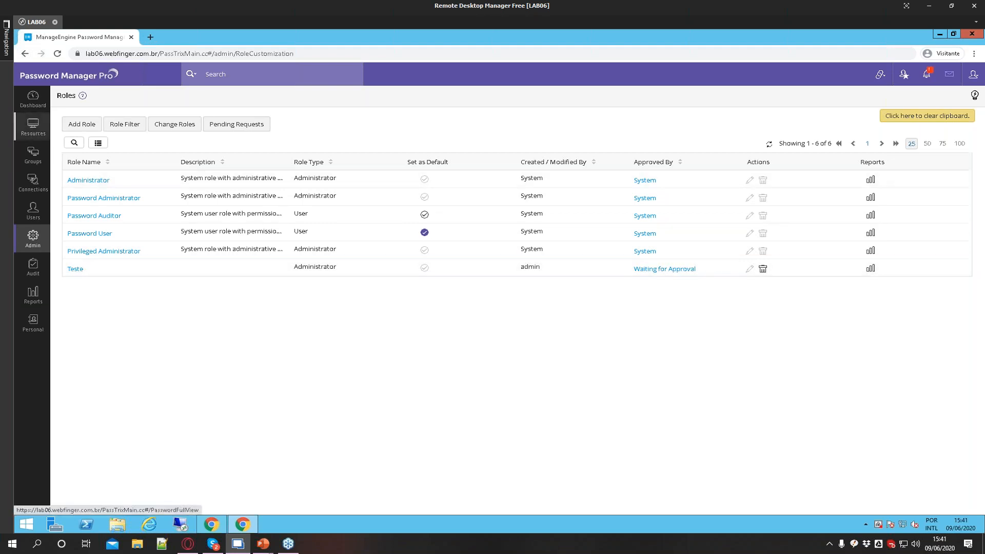
Open the Resources list and view the resource actions menu for Lab06
{"action": "left_click", "coordinate": [20, 123]}
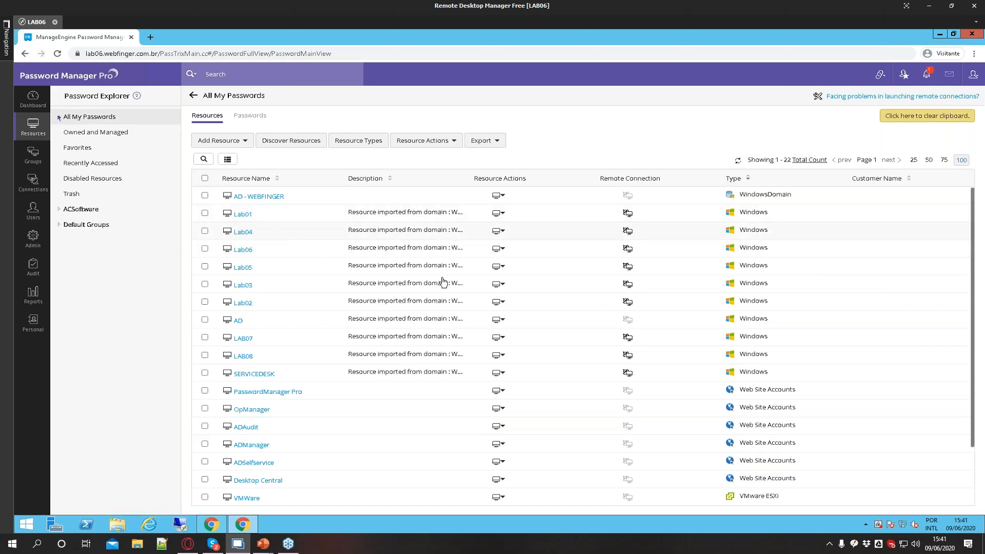
{"action": "left_click", "coordinate": [499, 248]}
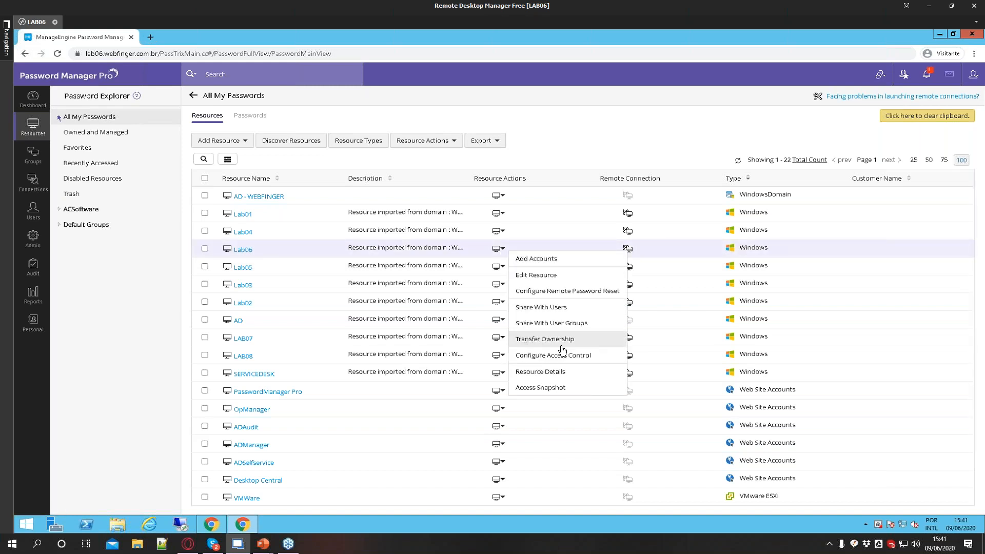
{"action": "left_click", "coordinate": [162, 364]}
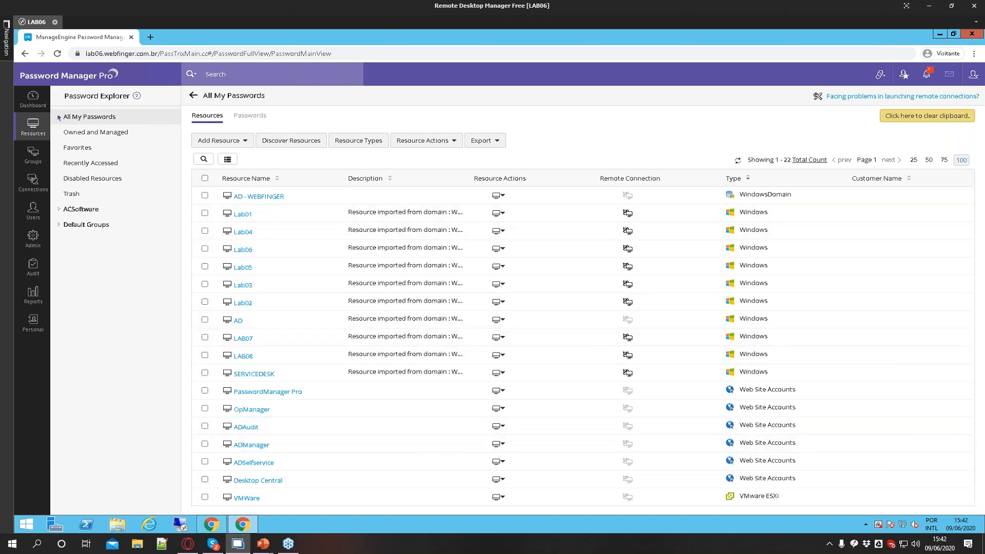
Open the ADAudit resource's account details, review its accounts, and close the dialog
{"action": "left_click", "coordinate": [973, 74]}
{"action": "left_click_drag", "start_coordinate": [908, 260], "coordinate": [888, 260]}
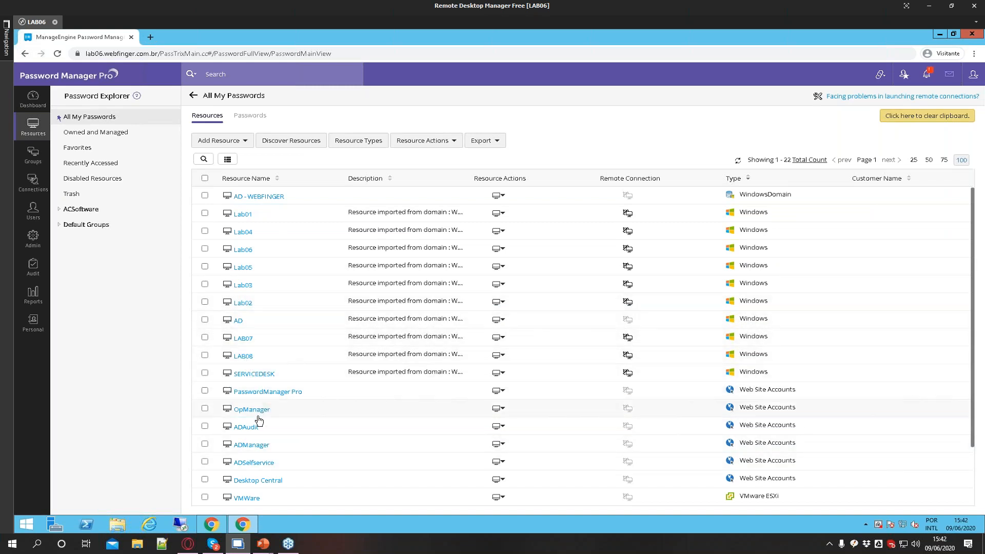
{"action": "left_click", "coordinate": [252, 429]}
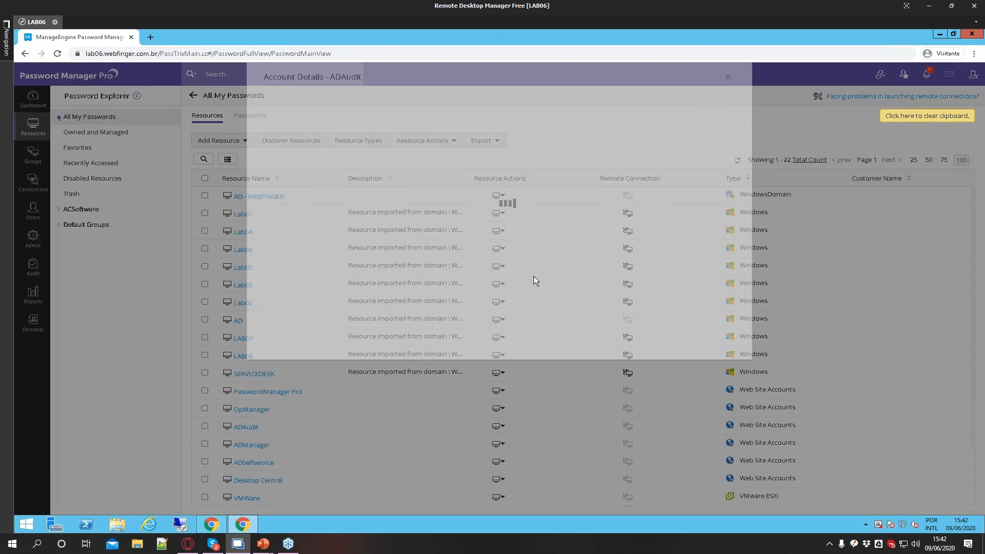
{"action": "left_click", "coordinate": [448, 164]}
{"action": "left_click", "coordinate": [453, 183]}
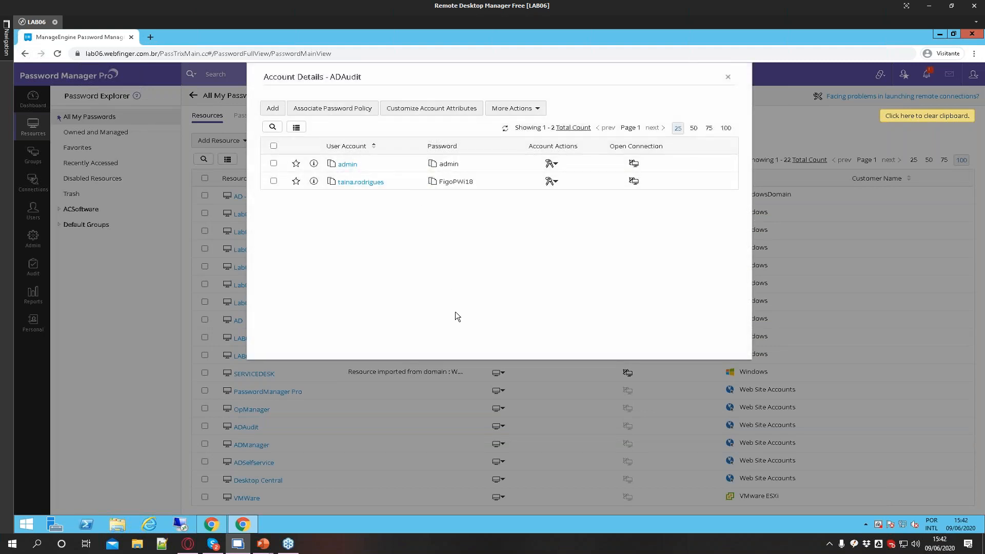
{"action": "left_click", "coordinate": [453, 183]}
{"action": "left_click", "coordinate": [731, 78]}
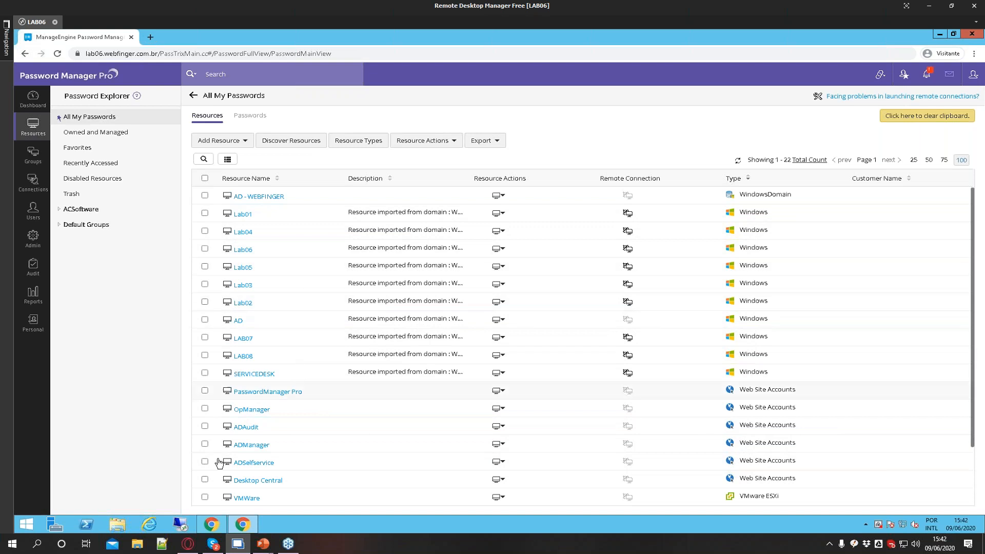
Open LAB08's account details and launch a remote connection as the pmp account
{"action": "left_click", "coordinate": [244, 357]}
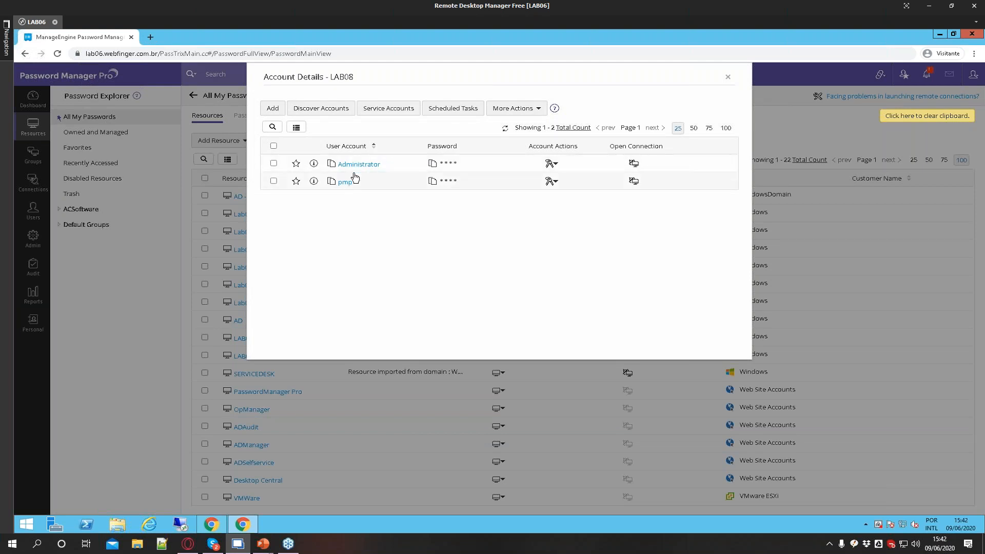
{"action": "left_click", "coordinate": [635, 182]}
{"action": "left_click", "coordinate": [646, 190]}
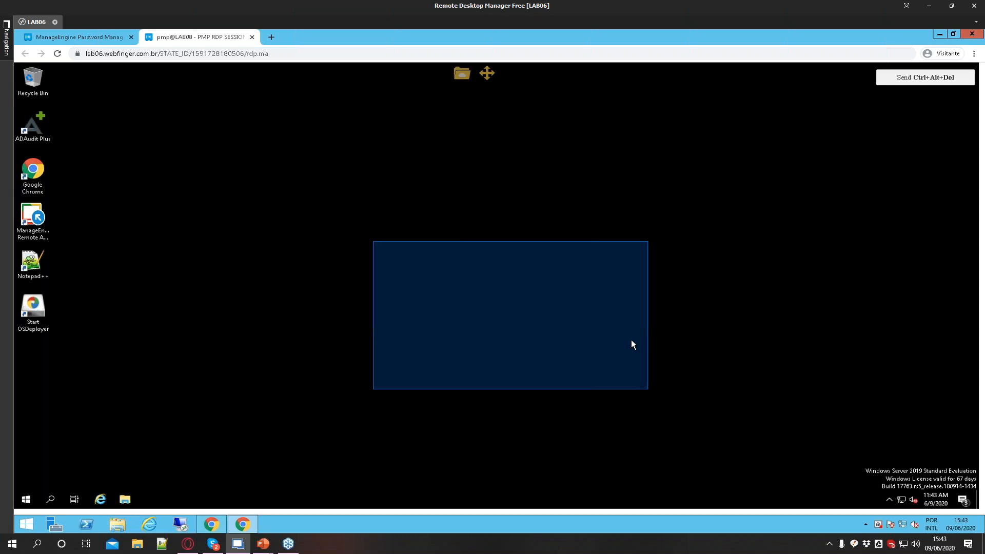
Open File Explorer and the Start menu in the remote session, then close File Explorer
{"action": "left_click_drag", "start_coordinate": [737, 197], "coordinate": [320, 445]}
{"action": "left_click_drag", "start_coordinate": [128, 136], "coordinate": [578, 485]}
{"action": "left_click", "coordinate": [125, 500]}
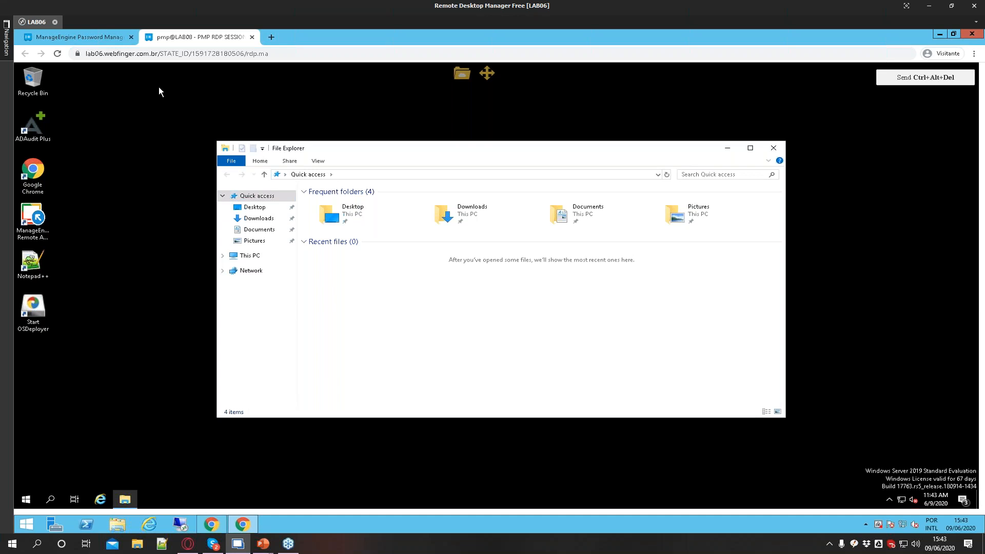
{"action": "left_click", "coordinate": [26, 499]}
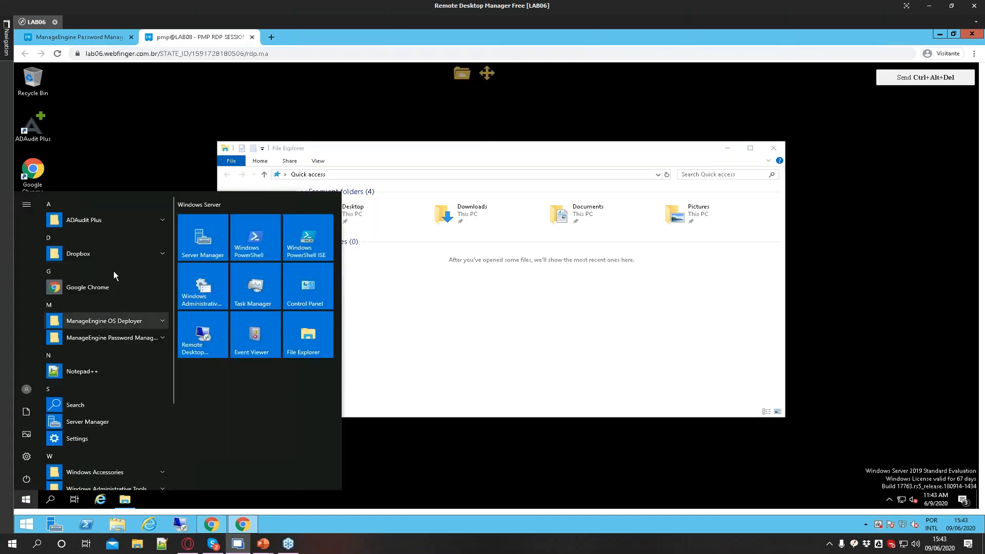
{"action": "left_click", "coordinate": [536, 315]}
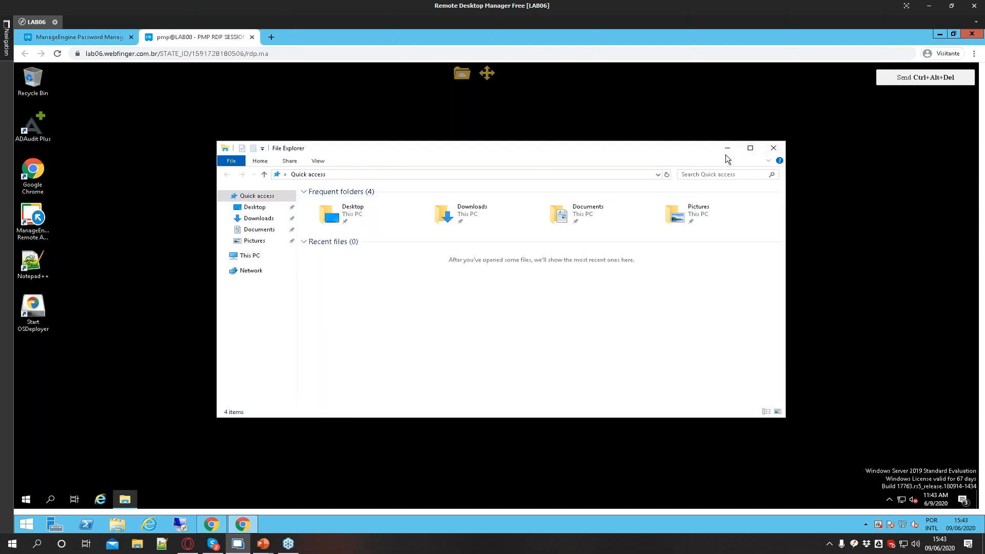
{"action": "left_click", "coordinate": [772, 149]}
Move the Recycle Bin icon to the desktop's lower-right corner and open the Desktop folder in File Explorer
{"action": "left_click_drag", "start_coordinate": [33, 80], "coordinate": [939, 462]}
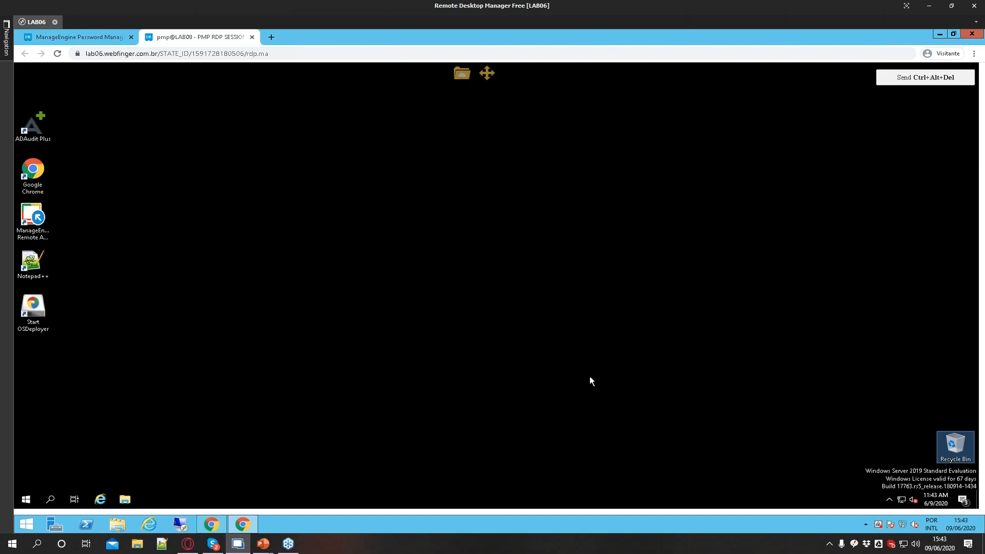
{"action": "left_click", "coordinate": [124, 499]}
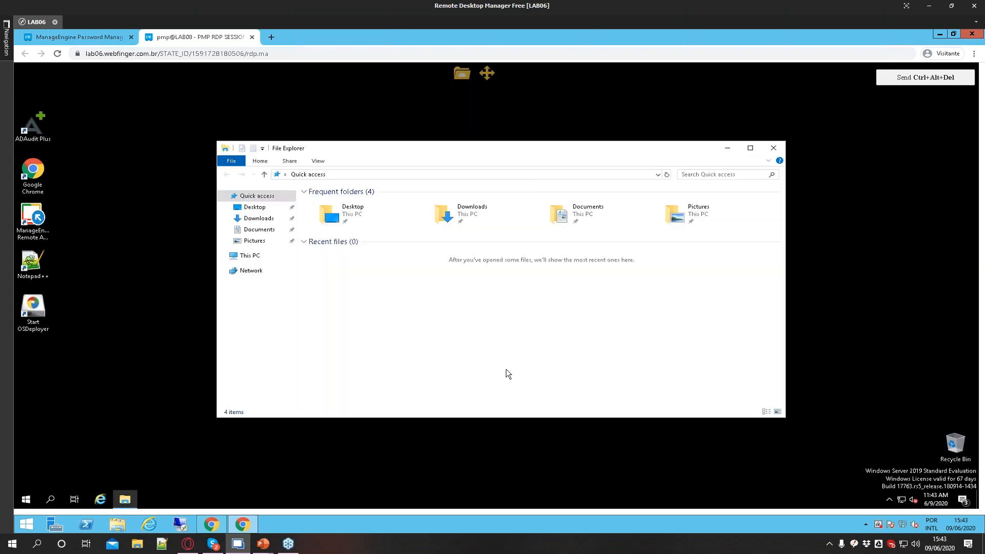
{"action": "left_click", "coordinate": [255, 206]}
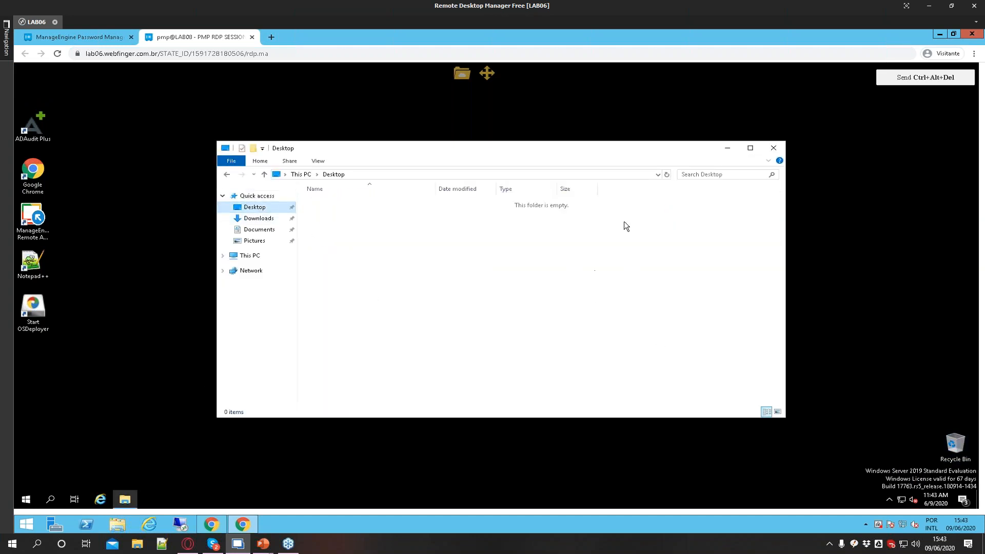
Open the session's file transfer panel and allow clipboard access for the site
{"action": "left_click", "coordinate": [462, 76]}
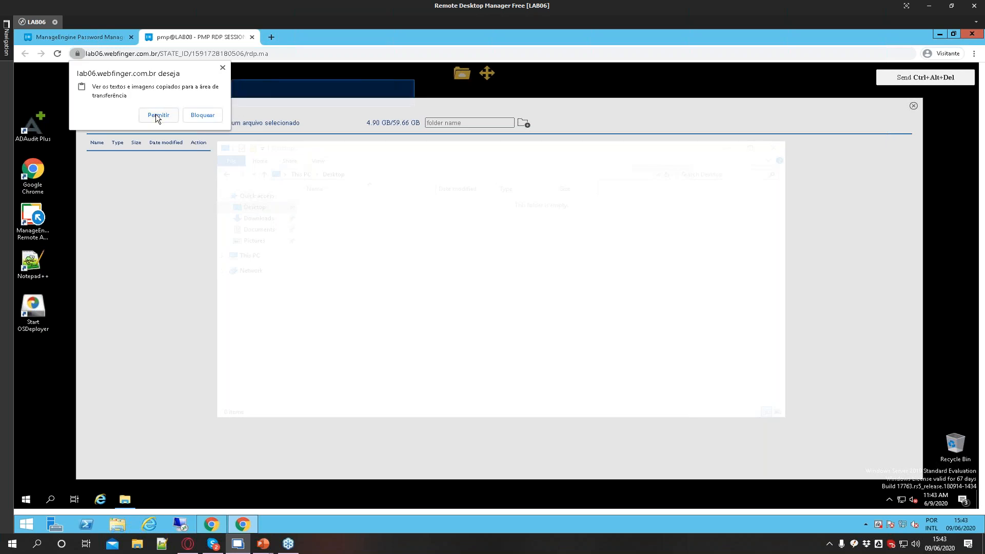
{"action": "left_click", "coordinate": [155, 113]}
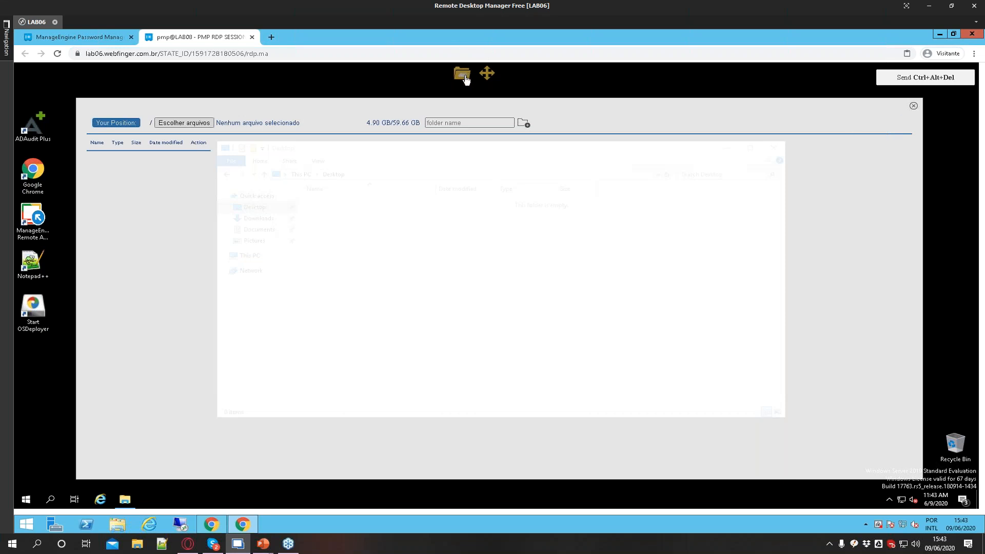
Close the pmp session tab and launch a remote connection to LAB08 as Administrator
{"action": "left_click", "coordinate": [252, 38]}
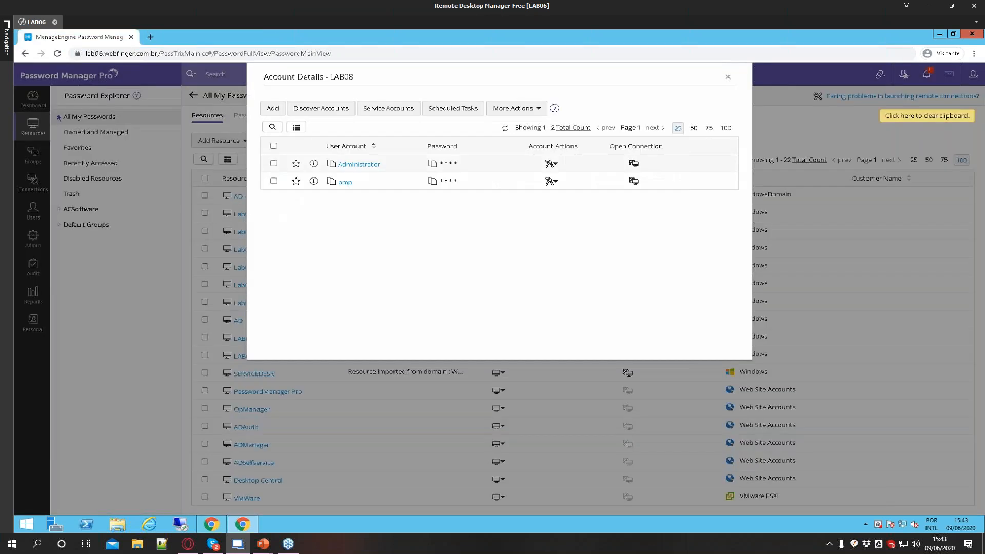
{"action": "left_click", "coordinate": [634, 163]}
{"action": "left_click", "coordinate": [645, 173]}
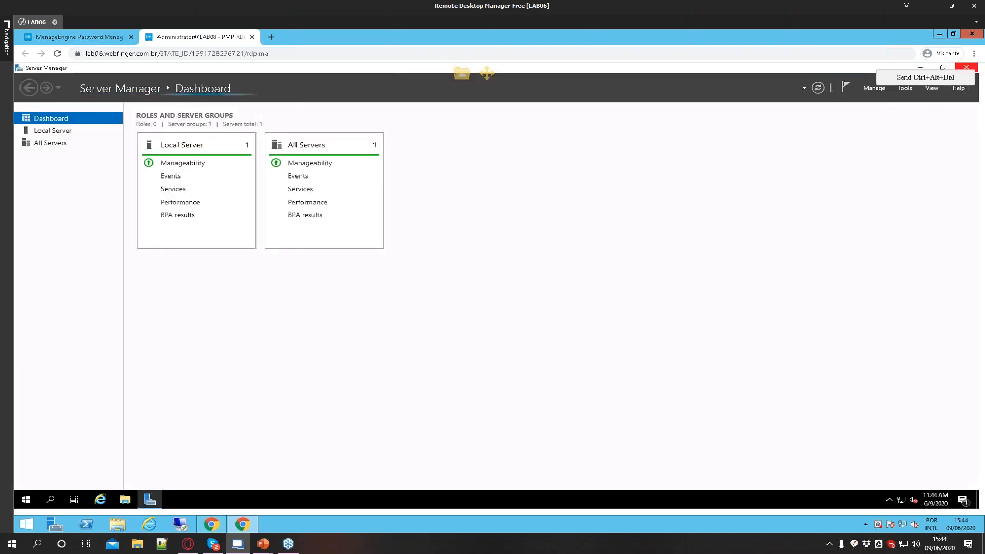
Close Server Manager in the Administrator remote session
{"action": "left_click", "coordinate": [966, 67]}
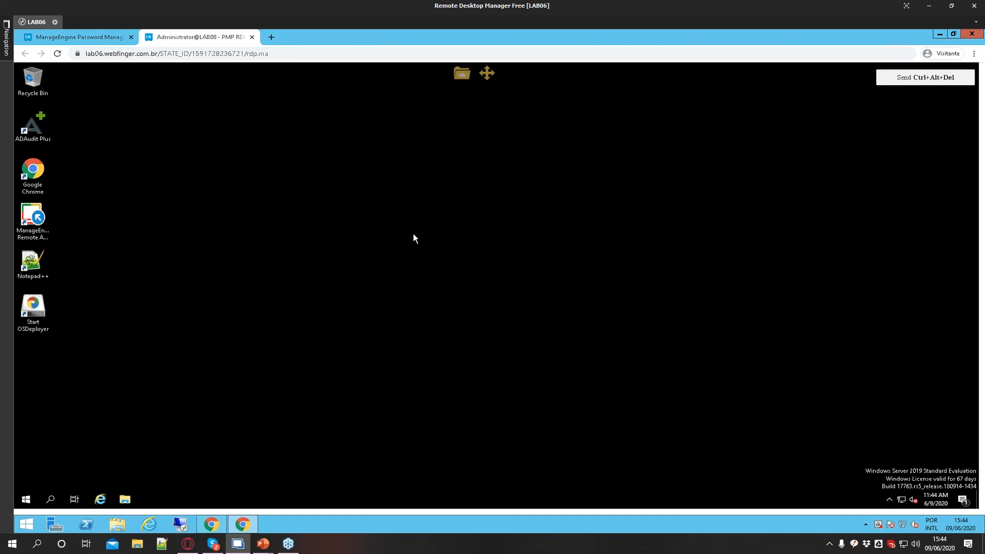
{"action": "left_click_drag", "start_coordinate": [613, 413], "coordinate": [705, 461]}
{"action": "left_click_drag", "start_coordinate": [744, 159], "coordinate": [409, 327]}
{"action": "left_click_drag", "start_coordinate": [703, 251], "coordinate": [534, 287]}
{"action": "left_click_drag", "start_coordinate": [144, 140], "coordinate": [238, 247]}
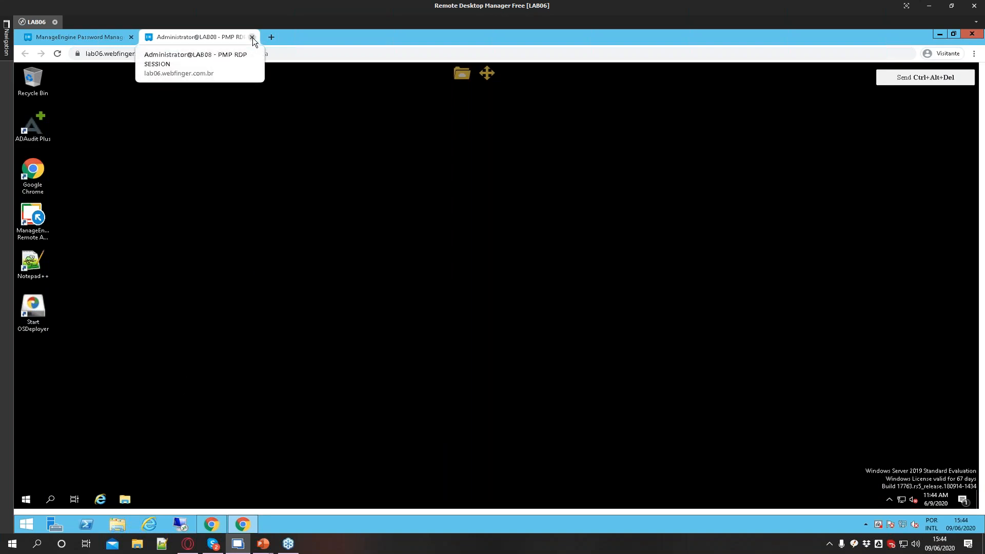
{"action": "left_click_drag", "start_coordinate": [204, 108], "coordinate": [656, 360]}
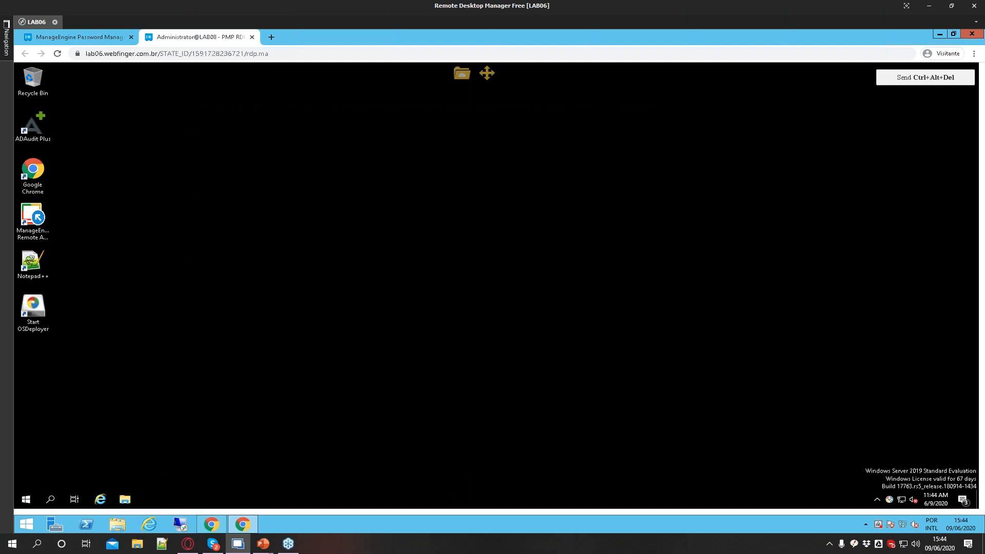
Open File Explorer in the remote session and close it together with the browser window that appeared
{"action": "key", "text": "super+e"}
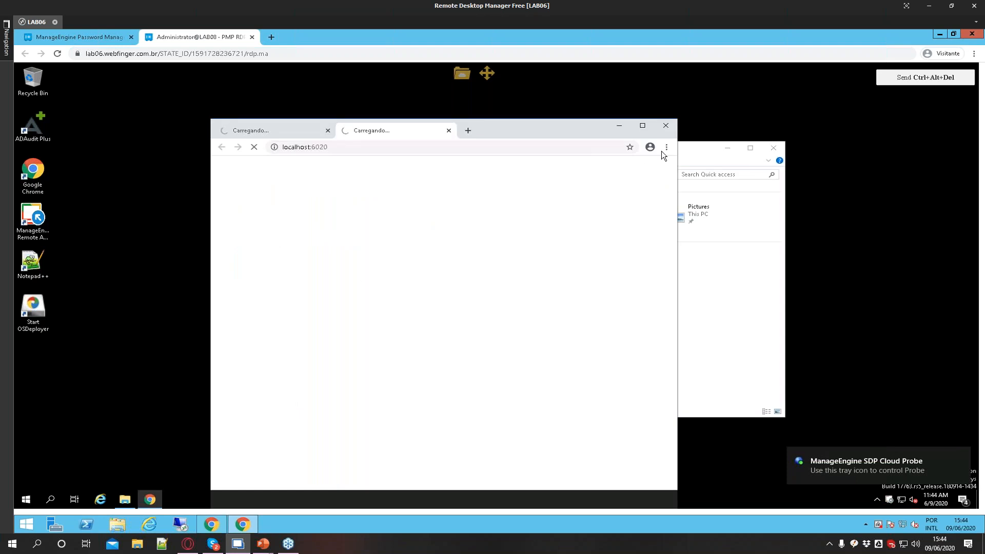
{"action": "left_click", "coordinate": [666, 126]}
{"action": "left_click", "coordinate": [774, 148]}
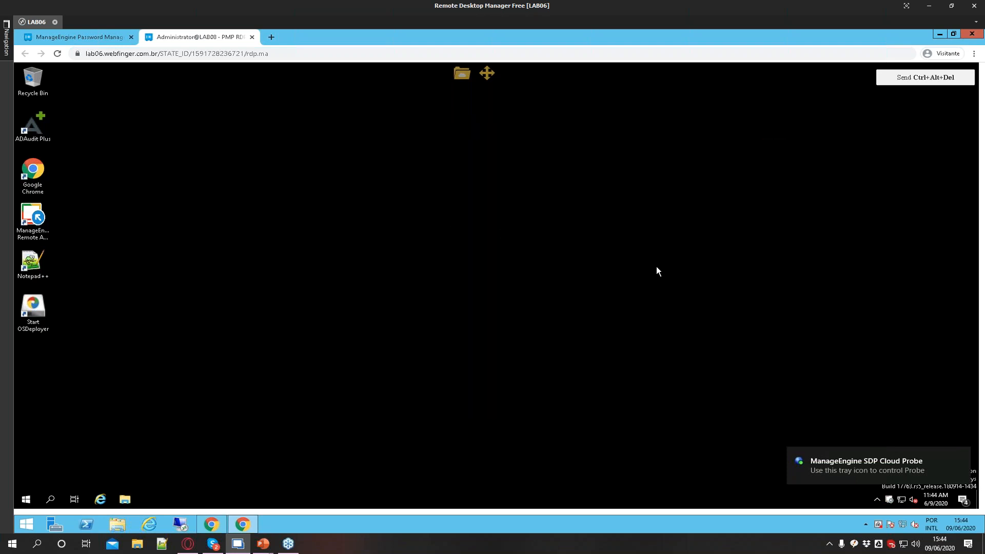
Close the Administrator session tab and the LAB08 account details
{"action": "left_click", "coordinate": [251, 37]}
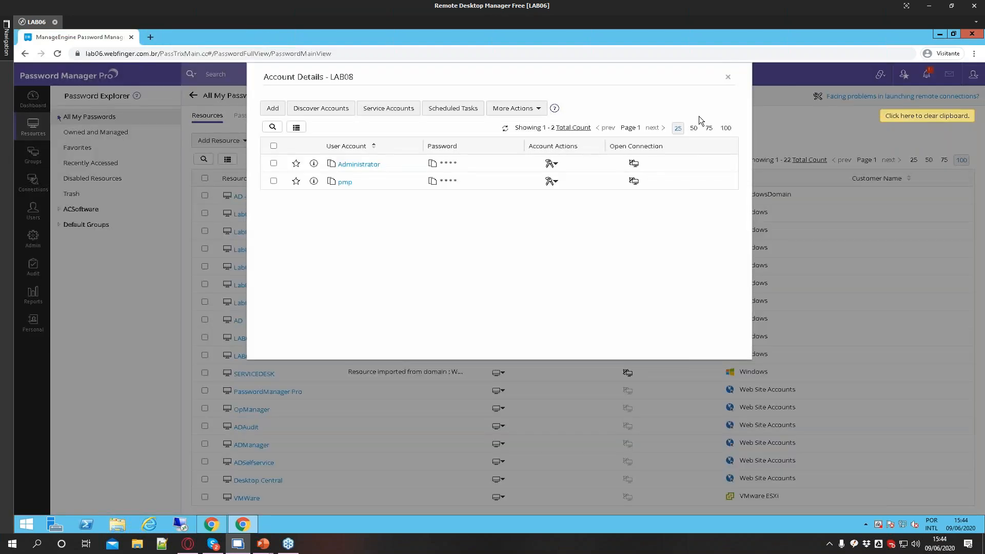
{"action": "left_click", "coordinate": [728, 78]}
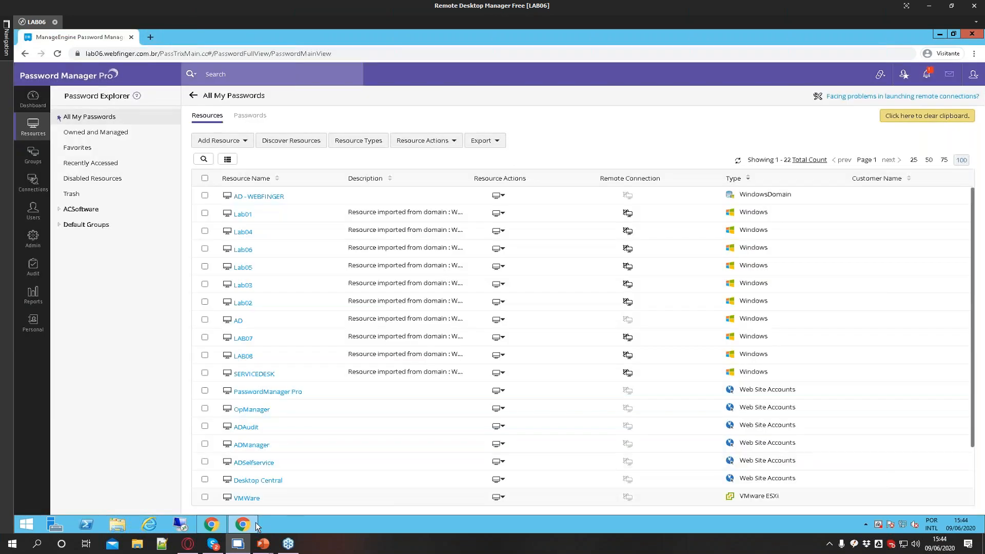
Switch to the user's browser window, dismiss the add-account prompt, and open LAB08's account details
{"action": "left_click", "coordinate": [239, 528]}
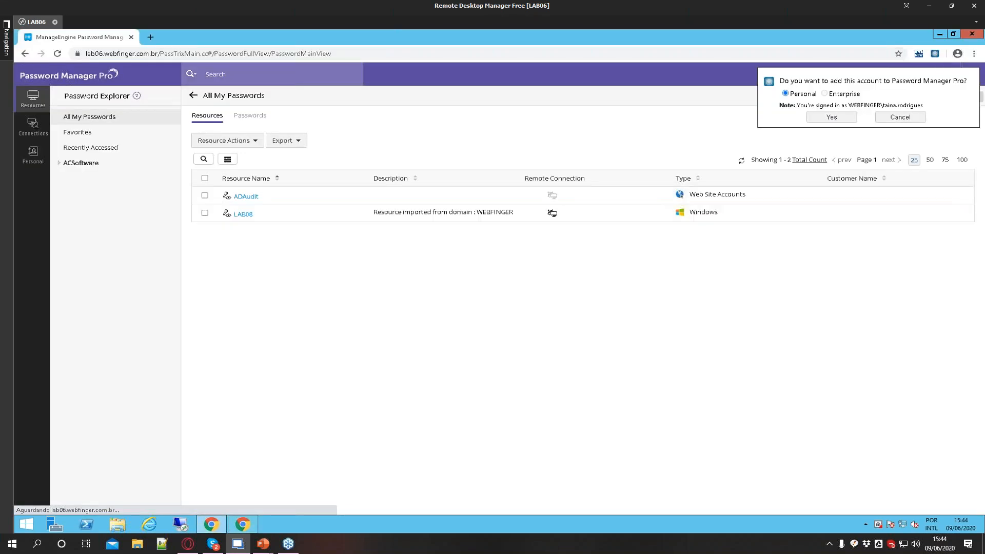
{"action": "left_click", "coordinate": [919, 118]}
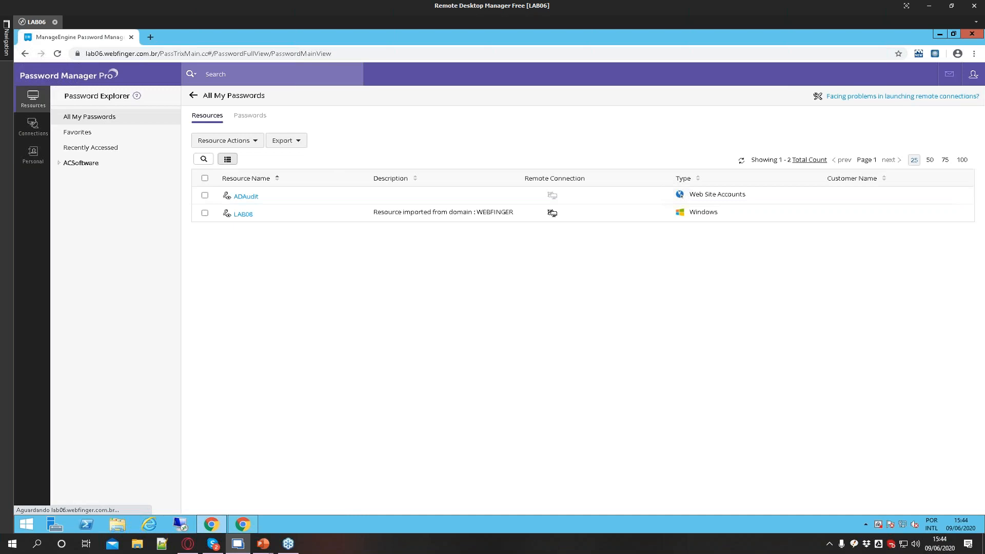
{"action": "left_click", "coordinate": [974, 76]}
{"action": "left_click_drag", "start_coordinate": [892, 160], "coordinate": [854, 161]}
{"action": "left_click", "coordinate": [243, 215]}
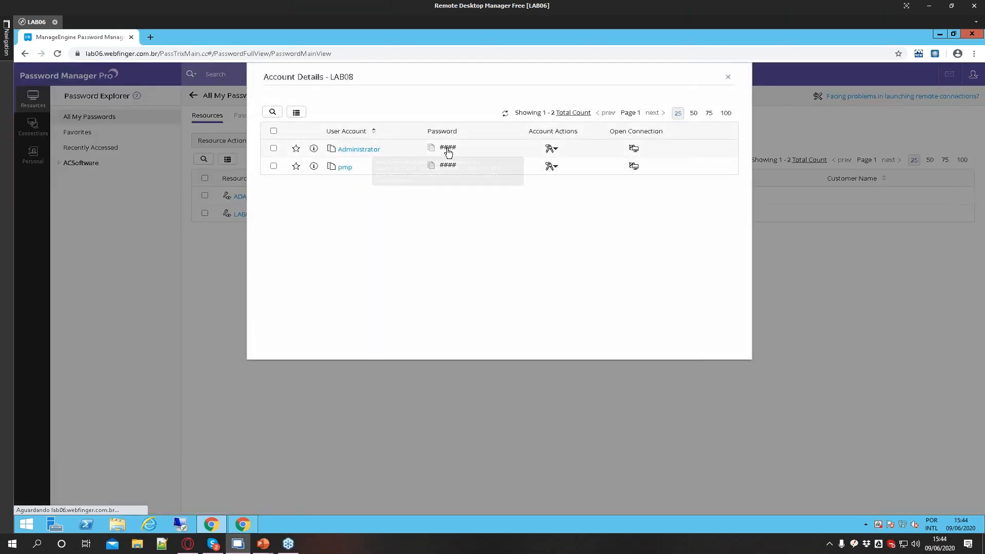
Launch a remote connection to LAB08 using the pmp account
{"action": "left_click", "coordinate": [456, 163]}
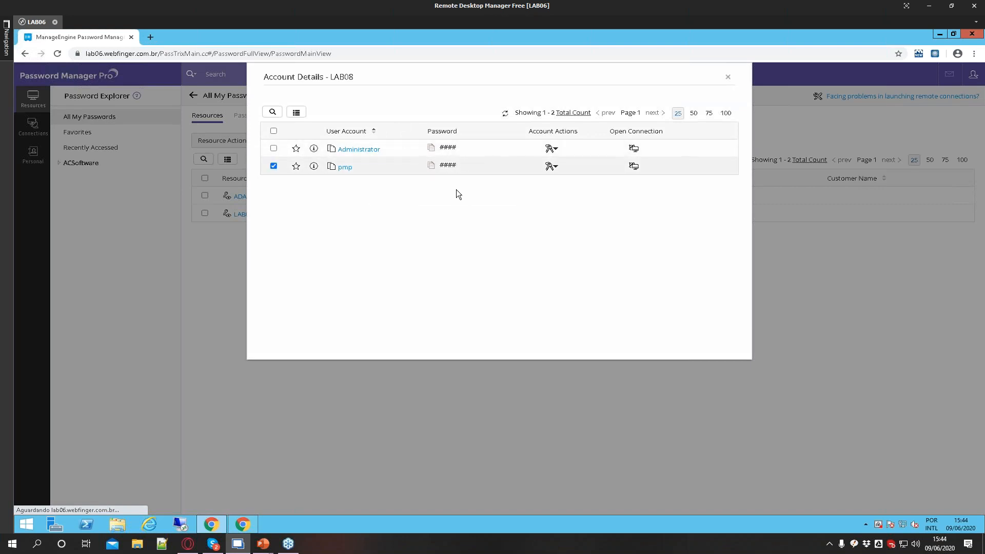
{"action": "left_click", "coordinate": [634, 166]}
{"action": "left_click", "coordinate": [667, 187]}
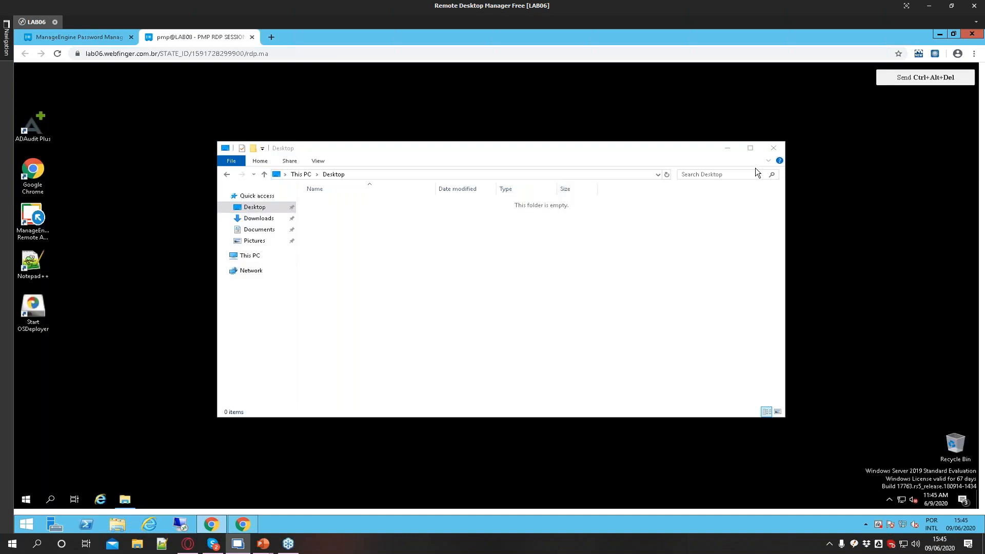
Close File Explorer in the pmp remote session, then close the session tab and LAB08's account details
{"action": "left_click", "coordinate": [774, 148]}
{"action": "left_click_drag", "start_coordinate": [308, 165], "coordinate": [747, 391]}
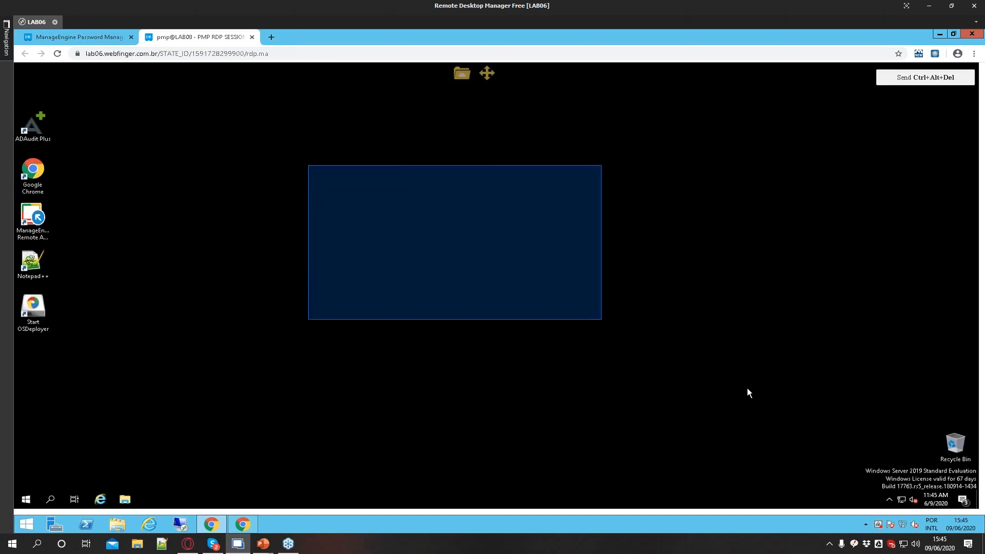
{"action": "left_click", "coordinate": [252, 37]}
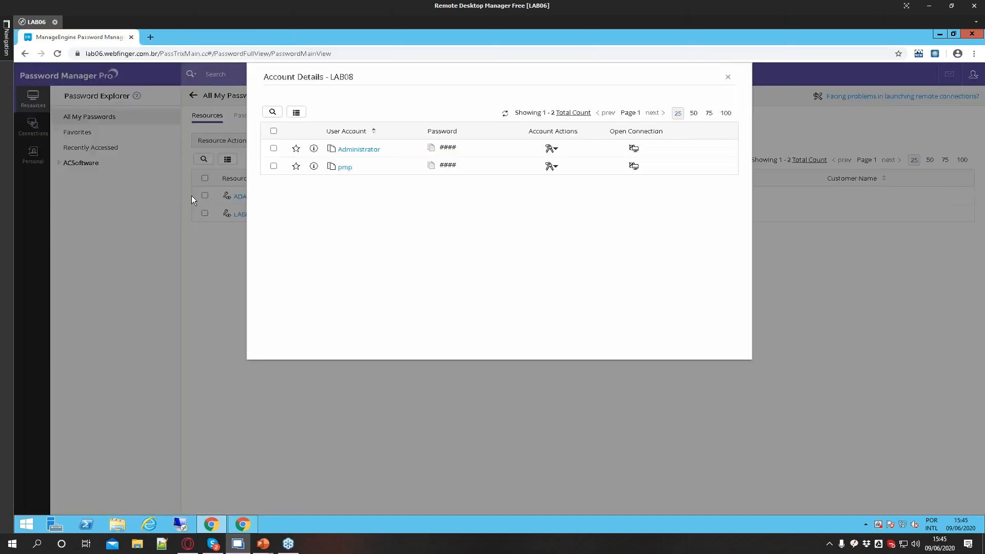
{"action": "left_click", "coordinate": [727, 77]}
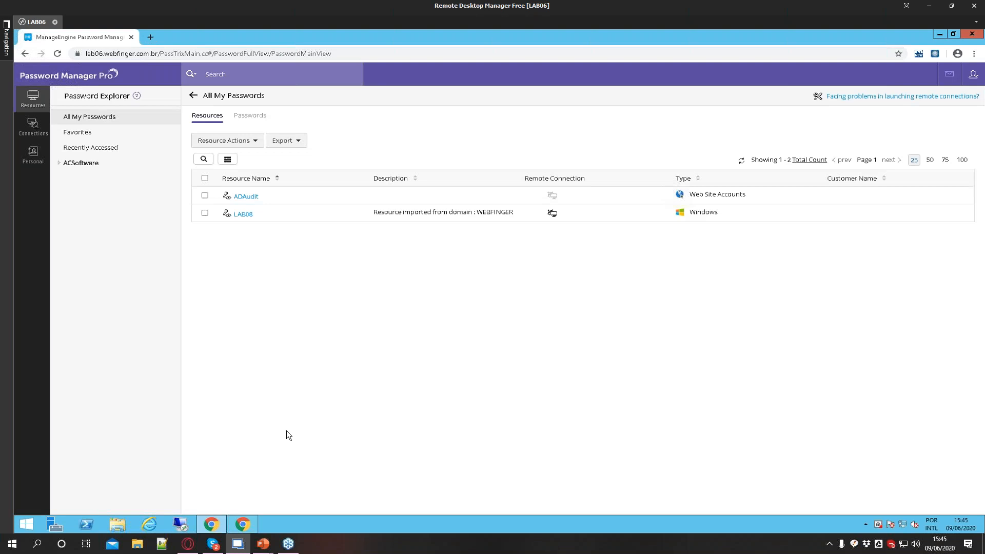
Switch to the administrator's browser window and open, then dismiss, Lab06's resource actions menu
{"action": "left_click", "coordinate": [245, 525]}
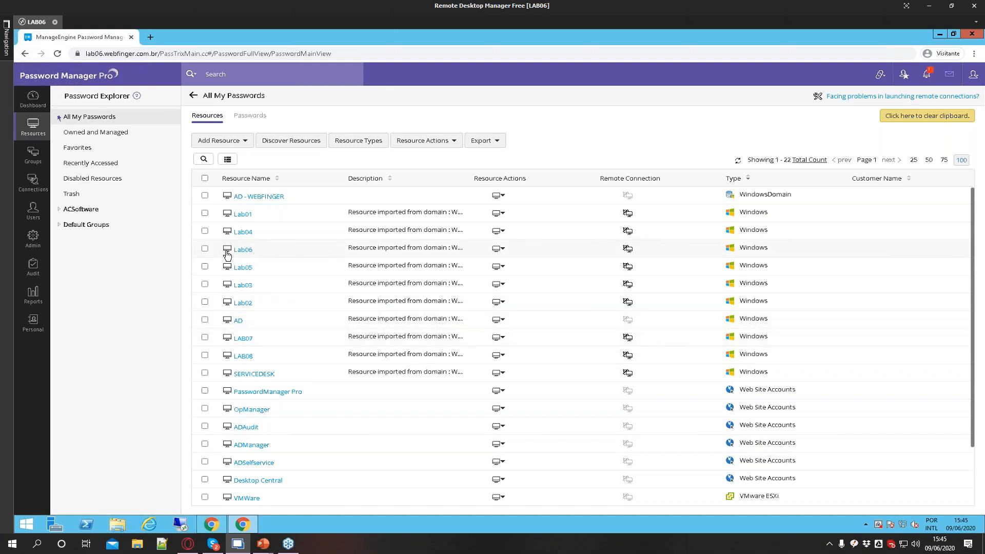
{"action": "left_click", "coordinate": [497, 249]}
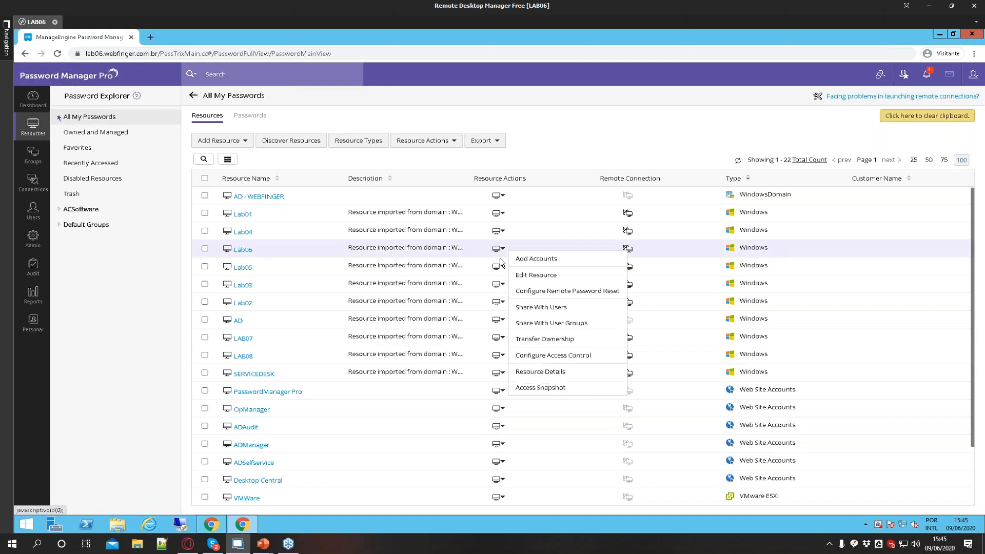
{"action": "left_click", "coordinate": [115, 346]}
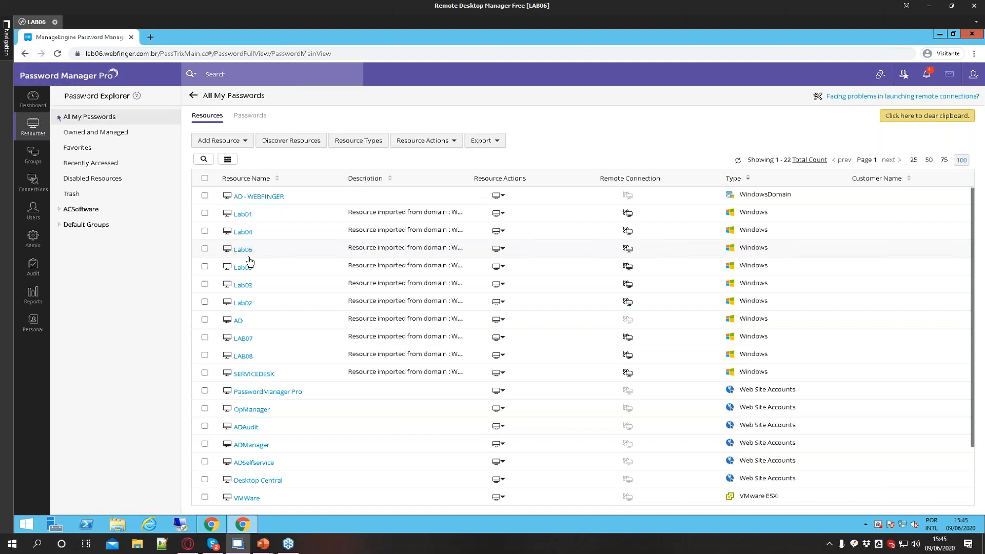
Open LAB08's account details and change the pmp account's password, entering and confirming the new password and saving
{"action": "left_click", "coordinate": [243, 358]}
{"action": "left_click", "coordinate": [449, 184]}
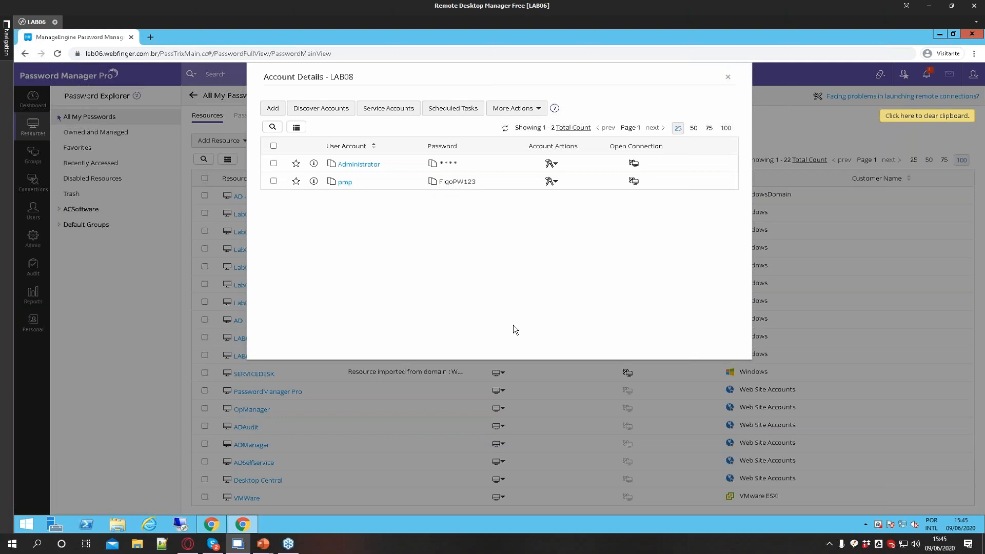
{"action": "left_click", "coordinate": [551, 182]}
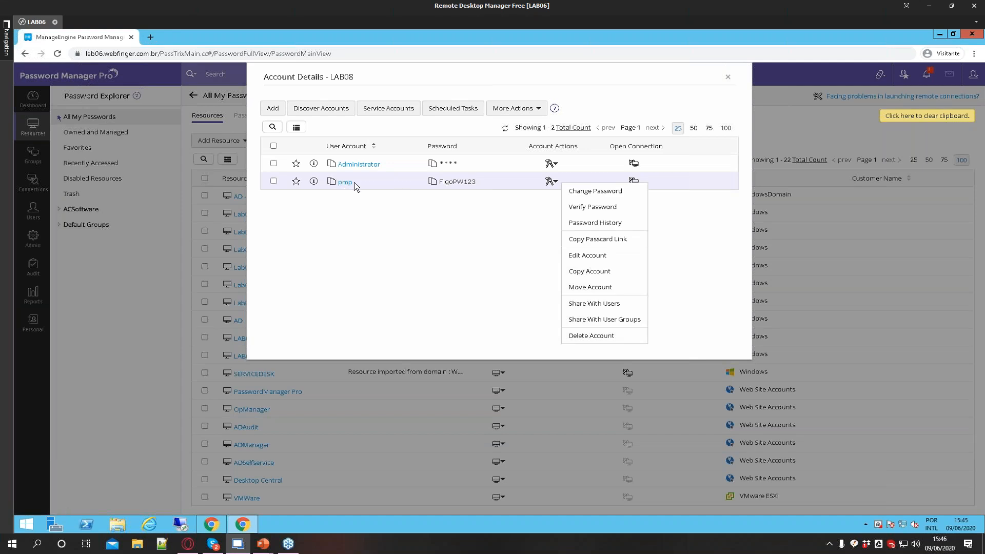
{"action": "left_click", "coordinate": [595, 190]}
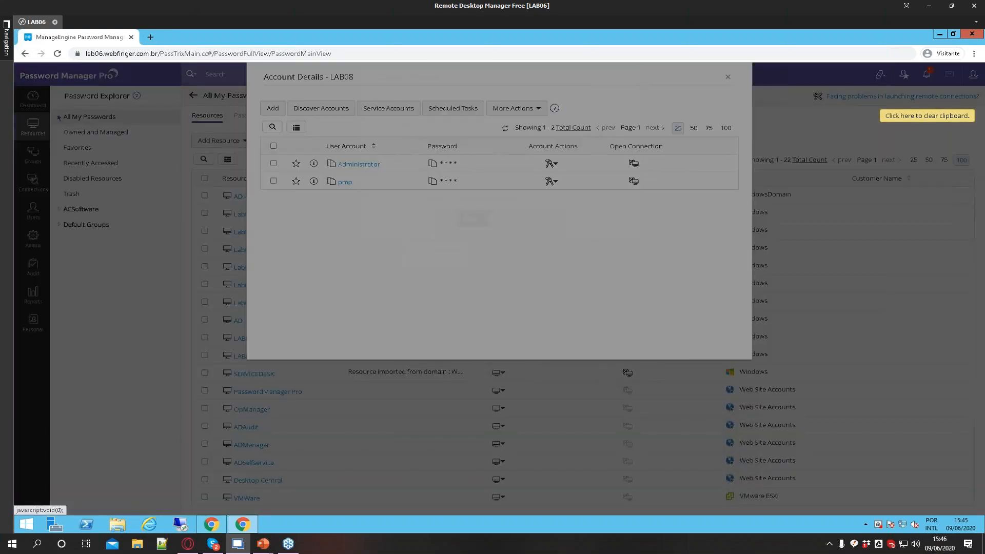
{"action": "left_click", "coordinate": [516, 139]}
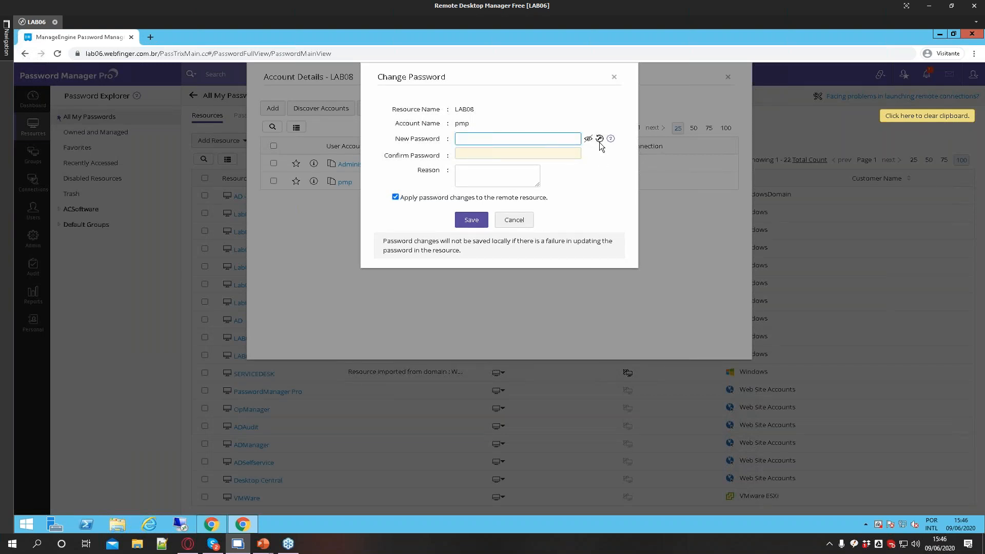
{"action": "type", "text": "•••"}
{"action": "type", "text": "•••••"}
{"action": "left_click", "coordinate": [588, 139]}
{"action": "left_click_drag", "start_coordinate": [458, 139], "coordinate": [582, 144]}
{"action": "left_click", "coordinate": [588, 139]}
{"action": "left_click", "coordinate": [503, 155]}
{"action": "key", "text": "ctrl+v"}
{"action": "left_click", "coordinate": [463, 224]}
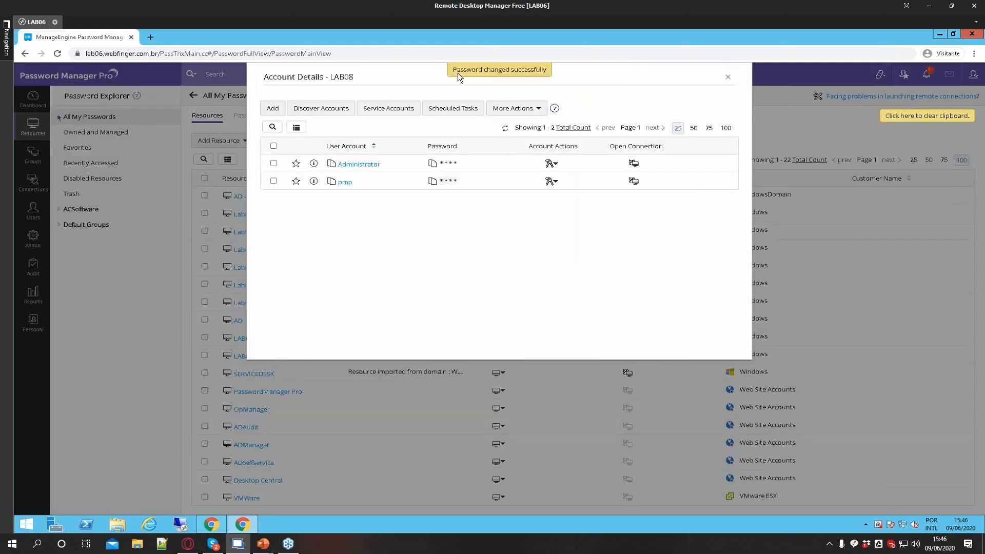
Reveal the pmp account's new password in LAB08's account list
{"action": "left_click_drag", "start_coordinate": [544, 70], "coordinate": [547, 70]}
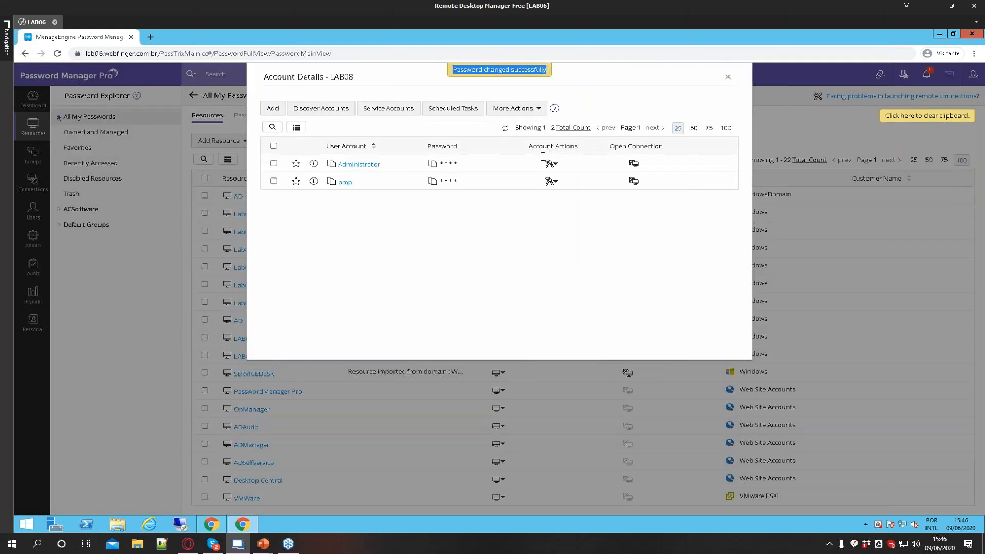
{"action": "left_click", "coordinate": [446, 183]}
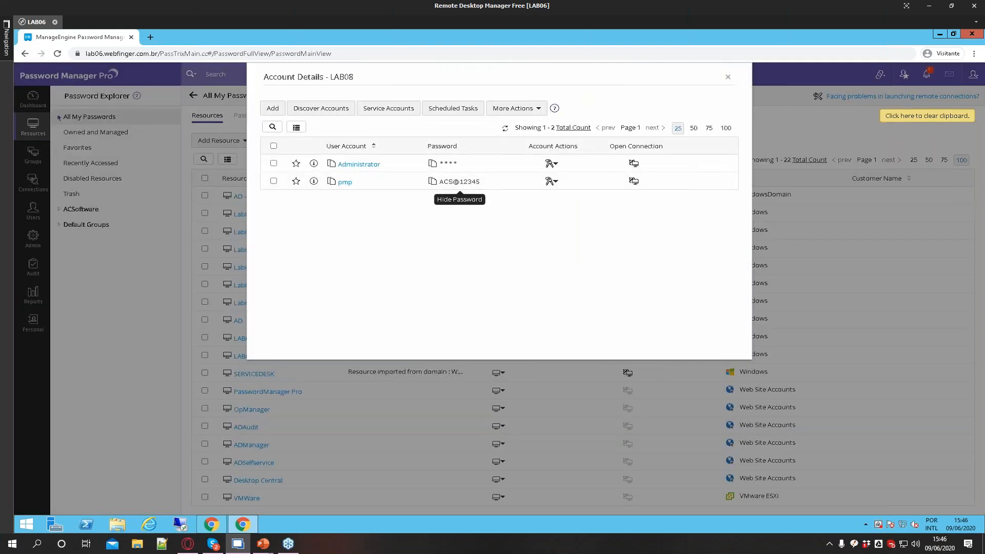
Launch a remote session to LAB08 as pmp with the new password, then close its tab and the account details
{"action": "left_click", "coordinate": [634, 181]}
{"action": "left_click", "coordinate": [645, 192]}
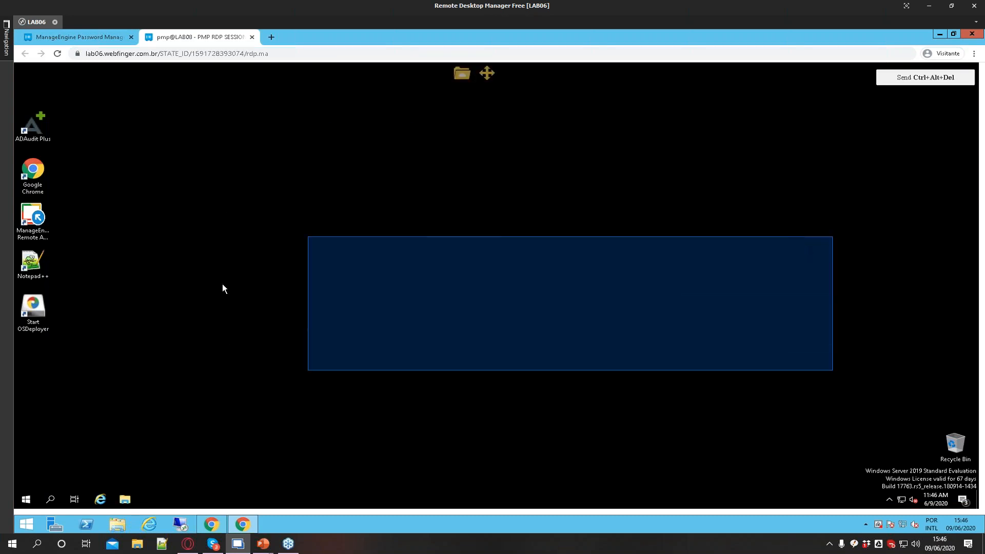
{"action": "left_click", "coordinate": [251, 37]}
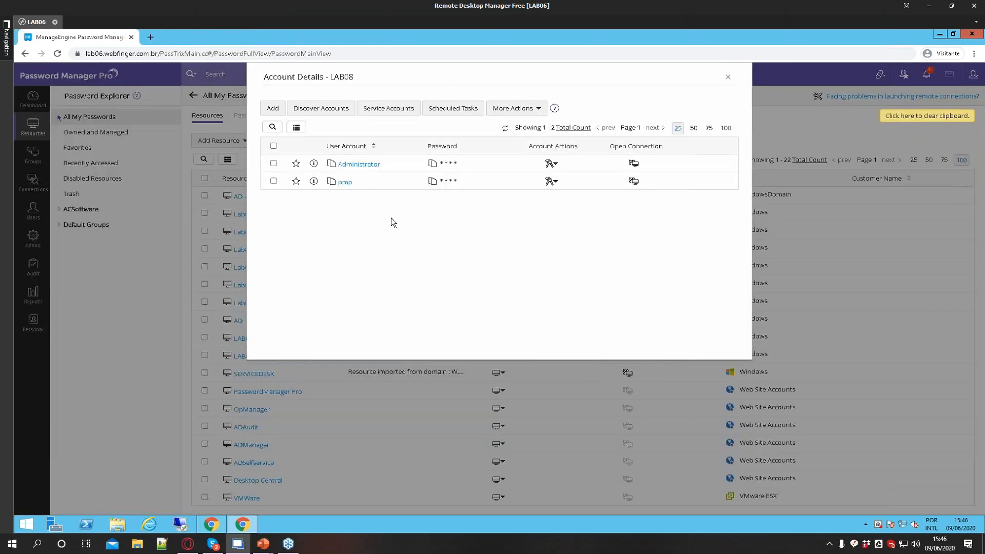
{"action": "left_click", "coordinate": [728, 77]}
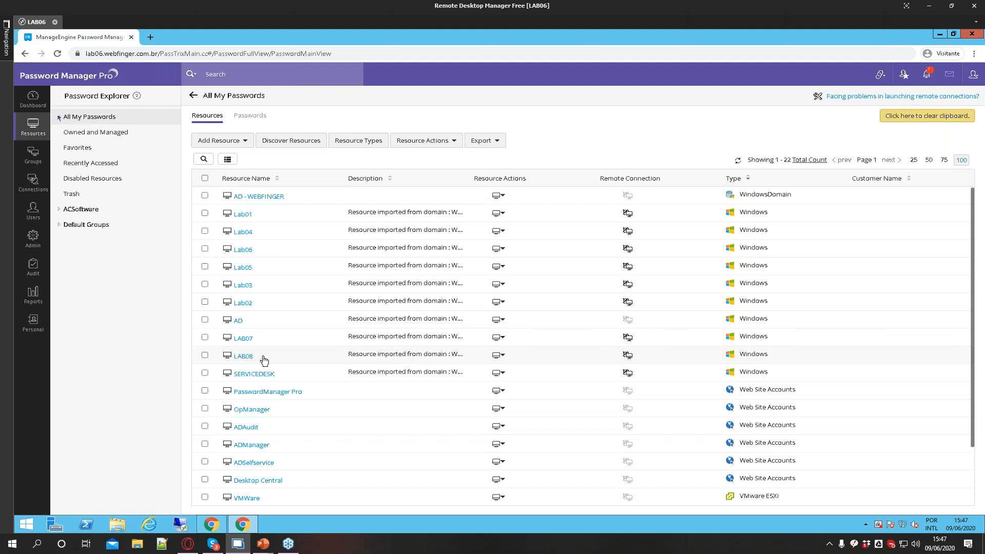
Open LAB08's remote password reset configuration, read through its auto logon and Windows reset settings, and cancel
{"action": "left_click", "coordinate": [500, 355]}
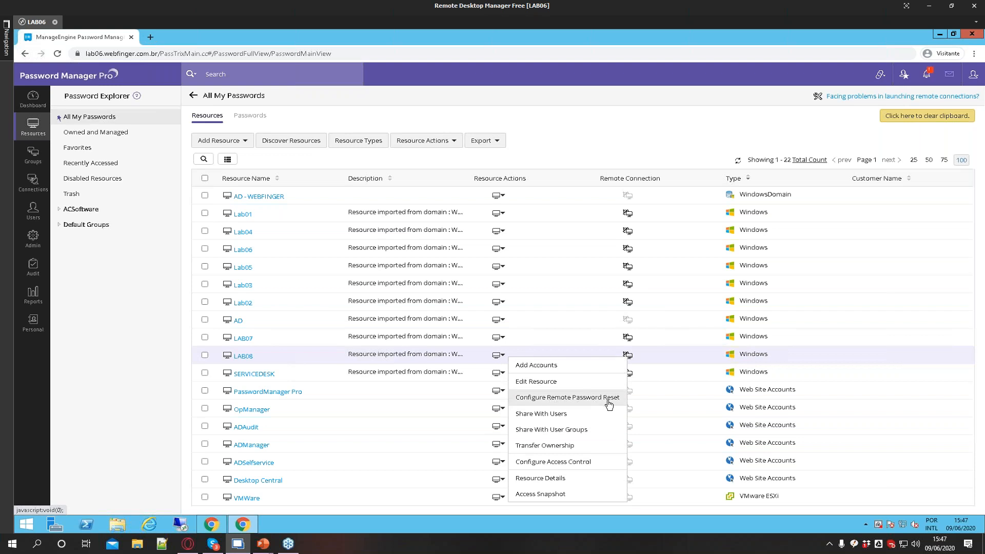
{"action": "left_click", "coordinate": [561, 403]}
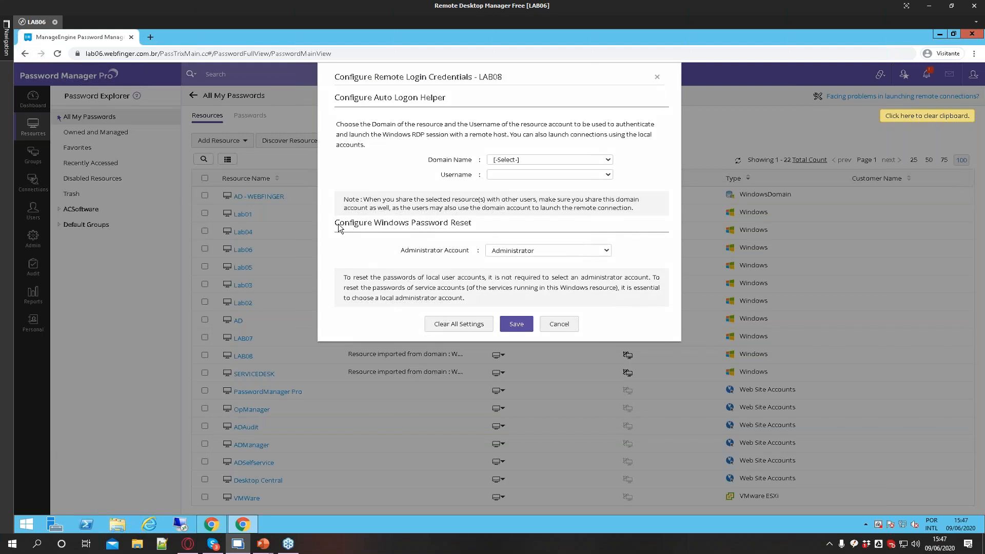
{"action": "left_click_drag", "start_coordinate": [412, 226], "coordinate": [477, 226]}
{"action": "left_click_drag", "start_coordinate": [404, 251], "coordinate": [472, 255]}
{"action": "left_click", "coordinate": [506, 251]}
{"action": "left_click", "coordinate": [508, 280]}
{"action": "left_click_drag", "start_coordinate": [405, 278], "coordinate": [555, 300]}
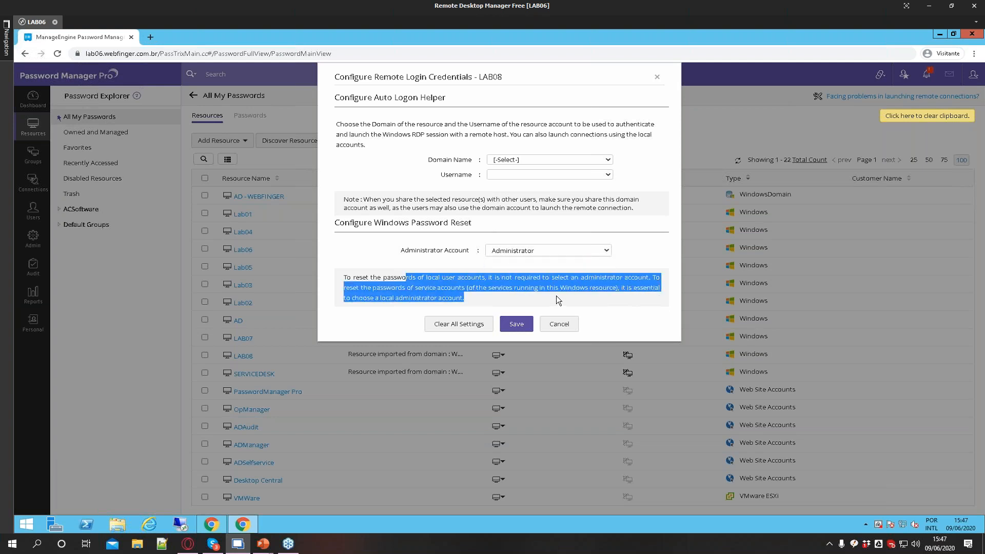
{"action": "left_click", "coordinate": [556, 300]}
{"action": "left_click_drag", "start_coordinate": [465, 301], "coordinate": [490, 292]}
{"action": "left_click", "coordinate": [349, 284]}
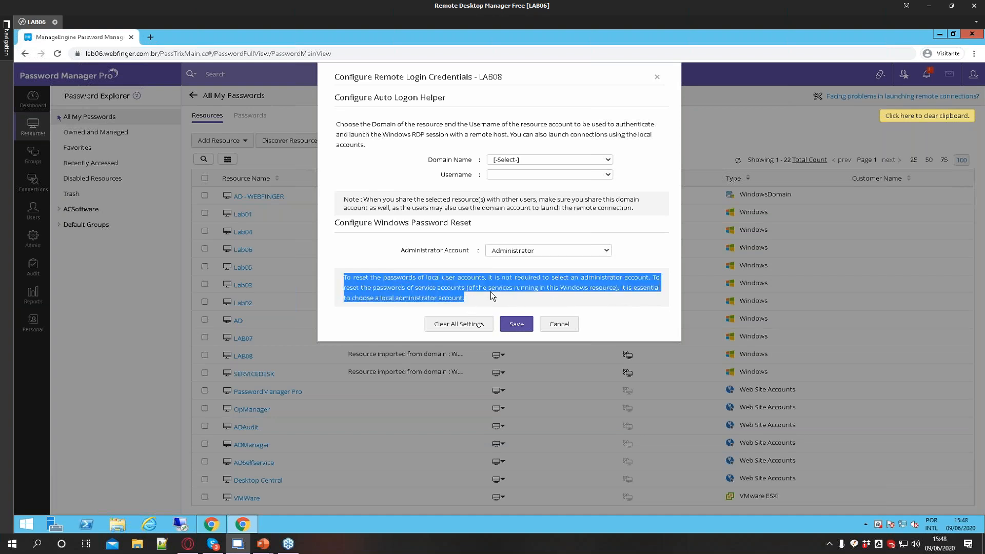
{"action": "left_click", "coordinate": [490, 291]}
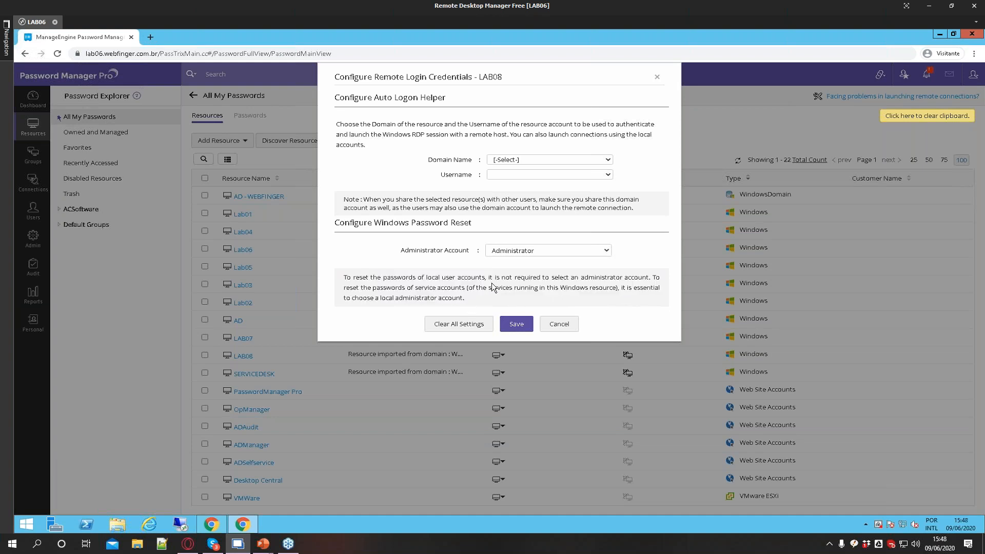
{"action": "left_click", "coordinate": [559, 324]}
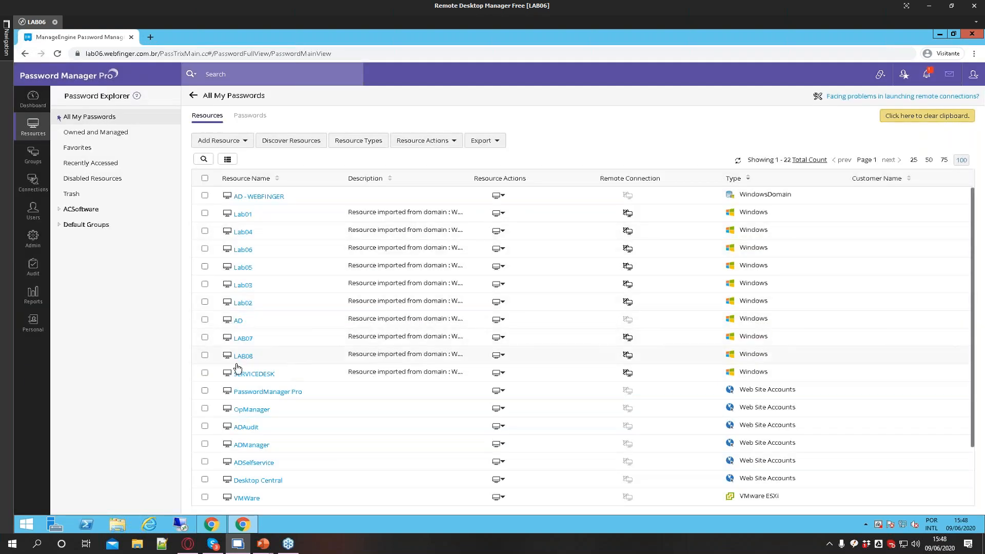
Open the Admin page and examine the PMP Agents download options for Windows, Windows Domain and Linux
{"action": "left_click", "coordinate": [32, 239]}
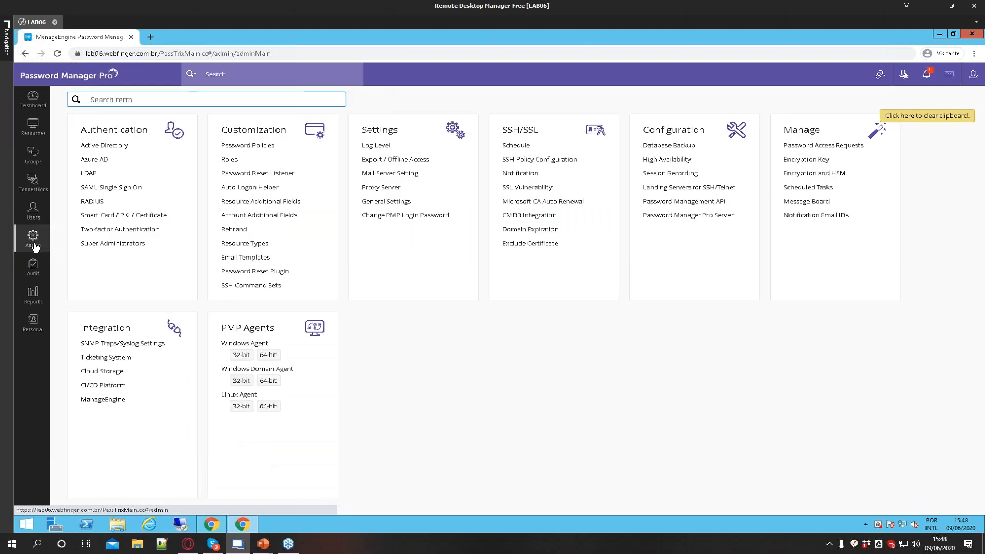
{"action": "left_click_drag", "start_coordinate": [220, 329], "coordinate": [279, 336]}
{"action": "left_click", "coordinate": [282, 355]}
{"action": "left_click_drag", "start_coordinate": [221, 328], "coordinate": [262, 327]}
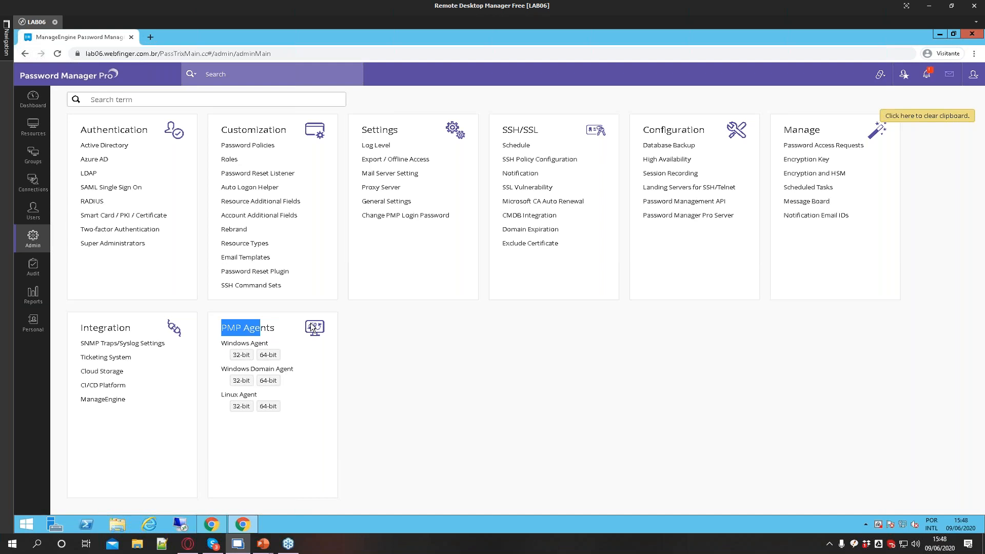
{"action": "double_click", "coordinate": [230, 343]}
{"action": "left_click_drag", "start_coordinate": [221, 369], "coordinate": [275, 368]}
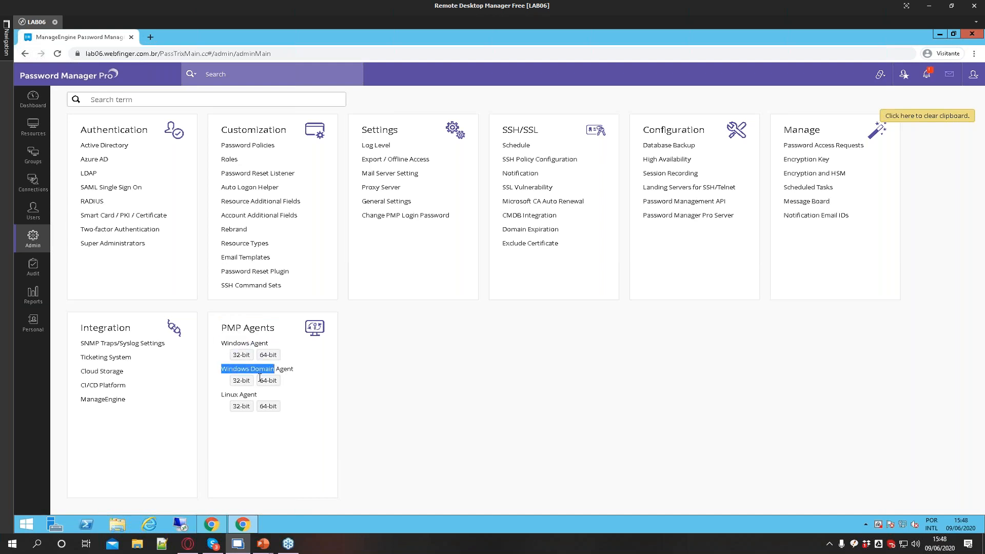
{"action": "double_click", "coordinate": [225, 395]}
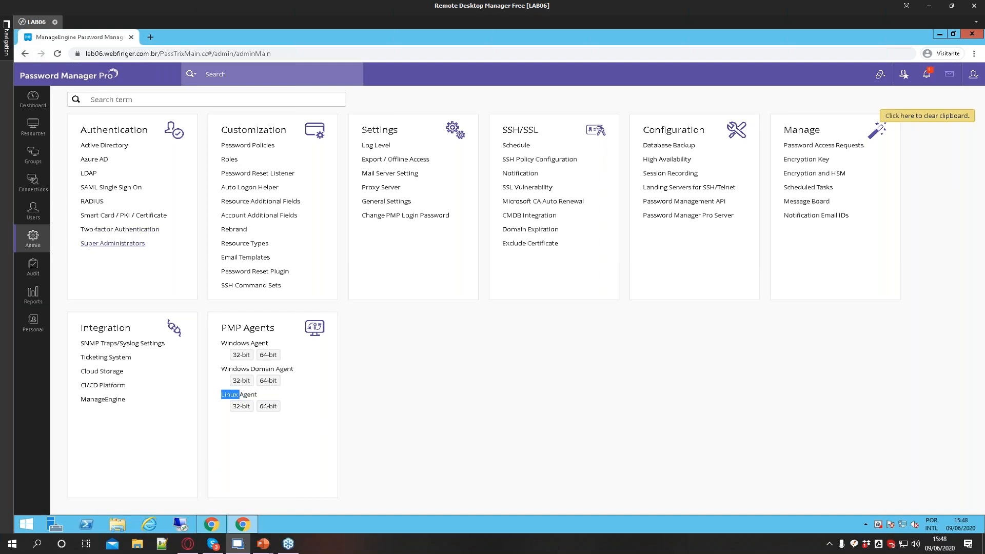
Return to Resources, select all resources to review the Resource Actions menu, and clear the selection
{"action": "left_click", "coordinate": [33, 128]}
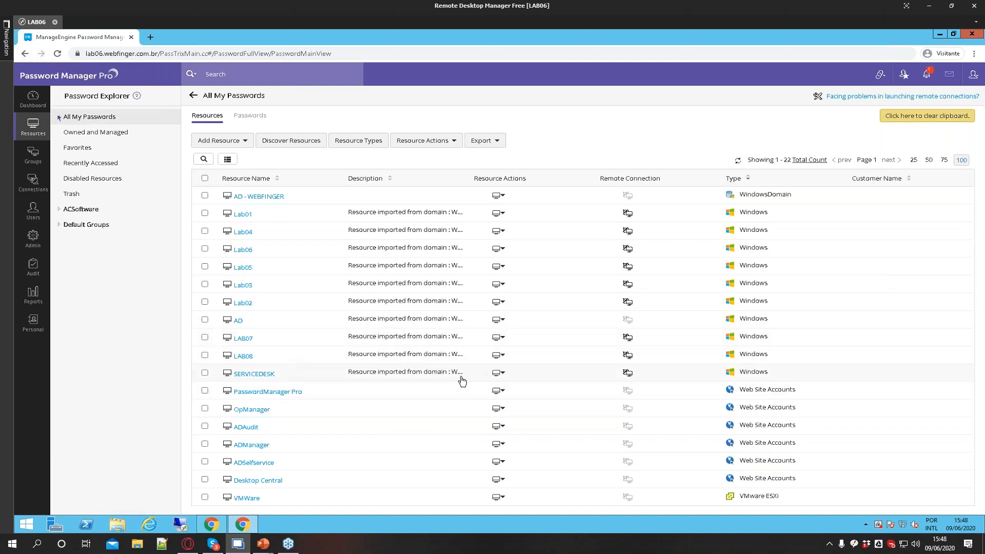
{"action": "left_click", "coordinate": [205, 178]}
{"action": "left_click", "coordinate": [429, 142]}
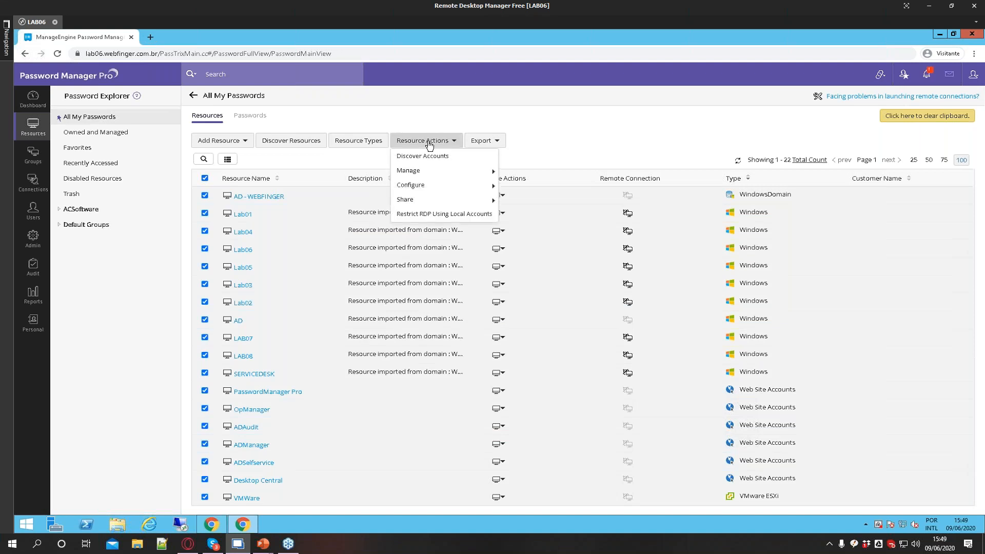
{"action": "mouse_move", "coordinate": [426, 170]}
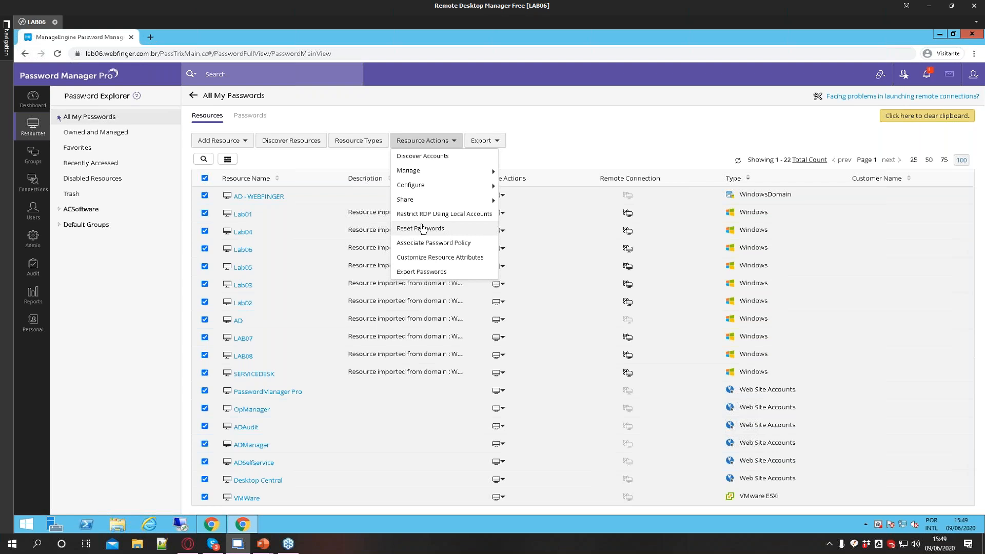
{"action": "left_click", "coordinate": [130, 349]}
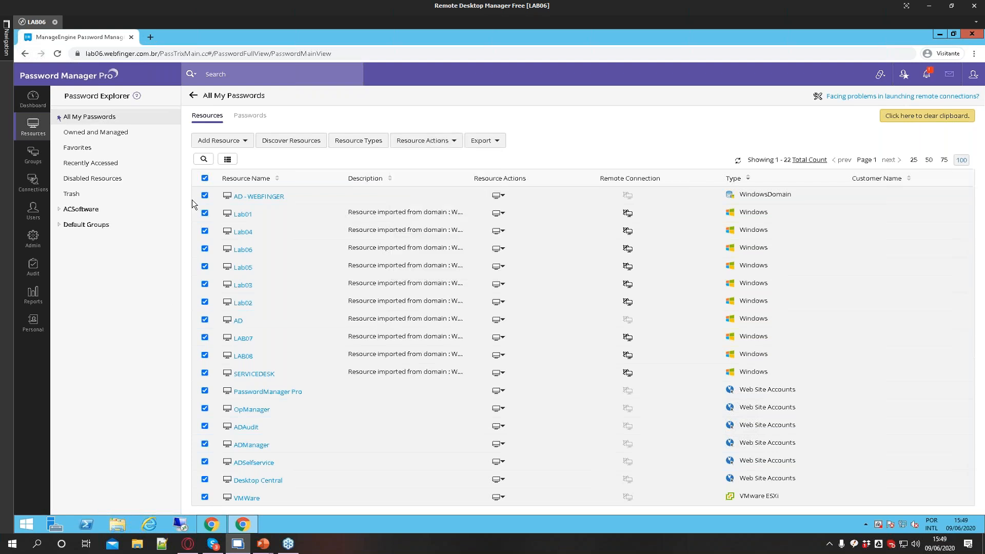
{"action": "left_click", "coordinate": [205, 178]}
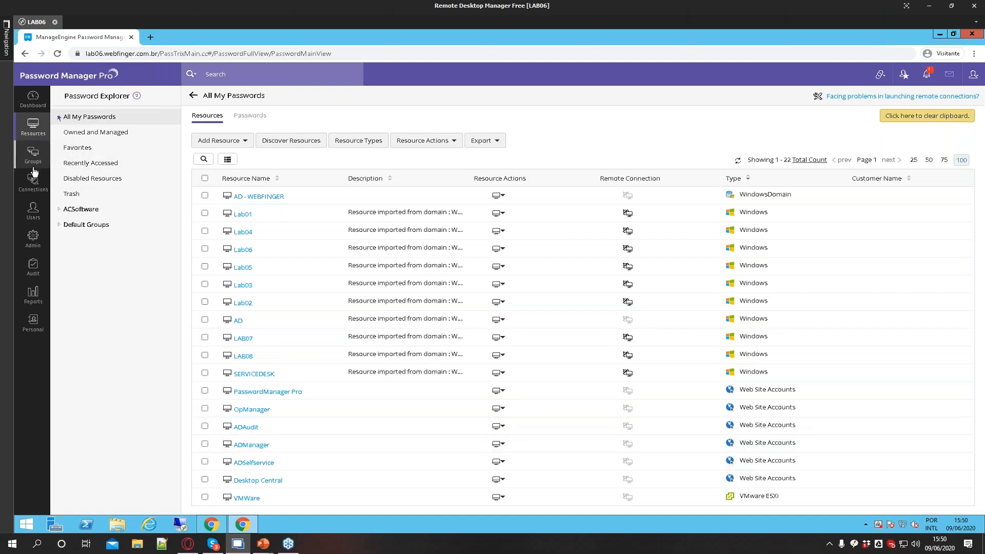
On the Users page, import users from Active Directory by selecting all organizational units of the WEBFINGER domain
{"action": "left_click", "coordinate": [32, 211]}
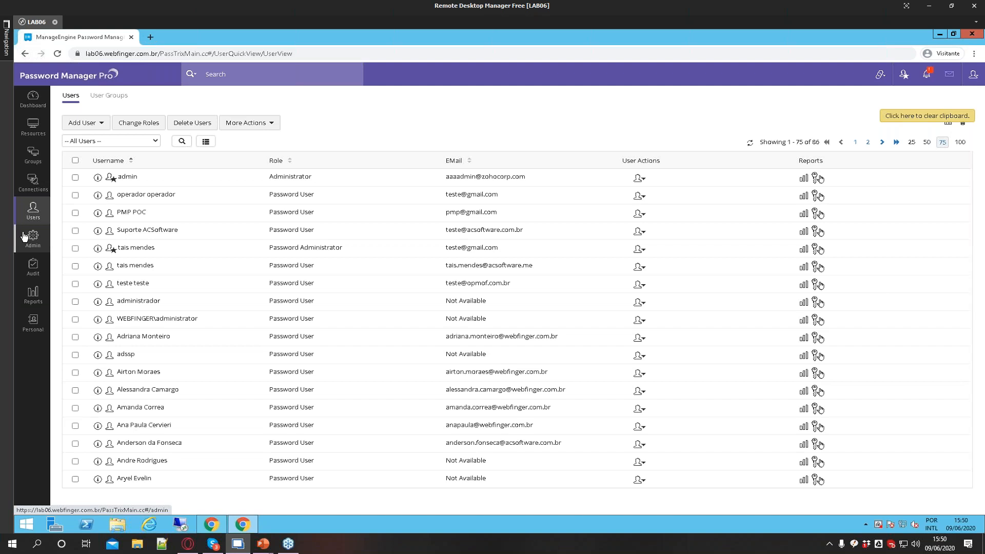
{"action": "left_click", "coordinate": [97, 128]}
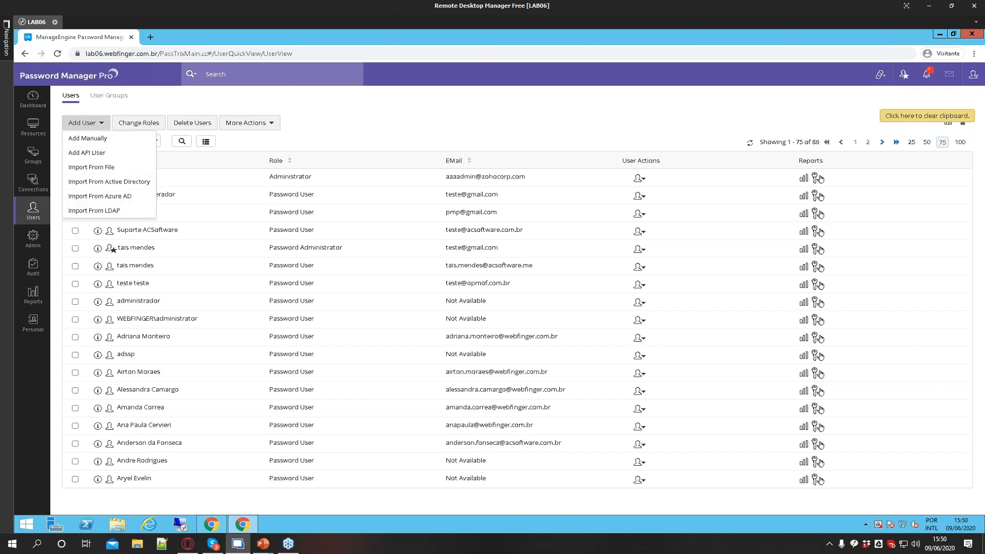
{"action": "left_click", "coordinate": [104, 183]}
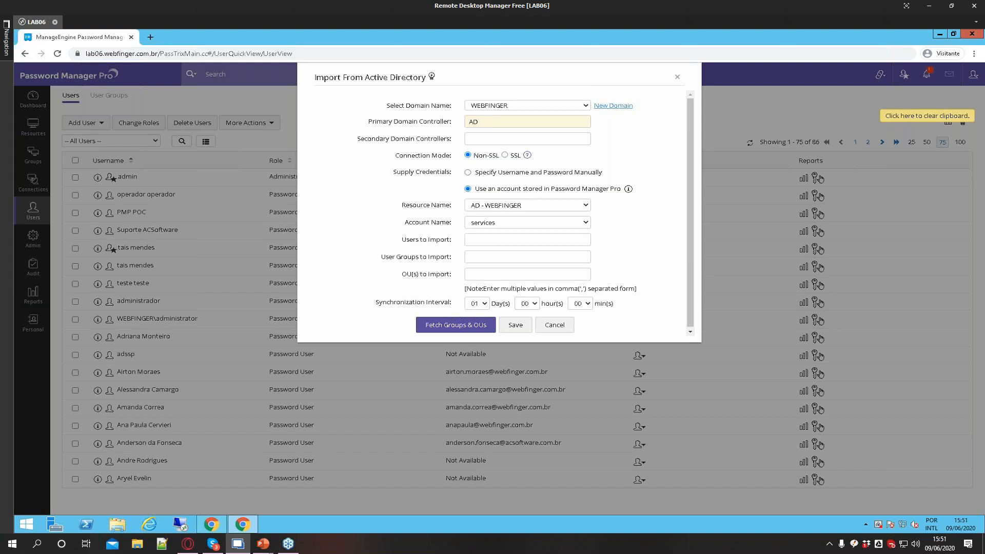
{"action": "left_click", "coordinate": [449, 322]}
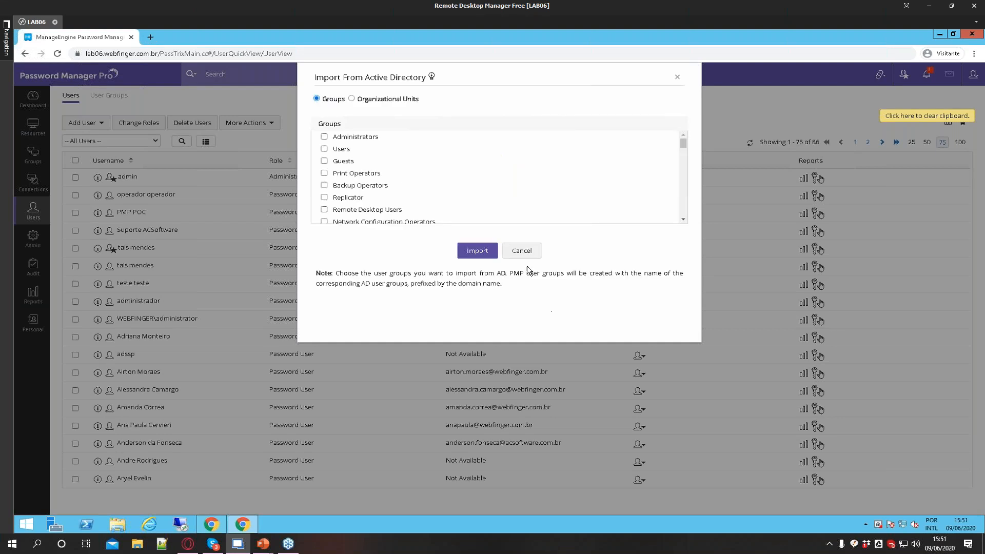
{"action": "left_click", "coordinate": [351, 99]}
{"action": "scroll", "coordinate": [386, 195], "scroll_direction": "down", "scroll_amount": 2}
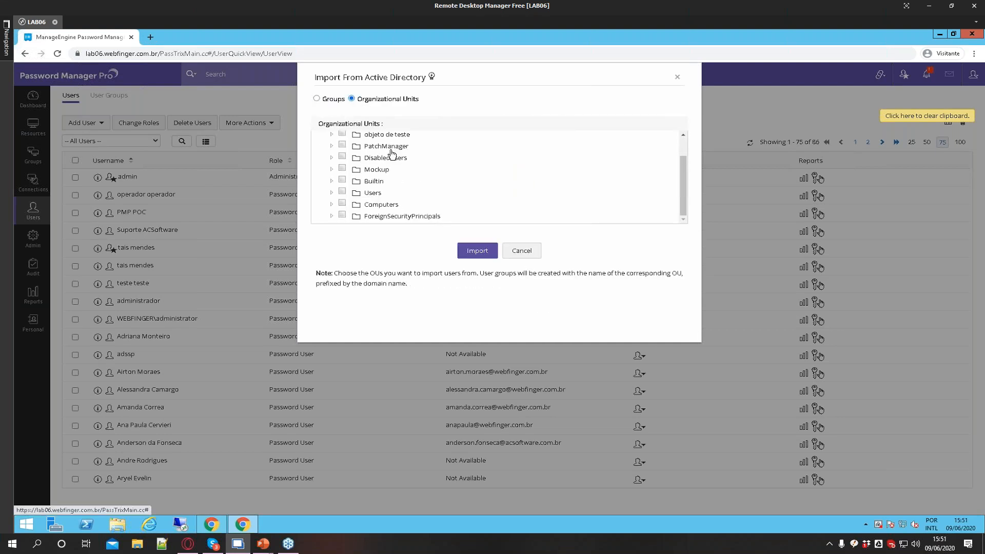
{"action": "scroll", "coordinate": [386, 215], "scroll_direction": "up", "scroll_amount": 2}
{"action": "left_click", "coordinate": [330, 137]}
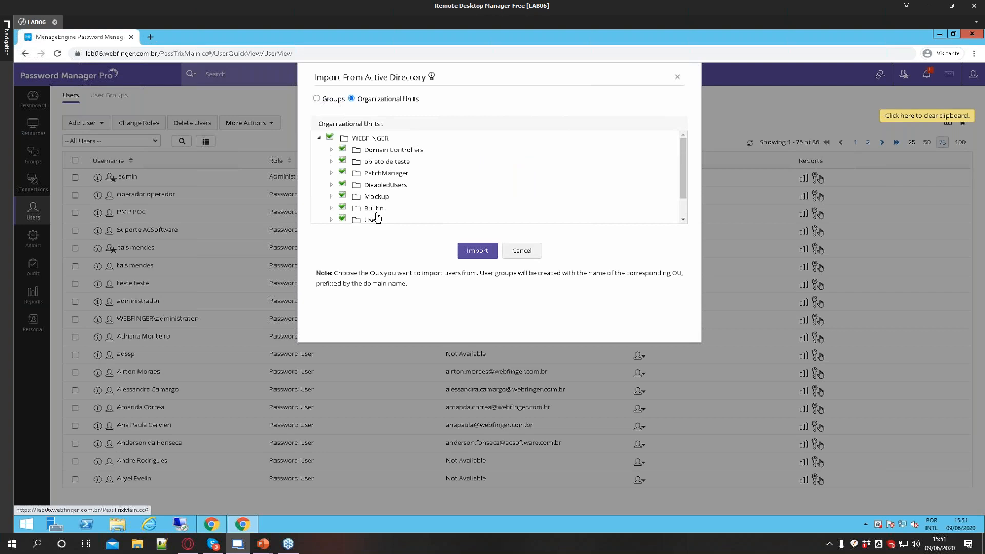
{"action": "scroll", "coordinate": [426, 211], "scroll_direction": "down", "scroll_amount": 1}
{"action": "left_click", "coordinate": [477, 250]}
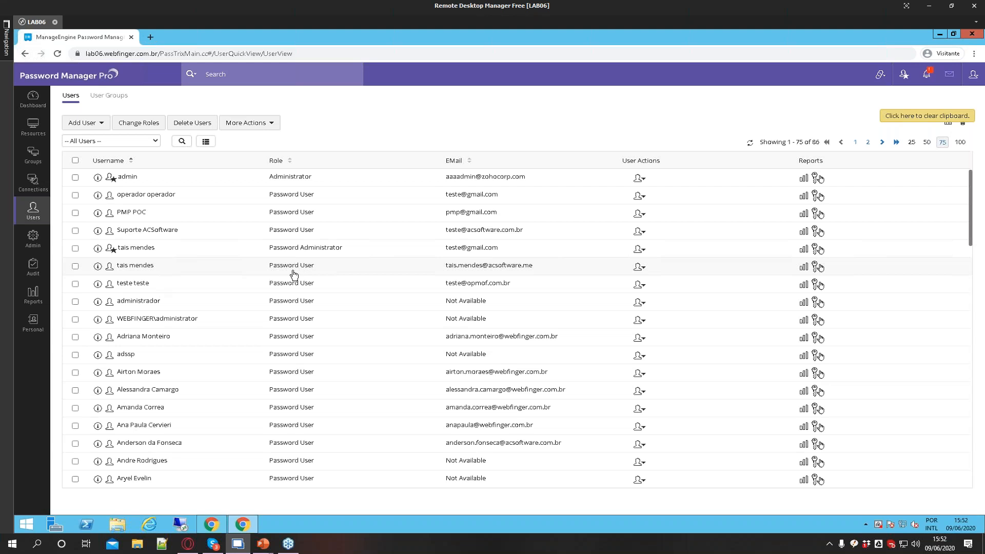
Open the bulk Change Roles dialog, view the role choices for one user, and close it
{"action": "left_click", "coordinate": [140, 123]}
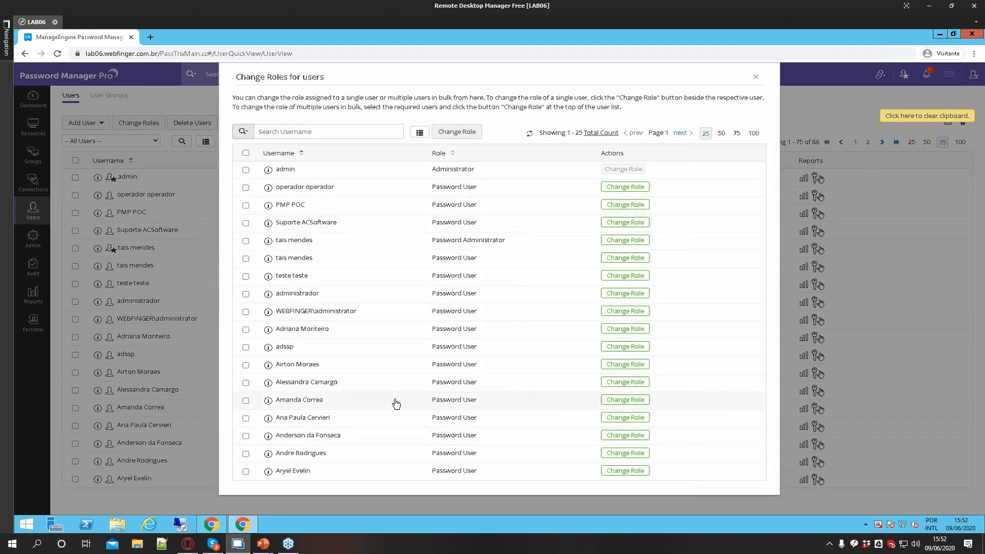
{"action": "scroll", "coordinate": [328, 430], "scroll_direction": "down", "scroll_amount": 1}
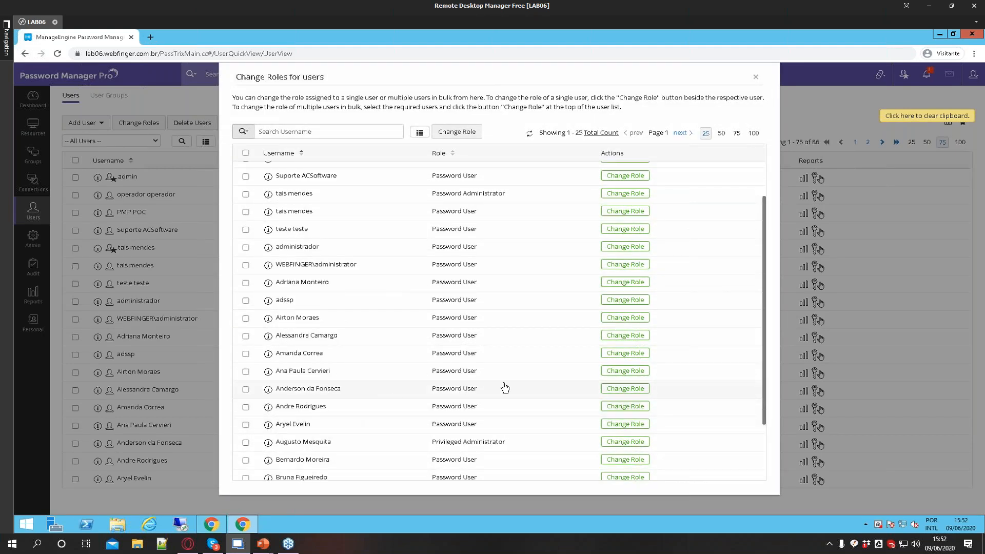
{"action": "left_click", "coordinate": [618, 392]}
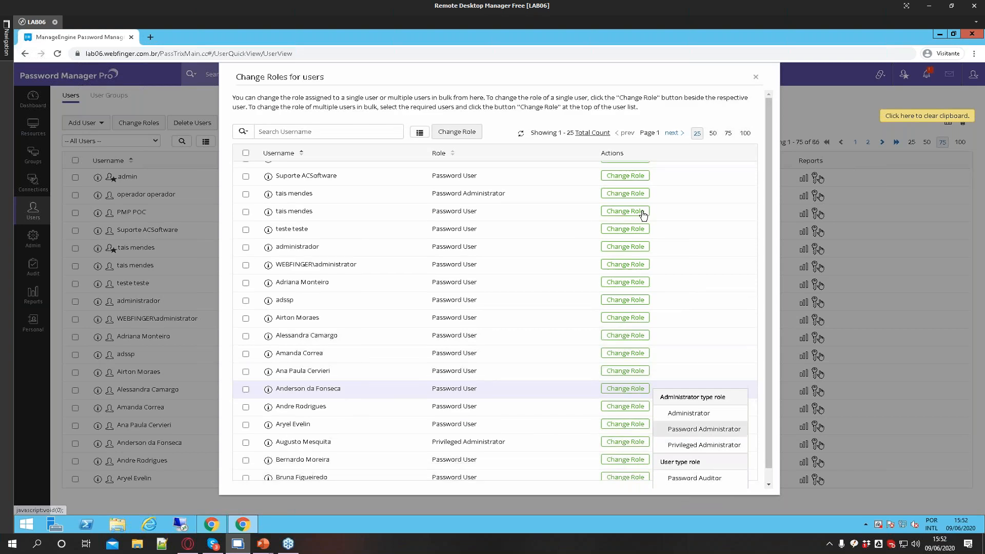
{"action": "left_click", "coordinate": [754, 77]}
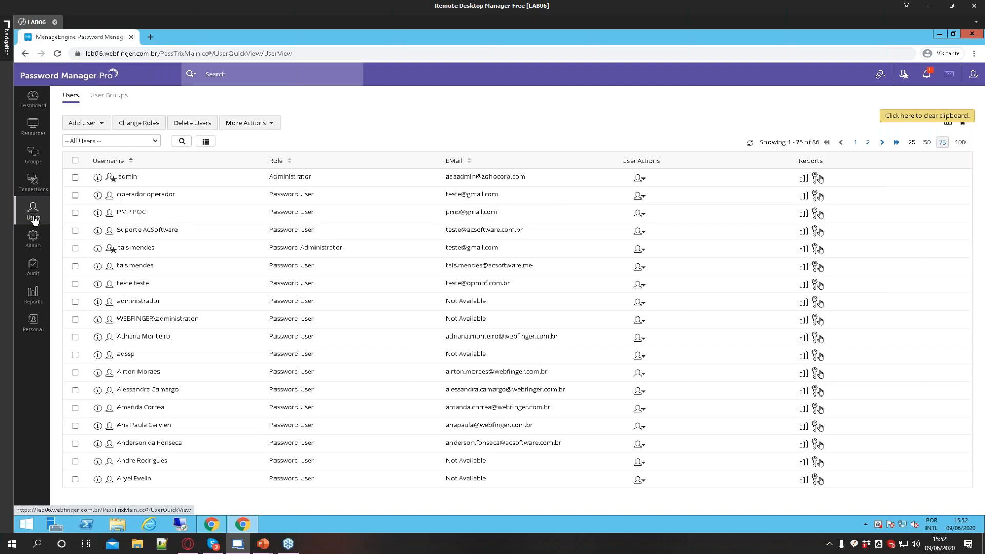
In Admin's Roles list, delete the Teste role
{"action": "left_click", "coordinate": [33, 237]}
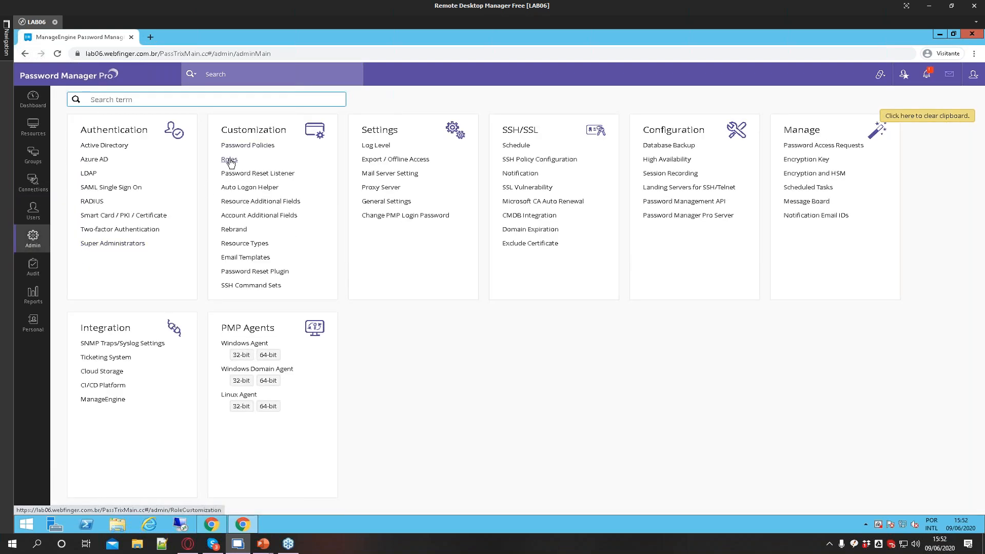
{"action": "left_click", "coordinate": [228, 160]}
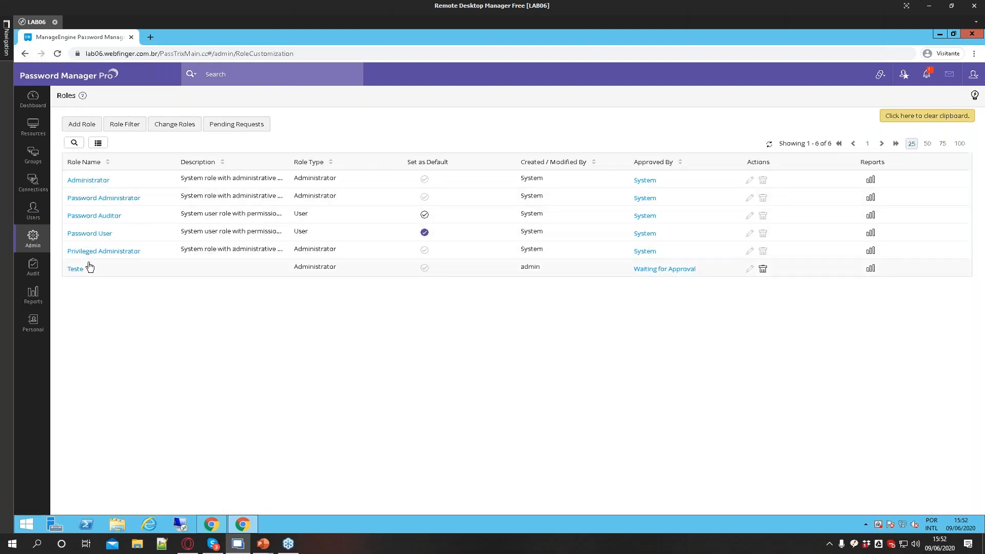
{"action": "left_click", "coordinate": [763, 269]}
{"action": "left_click", "coordinate": [484, 147]}
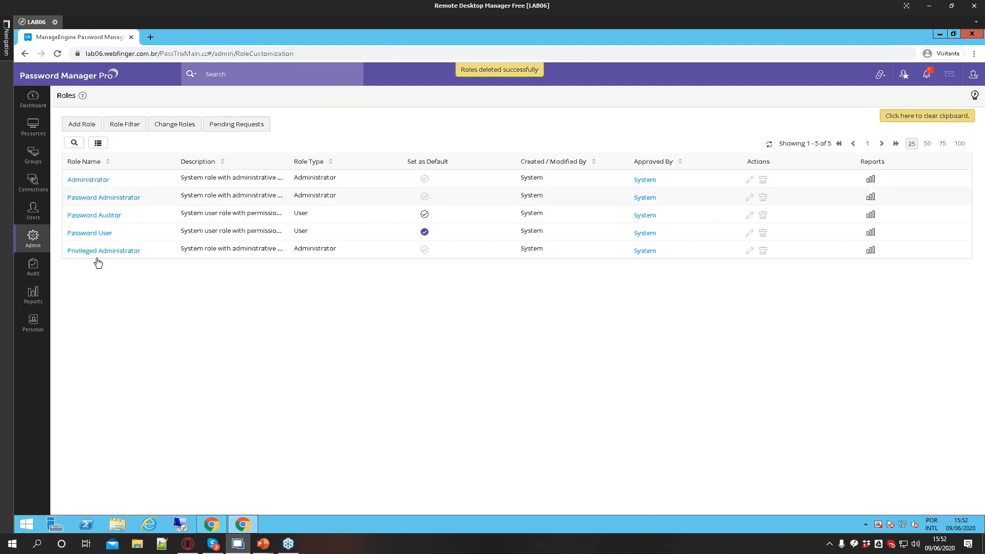
Open the Password Auditor role and read through its permission tree, then close it
{"action": "left_click", "coordinate": [95, 215]}
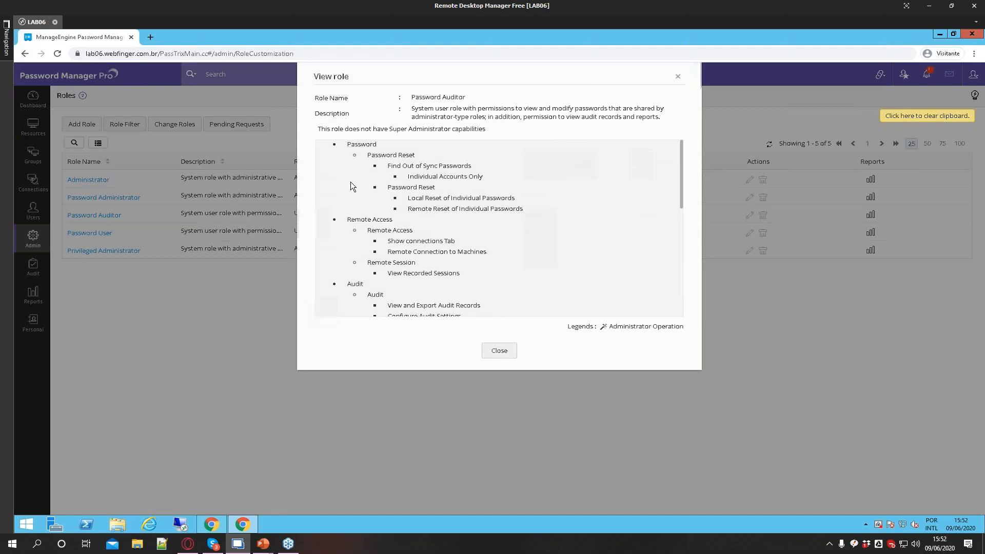
{"action": "left_click_drag", "start_coordinate": [373, 159], "coordinate": [416, 158]}
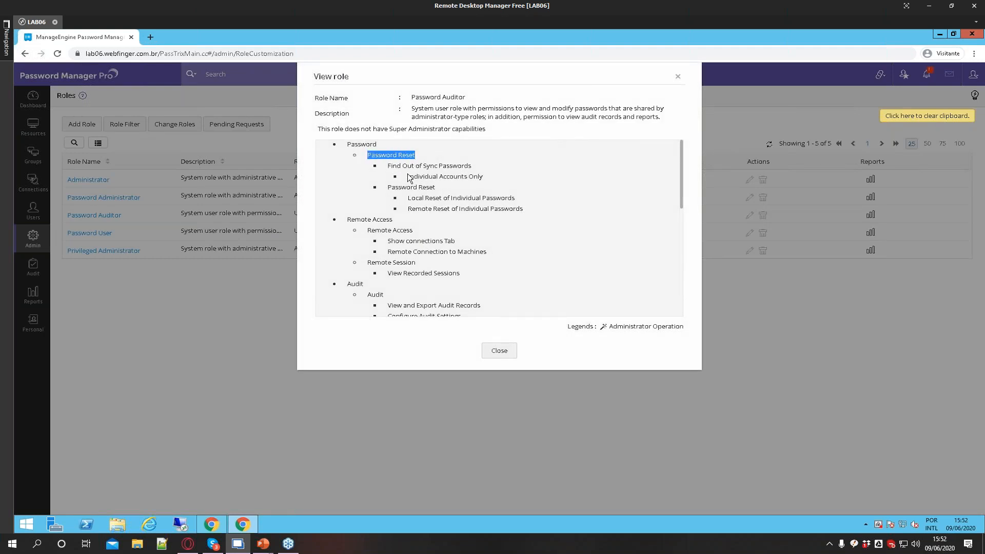
{"action": "left_click_drag", "start_coordinate": [393, 167], "coordinate": [472, 177]}
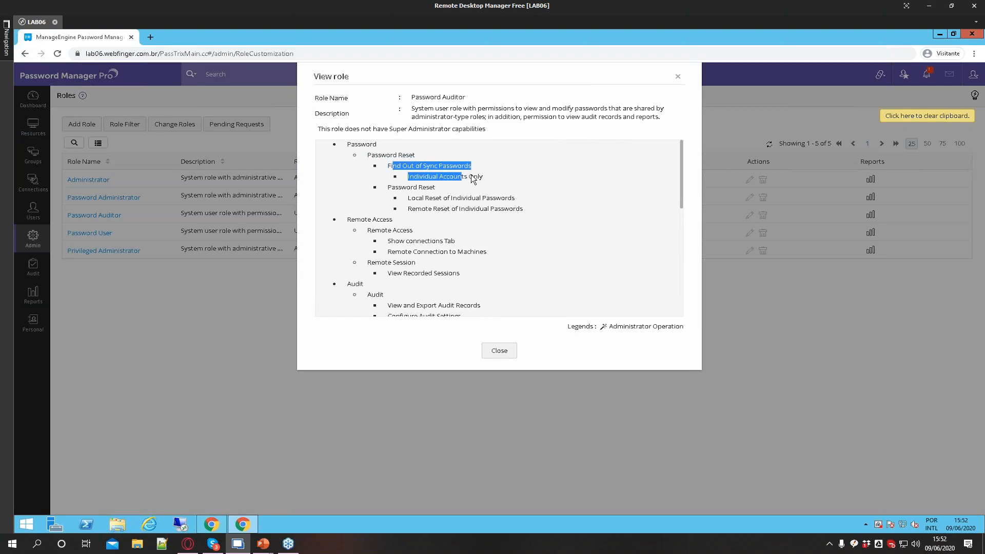
{"action": "left_click", "coordinate": [393, 187]}
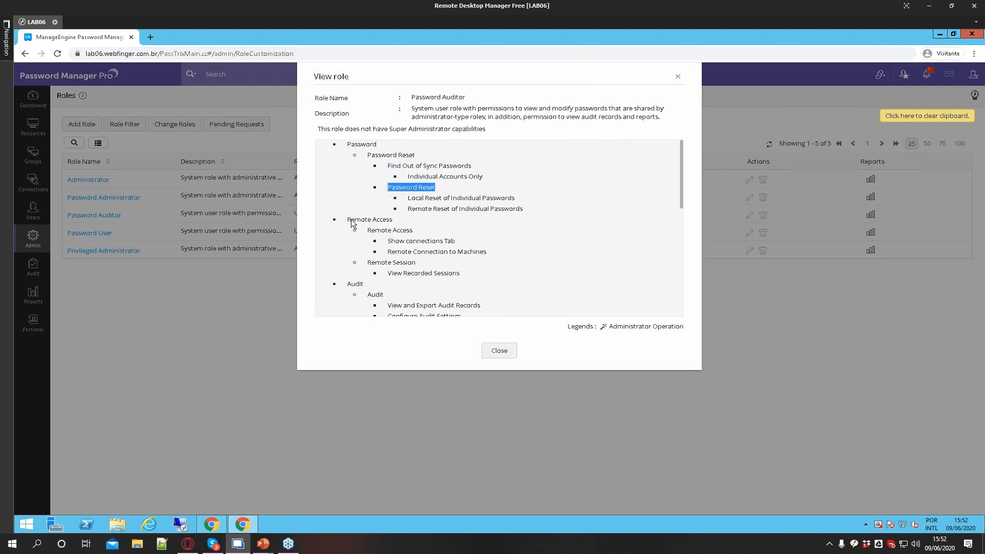
{"action": "left_click_drag", "start_coordinate": [350, 220], "coordinate": [407, 234]}
{"action": "scroll", "coordinate": [375, 238], "scroll_direction": "down", "scroll_amount": 1}
{"action": "scroll", "coordinate": [365, 244], "scroll_direction": "down", "scroll_amount": 1}
{"action": "scroll", "coordinate": [402, 233], "scroll_direction": "down", "scroll_amount": 3}
{"action": "scroll", "coordinate": [405, 246], "scroll_direction": "up", "scroll_amount": 4}
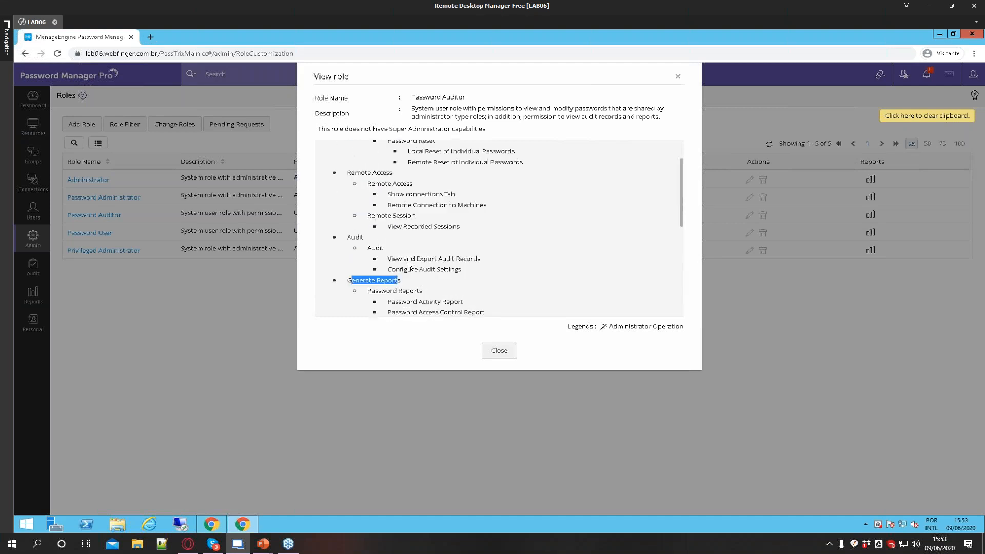
{"action": "scroll", "coordinate": [409, 264], "scroll_direction": "up", "scroll_amount": 1}
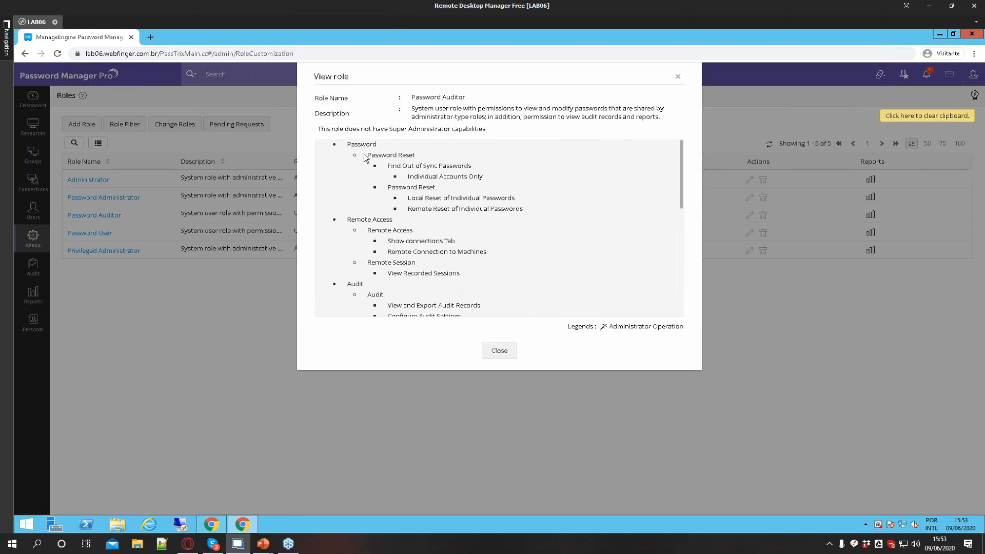
{"action": "left_click", "coordinate": [490, 351]}
Open Add Role, browse its Password and Audit permission categories and tabs, and cancel
{"action": "left_click", "coordinate": [81, 124]}
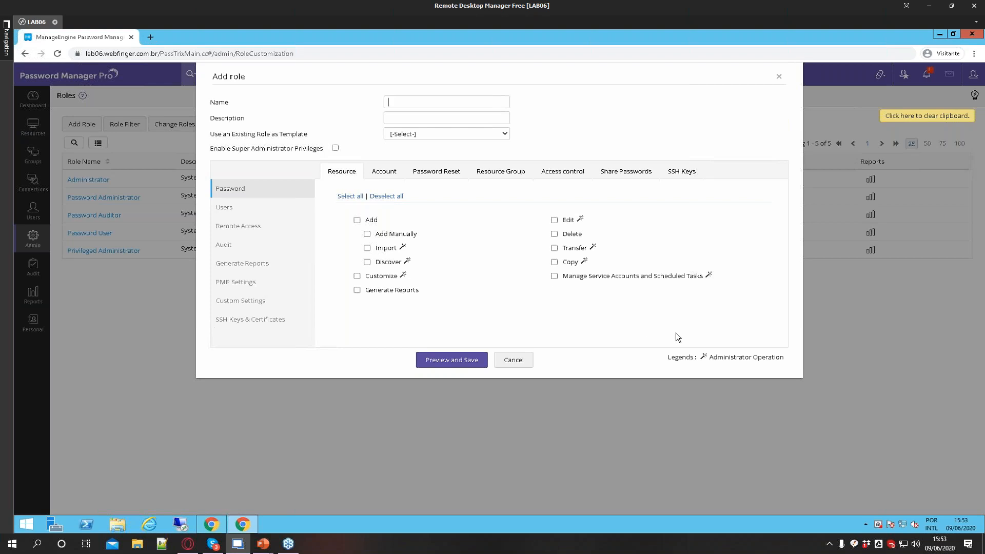
{"action": "left_click", "coordinate": [220, 244]}
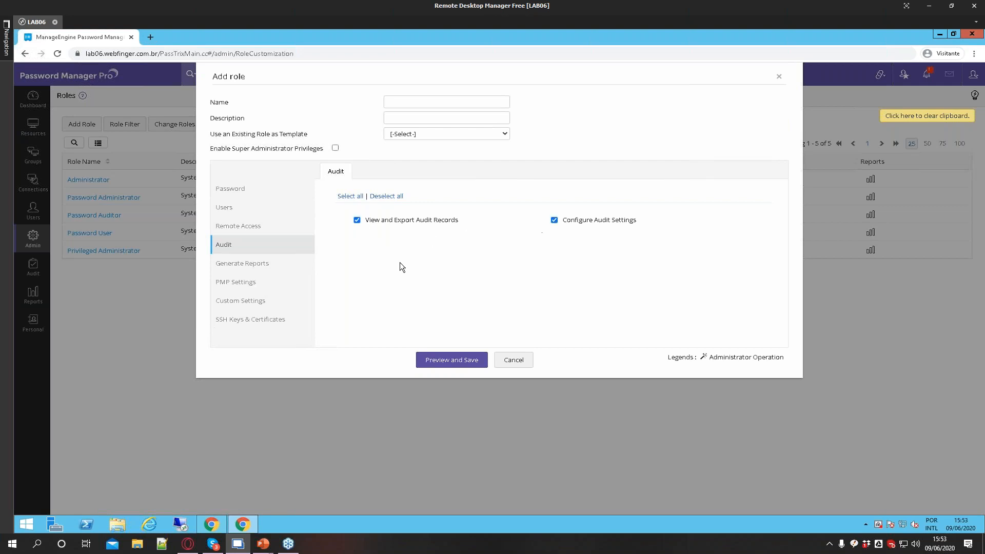
{"action": "left_click", "coordinate": [242, 191]}
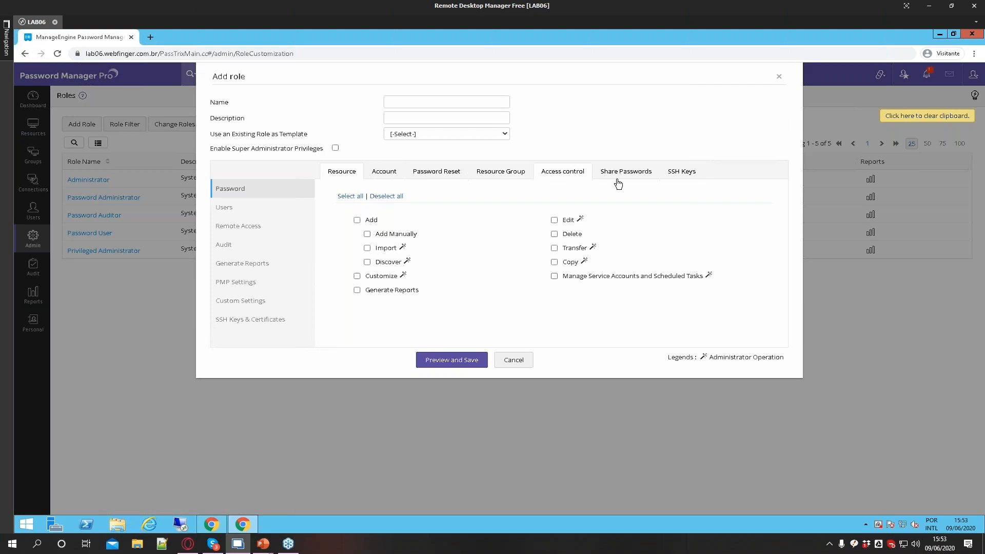
{"action": "left_click", "coordinate": [564, 175]}
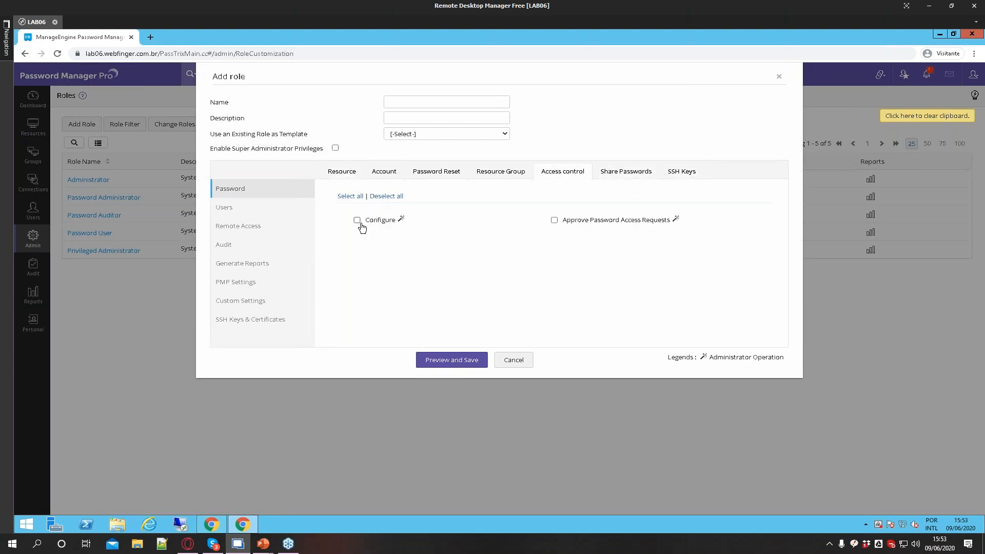
{"action": "left_click", "coordinate": [391, 175]}
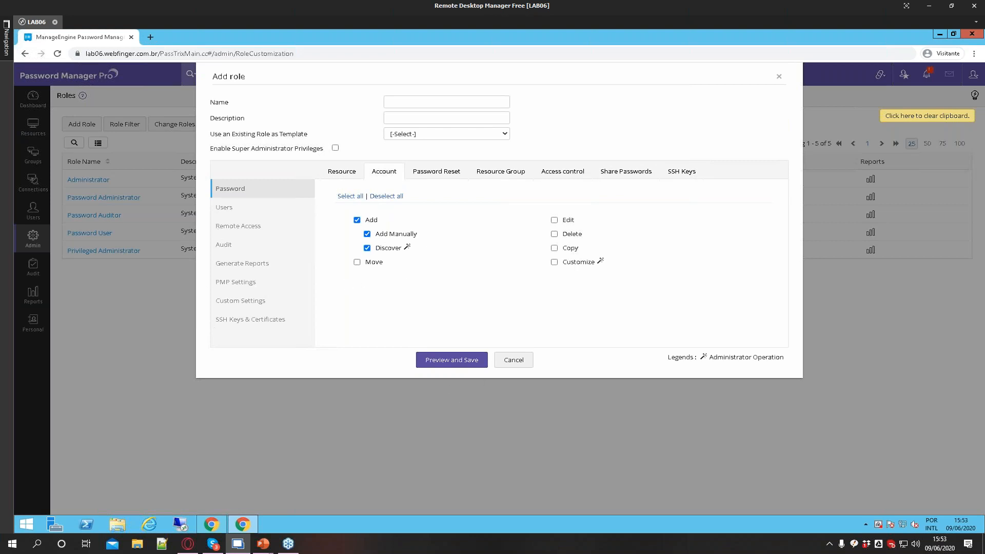
{"action": "left_click", "coordinate": [514, 360]}
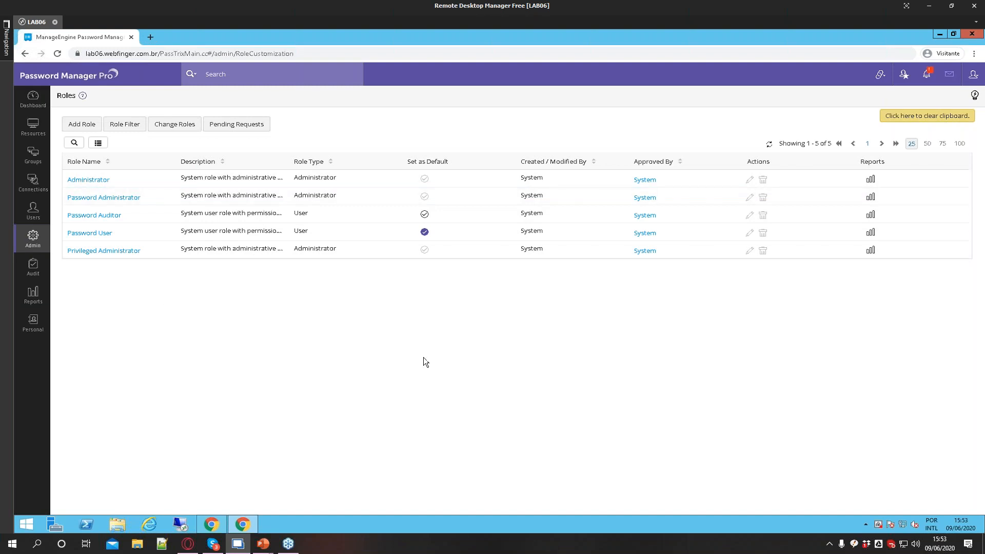
{"action": "left_click", "coordinate": [81, 124]}
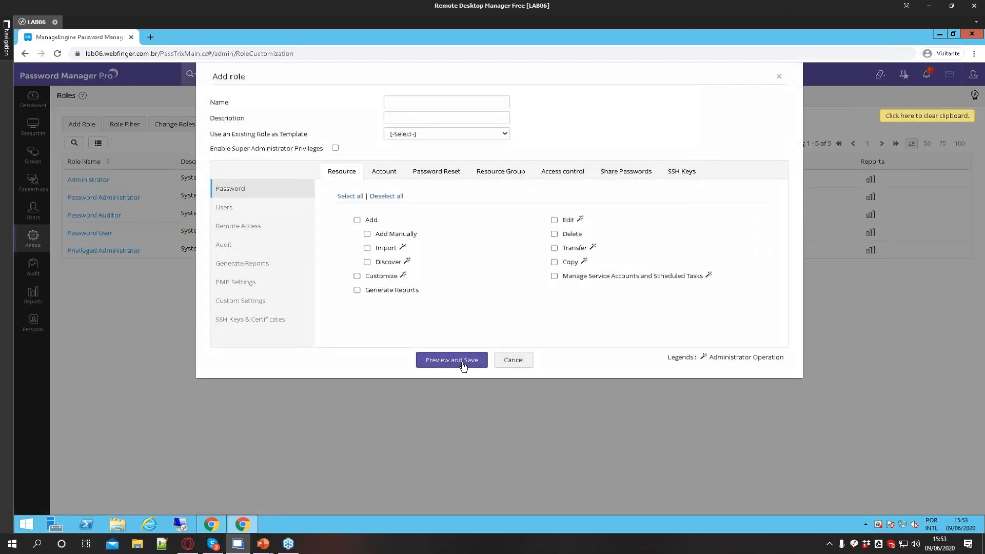
{"action": "left_click", "coordinate": [514, 361]}
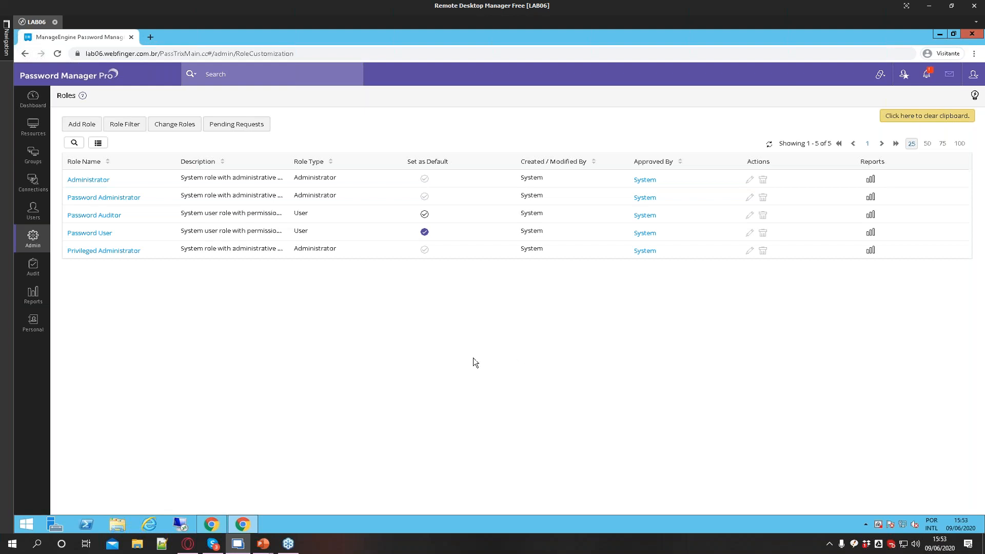
Open the Two-factor Authentication settings from Admin and review the available authenticator options
{"action": "left_click", "coordinate": [34, 238]}
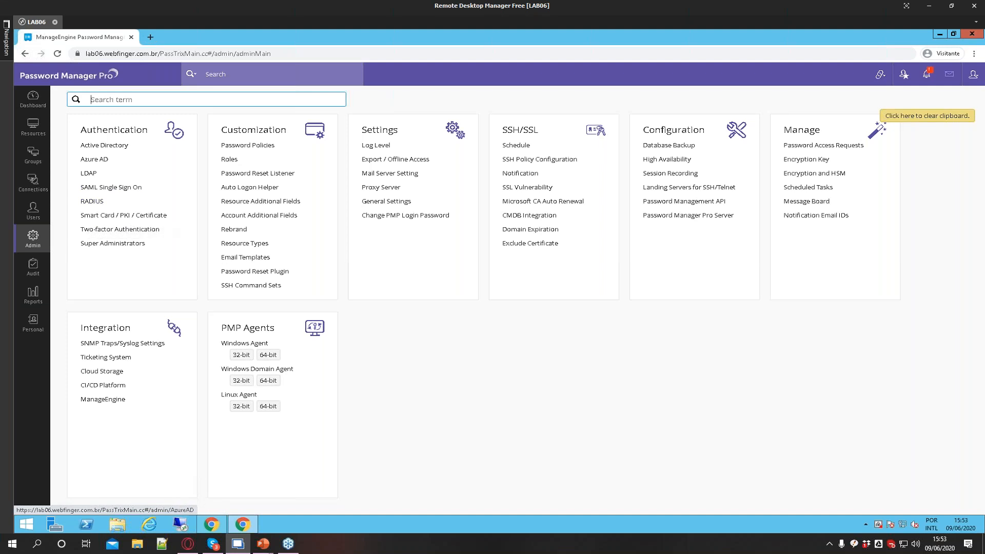
{"action": "left_click", "coordinate": [33, 210]}
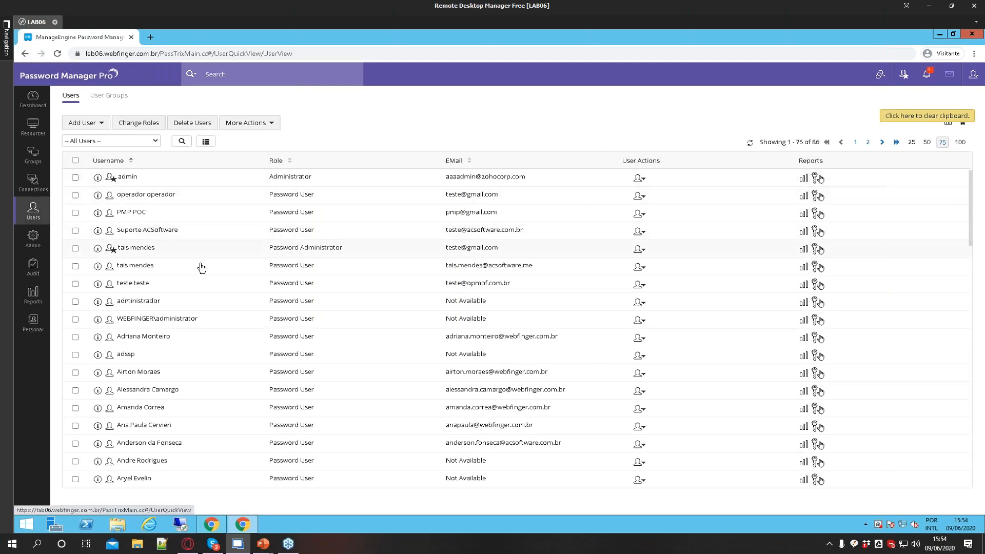
{"action": "left_click", "coordinate": [31, 240]}
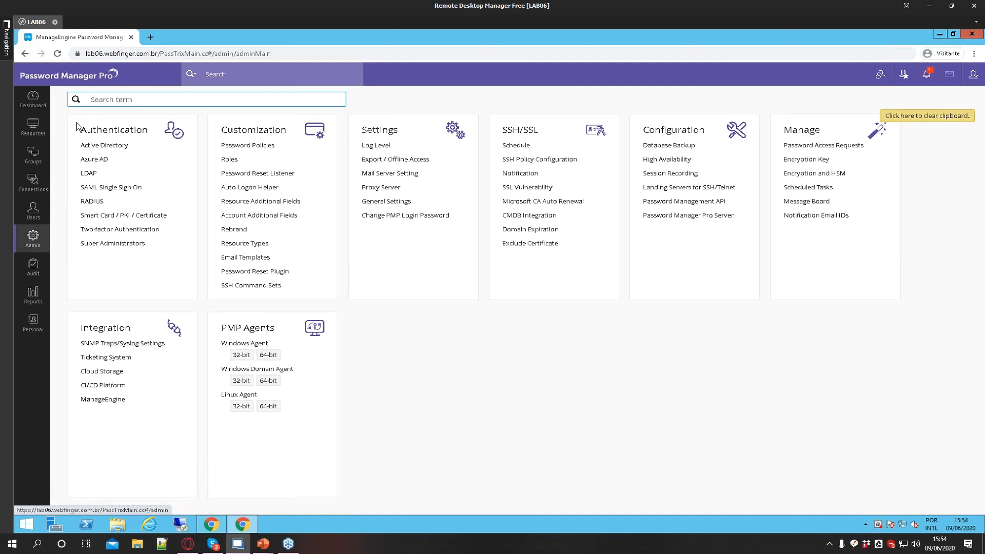
{"action": "left_click_drag", "start_coordinate": [80, 131], "coordinate": [153, 135]}
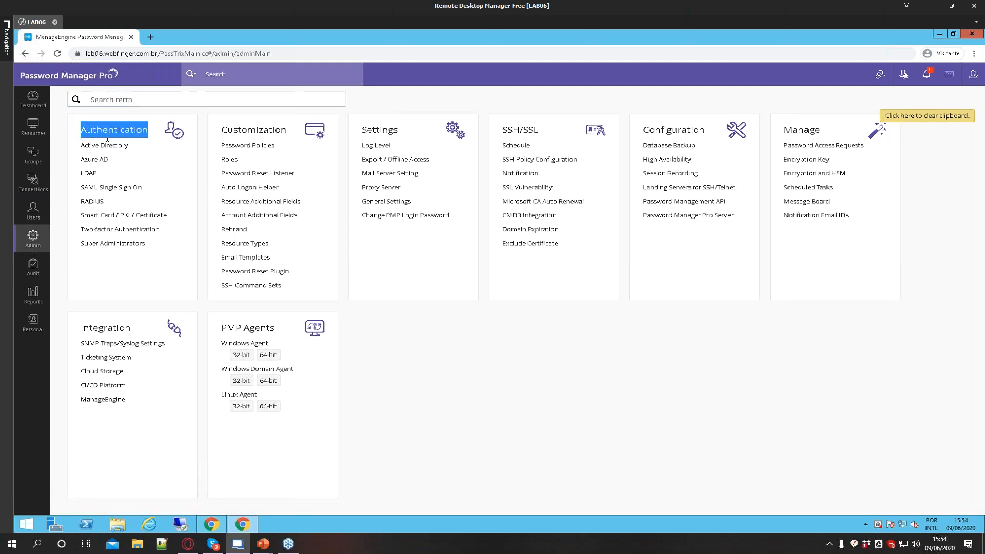
{"action": "left_click", "coordinate": [125, 230]}
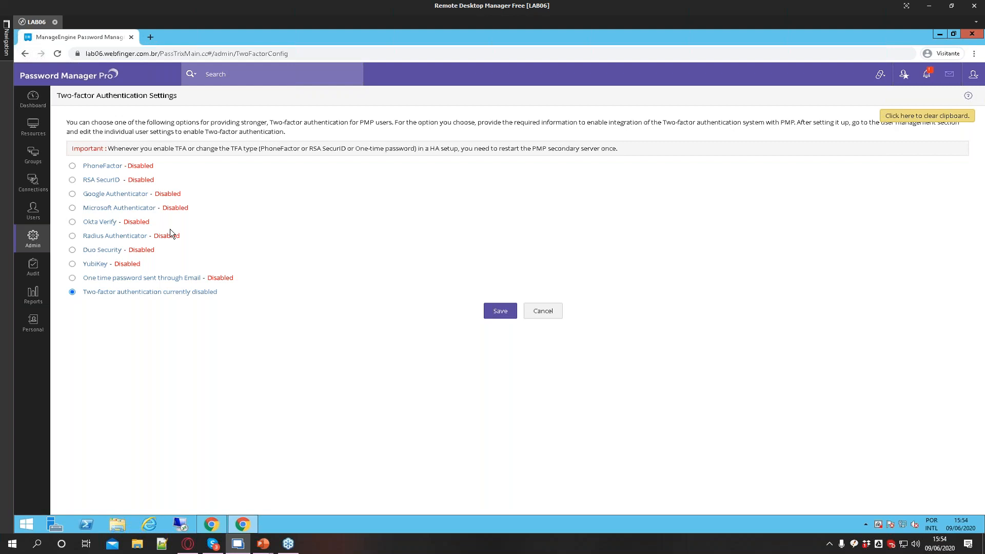
{"action": "left_click_drag", "start_coordinate": [83, 166], "coordinate": [180, 197]}
{"action": "left_click_drag", "start_coordinate": [85, 207], "coordinate": [157, 217]}
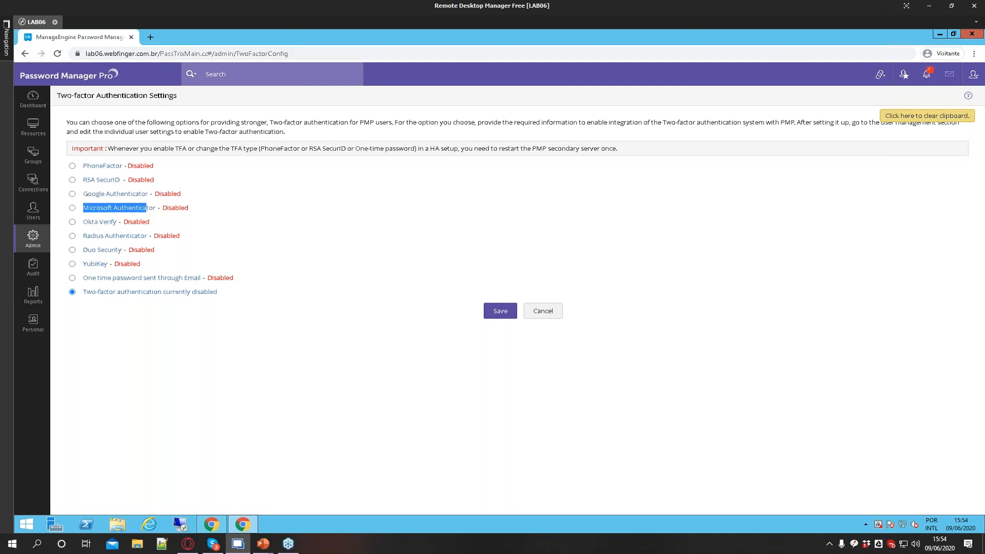
{"action": "left_click", "coordinate": [147, 356]}
{"action": "left_click_drag", "start_coordinate": [83, 250], "coordinate": [141, 266]}
{"action": "left_click", "coordinate": [124, 336]}
{"action": "left_click_drag", "start_coordinate": [82, 277], "coordinate": [199, 278]}
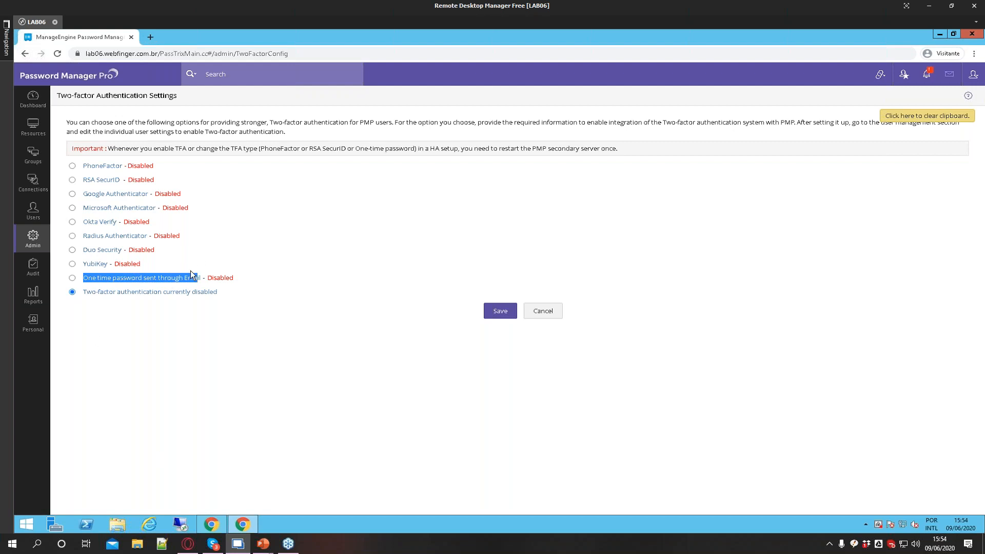
Switch two-factor authentication to Google Authenticator, save, and confirm the data-transfer acknowledgement
{"action": "left_click", "coordinate": [159, 327]}
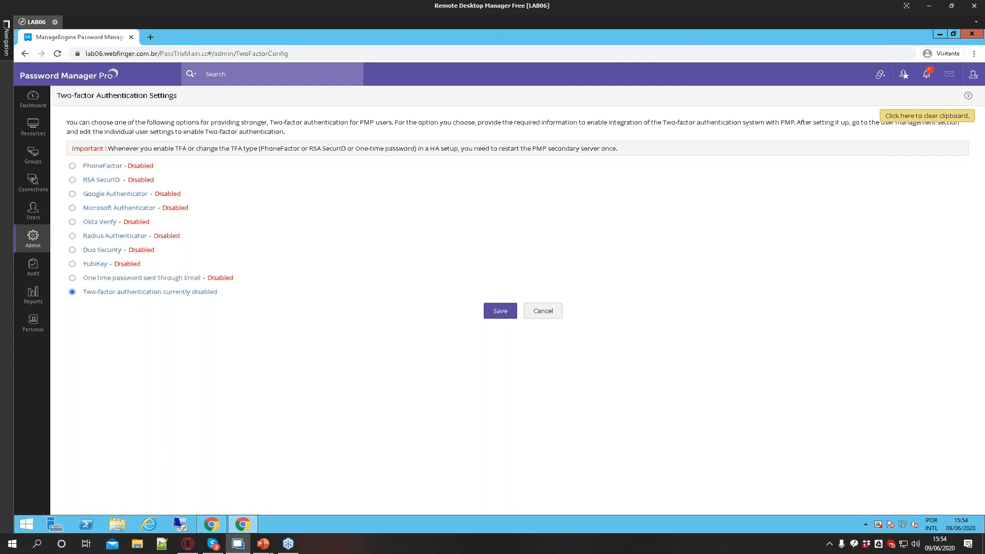
{"action": "left_click", "coordinate": [72, 194]}
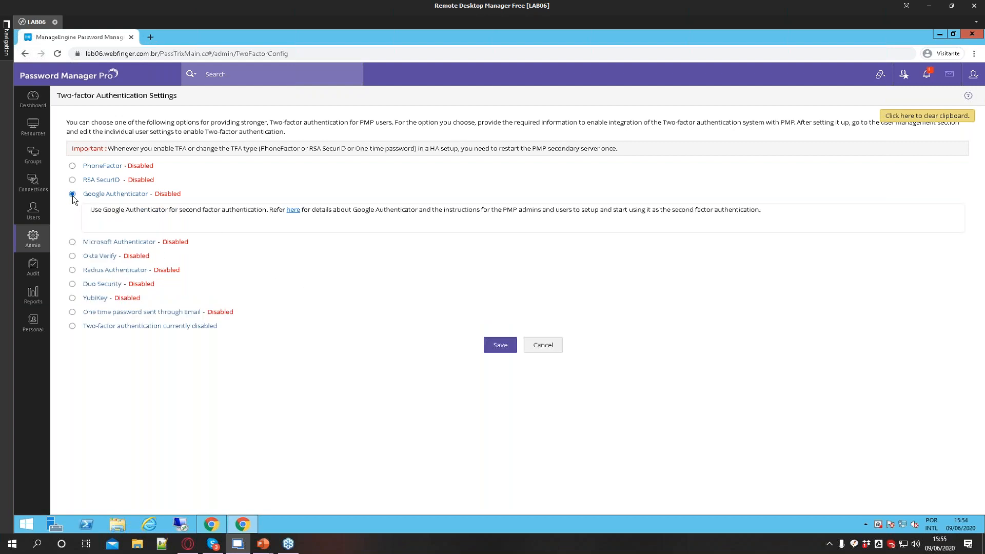
{"action": "left_click", "coordinate": [489, 346]}
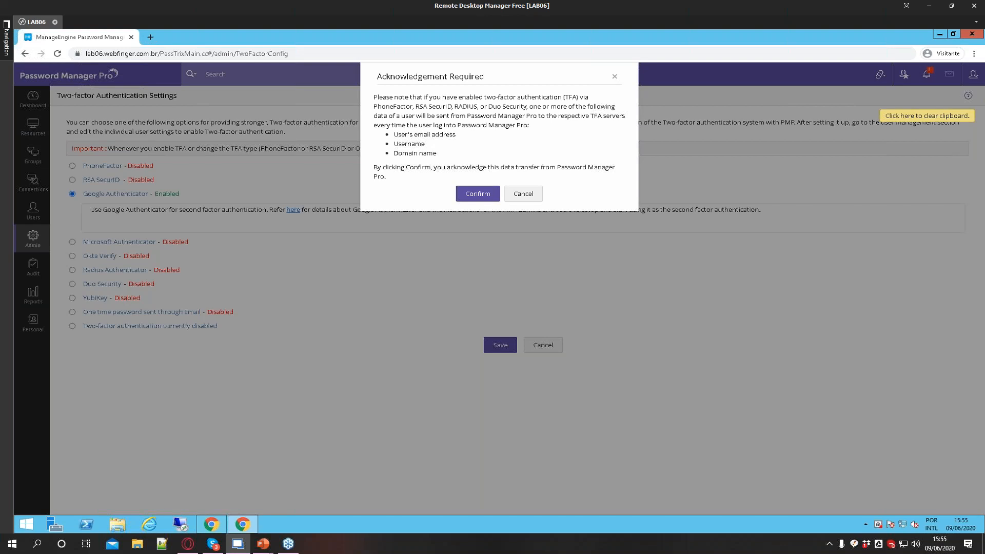
{"action": "left_click", "coordinate": [482, 195]}
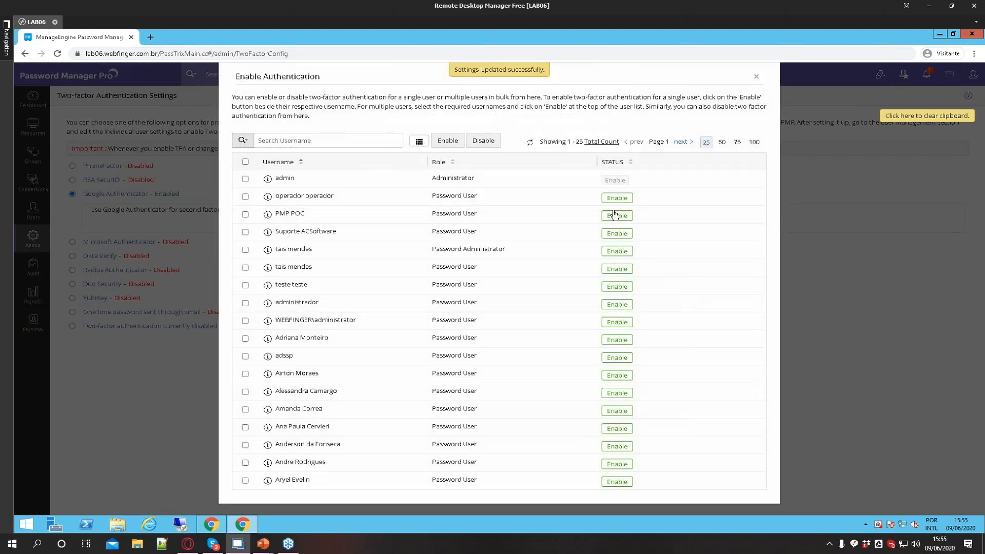
Disable two-factor authentication for one user in the Enable Authentication list and close the dialog
{"action": "scroll", "coordinate": [619, 401], "scroll_direction": "down", "scroll_amount": 3}
{"action": "scroll", "coordinate": [585, 427], "scroll_direction": "up", "scroll_amount": 3}
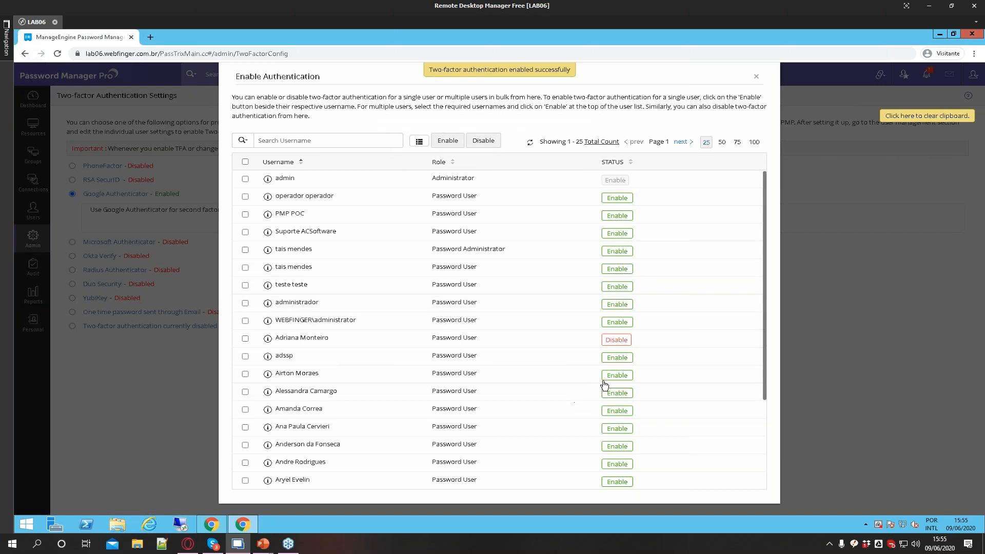
{"action": "left_click", "coordinate": [616, 340]}
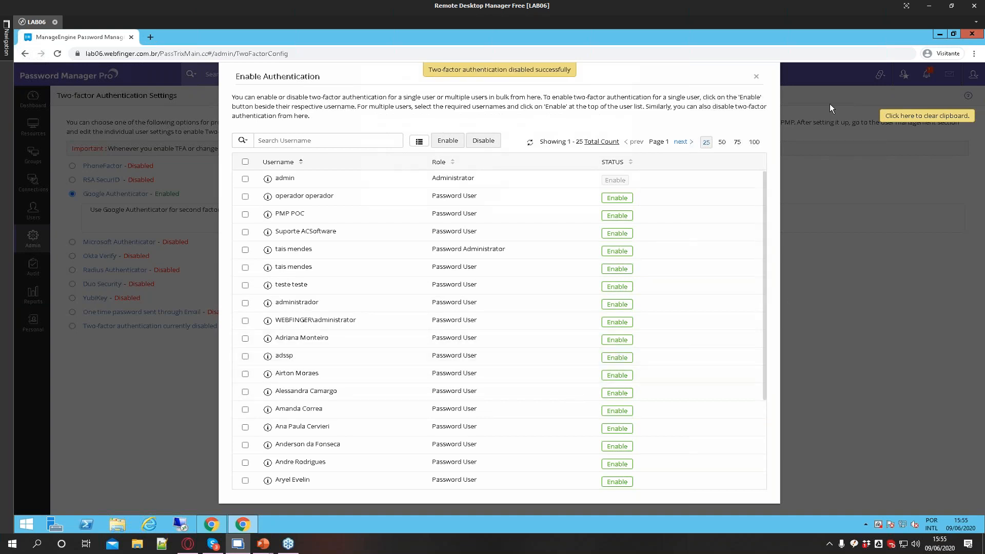
{"action": "left_click", "coordinate": [756, 76]}
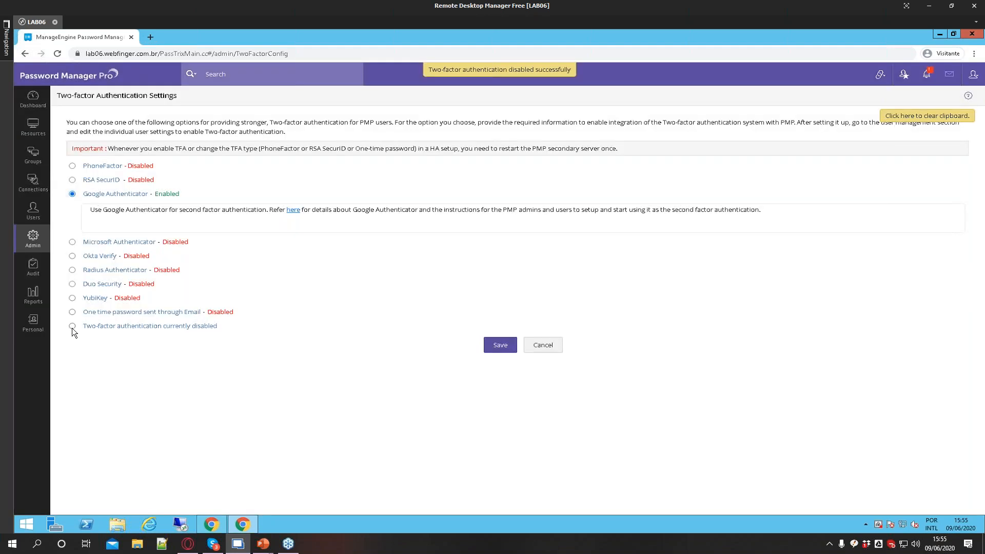
Set two-factor authentication back to currently disabled, save, and reload the page
{"action": "left_click", "coordinate": [72, 327]}
{"action": "left_click", "coordinate": [488, 314]}
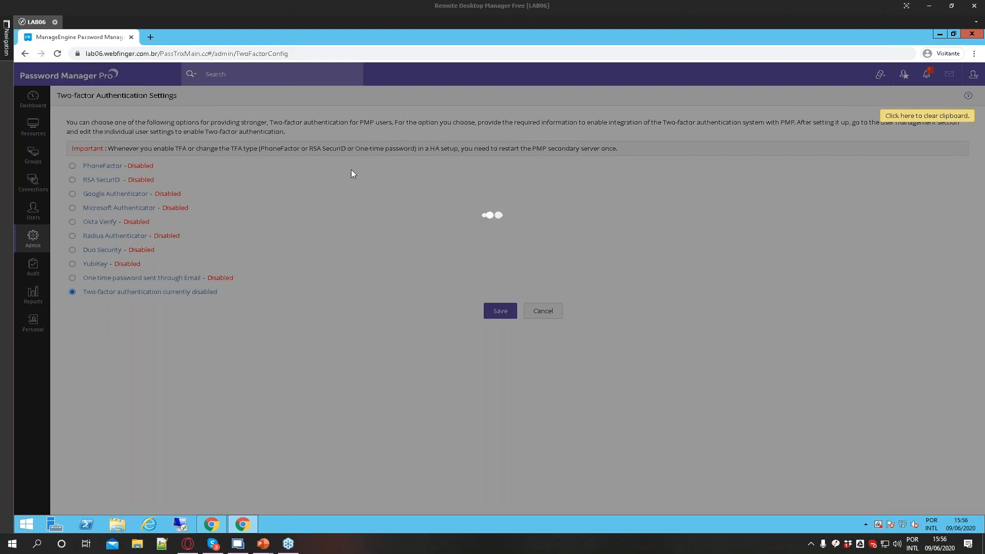
{"action": "left_click", "coordinate": [58, 53]}
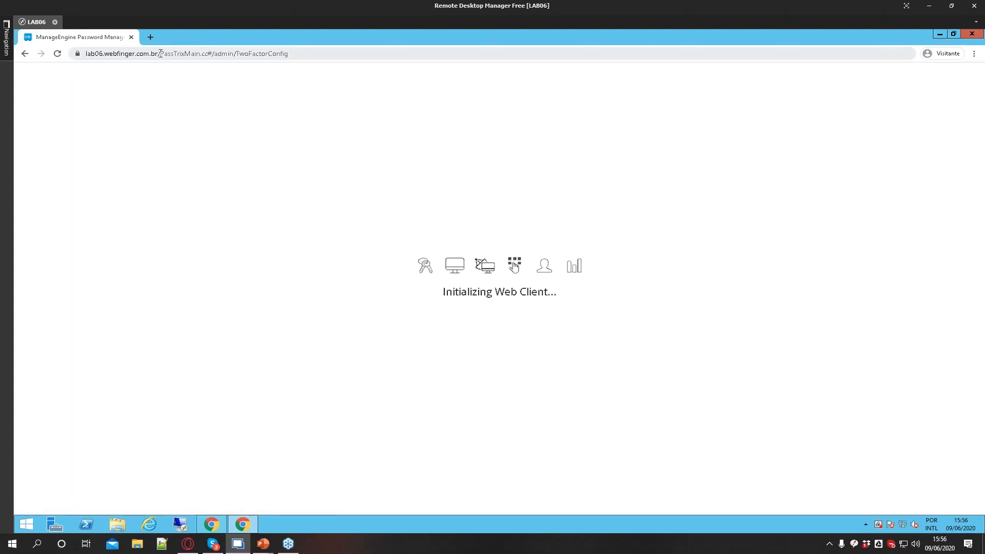
{"action": "left_click_drag", "start_coordinate": [158, 53], "coordinate": [385, 84]}
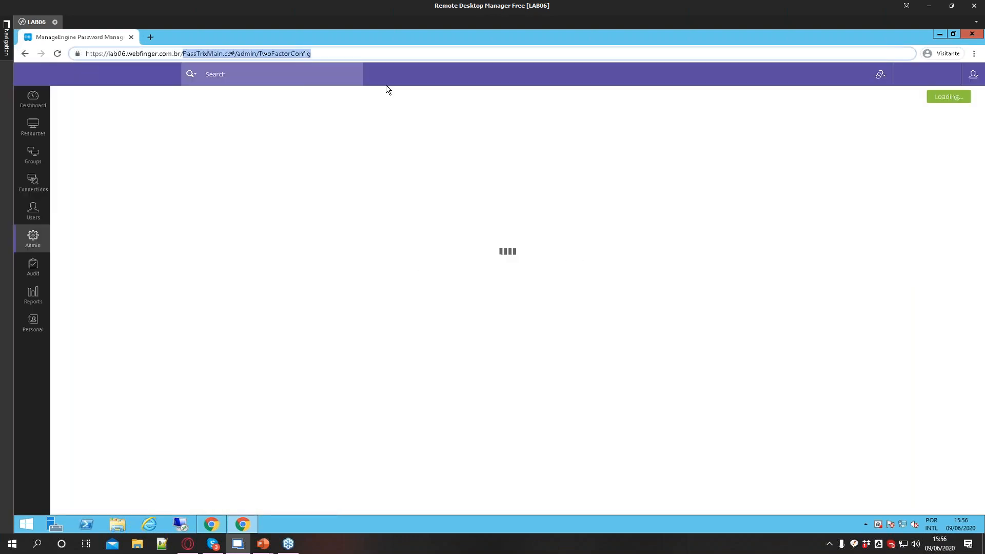
Open Resources, switch to the Passwords view, and filter the User Account column by a user's name
{"action": "left_click", "coordinate": [39, 132]}
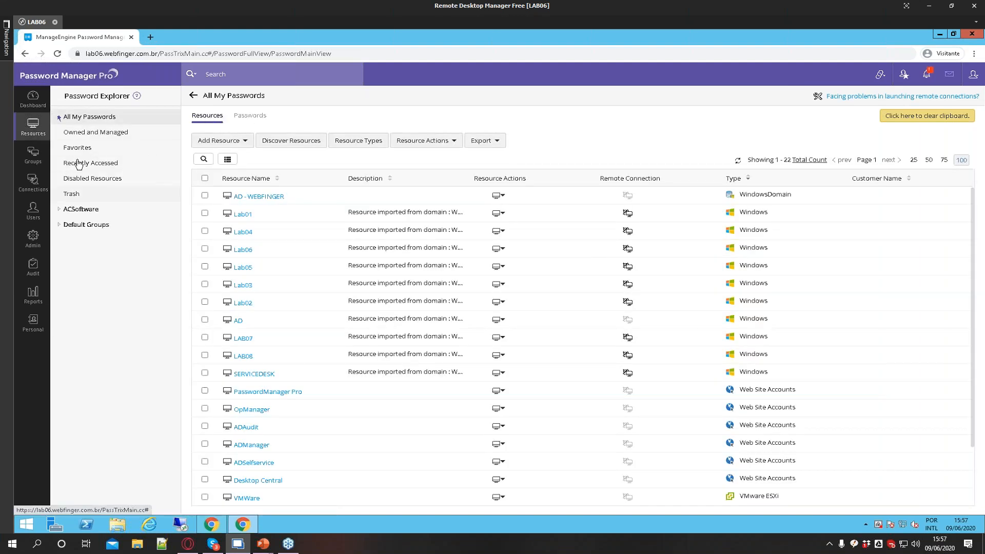
{"action": "left_click", "coordinate": [250, 117]}
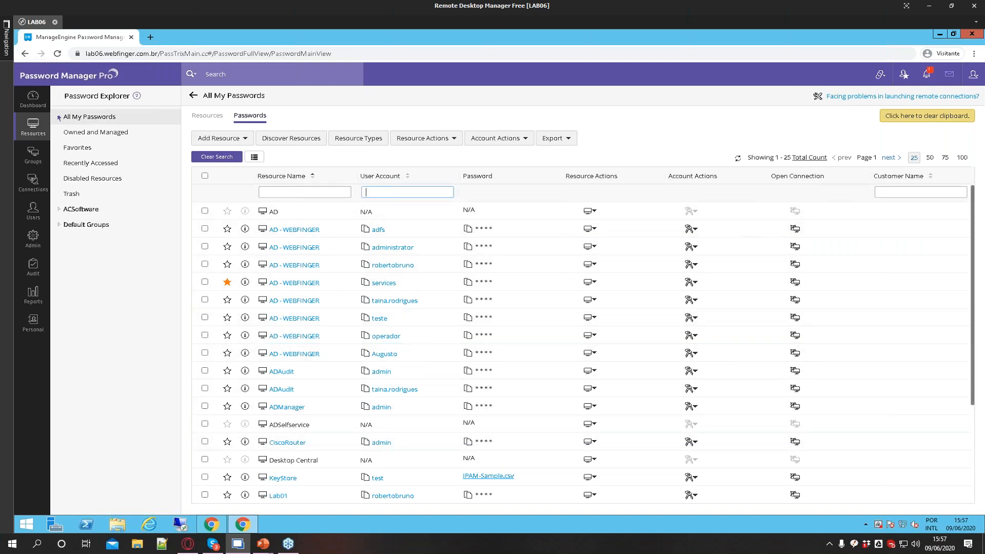
{"action": "type", "text": "taina"}
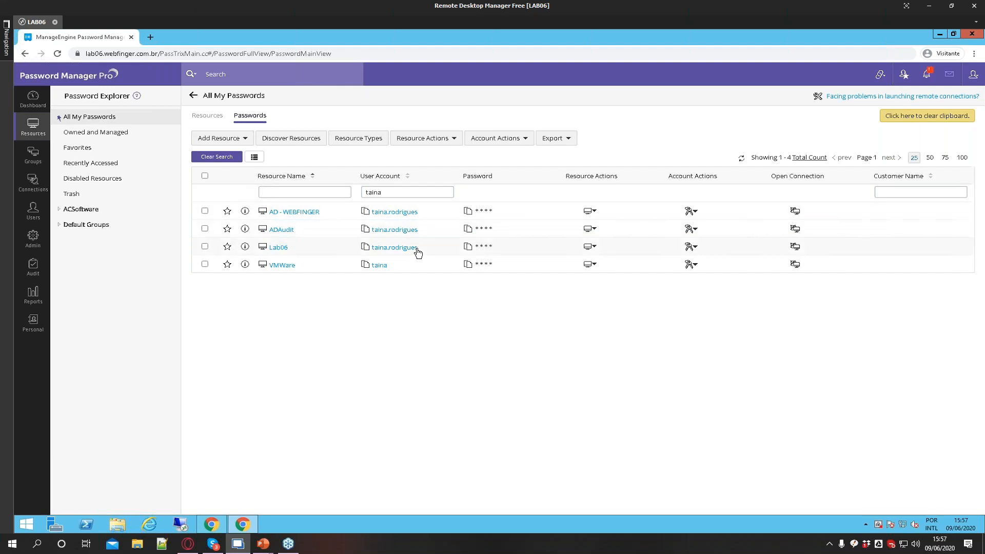
{"action": "left_click", "coordinate": [979, 283]}
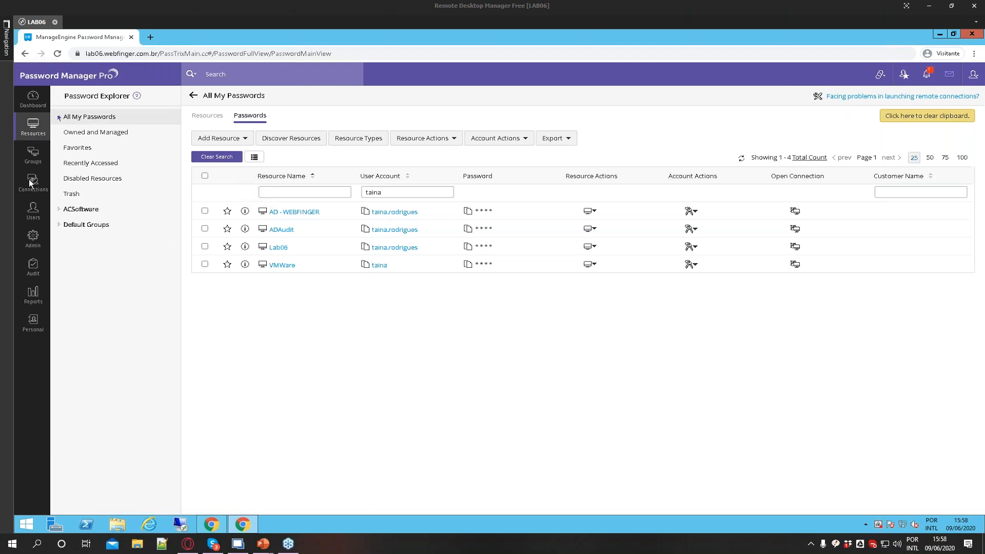
Open Users and review the Add User options, including the import sources, without choosing one
{"action": "left_click", "coordinate": [33, 211]}
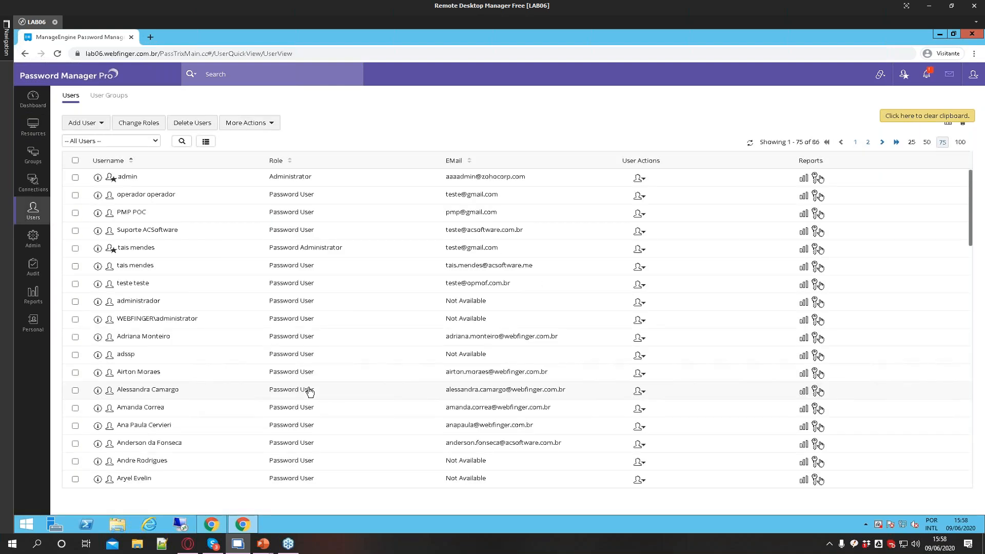
{"action": "left_click", "coordinate": [100, 124]}
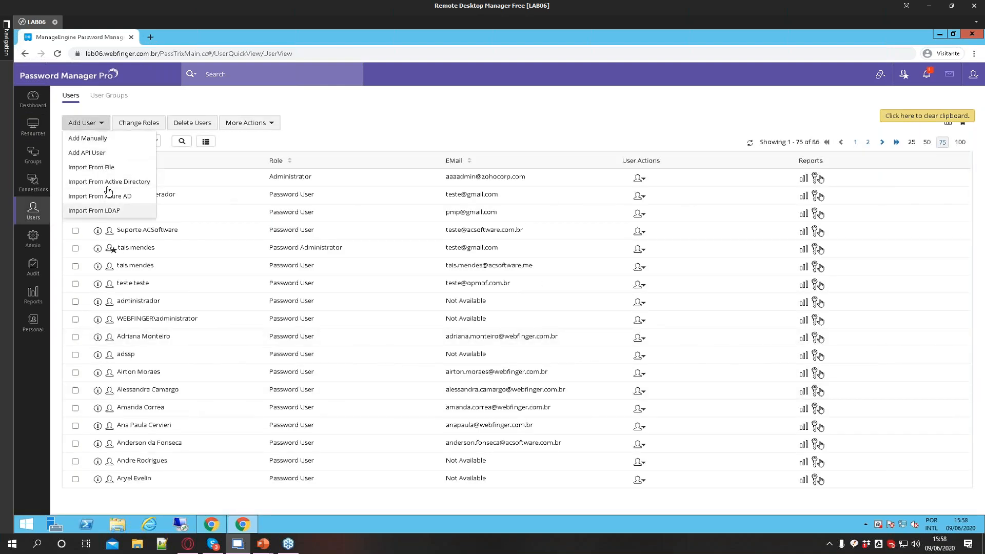
{"action": "left_click", "coordinate": [433, 194]}
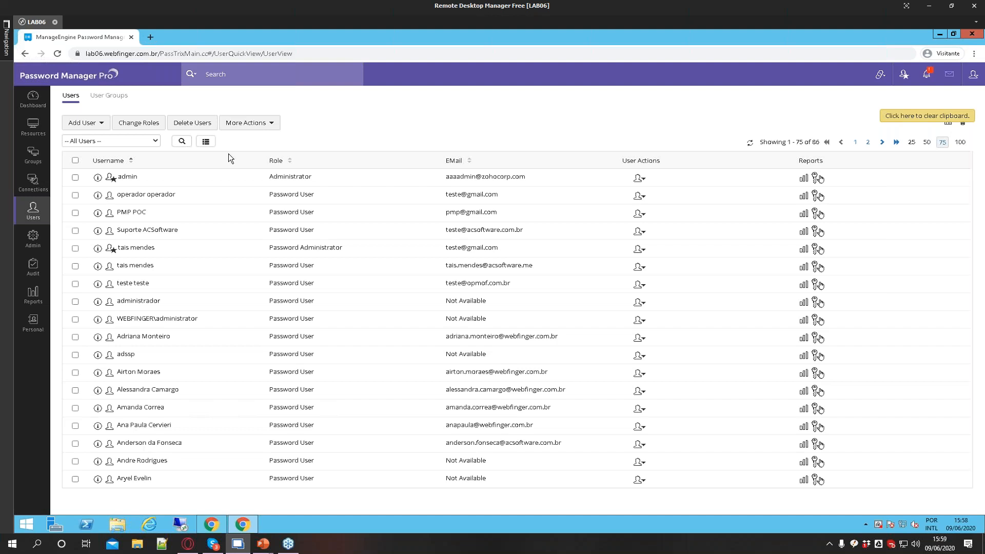
Open the admin user's edit form and cancel it
{"action": "left_click", "coordinate": [639, 179]}
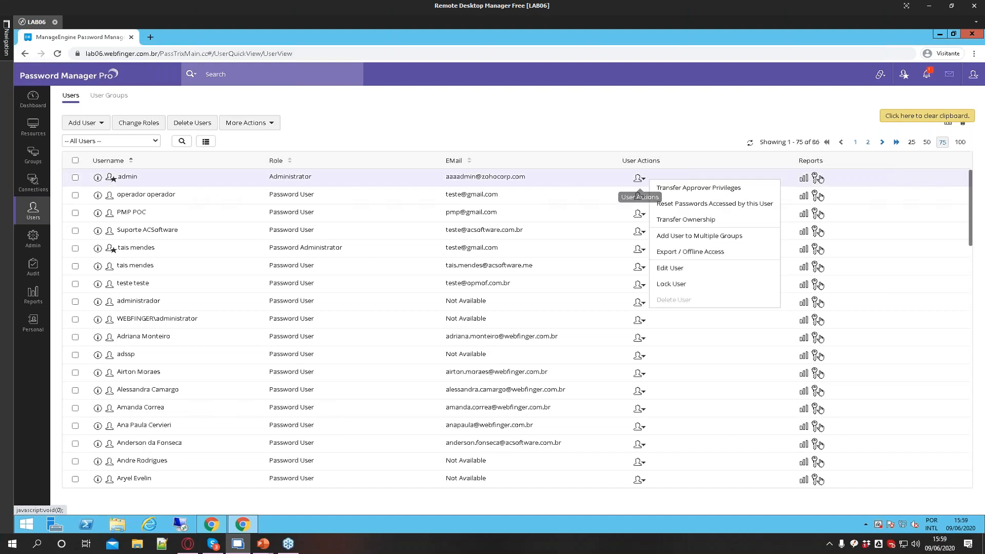
{"action": "left_click", "coordinate": [670, 269]}
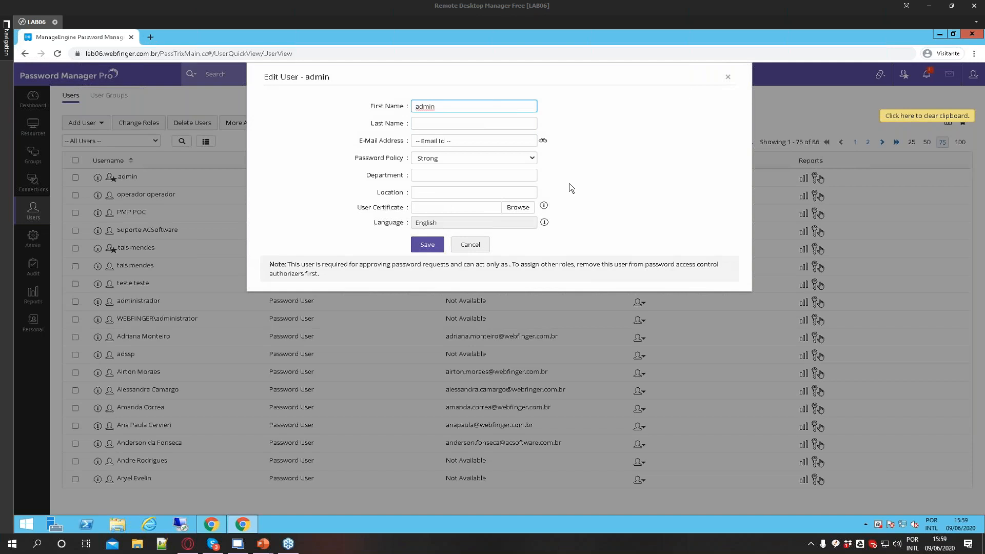
{"action": "left_click", "coordinate": [469, 245]}
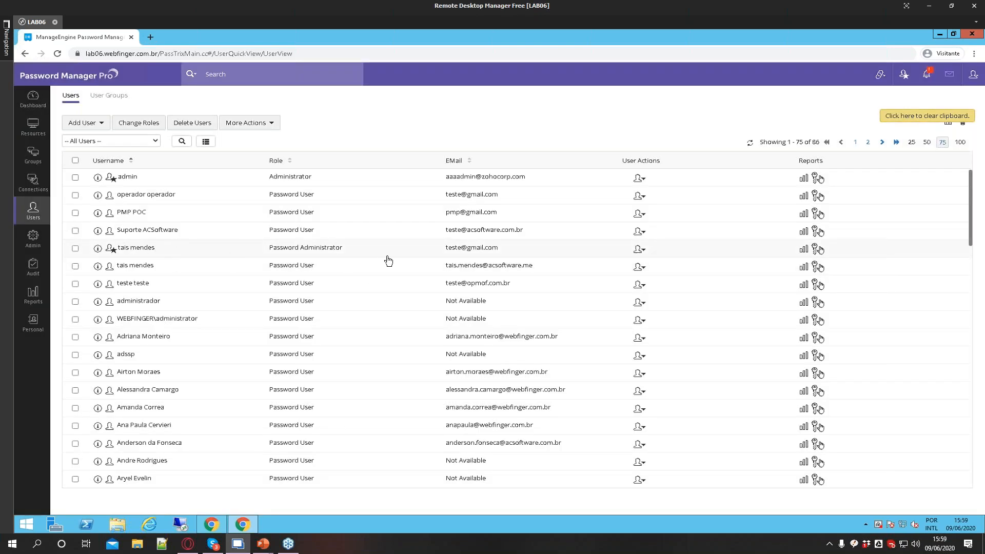
Open the Password Administrator user's edit form, examine its Access Scope options, and close it
{"action": "left_click", "coordinate": [638, 249]}
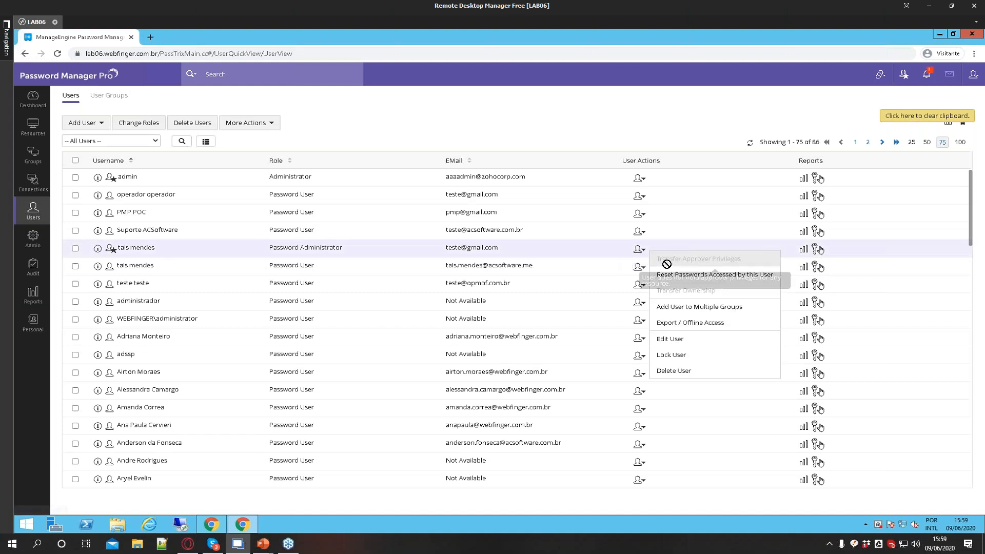
{"action": "left_click", "coordinate": [675, 338]}
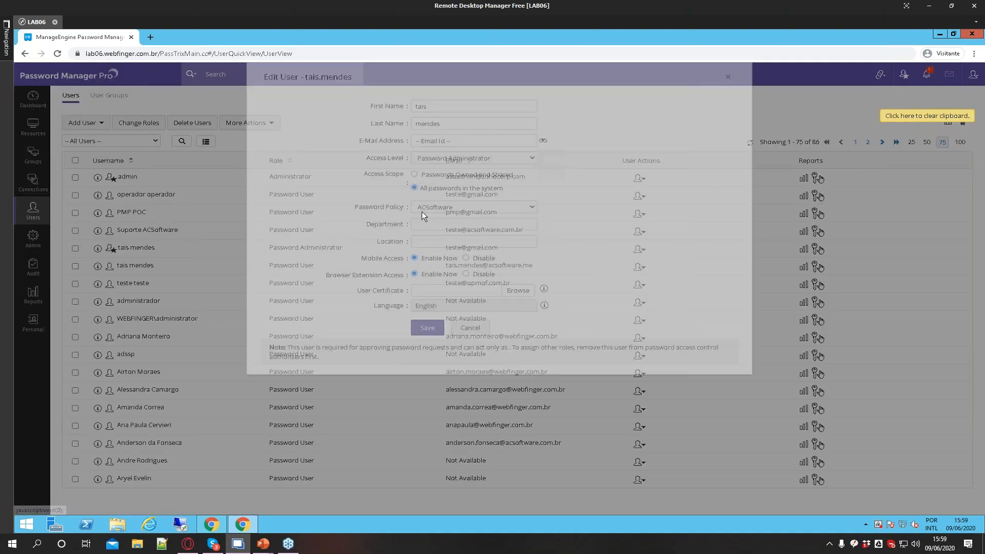
{"action": "left_click_drag", "start_coordinate": [366, 175], "coordinate": [525, 194]}
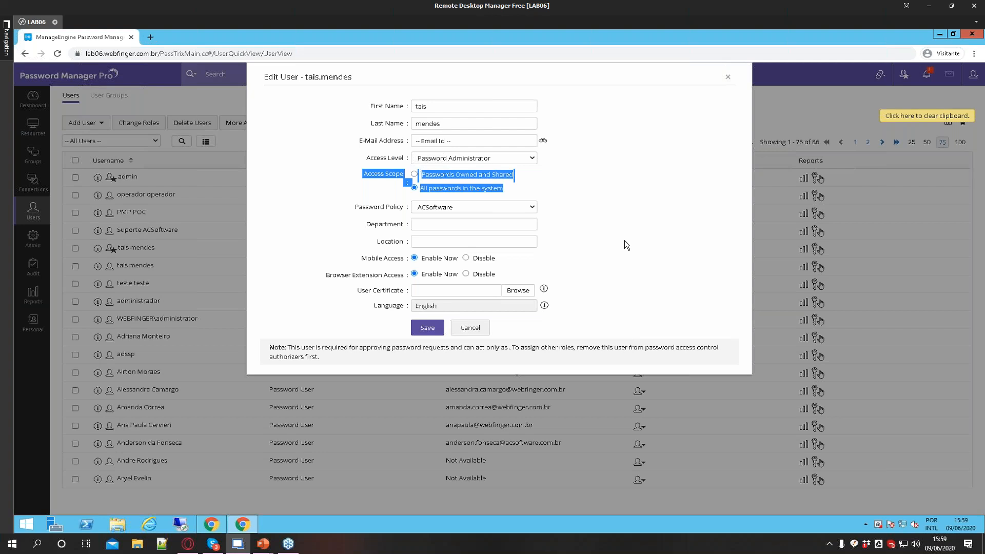
{"action": "left_click_drag", "start_coordinate": [327, 173], "coordinate": [580, 202]}
{"action": "left_click", "coordinate": [635, 238]}
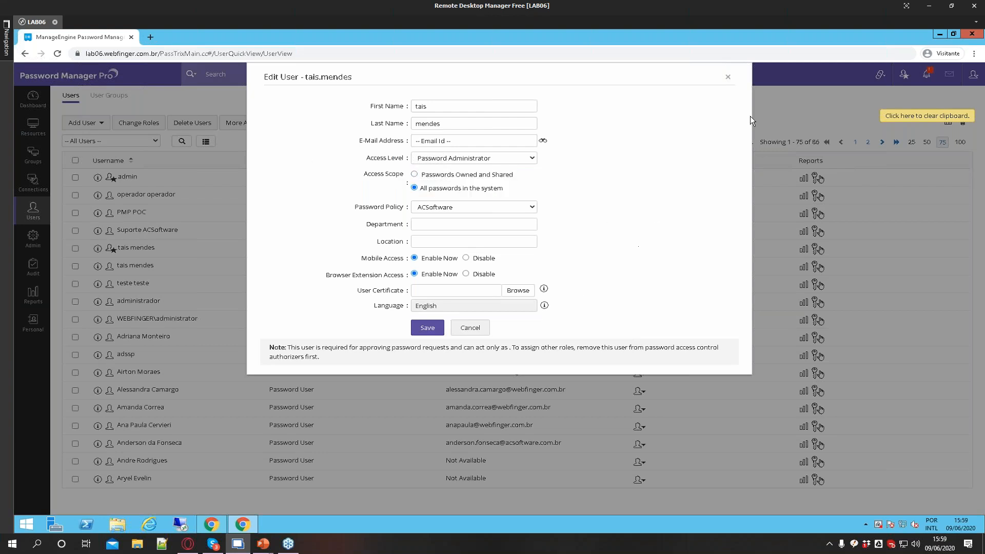
{"action": "left_click", "coordinate": [728, 78]}
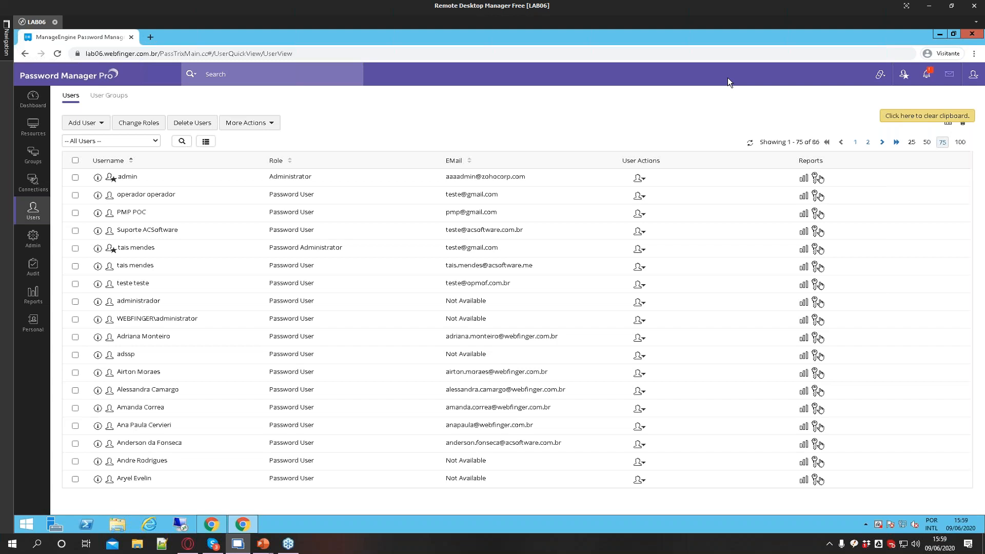
Open Add User manually, set Access Level to Administrator to review the Access Scope options, and cancel
{"action": "left_click", "coordinate": [85, 123]}
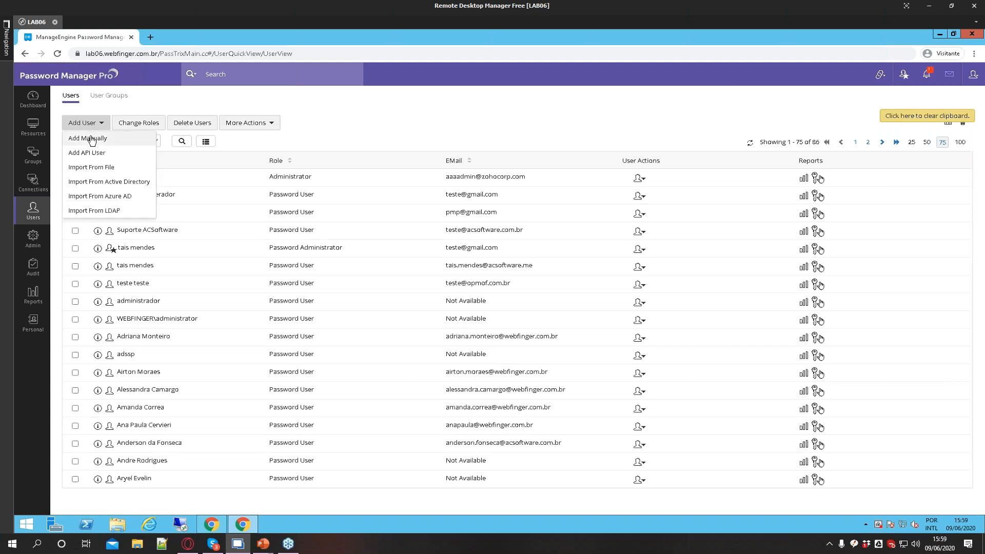
{"action": "left_click", "coordinate": [88, 138]}
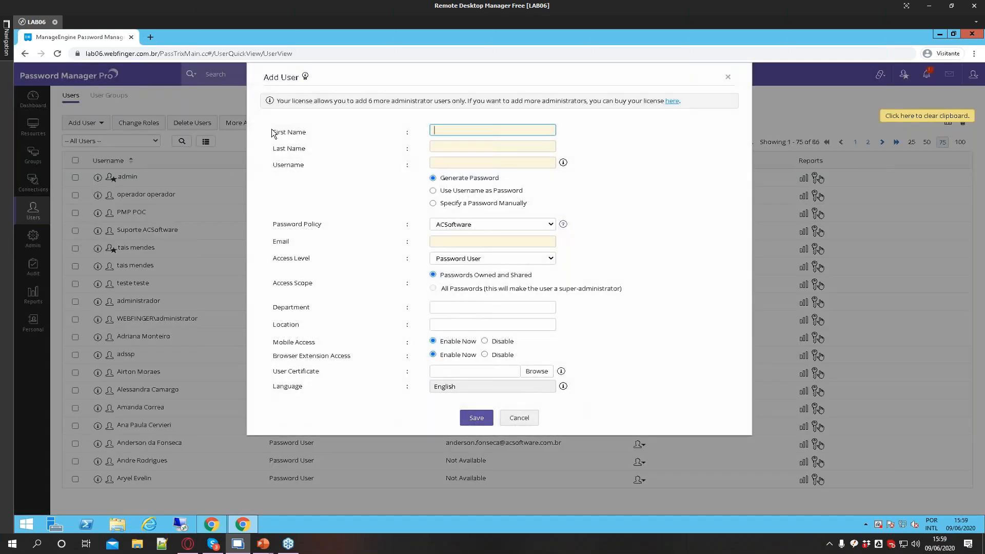
{"action": "left_click", "coordinate": [464, 164]}
{"action": "left_click_drag", "start_coordinate": [278, 241], "coordinate": [313, 392]}
{"action": "left_click", "coordinate": [365, 409]}
{"action": "left_click_drag", "start_coordinate": [270, 322], "coordinate": [291, 324]}
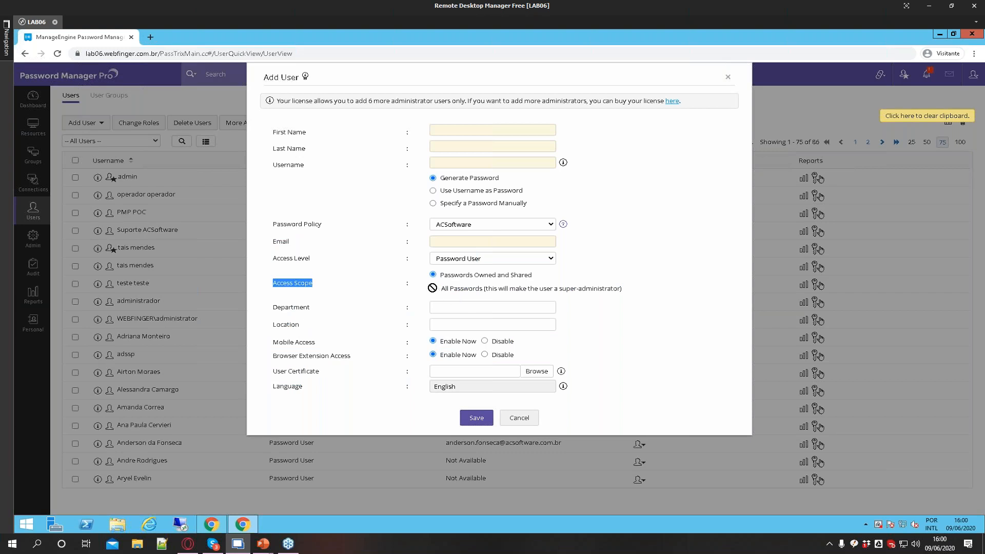
{"action": "left_click", "coordinate": [436, 288]}
{"action": "left_click", "coordinate": [462, 258]}
{"action": "left_click", "coordinate": [460, 278]}
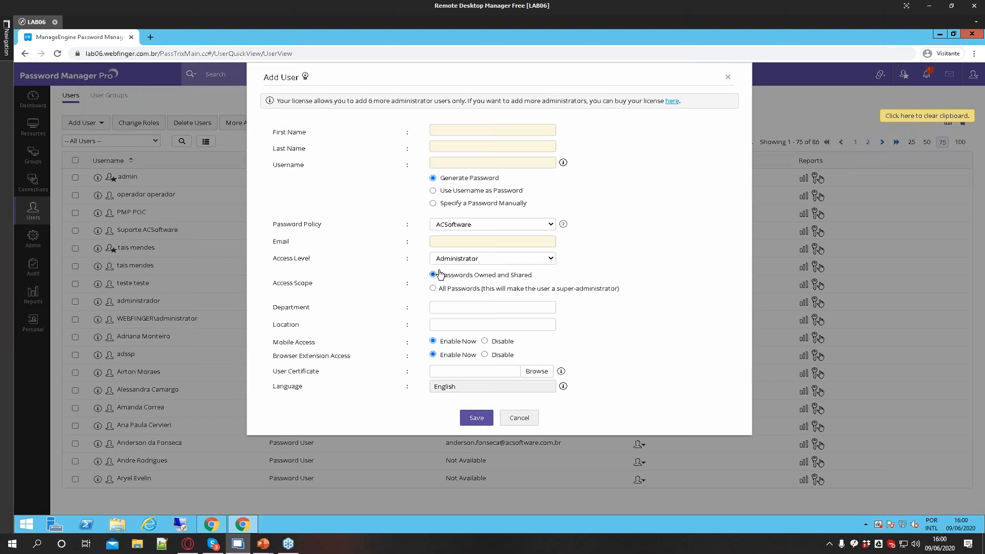
{"action": "left_click_drag", "start_coordinate": [434, 288], "coordinate": [470, 289]}
{"action": "left_click", "coordinate": [519, 418]}
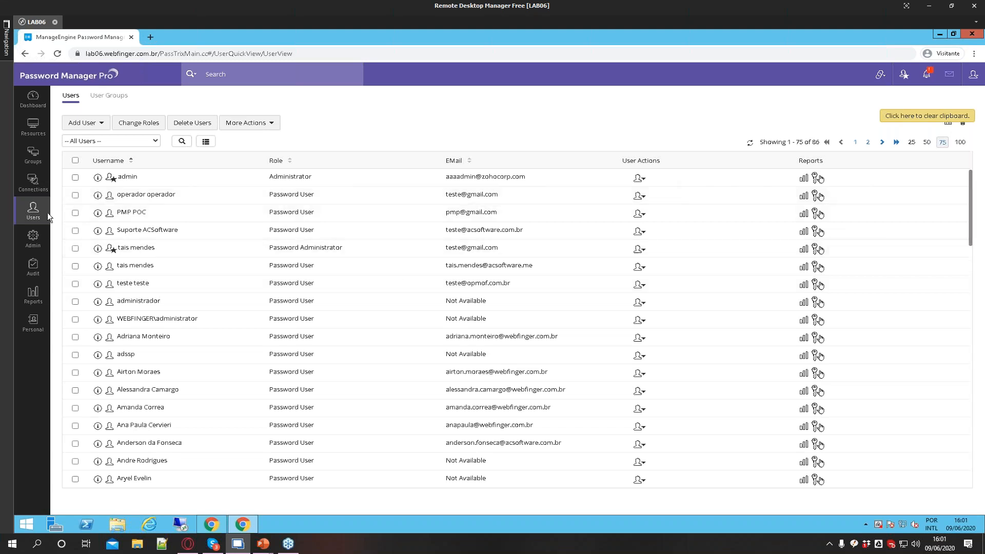
Open Resource Groups and toggle the selection of the DisabledUsers@WEBFINGER group and of all groups
{"action": "left_click", "coordinate": [32, 156]}
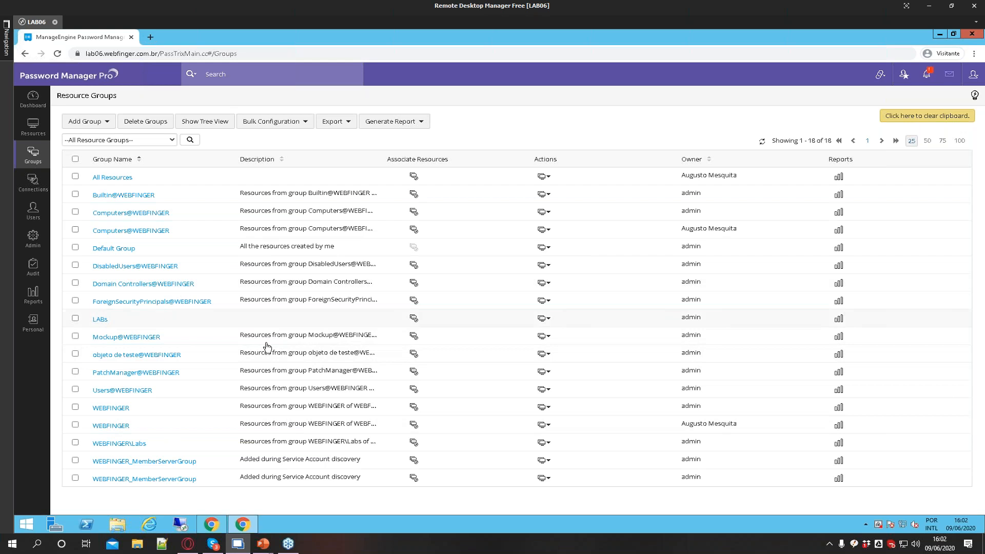
{"action": "left_click_drag", "start_coordinate": [197, 292], "coordinate": [91, 291]}
{"action": "left_click_drag", "start_coordinate": [179, 270], "coordinate": [90, 272]}
{"action": "left_click", "coordinate": [76, 284]}
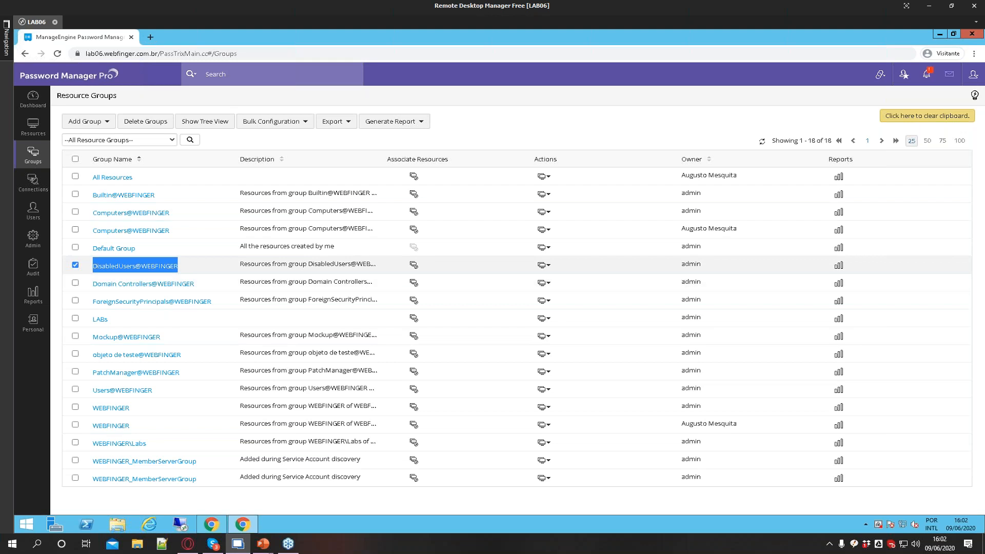
{"action": "left_click", "coordinate": [75, 265]}
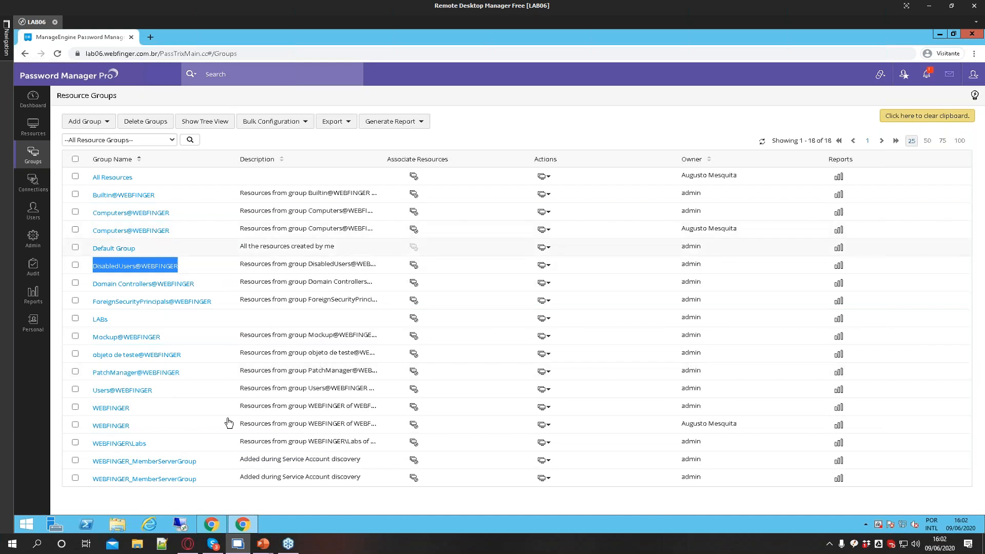
{"action": "left_click", "coordinate": [74, 158]}
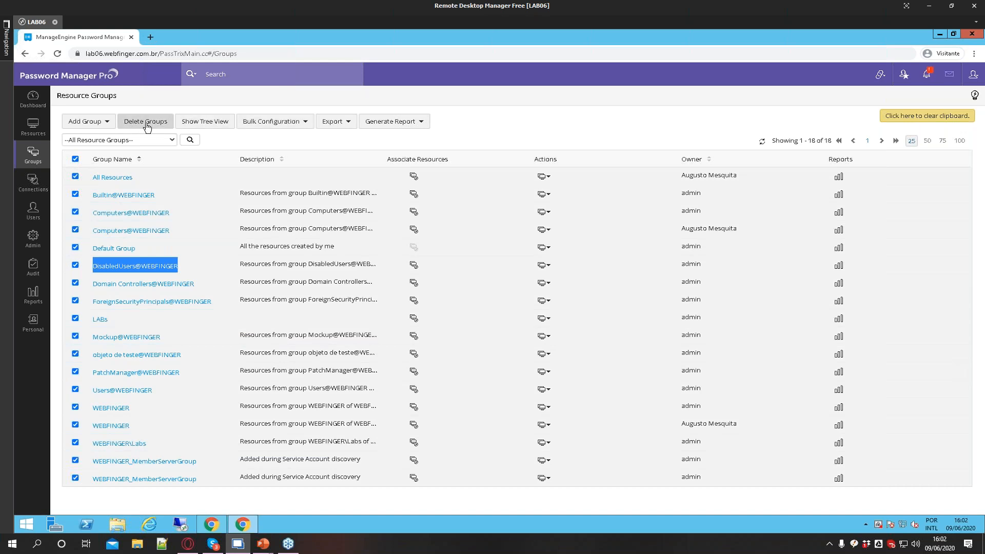
{"action": "left_click", "coordinate": [77, 159]}
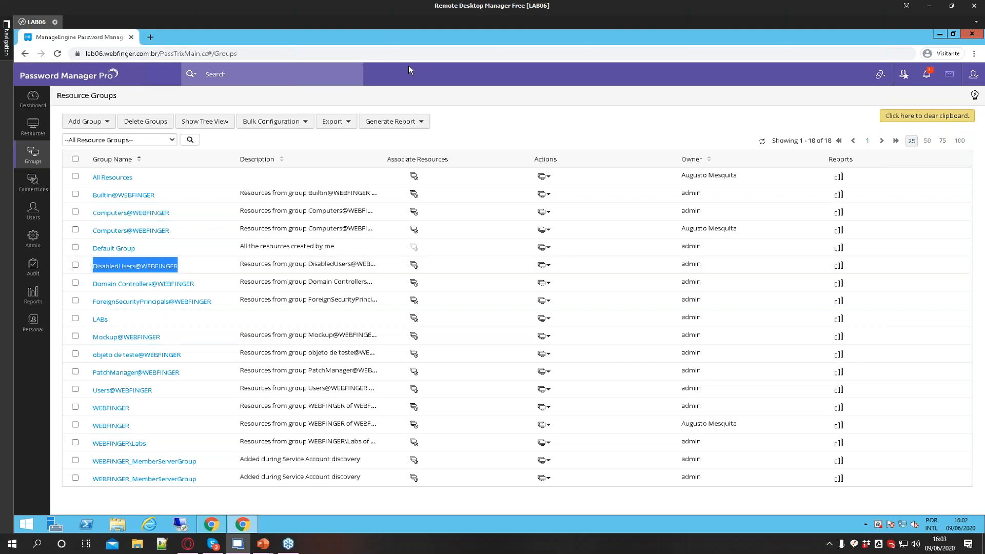
Create a static resource group named Servidor SDP-HA
{"action": "left_click", "coordinate": [105, 125]}
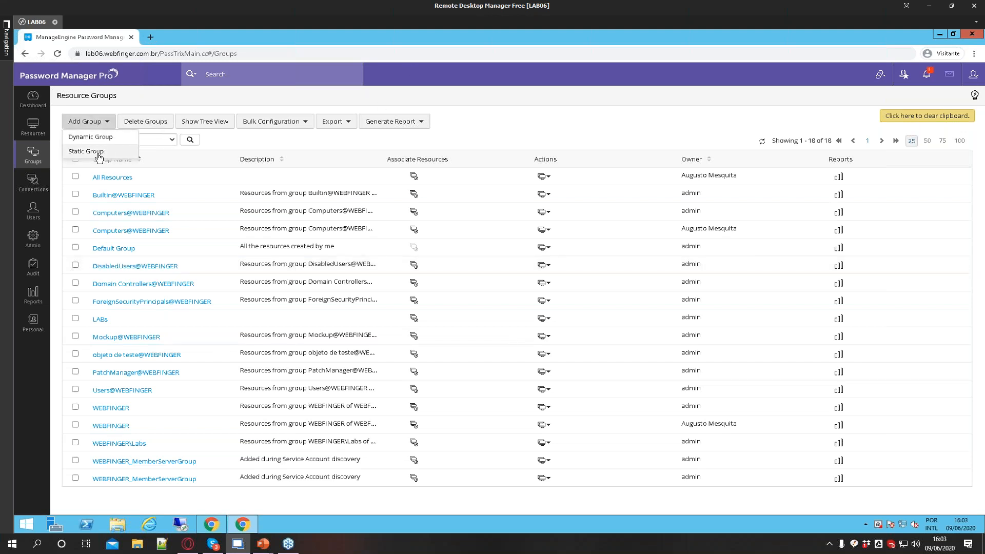
{"action": "left_click", "coordinate": [78, 152]}
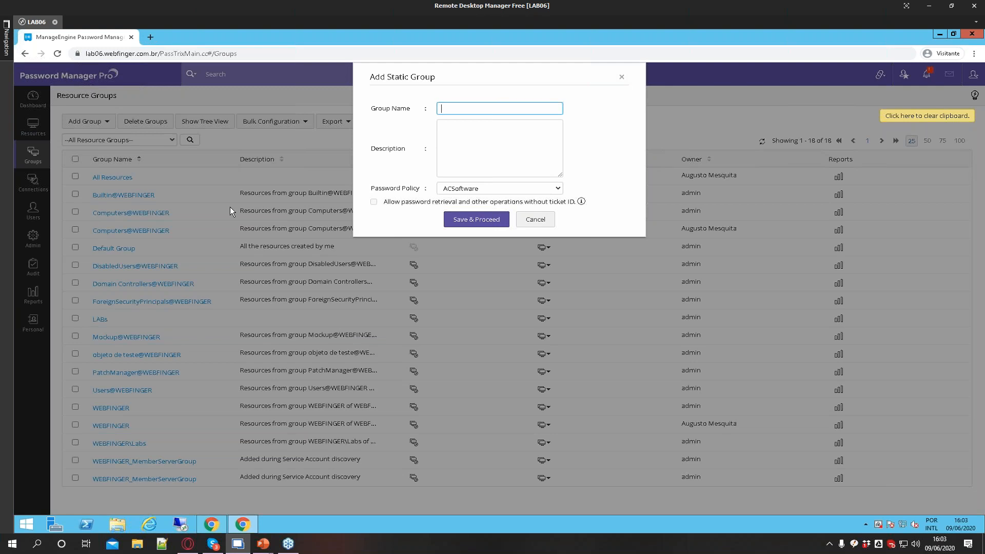
{"action": "type", "text": "Servidor SDP-HA"}
{"action": "left_click", "coordinate": [476, 220]}
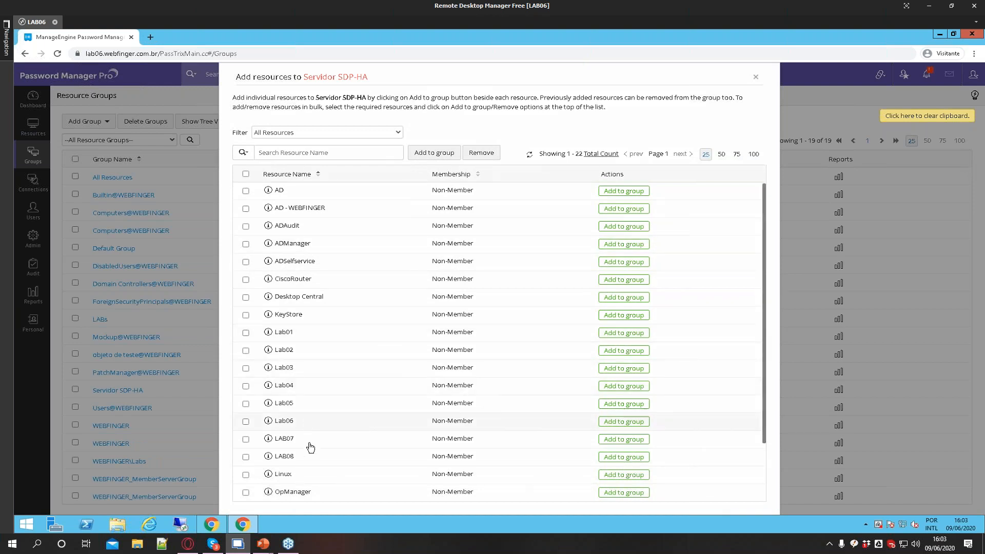
Add the SERVICEDESK and LAB07 resources to the Servidor SDP-HA group and close the resource list
{"action": "scroll", "coordinate": [312, 449], "scroll_direction": "down", "scroll_amount": 3}
{"action": "left_click", "coordinate": [605, 461]}
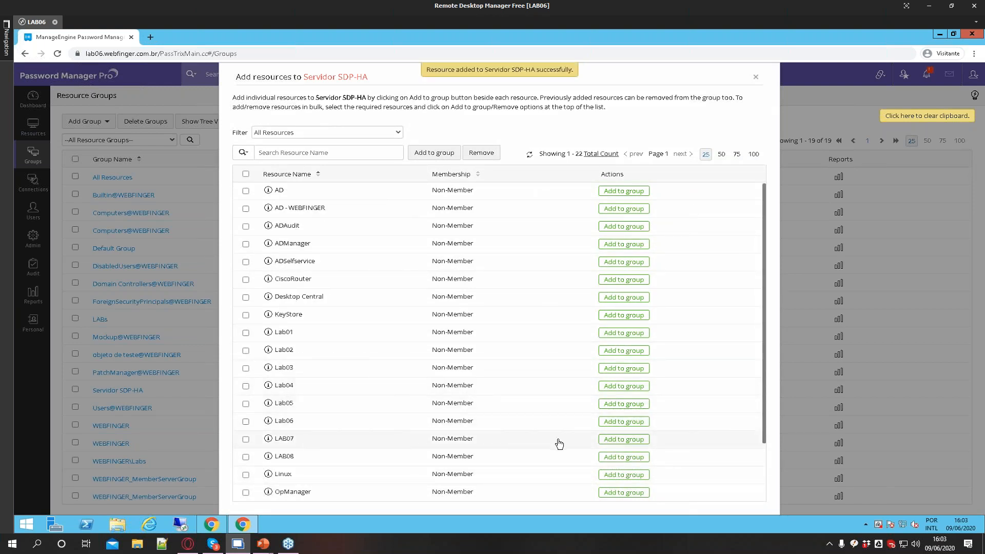
{"action": "left_click", "coordinate": [615, 439]}
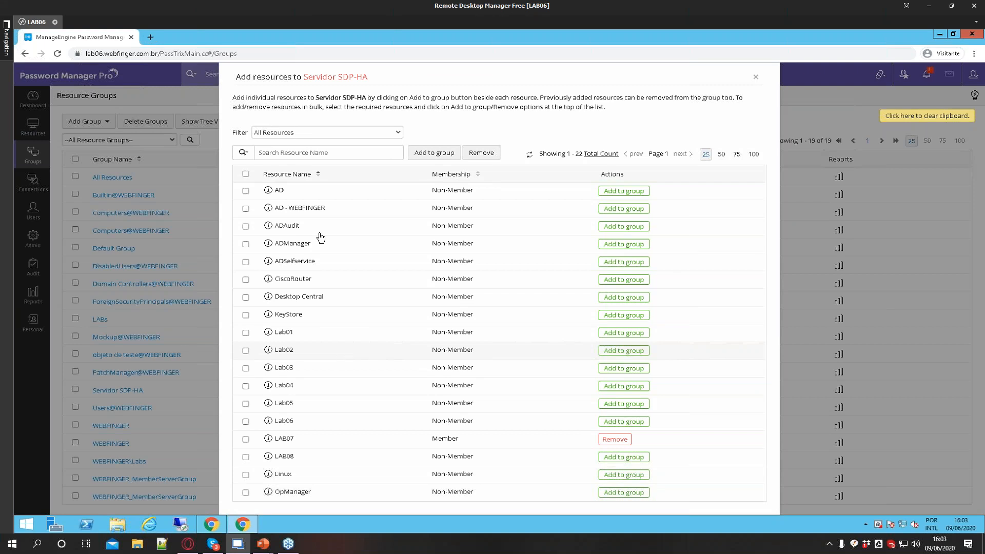
{"action": "left_click", "coordinate": [755, 79]}
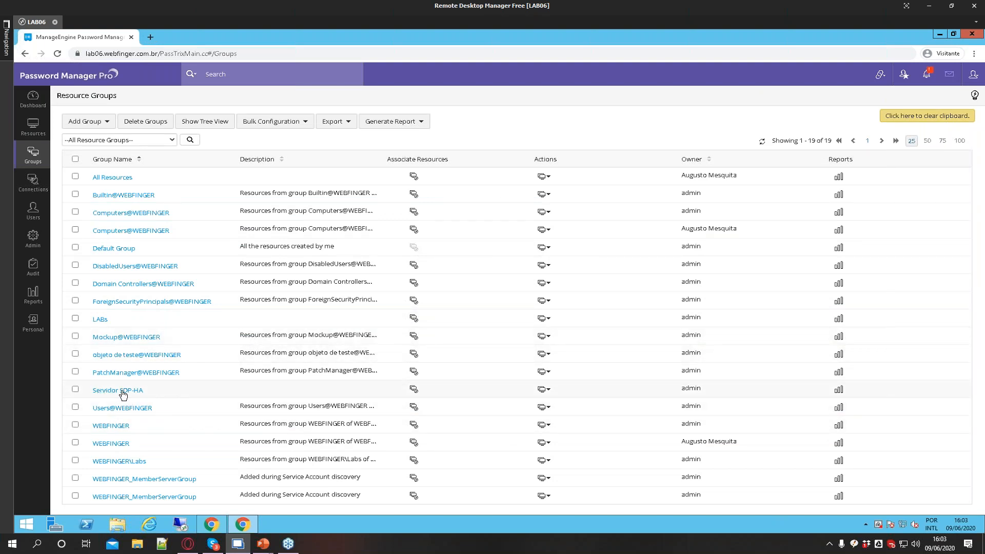
Reopen the Servidor SDP-HA group's resource association list to review its members, then close it
{"action": "left_click", "coordinate": [414, 390]}
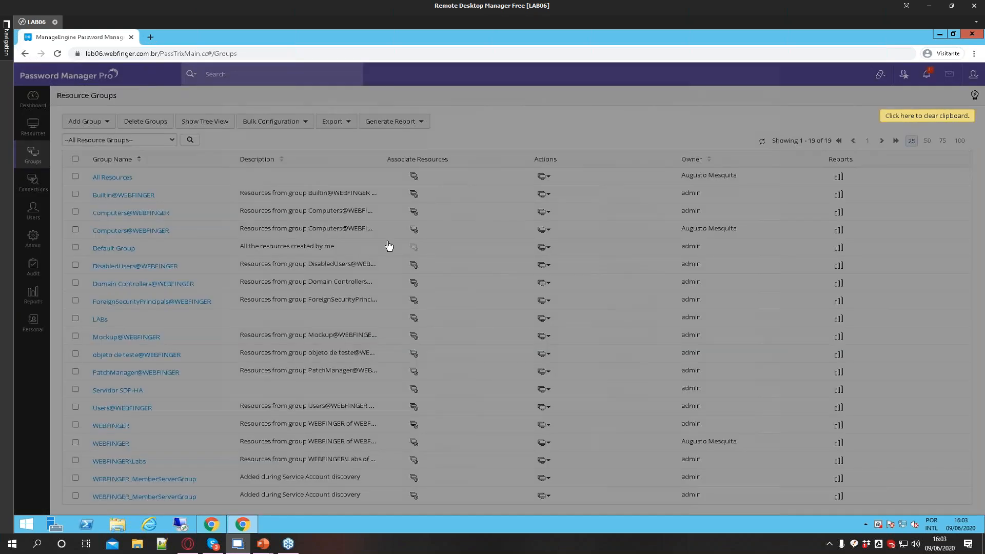
{"action": "scroll", "coordinate": [596, 397], "scroll_direction": "down", "scroll_amount": 3}
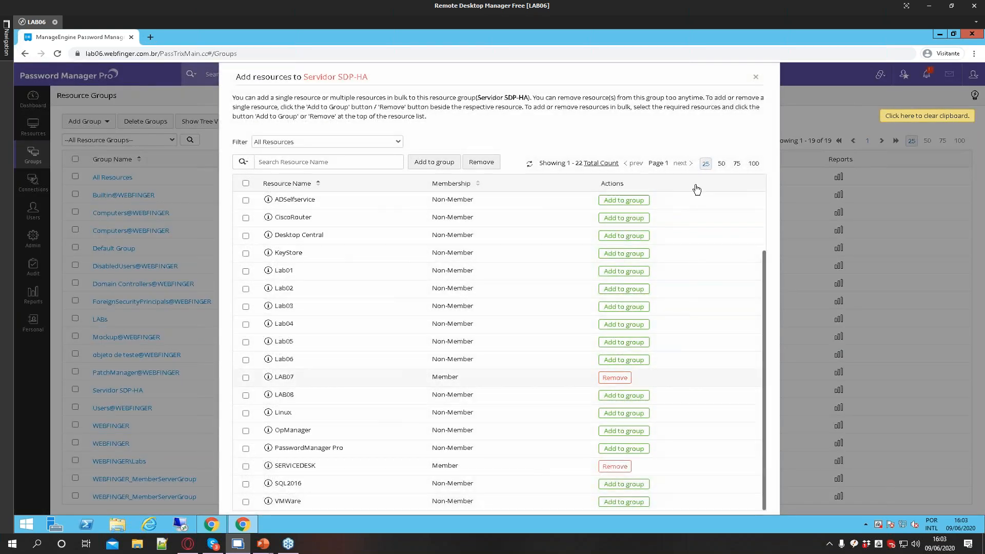
{"action": "left_click", "coordinate": [757, 78]}
Start adding a dynamic resource group named Labs Taina
{"action": "left_click", "coordinate": [98, 125]}
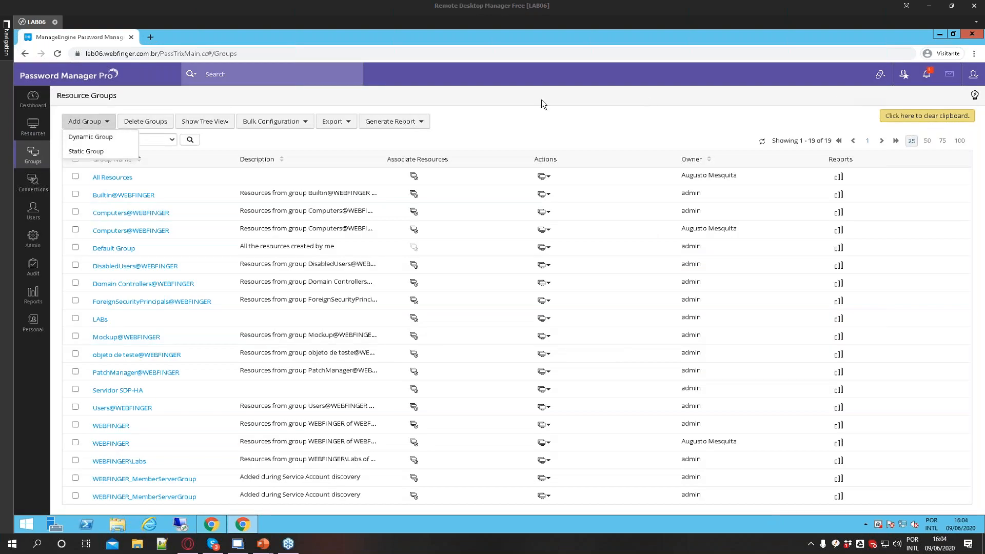
{"action": "left_click", "coordinate": [90, 136]}
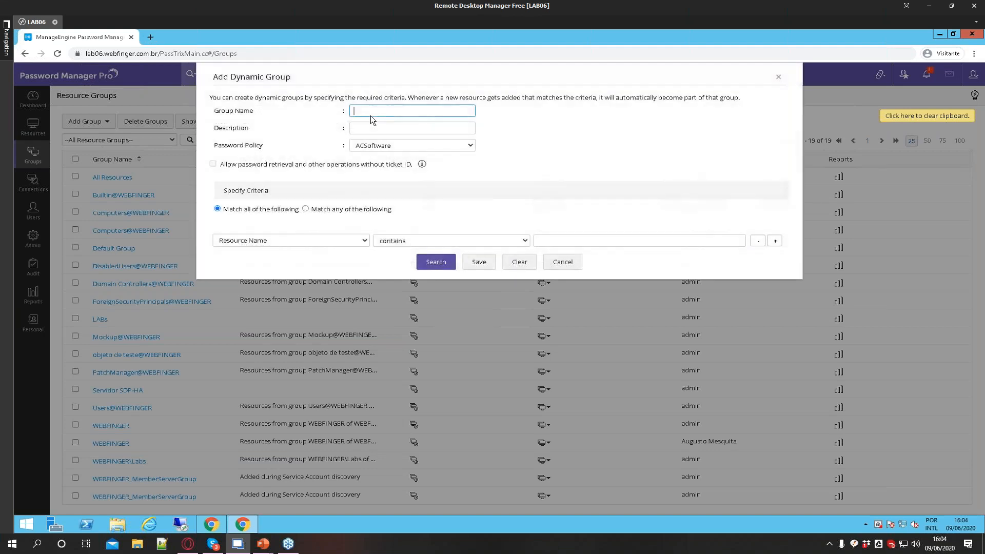
{"action": "type", "text": "Labs Tainã"}
{"action": "key", "text": "BackSpace"}
{"action": "type", "text": "a"}
Set the criterion to Resource Name starts with lab and search to preview the matching resources
{"action": "left_click", "coordinate": [279, 240]}
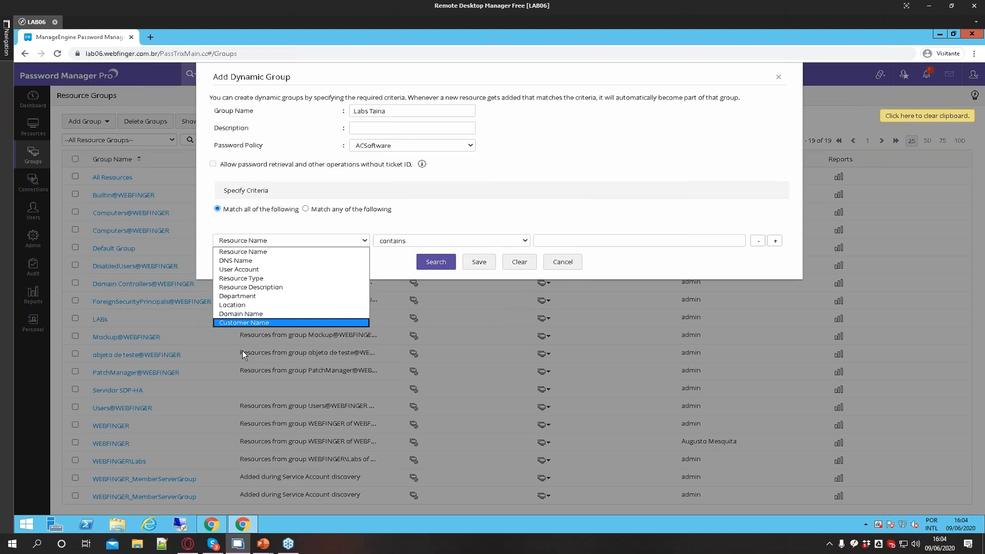
{"action": "left_click", "coordinate": [242, 251]}
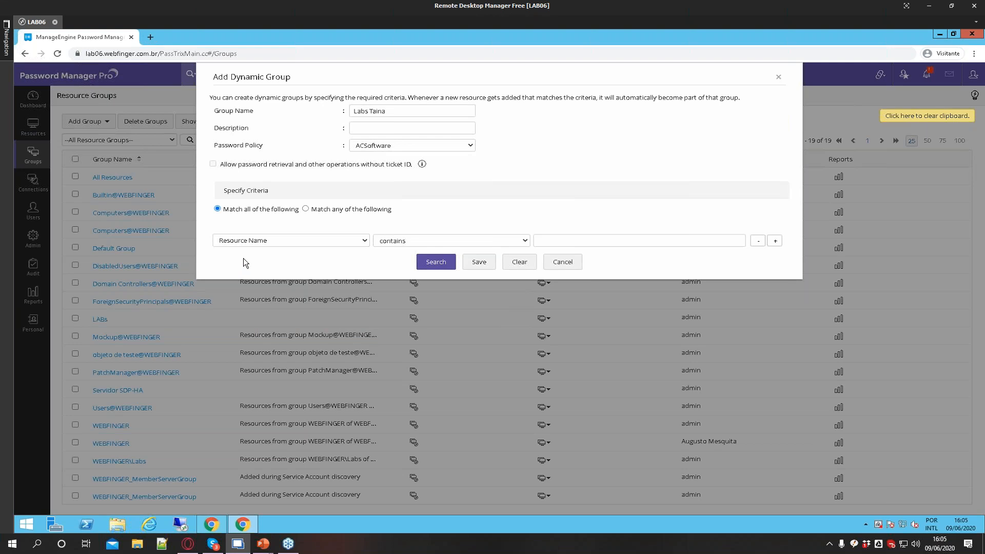
{"action": "left_click", "coordinate": [472, 244]}
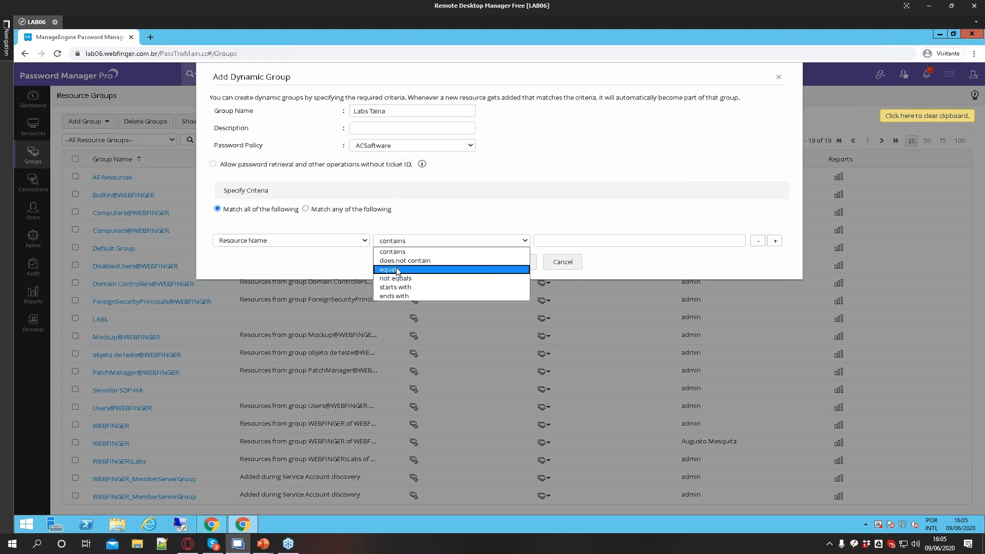
{"action": "left_click", "coordinate": [398, 251]}
{"action": "left_click", "coordinate": [396, 246]}
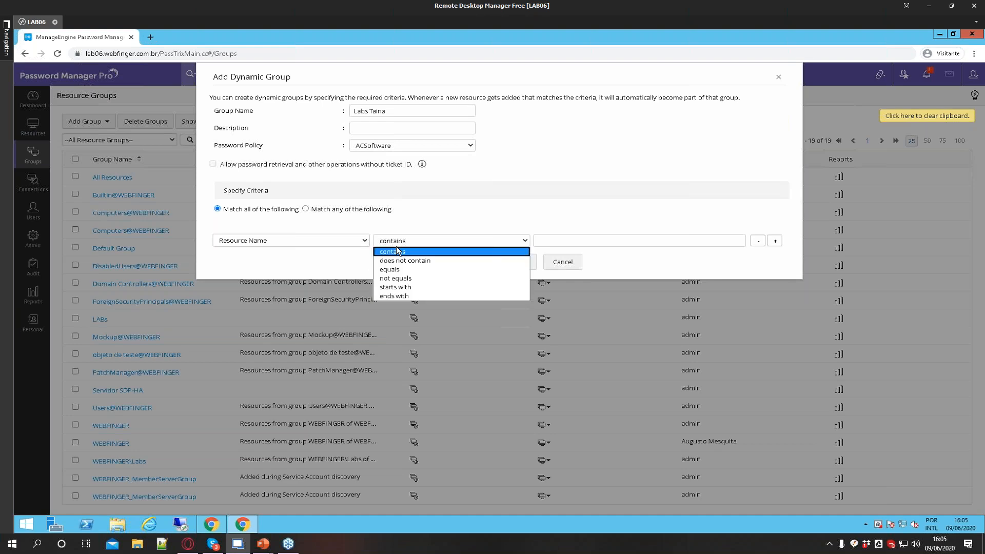
{"action": "left_click", "coordinate": [399, 286]}
{"action": "left_click", "coordinate": [557, 242]}
{"action": "type", "text": "lab"}
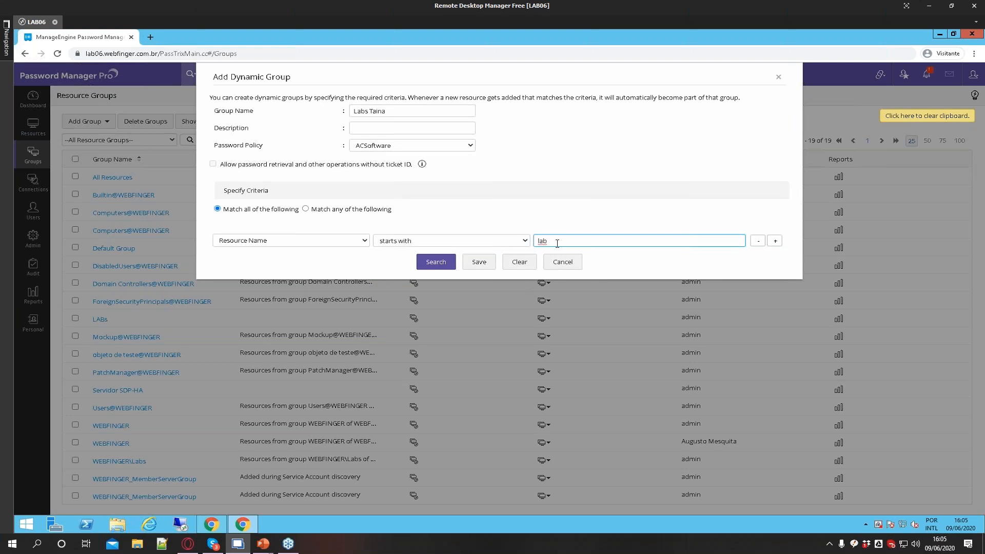
{"action": "left_click", "coordinate": [437, 262]}
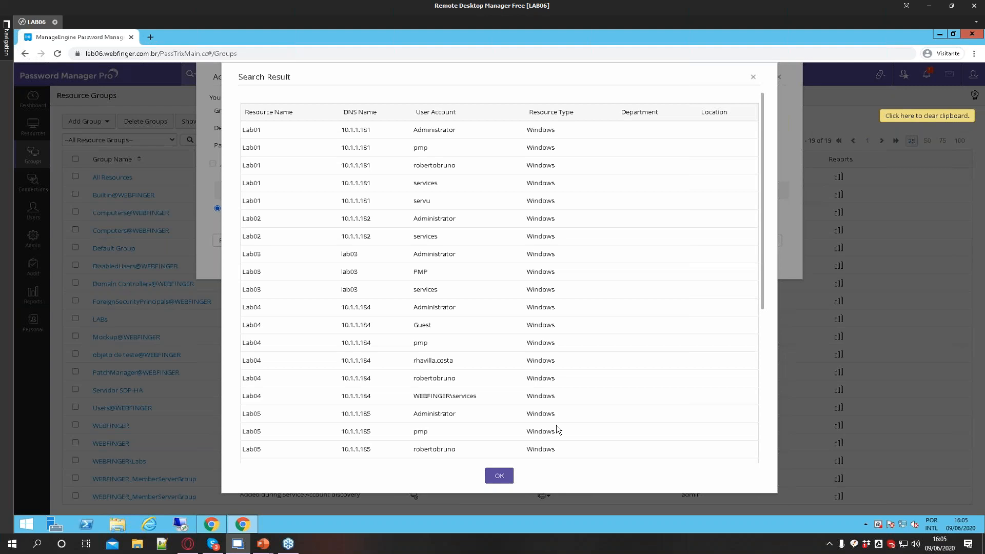
{"action": "left_click", "coordinate": [499, 475]}
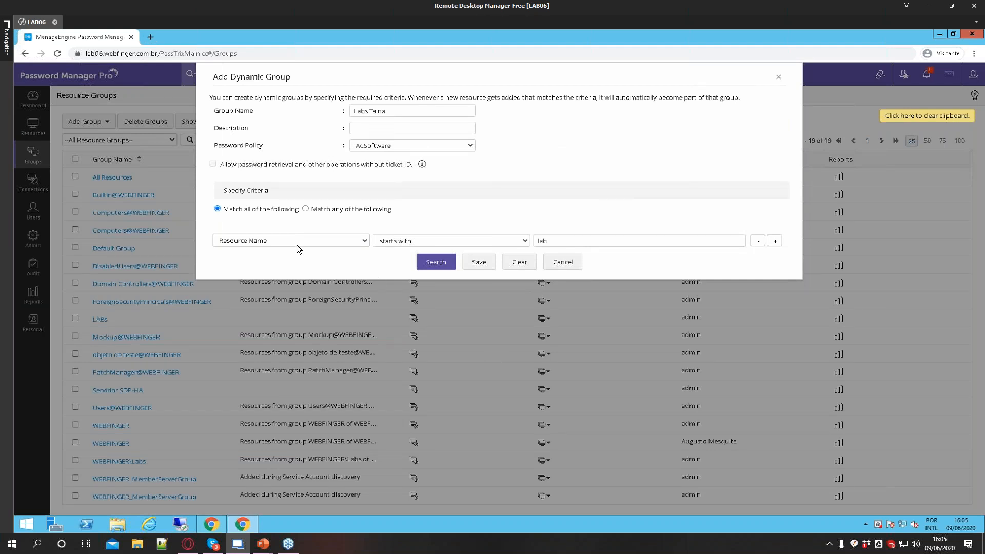
Change the criterion to User Account contains pmp and search to preview the matching resources
{"action": "left_click", "coordinate": [310, 240]}
{"action": "left_click", "coordinate": [244, 269]}
{"action": "left_click", "coordinate": [421, 240]}
{"action": "left_click", "coordinate": [451, 251]}
{"action": "double_click", "coordinate": [541, 241]}
{"action": "type", "text": "pmp"}
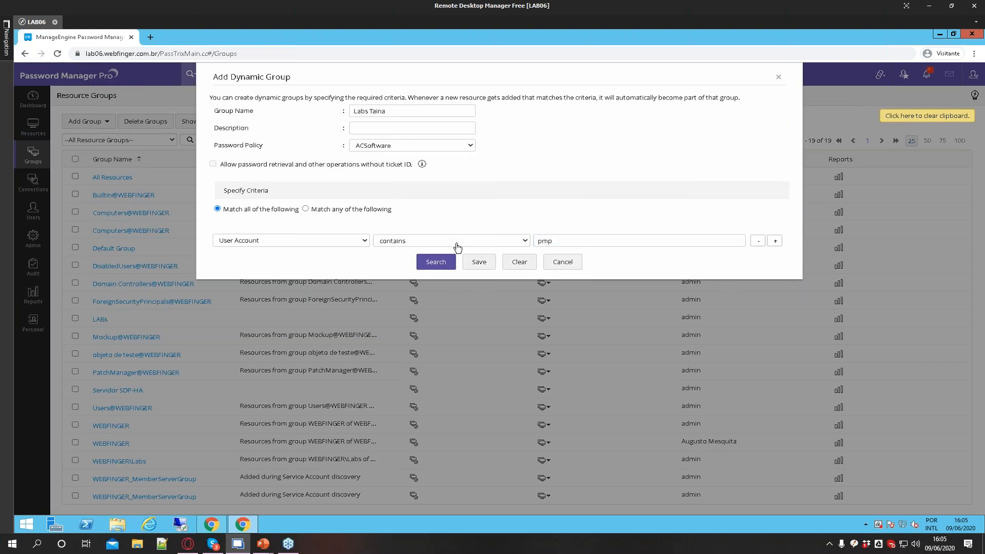
{"action": "left_click", "coordinate": [436, 262]}
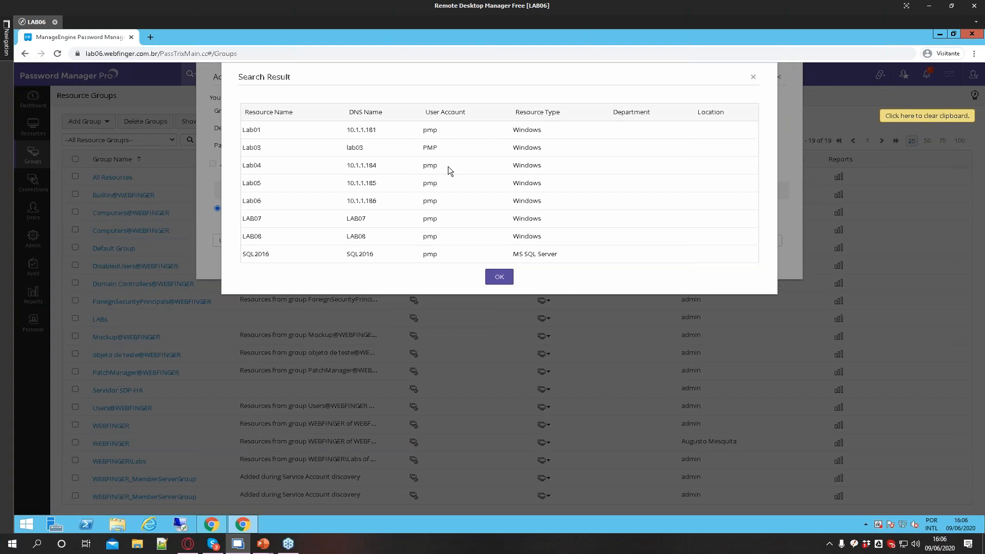
{"action": "left_click", "coordinate": [493, 276]}
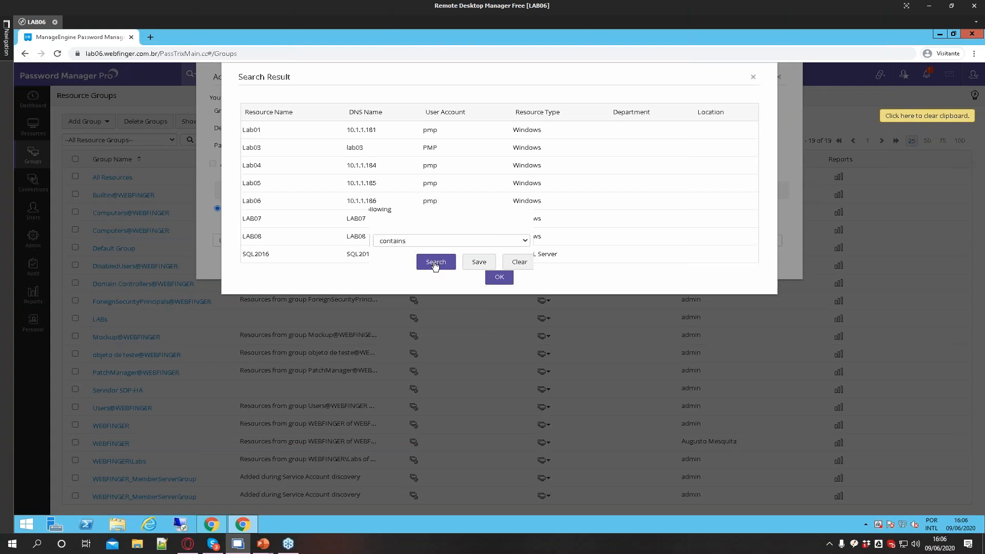
{"action": "left_click", "coordinate": [436, 263]}
{"action": "left_click", "coordinate": [495, 277]}
Rename the dynamic group to PMP Taina and save it
{"action": "mouse_move", "coordinate": [354, 111]}
{"action": "left_mouse_down"}
{"action": "mouse_move", "coordinate": [392, 113]}
{"action": "mouse_move", "coordinate": [371, 117]}
{"action": "left_mouse_up"}
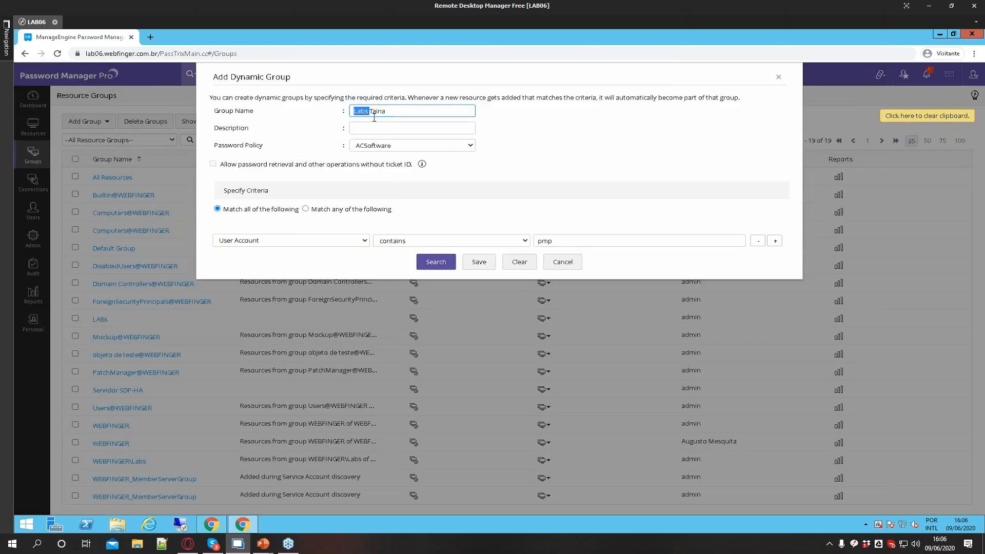
{"action": "type", "text": "PMP"}
{"action": "left_click", "coordinate": [477, 267]}
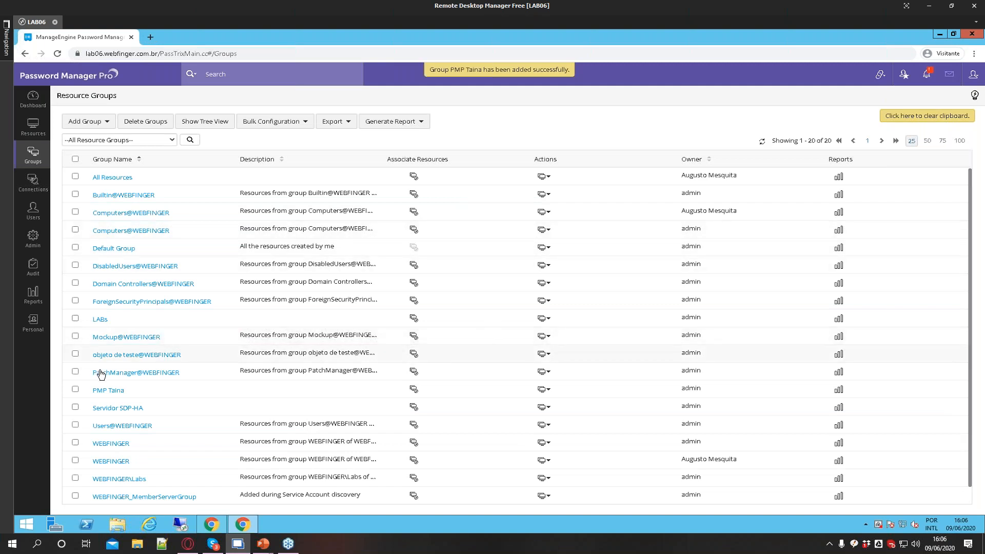
Review the PMP Taina group's resources in its details and in the Password Explorer
{"action": "left_click", "coordinate": [319, 206]}
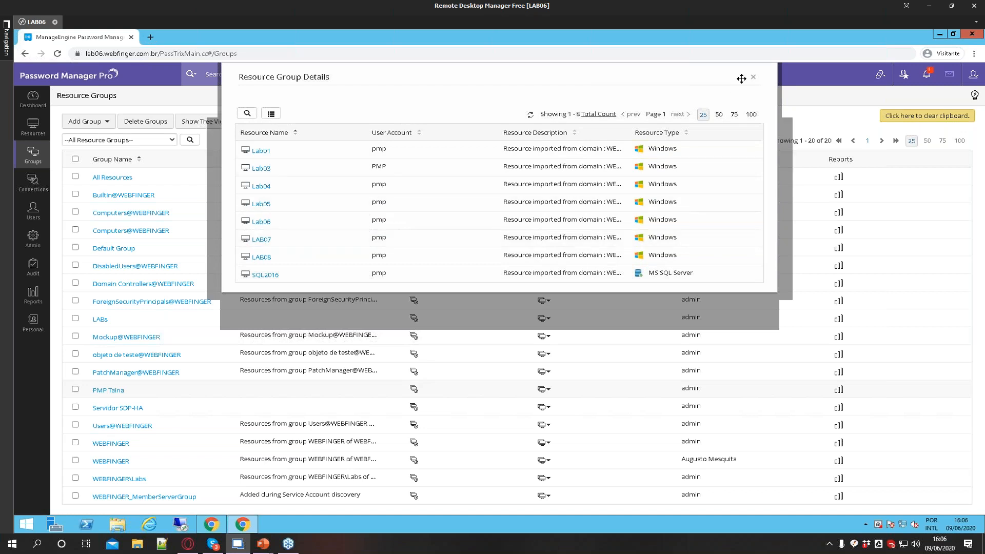
{"action": "left_click", "coordinate": [751, 78]}
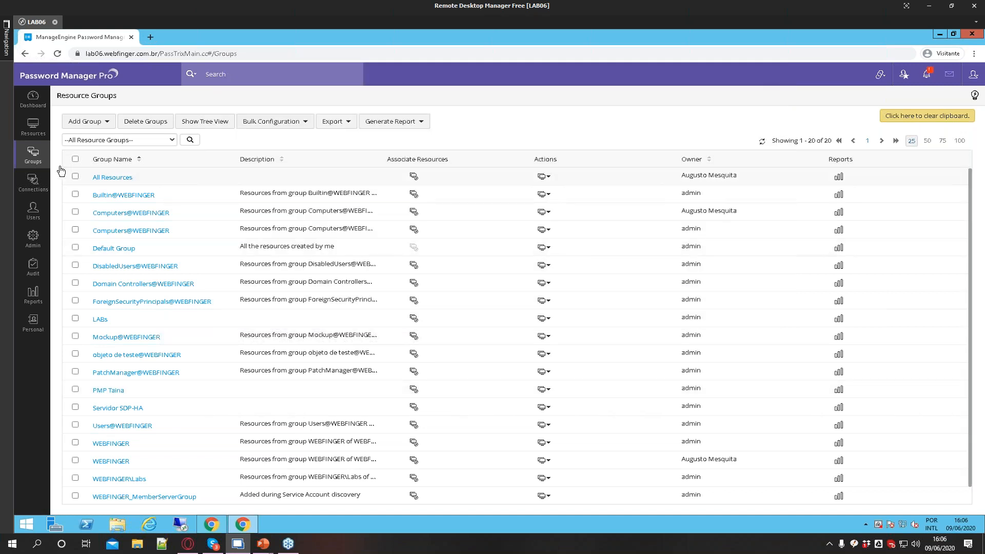
{"action": "left_click", "coordinate": [33, 130]}
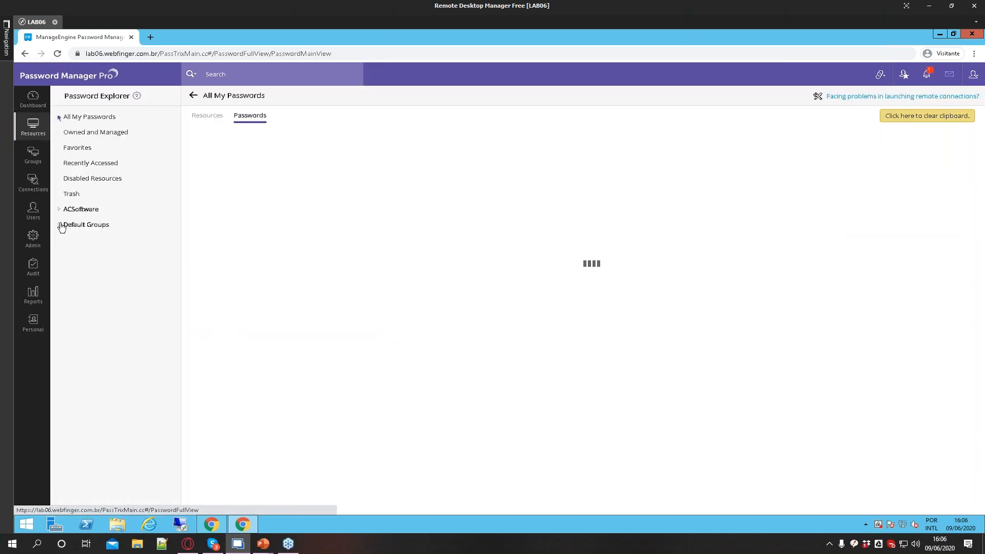
{"action": "left_click", "coordinate": [59, 209]}
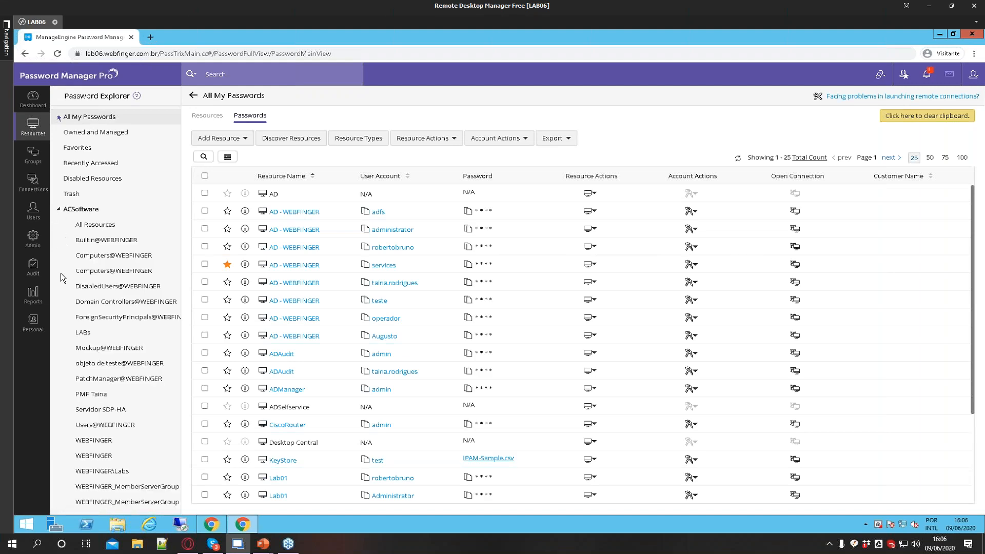
{"action": "left_click", "coordinate": [78, 394]}
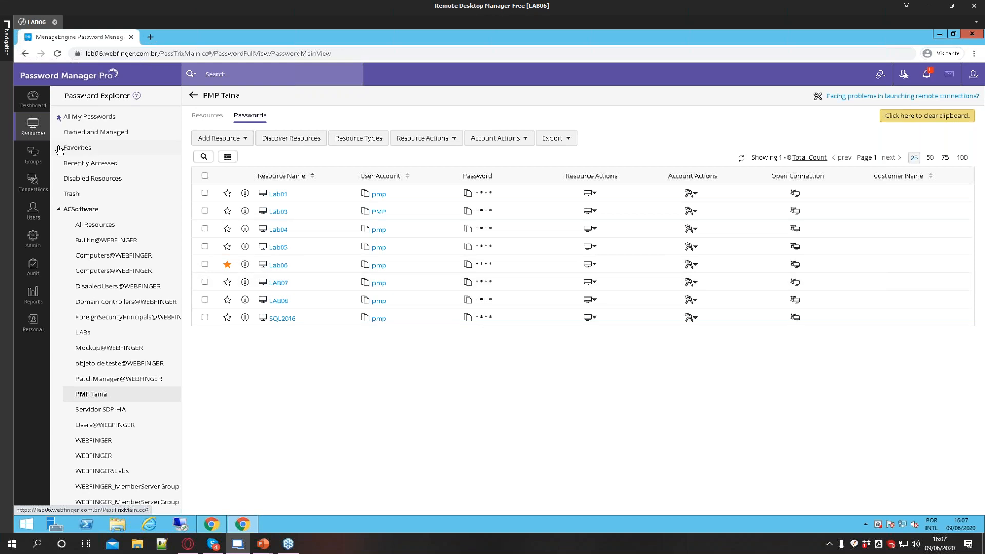
Open Perform Password Reset for the PMP Taina group, enter a common account password, and cancel
{"action": "left_click", "coordinate": [33, 155]}
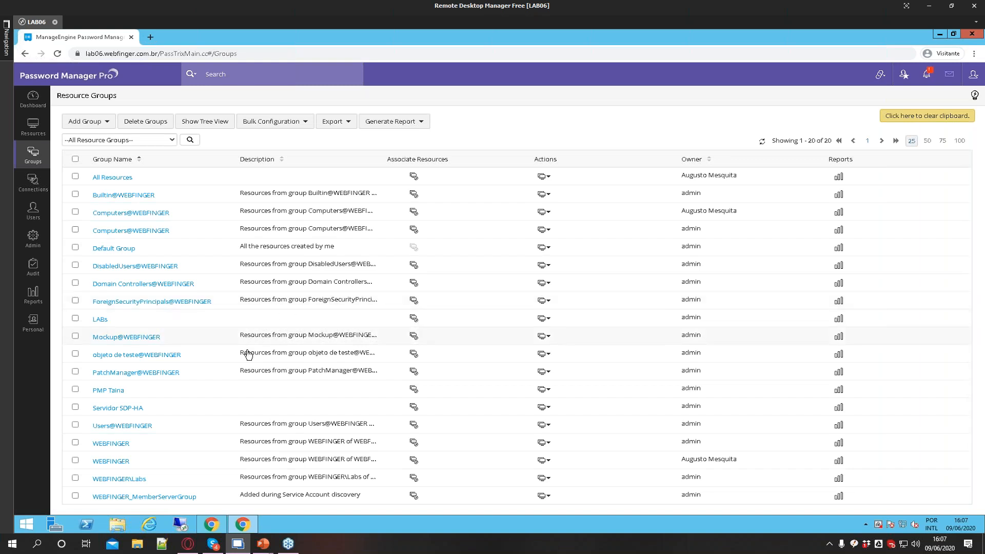
{"action": "scroll", "coordinate": [247, 350], "scroll_direction": "down", "scroll_amount": 1}
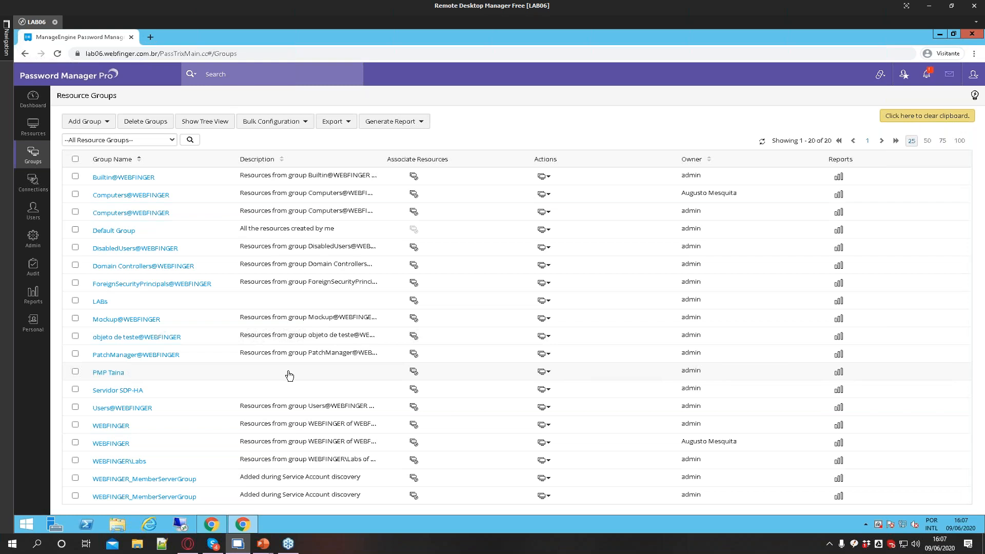
{"action": "left_click", "coordinate": [544, 372]}
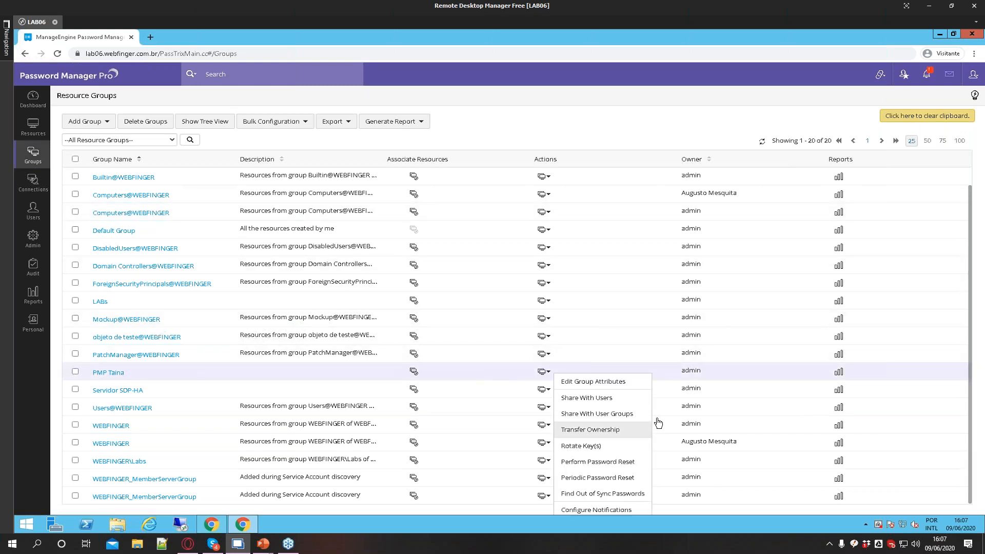
{"action": "left_click", "coordinate": [544, 194]}
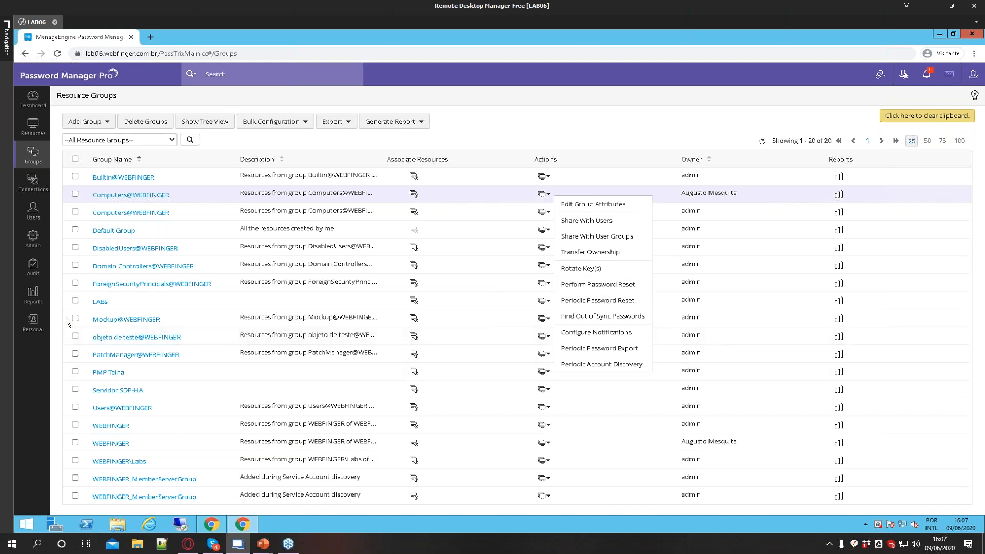
{"action": "left_click", "coordinate": [90, 305]}
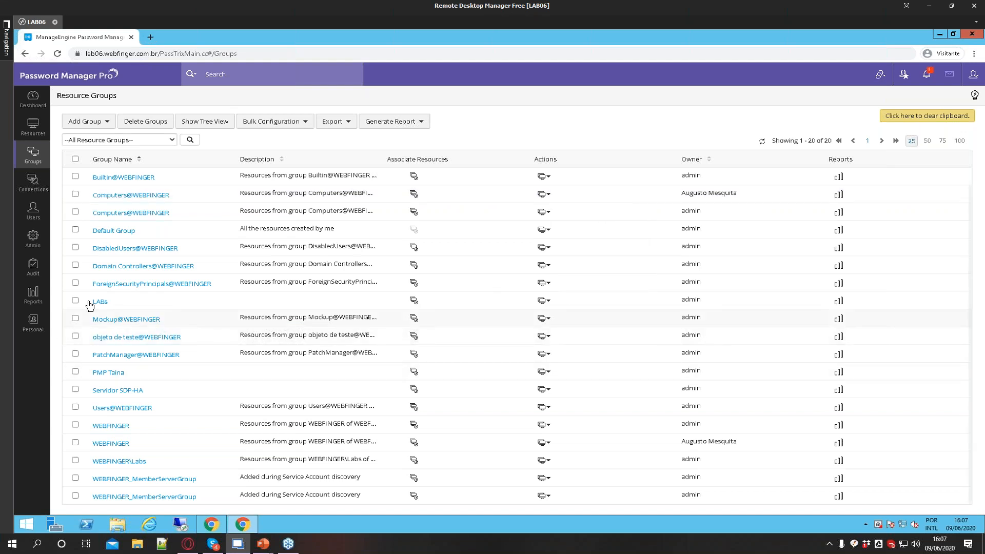
{"action": "left_click", "coordinate": [545, 373]}
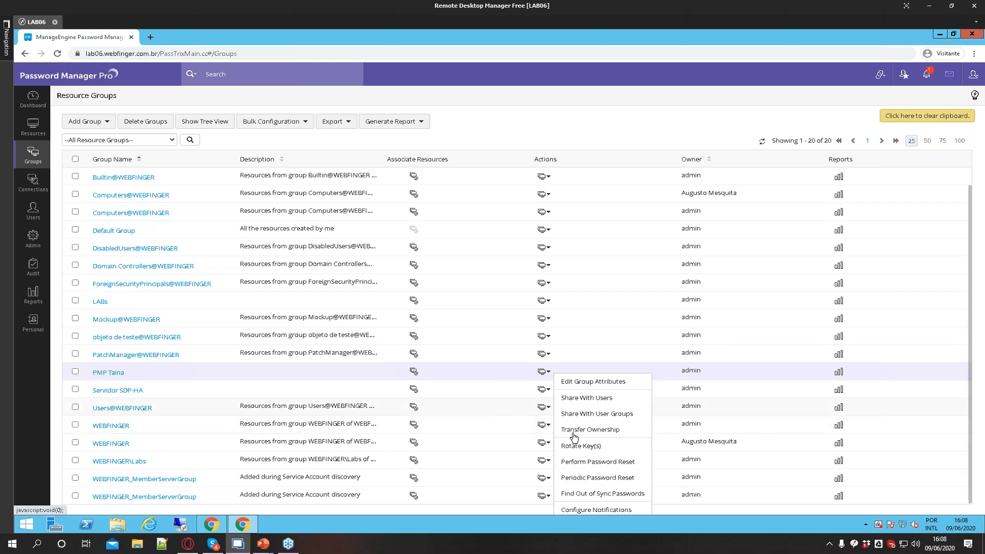
{"action": "left_click", "coordinate": [578, 461]}
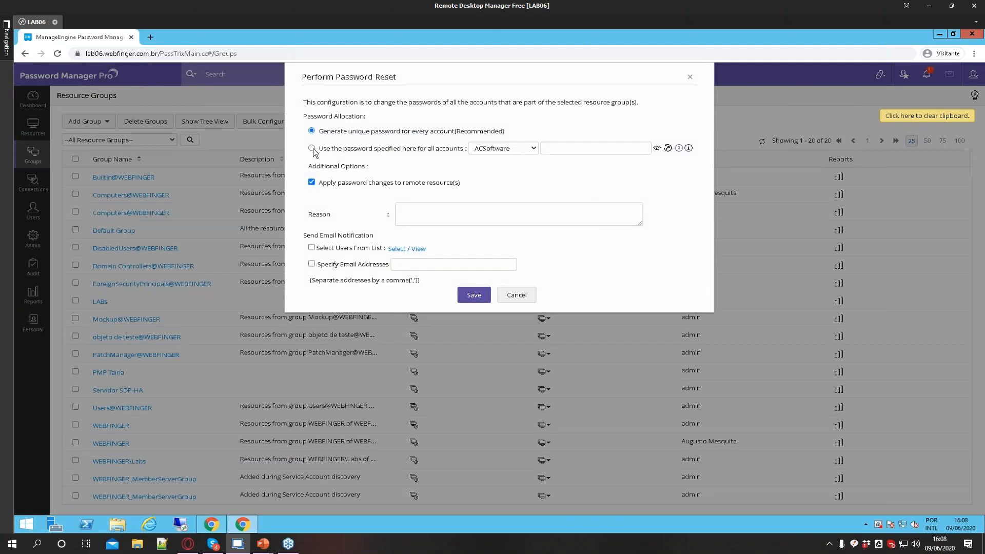
{"action": "left_click", "coordinate": [589, 152]}
{"action": "type", "text": "••••••••••"}
{"action": "left_click", "coordinate": [517, 296]}
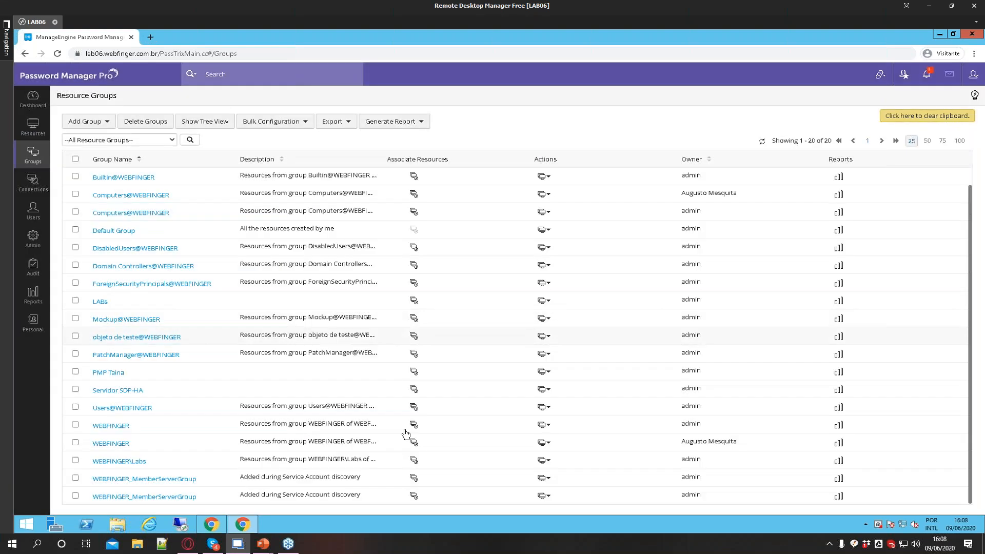
{"action": "left_click", "coordinate": [545, 372]}
{"action": "left_click", "coordinate": [544, 336]}
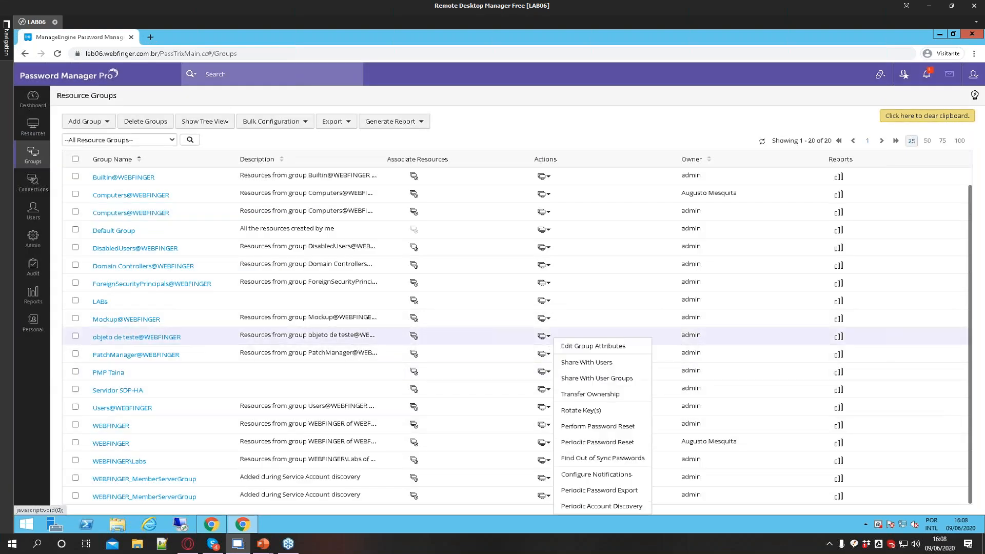
{"action": "left_click", "coordinate": [545, 318]}
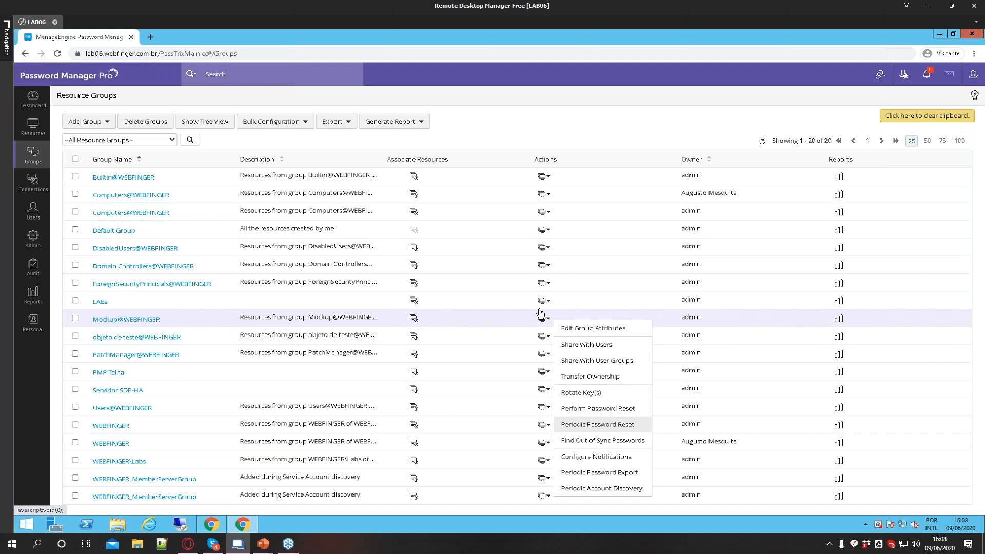
{"action": "left_click", "coordinate": [434, 203]}
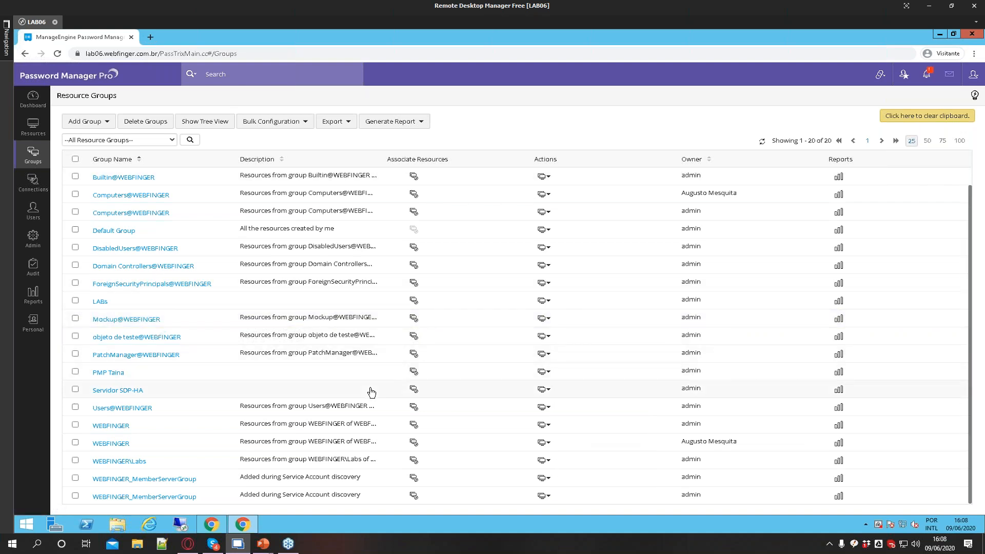
Open Periodic Password Reset for the PMP Taina group, notify 1 hour before, and add a recipient e-mail address
{"action": "left_click", "coordinate": [544, 371]}
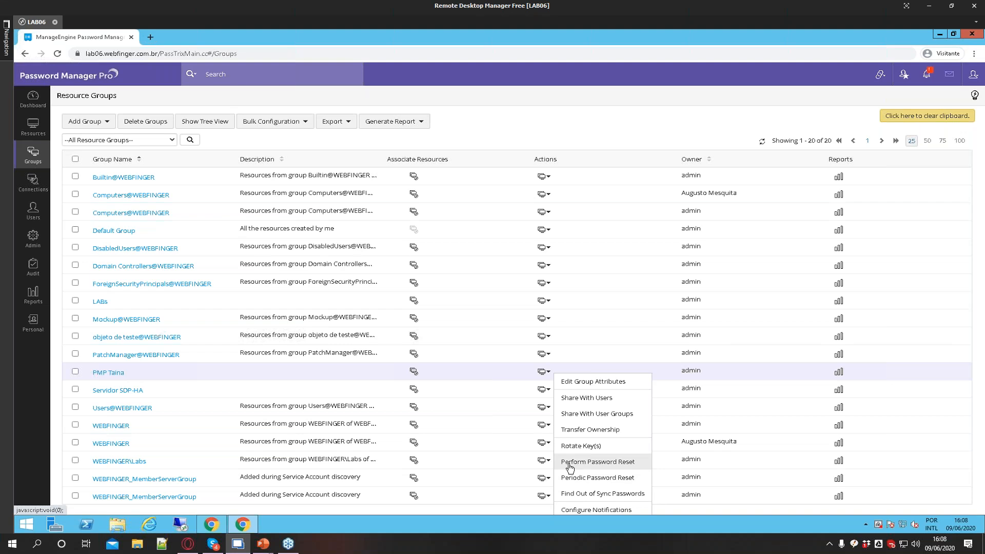
{"action": "left_click", "coordinate": [609, 480]}
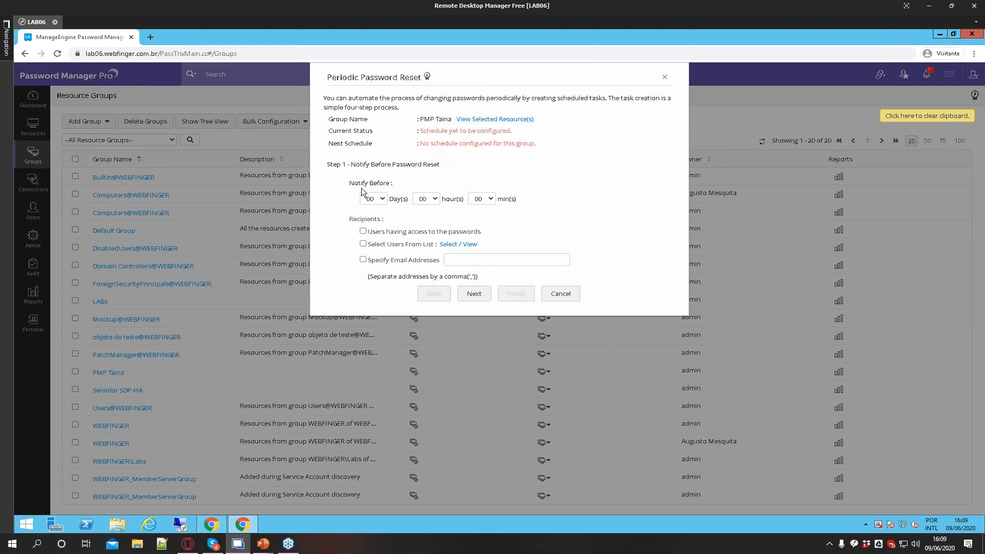
{"action": "left_click_drag", "start_coordinate": [326, 165], "coordinate": [454, 168]}
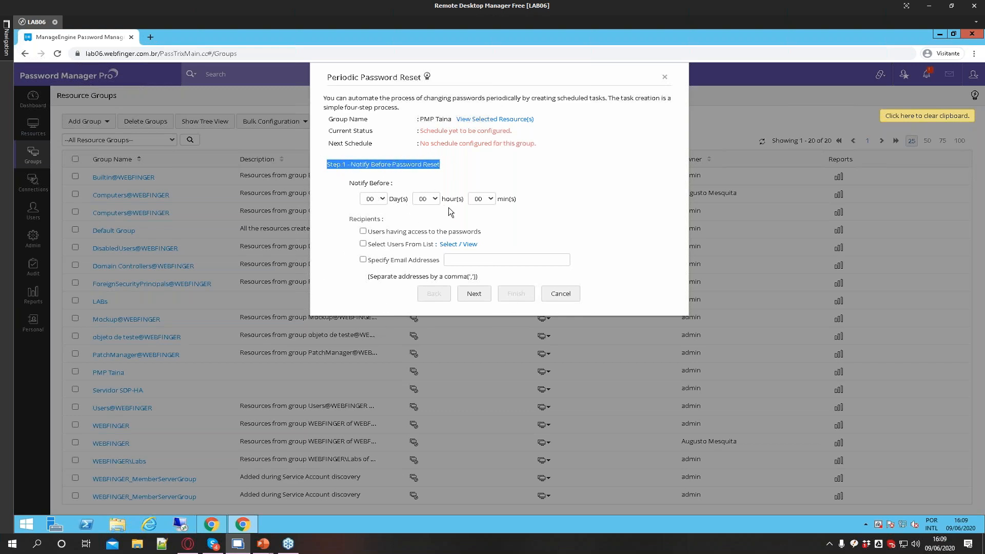
{"action": "left_click", "coordinate": [426, 198]}
{"action": "left_click", "coordinate": [428, 216]}
{"action": "left_click", "coordinate": [362, 259]}
{"action": "left_click", "coordinate": [451, 261]}
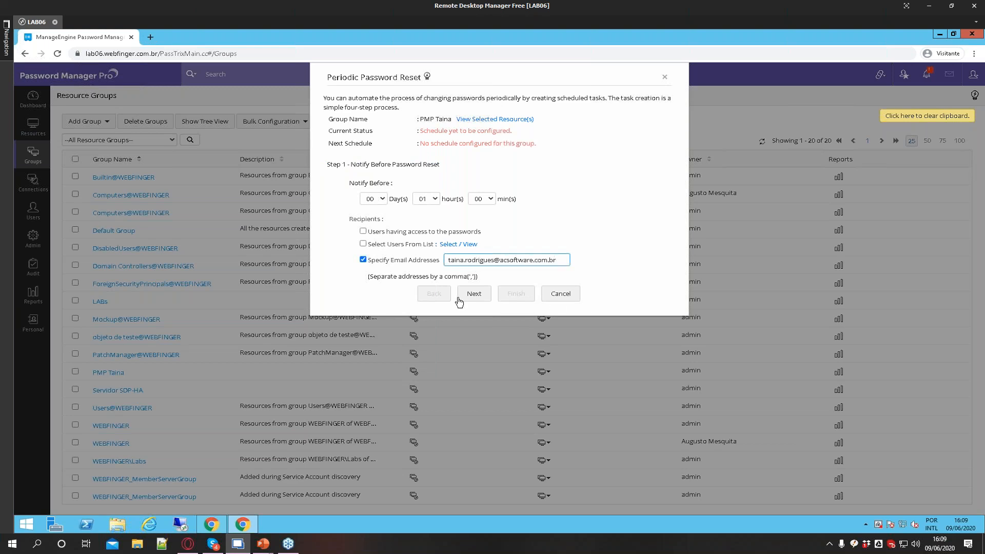
{"action": "left_click", "coordinate": [460, 299]}
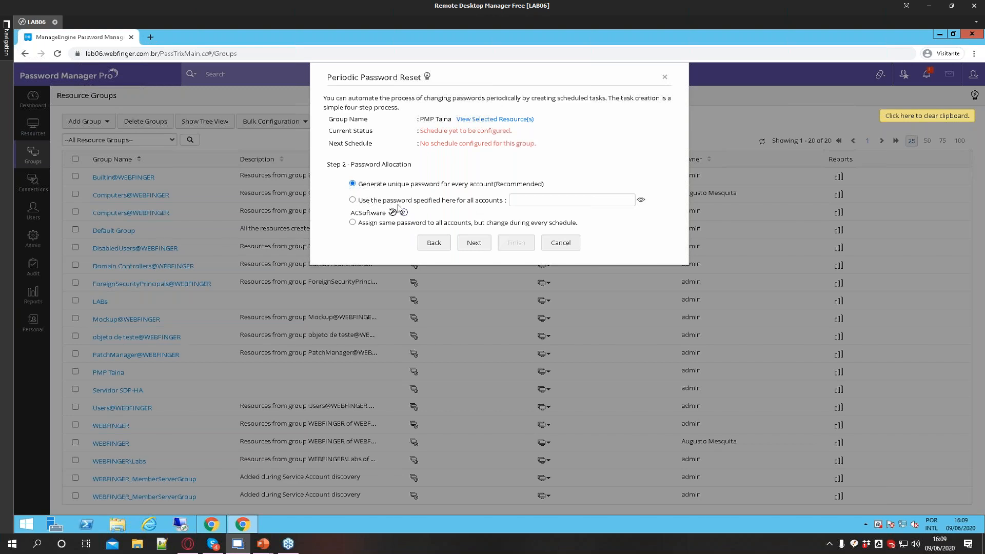
Choose to use one specified password for all accounts and enter that password
{"action": "left_click", "coordinate": [352, 200]}
{"action": "left_click", "coordinate": [545, 200]}
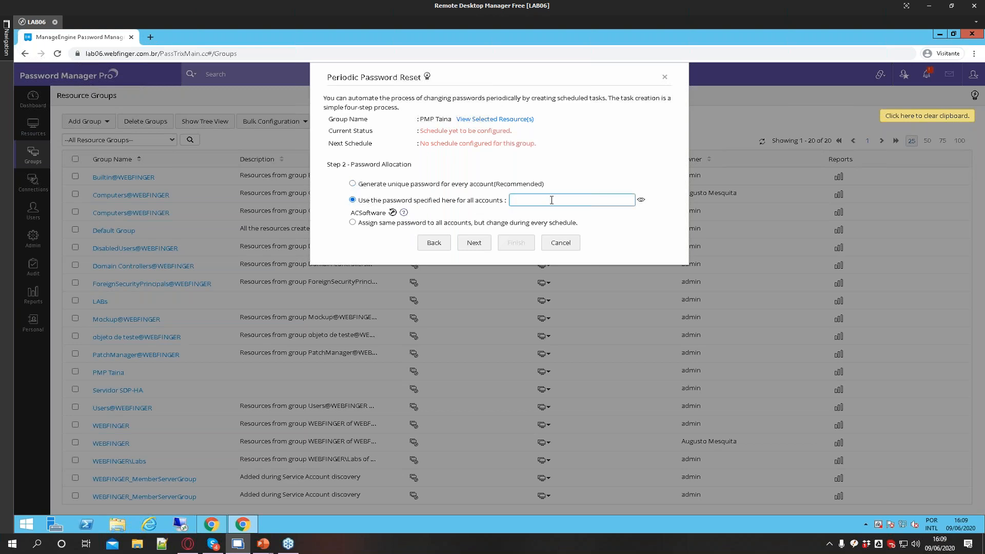
{"action": "type", "text": "********"}
{"action": "left_click", "coordinate": [473, 246]}
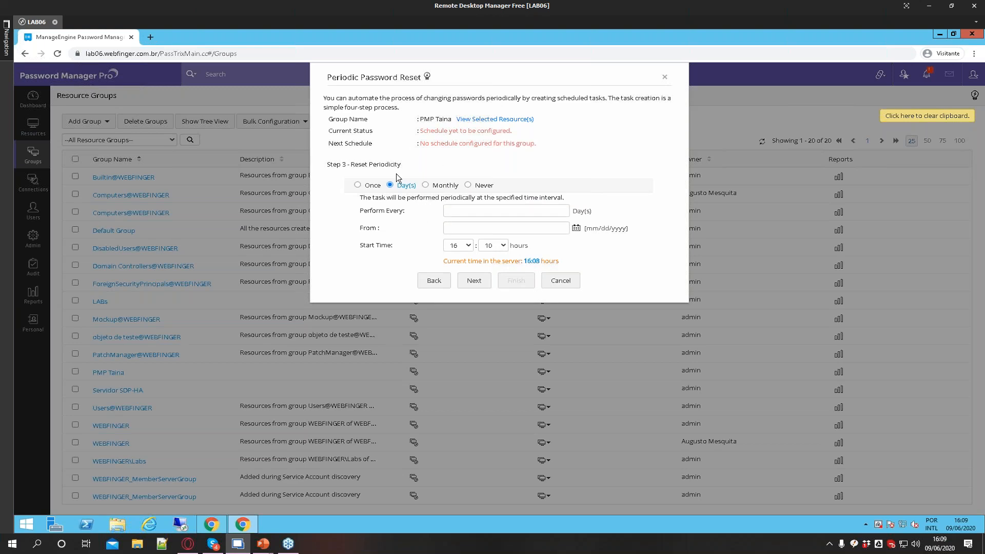
Compare the reset periodicity options and set the reset to repeat every 3 days
{"action": "left_click_drag", "start_coordinate": [365, 201], "coordinate": [427, 209]}
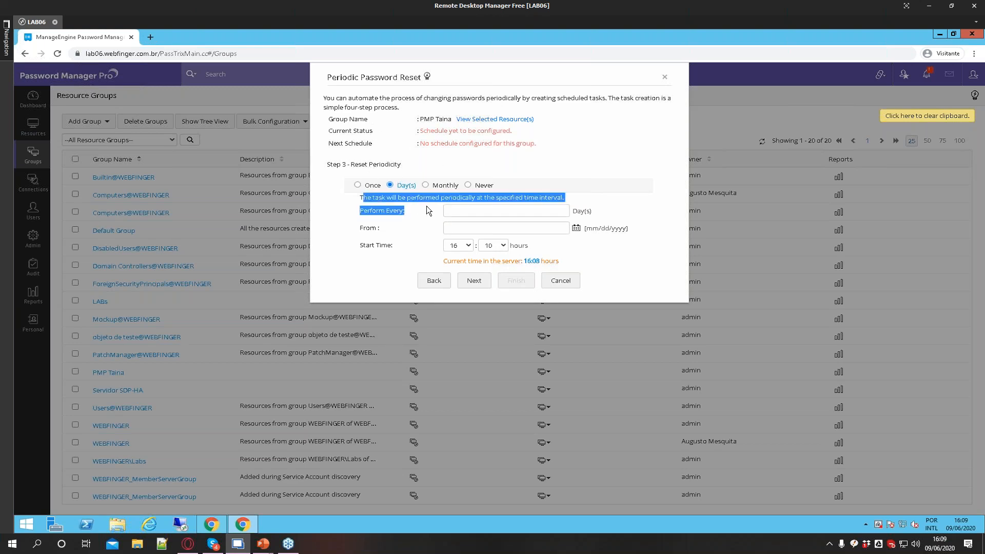
{"action": "left_click", "coordinate": [425, 185]}
{"action": "left_click", "coordinate": [468, 185]}
{"action": "left_click", "coordinate": [390, 185]}
{"action": "left_click", "coordinate": [429, 228]}
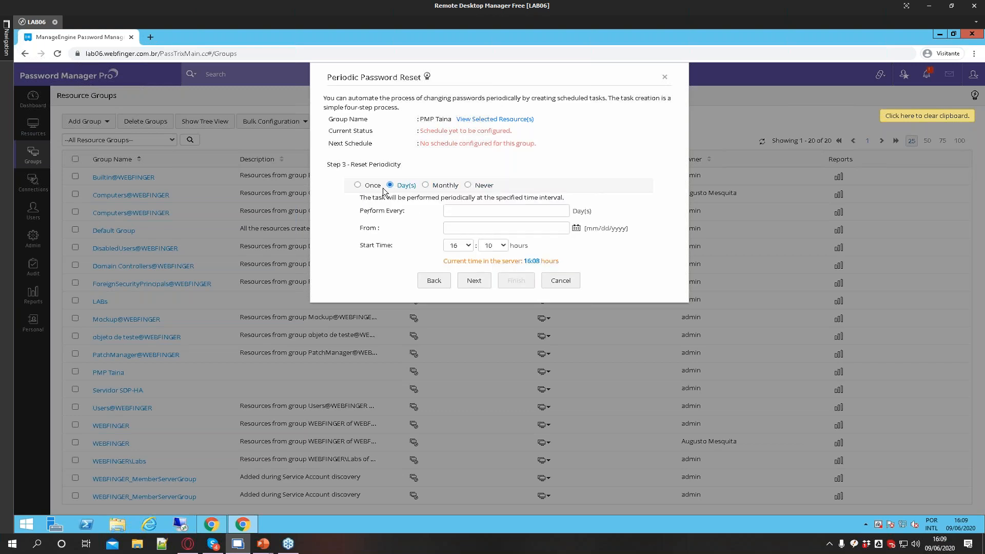
{"action": "left_click", "coordinate": [464, 208]}
{"action": "type", "text": "7"}
{"action": "type", "text": "3"}
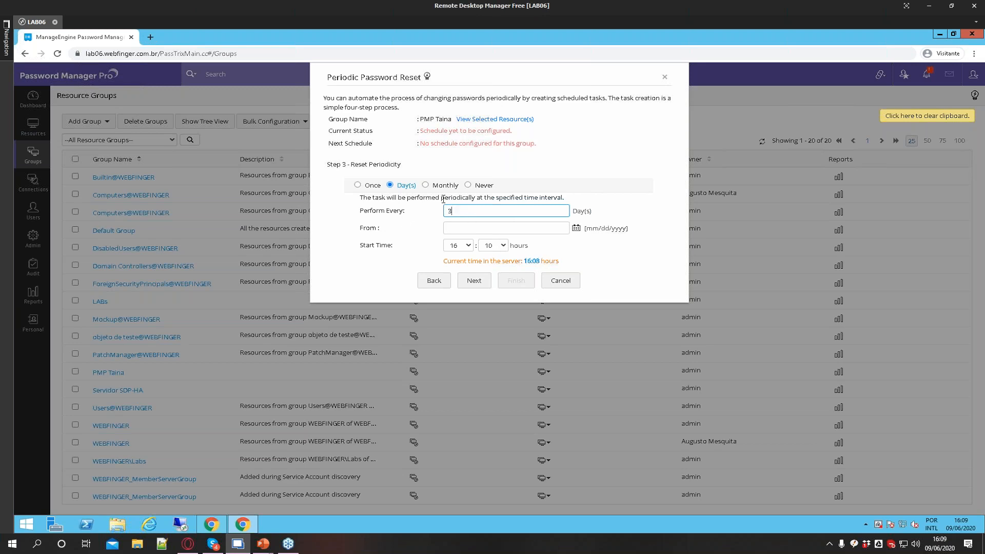
Try a monthly schedule on day 5 of every month, then return to the daily schedule
{"action": "left_click", "coordinate": [428, 187]}
{"action": "left_click", "coordinate": [460, 210]}
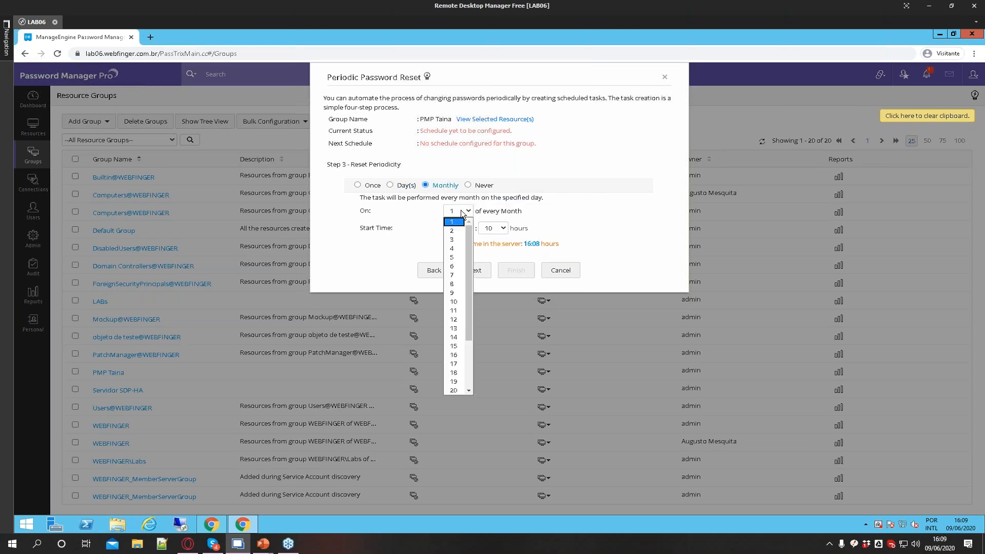
{"action": "left_click", "coordinate": [456, 257]}
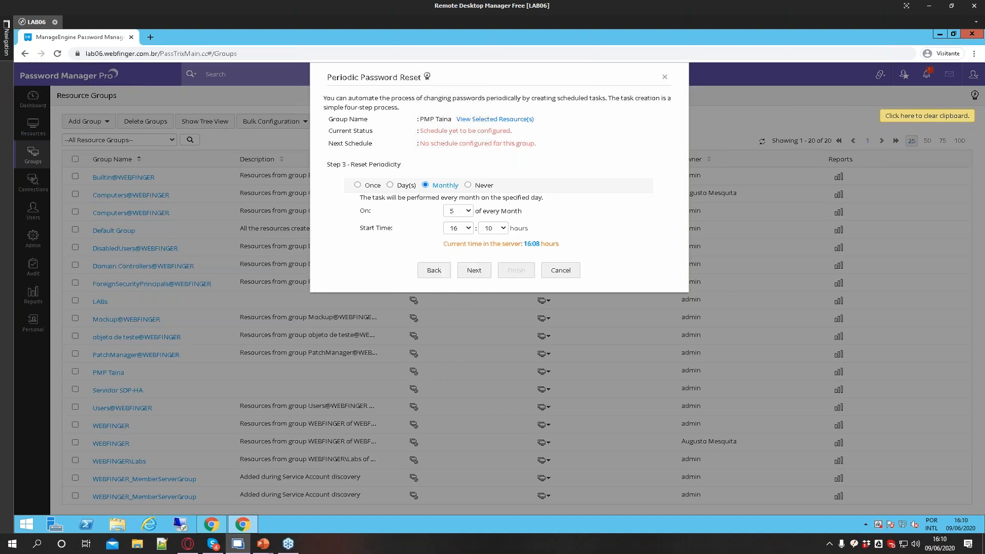
{"action": "left_click", "coordinate": [390, 185]}
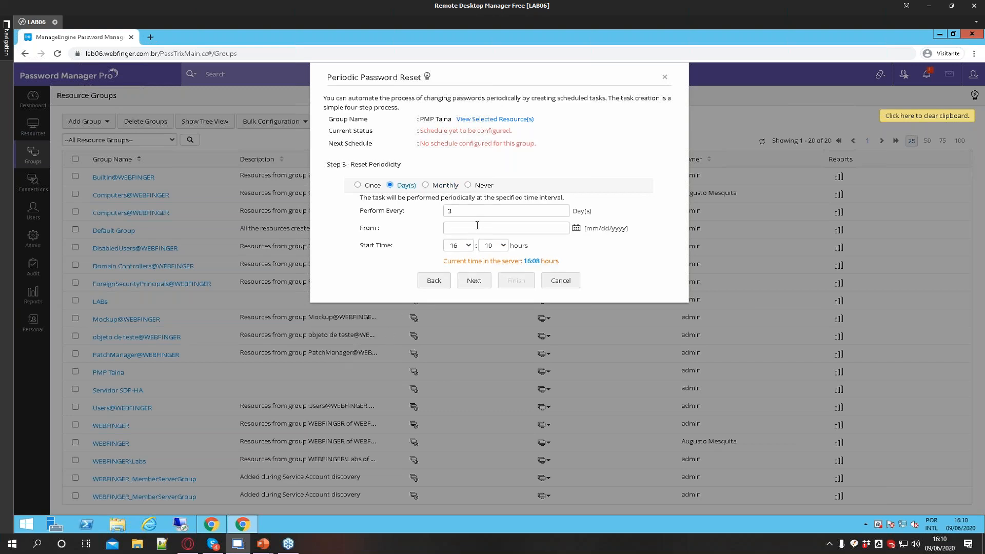
Set the start date to 06/09/2020 and start time to 19:00, continue, and cancel the wizard
{"action": "left_click_drag", "start_coordinate": [457, 217], "coordinate": [437, 213]}
{"action": "left_click", "coordinate": [576, 227]}
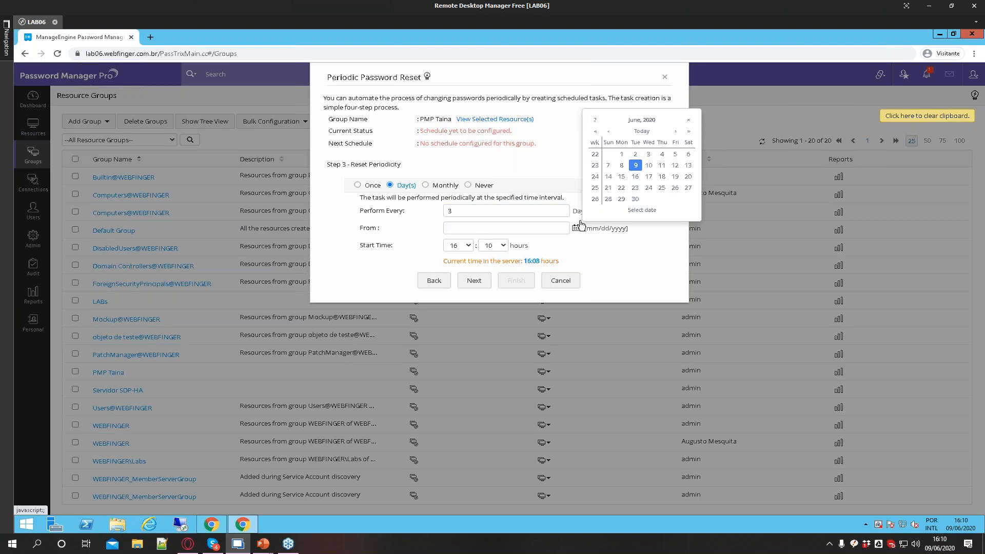
{"action": "left_click", "coordinate": [634, 166]}
{"action": "left_click", "coordinate": [455, 245]}
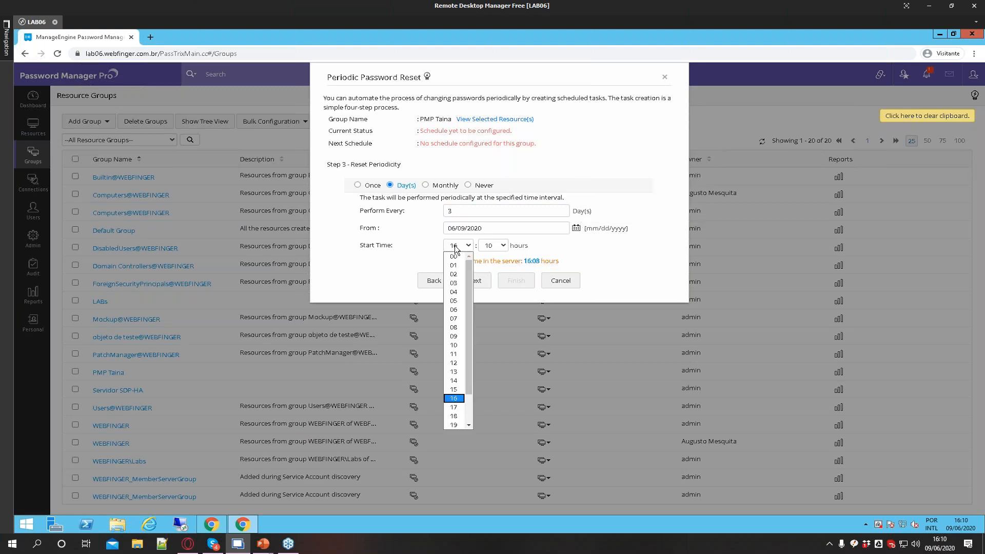
{"action": "left_click", "coordinate": [455, 424]}
{"action": "left_click", "coordinate": [504, 249]}
{"action": "left_click", "coordinate": [490, 256]}
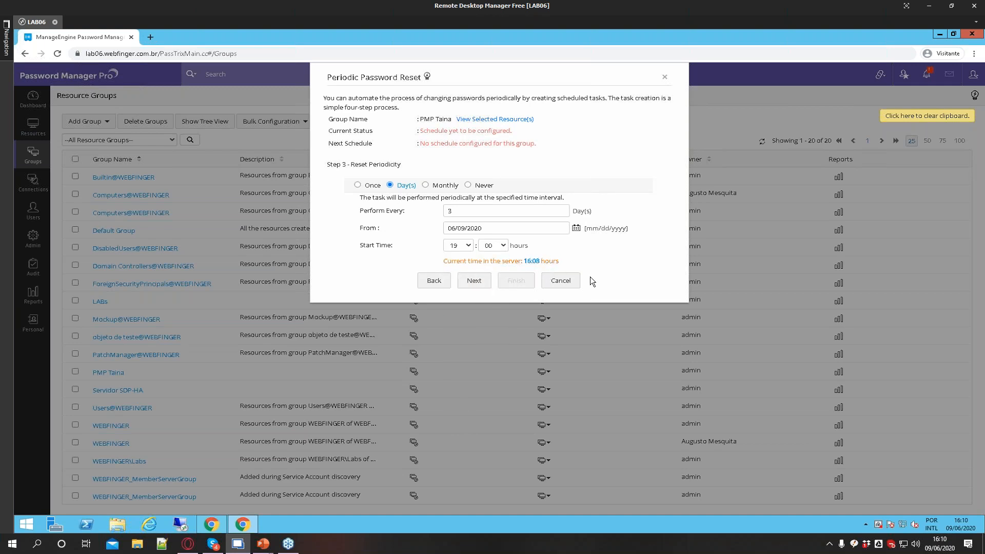
{"action": "left_click", "coordinate": [472, 279]}
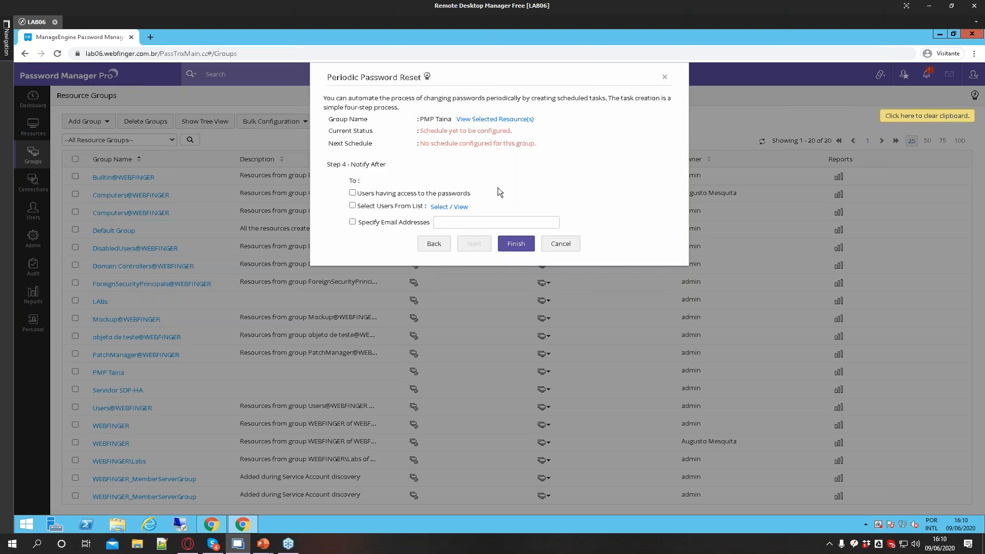
{"action": "left_click", "coordinate": [568, 246]}
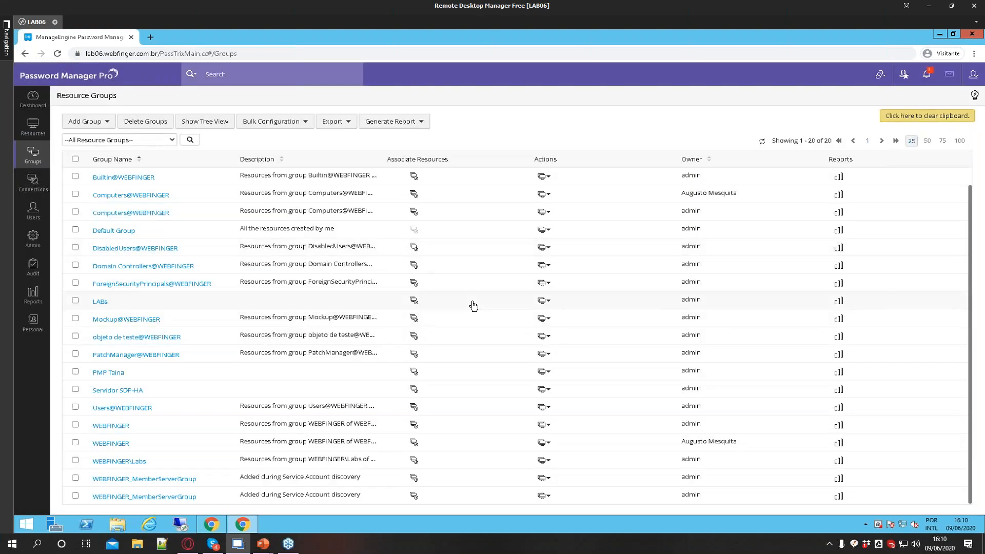
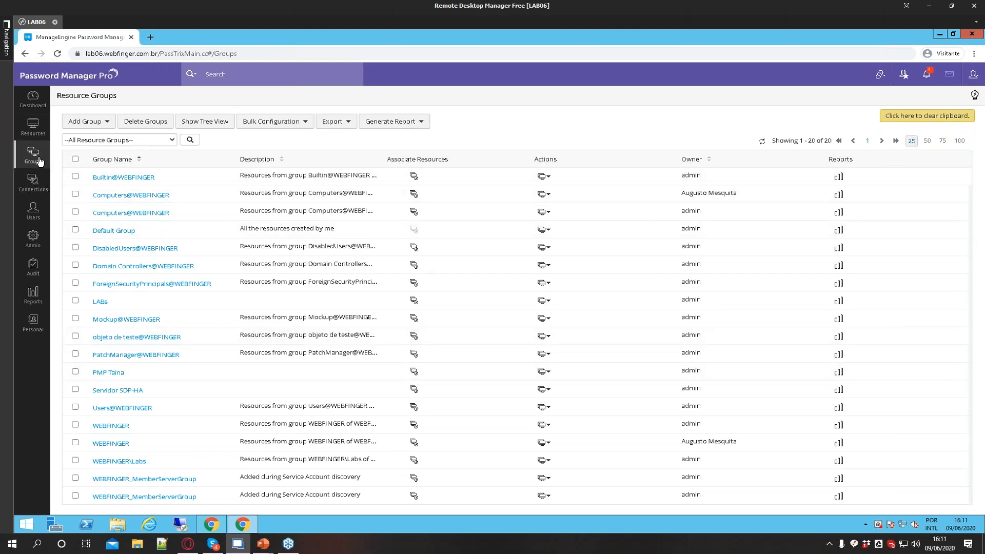
Open the user groups list and examine the imported domain group names
{"action": "left_click", "coordinate": [34, 211]}
{"action": "left_click", "coordinate": [109, 96]}
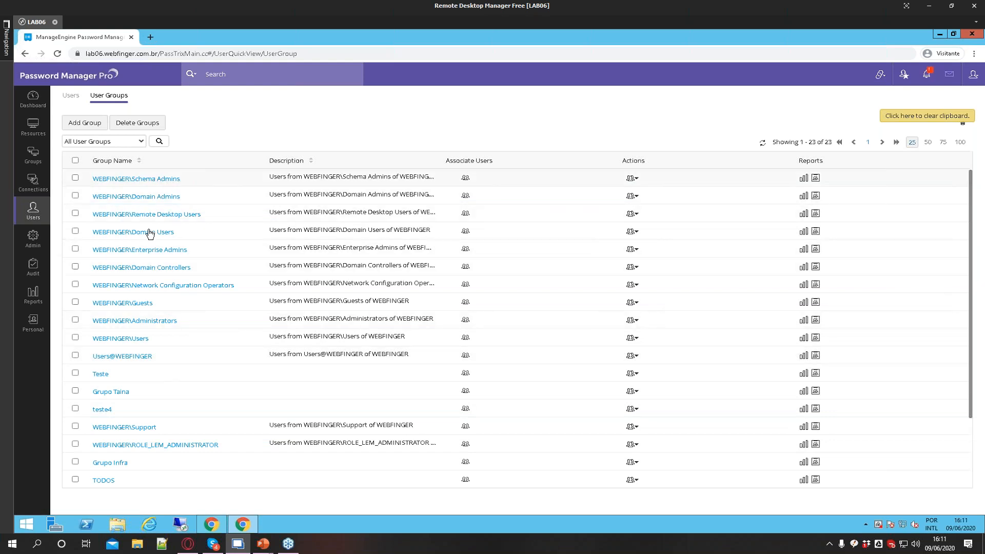
{"action": "left_click_drag", "start_coordinate": [180, 197], "coordinate": [131, 198]}
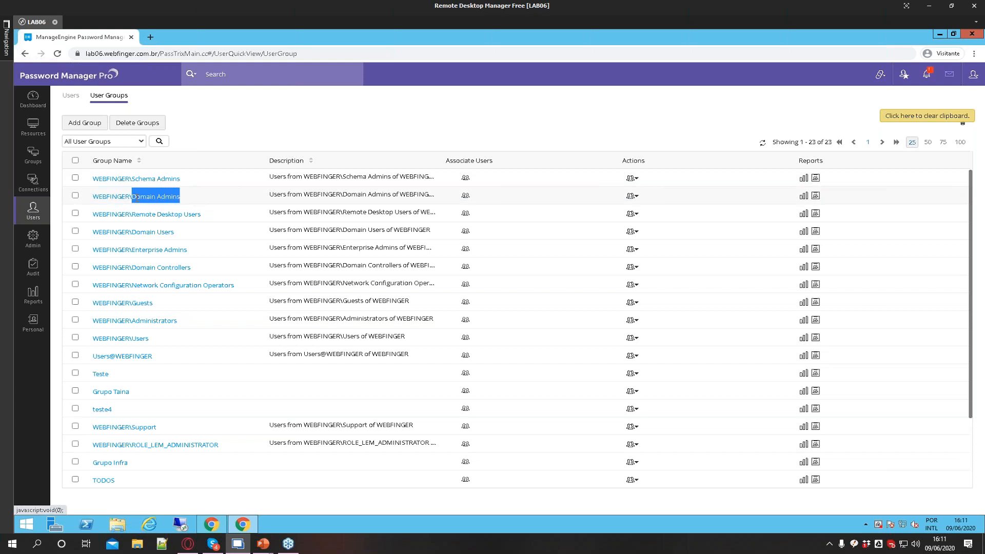
{"action": "left_click", "coordinate": [212, 137]}
{"action": "left_click_drag", "start_coordinate": [174, 234], "coordinate": [125, 234]}
{"action": "left_click_drag", "start_coordinate": [187, 253], "coordinate": [122, 253]}
{"action": "left_click", "coordinate": [76, 249]}
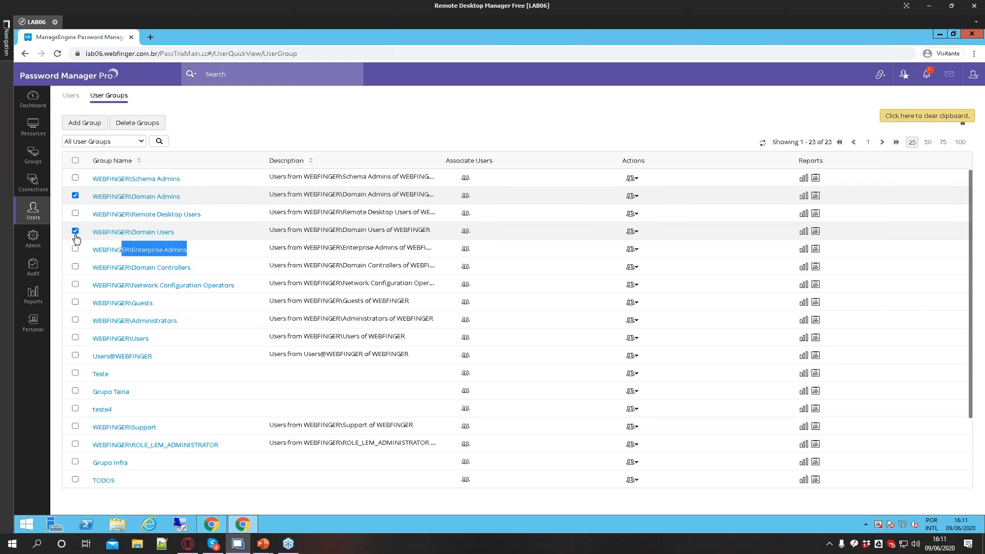
{"action": "left_click", "coordinate": [76, 231]}
{"action": "left_click", "coordinate": [75, 196]}
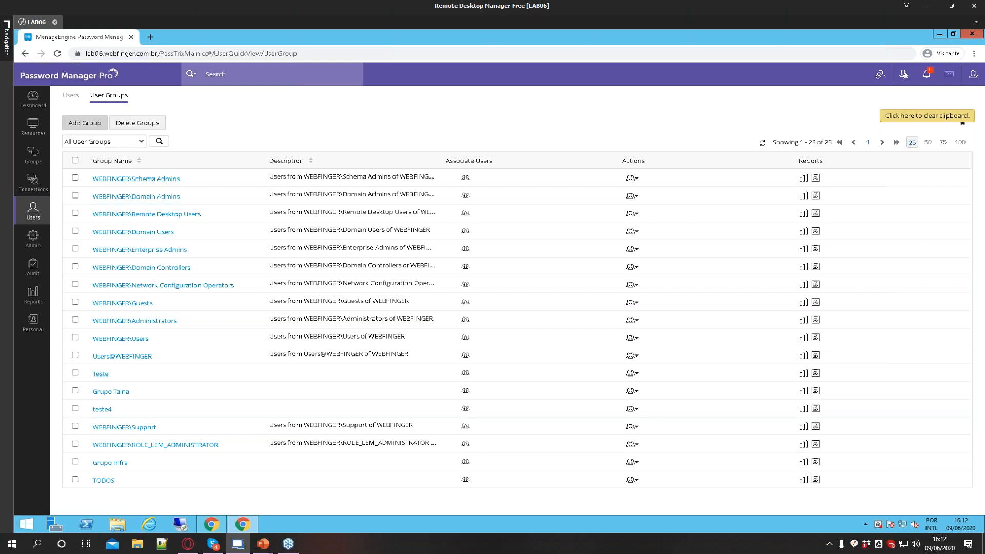
Create a new user group named DBAs and save it
{"action": "left_click", "coordinate": [85, 123]}
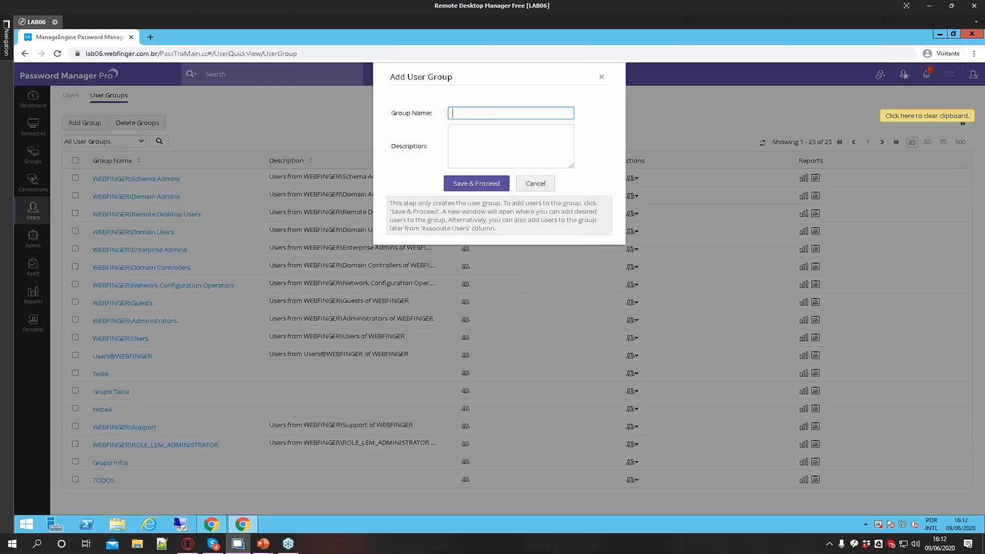
{"action": "type", "text": "DBAs"}
{"action": "left_click", "coordinate": [490, 185]}
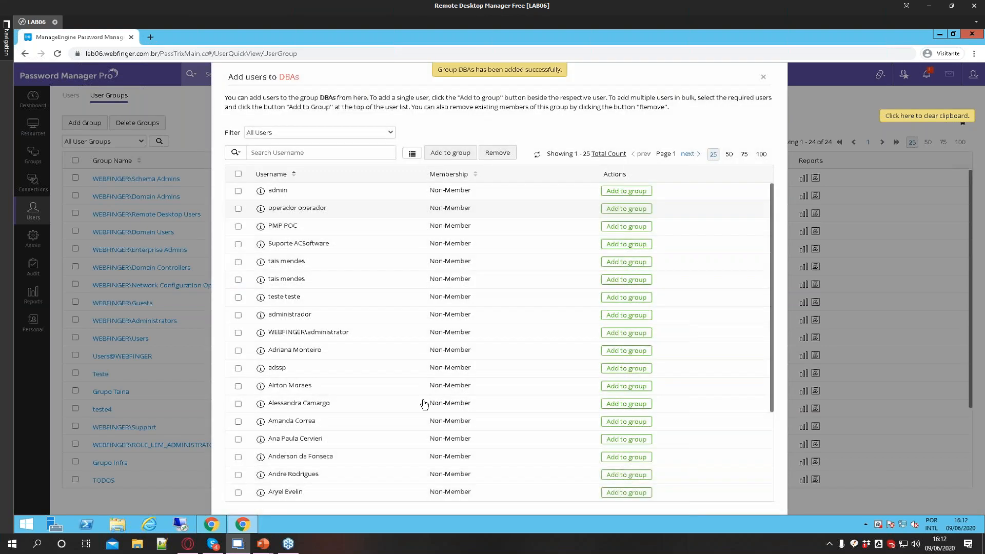
Search the user list and add two users to the DBAs group, then close the dialog
{"action": "left_click", "coordinate": [317, 154]}
{"action": "type", "text": "taina"}
{"action": "key", "text": "Return"}
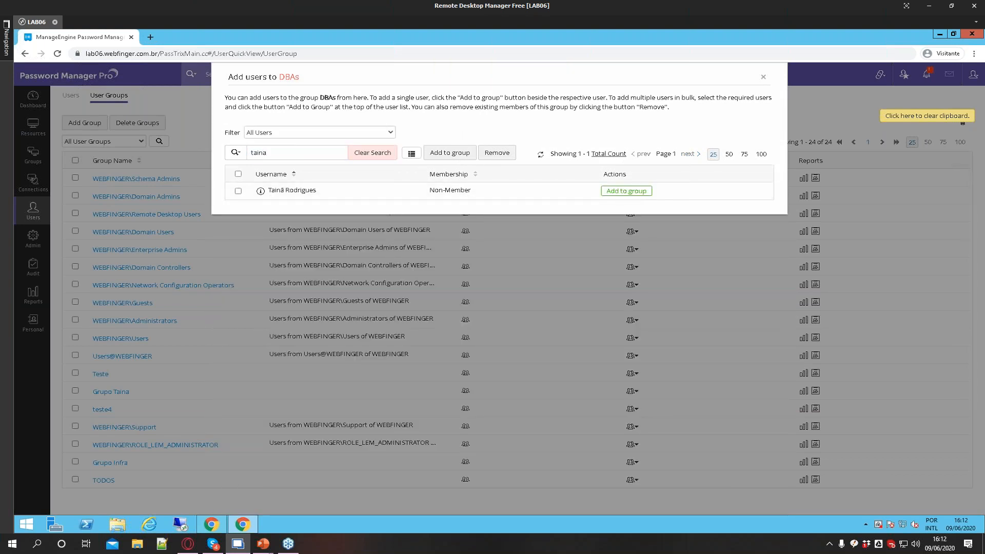
{"action": "left_click", "coordinate": [626, 191]}
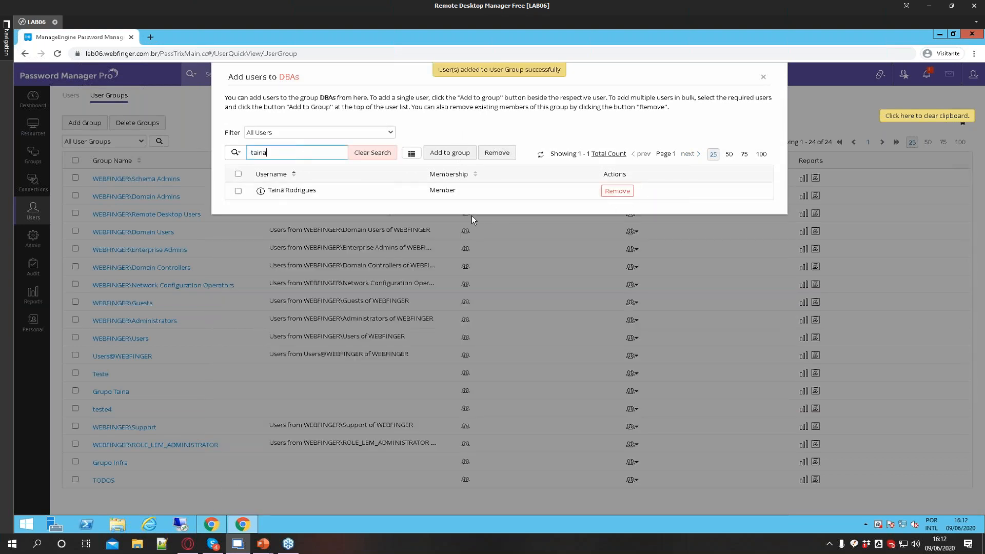
{"action": "key", "text": "BackSpace"}
{"action": "key", "text": "Return"}
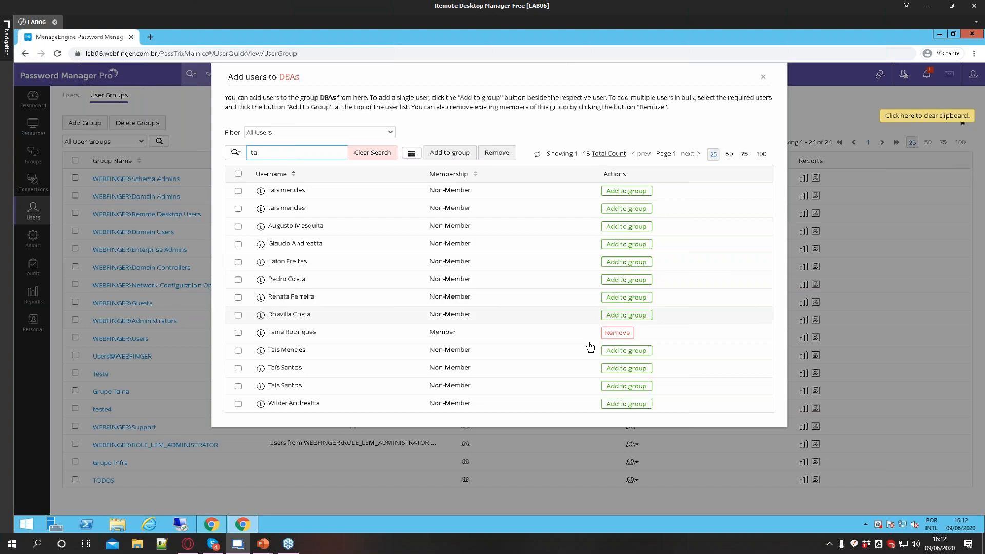
{"action": "left_click", "coordinate": [609, 353]}
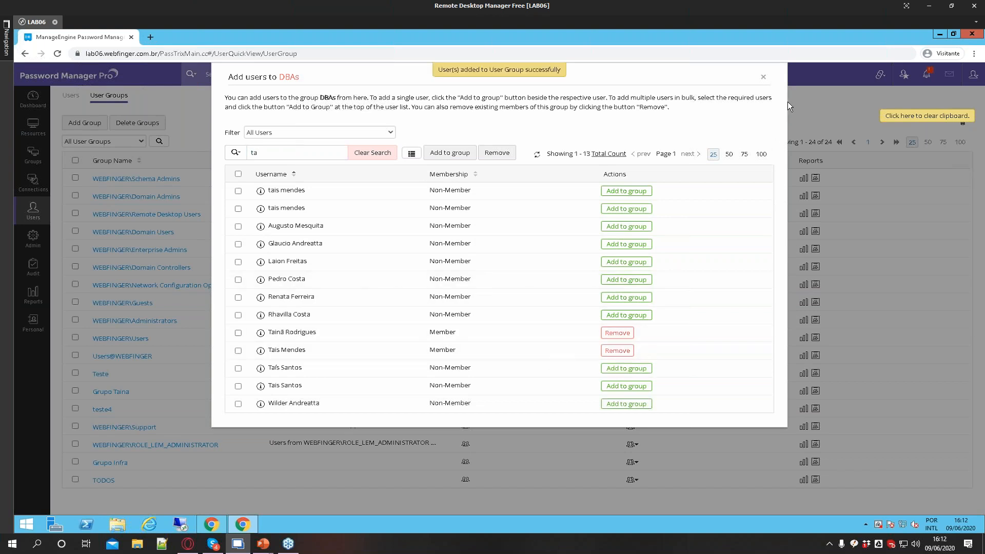
{"action": "left_click", "coordinate": [763, 77]}
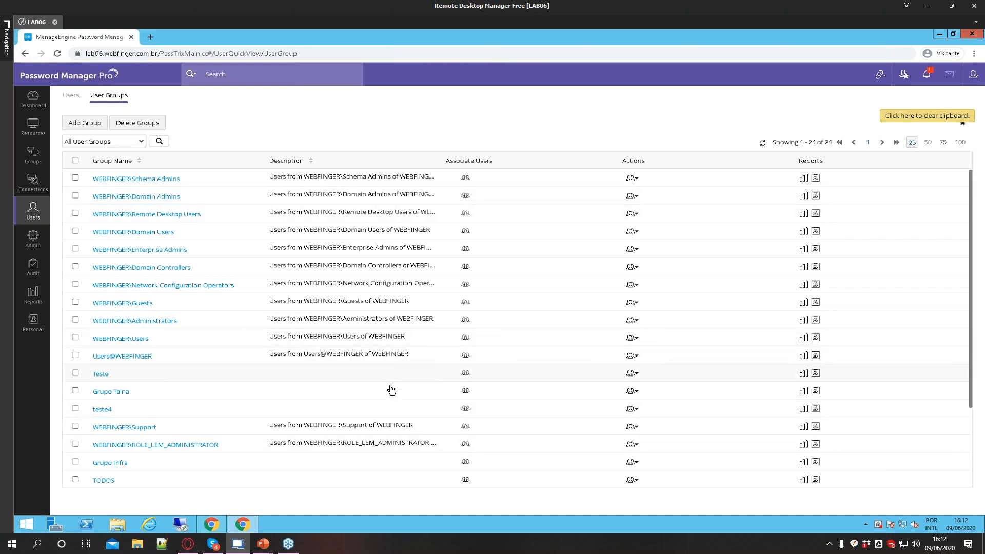
Sort the user groups list by group name
{"action": "scroll", "coordinate": [391, 387], "scroll_direction": "down", "scroll_amount": 3}
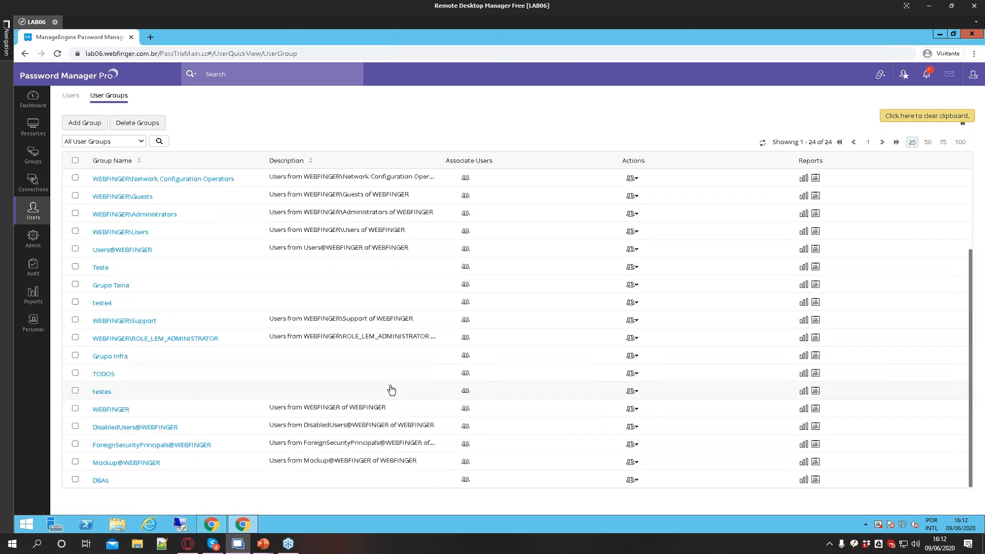
{"action": "scroll", "coordinate": [392, 389], "scroll_direction": "up", "scroll_amount": 3}
{"action": "left_click", "coordinate": [138, 160]}
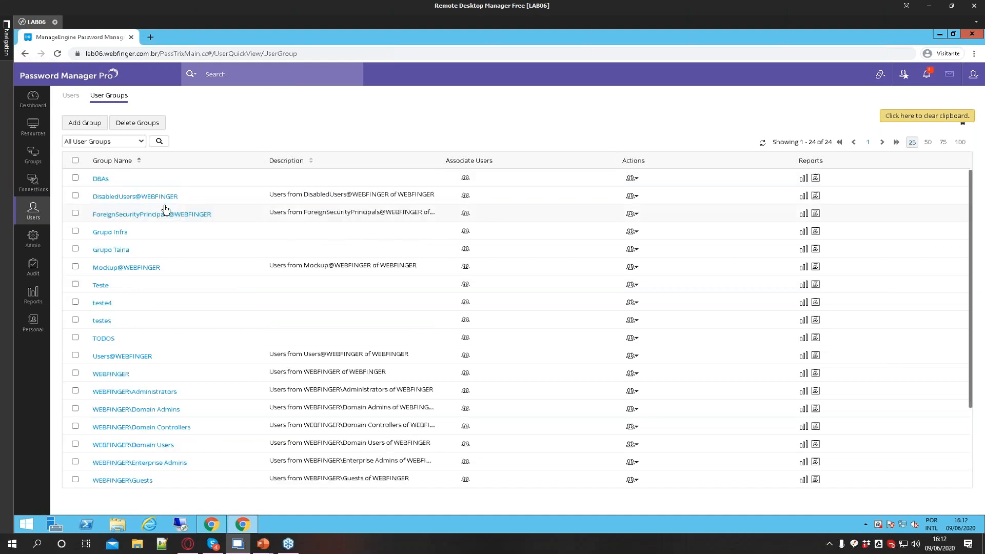
Open the DBAs group's privileges and uncheck Manage personal passwords and Export personal passwords
{"action": "left_click", "coordinate": [631, 178]}
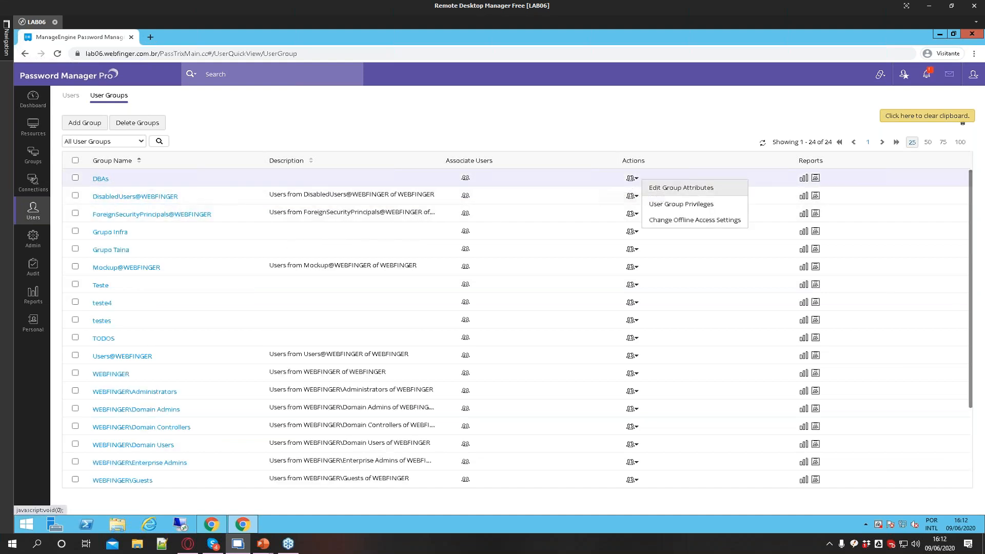
{"action": "left_click", "coordinate": [670, 205]}
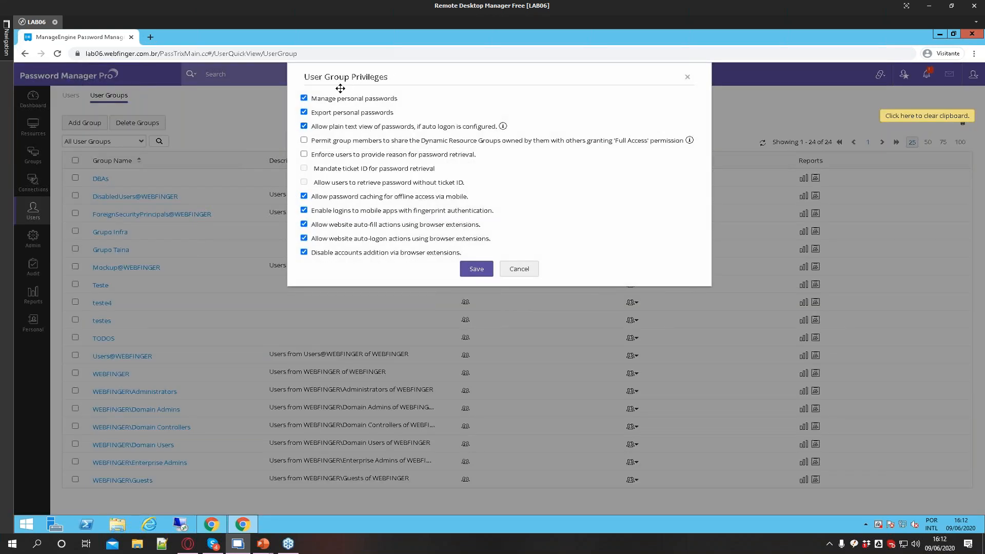
{"action": "left_click_drag", "start_coordinate": [316, 100], "coordinate": [390, 104]}
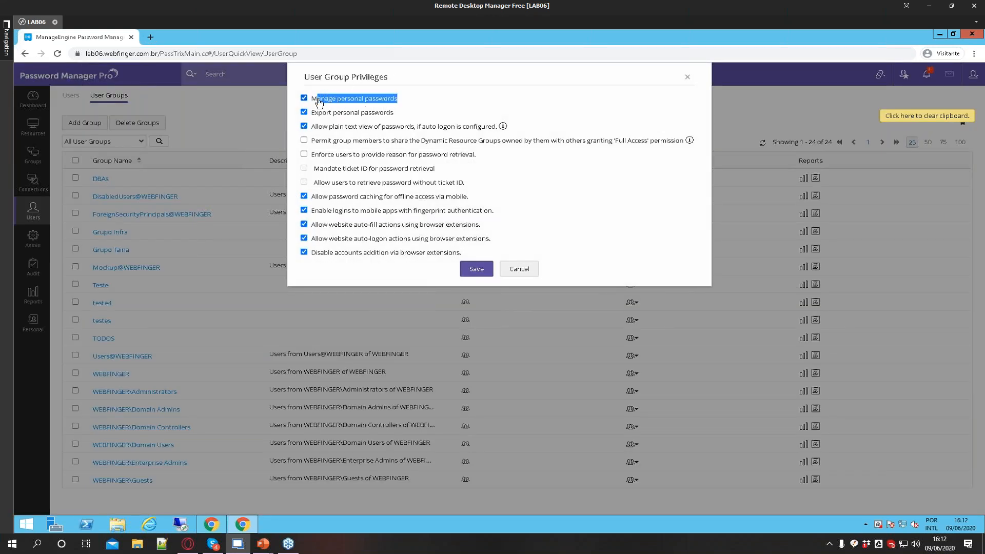
{"action": "left_click", "coordinate": [304, 112]}
{"action": "left_click_drag", "start_coordinate": [314, 127], "coordinate": [498, 126]}
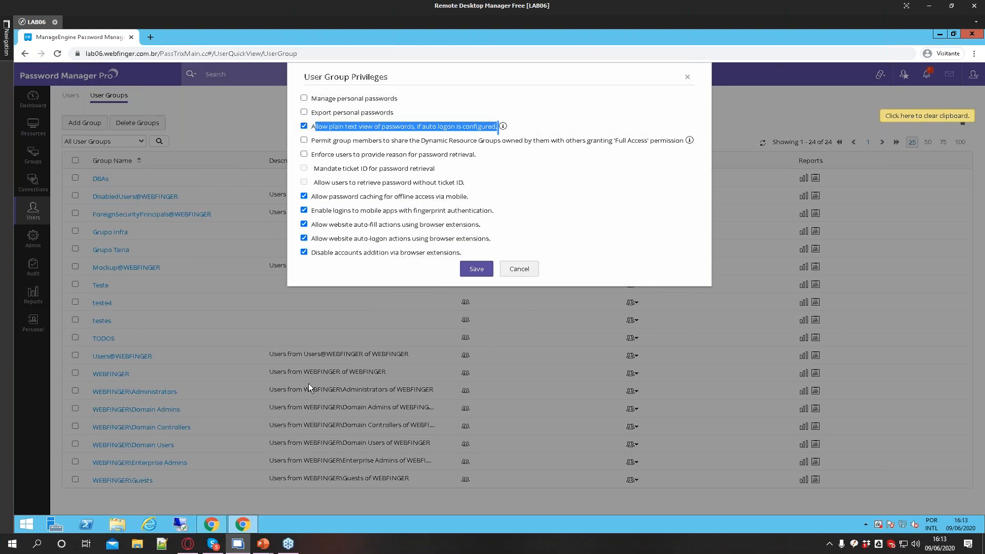
In the other browser window, open the LAB08 resource's accounts and try to view the Administrator password
{"action": "left_click", "coordinate": [219, 520]}
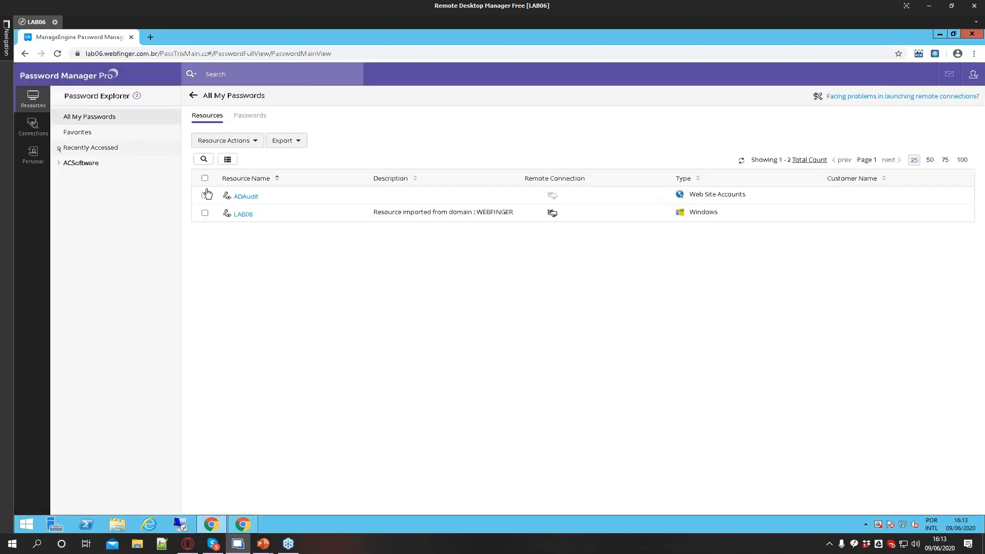
{"action": "left_click", "coordinate": [245, 213]}
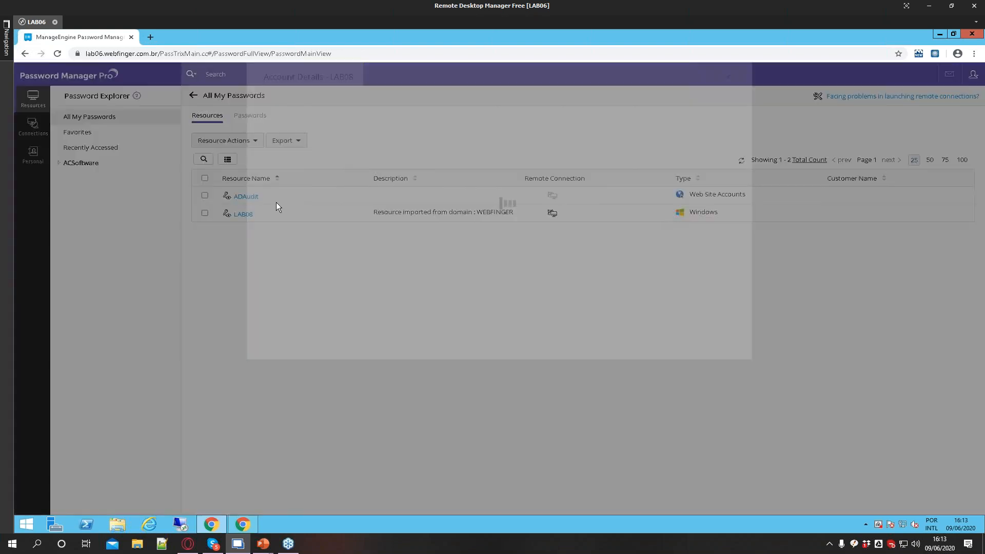
{"action": "mouse_move", "coordinate": [449, 151]}
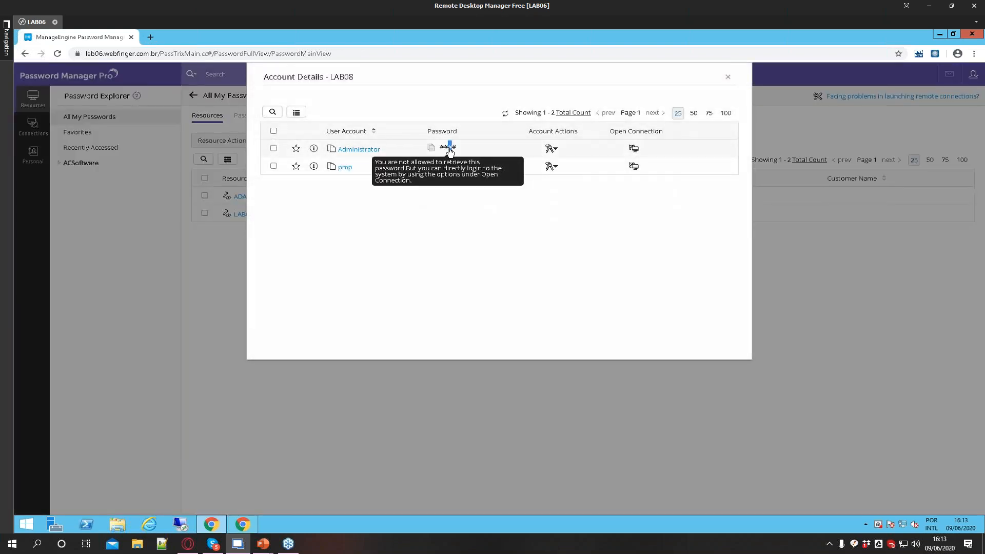
{"action": "double_click", "coordinate": [449, 150]}
{"action": "left_click", "coordinate": [420, 258]}
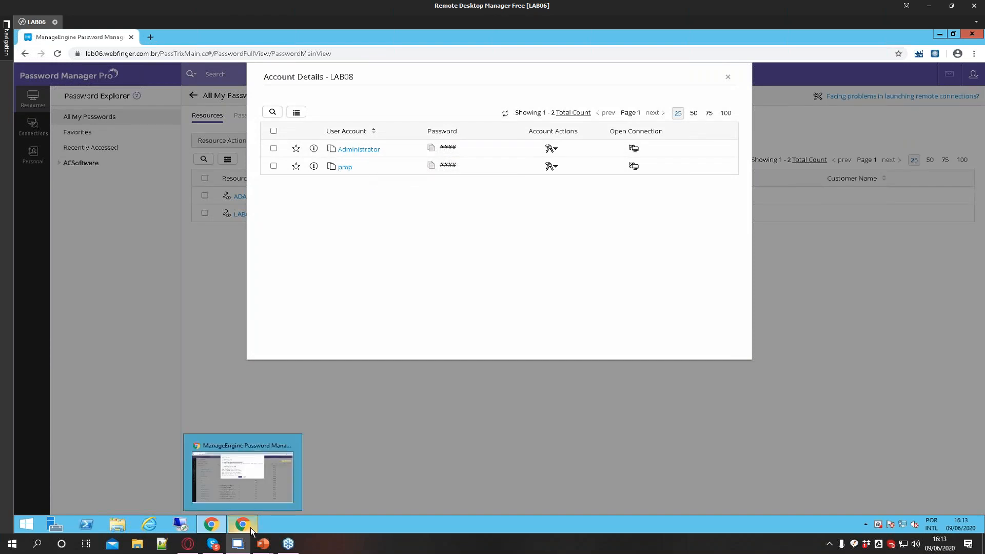
Uncheck plain text view of passwords in the DBAs privileges and cancel the dialog
{"action": "left_click", "coordinate": [252, 479]}
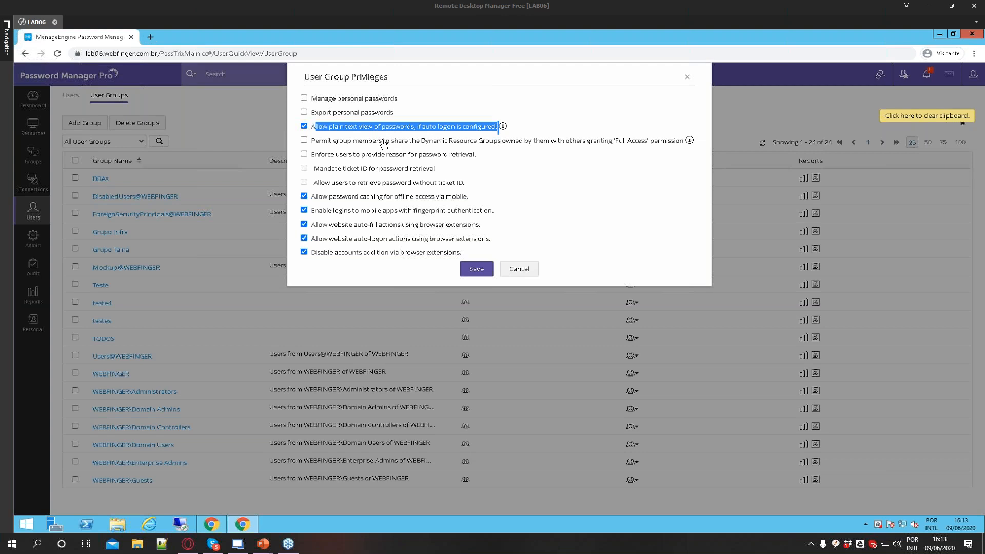
{"action": "left_click", "coordinate": [304, 126]}
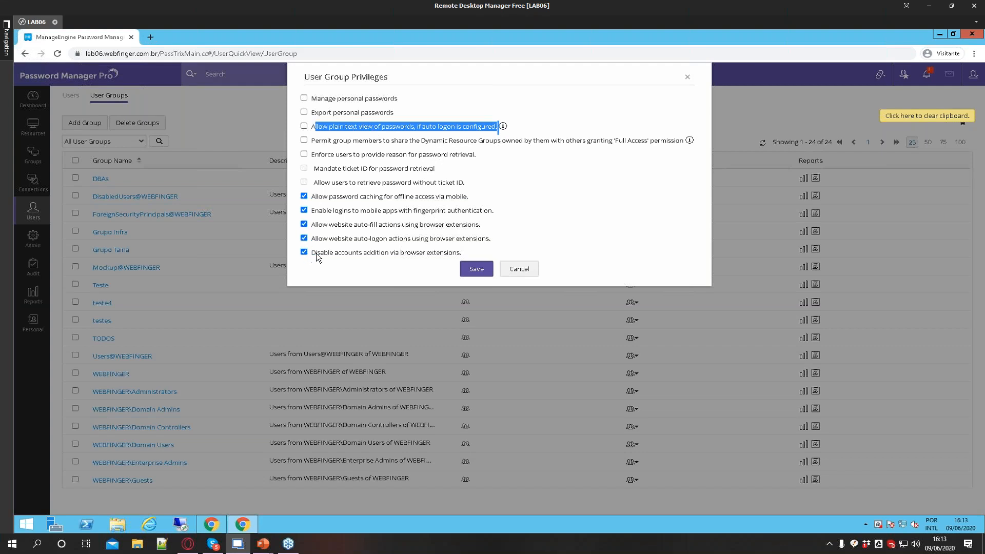
{"action": "left_click", "coordinate": [516, 272]}
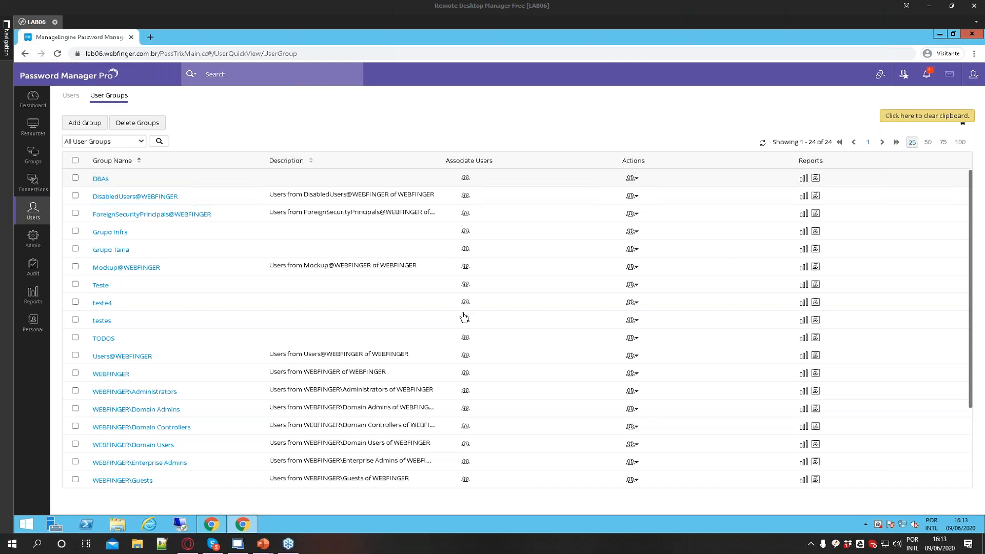
Open the Resources list and view the Lab01 resource's account details
{"action": "left_click", "coordinate": [34, 138]}
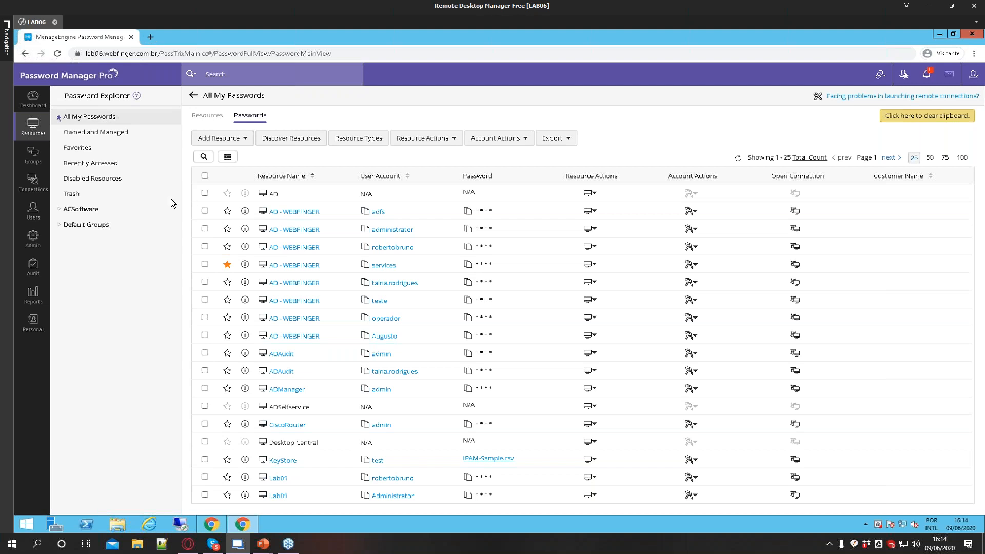
{"action": "left_click", "coordinate": [207, 115]}
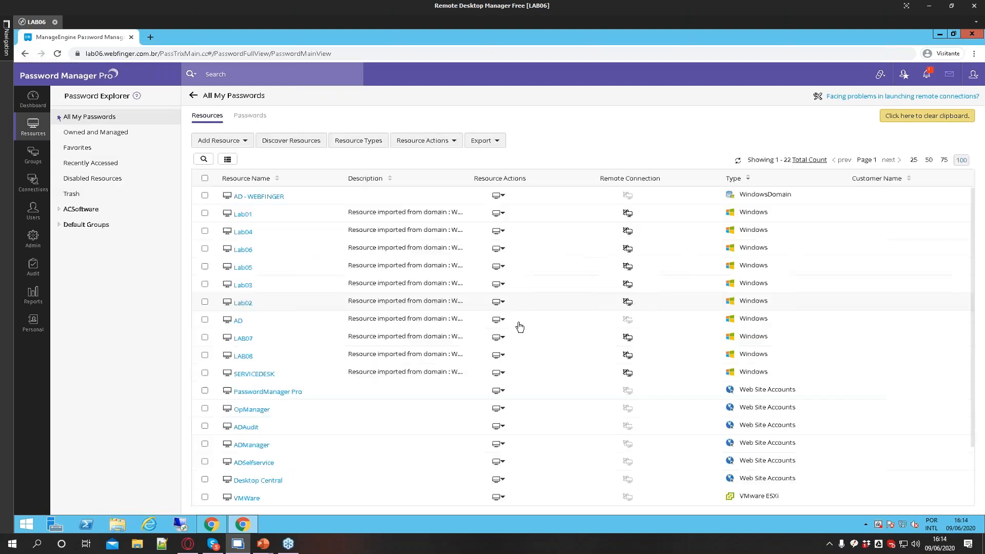
{"action": "left_click", "coordinate": [243, 214]}
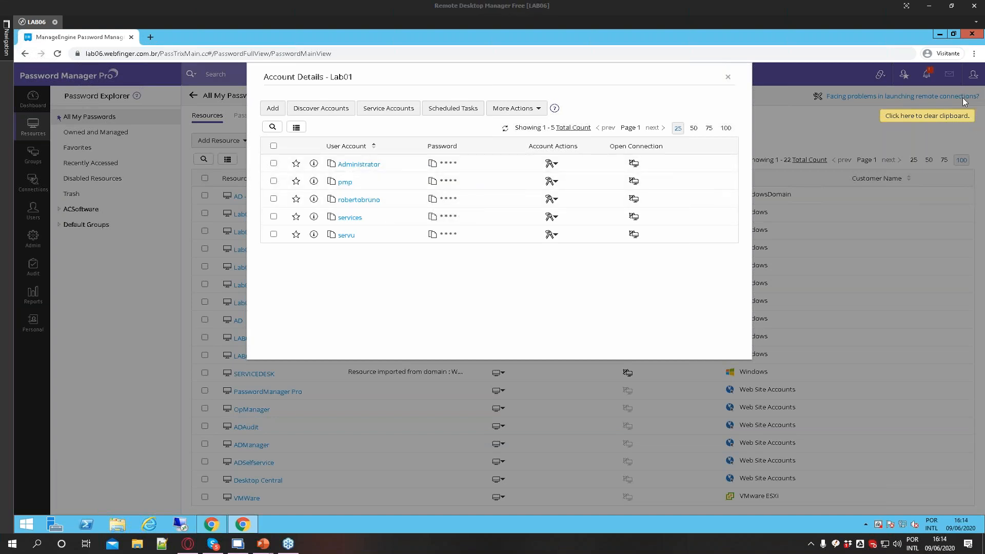
{"action": "left_click", "coordinate": [344, 283]}
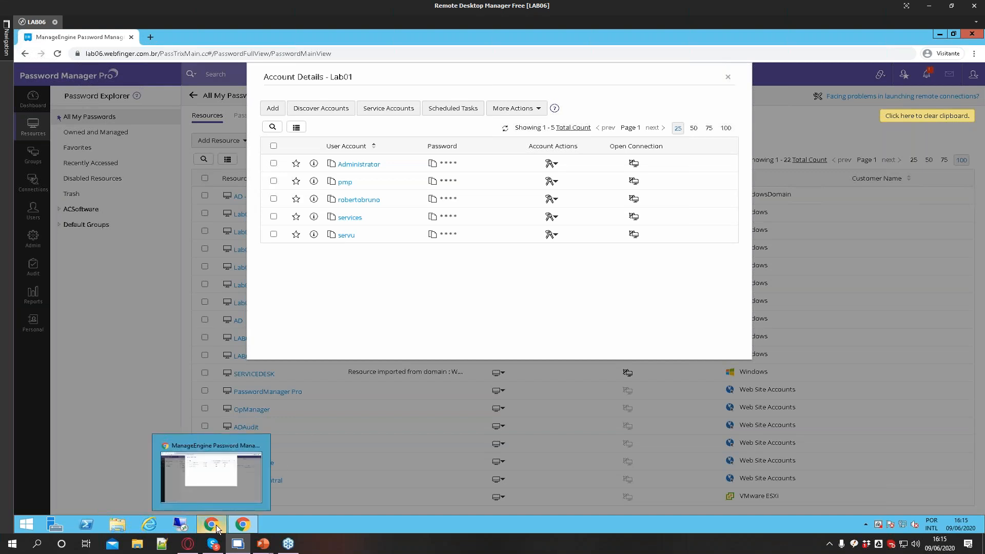
In the other browser window, open the ADAudit resource's account details
{"action": "left_click", "coordinate": [252, 524]}
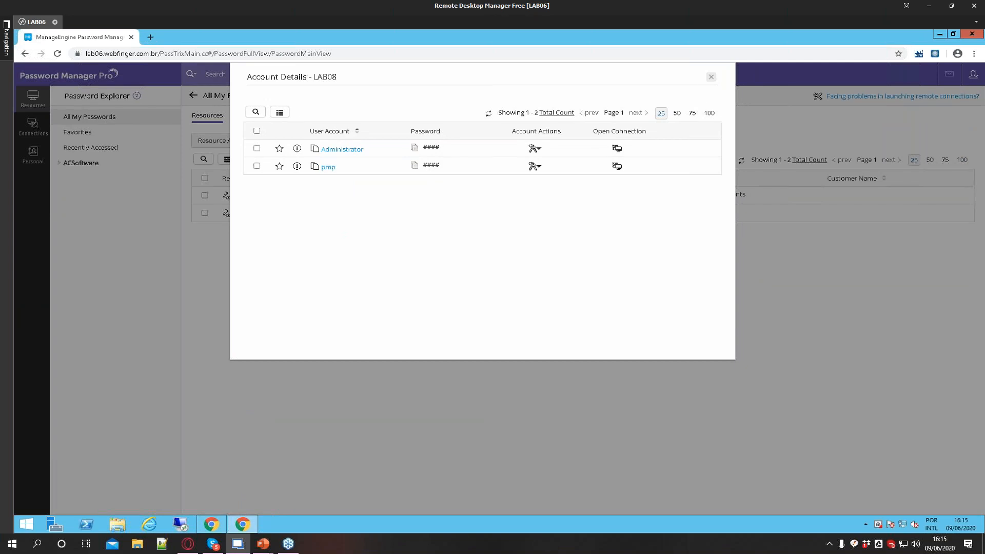
{"action": "key", "text": "Escape"}
{"action": "left_click", "coordinate": [253, 195]}
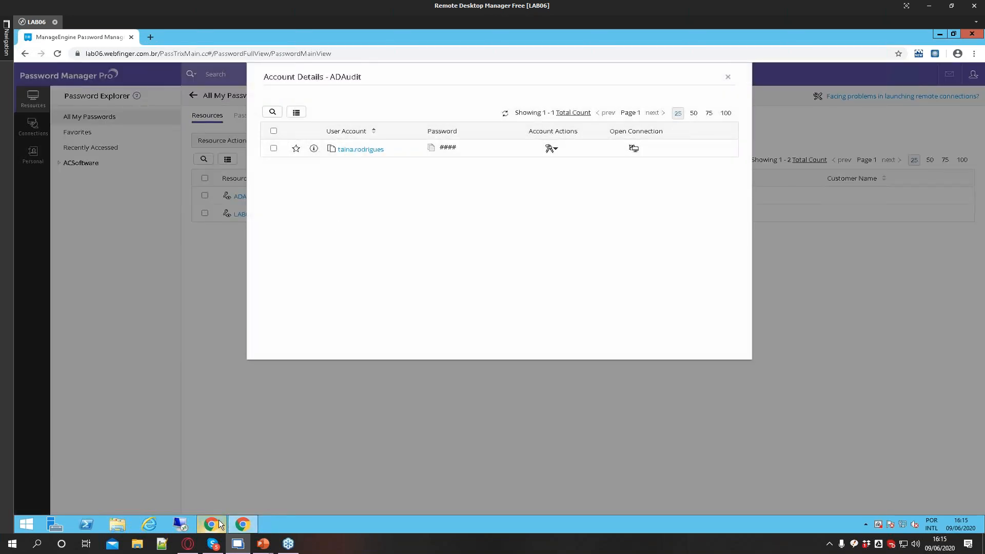
{"action": "left_click", "coordinate": [218, 524]}
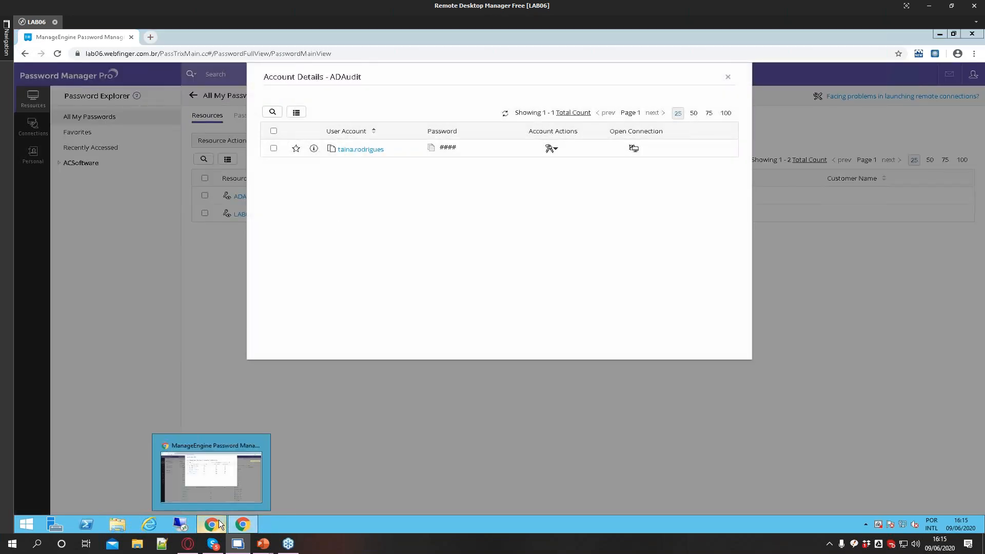
Close the details, open the ADAudit resource's account details, and close them again
{"action": "left_click", "coordinate": [727, 76]}
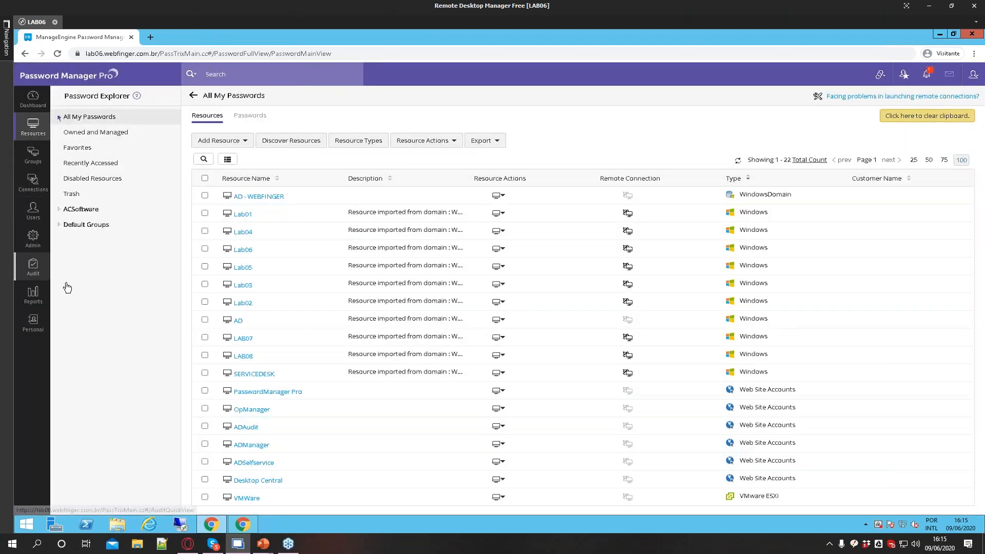
{"action": "left_click", "coordinate": [247, 427]}
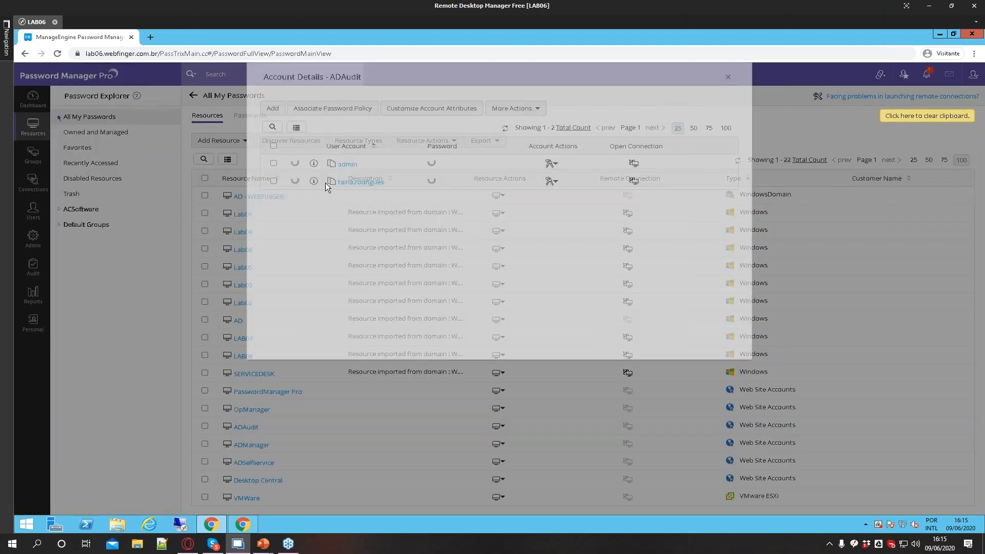
{"action": "left_click", "coordinate": [727, 78]}
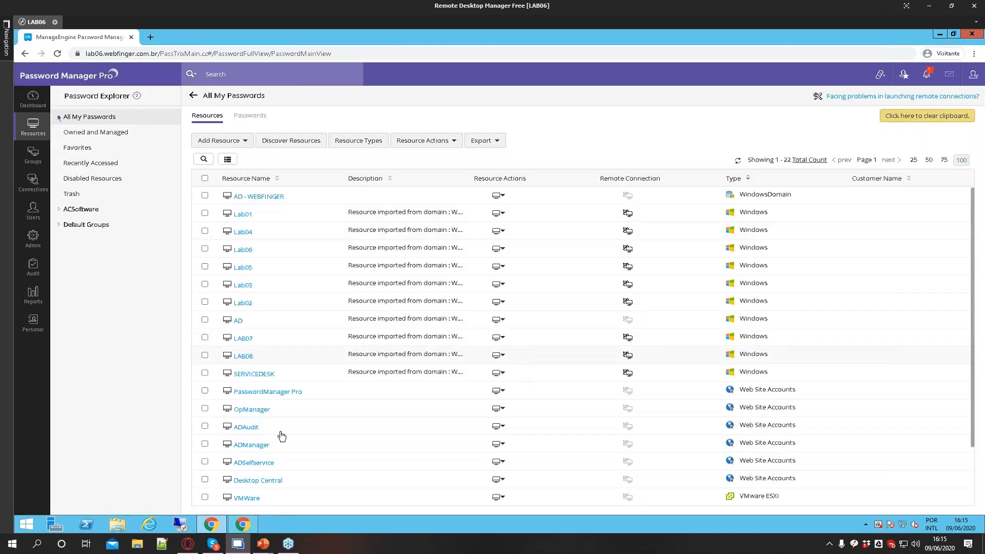
{"action": "scroll", "coordinate": [246, 452], "scroll_direction": "down", "scroll_amount": 2}
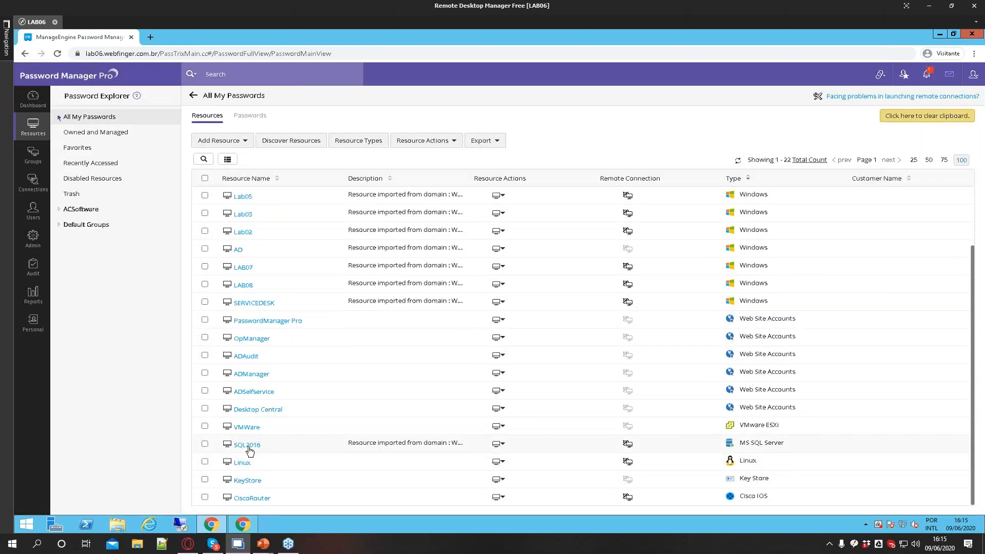
Share the SQL2016 resource's sa account with a user found by name search, granting View Passwords access, then close the dialogs
{"action": "left_click", "coordinate": [249, 448]}
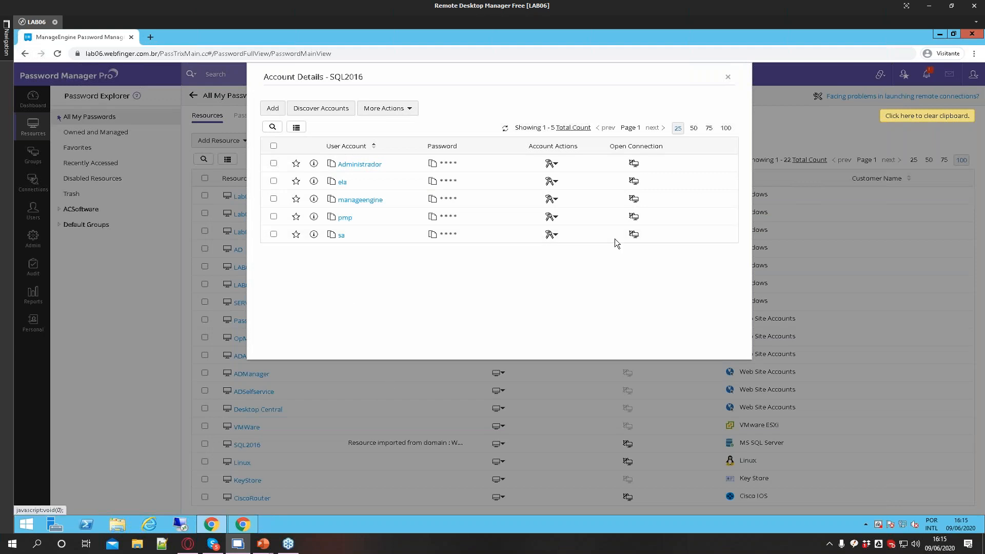
{"action": "left_click", "coordinate": [550, 235]}
{"action": "scroll", "coordinate": [588, 321], "scroll_direction": "down", "scroll_amount": 1}
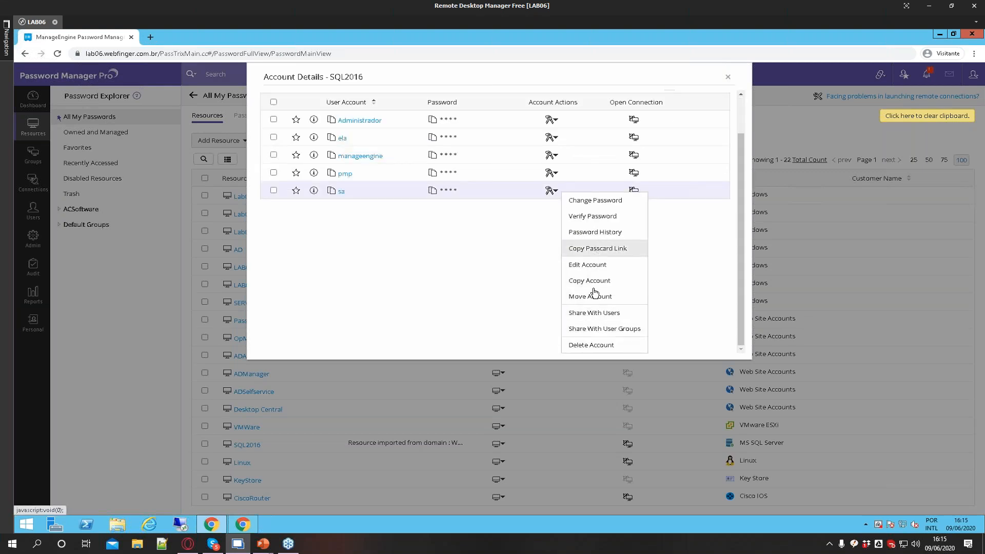
{"action": "left_click", "coordinate": [591, 310]}
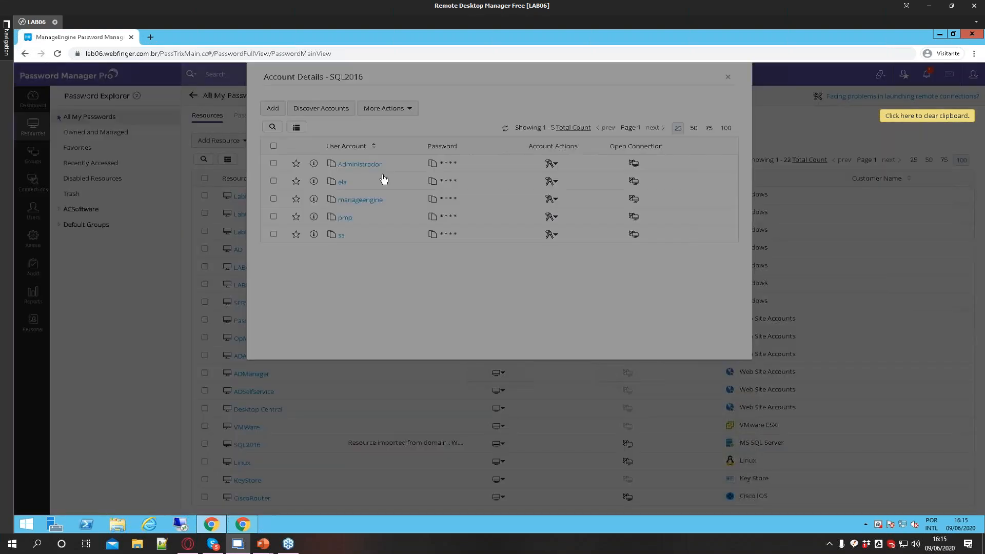
{"action": "type", "text": "taina"}
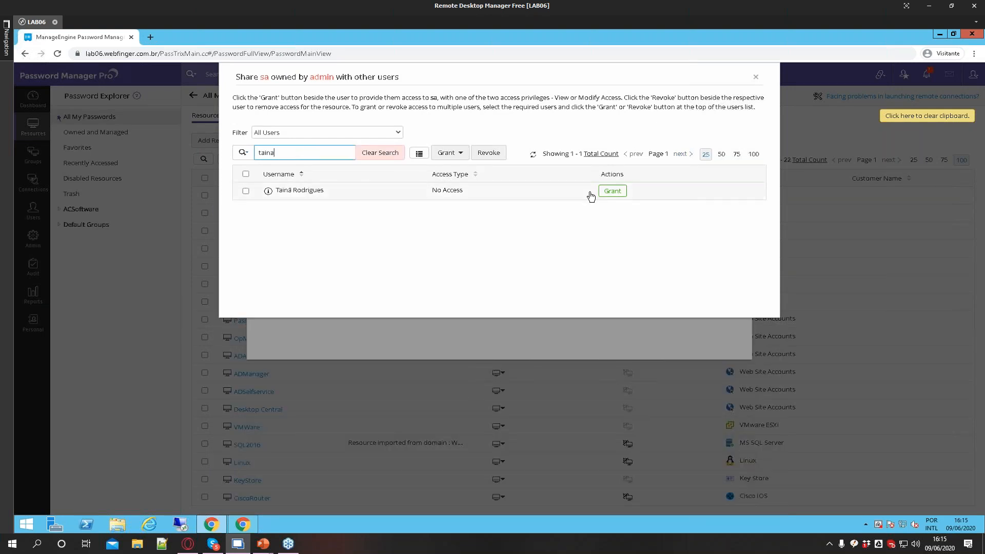
{"action": "left_click", "coordinate": [612, 191]}
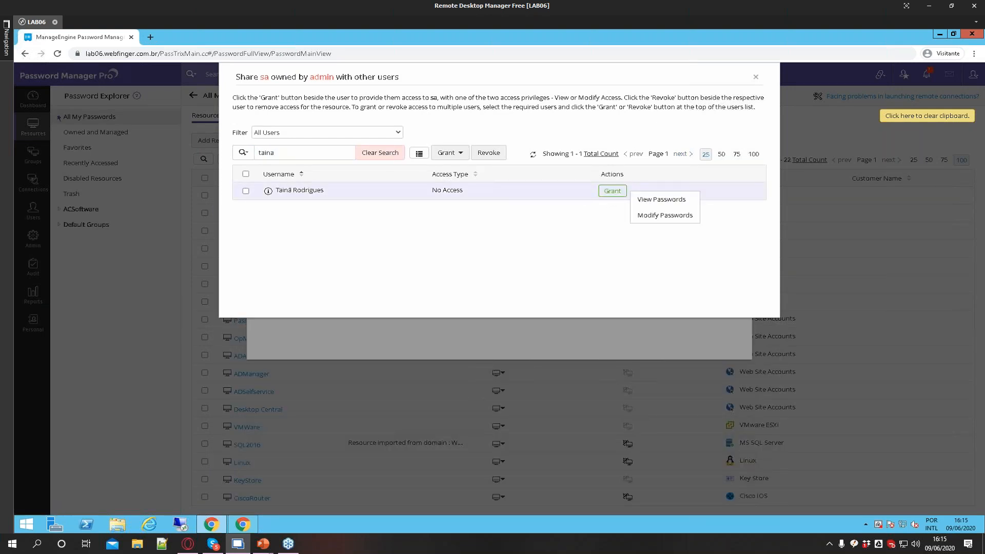
{"action": "left_click", "coordinate": [656, 200]}
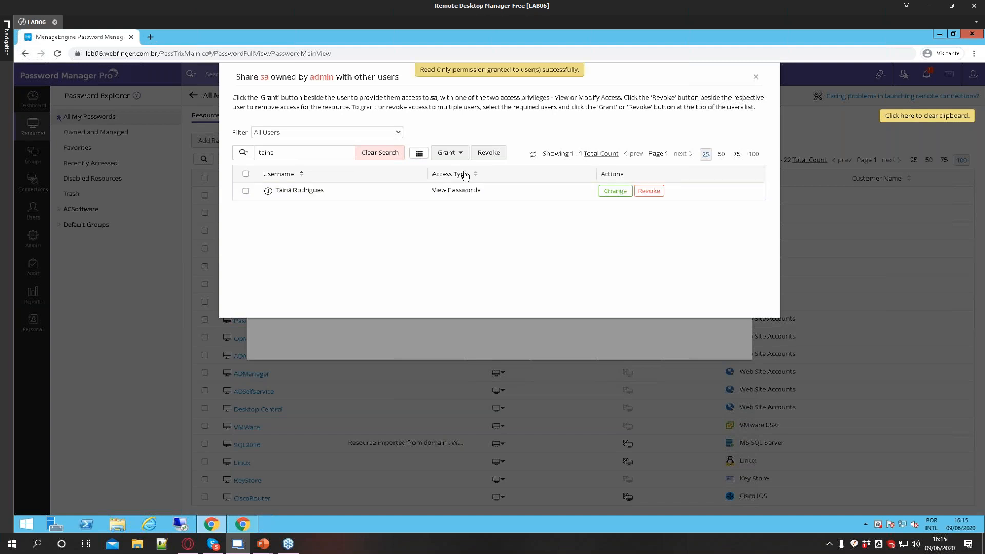
{"action": "left_click", "coordinate": [755, 78]}
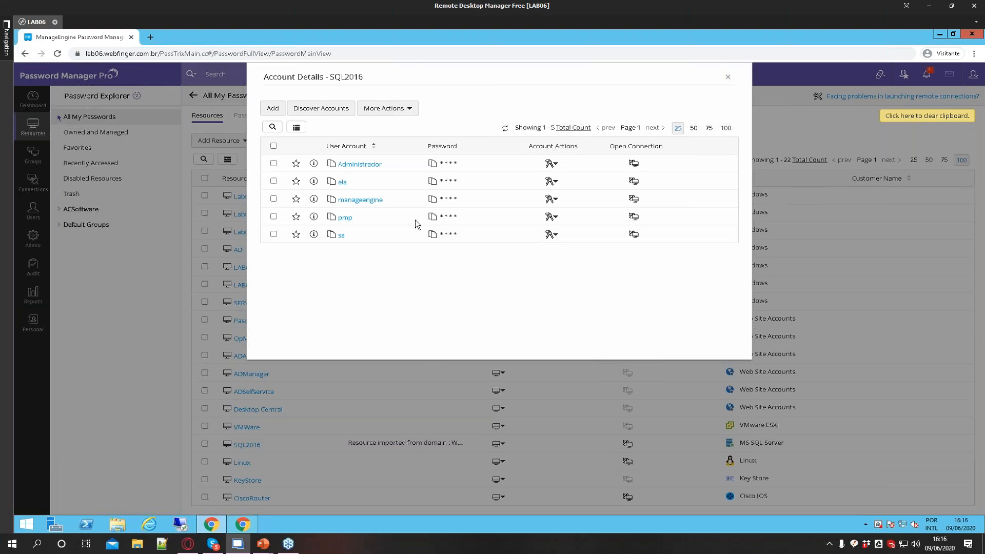
{"action": "left_click", "coordinate": [727, 77]}
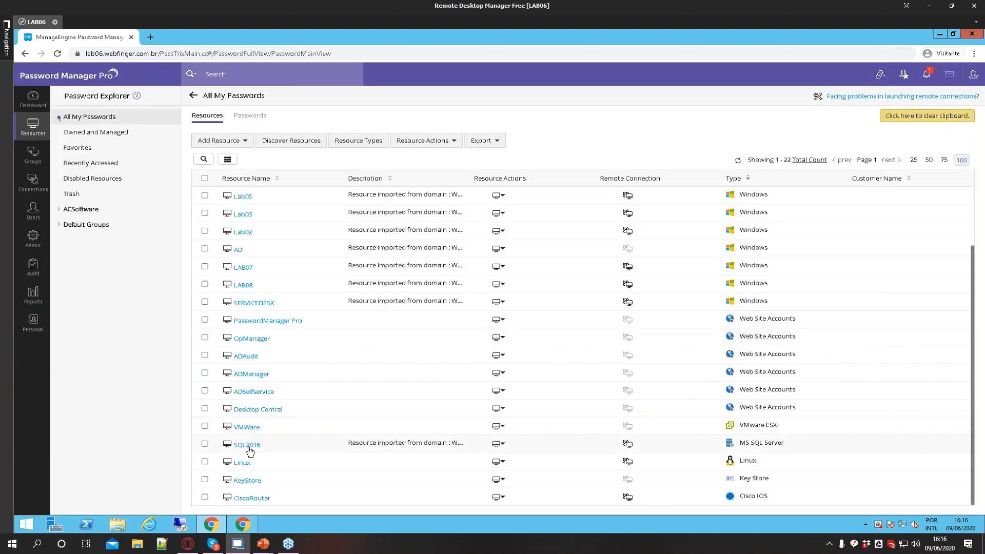
Open user sharing for the SQL2016 resource and search for the same user by name
{"action": "left_click", "coordinate": [498, 444]}
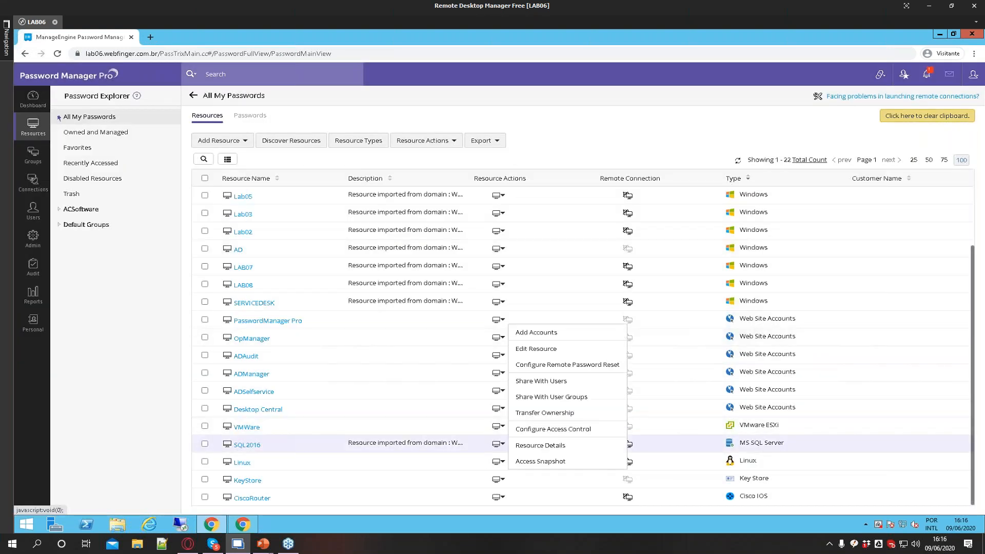
{"action": "left_click", "coordinate": [561, 381]}
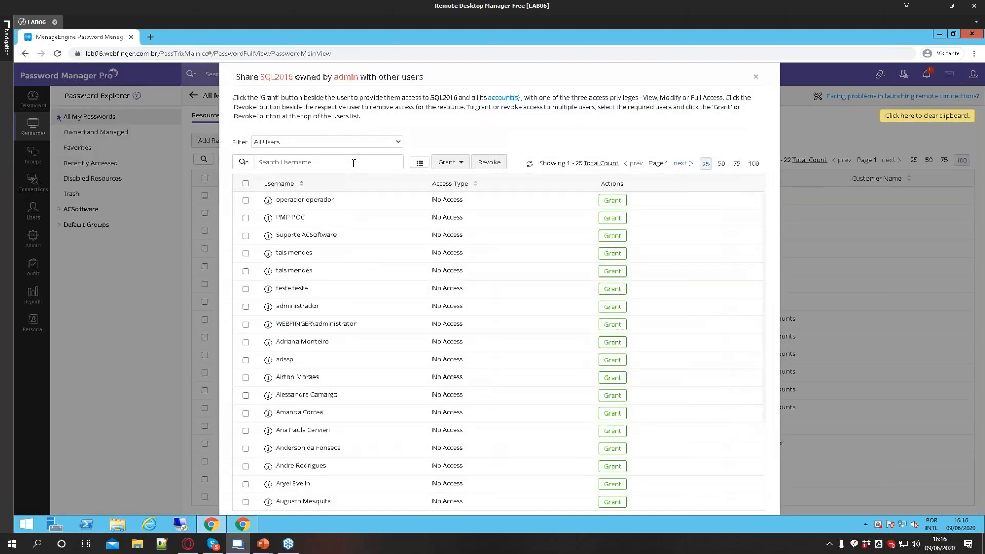
{"action": "left_click", "coordinate": [353, 162]}
{"action": "type", "text": "taina"}
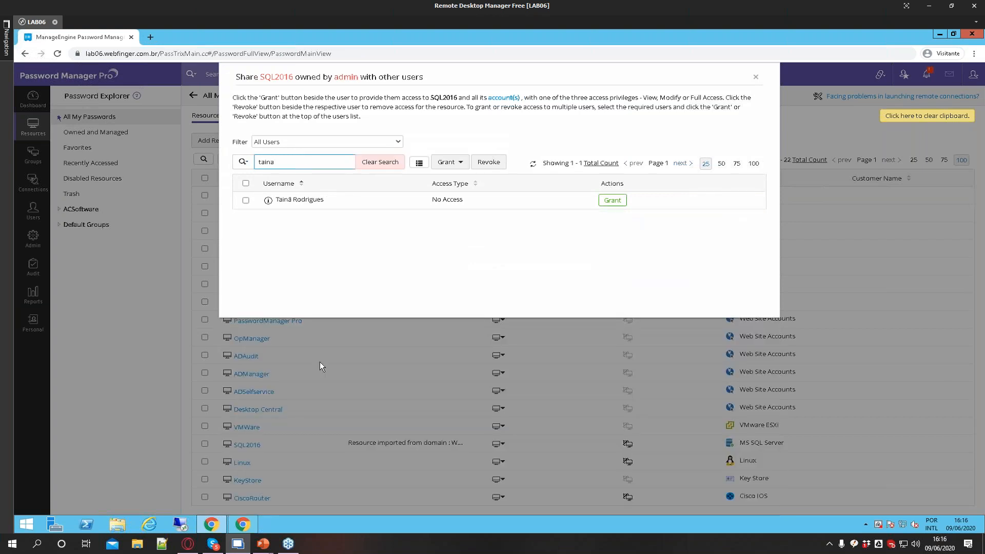
In the other browser window, close the ADAudit details, refresh the resource list, and check SQL2016's account details
{"action": "mouse_move", "coordinate": [215, 525]}
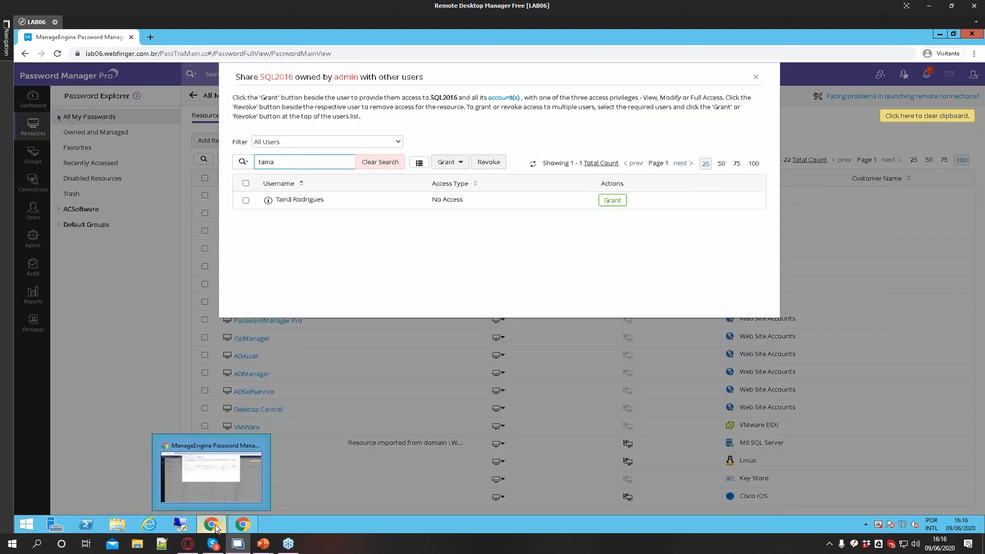
{"action": "left_click", "coordinate": [239, 528]}
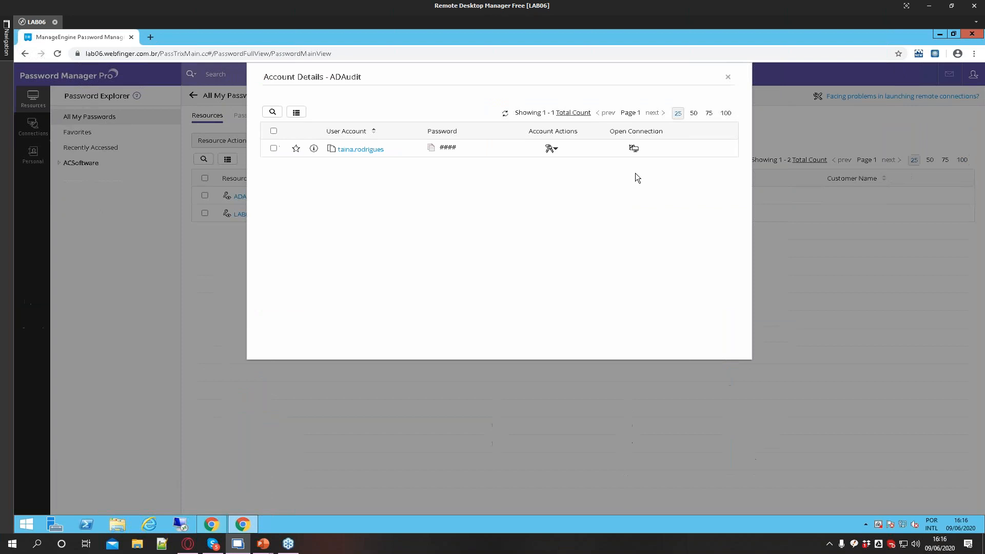
{"action": "left_click", "coordinate": [728, 78]}
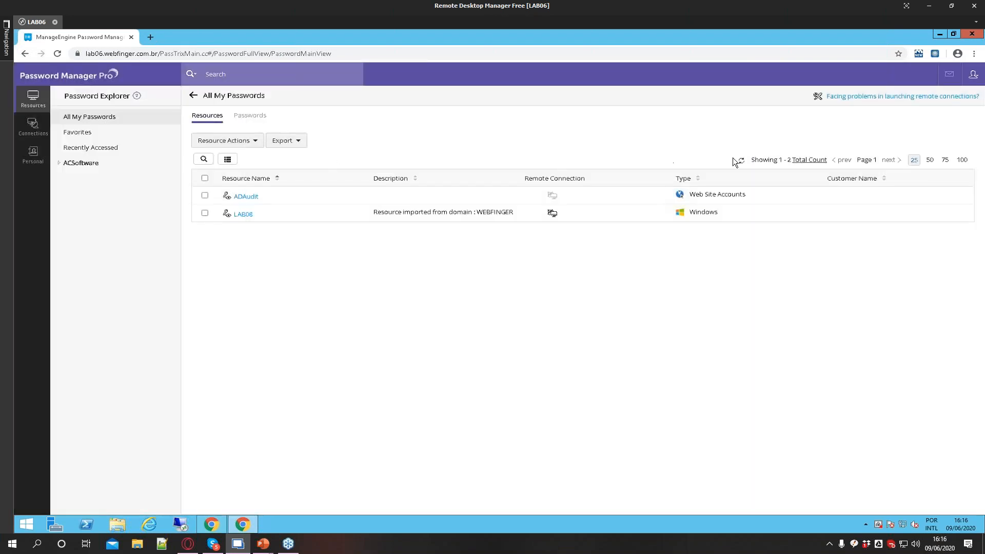
{"action": "left_click", "coordinate": [745, 162]}
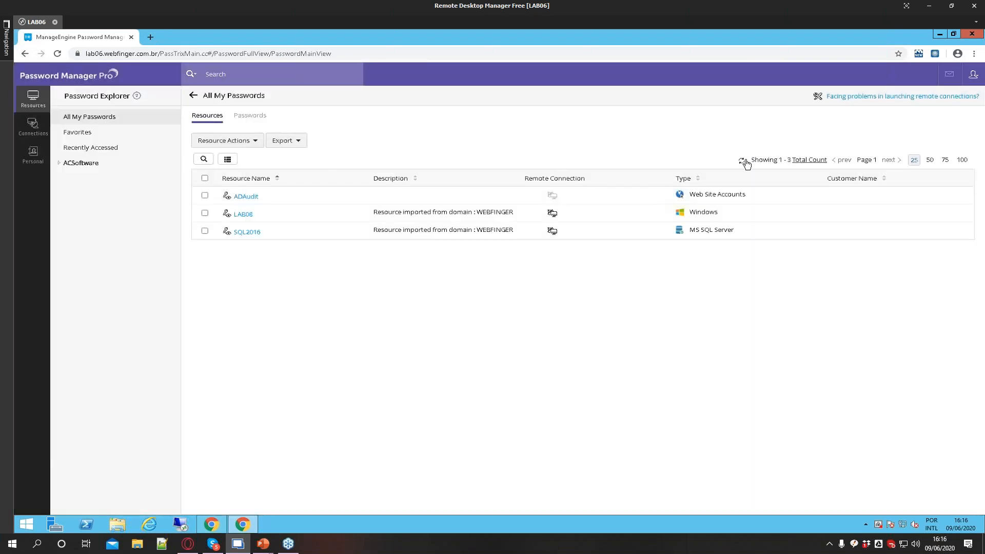
{"action": "left_click", "coordinate": [247, 233]}
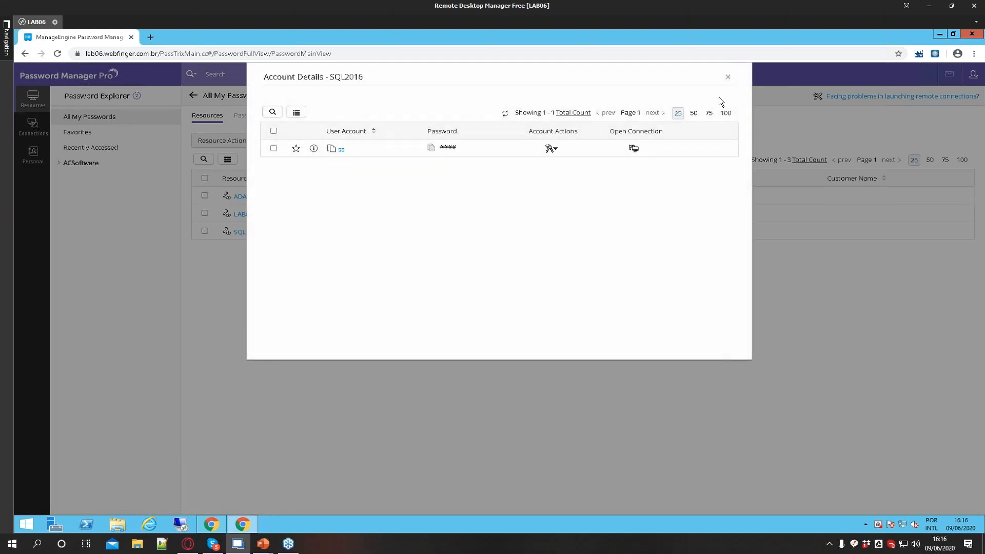
{"action": "left_click", "coordinate": [727, 77]}
Back in the admin window, grant the user View Passwords access to the whole SQL2016 resource
{"action": "left_click", "coordinate": [211, 520]}
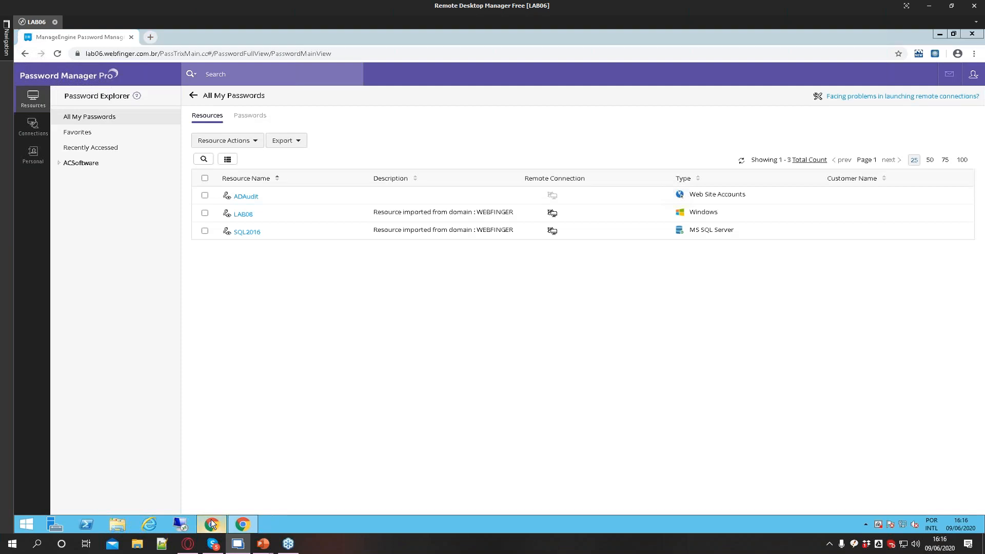
{"action": "left_click", "coordinate": [613, 200]}
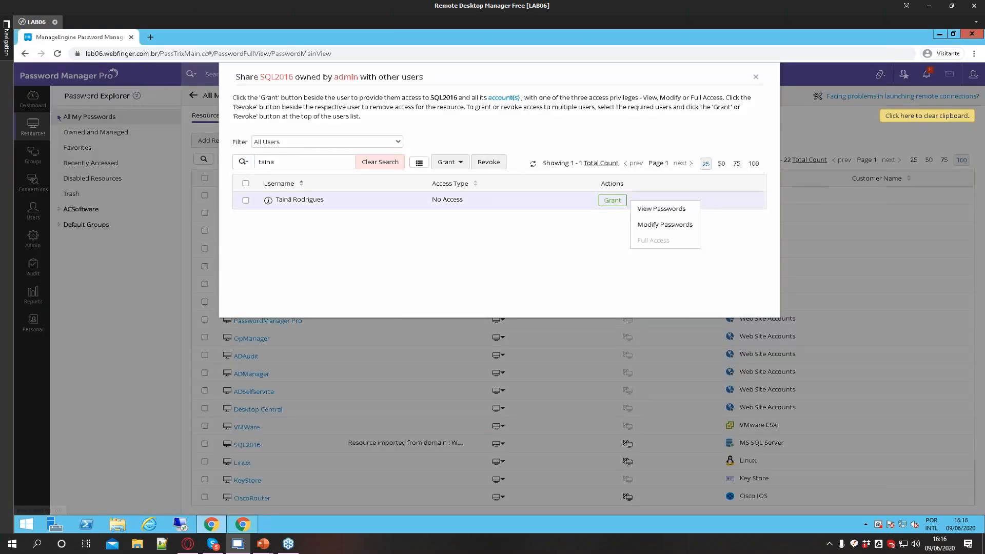
{"action": "left_click", "coordinate": [642, 209]}
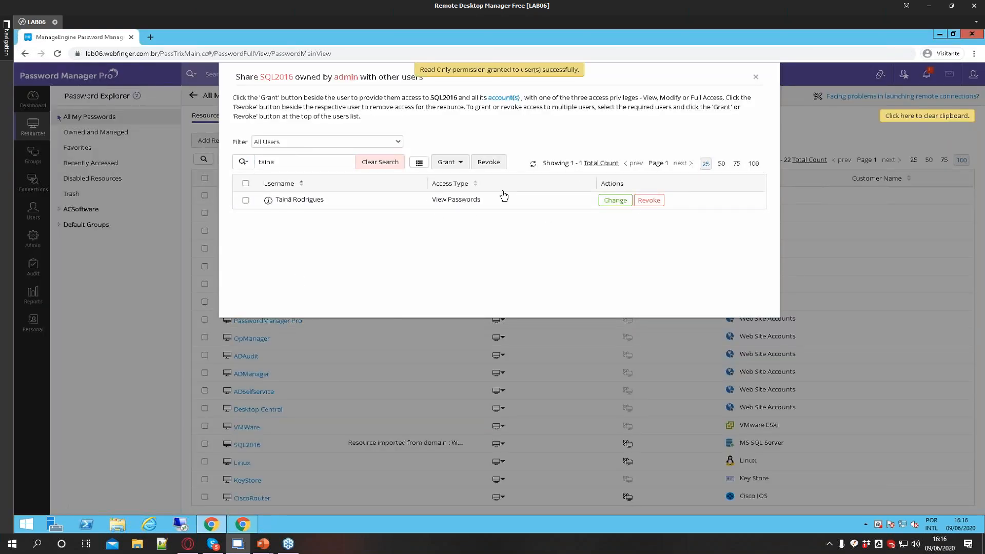
In the other browser window, reopen SQL2016's account details, close them, and return to the admin window
{"action": "left_click", "coordinate": [249, 525]}
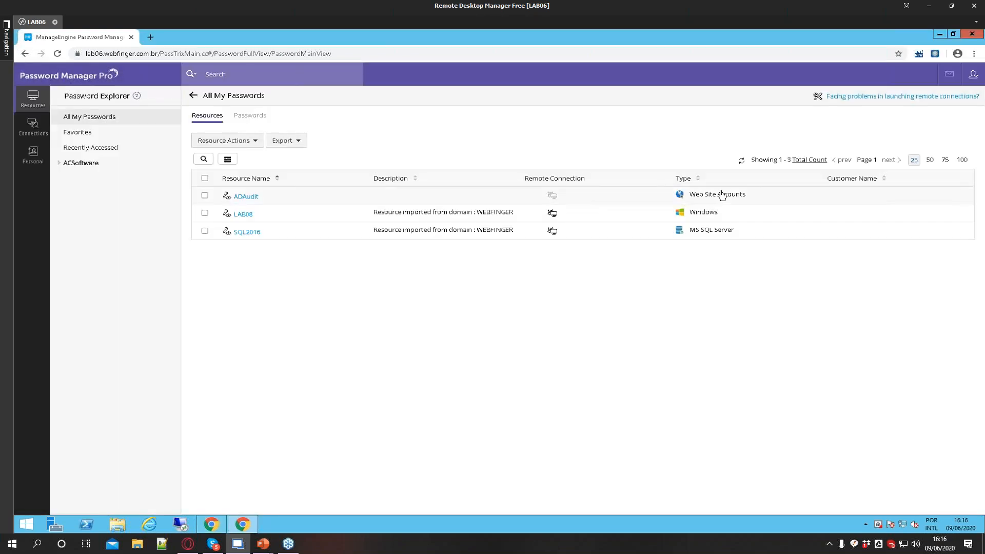
{"action": "left_click", "coordinate": [252, 234]}
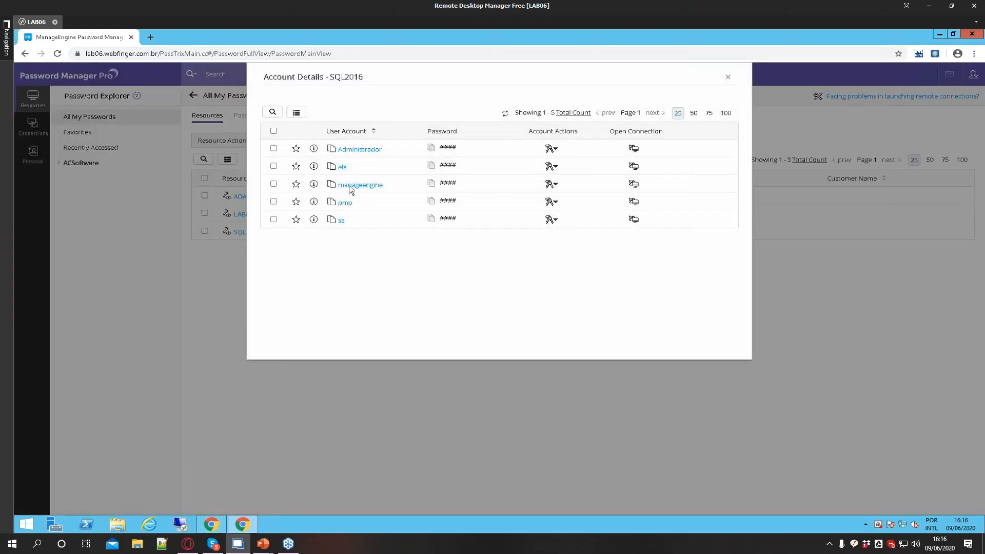
{"action": "left_click", "coordinate": [729, 78]}
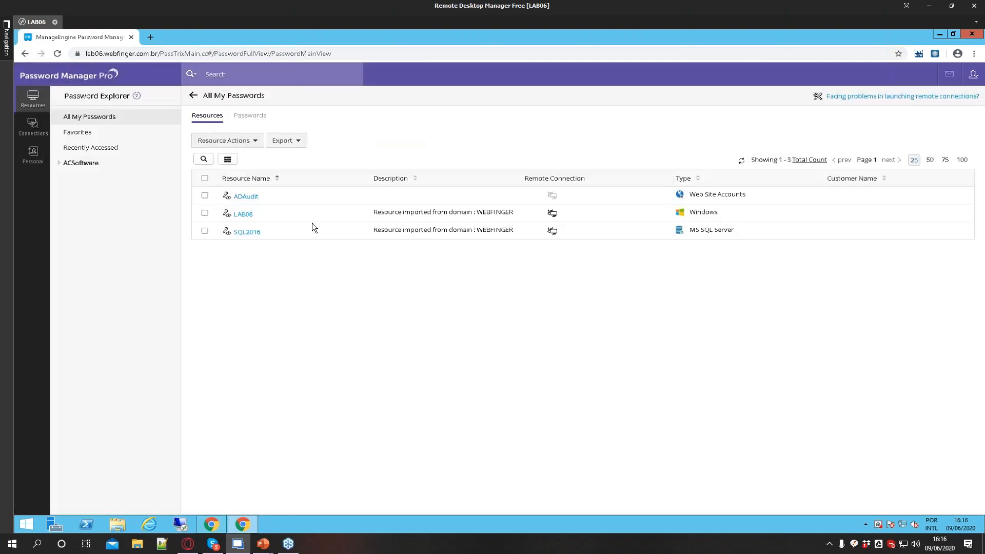
{"action": "left_click", "coordinate": [211, 523]}
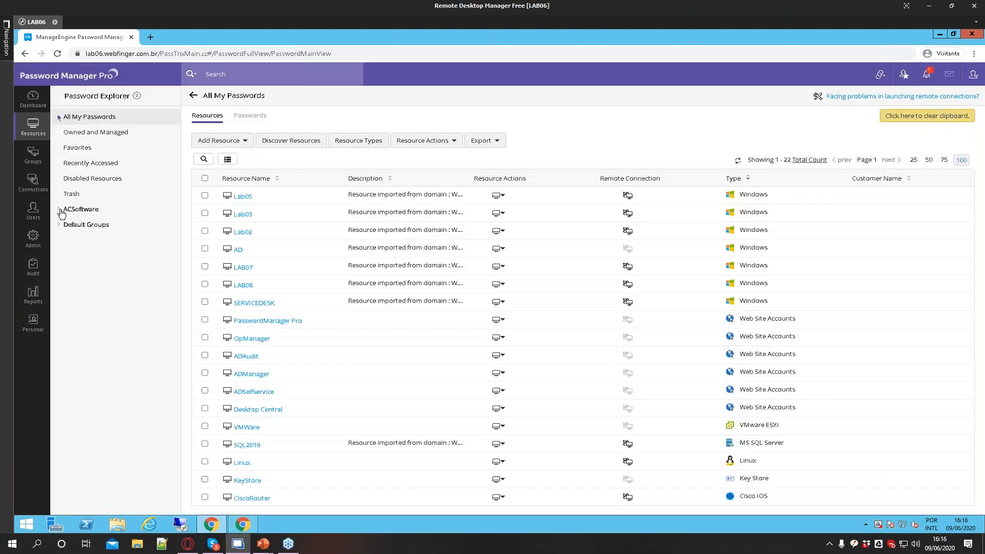
Expand the ACSoftware groups, open the PMP Taina resource group, and view its passwords list
{"action": "left_click", "coordinate": [59, 210]}
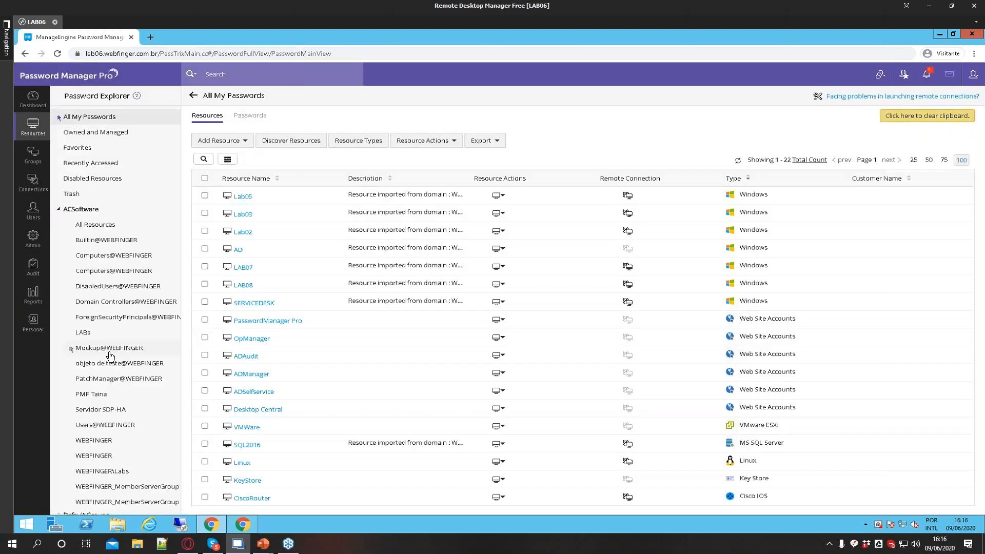
{"action": "left_click", "coordinate": [91, 396]}
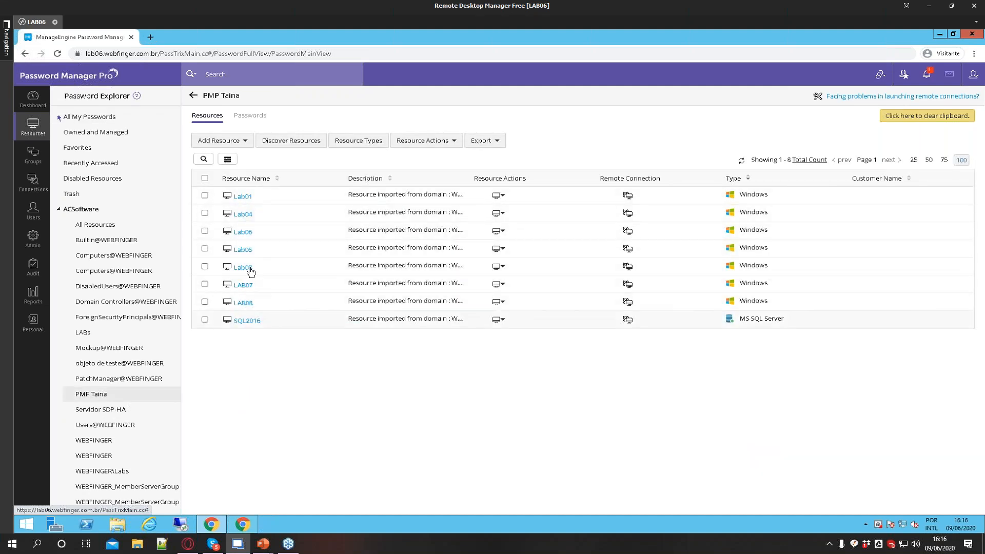
{"action": "left_click", "coordinate": [250, 115]}
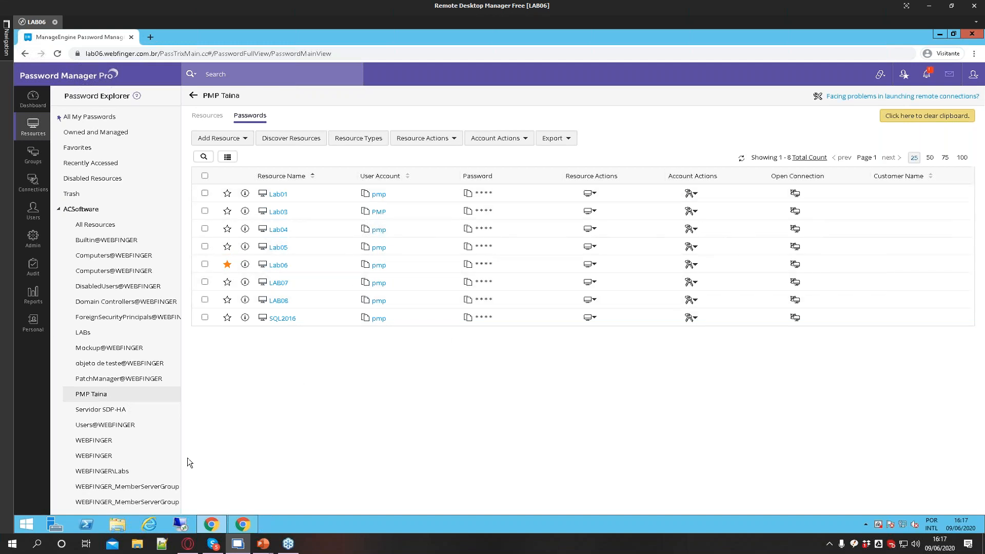
Open Resource Groups and inspect the PMP Taina group's sharing with user groups, then close it
{"action": "left_click", "coordinate": [28, 158]}
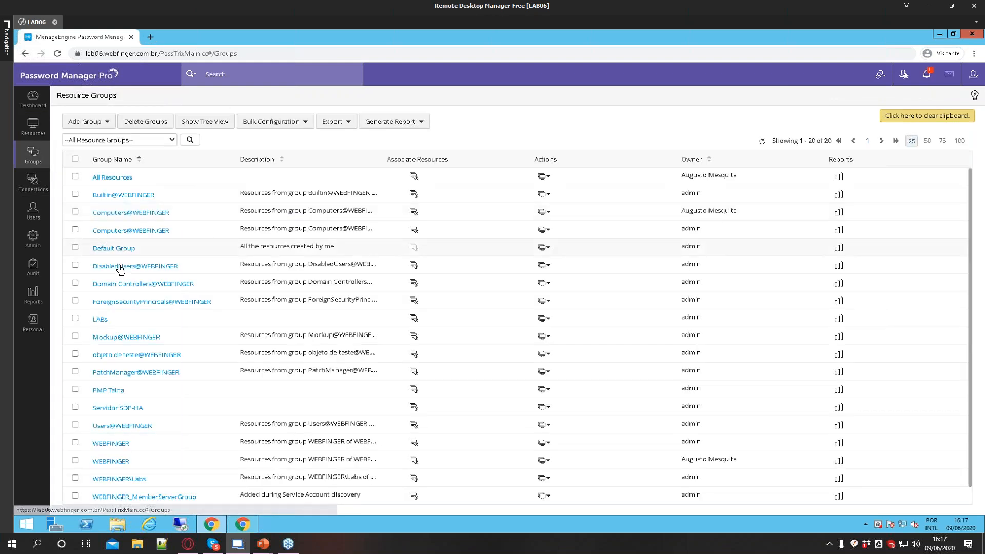
{"action": "left_click", "coordinate": [542, 390]}
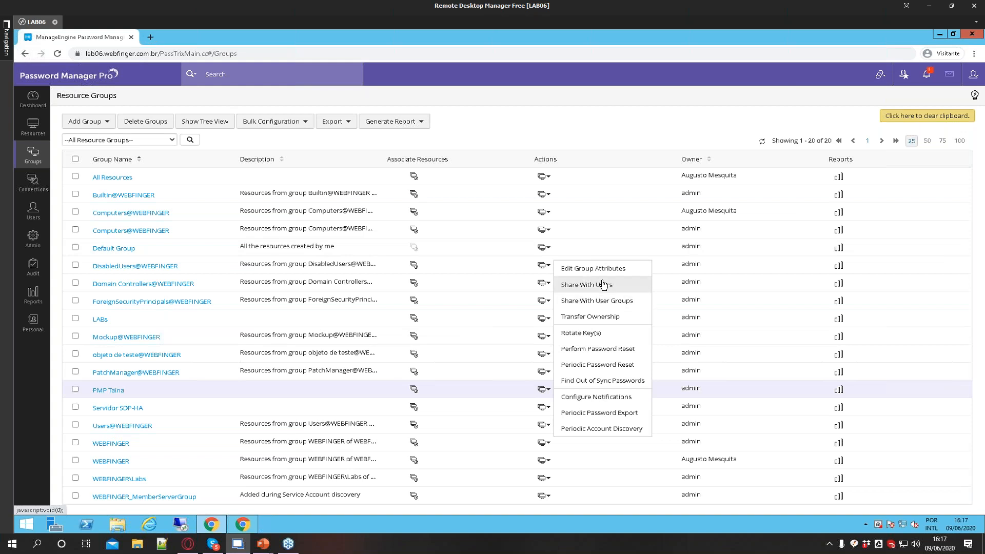
{"action": "left_click", "coordinate": [604, 304]}
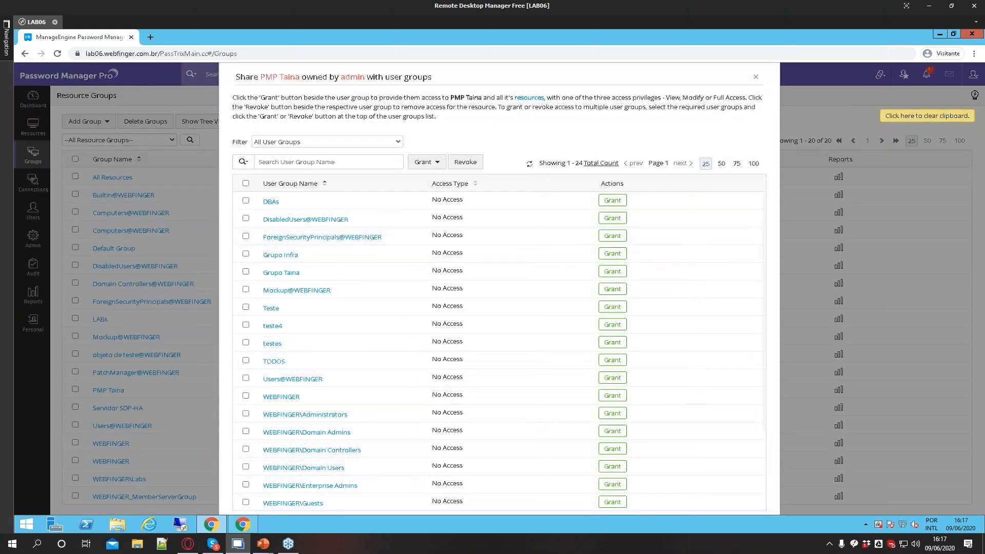
{"action": "left_click", "coordinate": [755, 76]}
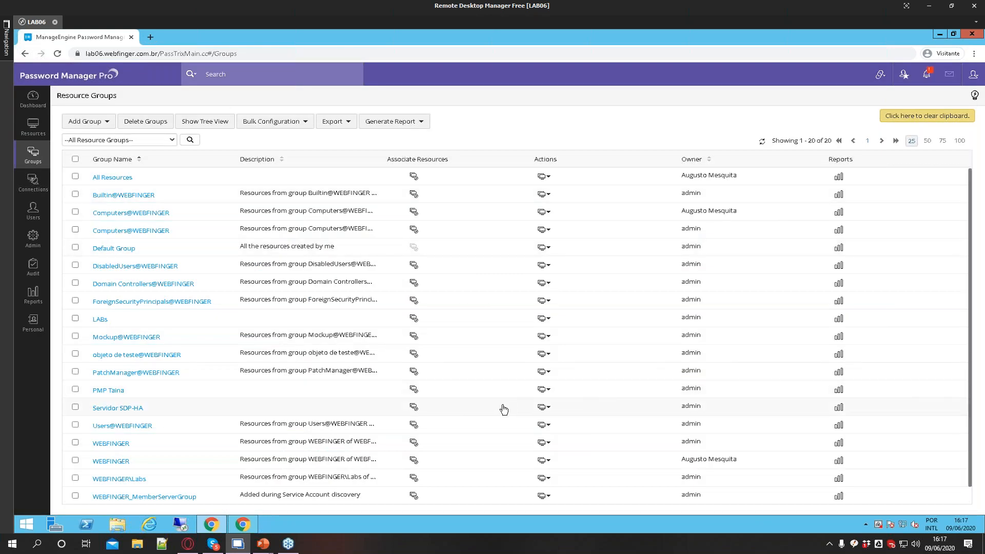
Share the PMP Taina resource group with the user found by name search, granting View Passwords access
{"action": "left_click", "coordinate": [546, 390]}
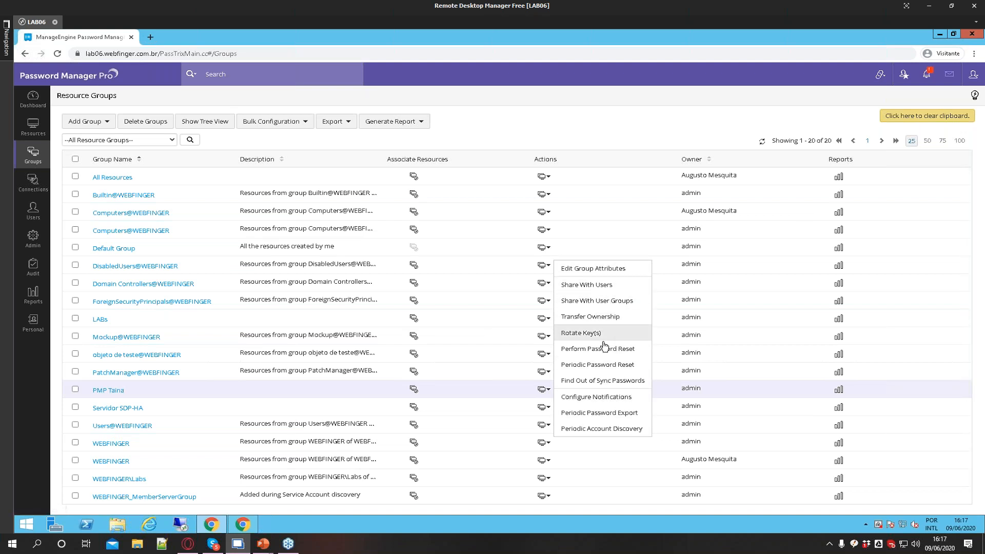
{"action": "left_click", "coordinate": [636, 285]}
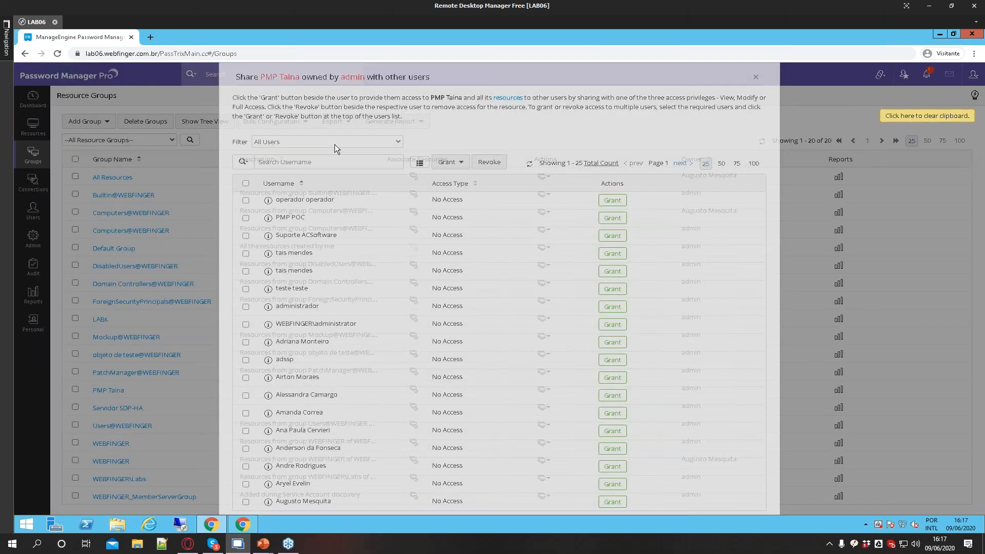
{"action": "left_click", "coordinate": [327, 142]}
{"action": "left_click", "coordinate": [294, 161]}
{"action": "left_click", "coordinate": [293, 162]}
{"action": "type", "text": "taina"}
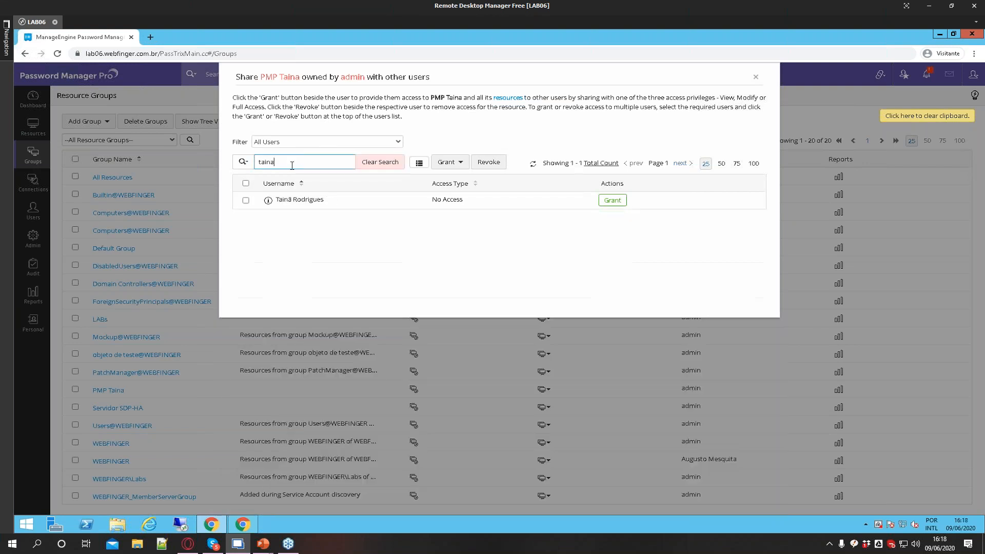
{"action": "left_click", "coordinate": [612, 200]}
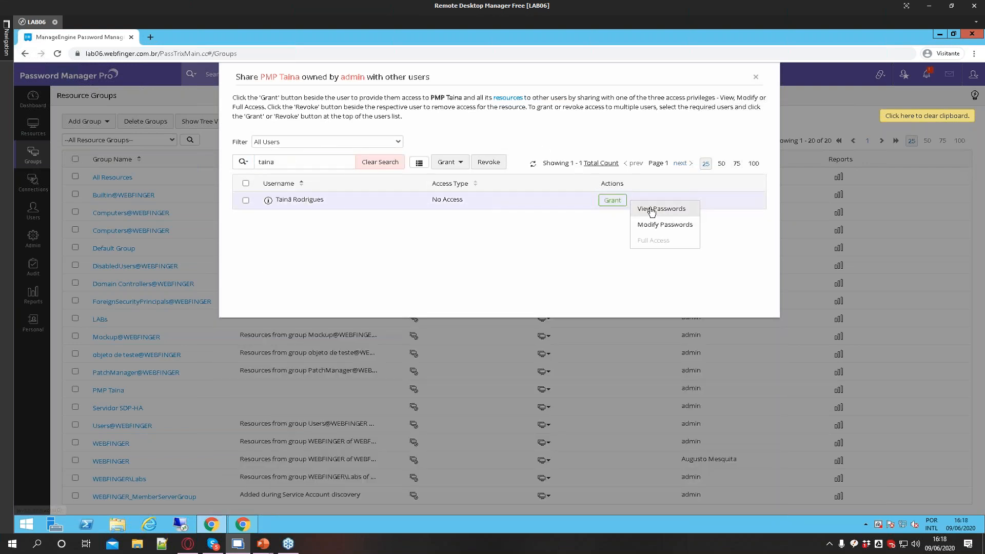
{"action": "left_click", "coordinate": [656, 210]}
In the other browser window, refresh the user's password list, then return to the admin window and close the sharing dialog
{"action": "left_click", "coordinate": [242, 524]}
{"action": "left_click", "coordinate": [741, 160]}
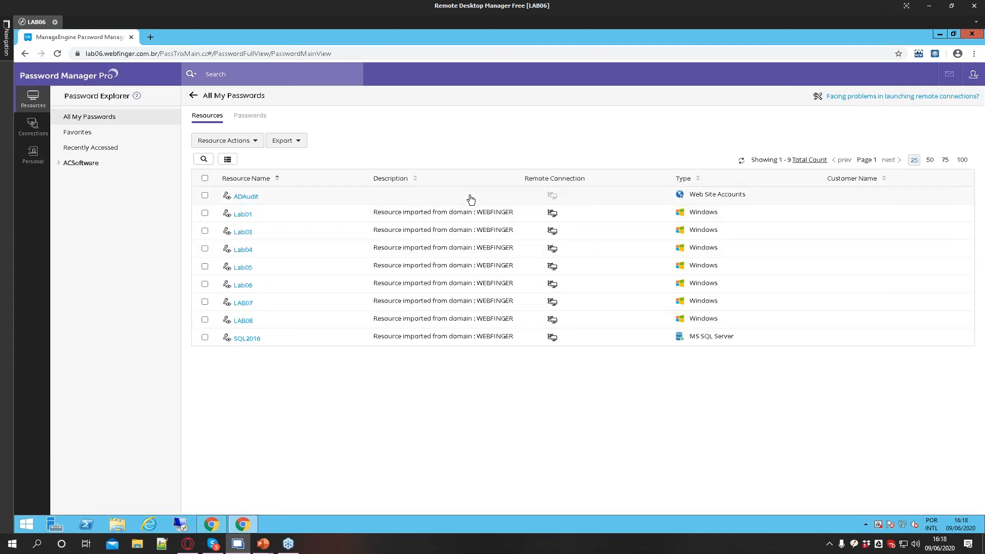
{"action": "left_click", "coordinate": [211, 523]}
{"action": "left_click", "coordinate": [756, 77]}
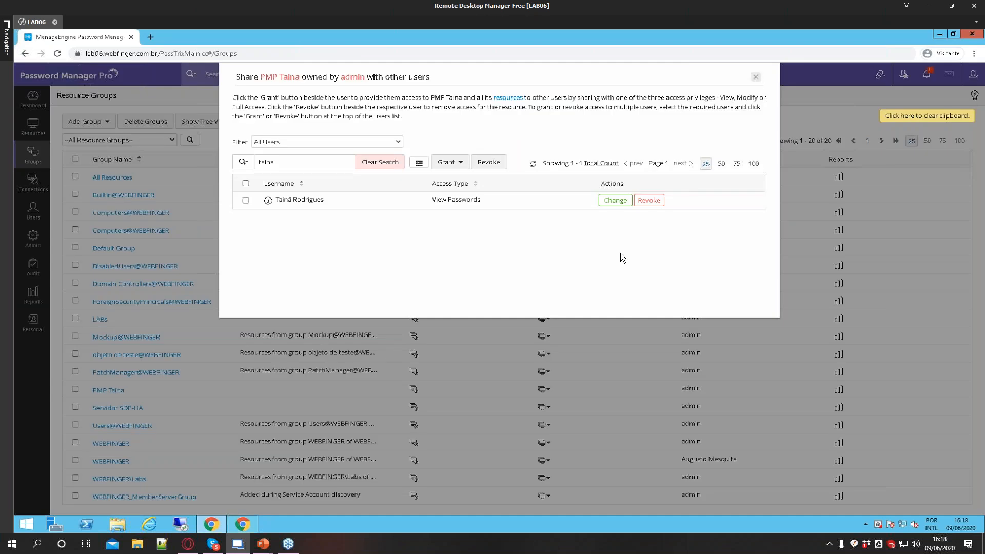
{"action": "left_click", "coordinate": [544, 266]}
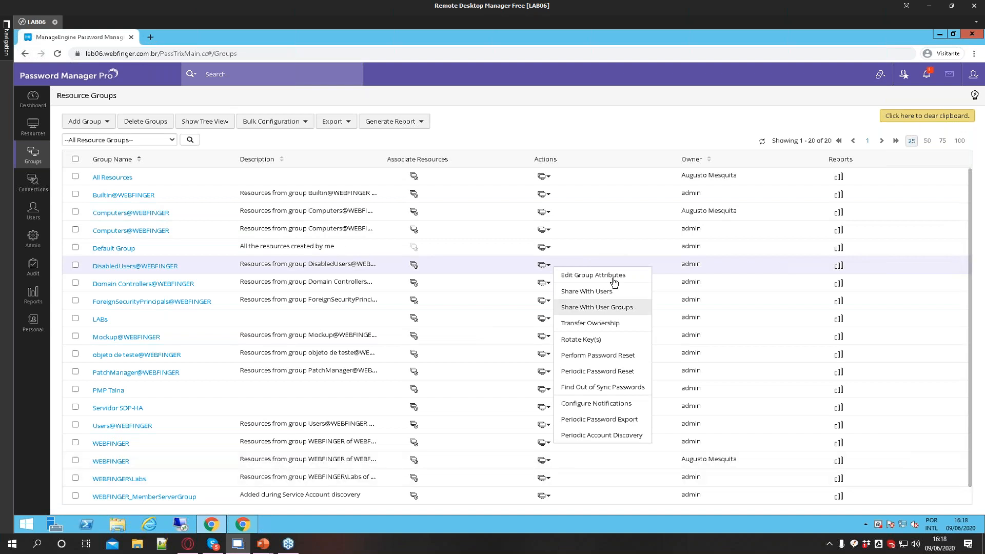
{"action": "left_click", "coordinate": [597, 307]}
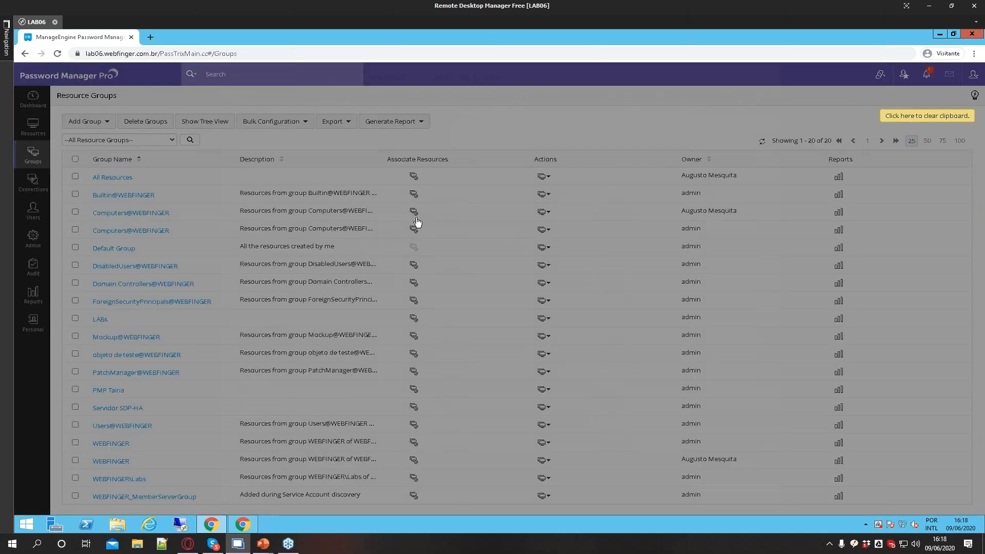
{"action": "key", "text": "Escape"}
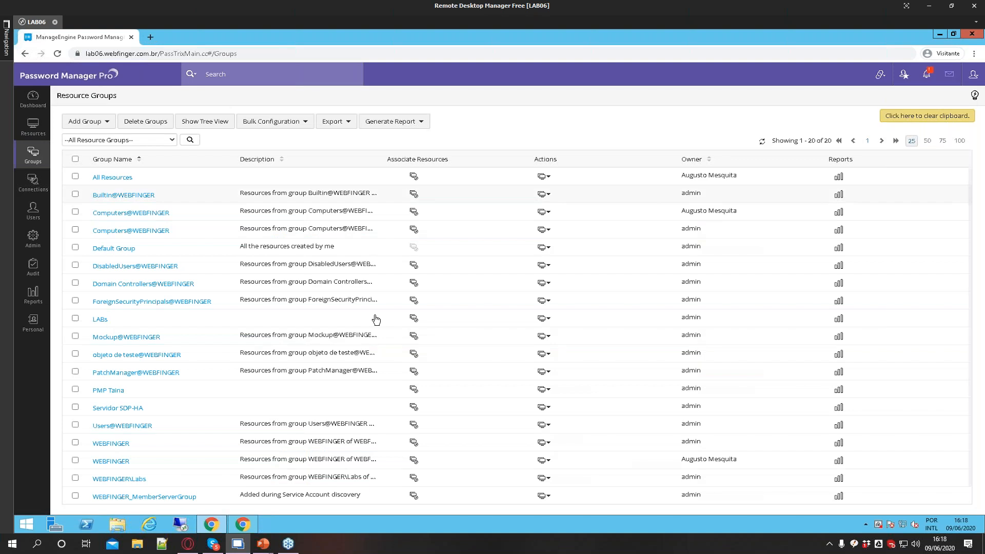
Share the LABs resource group with the DBAs user group with View Passwords access, then close the dialog
{"action": "left_click", "coordinate": [546, 320]}
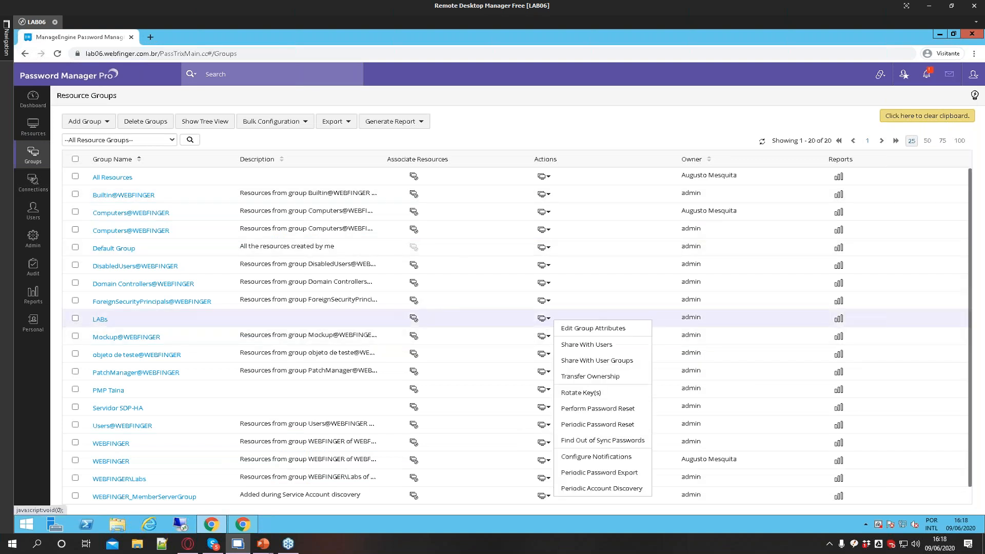
{"action": "left_click", "coordinate": [594, 361]}
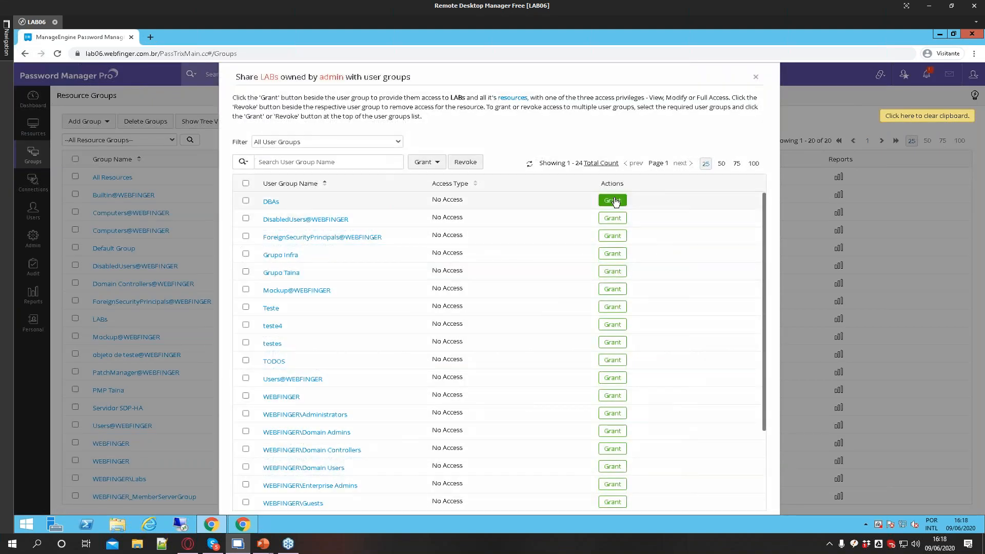
{"action": "left_click", "coordinate": [613, 201]}
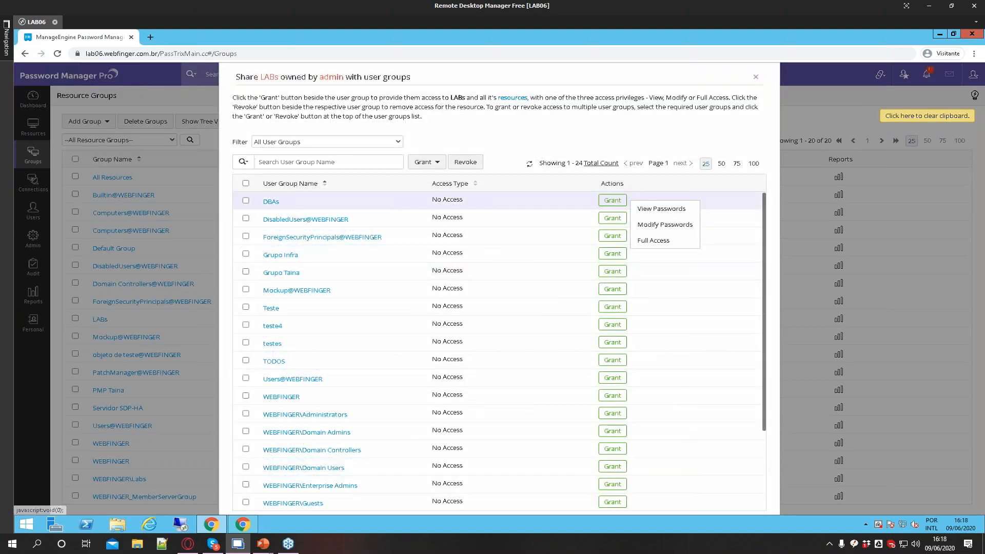
{"action": "left_click", "coordinate": [647, 205]}
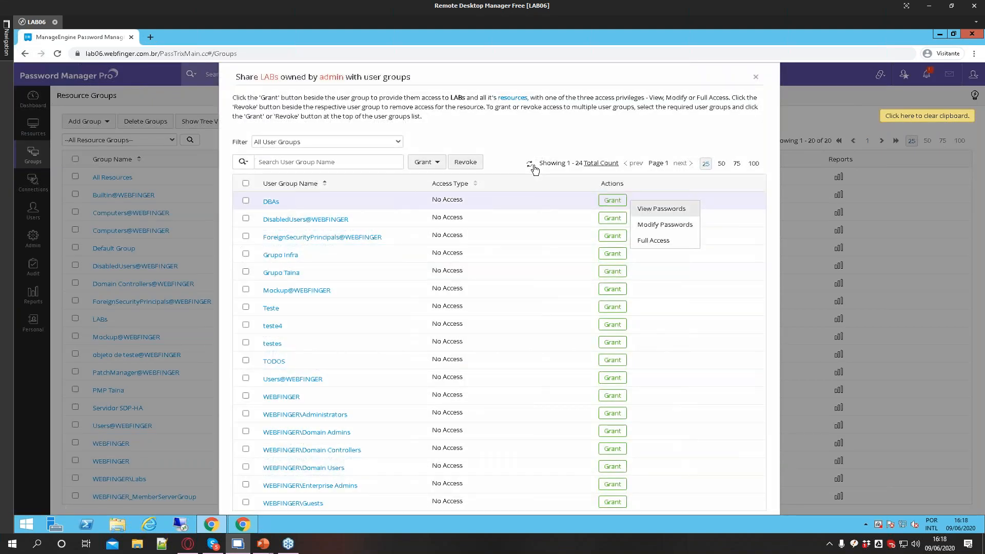
{"action": "left_click", "coordinate": [756, 77]}
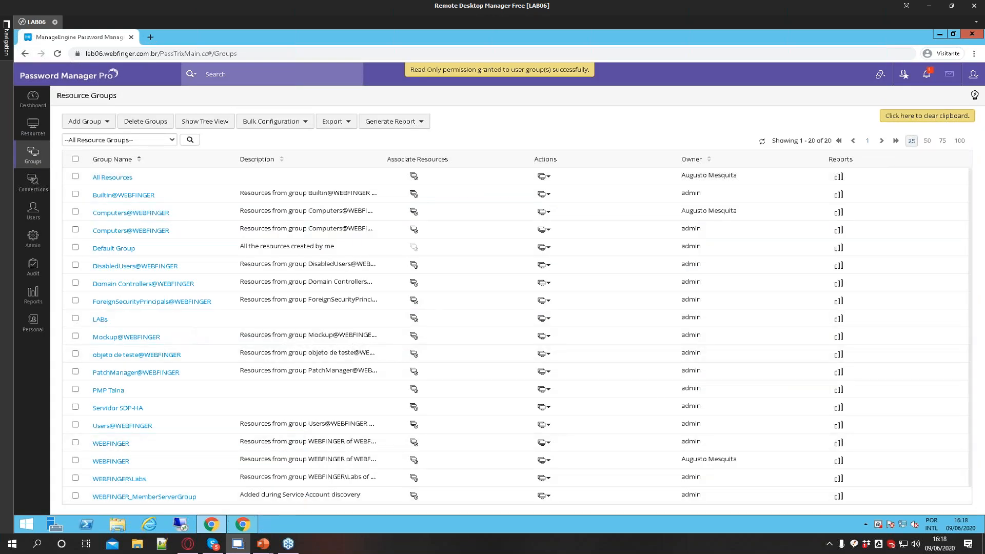
In the other browser window, refresh the user's password list and return to the admin window
{"action": "left_click", "coordinate": [243, 524]}
{"action": "left_click", "coordinate": [740, 160]}
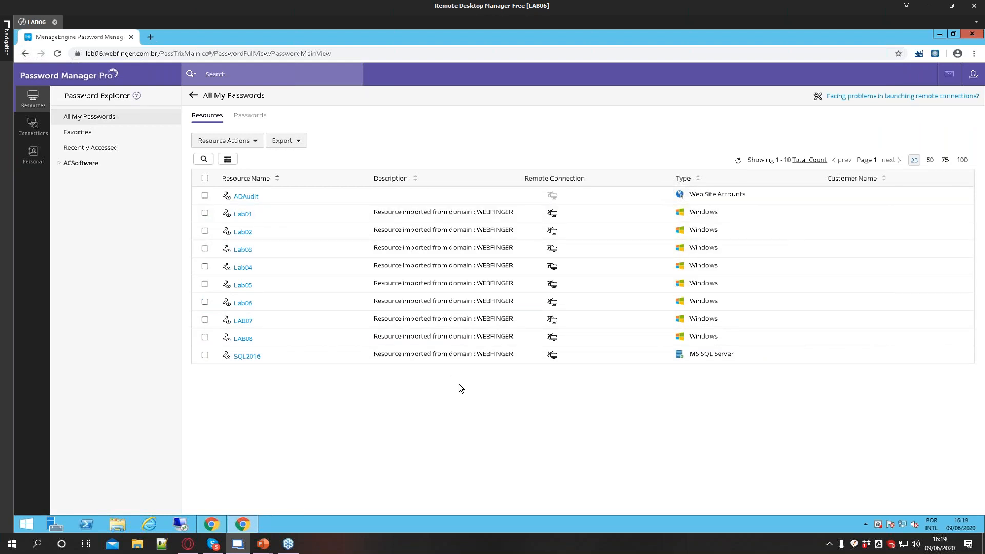
{"action": "left_click", "coordinate": [213, 522]}
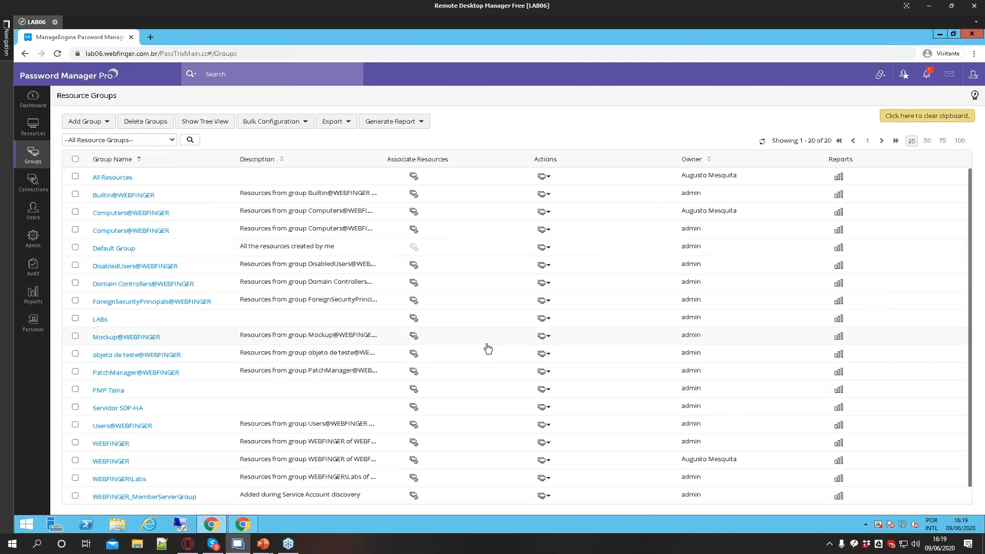
Filter the LABs group's user sharing to show only users it is shared with, then close the dialog
{"action": "left_click", "coordinate": [544, 318]}
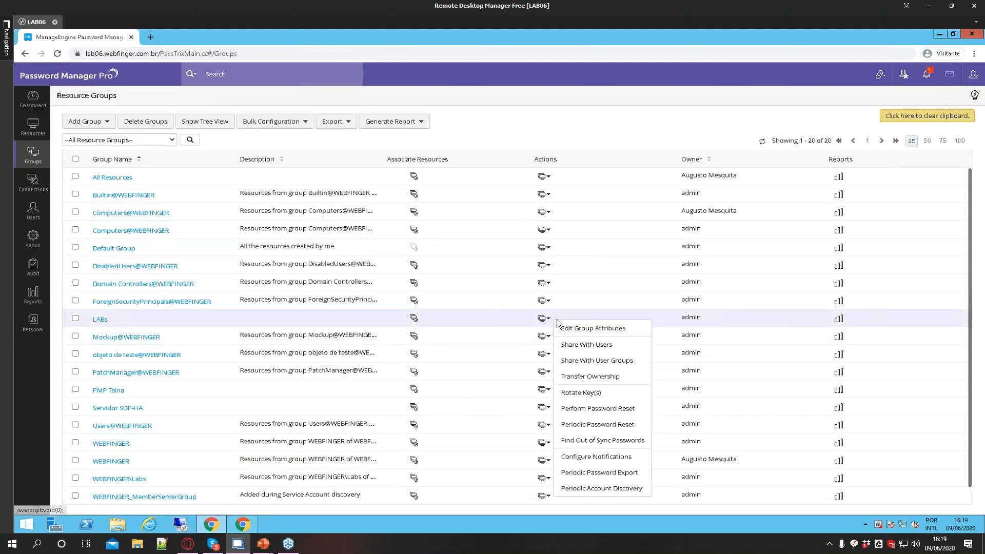
{"action": "left_click", "coordinate": [589, 349]}
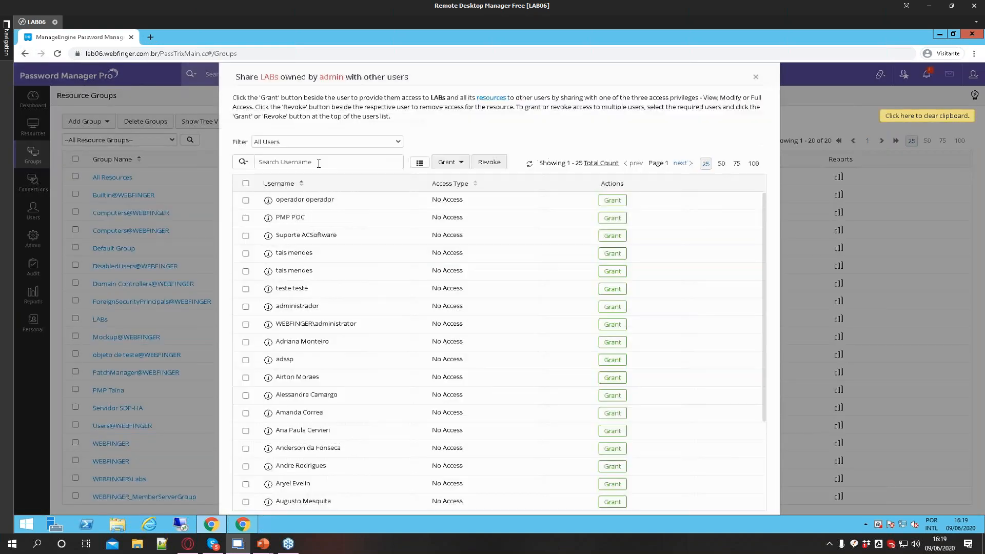
{"action": "left_click", "coordinate": [290, 142]}
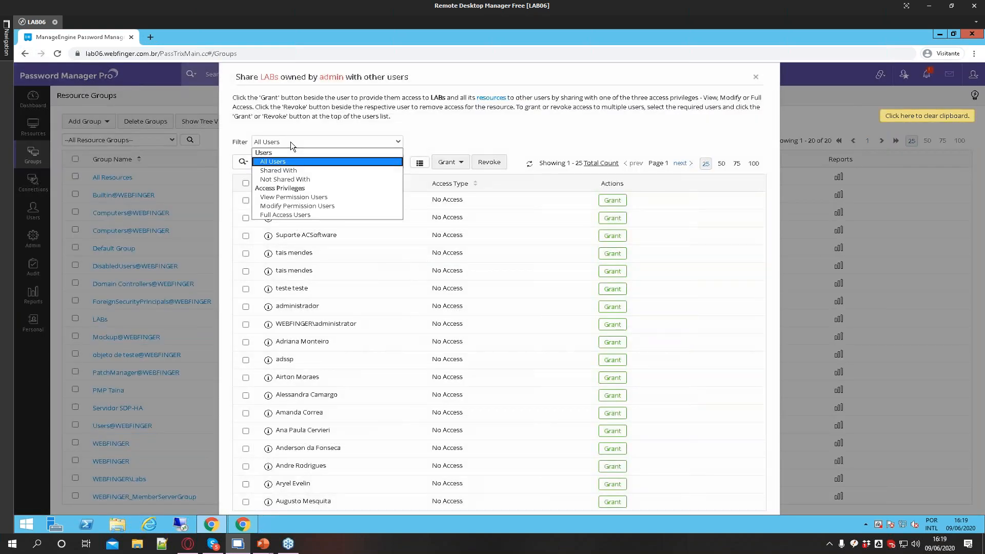
{"action": "left_click", "coordinate": [277, 171]}
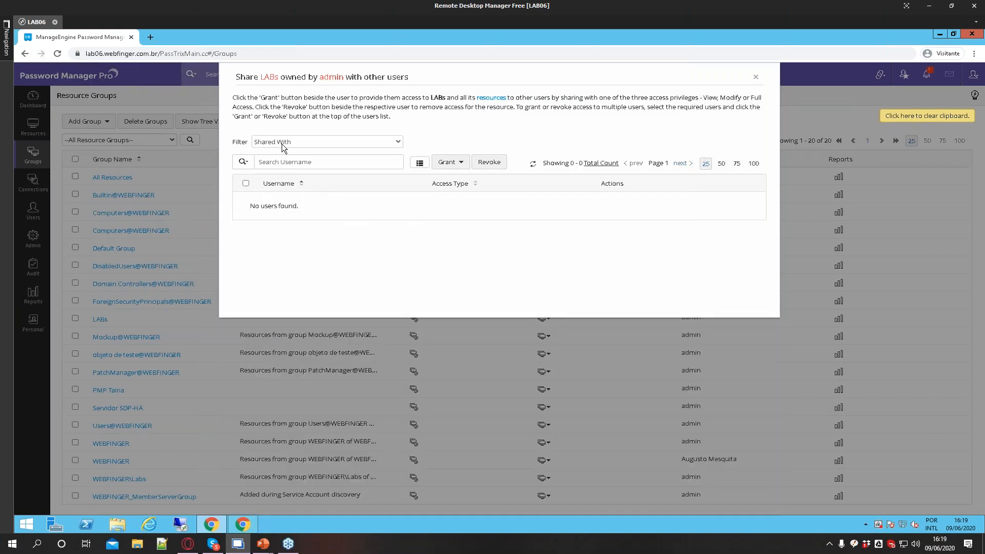
{"action": "left_click", "coordinate": [281, 144]}
{"action": "left_click", "coordinate": [755, 77]}
{"action": "left_click", "coordinate": [756, 77]}
Filter the LABs group's user group sharing to Shared With and revoke the DBAs group's access, then close it
{"action": "left_click", "coordinate": [544, 318]}
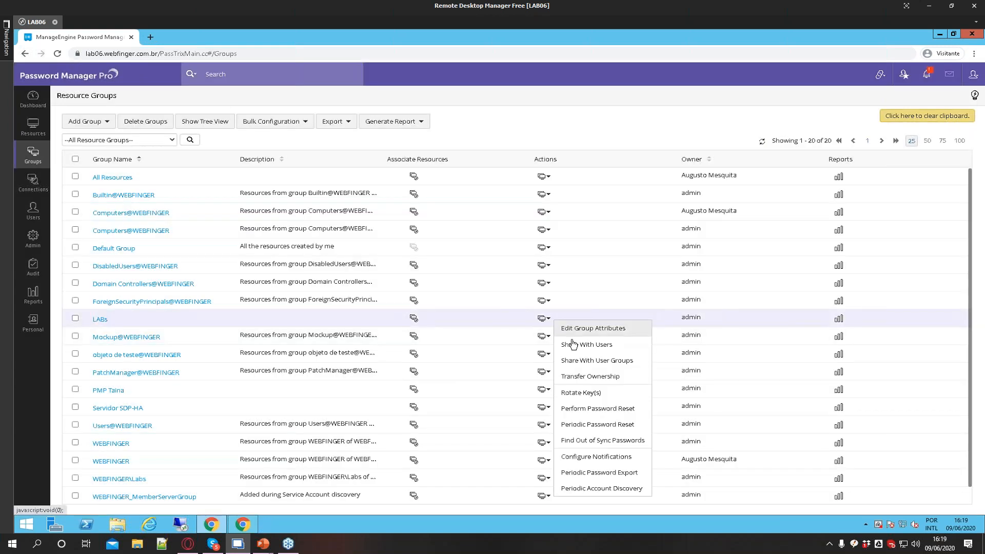
{"action": "left_click", "coordinate": [577, 361]}
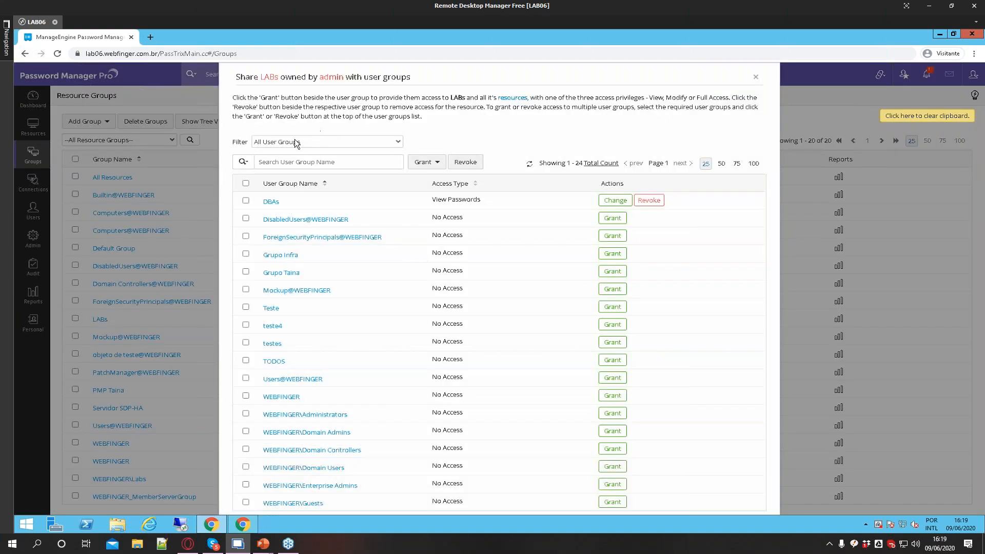
{"action": "left_click", "coordinate": [294, 143]}
{"action": "left_click", "coordinate": [288, 171]}
{"action": "left_click", "coordinate": [647, 201]}
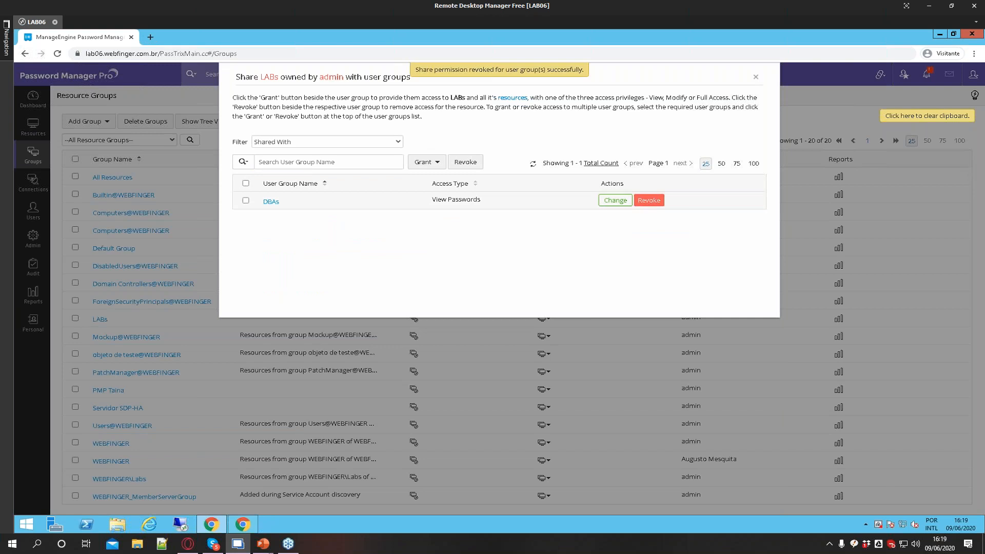
{"action": "left_click", "coordinate": [755, 77]}
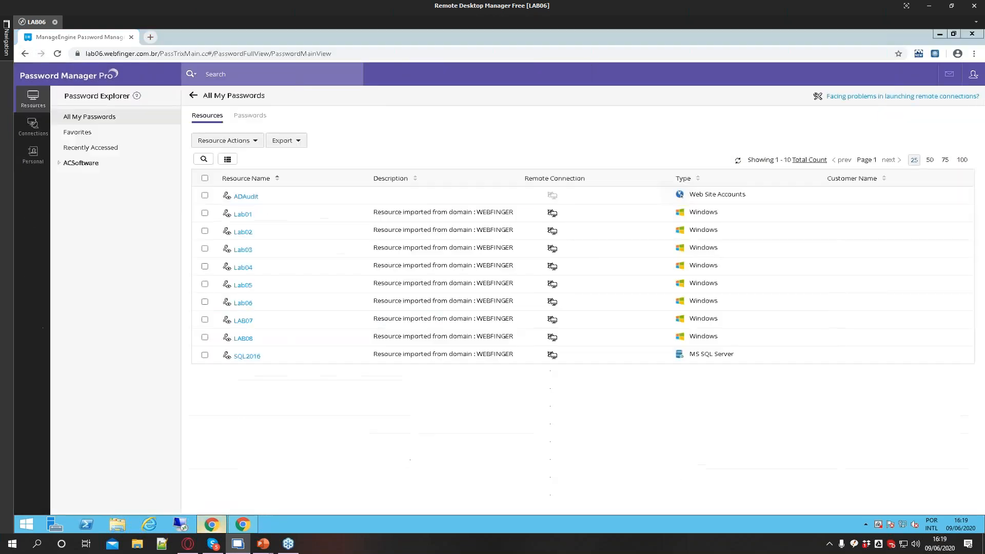
Refresh the user's password list in the other browser window and return to the admin window
{"action": "left_click", "coordinate": [739, 165]}
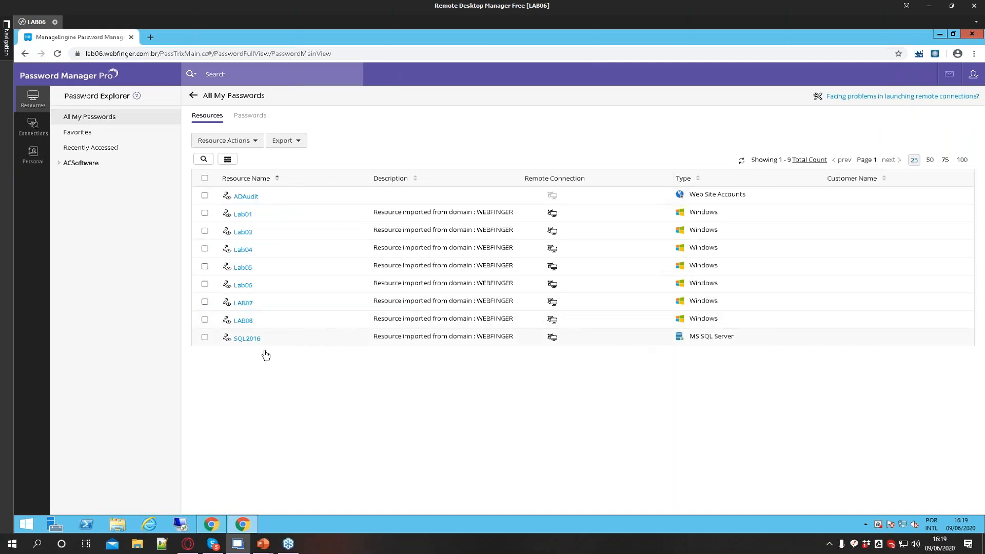
{"action": "left_click", "coordinate": [222, 523]}
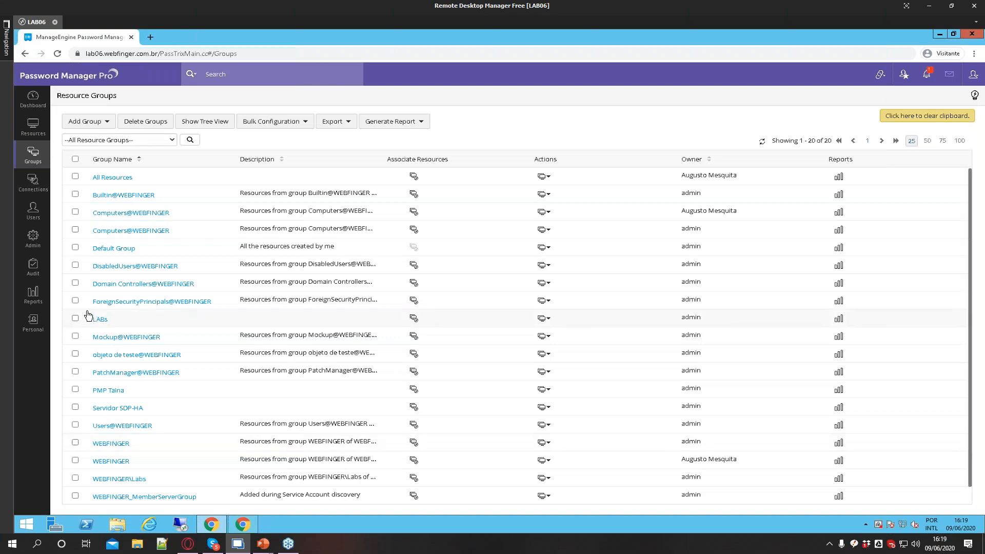
Open the Users list and filter it by username to find the user
{"action": "left_click", "coordinate": [34, 215]}
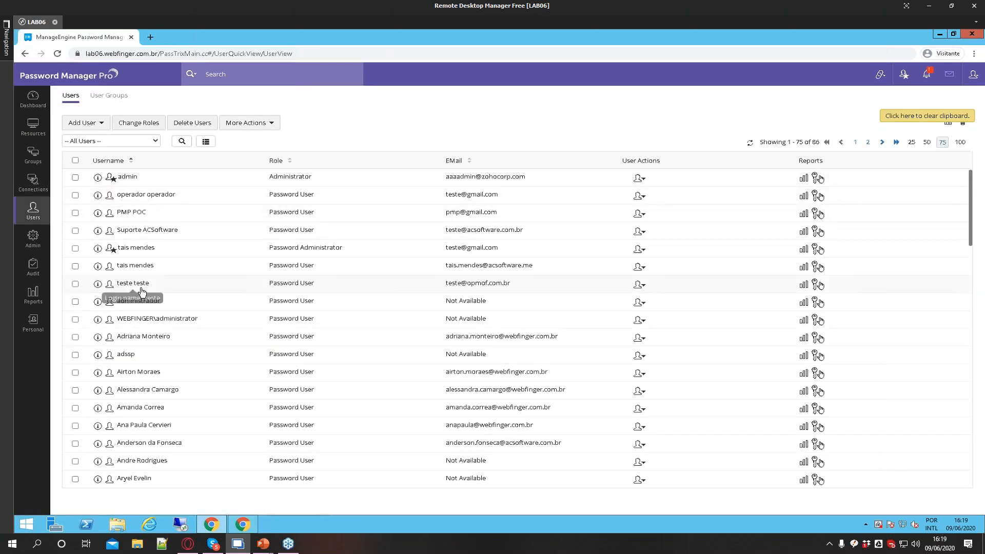
{"action": "scroll", "coordinate": [148, 390], "scroll_direction": "down", "scroll_amount": 3}
{"action": "scroll", "coordinate": [147, 389], "scroll_direction": "down", "scroll_amount": 10}
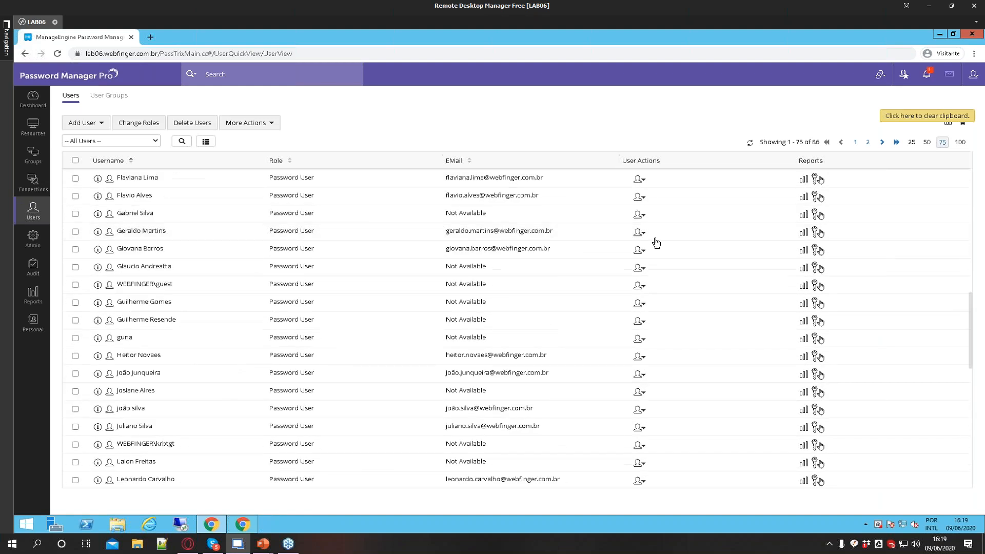
{"action": "left_click", "coordinate": [182, 141]}
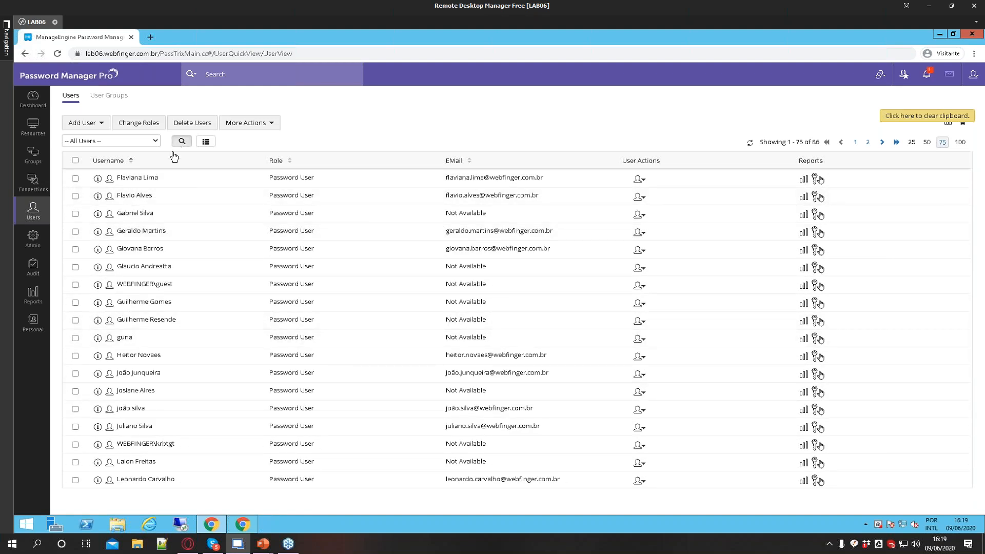
{"action": "left_click", "coordinate": [158, 179]}
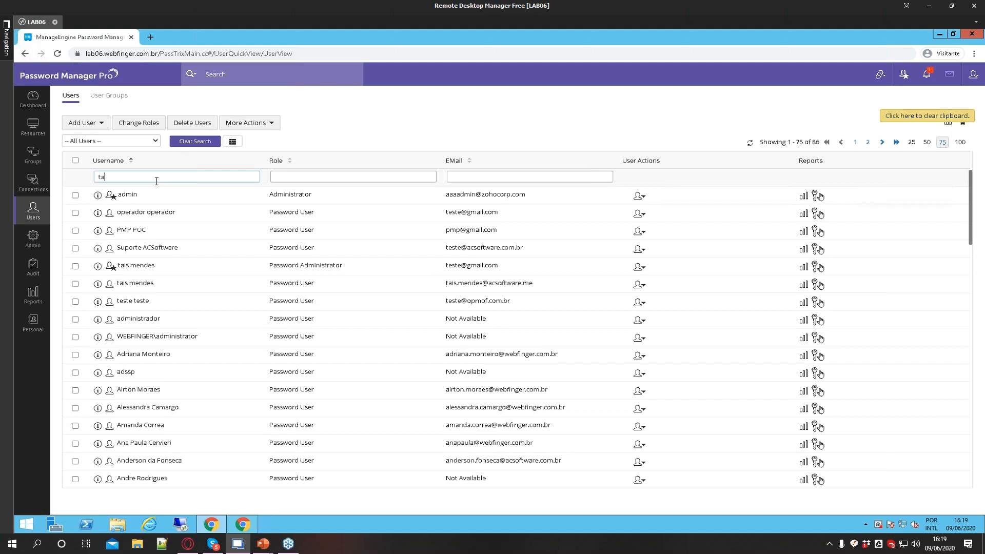
{"action": "key", "text": "Return"}
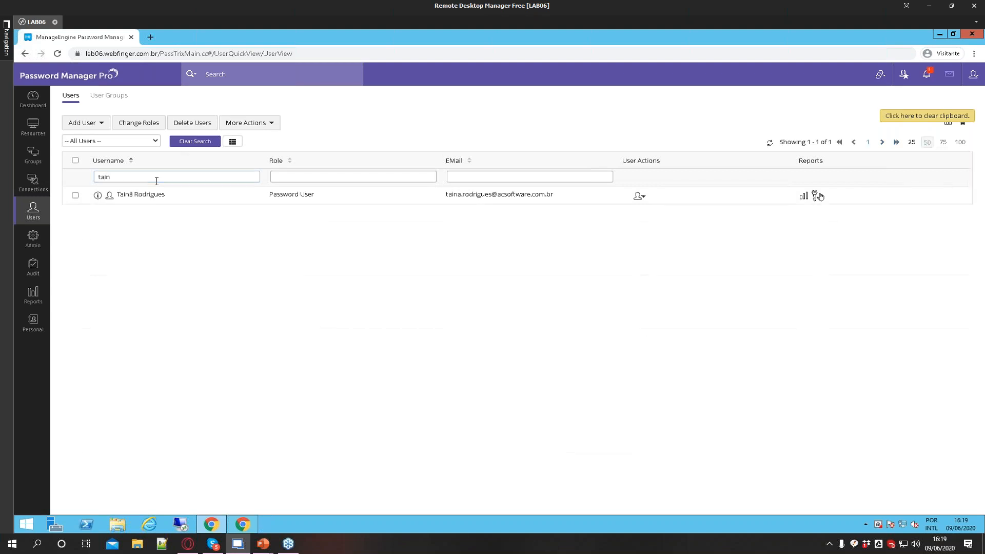
Open the user's access snapshot and expand ADAudit, Lab01 and Lab03 to review their account permissions
{"action": "left_click", "coordinate": [818, 198]}
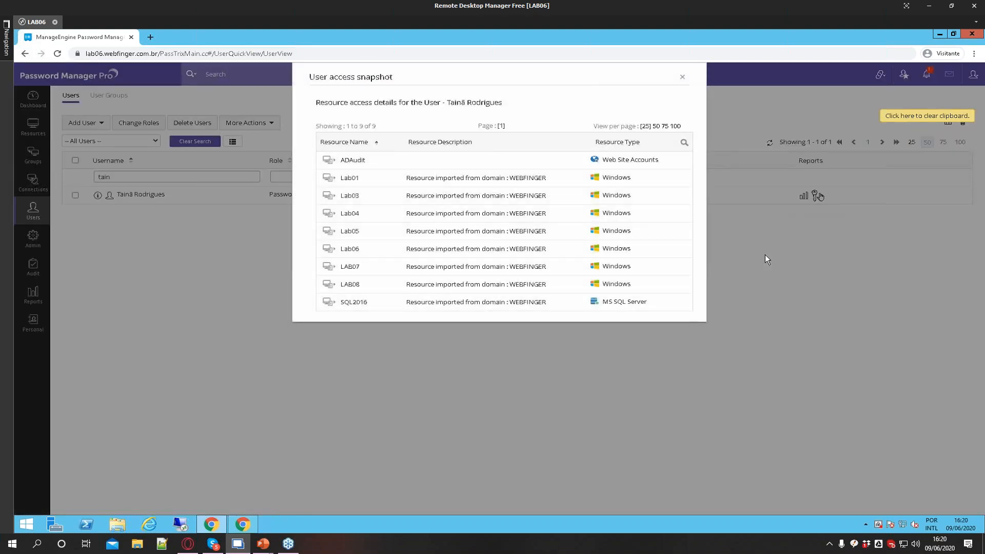
{"action": "left_click", "coordinate": [339, 160]}
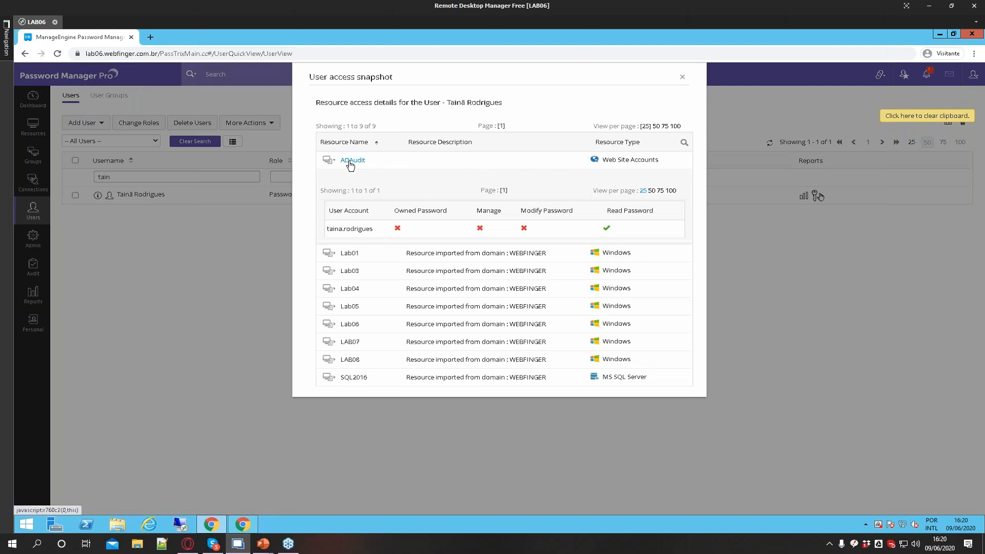
{"action": "left_click_drag", "start_coordinate": [329, 229], "coordinate": [400, 235]}
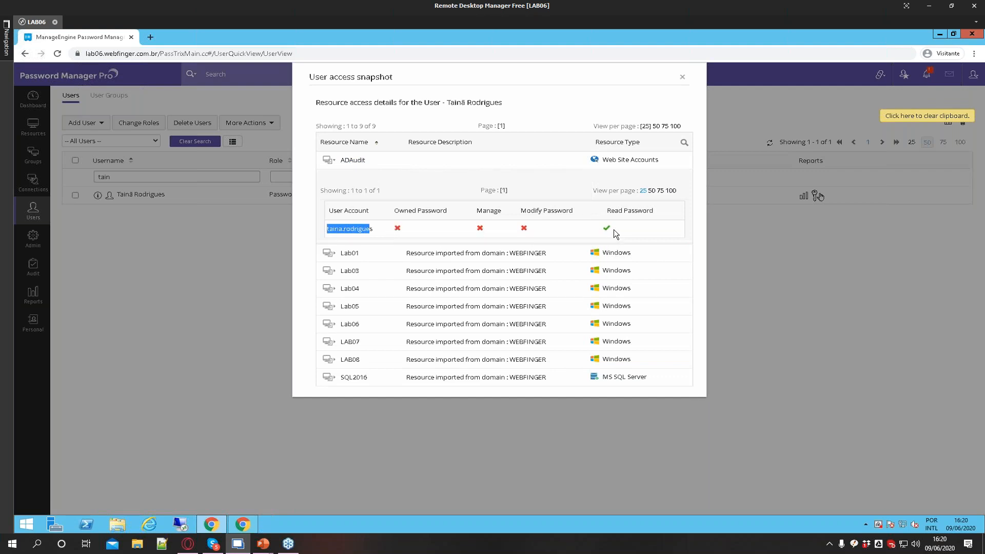
{"action": "left_click", "coordinate": [349, 254]}
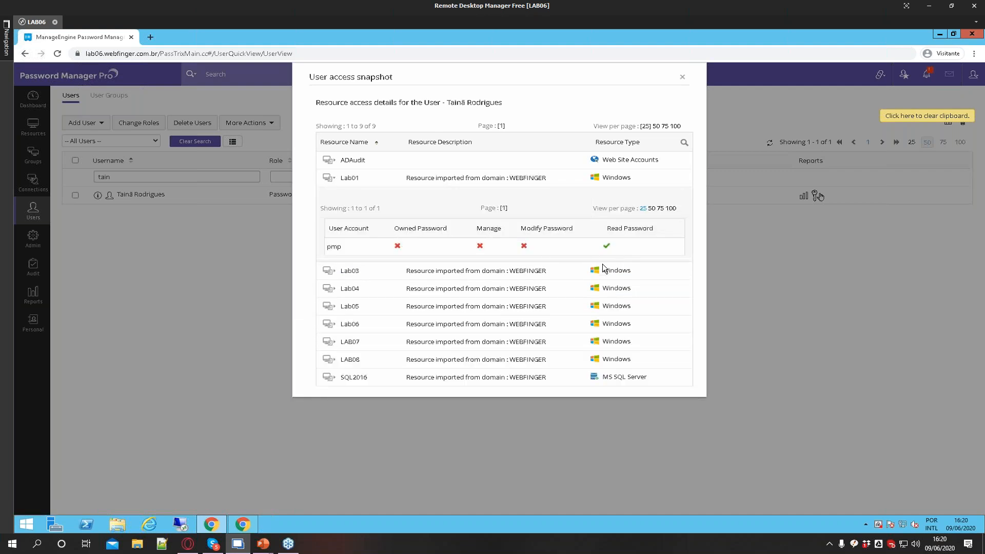
{"action": "left_click", "coordinate": [349, 271]}
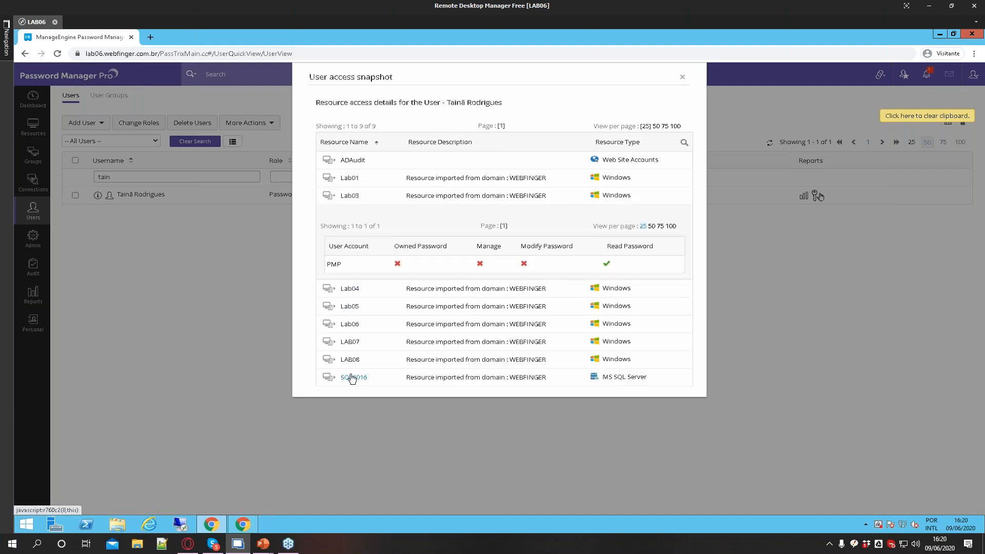
Expand SQL2016 in the user's access snapshot to review its account permissions, then close the snapshot
{"action": "left_click", "coordinate": [544, 377]}
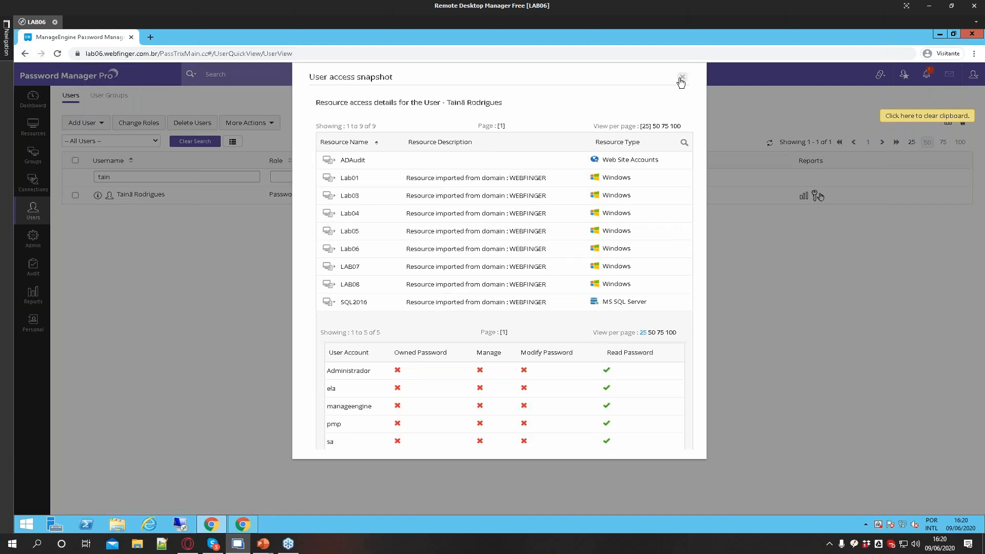
{"action": "left_click", "coordinate": [351, 307]}
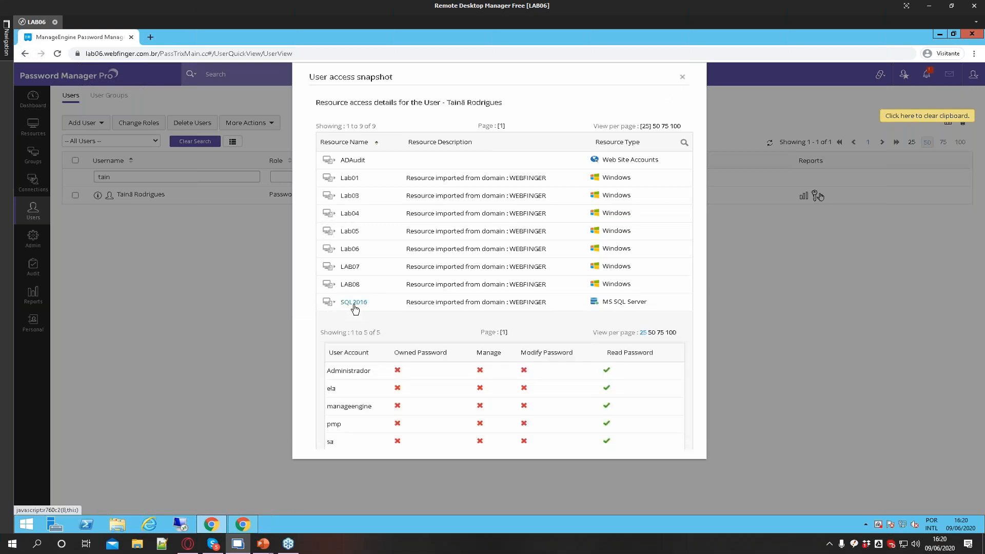
{"action": "left_click", "coordinate": [682, 77]}
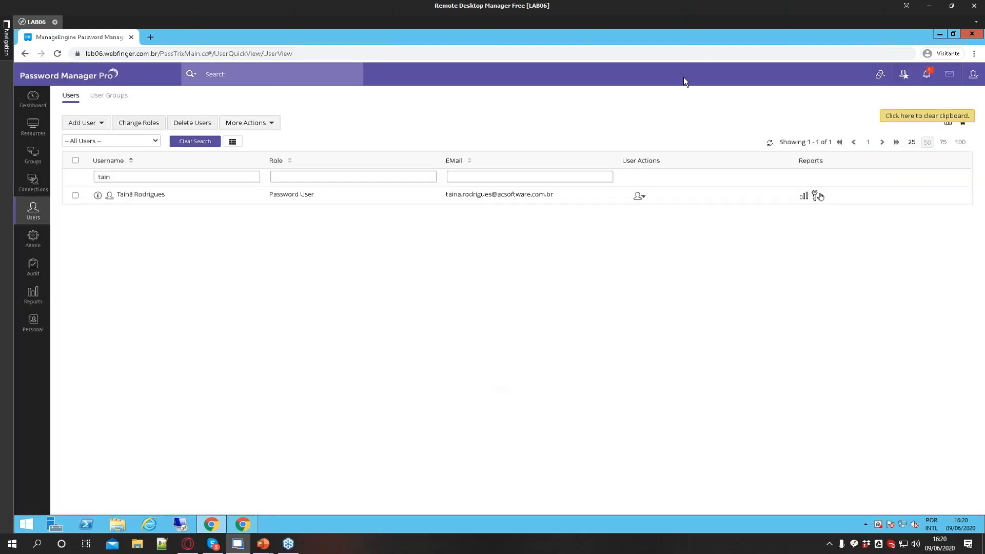
Open the All My Passwords resources list and switch to the user's browser window
{"action": "left_click", "coordinate": [32, 135]}
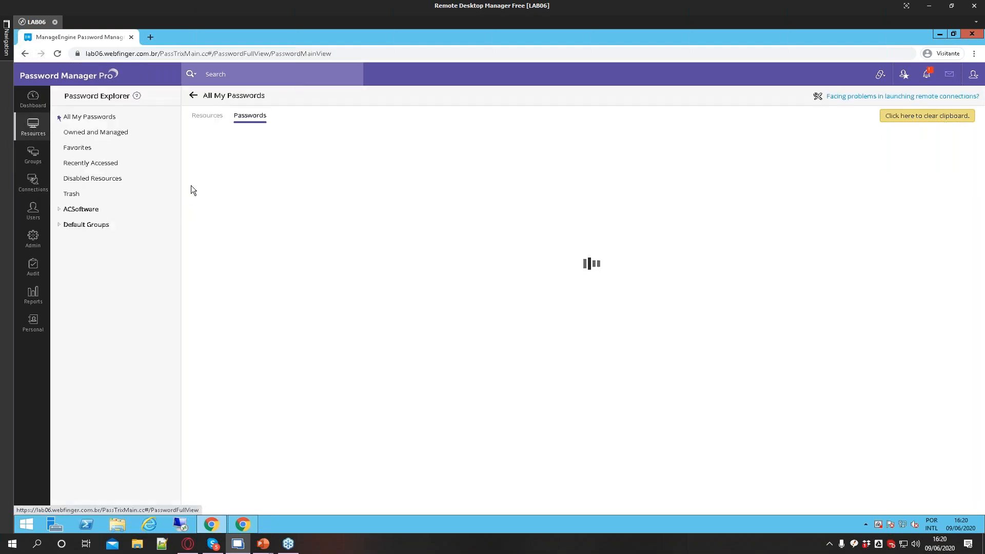
{"action": "left_click", "coordinate": [203, 118]}
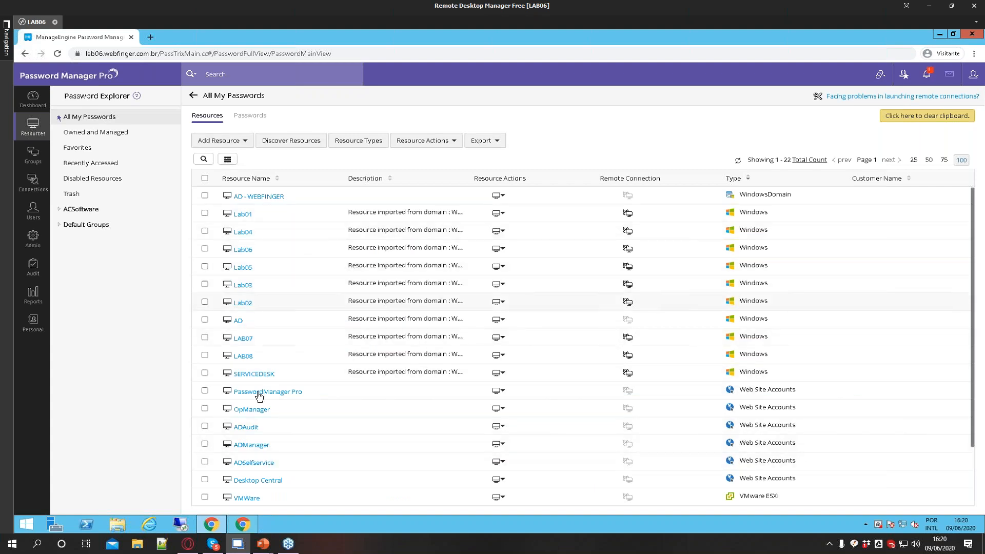
{"action": "left_click", "coordinate": [242, 524]}
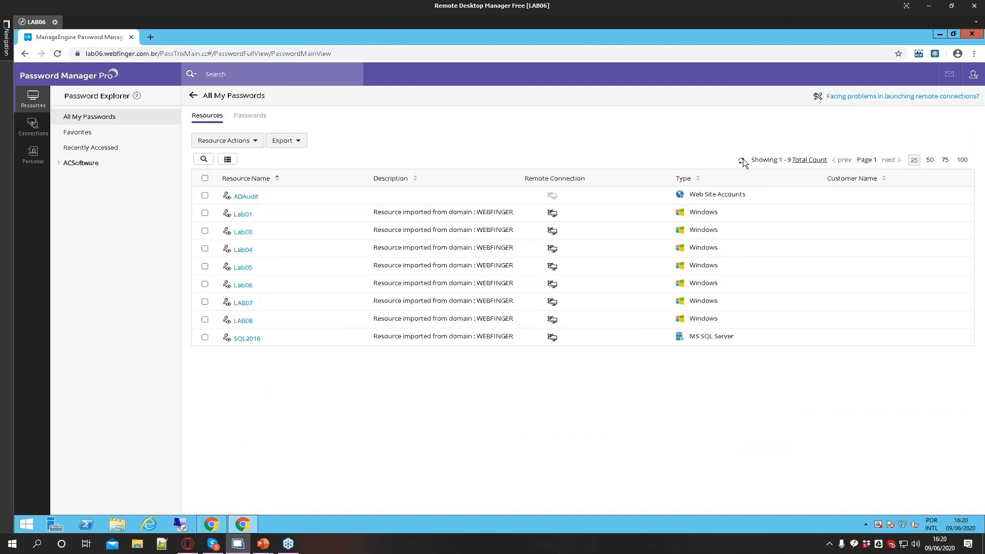
Launch a remote connection to LAB08 with the pmp account from its account details
{"action": "left_click", "coordinate": [243, 320]}
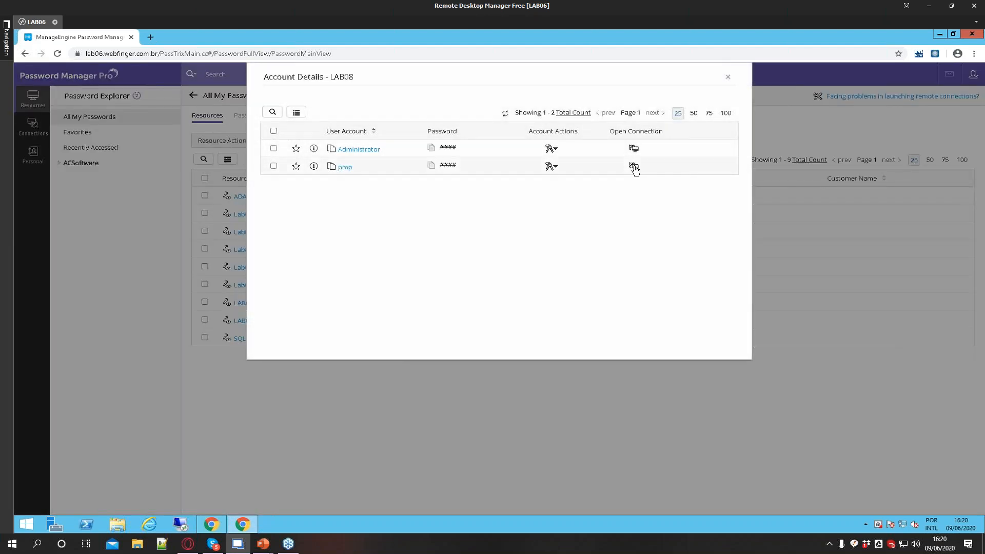
{"action": "left_click", "coordinate": [634, 168]}
{"action": "left_click", "coordinate": [654, 174]}
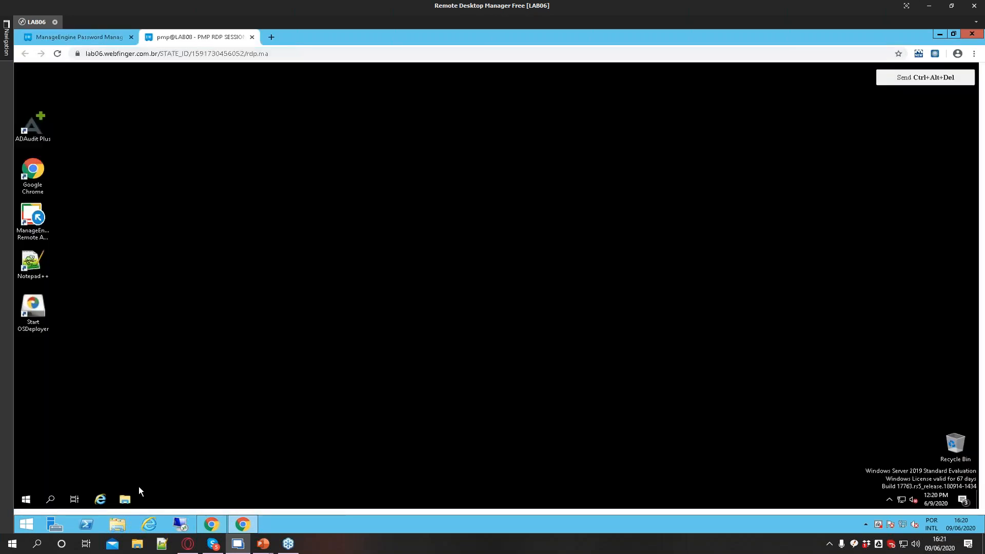
Open and close File Explorer in the LAB08 remote session, then close the session tab and LAB08's account details
{"action": "left_click", "coordinate": [136, 493]}
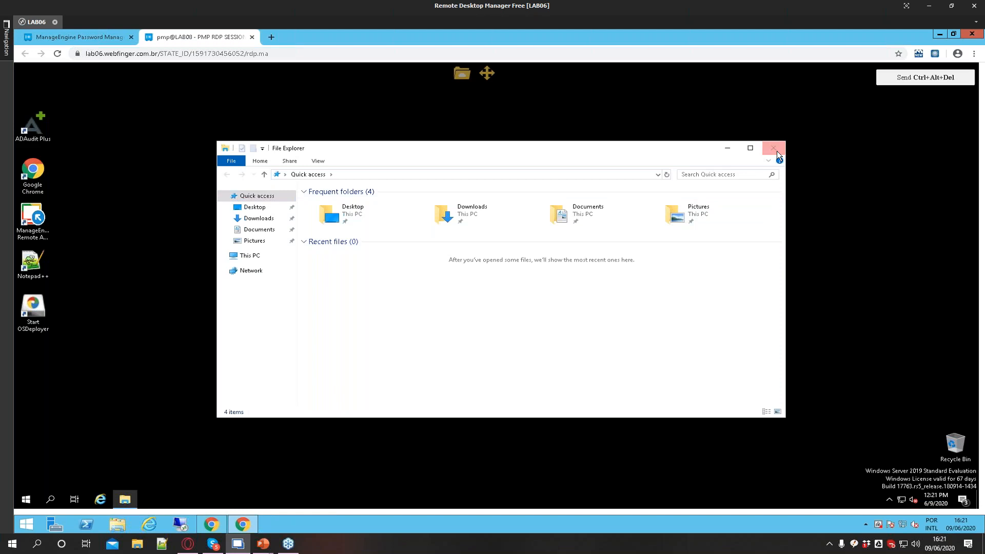
{"action": "left_click", "coordinate": [775, 149]}
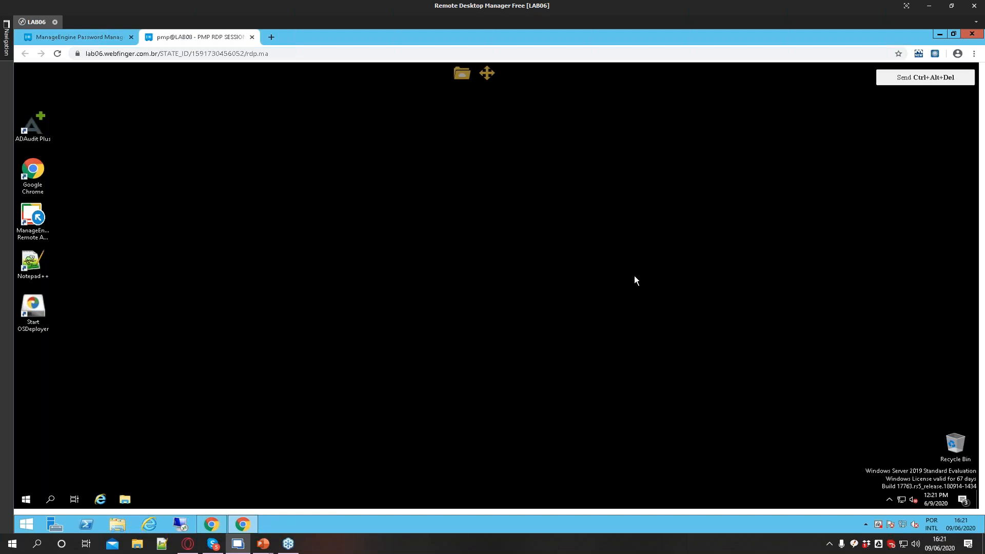
{"action": "left_click", "coordinate": [253, 38]}
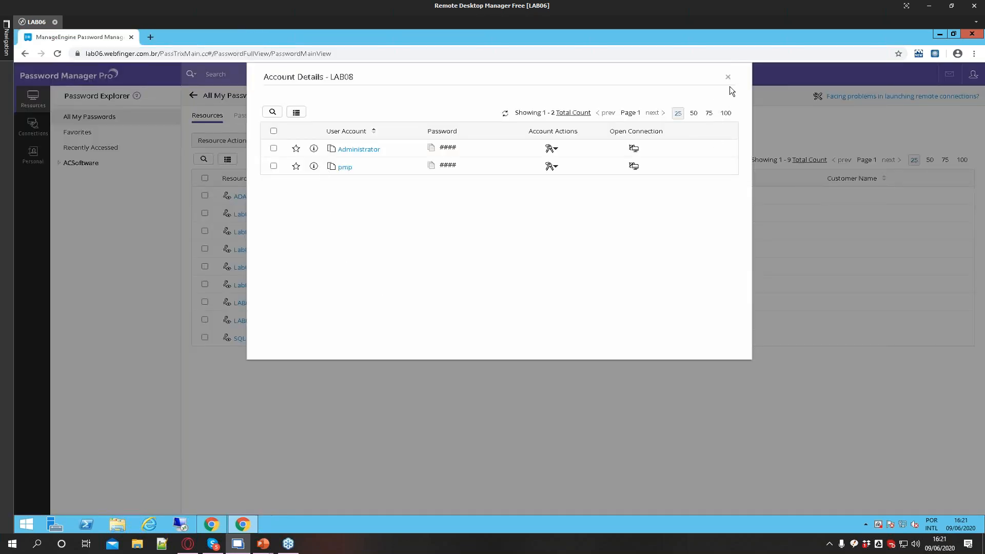
{"action": "left_click", "coordinate": [580, 409]}
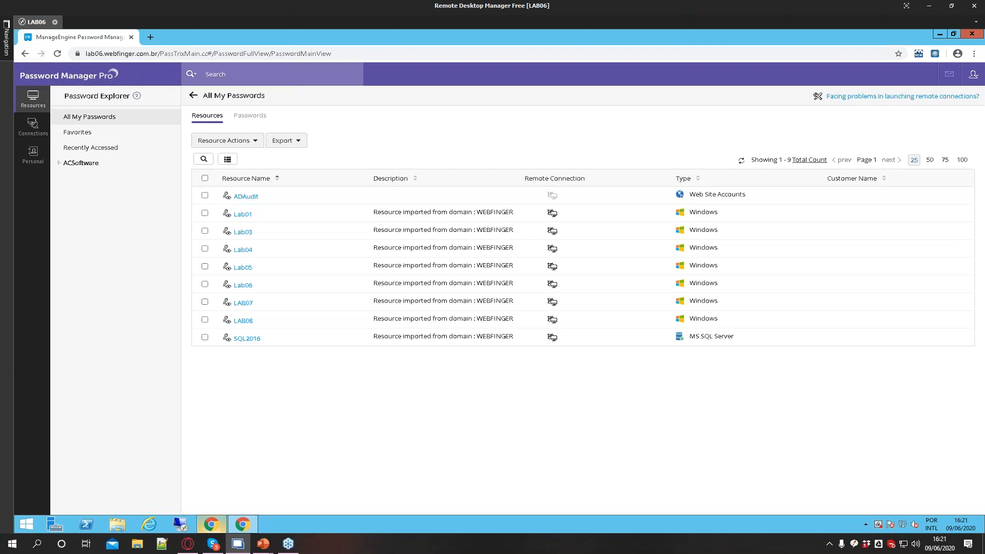
Return to the admin window and browse the resource actions menus for LAB08 and for all selected resources
{"action": "mouse_move", "coordinate": [211, 524]}
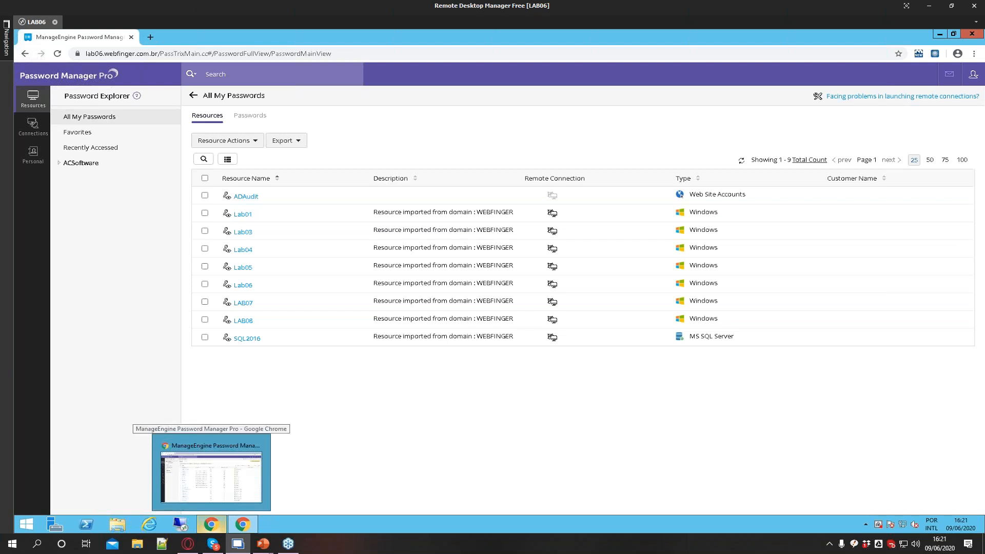
{"action": "left_click", "coordinate": [223, 492]}
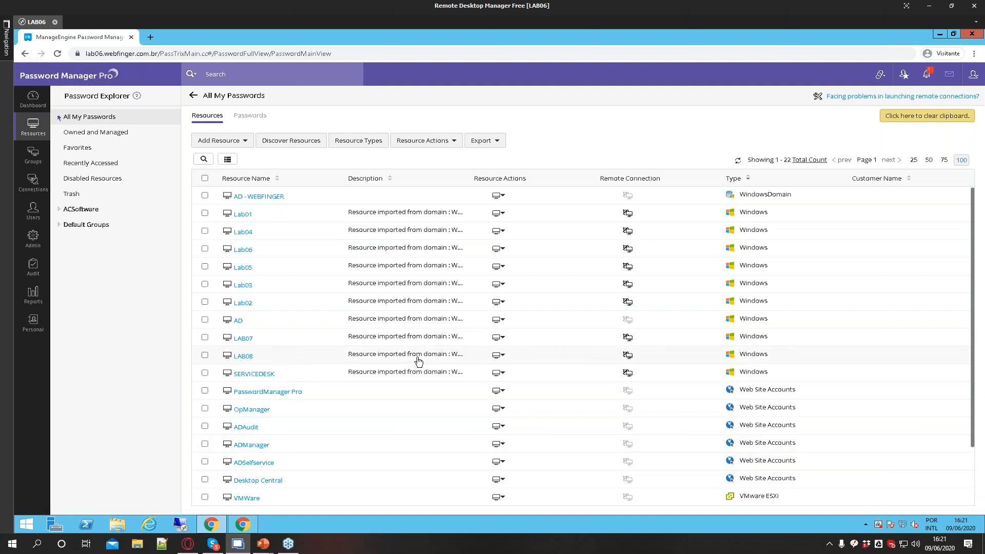
{"action": "left_click", "coordinate": [499, 355]}
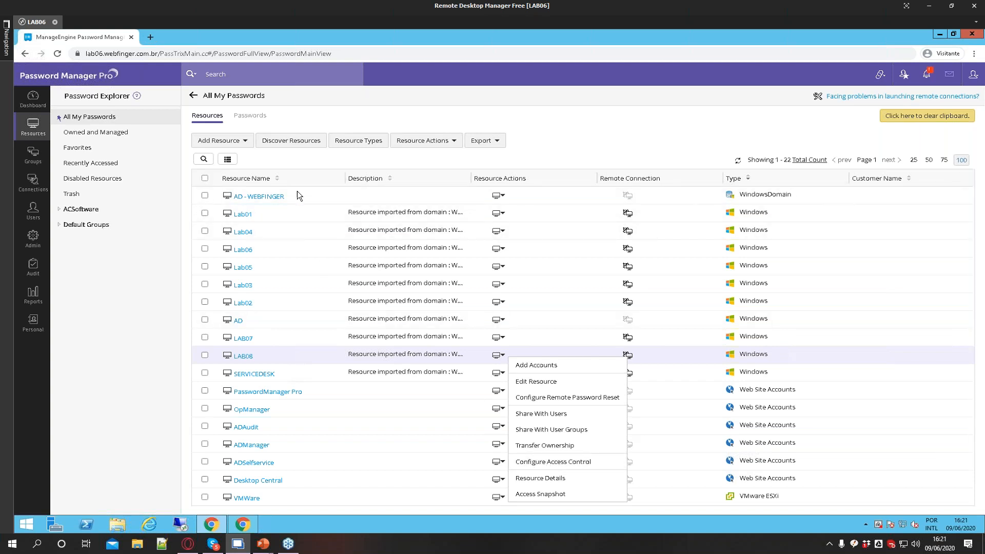
{"action": "left_click", "coordinate": [205, 178]}
{"action": "left_click", "coordinate": [423, 141]}
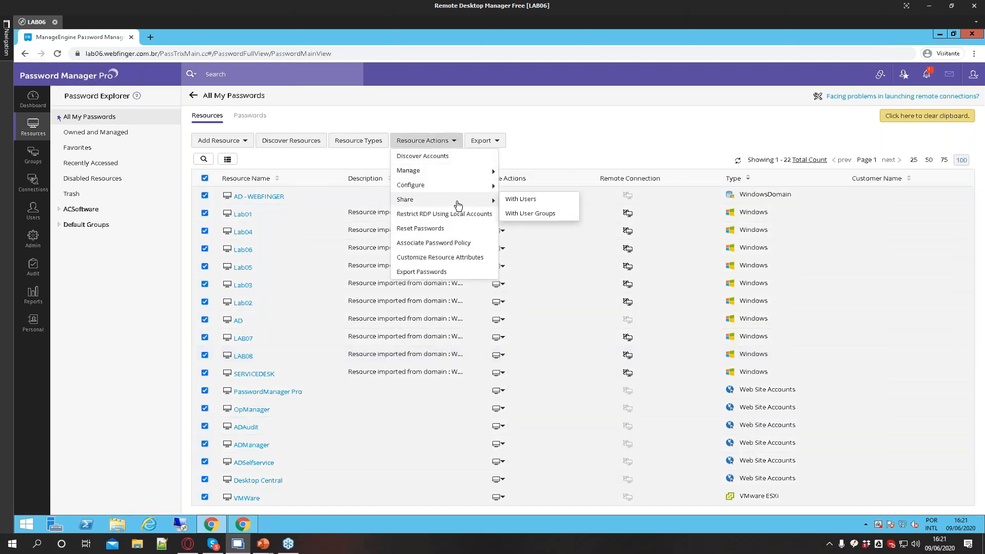
{"action": "mouse_move", "coordinate": [469, 186]}
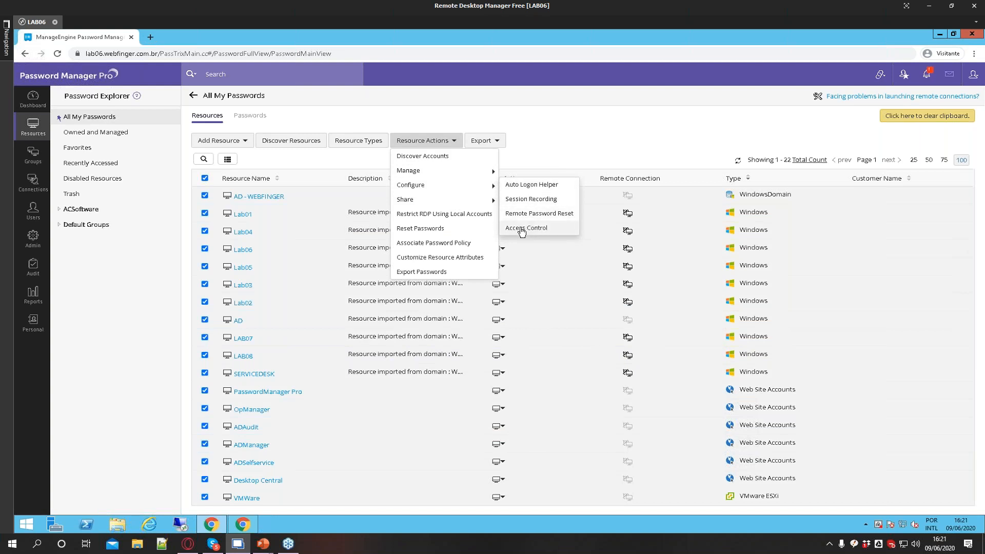
{"action": "left_click", "coordinate": [206, 178]}
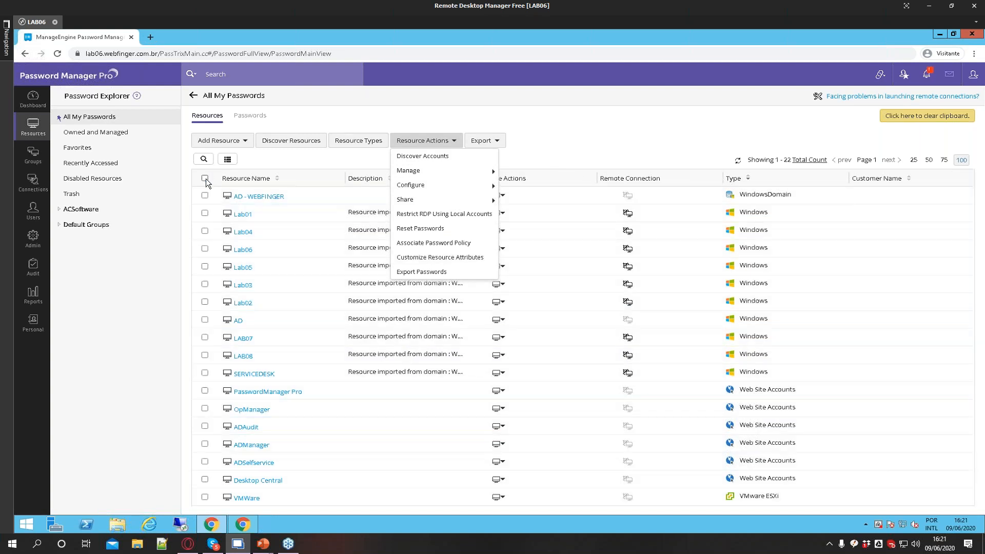
Open Configure Access Control for LAB08 and add admin as an authorized approval administrator
{"action": "left_click", "coordinate": [499, 354]}
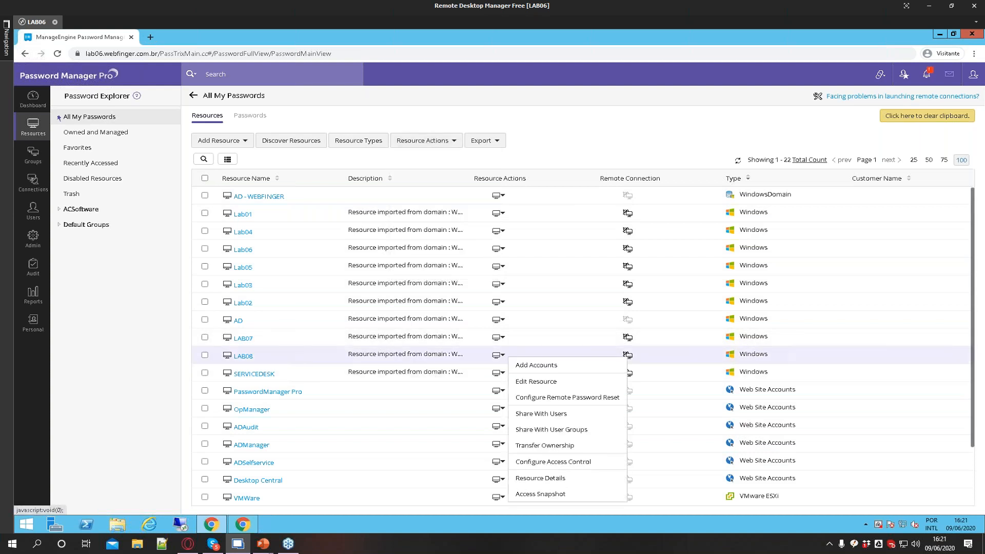
{"action": "left_click", "coordinate": [553, 463]}
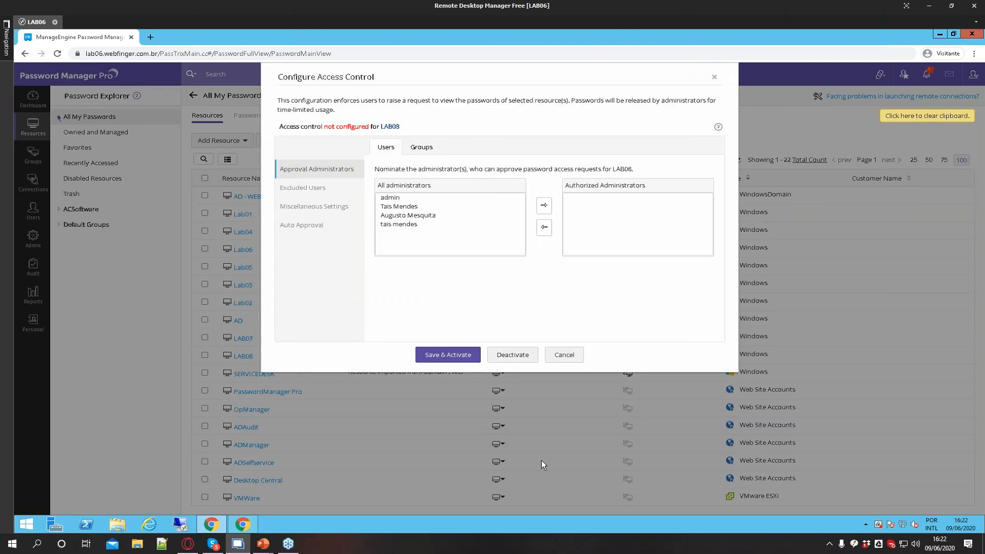
{"action": "left_click", "coordinate": [390, 198]}
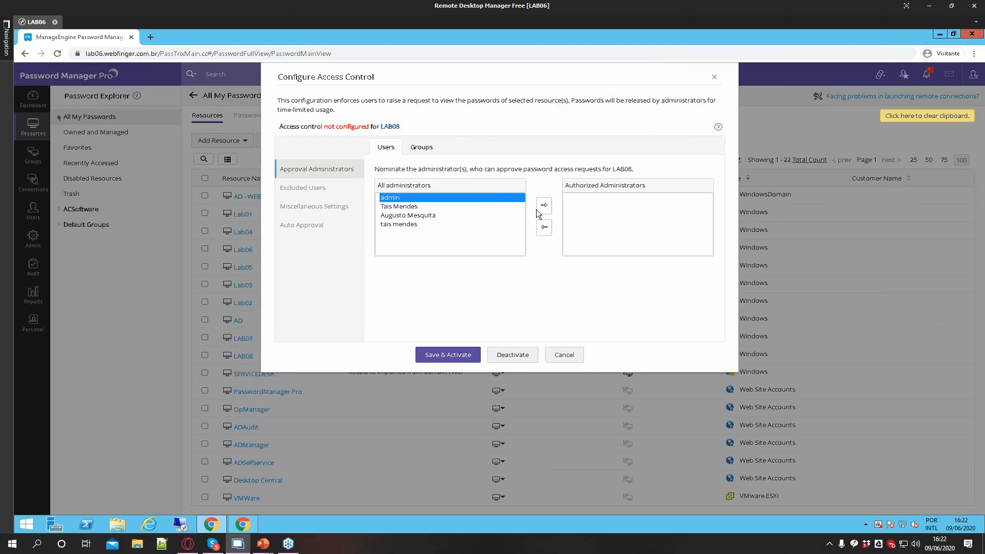
{"action": "left_click", "coordinate": [544, 205]}
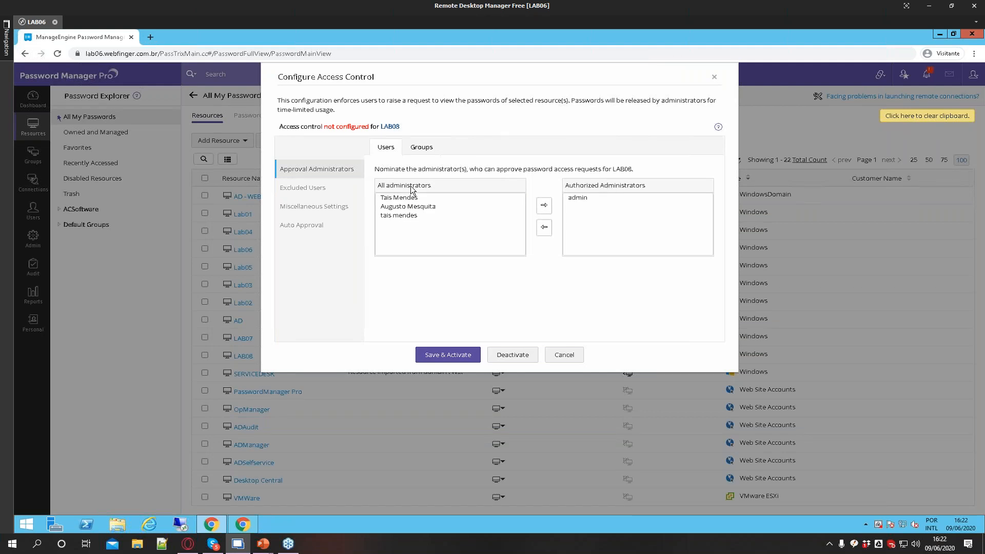
Add a user to LAB08's excluded users list and remove them again
{"action": "left_click", "coordinate": [312, 188]}
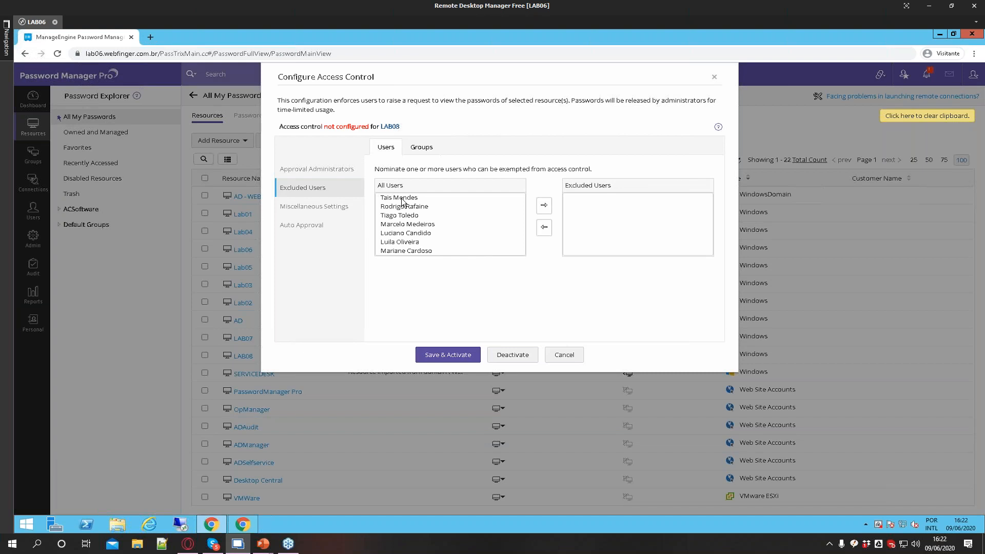
{"action": "left_click_drag", "start_coordinate": [401, 200], "coordinate": [401, 295]}
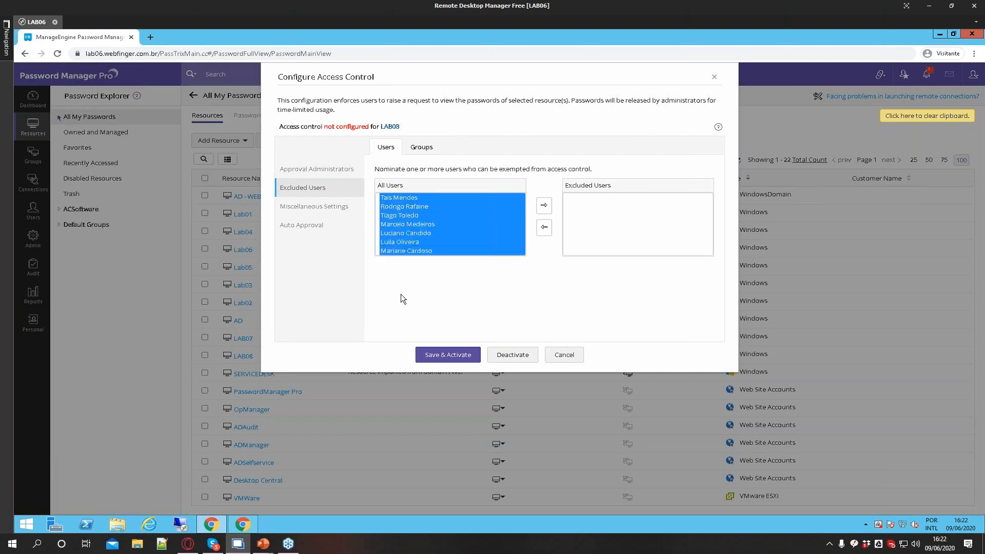
{"action": "left_click", "coordinate": [442, 236]}
{"action": "scroll", "coordinate": [442, 236], "scroll_direction": "down", "scroll_amount": 5}
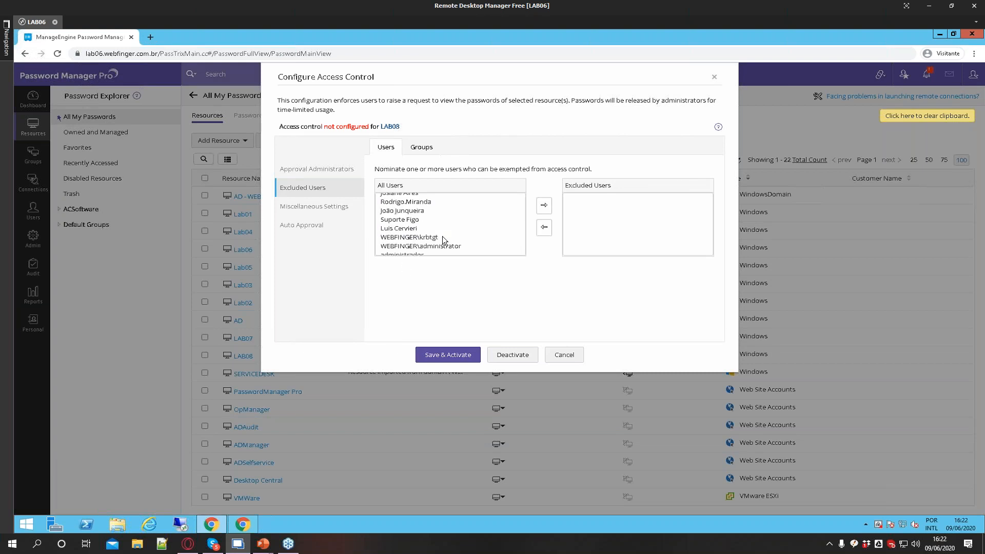
{"action": "scroll", "coordinate": [442, 236], "scroll_direction": "down", "scroll_amount": 5}
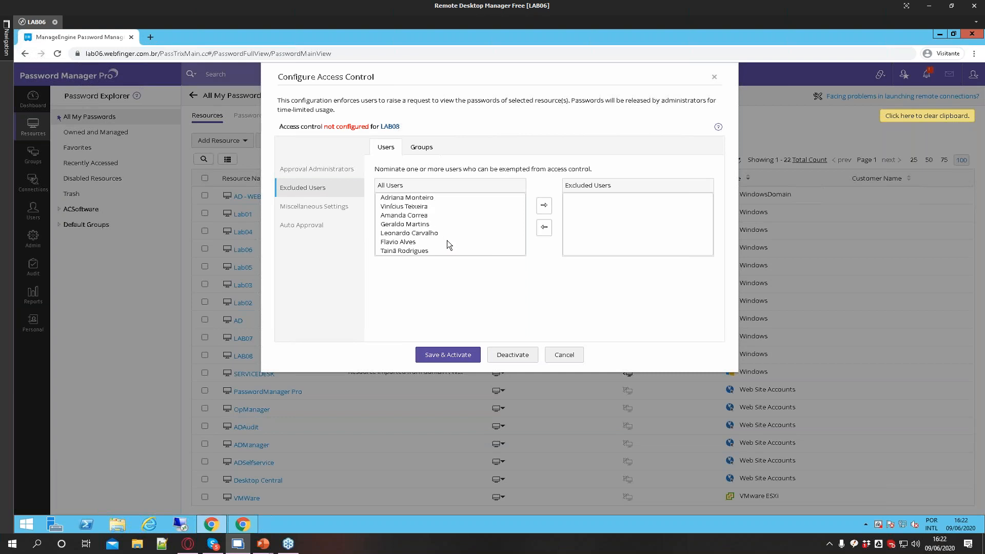
{"action": "left_click", "coordinate": [398, 243]}
{"action": "left_click", "coordinate": [408, 234]}
{"action": "left_click", "coordinate": [544, 205]}
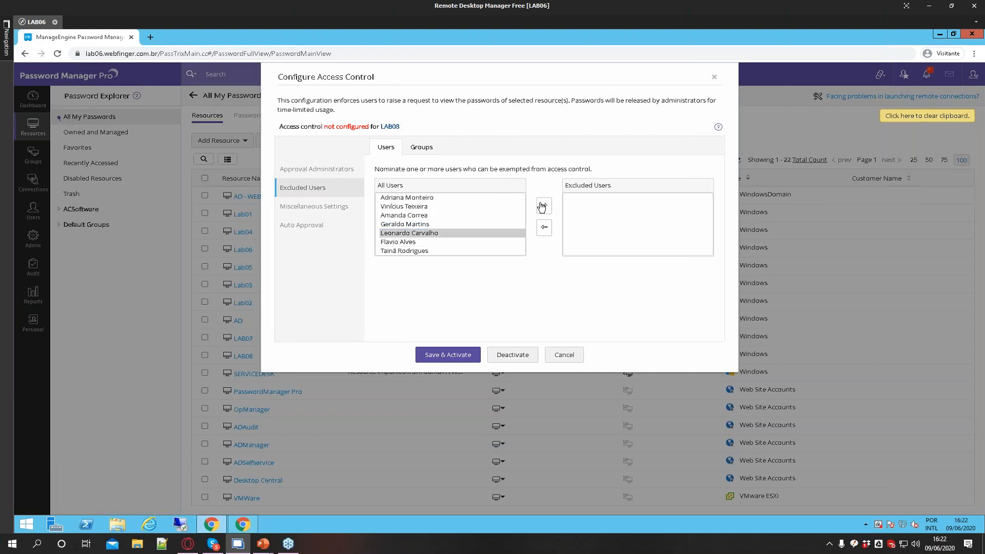
{"action": "left_click", "coordinate": [590, 198]}
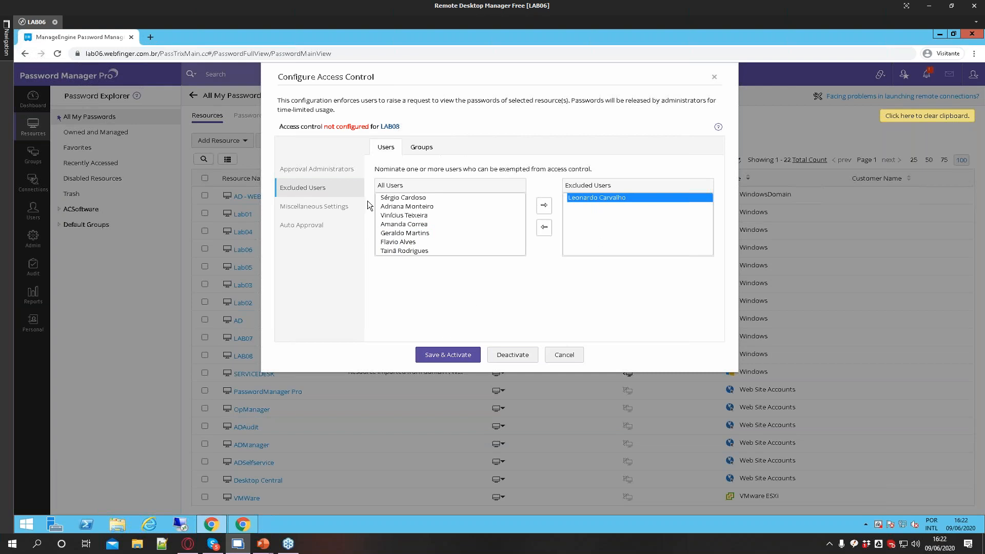
{"action": "left_click", "coordinate": [544, 229]}
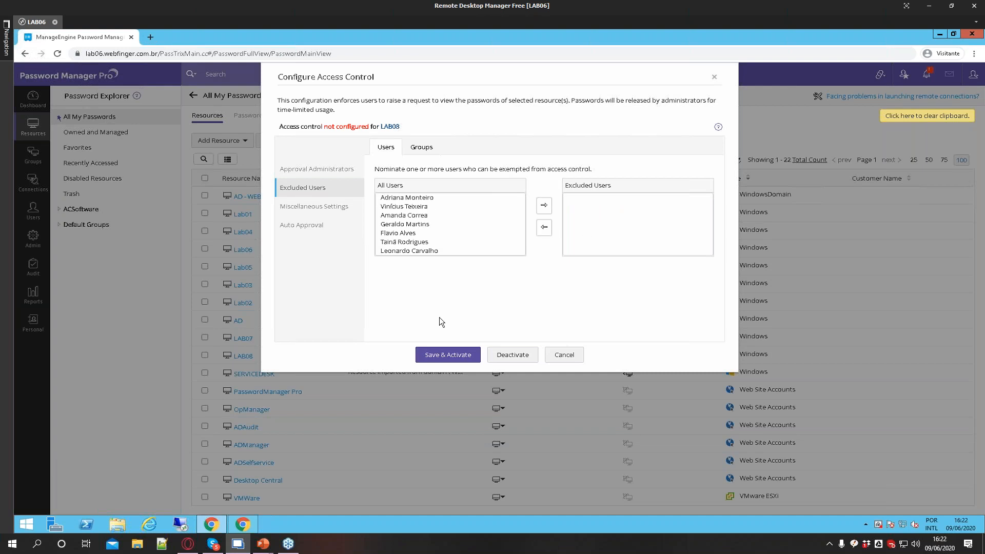
Enable enforcing approval by at least 01 administrator in the miscellaneous settings
{"action": "left_click", "coordinate": [326, 211]}
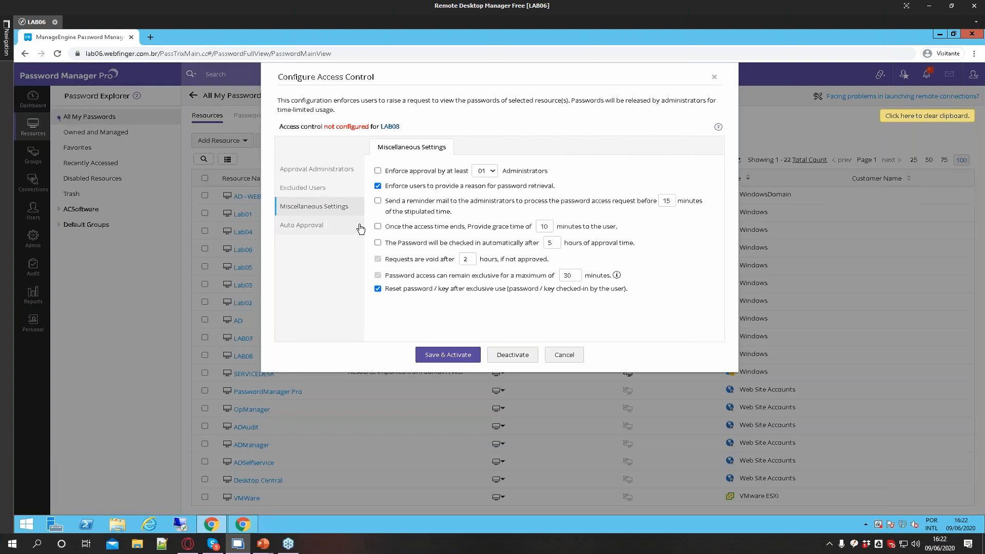
{"action": "left_click", "coordinate": [432, 174]}
{"action": "left_click", "coordinate": [486, 172]}
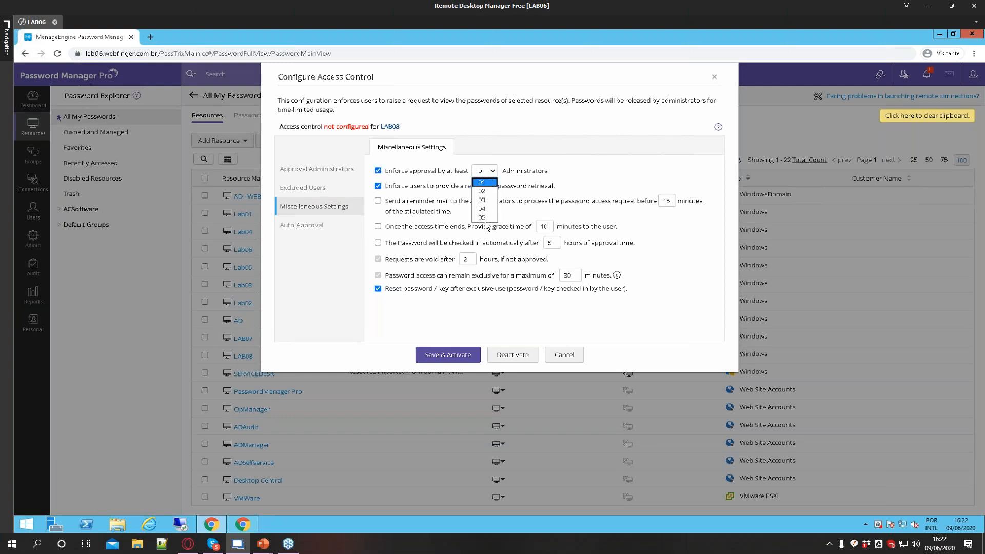
Add all remaining administrators as authorized approval administrators and recheck the excluded users and miscellaneous settings pages
{"action": "left_click", "coordinate": [310, 172]}
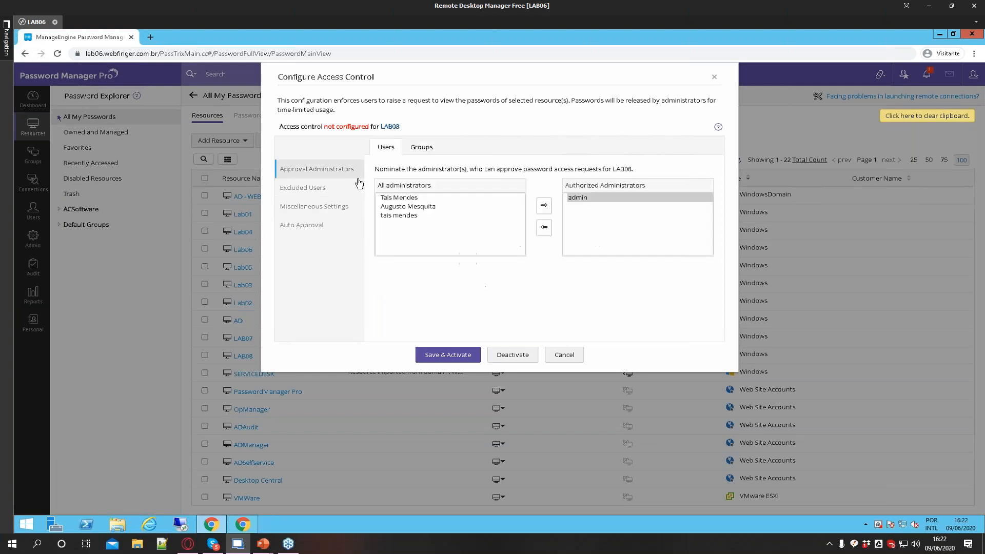
{"action": "left_click_drag", "start_coordinate": [403, 199], "coordinate": [404, 226]}
{"action": "left_click", "coordinate": [543, 205]}
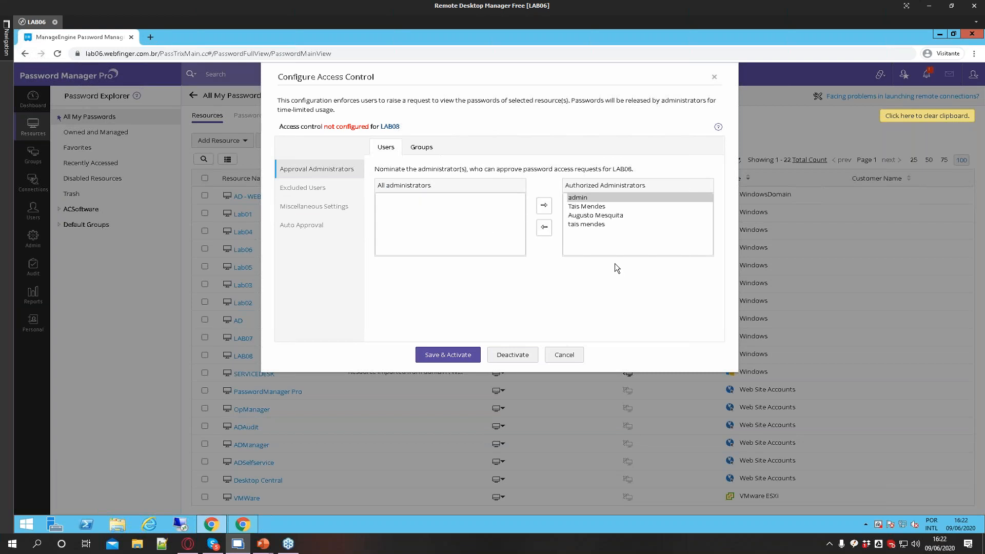
{"action": "left_click", "coordinate": [586, 216]}
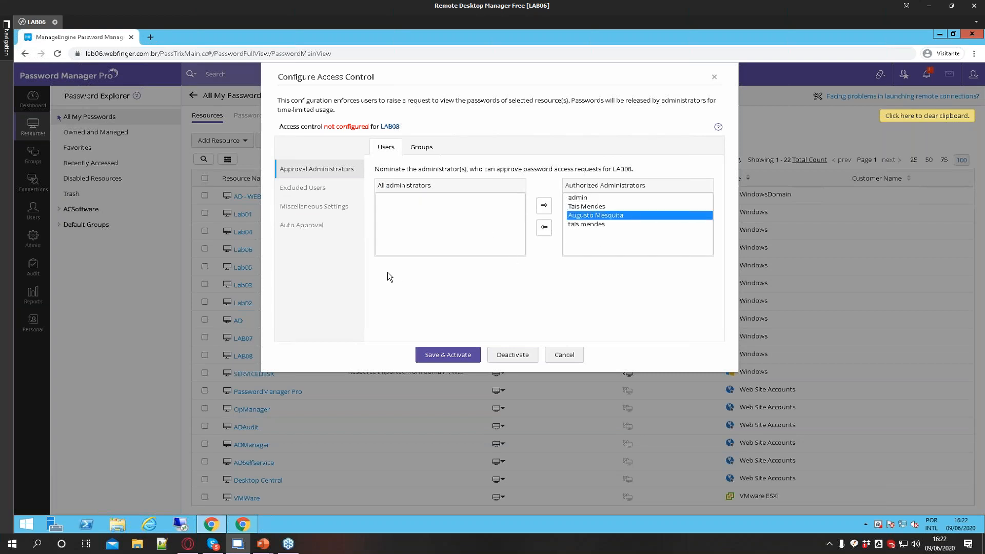
{"action": "left_click", "coordinate": [312, 188]}
{"action": "left_click", "coordinate": [310, 210]}
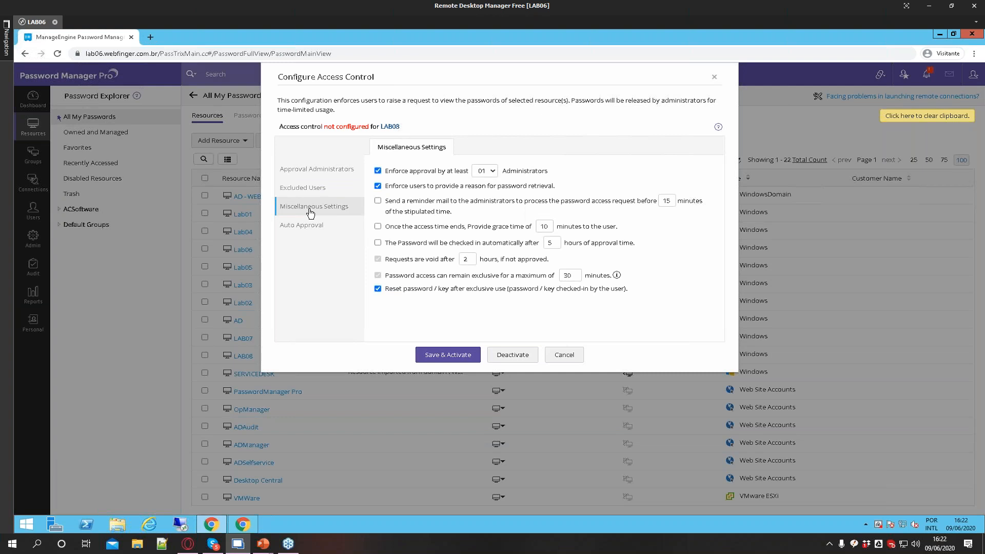
Set the minimum number of approving administrators to 04
{"action": "left_click", "coordinate": [484, 171]}
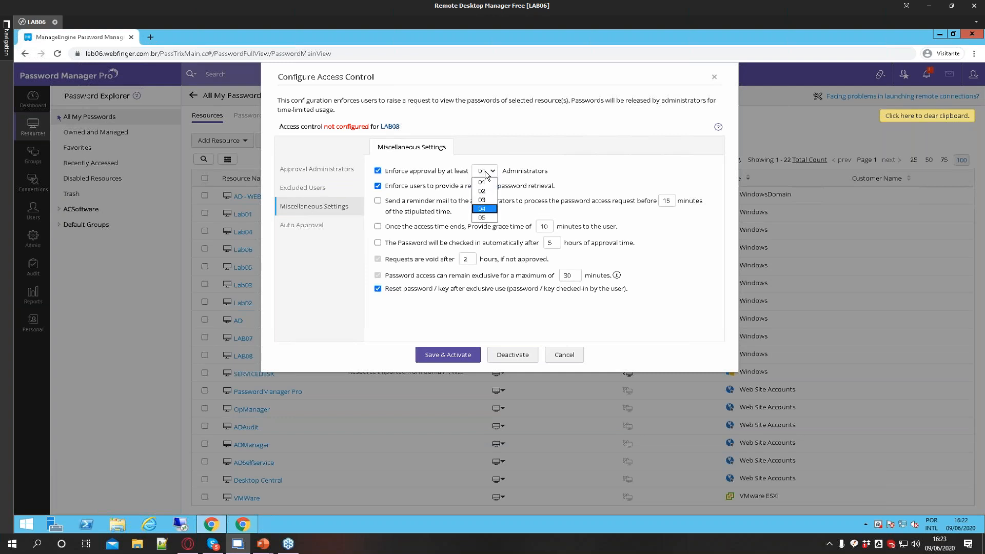
{"action": "left_click", "coordinate": [482, 182]}
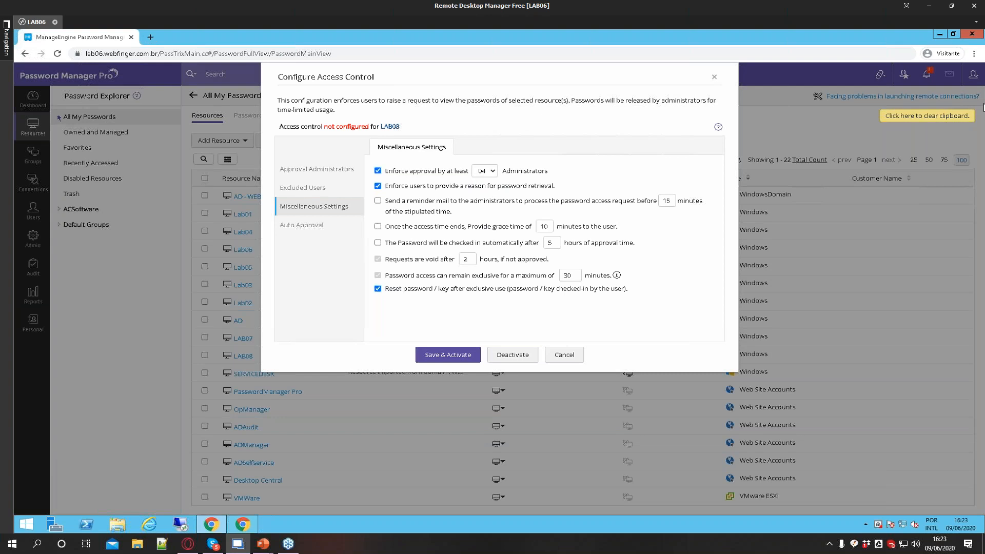
Remove every authorized approval administrator except admin from LAB08's approval list
{"action": "left_click", "coordinate": [330, 174]}
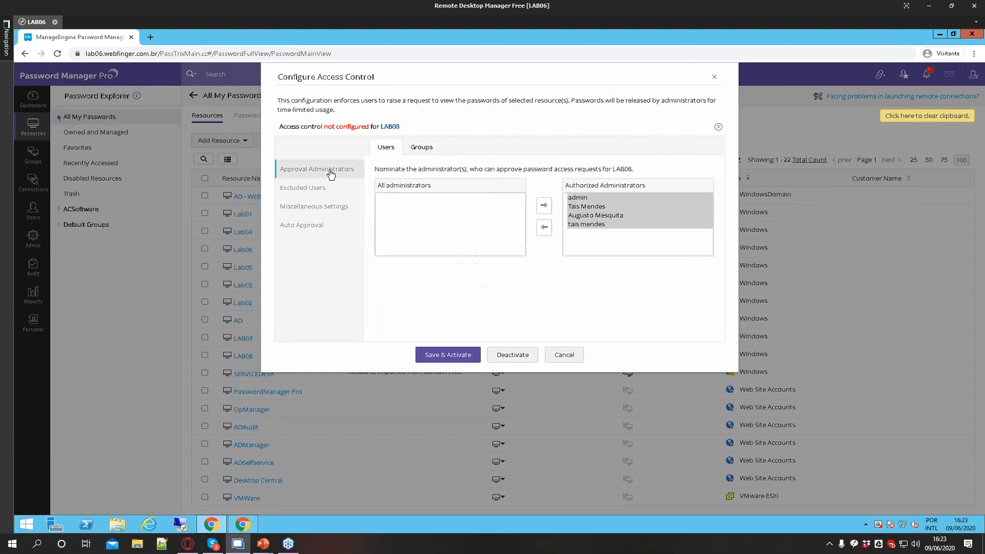
{"action": "left_click", "coordinate": [573, 214]}
{"action": "left_click_drag", "start_coordinate": [574, 207], "coordinate": [569, 224]}
{"action": "left_click", "coordinate": [545, 227]}
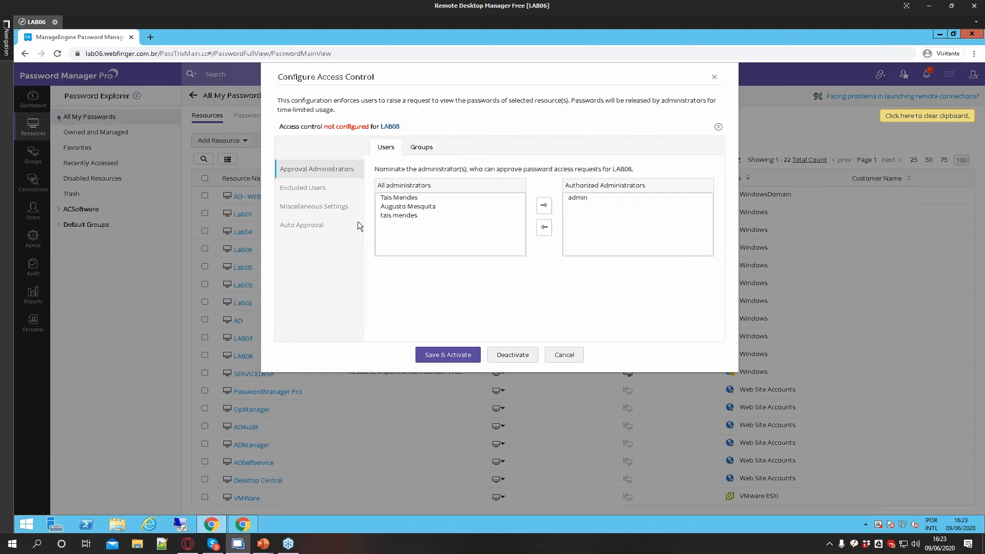
Set the approving administrators count to 01 and enable automatic password check-in after 5 hours of approval time
{"action": "left_click", "coordinate": [328, 206]}
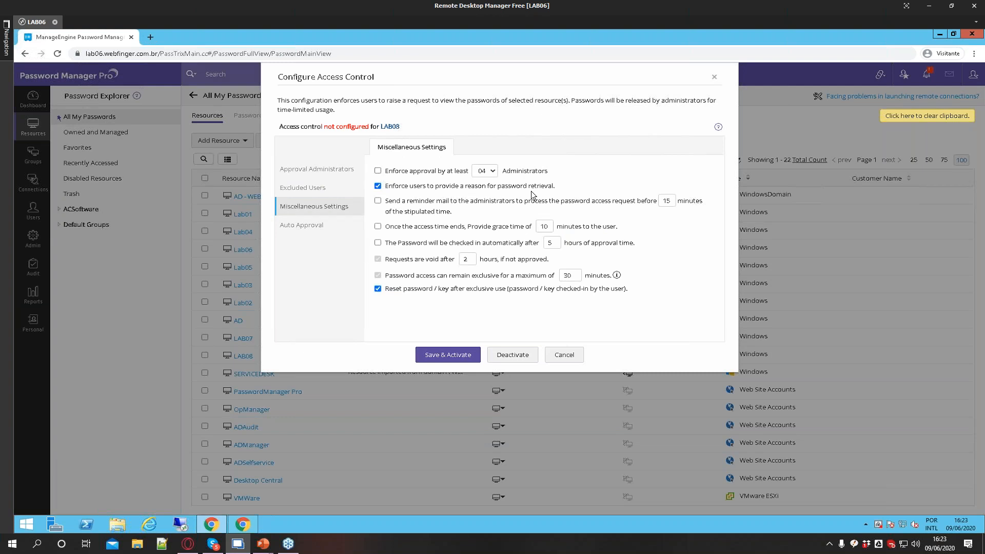
{"action": "left_click", "coordinate": [478, 174]}
{"action": "left_click", "coordinate": [478, 182]}
{"action": "left_click", "coordinate": [514, 226]}
{"action": "left_click_drag", "start_coordinate": [388, 243], "coordinate": [527, 247]}
{"action": "left_click", "coordinate": [402, 248]}
{"action": "left_click_drag", "start_coordinate": [385, 244], "coordinate": [480, 248]}
{"action": "left_click_drag", "start_coordinate": [500, 248], "coordinate": [636, 249]}
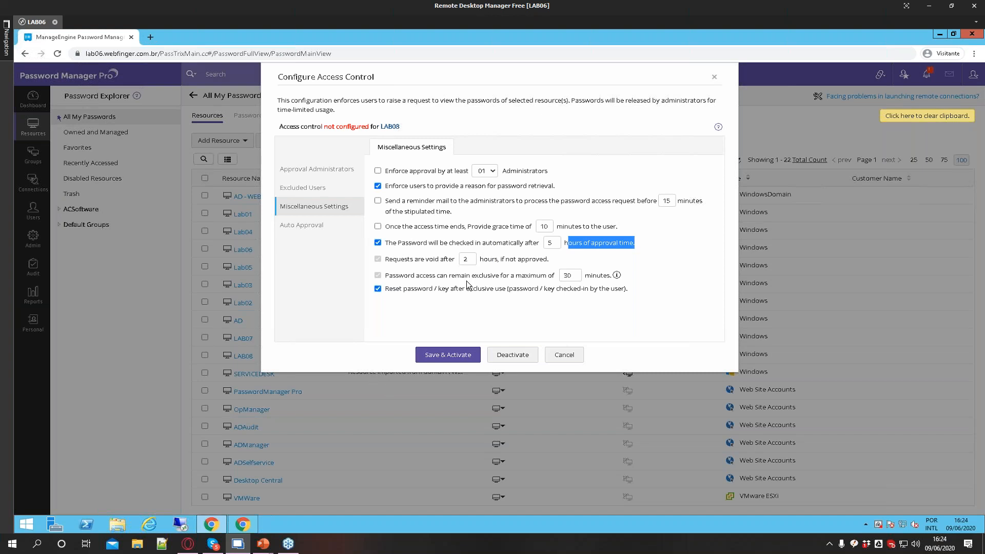
Set the maximum exclusive password access time to 10 minutes
{"action": "double_click", "coordinate": [568, 275]}
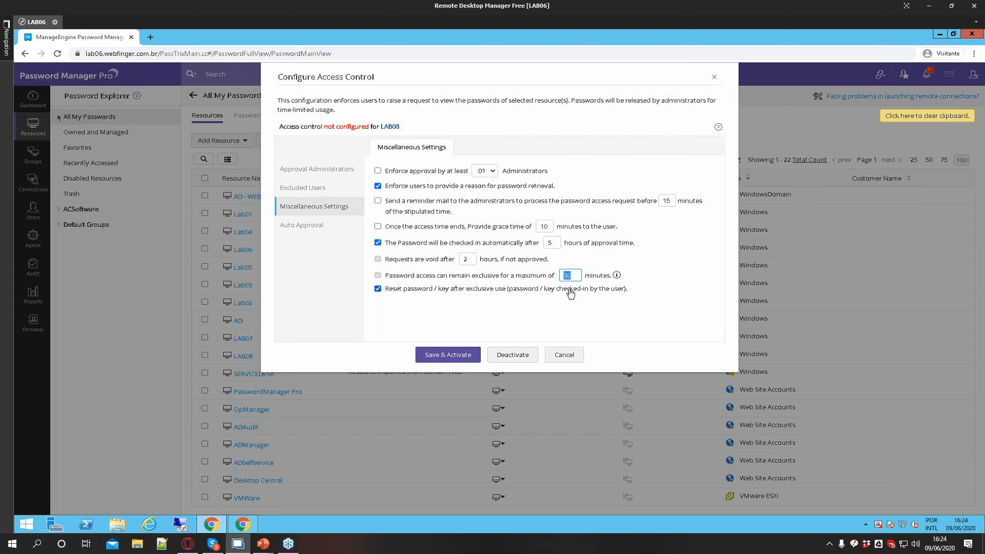
{"action": "type", "text": "0"}
{"action": "type", "text": "10"}
{"action": "left_click_drag", "start_coordinate": [420, 292], "coordinate": [629, 292]}
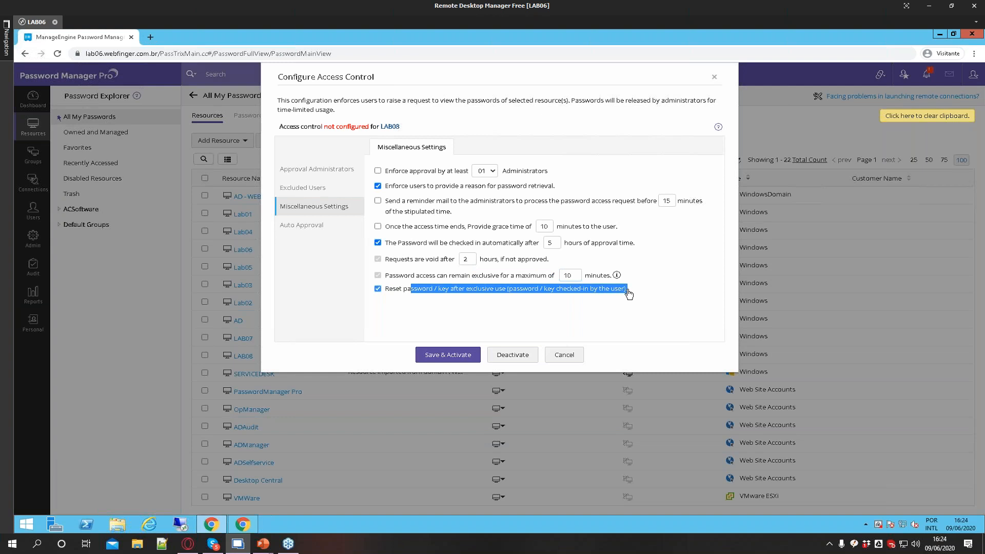
{"action": "left_click", "coordinate": [573, 314]}
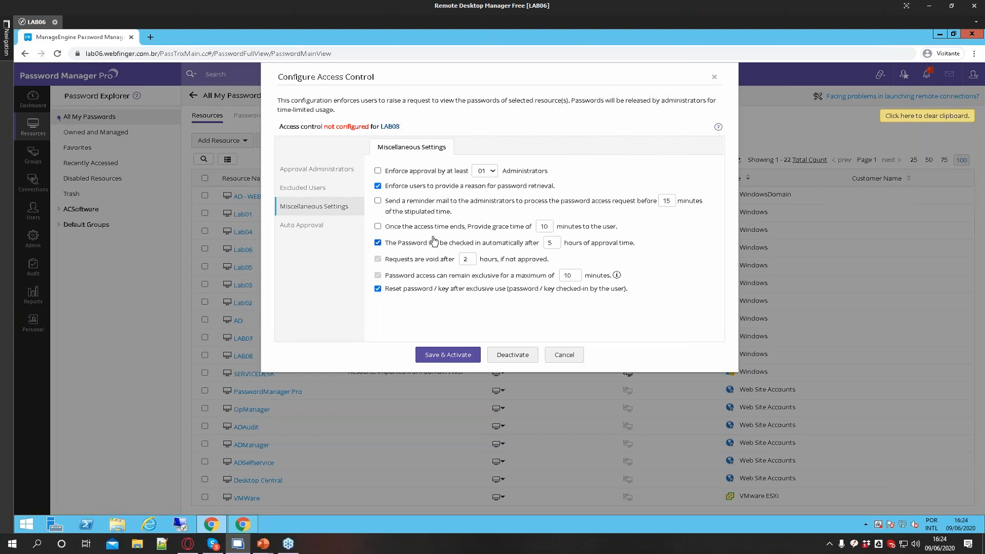
Turn off resetting the password or key after exclusive use
{"action": "left_click_drag", "start_coordinate": [412, 243], "coordinate": [538, 243]}
{"action": "left_click_drag", "start_coordinate": [389, 243], "coordinate": [634, 245]}
{"action": "left_click", "coordinate": [432, 311]}
{"action": "left_click_drag", "start_coordinate": [385, 263], "coordinate": [548, 261]}
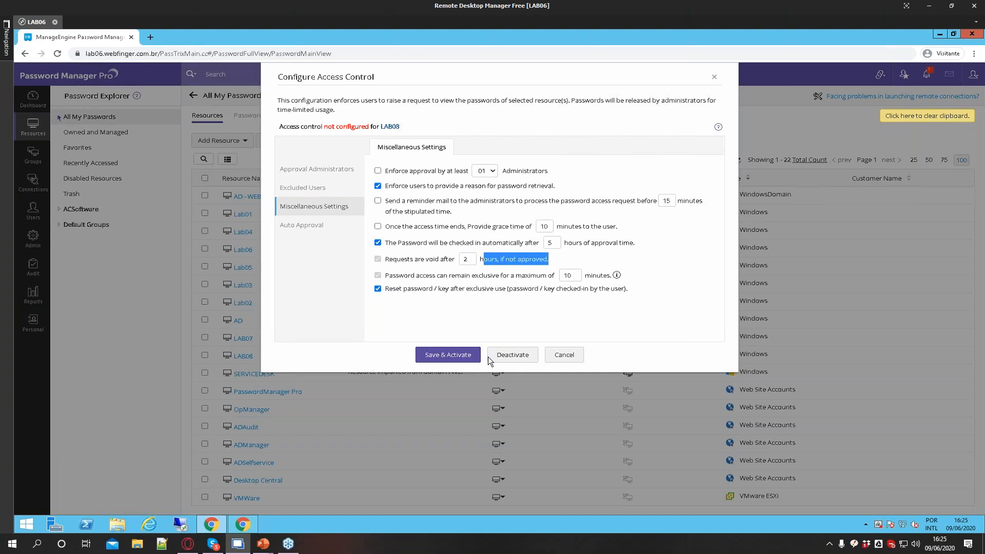
{"action": "left_click", "coordinate": [381, 259]}
{"action": "left_click_drag", "start_coordinate": [388, 276], "coordinate": [558, 278]}
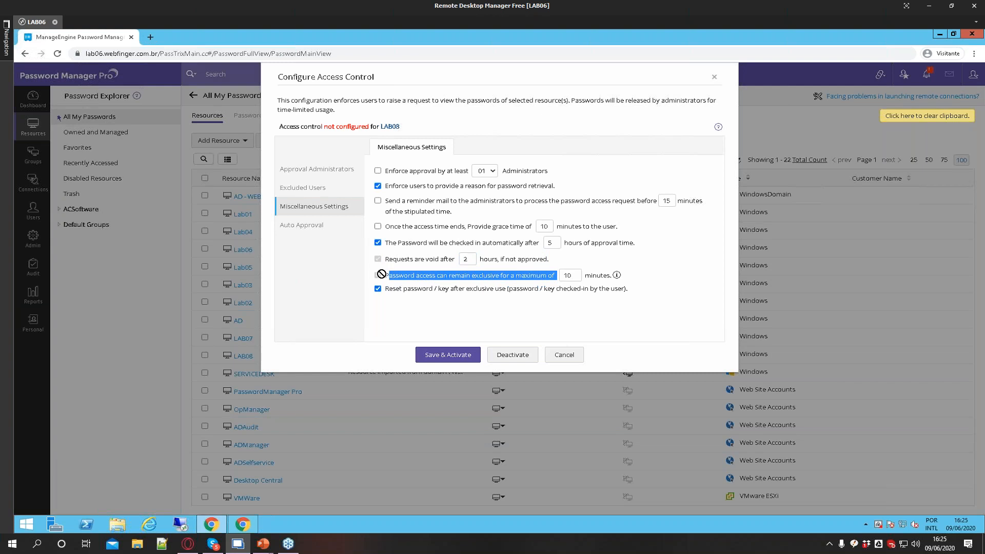
{"action": "left_click_drag", "start_coordinate": [378, 275], "coordinate": [392, 282]}
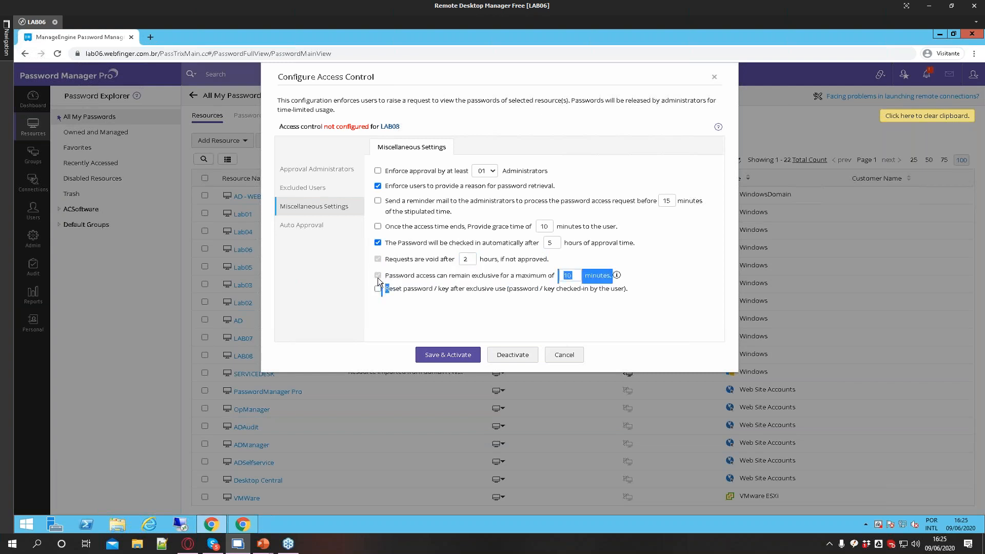
{"action": "left_click_drag", "start_coordinate": [379, 277], "coordinate": [535, 297]}
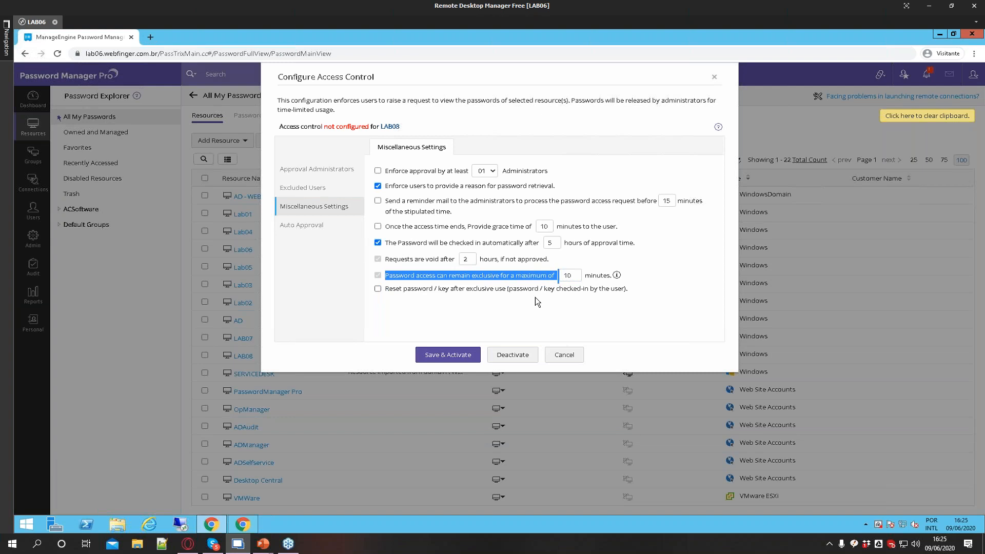
{"action": "double_click", "coordinate": [569, 276]}
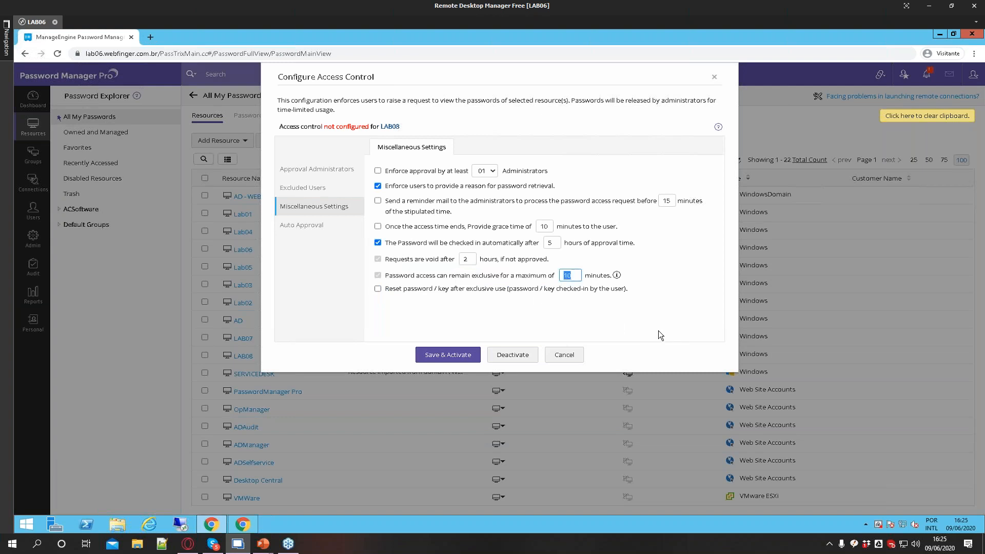
{"action": "type", "text": "30"}
{"action": "key", "text": "BackSpace"}
{"action": "key", "text": "BackSpace"}
Set the maximum exclusive password access time to 30 minutes
{"action": "left_click_drag", "start_coordinate": [401, 133], "coordinate": [383, 128]}
{"action": "left_click", "coordinate": [417, 128]}
{"action": "left_click_drag", "start_coordinate": [386, 292], "coordinate": [609, 295]}
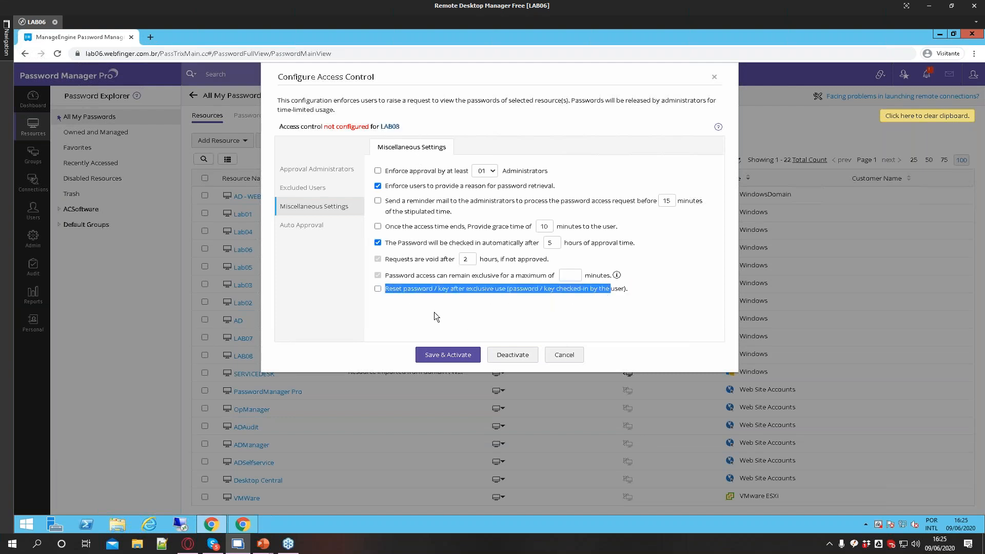
{"action": "left_click", "coordinate": [469, 320]}
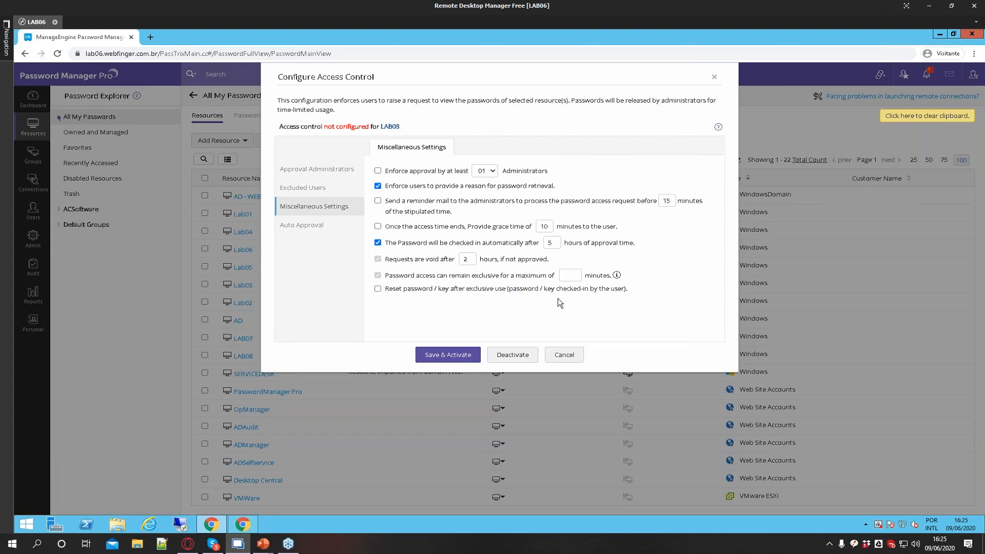
{"action": "left_click_drag", "start_coordinate": [389, 291], "coordinate": [623, 301]}
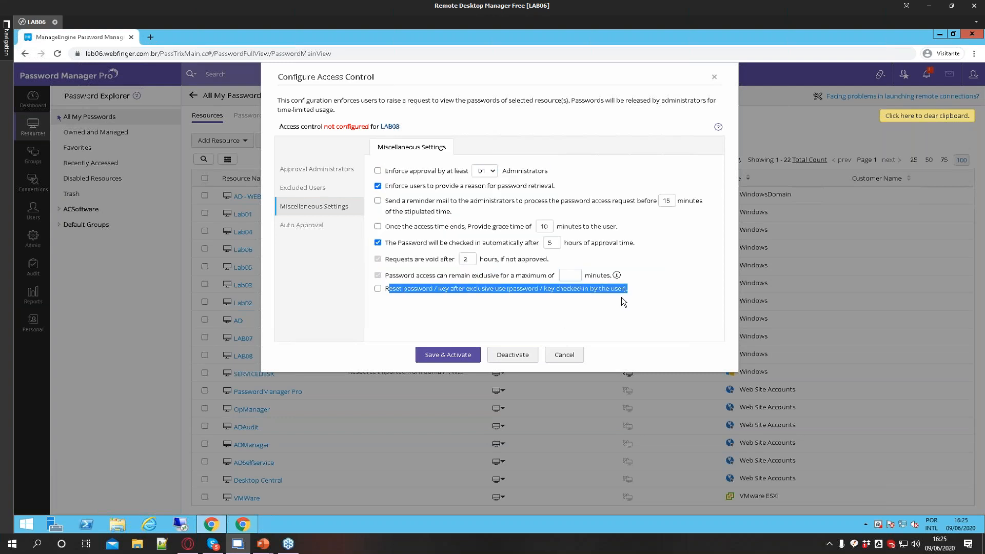
{"action": "left_click", "coordinate": [387, 313]}
{"action": "left_click_drag", "start_coordinate": [383, 304], "coordinate": [622, 301]}
{"action": "left_click", "coordinate": [576, 300]}
{"action": "left_click", "coordinate": [389, 297]}
{"action": "left_click", "coordinate": [612, 313]}
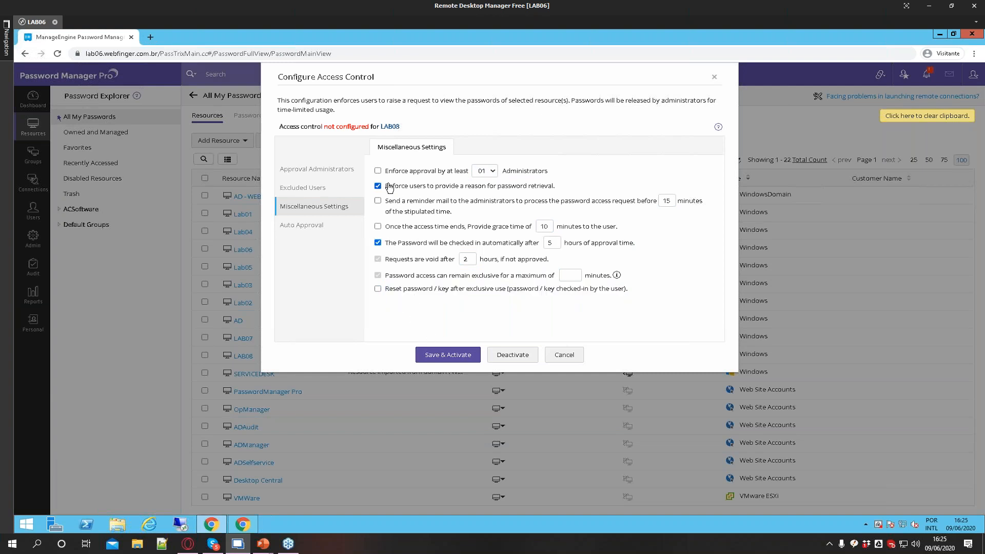
{"action": "left_click", "coordinate": [571, 275]}
{"action": "type", "text": "30"}
Enable automatic approval of access requests every day from 08:00 to 18:00 and add the time slot
{"action": "left_click", "coordinate": [315, 226]}
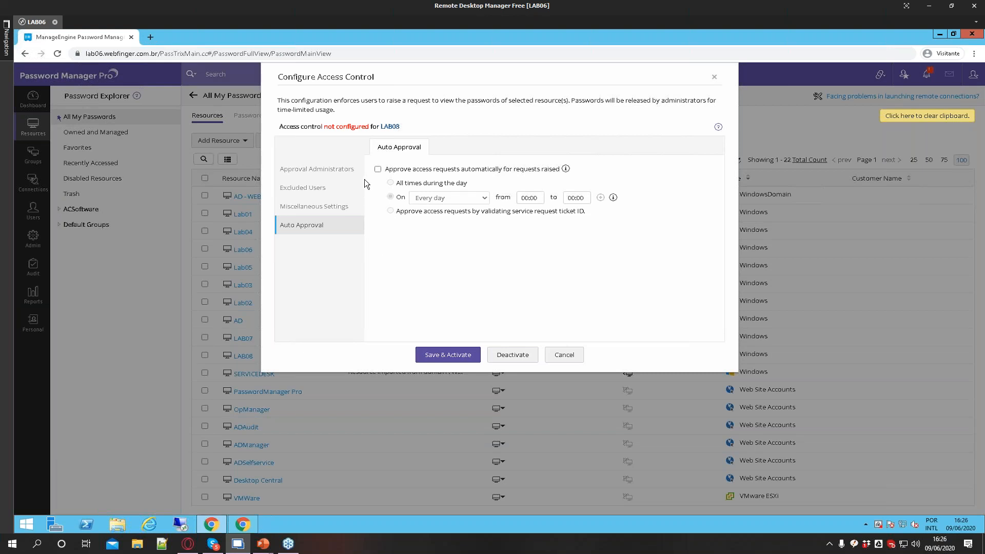
{"action": "left_click", "coordinate": [378, 170]}
{"action": "left_click", "coordinate": [390, 196]}
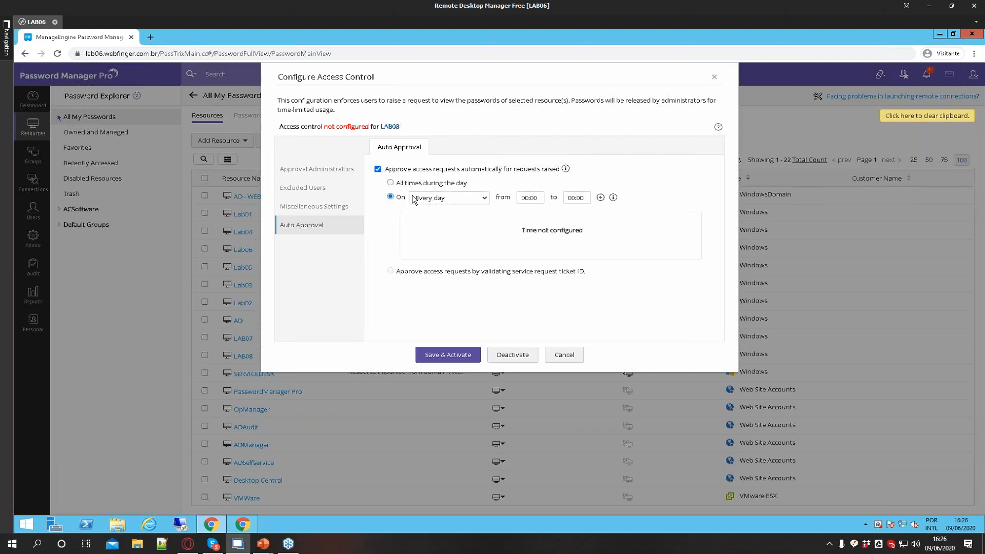
{"action": "left_click", "coordinate": [525, 199]}
{"action": "left_click", "coordinate": [552, 237]}
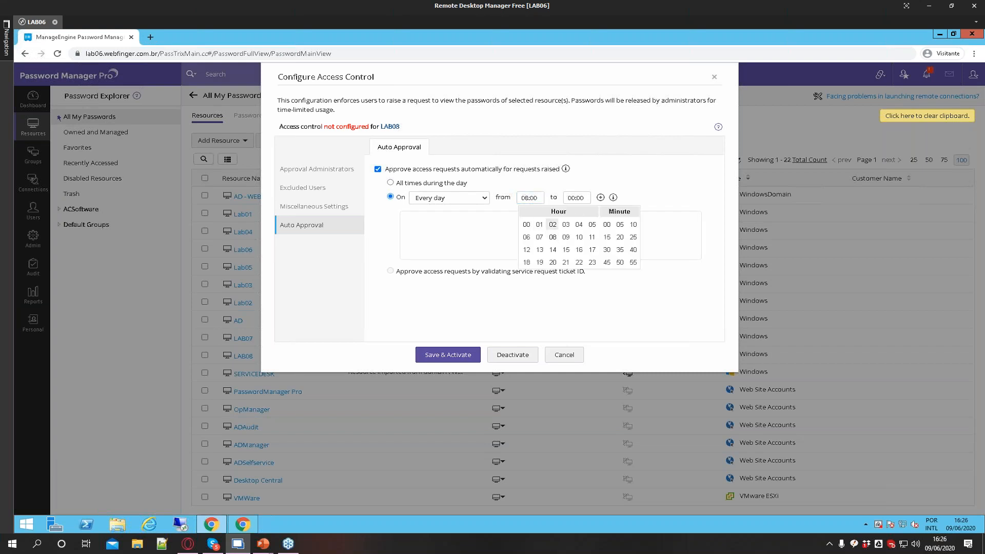
{"action": "left_click", "coordinate": [576, 197]}
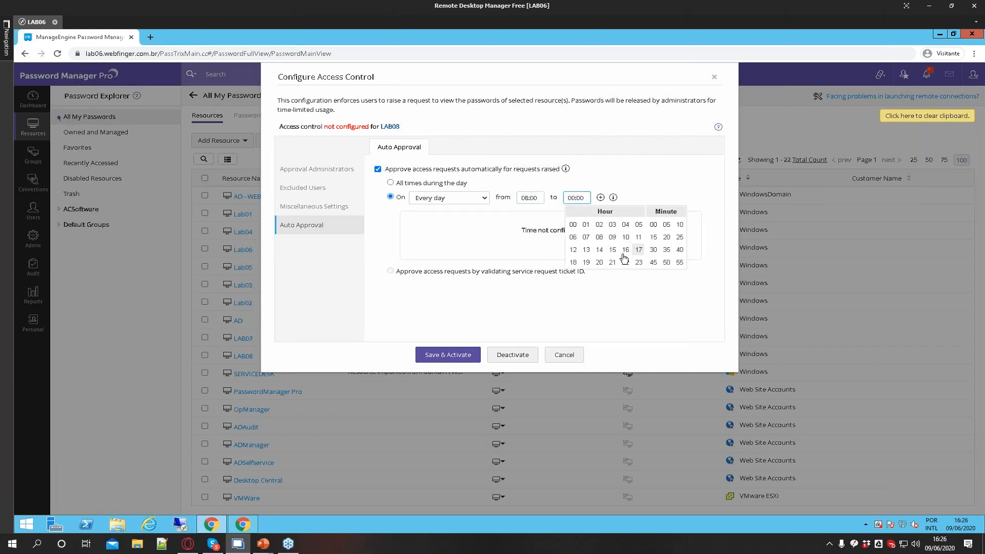
{"action": "left_click", "coordinate": [573, 263]}
{"action": "left_click", "coordinate": [502, 228]}
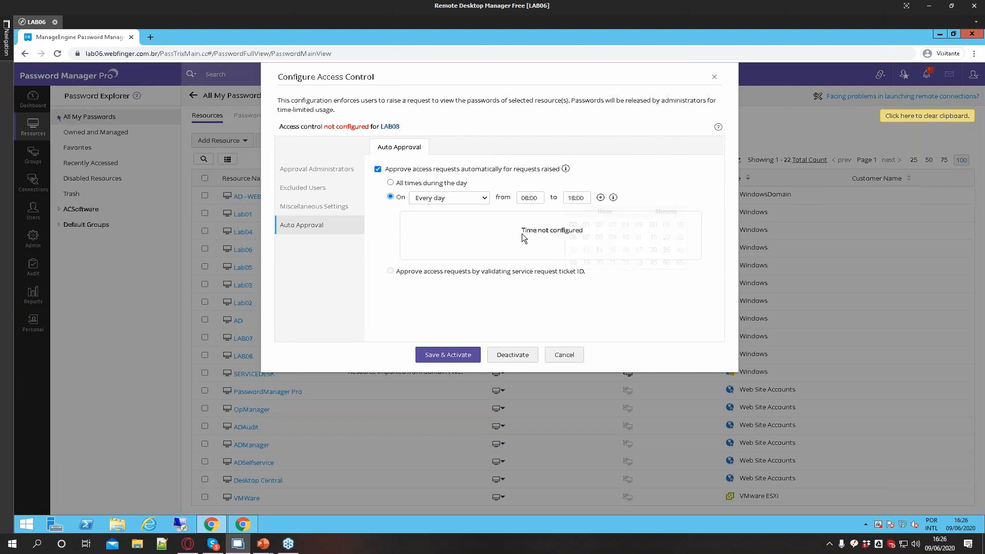
{"action": "left_click", "coordinate": [600, 198]}
Turn automatic approval off again and save and activate LAB08's access control configuration
{"action": "left_click", "coordinate": [378, 169]}
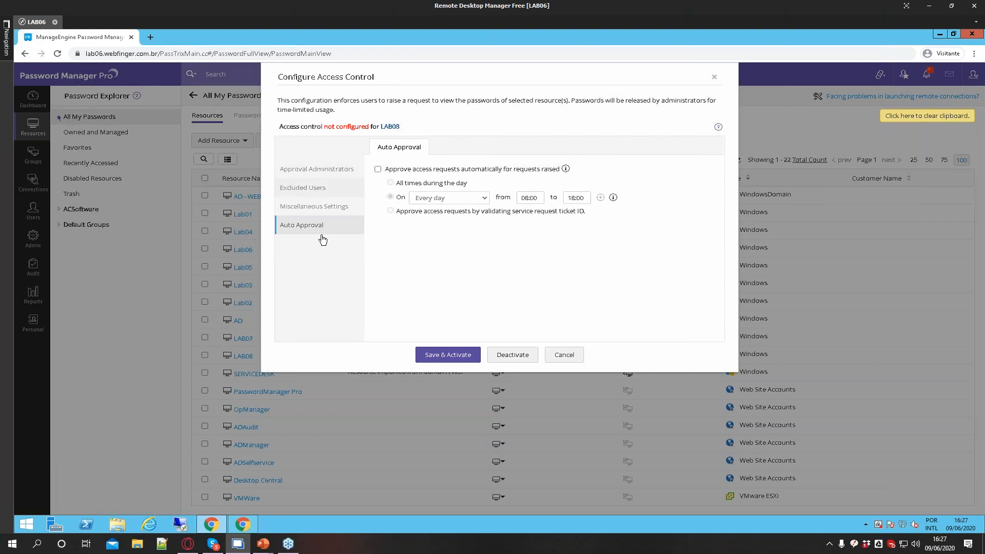
{"action": "left_click", "coordinate": [306, 211]}
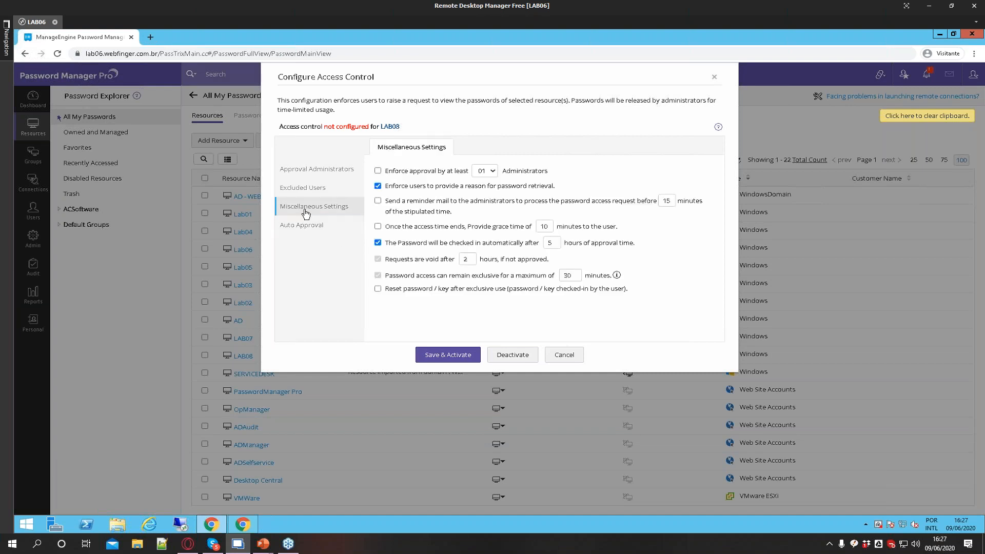
{"action": "left_click", "coordinate": [333, 228]}
{"action": "left_click", "coordinate": [308, 210]}
{"action": "left_click", "coordinate": [444, 358]}
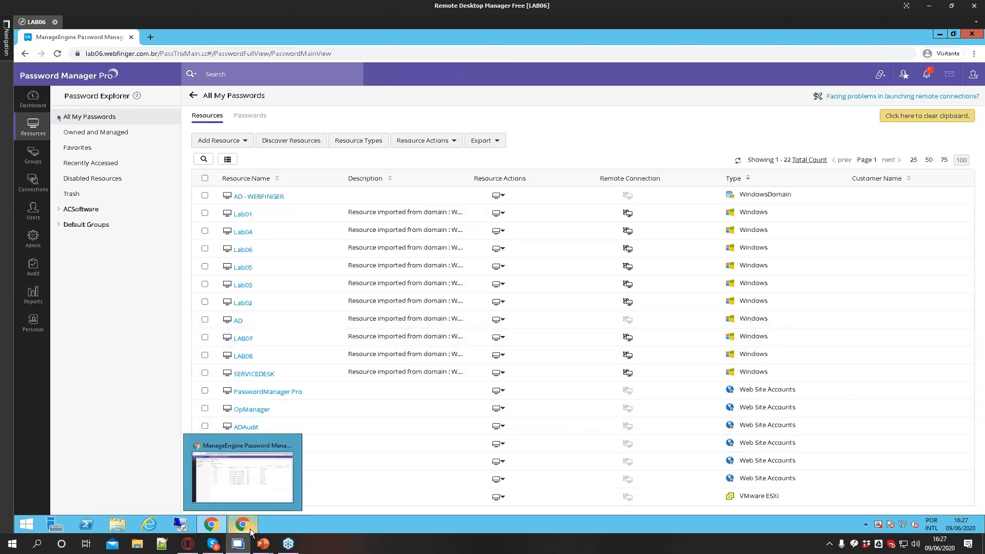
Switch to the other browser window and open LAB08's account details
{"action": "left_click", "coordinate": [250, 531]}
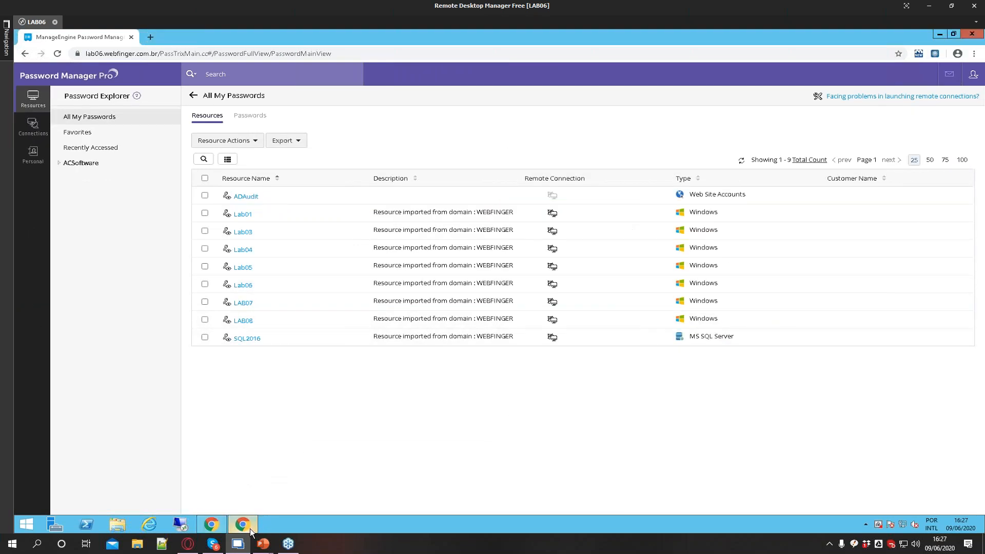
{"action": "left_click", "coordinate": [243, 320]}
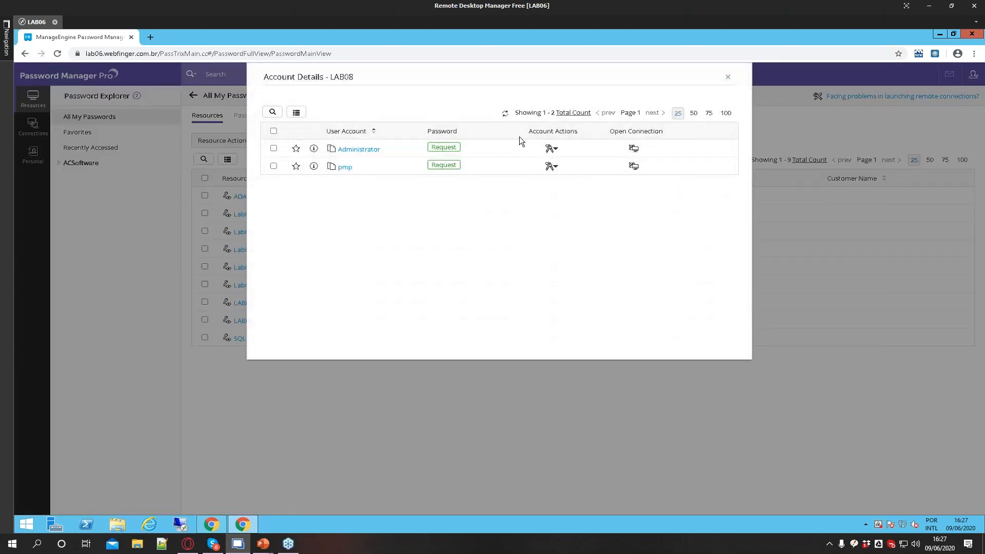
{"action": "left_click", "coordinate": [502, 114]}
{"action": "left_click", "coordinate": [727, 77]}
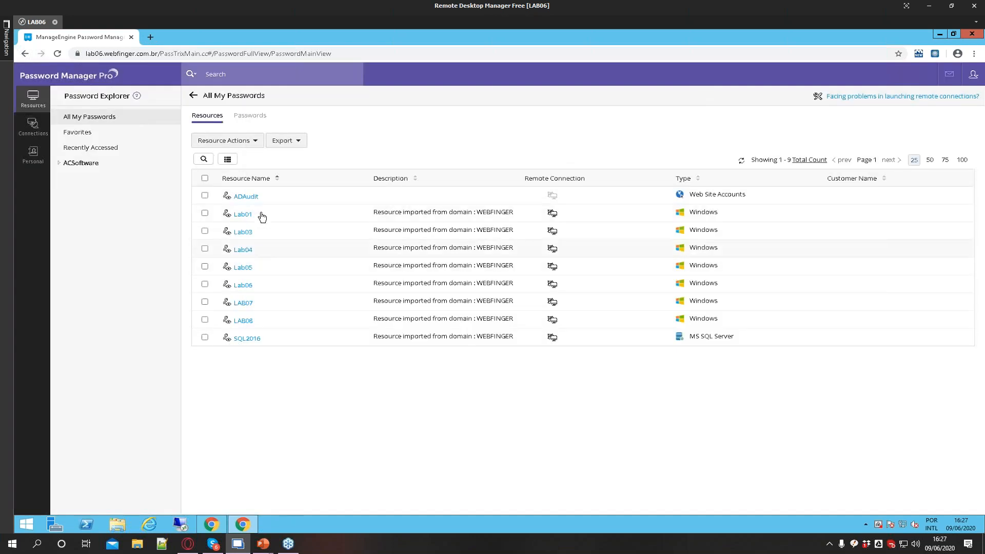
Open a remote connection to Lab06 with the pmp account, then close the session and dialog
{"action": "left_click", "coordinate": [242, 286]}
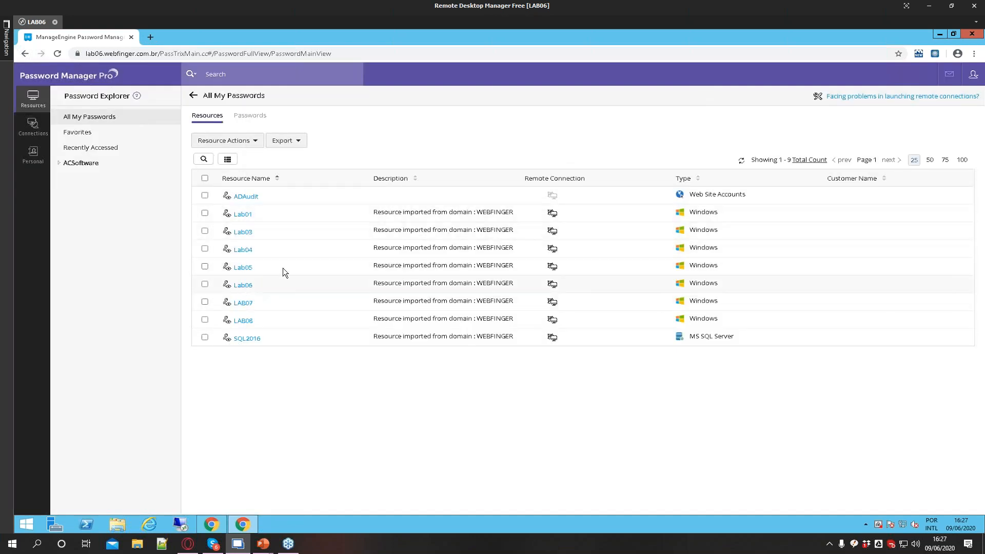
{"action": "left_click", "coordinate": [634, 148]}
{"action": "left_click", "coordinate": [656, 159]}
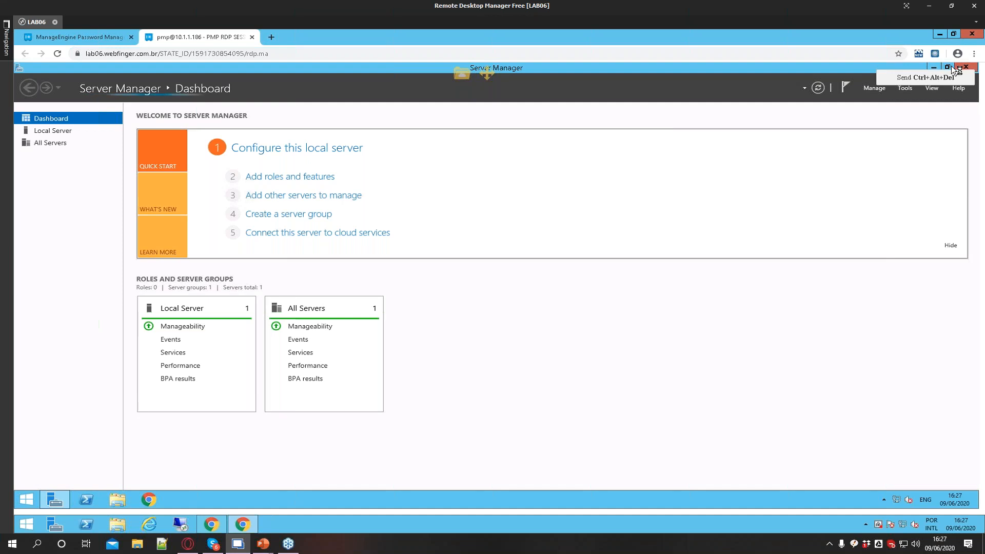
{"action": "left_click", "coordinate": [965, 66]}
{"action": "left_click_drag", "start_coordinate": [407, 123], "coordinate": [266, 218]}
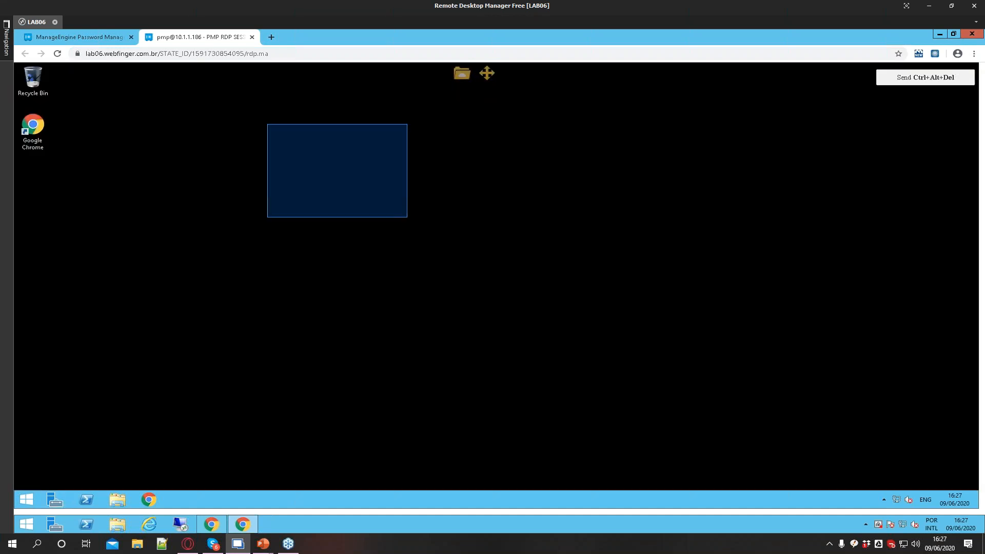
{"action": "left_click", "coordinate": [251, 37]}
{"action": "left_click", "coordinate": [729, 78]}
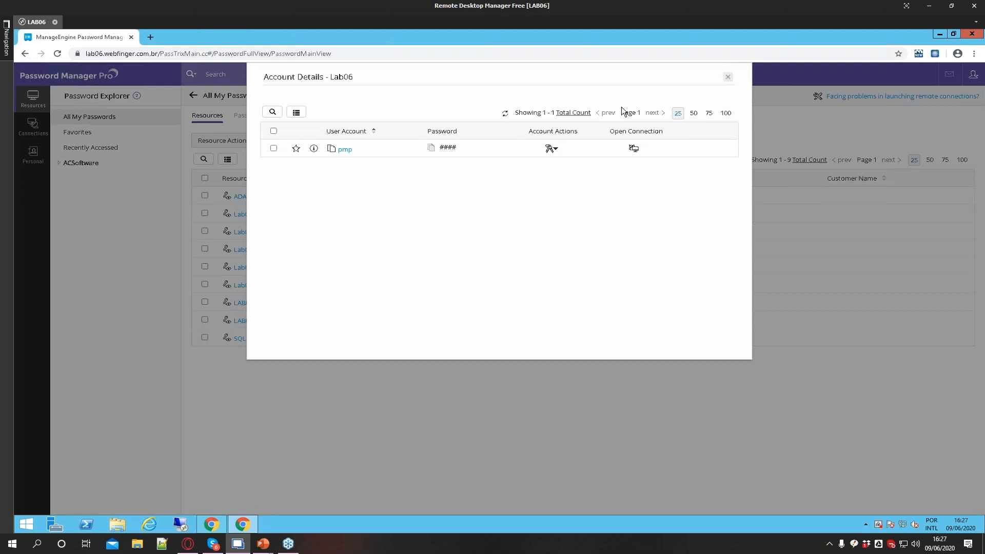
Open LAB08's account details and send a password access request for the pmp account, asking for access now
{"action": "left_click", "coordinate": [244, 321]}
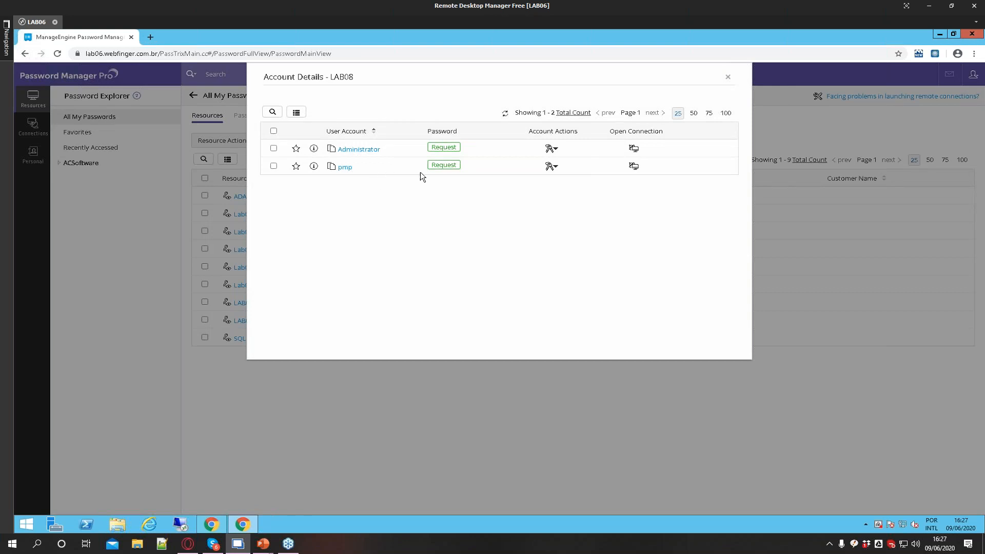
{"action": "left_click", "coordinate": [443, 165]}
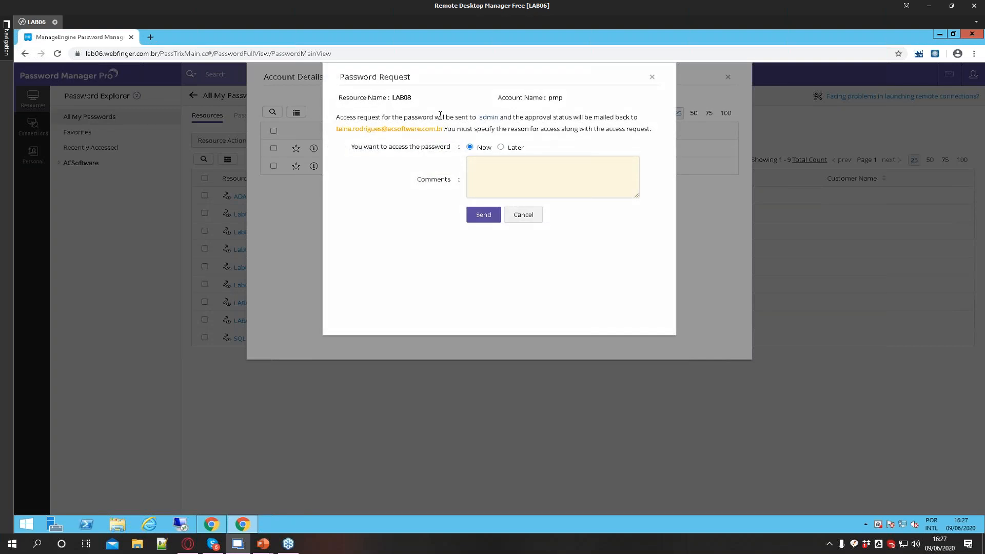
{"action": "left_click_drag", "start_coordinate": [342, 118], "coordinate": [634, 150]}
{"action": "left_click", "coordinate": [380, 204]}
{"action": "left_click", "coordinate": [493, 169]}
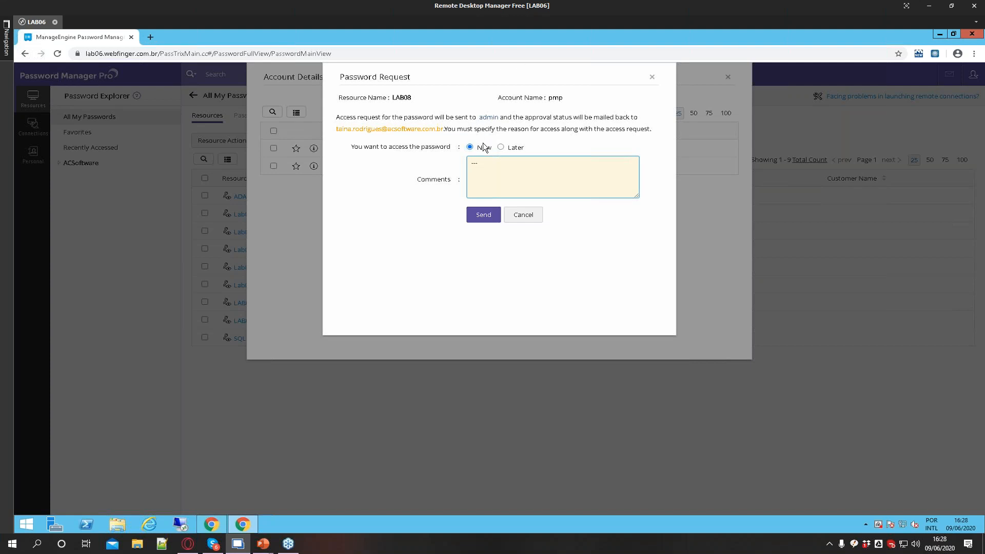
{"action": "left_click", "coordinate": [501, 147]}
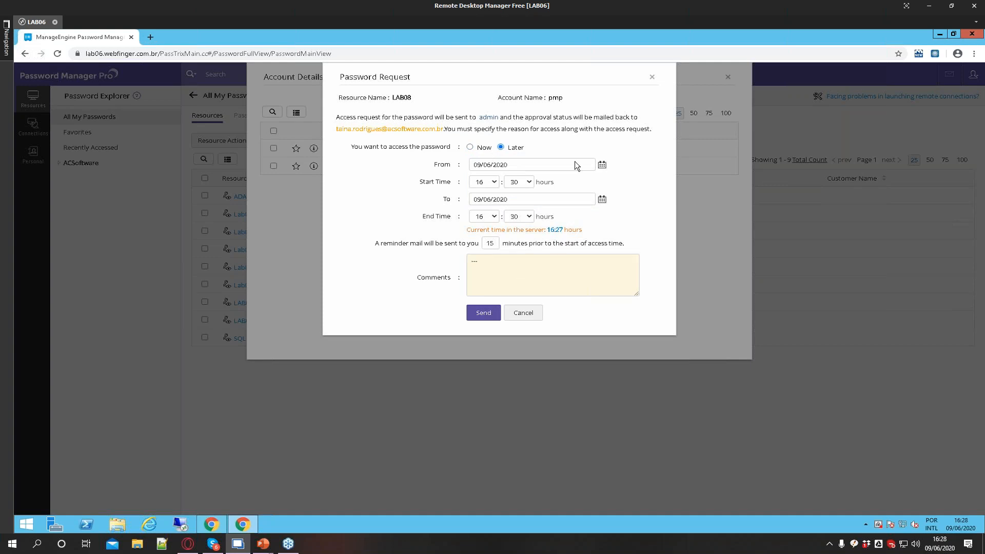
{"action": "left_click", "coordinate": [469, 147]}
{"action": "left_click", "coordinate": [482, 215]}
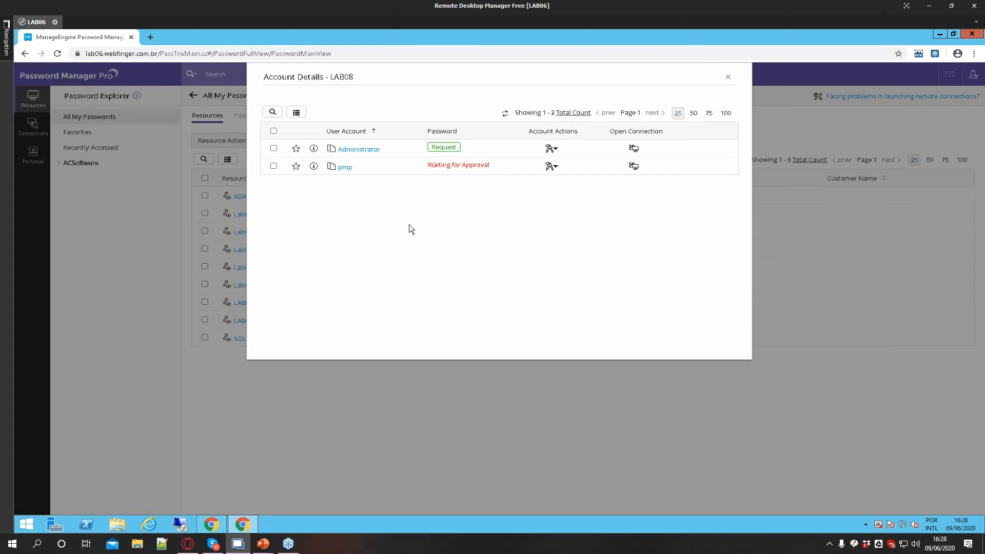
Switch to the administrator's browser window and open the pending password access requests
{"action": "left_click", "coordinate": [212, 523]}
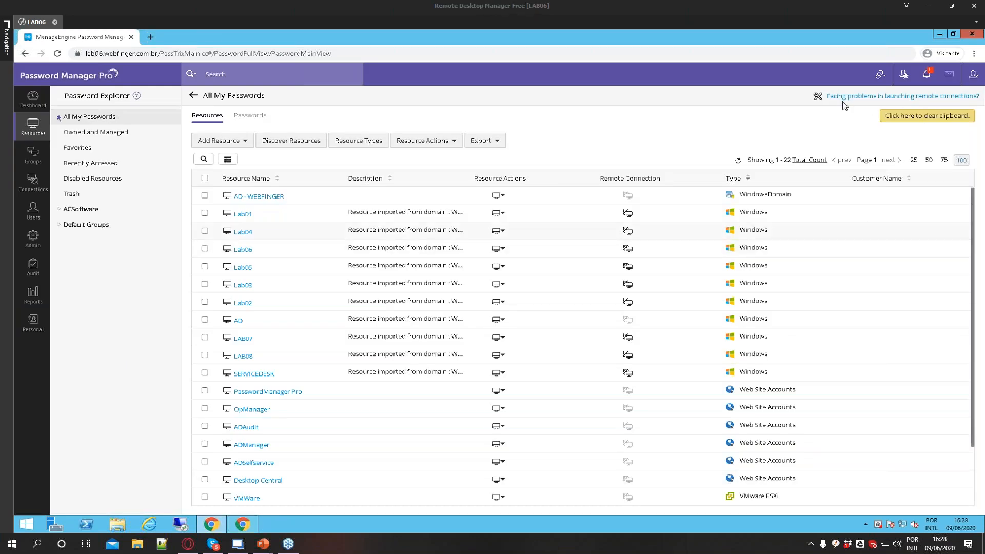
{"action": "left_click", "coordinate": [928, 78]}
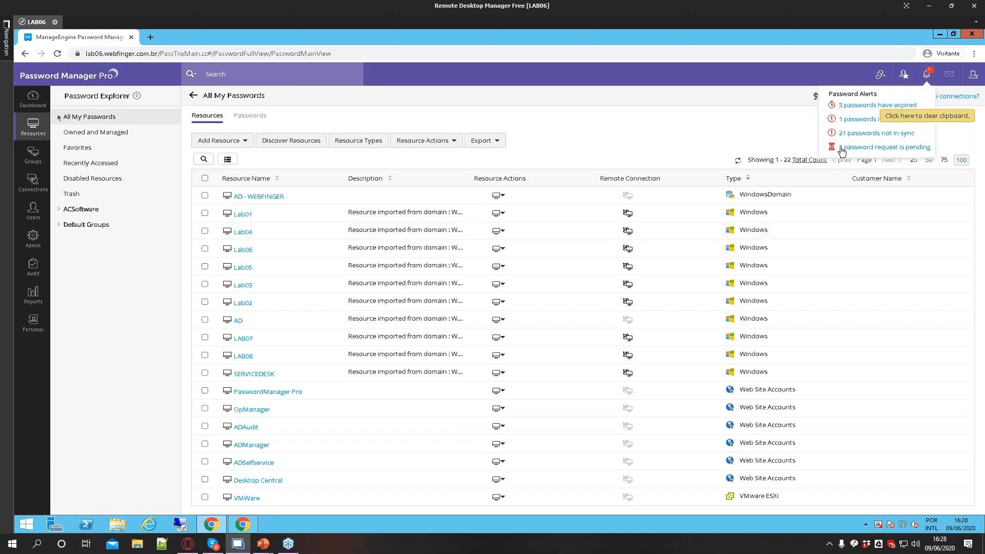
{"action": "left_click", "coordinate": [922, 148]}
{"action": "left_click", "coordinate": [926, 74]}
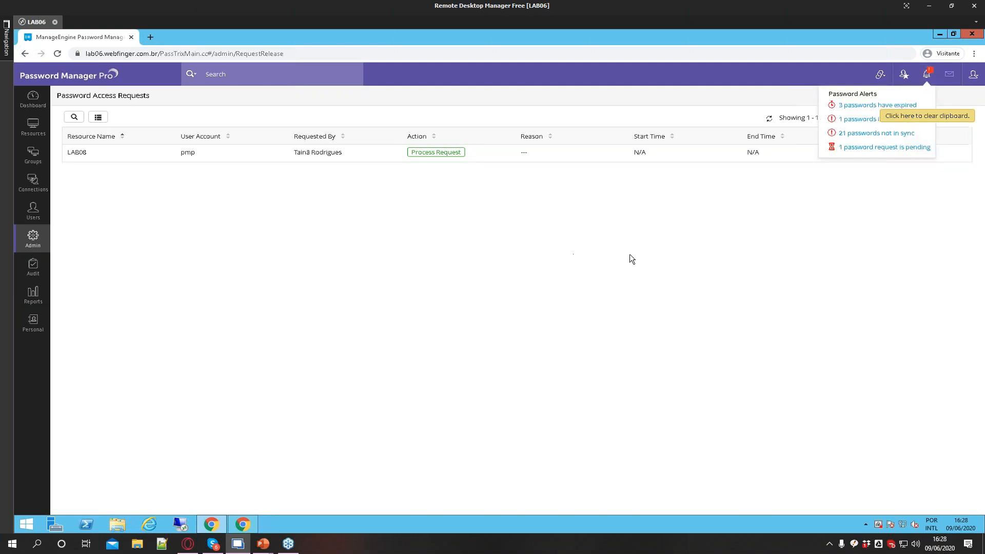
{"action": "left_click", "coordinate": [925, 79]}
{"action": "left_click", "coordinate": [926, 79]}
{"action": "left_click", "coordinate": [32, 239]}
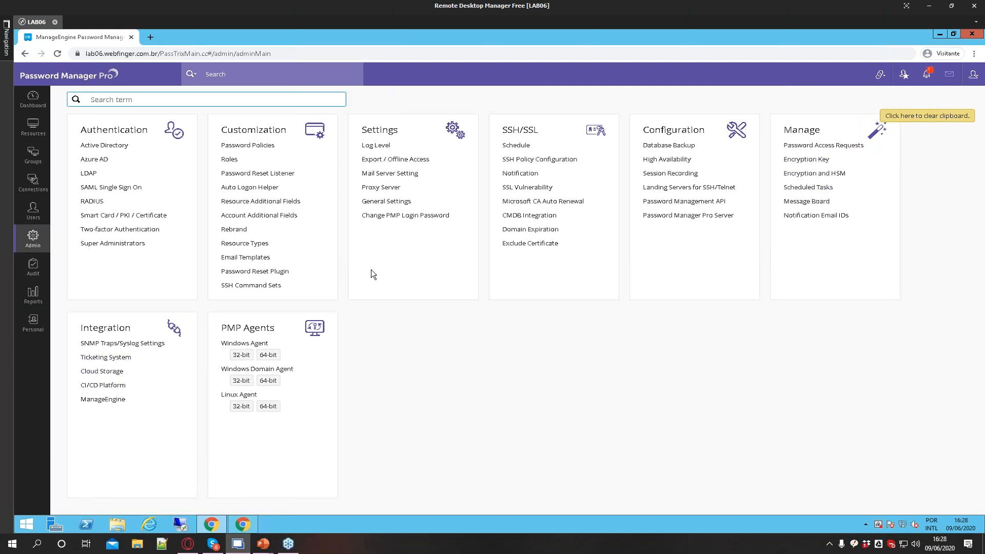
{"action": "key", "text": "ctrl+f"}
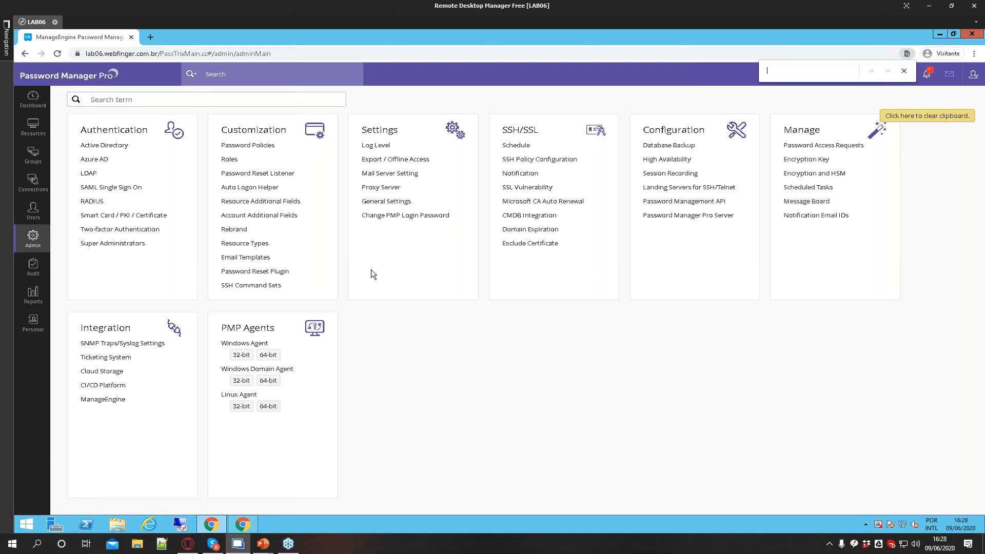
{"action": "type", "text": "reque"}
{"action": "left_click", "coordinate": [825, 146]}
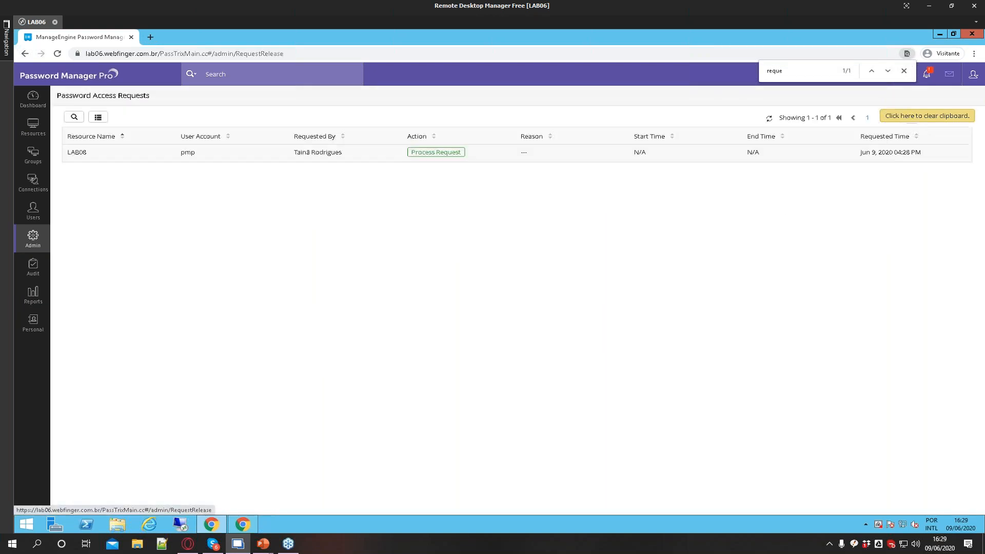
{"action": "left_click", "coordinate": [907, 71]}
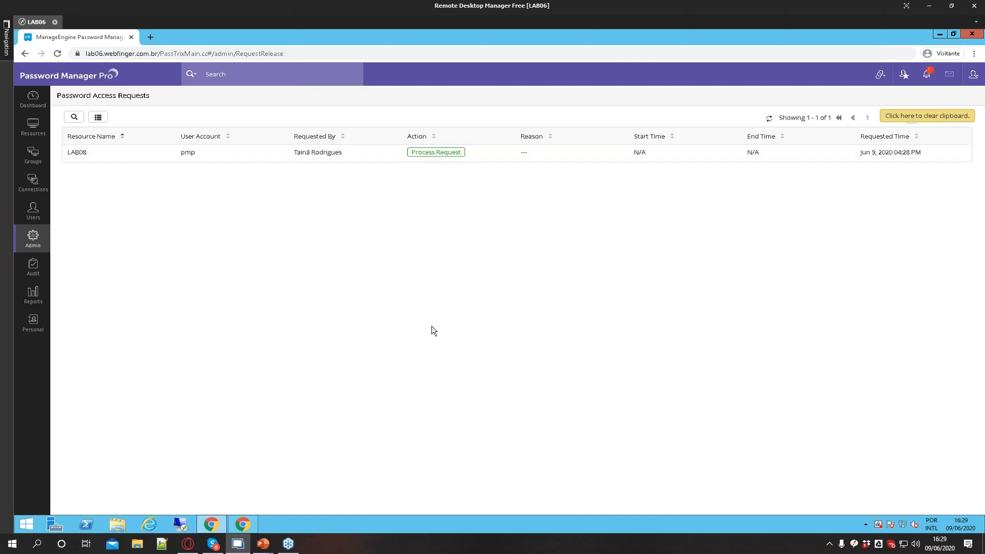
Process the LAB08 pmp request and approve it with immediate access
{"action": "left_click", "coordinate": [432, 153]}
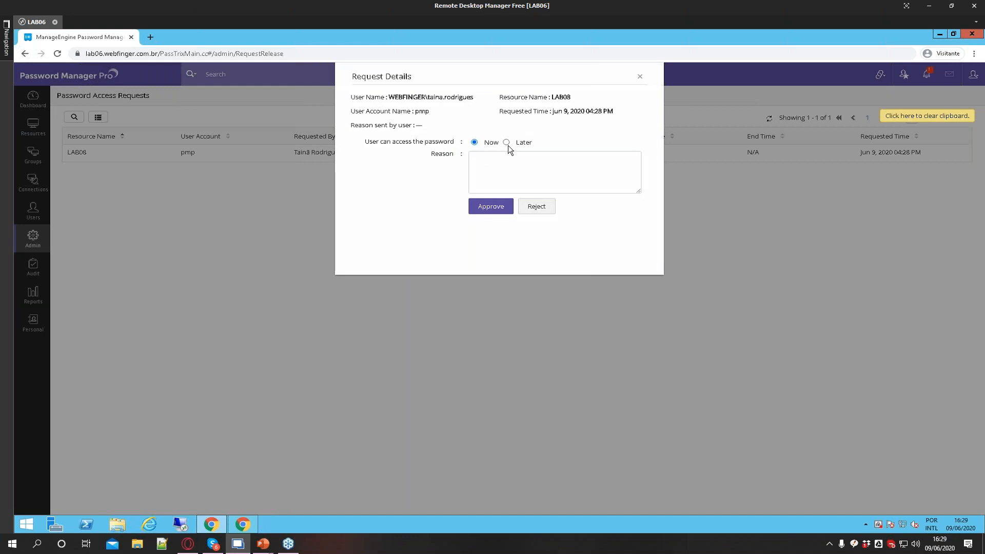
{"action": "left_click", "coordinate": [506, 142]}
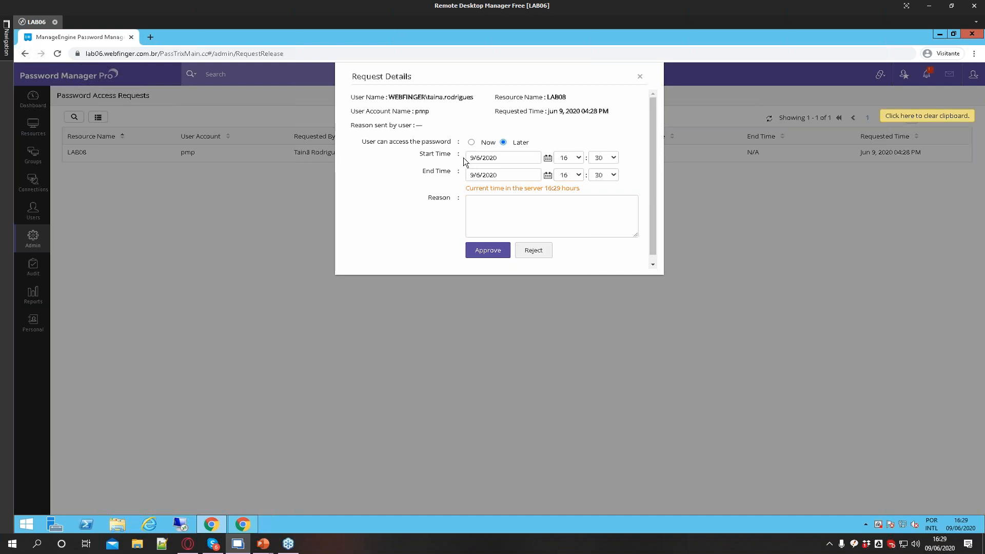
{"action": "left_click", "coordinate": [611, 176]}
{"action": "left_click", "coordinate": [605, 255]}
{"action": "left_click", "coordinate": [471, 142]}
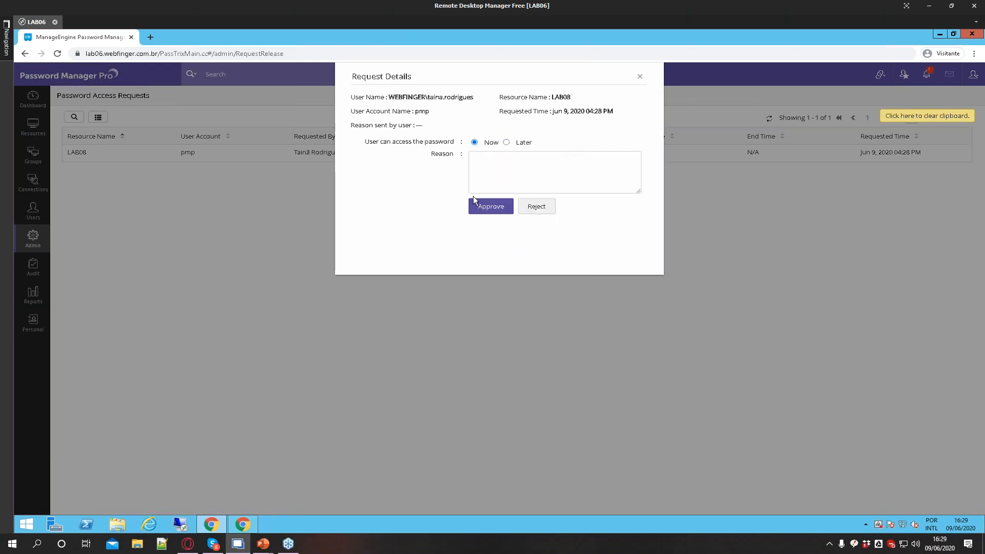
{"action": "left_click", "coordinate": [490, 207]}
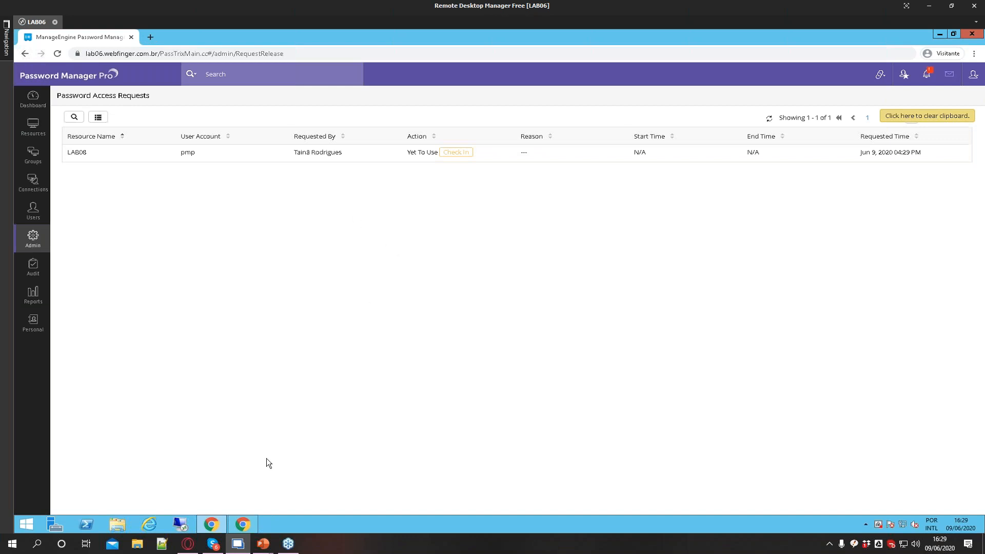
Switch back to the user's window, refresh LAB08's accounts, and check out the pmp password
{"action": "left_click", "coordinate": [248, 520]}
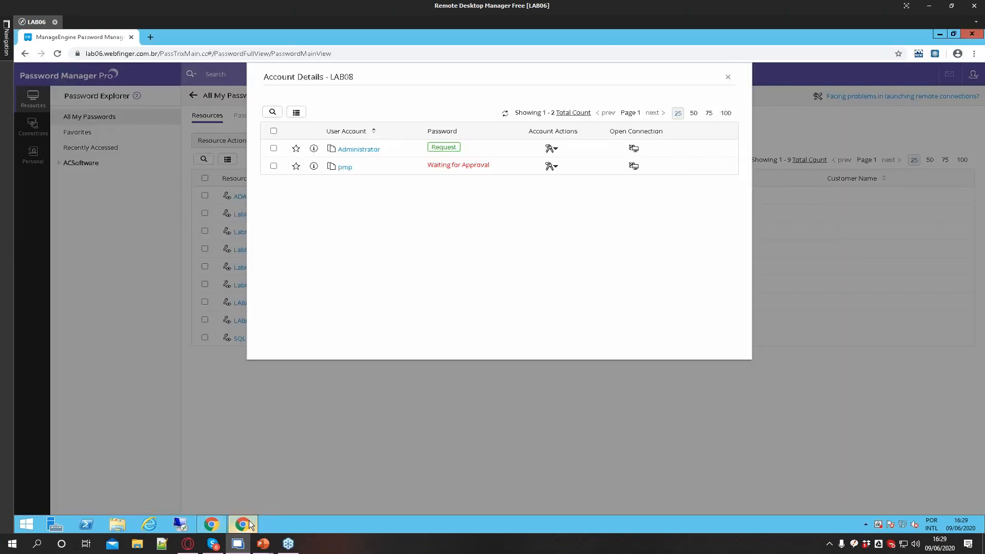
{"action": "left_click", "coordinate": [505, 113]}
{"action": "left_click", "coordinate": [451, 169]}
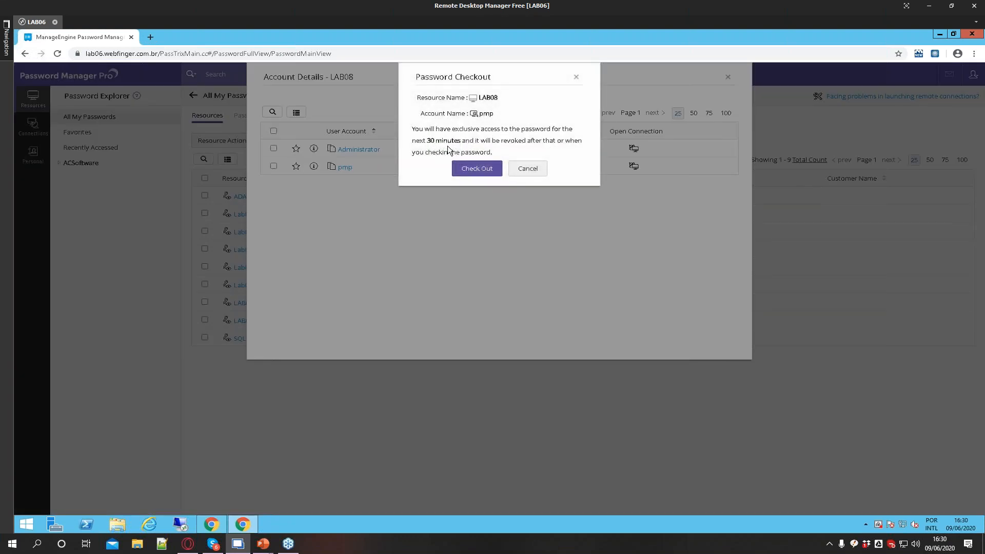
{"action": "left_click_drag", "start_coordinate": [428, 144], "coordinate": [465, 144]}
{"action": "left_click", "coordinate": [501, 146]}
{"action": "left_click", "coordinate": [474, 168]}
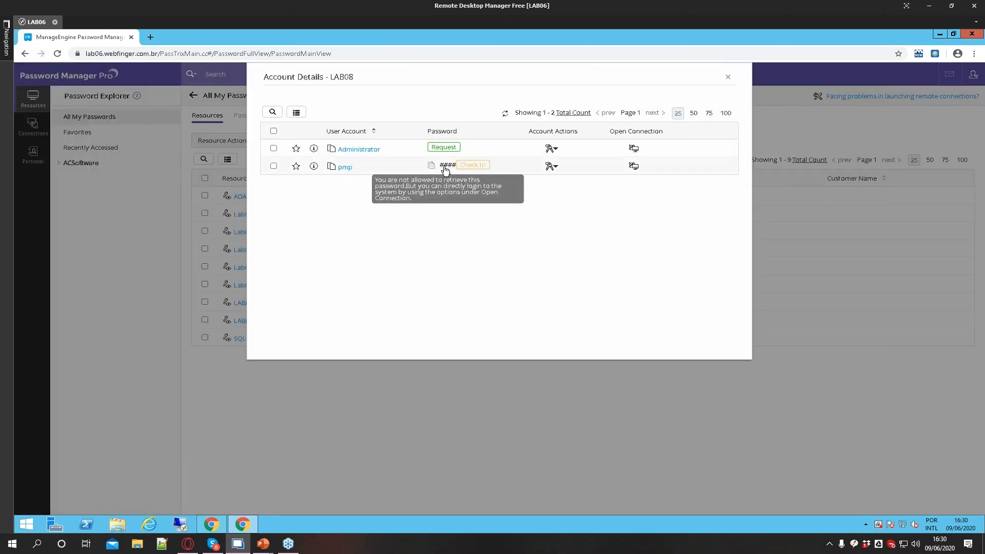
Open a Windows Remote Desktop session to LAB08 with the pmp account, then close the session tab
{"action": "left_click", "coordinate": [633, 166]}
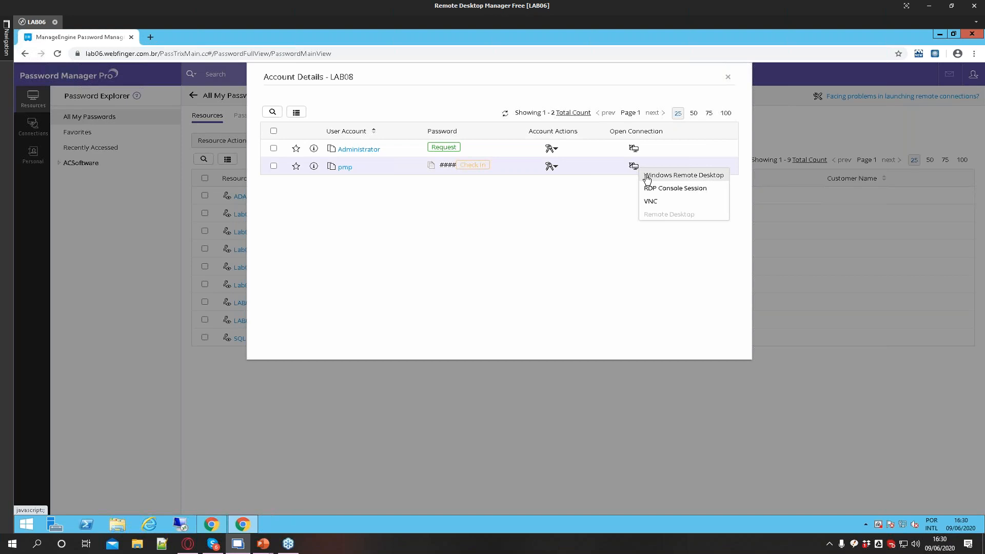
{"action": "left_click", "coordinate": [646, 176]}
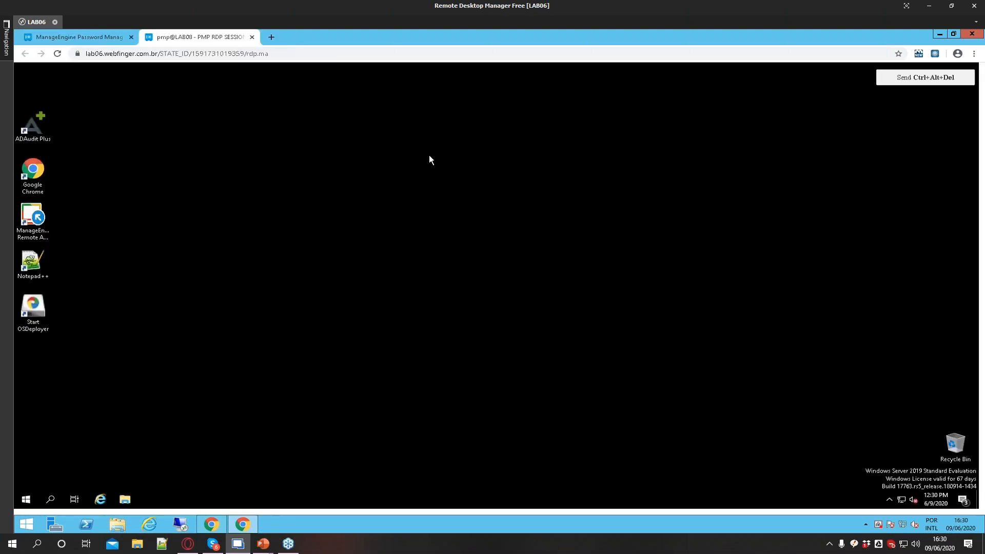
{"action": "left_click_drag", "start_coordinate": [731, 258], "coordinate": [385, 379]}
{"action": "left_click_drag", "start_coordinate": [173, 220], "coordinate": [636, 413]}
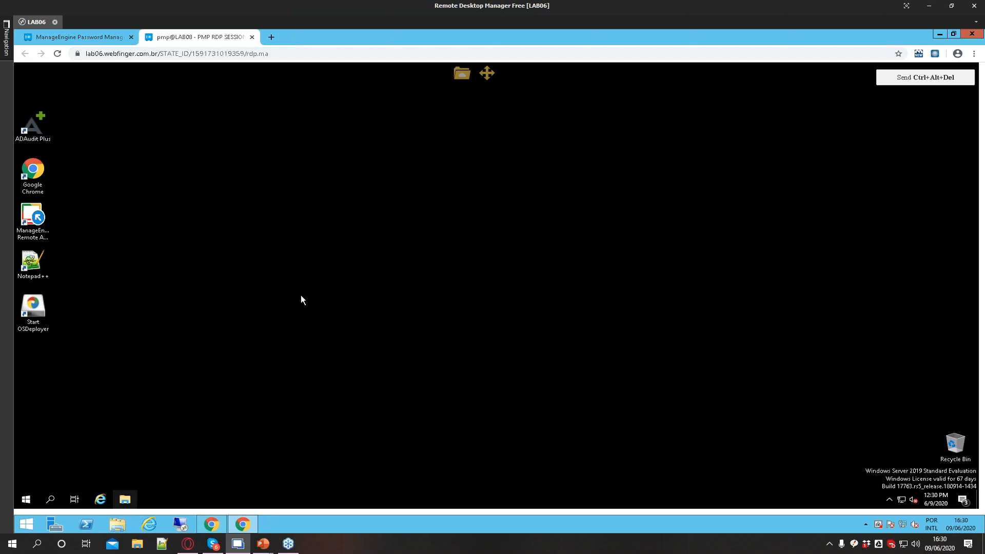
{"action": "left_click", "coordinate": [773, 148]}
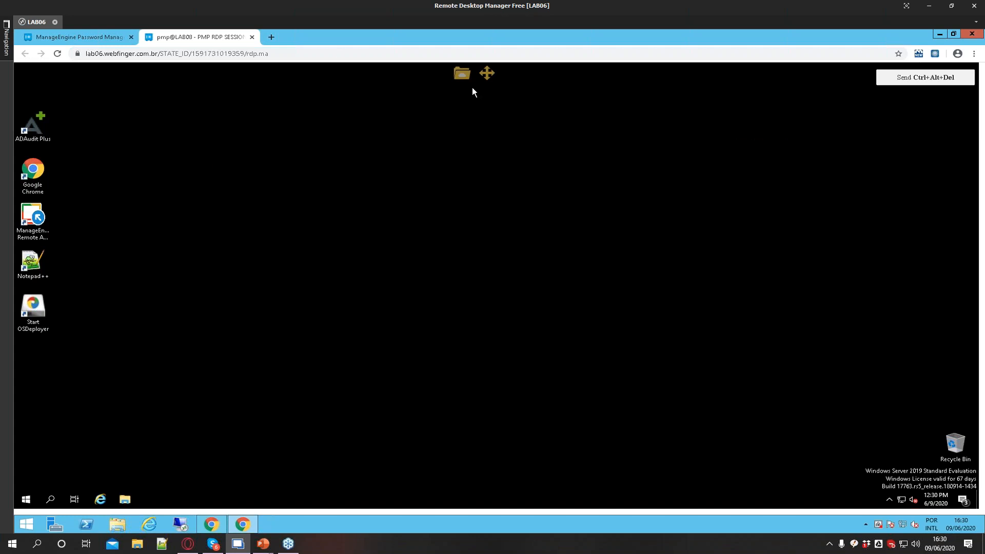
{"action": "left_click", "coordinate": [251, 38]}
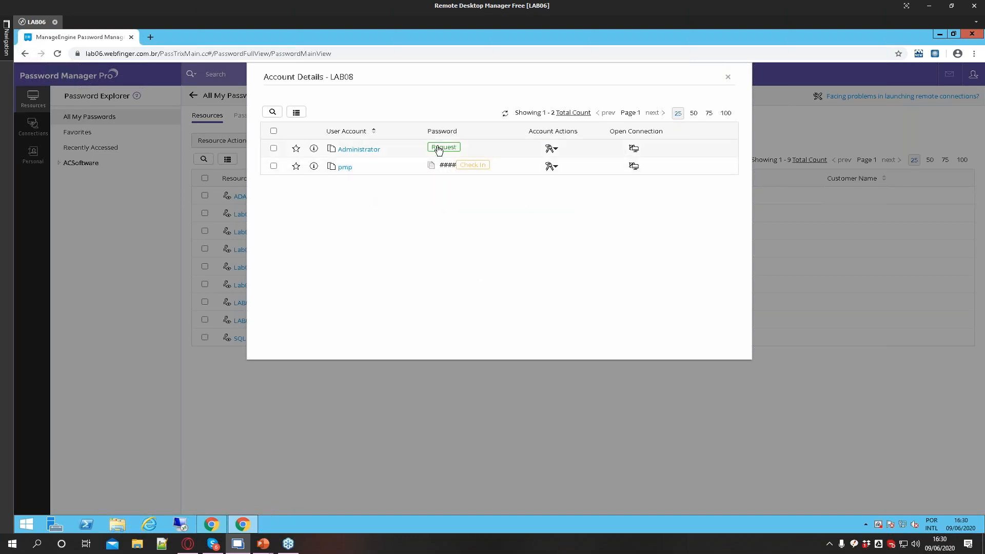
Try to open a Windows Remote Desktop connection with LAB08's Administrator account and dismiss the alert
{"action": "left_click", "coordinate": [635, 150]}
{"action": "left_click", "coordinate": [657, 158]}
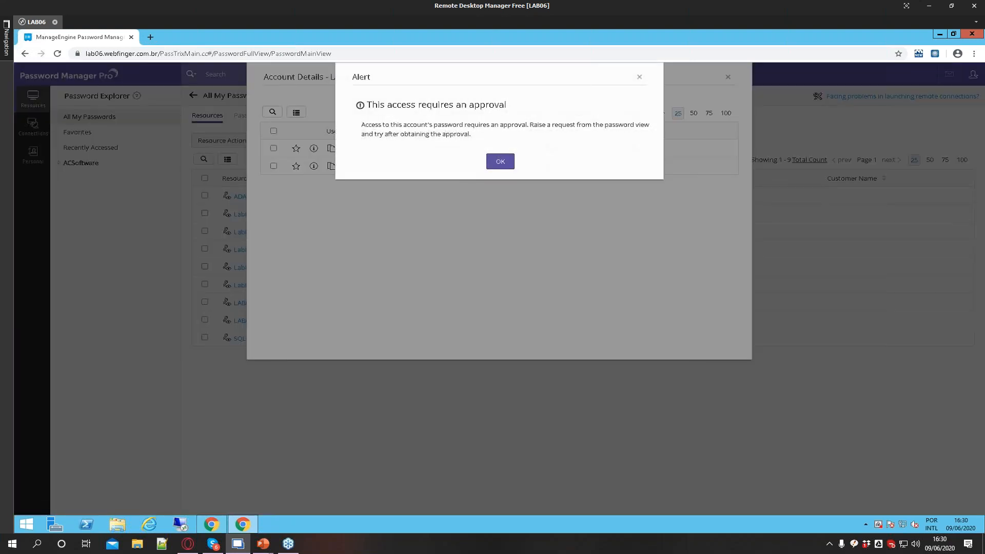
{"action": "left_click_drag", "start_coordinate": [367, 104], "coordinate": [501, 139]}
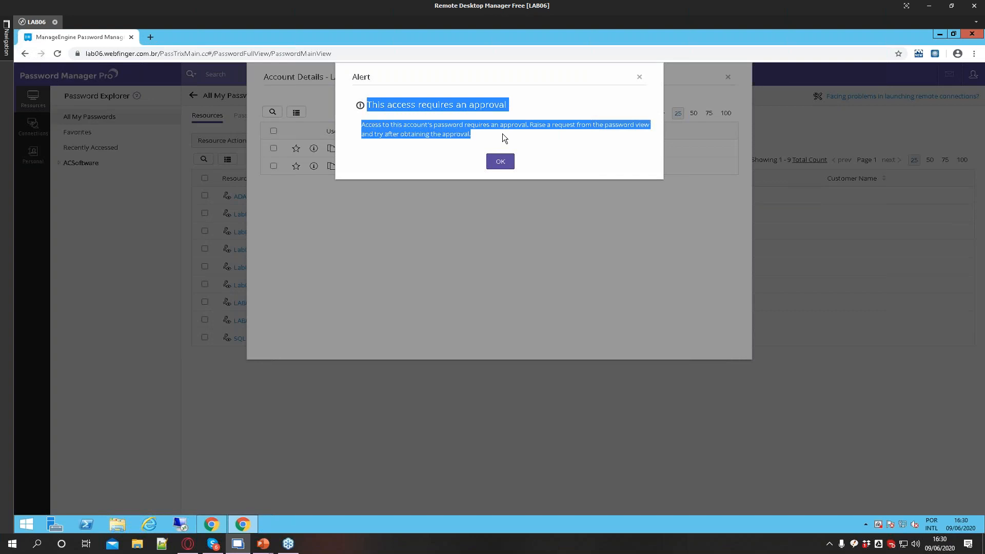
{"action": "left_click", "coordinate": [504, 139]}
{"action": "left_click", "coordinate": [514, 163]}
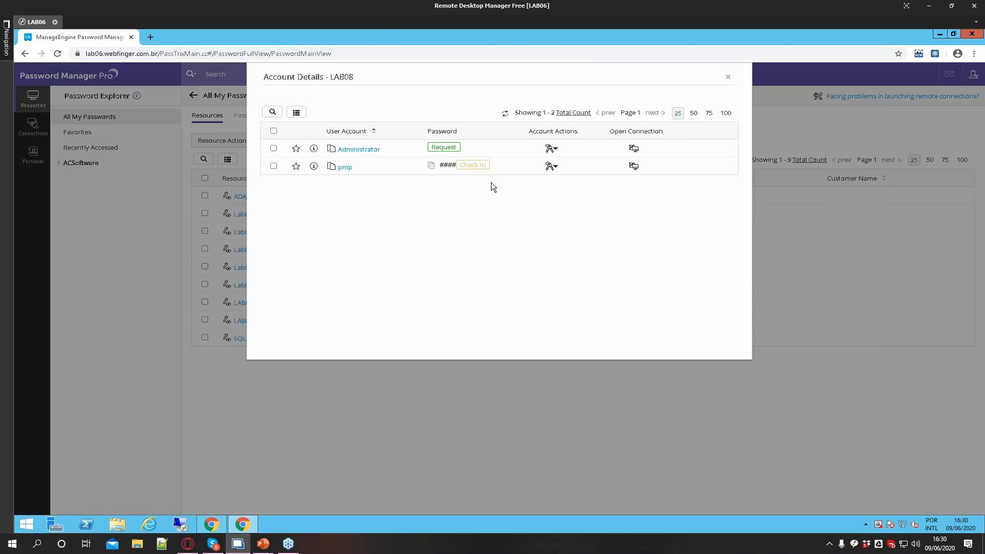
Check in the pmp password and close LAB08's account details
{"action": "left_click", "coordinate": [472, 166]}
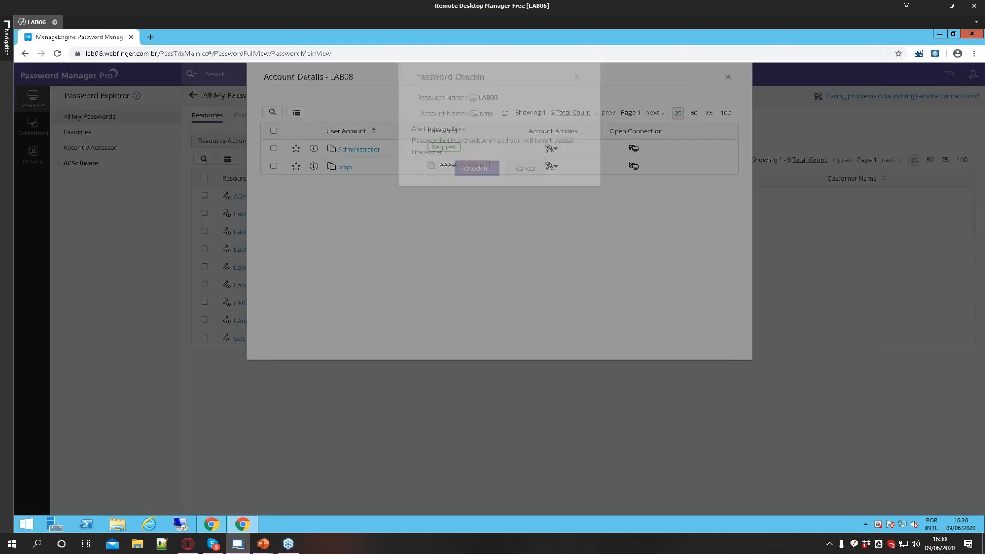
{"action": "left_click", "coordinate": [474, 169]}
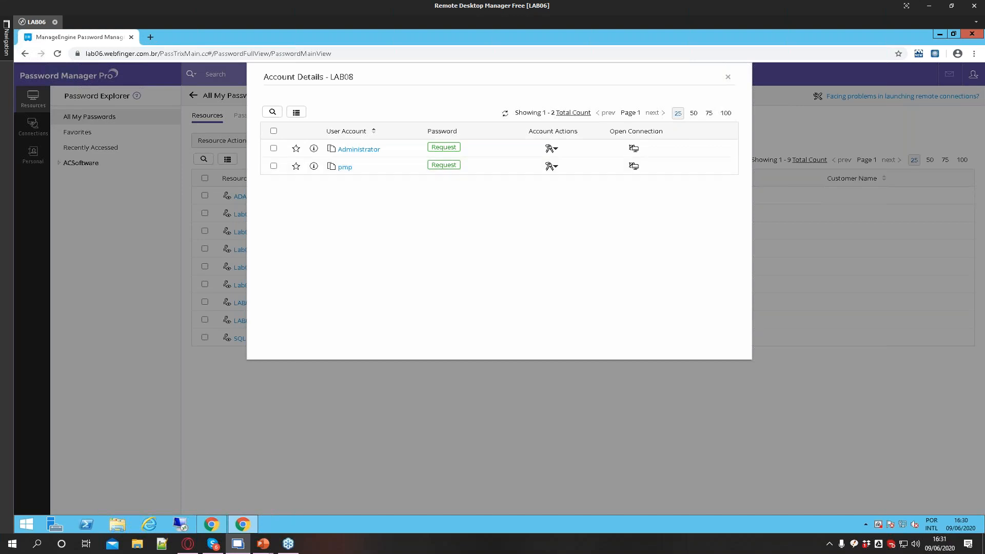
{"action": "left_click", "coordinate": [730, 78]}
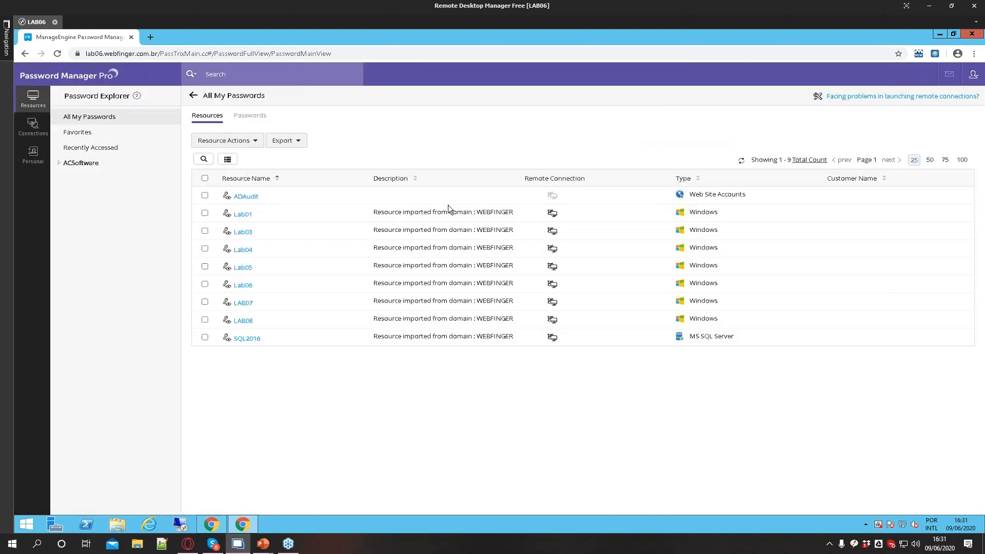
Switch to the administrator's window and review the resource audit entries
{"action": "left_click", "coordinate": [217, 523]}
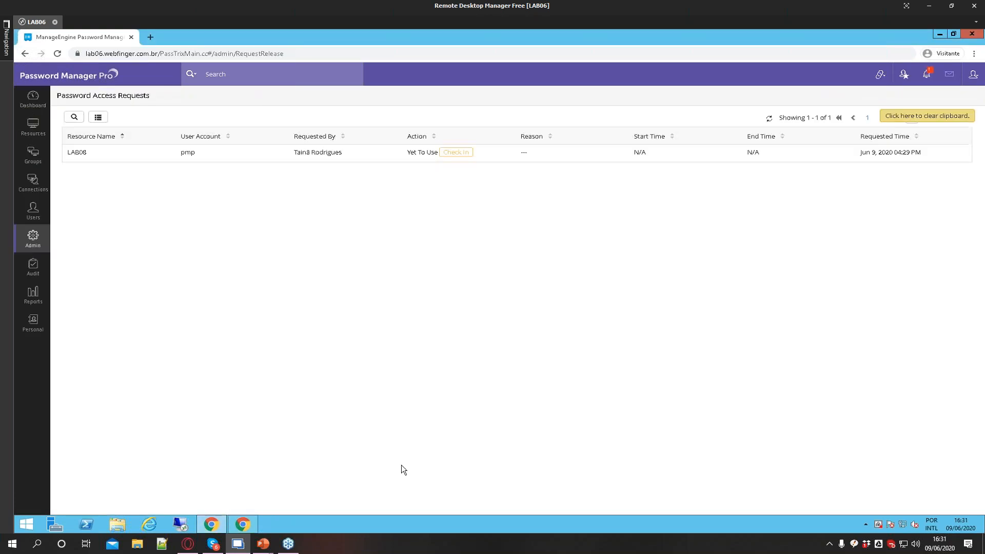
{"action": "left_click", "coordinate": [33, 267]}
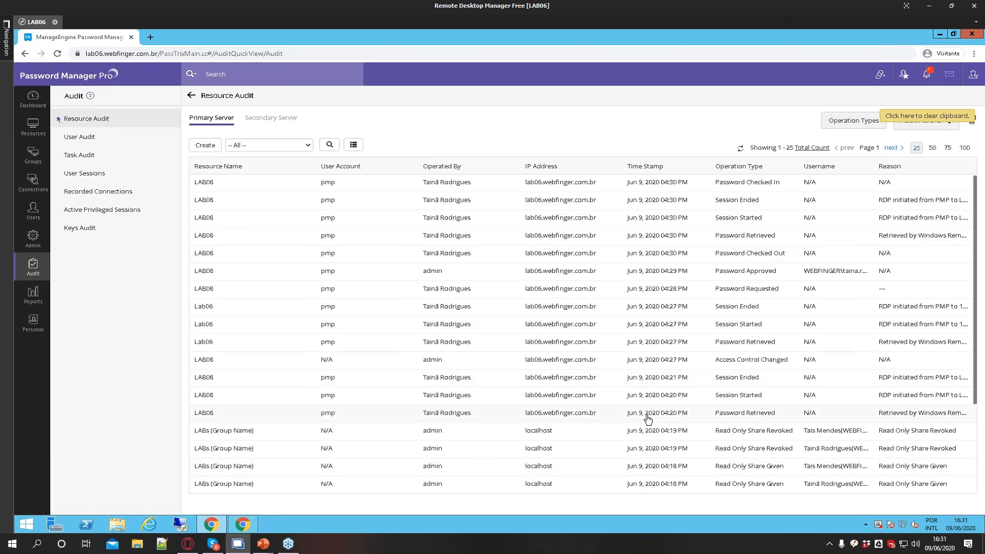
{"action": "scroll", "coordinate": [641, 418], "scroll_direction": "down", "scroll_amount": 3}
{"action": "scroll", "coordinate": [632, 458], "scroll_direction": "up", "scroll_amount": 3}
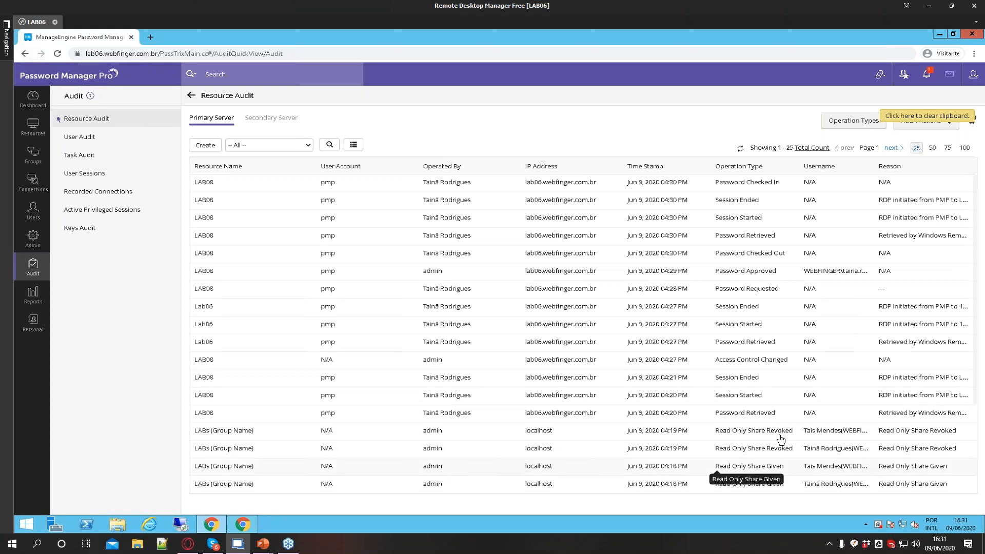
{"action": "scroll", "coordinate": [724, 483], "scroll_direction": "down", "scroll_amount": 2}
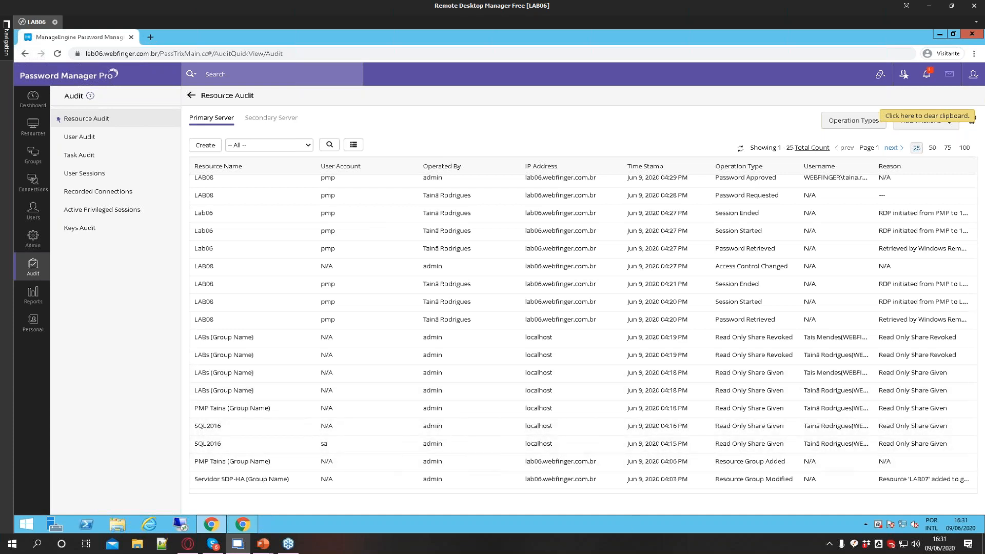
{"action": "scroll", "coordinate": [666, 449], "scroll_direction": "up", "scroll_amount": 1}
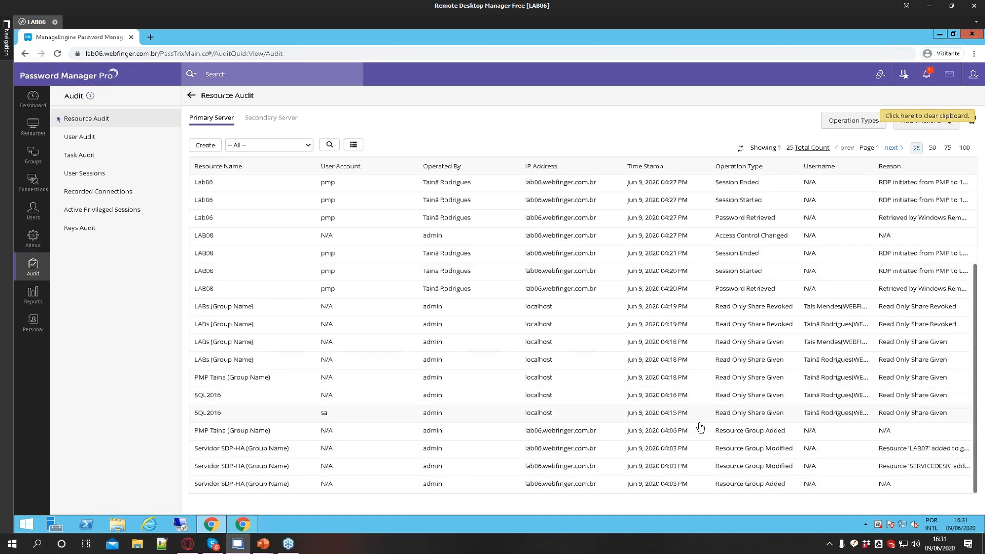
{"action": "scroll", "coordinate": [700, 426], "scroll_direction": "up", "scroll_amount": 3}
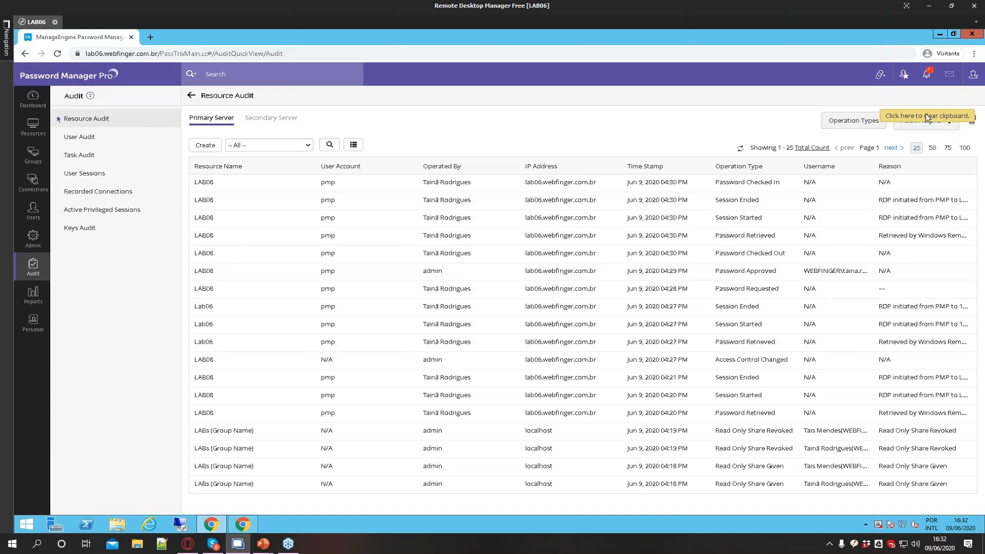
Clear the clipboard
{"action": "left_click", "coordinate": [969, 123]}
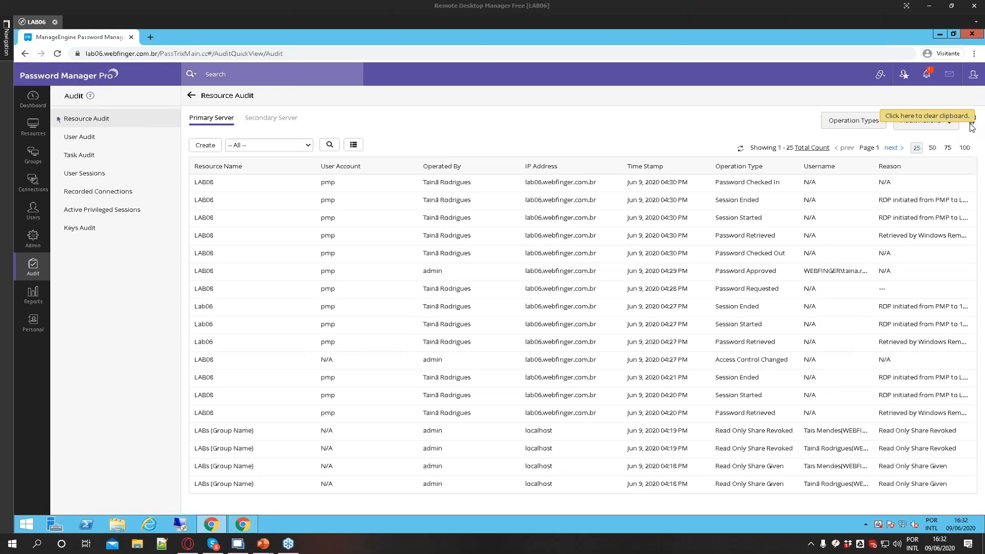
{"action": "left_click", "coordinate": [923, 116]}
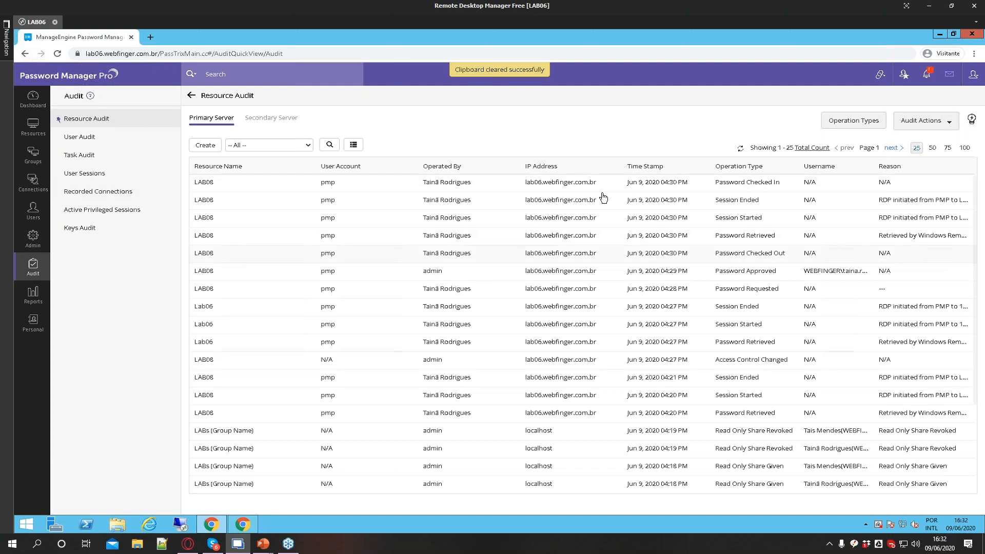
Explore the Resource Audit configuration, ticking email notification for Account Deleted, and cancel the dialog
{"action": "left_click", "coordinate": [919, 122]}
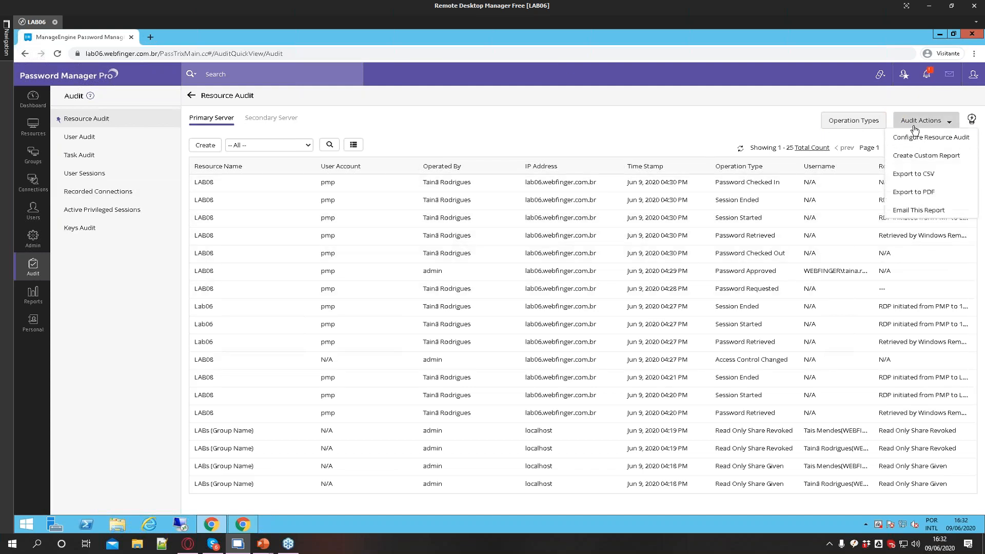
{"action": "left_click", "coordinate": [912, 138]}
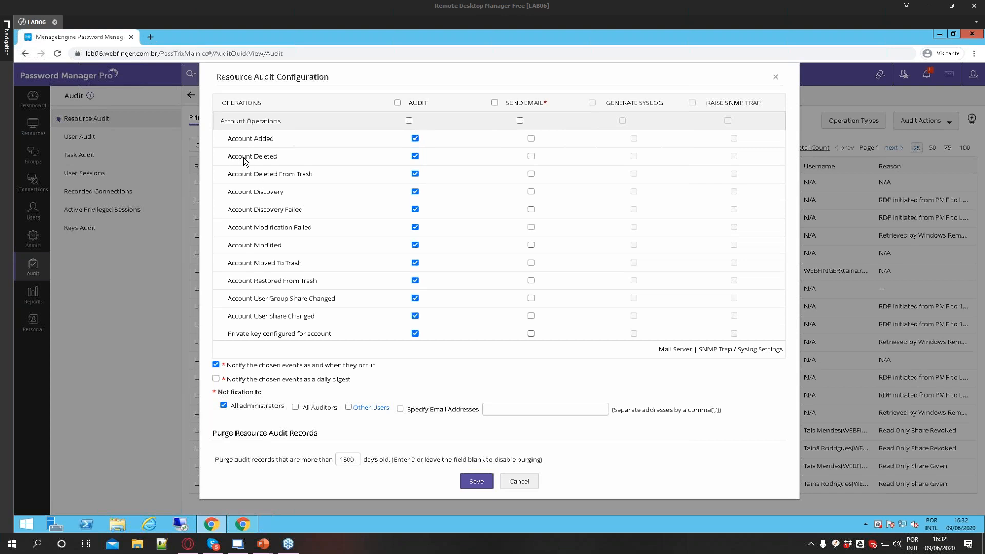
{"action": "left_click", "coordinate": [531, 157]}
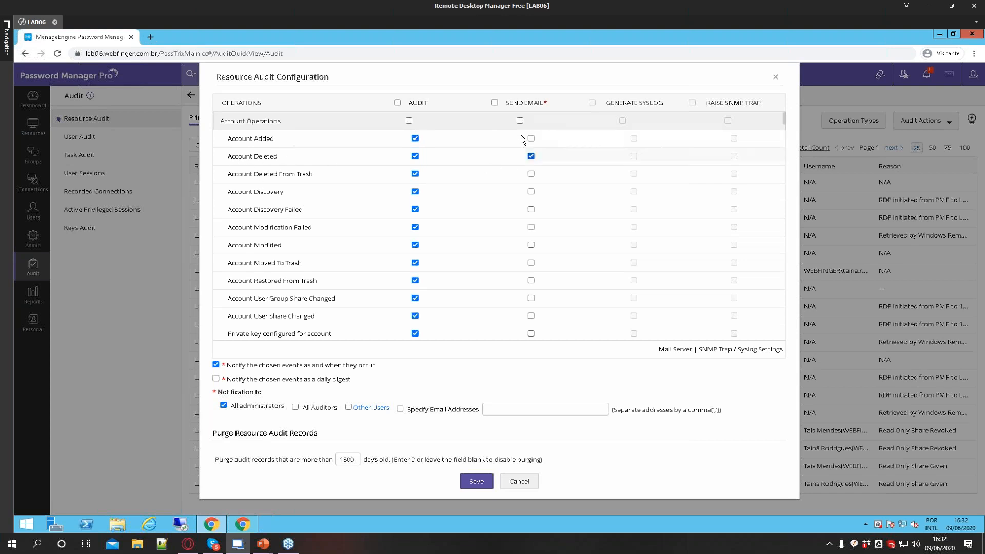
{"action": "left_click", "coordinate": [545, 408]}
{"action": "mouse_move", "coordinate": [345, 463]}
{"action": "left_mouse_down"}
{"action": "mouse_move", "coordinate": [361, 463]}
{"action": "mouse_move", "coordinate": [354, 476]}
{"action": "left_mouse_up"}
{"action": "left_click", "coordinate": [355, 482]}
{"action": "double_click", "coordinate": [351, 461]}
{"action": "left_click", "coordinate": [514, 490]}
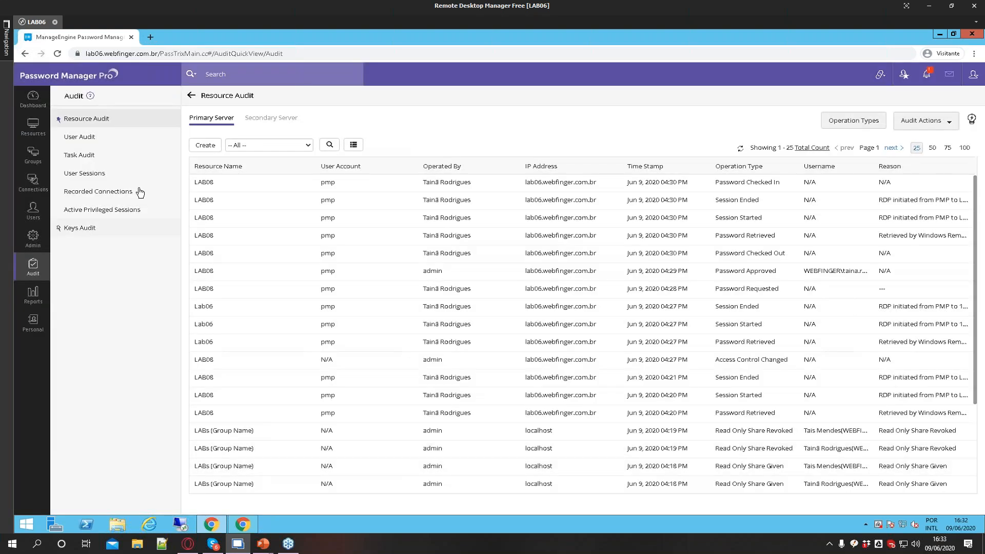
Open Recorded Connections and review its audit actions and session recording settings without saving
{"action": "left_click", "coordinate": [100, 194]}
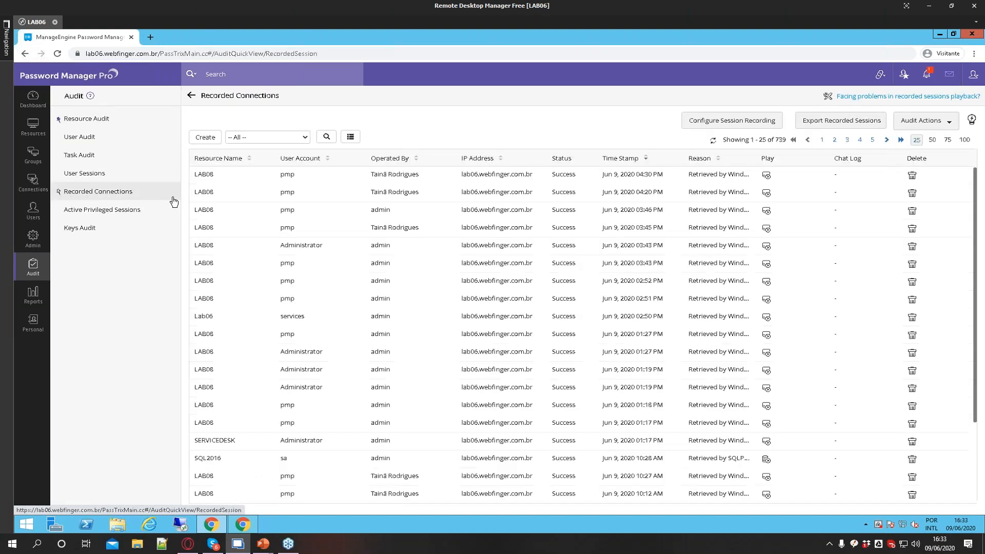
{"action": "left_click", "coordinate": [923, 120]}
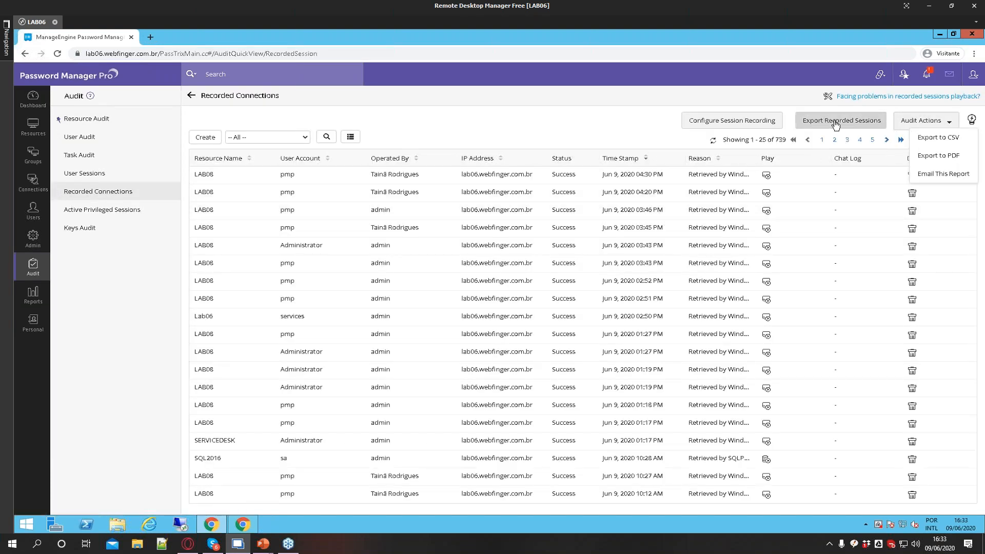
{"action": "left_click", "coordinate": [734, 124]}
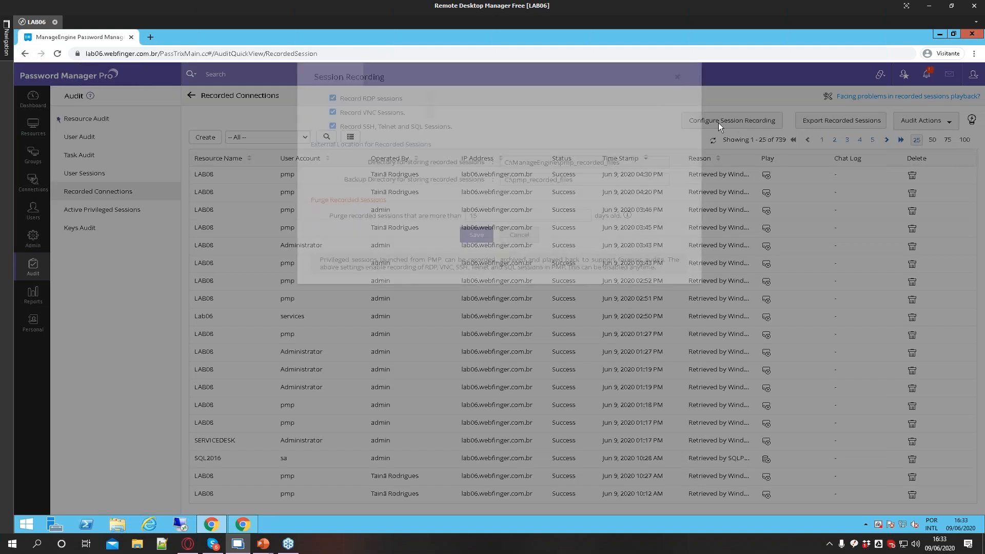
{"action": "left_click", "coordinate": [485, 215]}
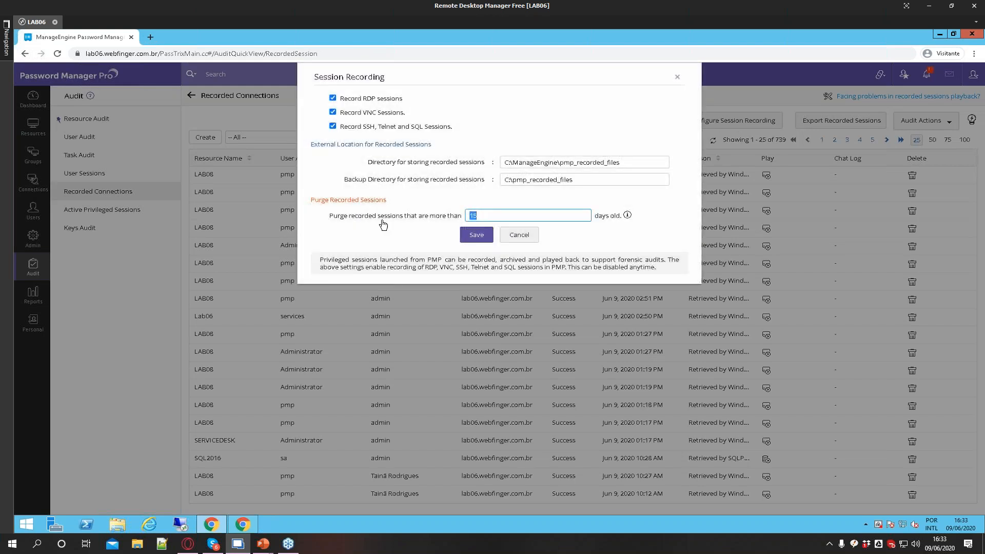
{"action": "left_click_drag", "start_coordinate": [332, 215], "coordinate": [439, 221]}
{"action": "left_click", "coordinate": [493, 216]}
{"action": "left_click", "coordinate": [533, 239]}
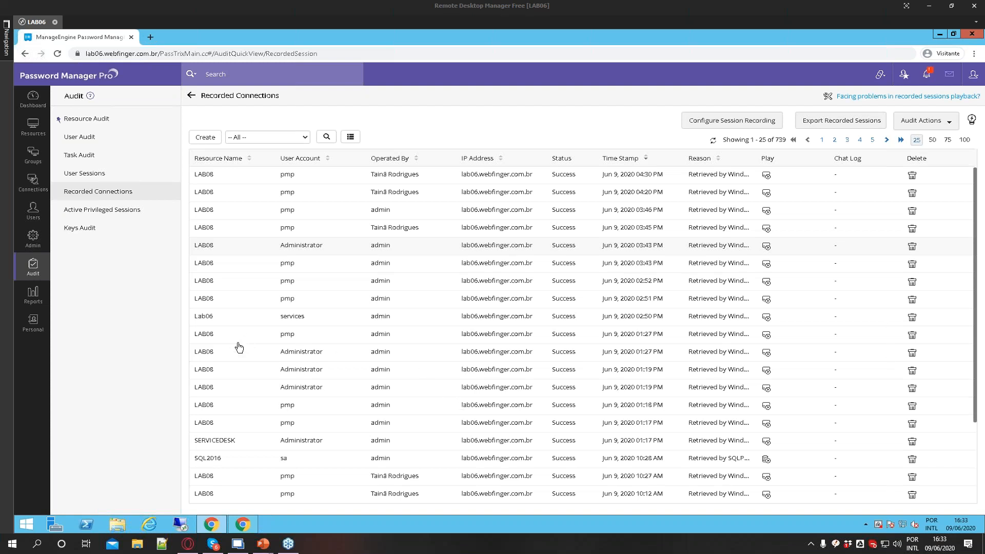
Open the ManageEngine integrations page in the admin settings
{"action": "left_click", "coordinate": [30, 238]}
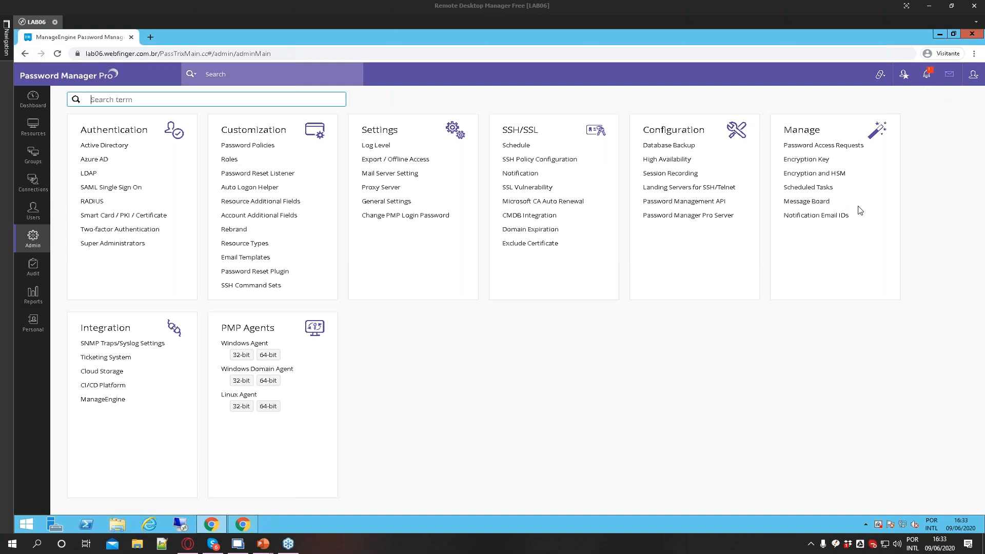
{"action": "left_click", "coordinate": [786, 392]}
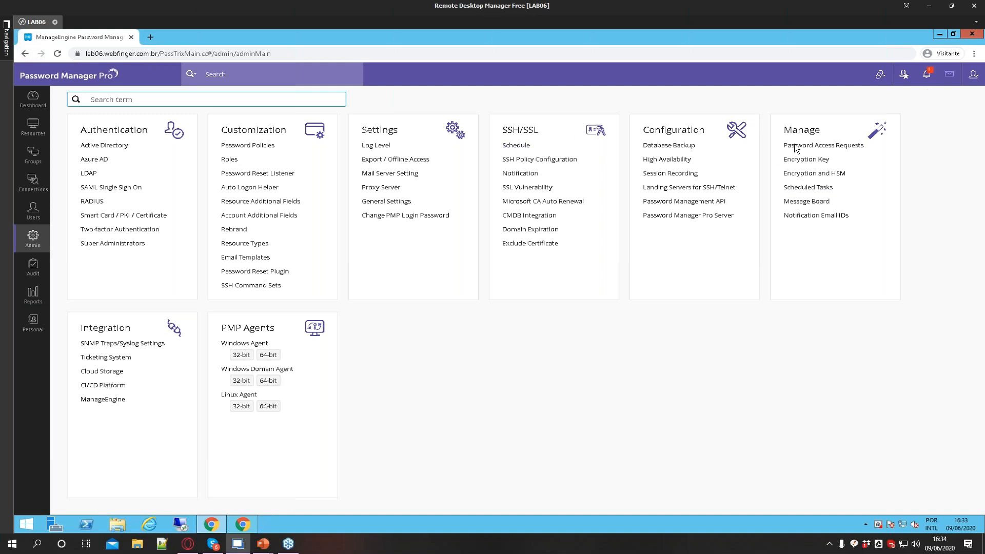
{"action": "left_click", "coordinate": [785, 352]}
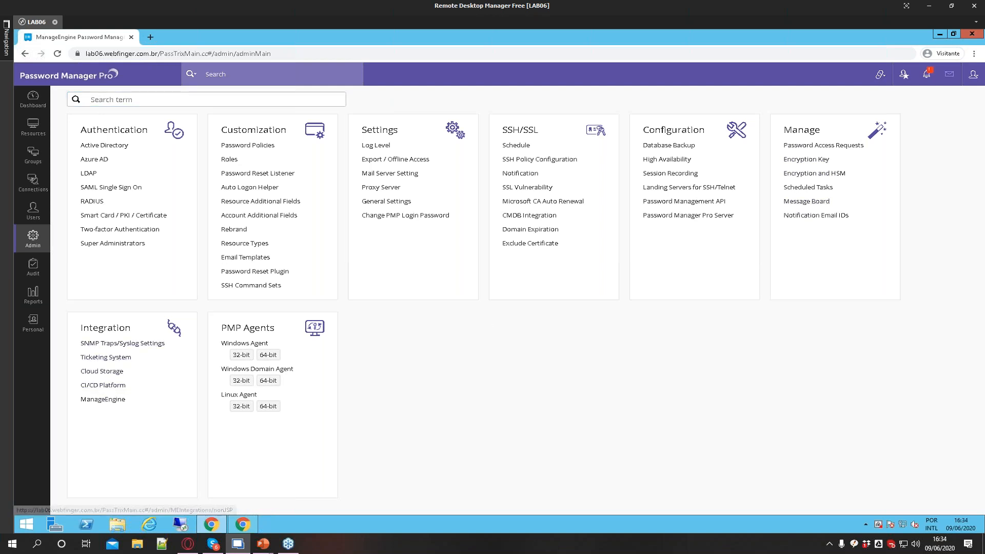
{"action": "left_click", "coordinate": [106, 400]}
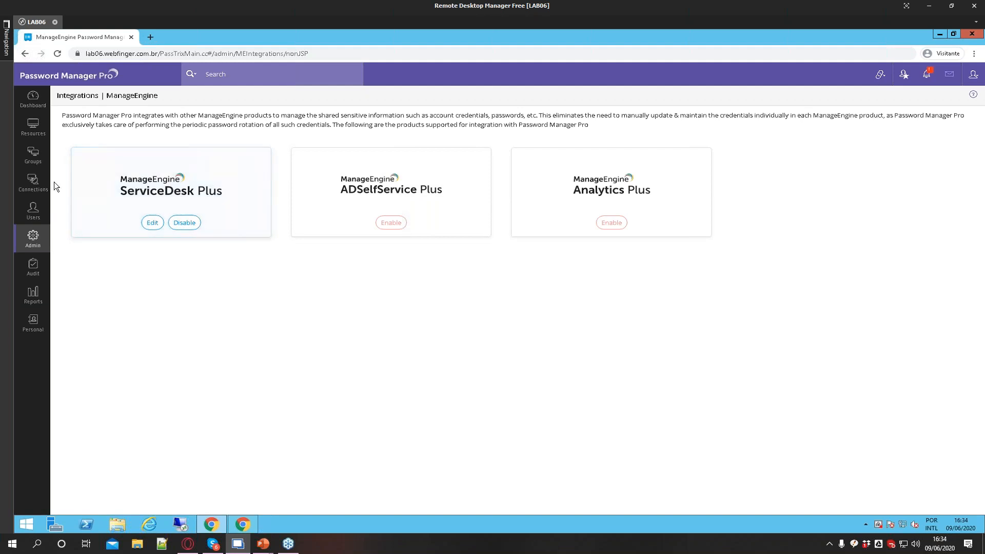
Browse the User Audit and Task Audit logs
{"action": "left_click", "coordinate": [33, 266]}
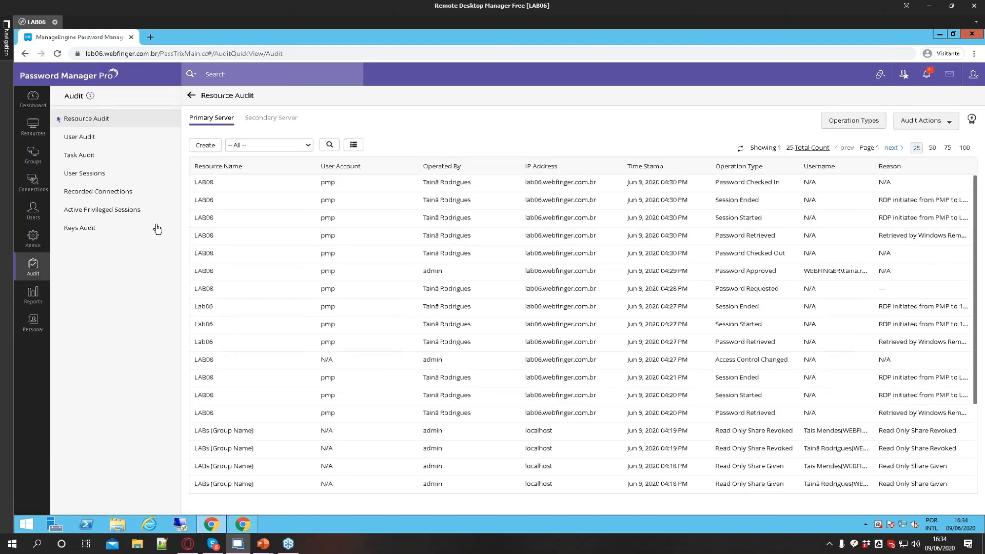
{"action": "left_click", "coordinate": [88, 144]}
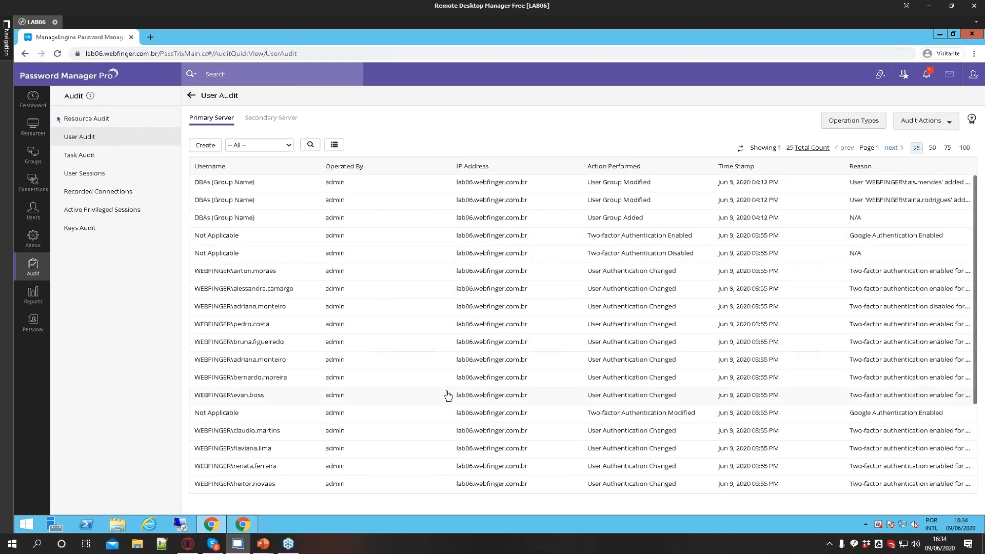
{"action": "left_click", "coordinate": [72, 155]}
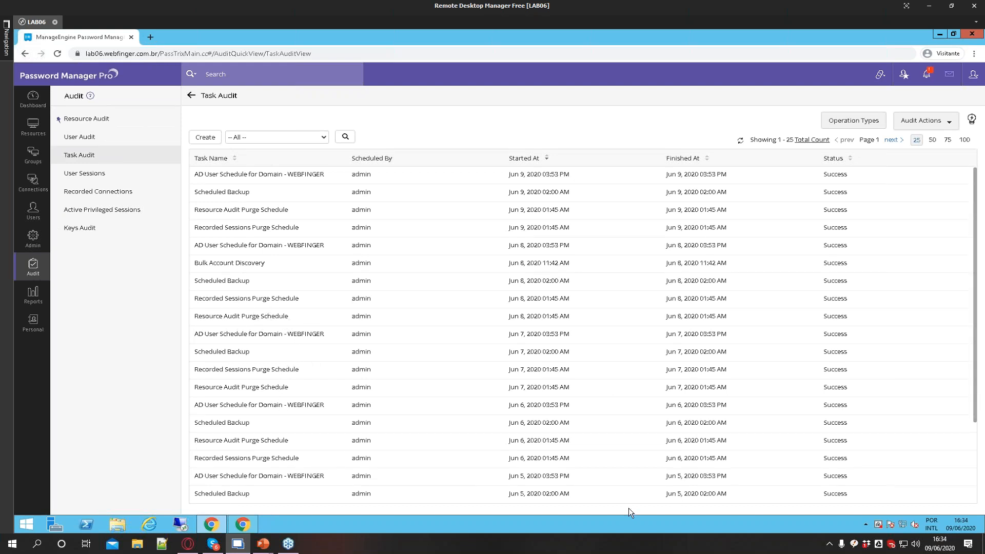
Examine the activity details of each listed user session in User Sessions
{"action": "left_click", "coordinate": [97, 179]}
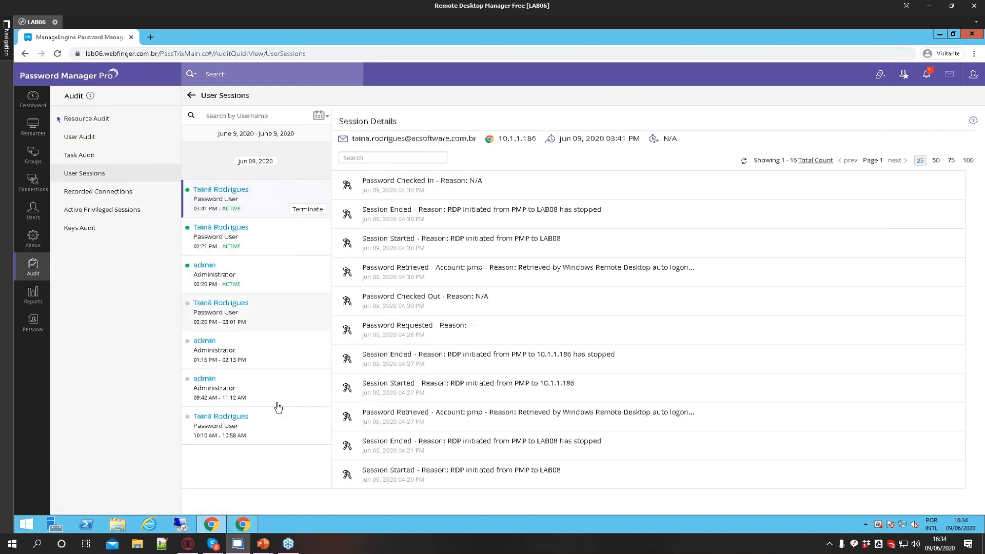
{"action": "left_click", "coordinate": [276, 431]}
{"action": "left_click", "coordinate": [278, 354]}
{"action": "left_click", "coordinate": [280, 310]}
{"action": "left_click", "coordinate": [282, 277]}
{"action": "left_click", "coordinate": [272, 237]}
{"action": "left_click", "coordinate": [269, 205]}
{"action": "left_click", "coordinate": [264, 277]}
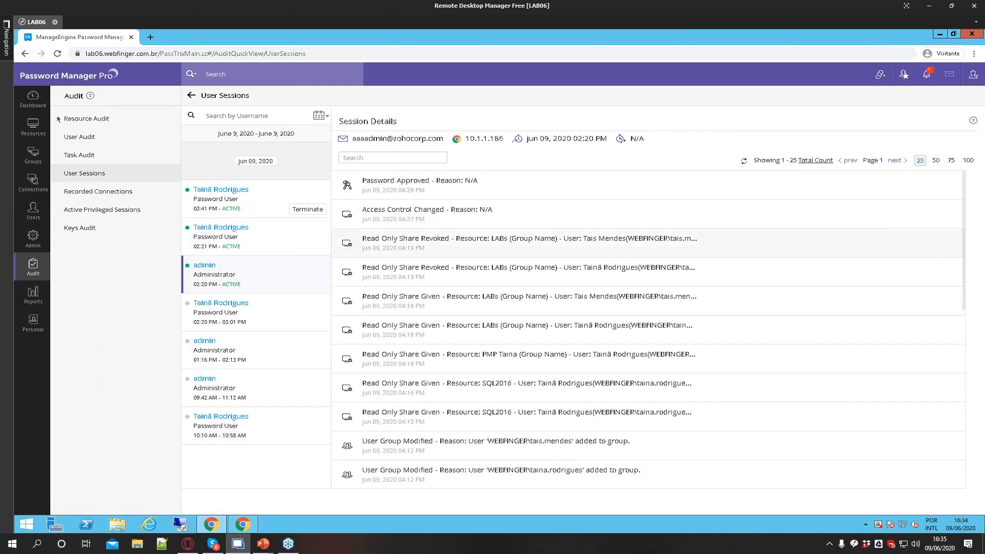
{"action": "left_click", "coordinate": [250, 202]}
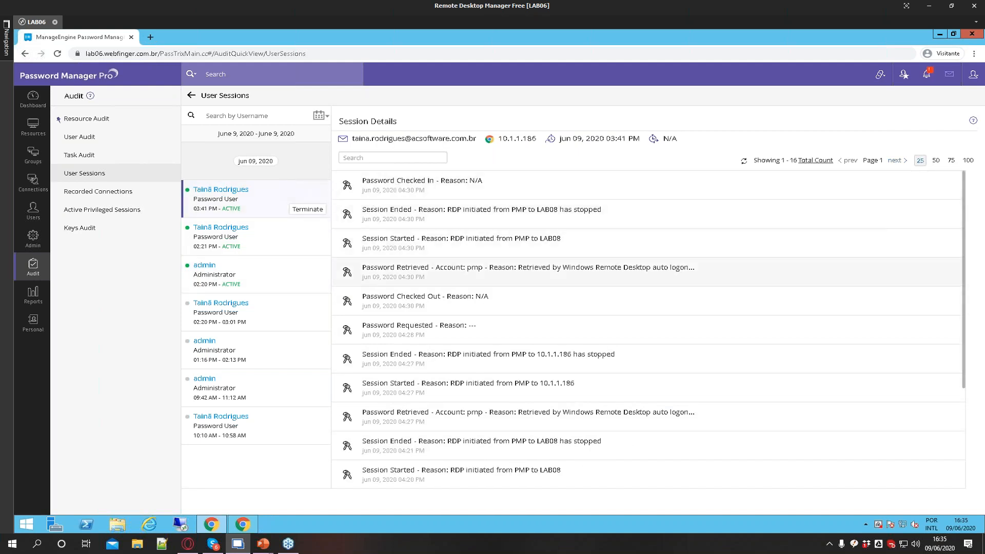
{"action": "left_click_drag", "start_coordinate": [469, 355], "coordinate": [642, 362]}
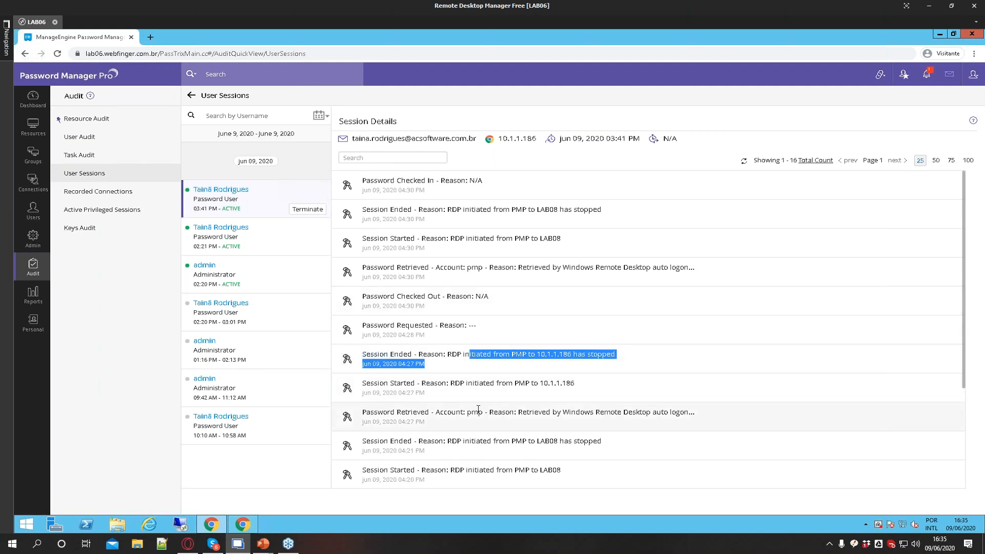
{"action": "triple_click", "coordinate": [499, 355]}
{"action": "double_click", "coordinate": [476, 324]}
{"action": "left_click", "coordinate": [496, 299]}
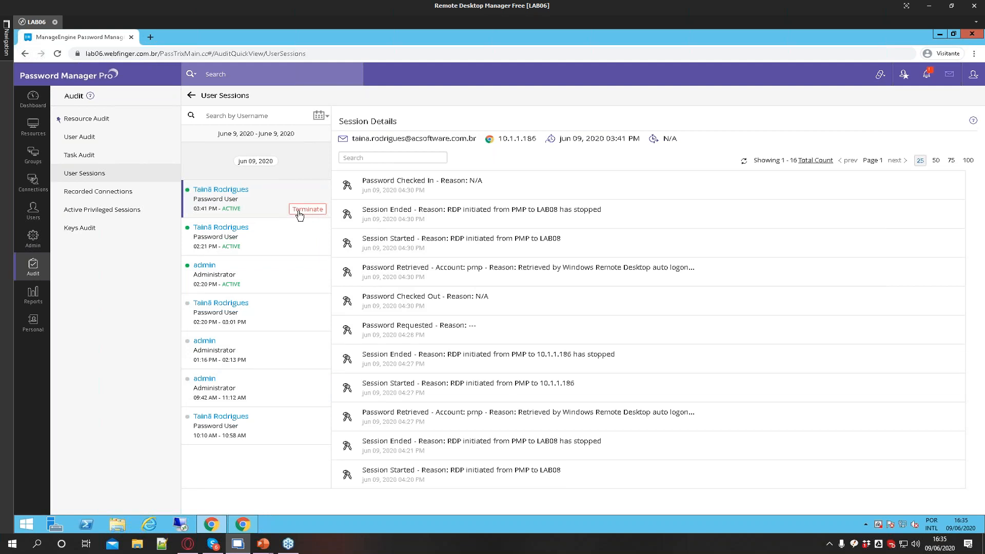
Play back the 03:45 PM and 04:30 PM recorded LAB08 connections of the pmp account
{"action": "left_click", "coordinate": [104, 192]}
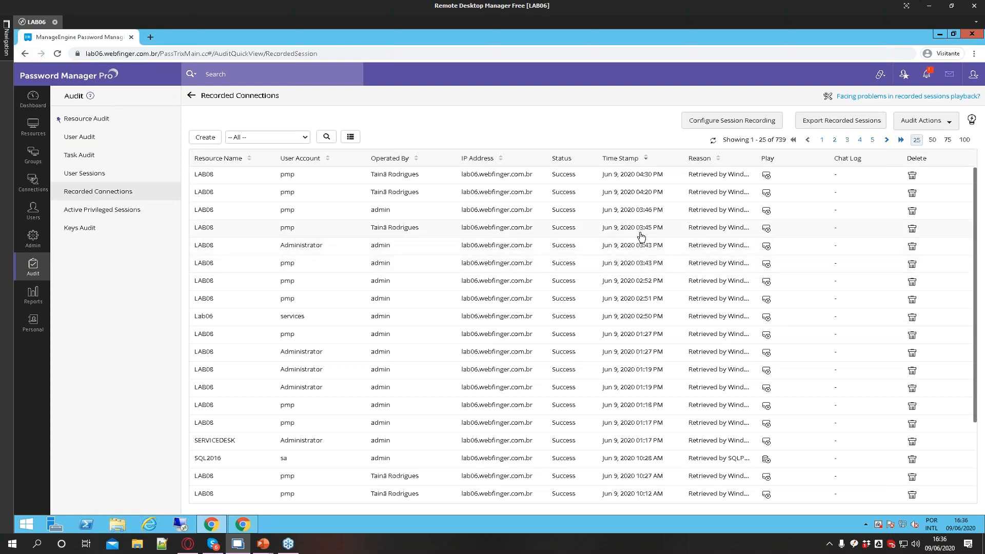
{"action": "left_click", "coordinate": [767, 230]}
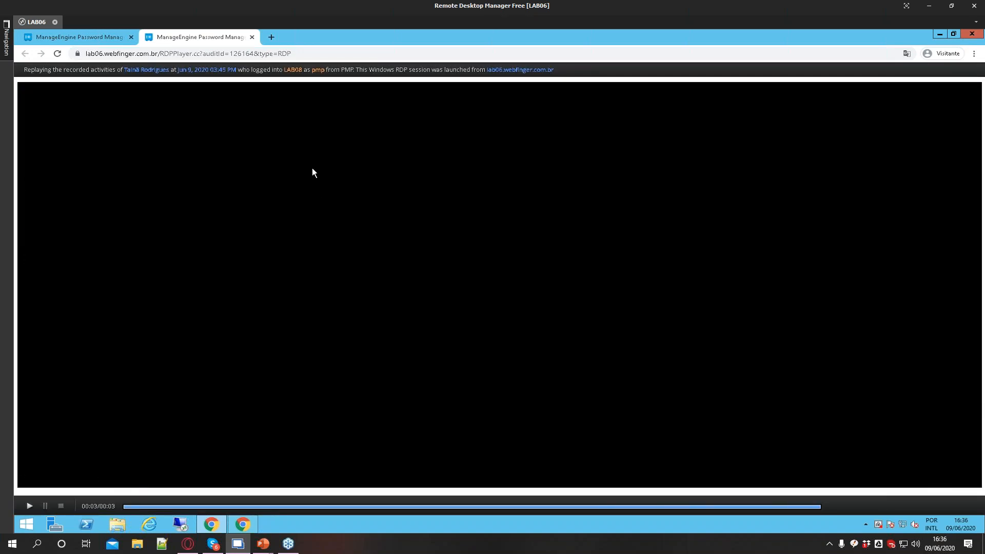
{"action": "left_click", "coordinate": [251, 39]}
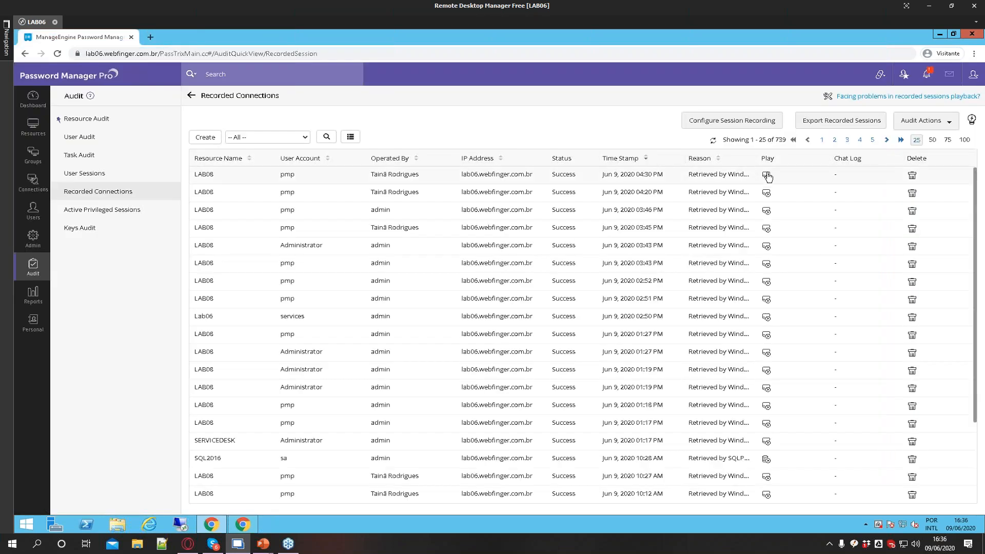
{"action": "left_click", "coordinate": [767, 178]}
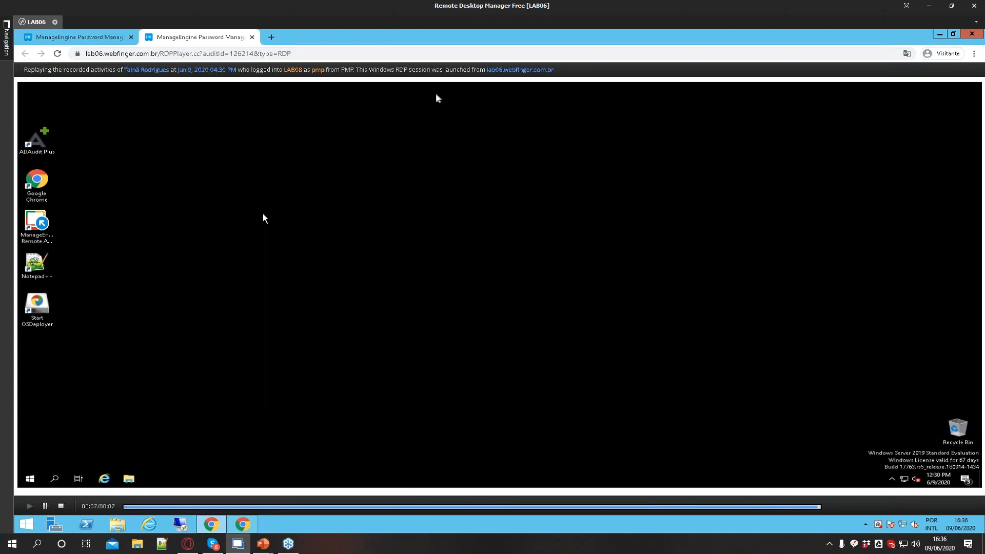
{"action": "left_click", "coordinate": [252, 37]}
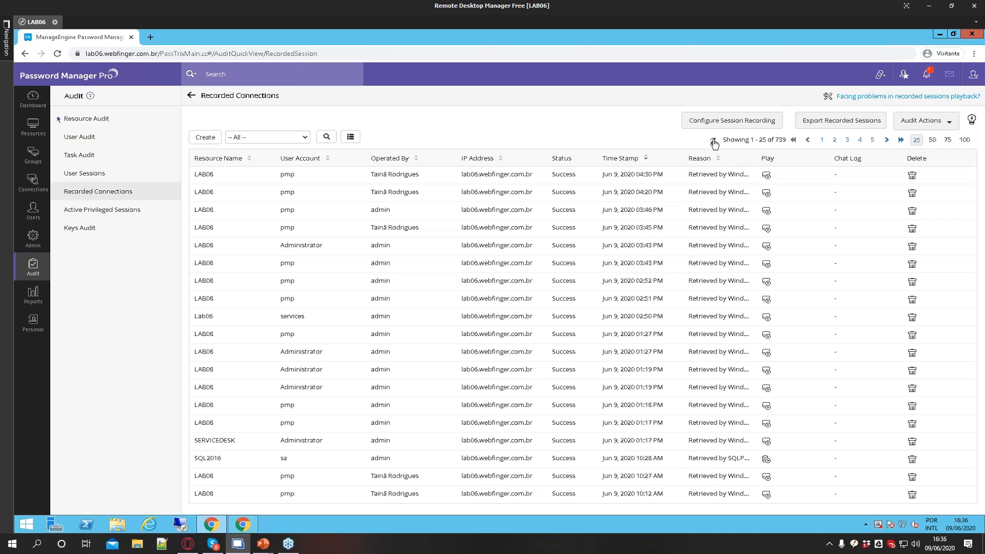
View the active privileged sessions
{"action": "left_click", "coordinate": [122, 211]}
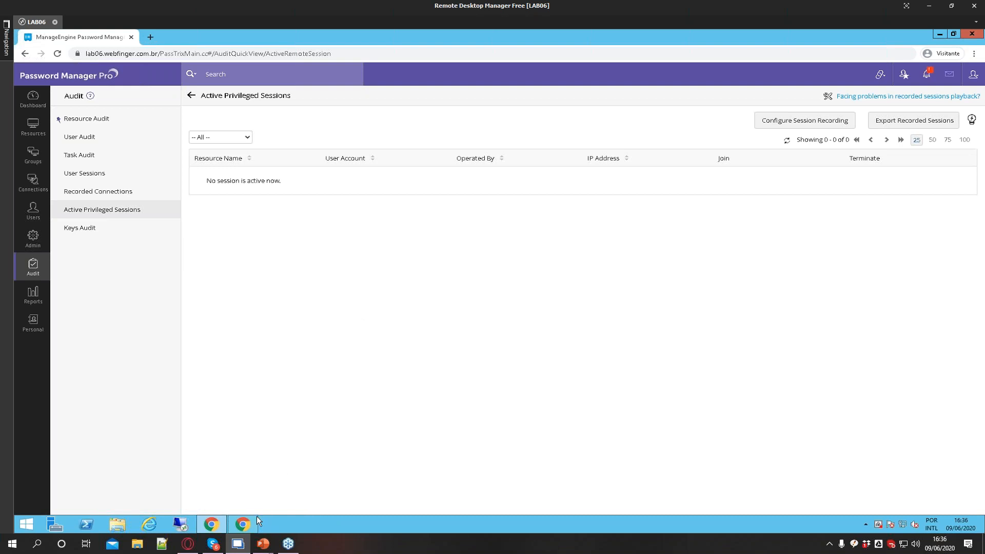
{"action": "mouse_move", "coordinate": [253, 521]}
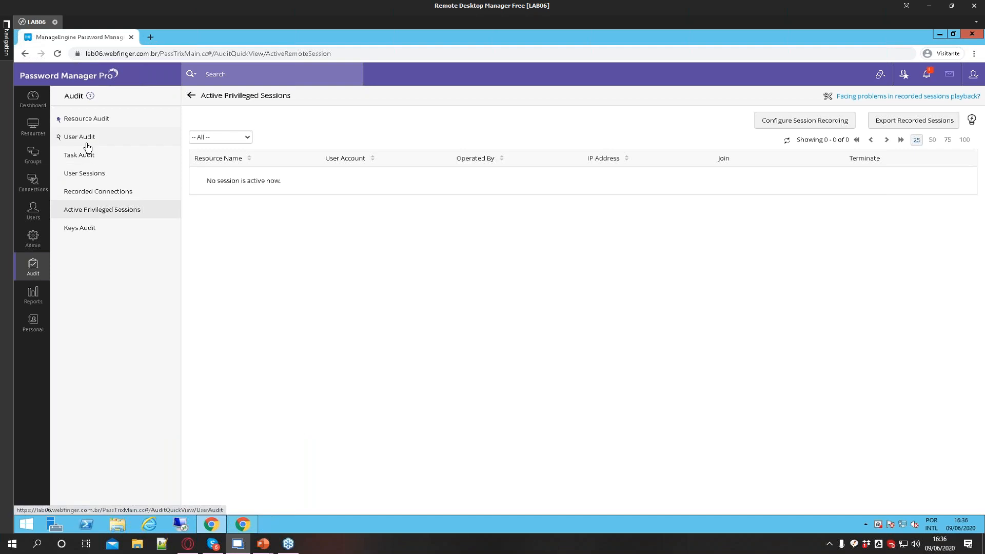
Deactivate access control on the LAB08 resource
{"action": "left_click", "coordinate": [34, 127]}
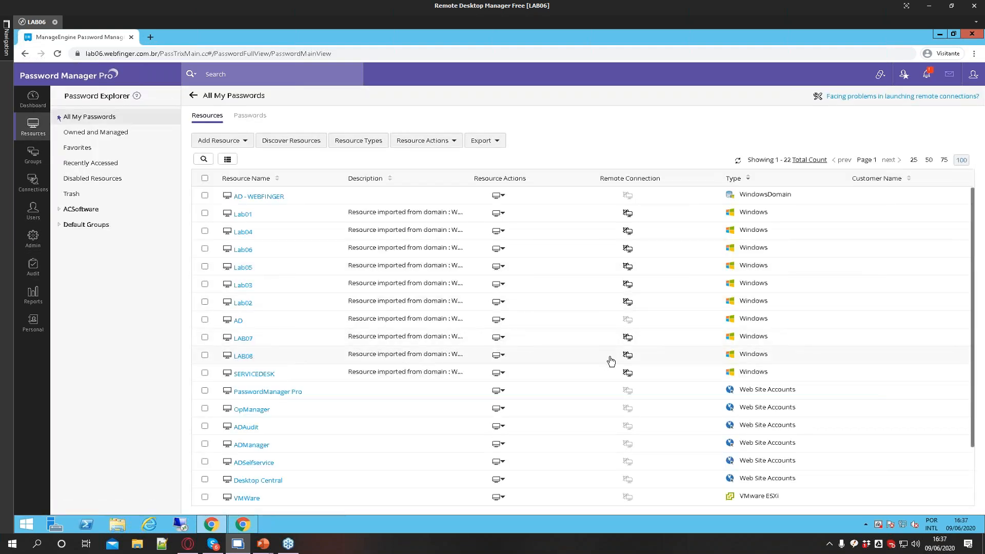
{"action": "left_click", "coordinate": [504, 355]}
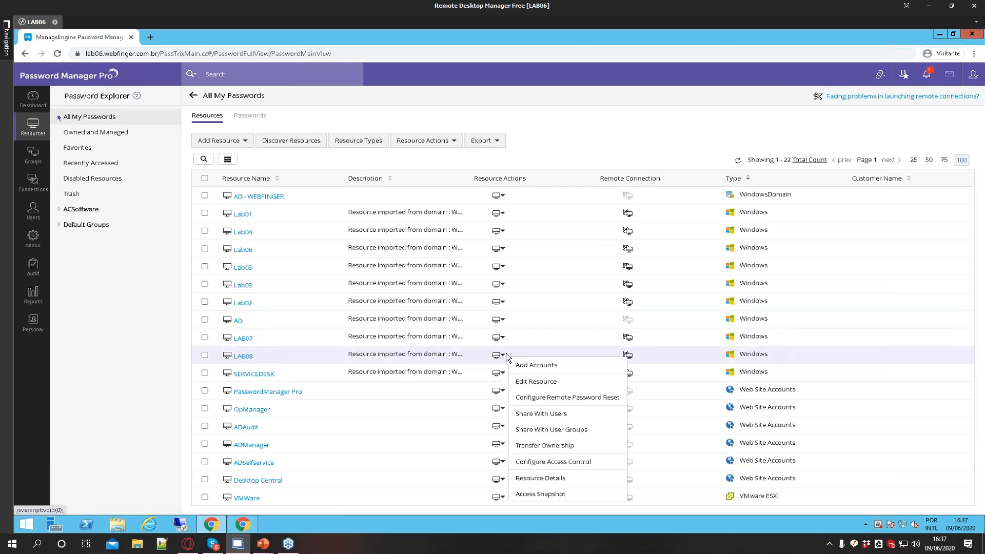
{"action": "left_click", "coordinate": [559, 463]}
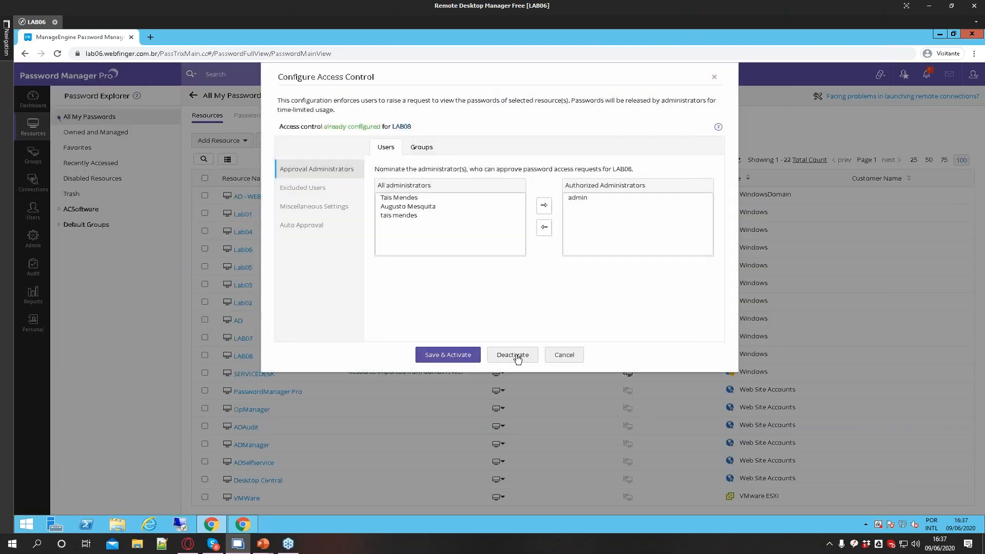
{"action": "left_click", "coordinate": [526, 349]}
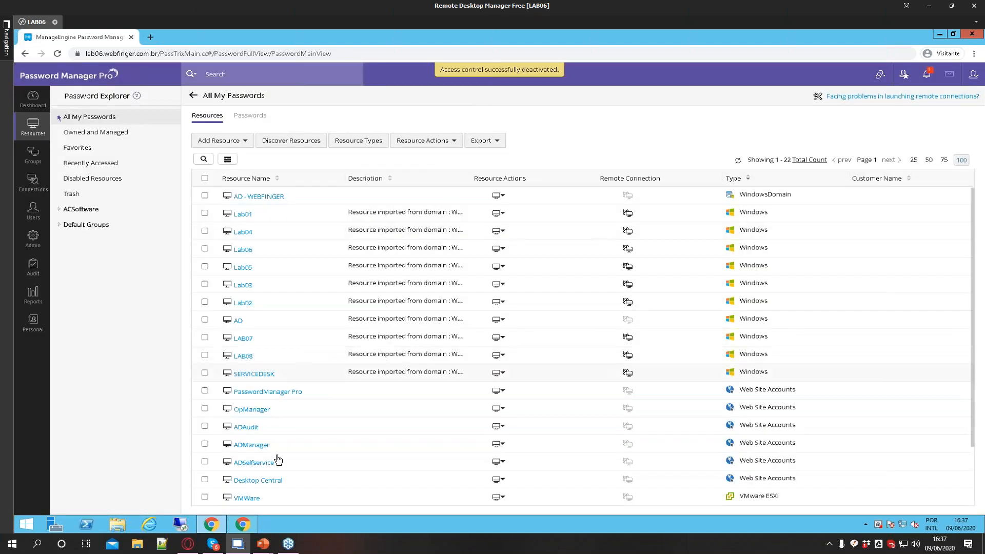
Switch to the password user's browser window
{"action": "left_click", "coordinate": [242, 524]}
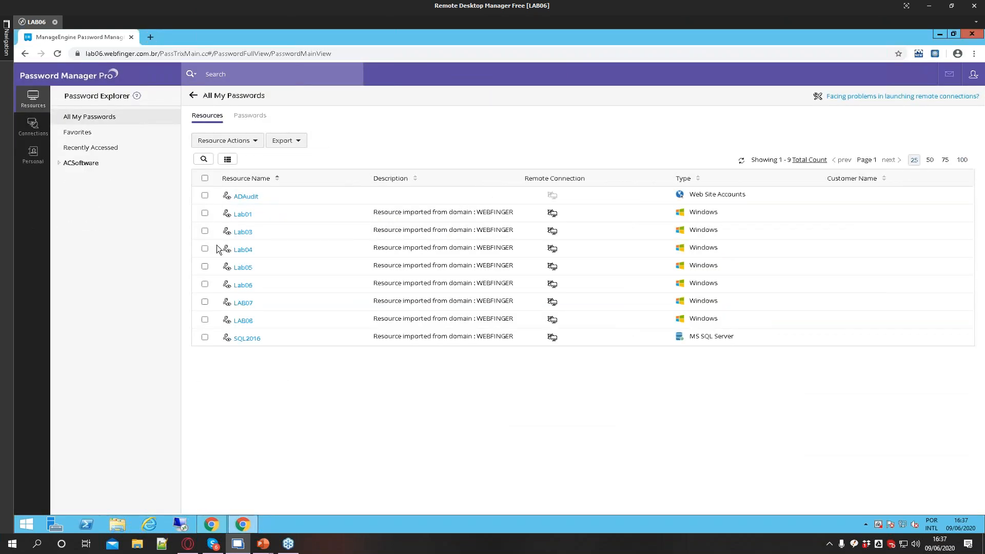
Open a Windows Remote Desktop connection to LAB08 with the Administrator account from the password user's window
{"action": "left_click", "coordinate": [243, 320]}
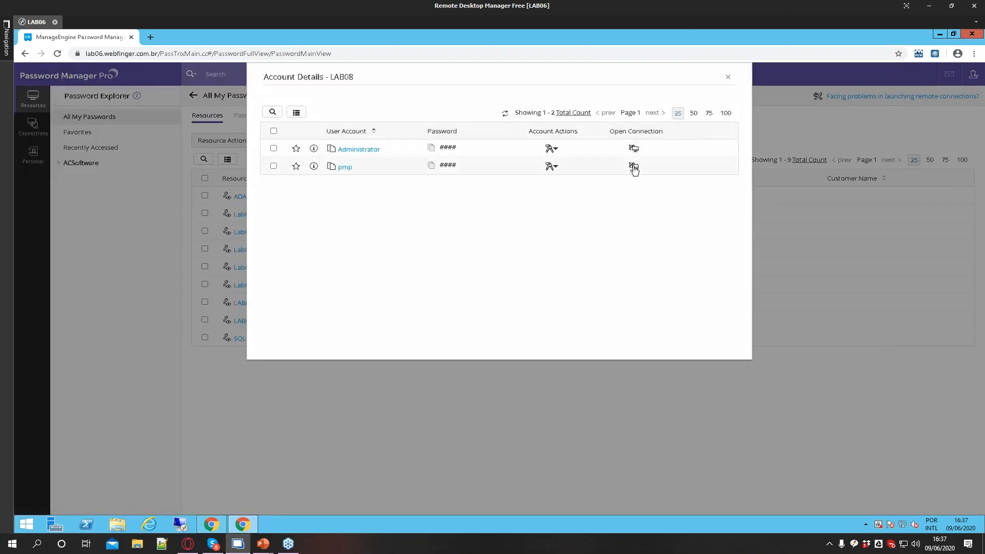
{"action": "left_click", "coordinate": [634, 149]}
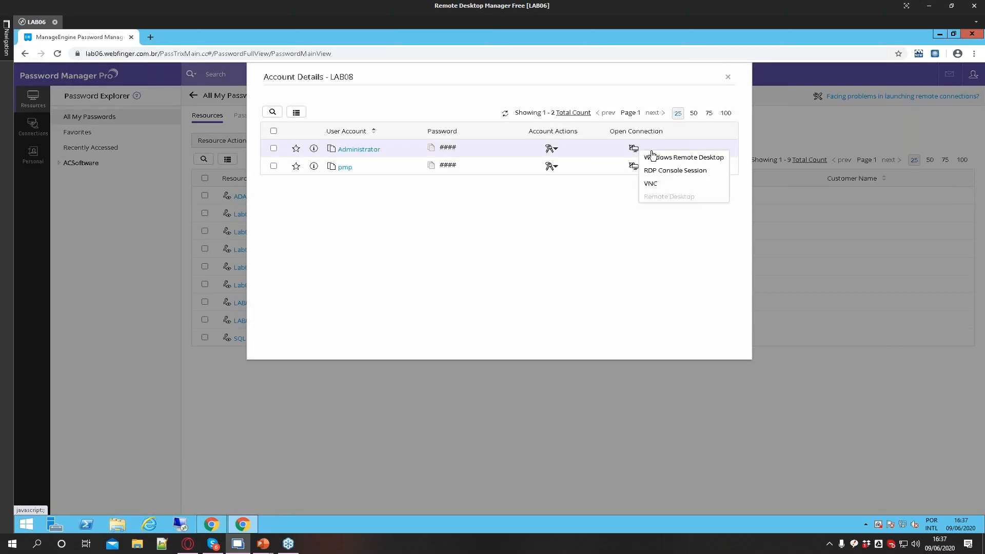
{"action": "left_click", "coordinate": [656, 161]}
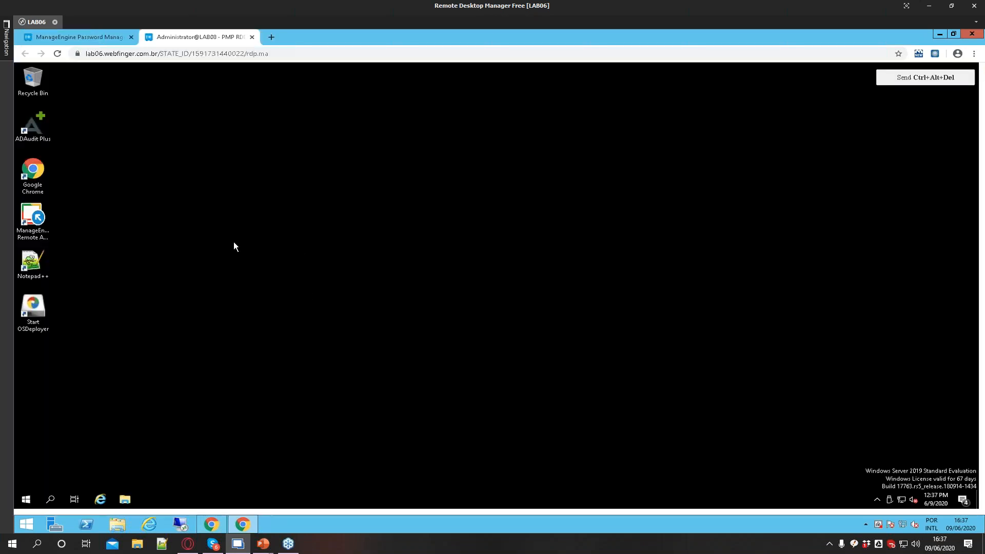
{"action": "left_click_drag", "start_coordinate": [233, 241], "coordinate": [648, 408]}
{"action": "left_click_drag", "start_coordinate": [643, 256], "coordinate": [442, 374]}
In the admin's browser window, open the Active Privileged Sessions audit list and position the window over the remote desktop
{"action": "left_click", "coordinate": [210, 475]}
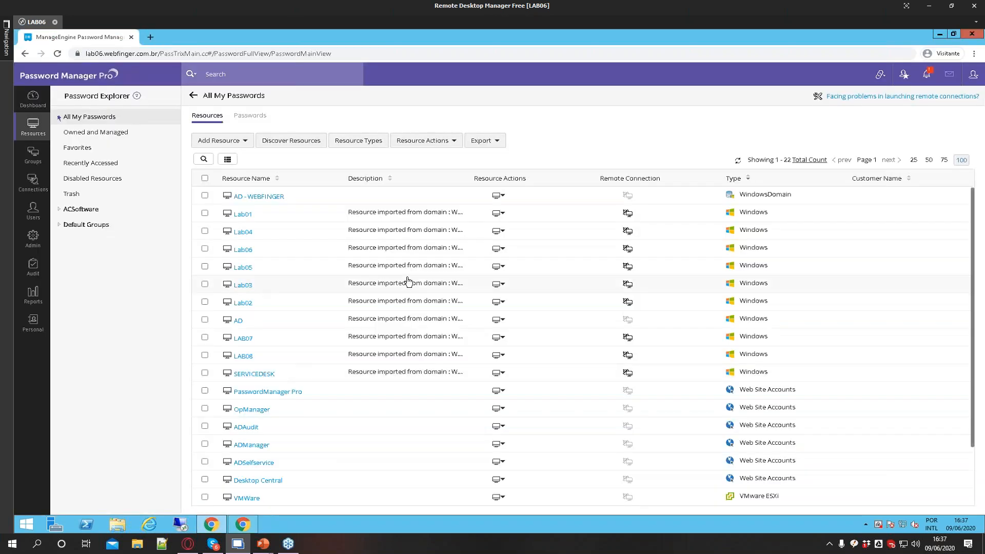
{"action": "left_click", "coordinate": [33, 266]}
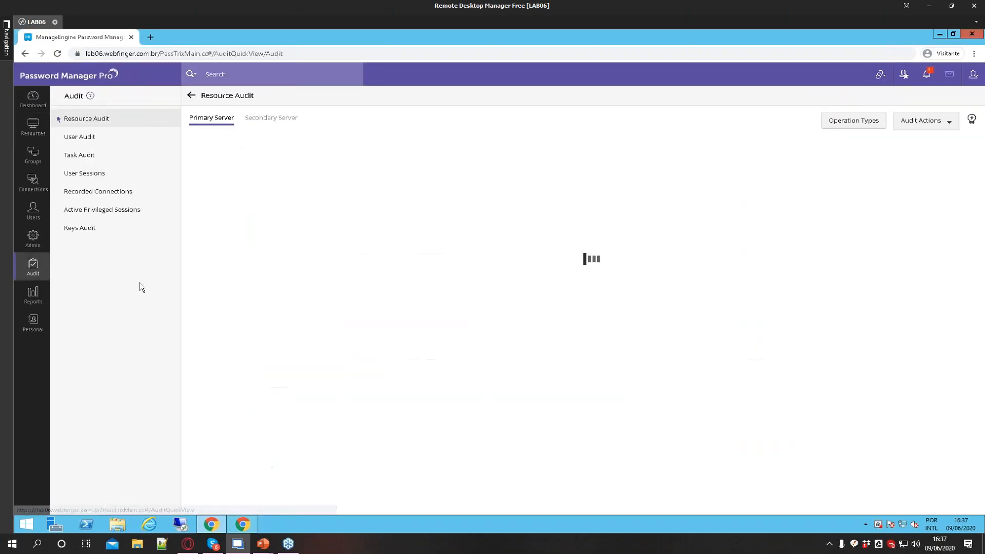
{"action": "left_click", "coordinate": [92, 216]}
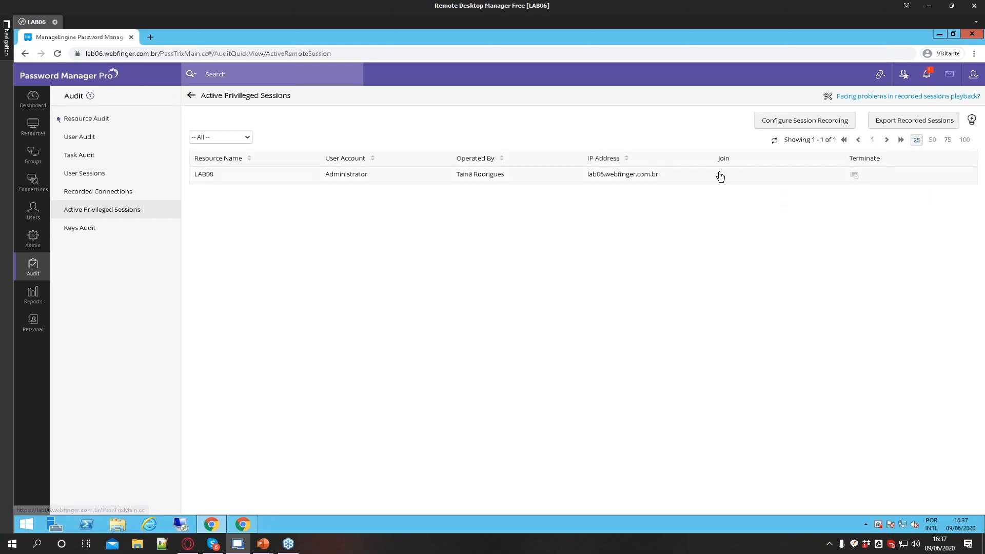
{"action": "left_click_drag", "start_coordinate": [460, 60], "coordinate": [590, 103]}
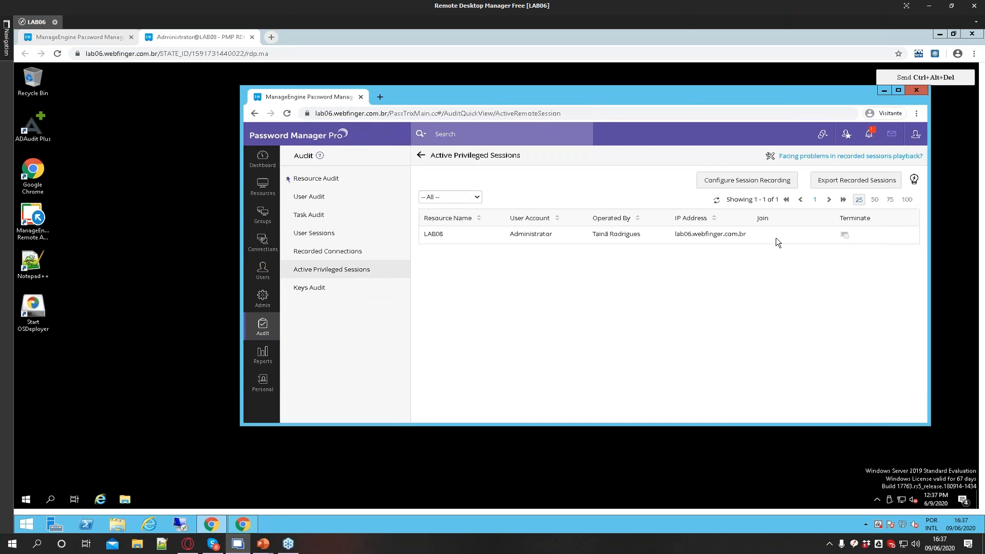
Close the Administrator remote desktop session to LAB08
{"action": "left_click", "coordinate": [189, 334]}
{"action": "left_click", "coordinate": [212, 524]}
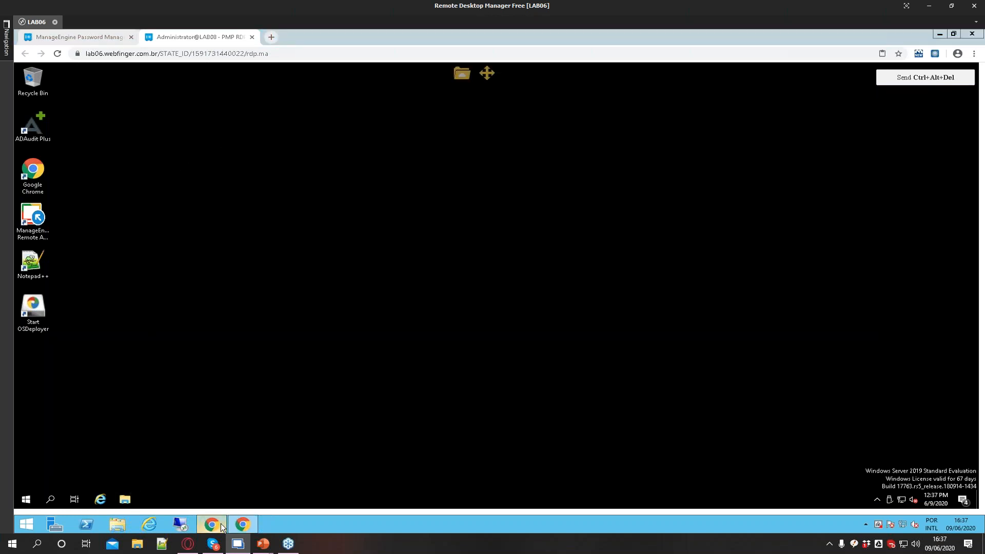
{"action": "left_click_drag", "start_coordinate": [905, 426], "coordinate": [905, 476]}
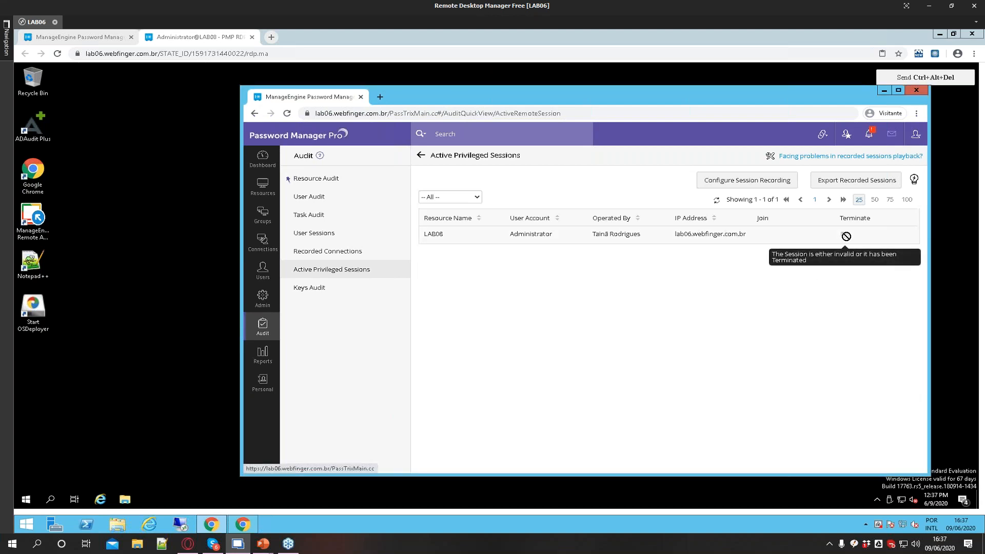
{"action": "left_click", "coordinate": [169, 131]}
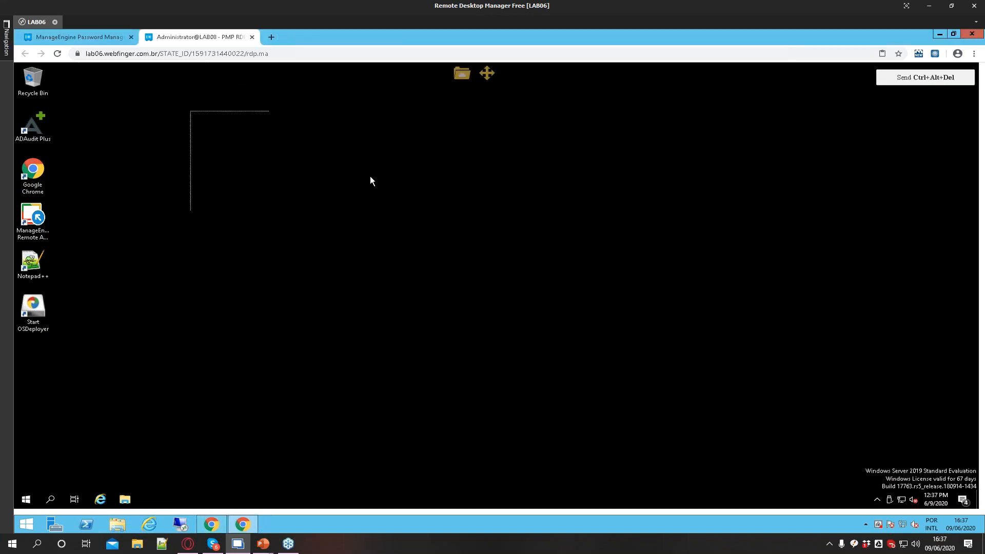
{"action": "left_click", "coordinate": [252, 37]}
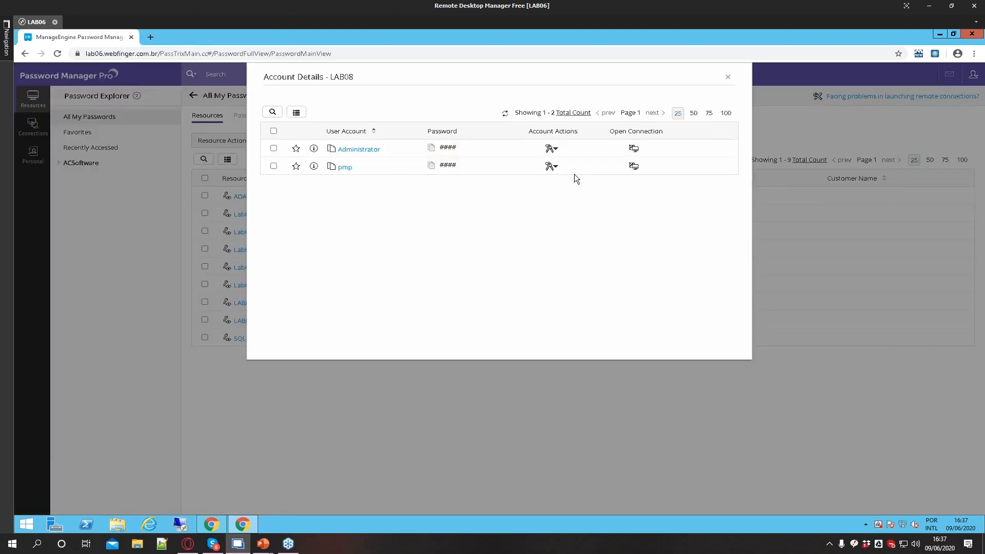
Open a Windows Remote Desktop connection to LAB08 with the pmp account
{"action": "left_click", "coordinate": [634, 165]}
{"action": "left_click", "coordinate": [650, 179]}
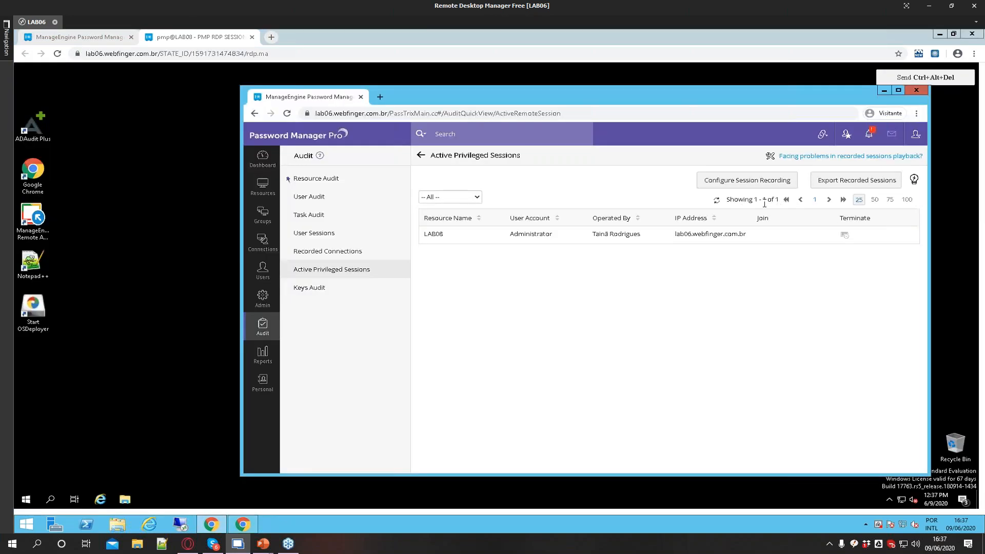
{"action": "left_click", "coordinate": [718, 203]}
{"action": "left_click", "coordinate": [880, 91]}
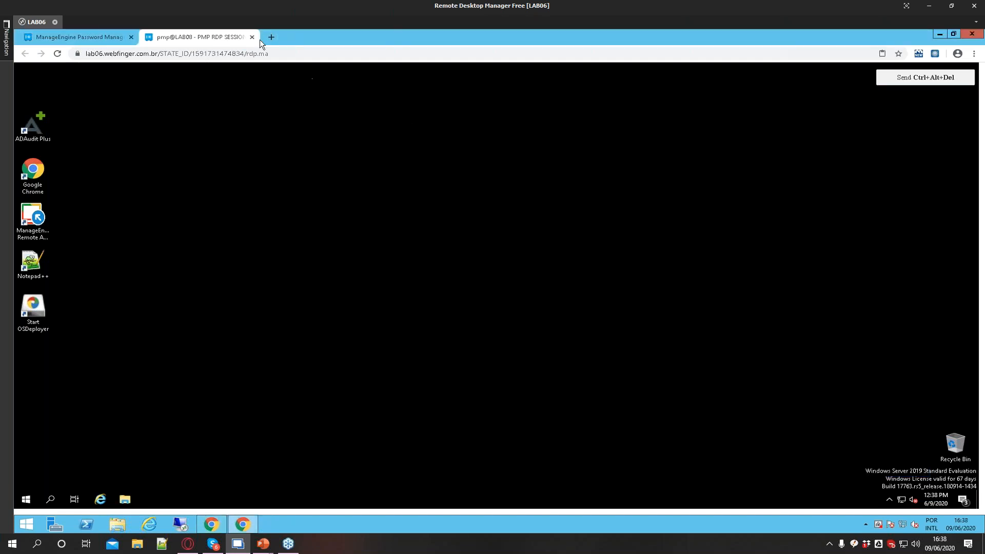
Bring up the admin's Active Privileged Sessions list and resize its window to monitor the pmp session
{"action": "left_click", "coordinate": [210, 524]}
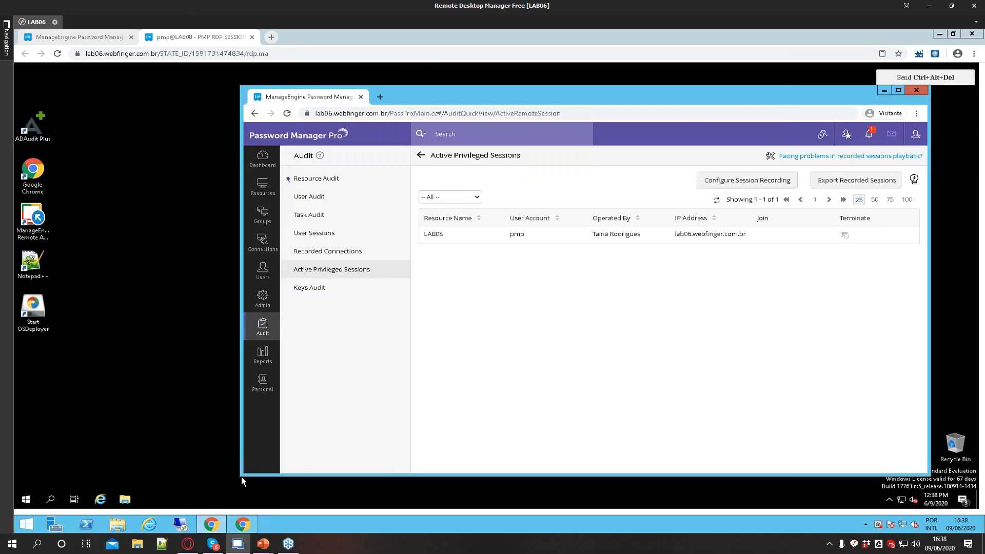
{"action": "left_click_drag", "start_coordinate": [241, 476], "coordinate": [136, 505]}
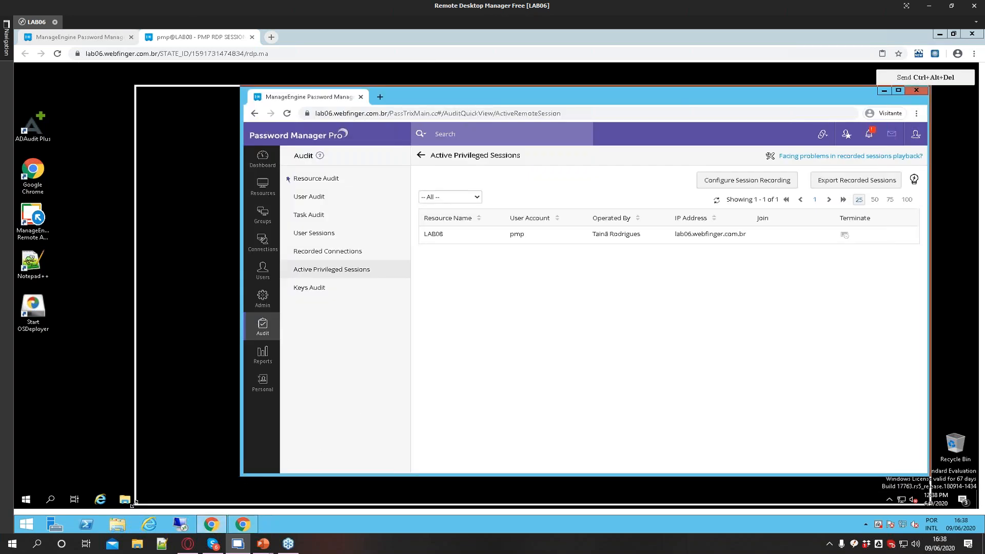
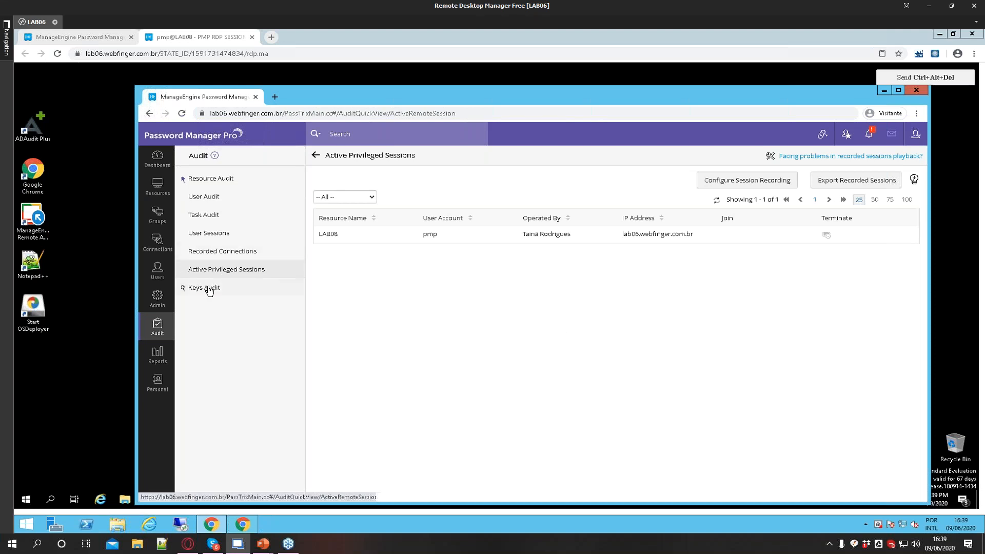
{"action": "left_click", "coordinate": [252, 242]}
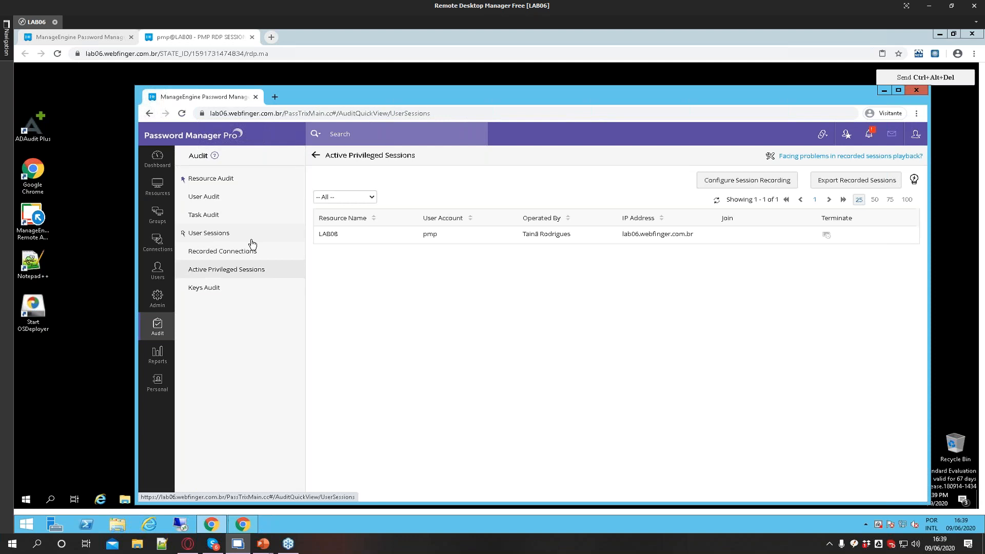
{"action": "left_click", "coordinate": [432, 269]}
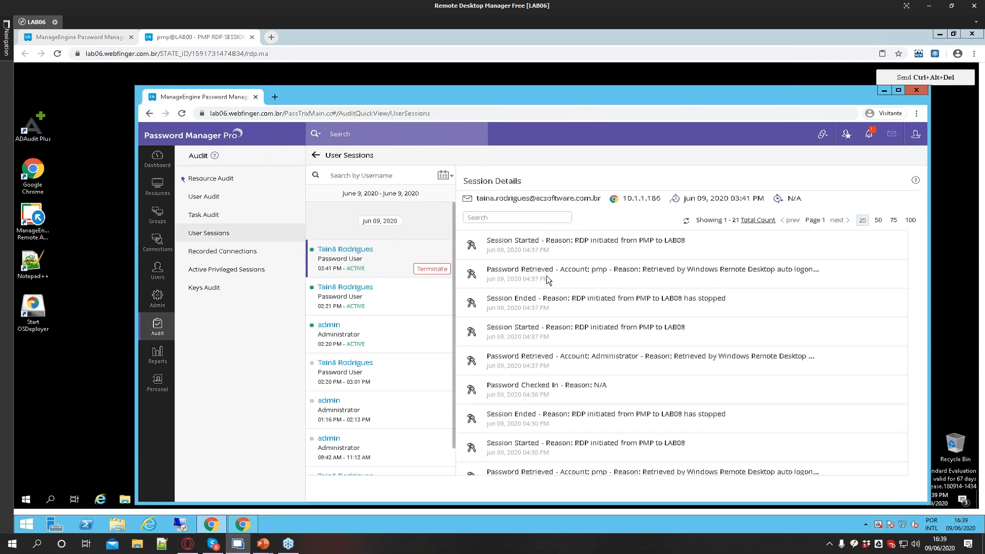
{"action": "left_click", "coordinate": [500, 263]}
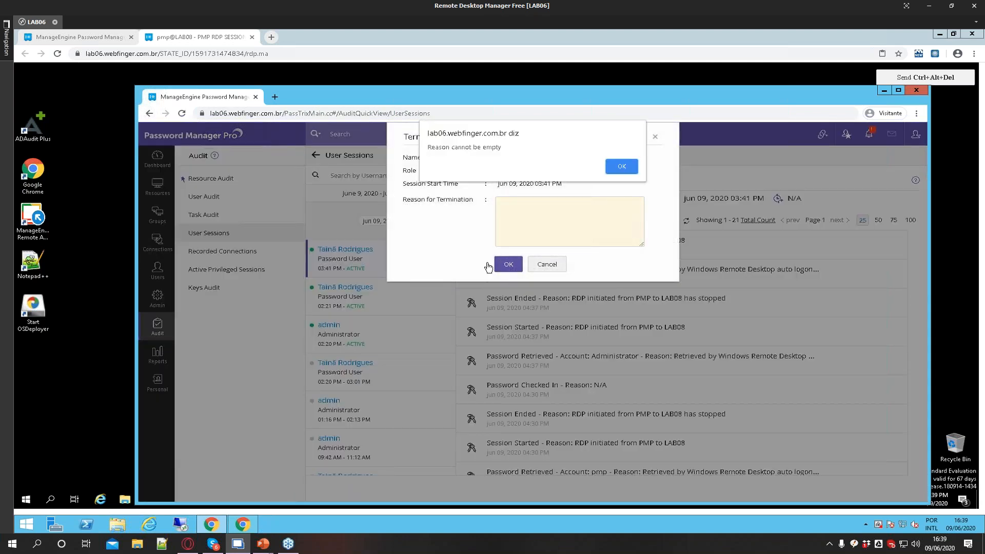
{"action": "left_click", "coordinate": [611, 171]}
{"action": "left_click", "coordinate": [561, 218]}
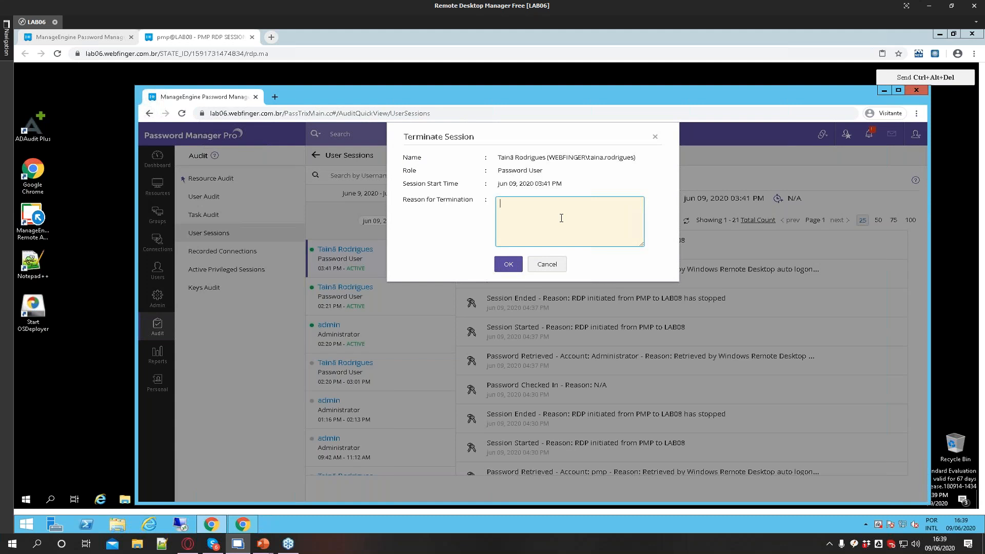
{"action": "type", "text": "---"}
{"action": "left_click", "coordinate": [507, 265]}
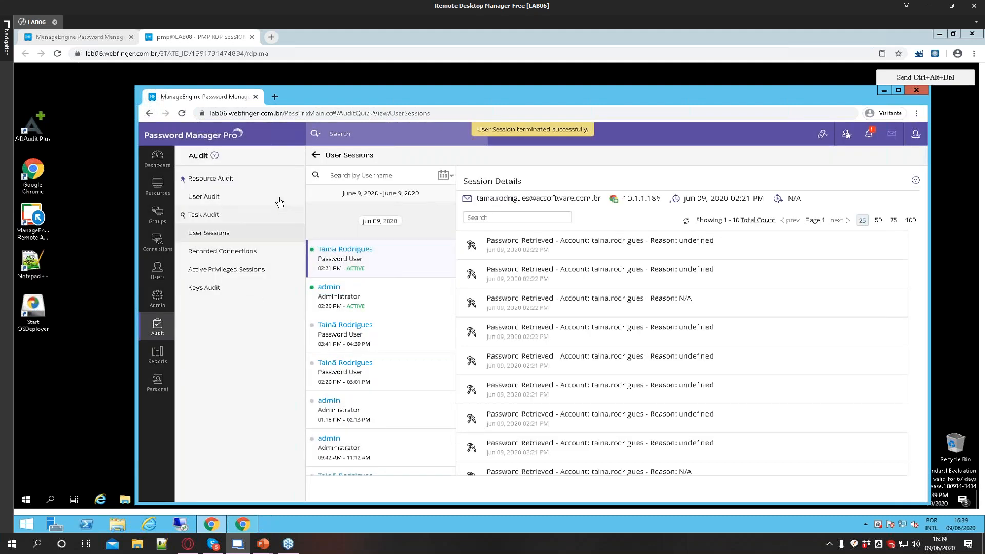
Close the pmp RDP session tab and load lab06.webfinger.com.br/PassTrixMain.cc in the remaining tab
{"action": "left_click", "coordinate": [70, 38]}
{"action": "left_click", "coordinate": [57, 57]}
{"action": "middle_click", "coordinate": [214, 40]}
{"action": "left_click", "coordinate": [211, 523]}
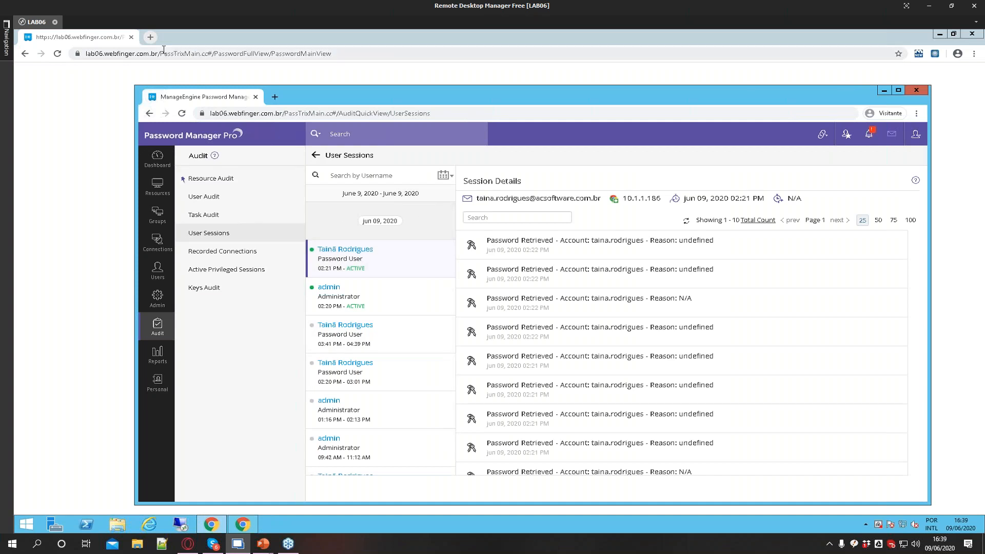
{"action": "left_click_drag", "start_coordinate": [160, 53], "coordinate": [553, 88]}
{"action": "key", "text": "BackSpace"}
{"action": "key", "text": "Return"}
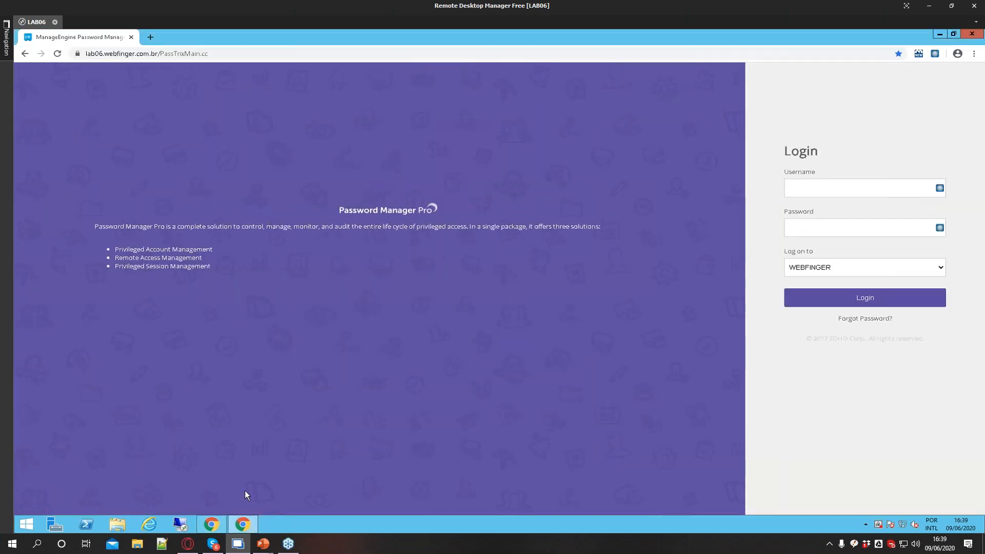
Maximize the admin's Password Manager Pro window and review the Recorded Connections and Active Privileged Sessions audit lists
{"action": "left_click", "coordinate": [212, 524]}
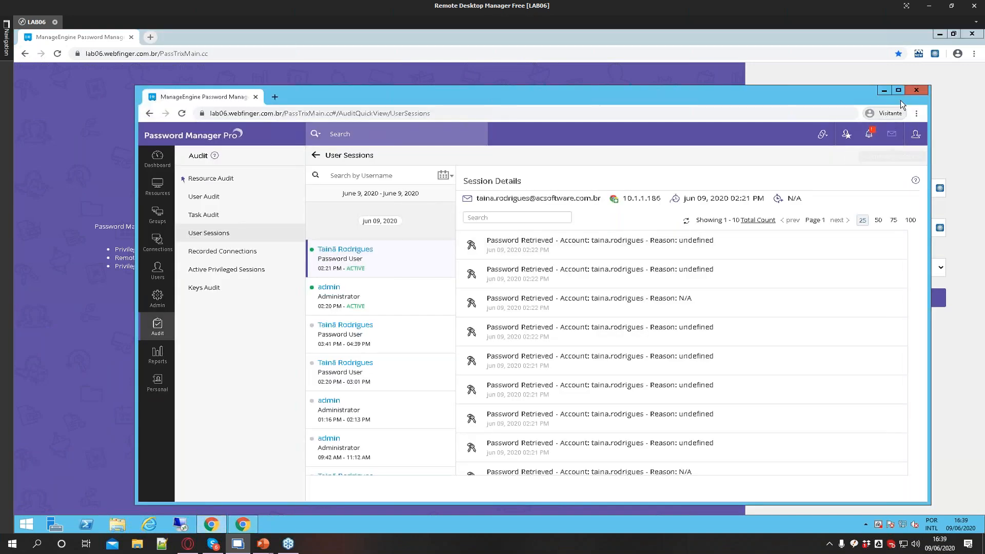
{"action": "left_click", "coordinate": [897, 91]}
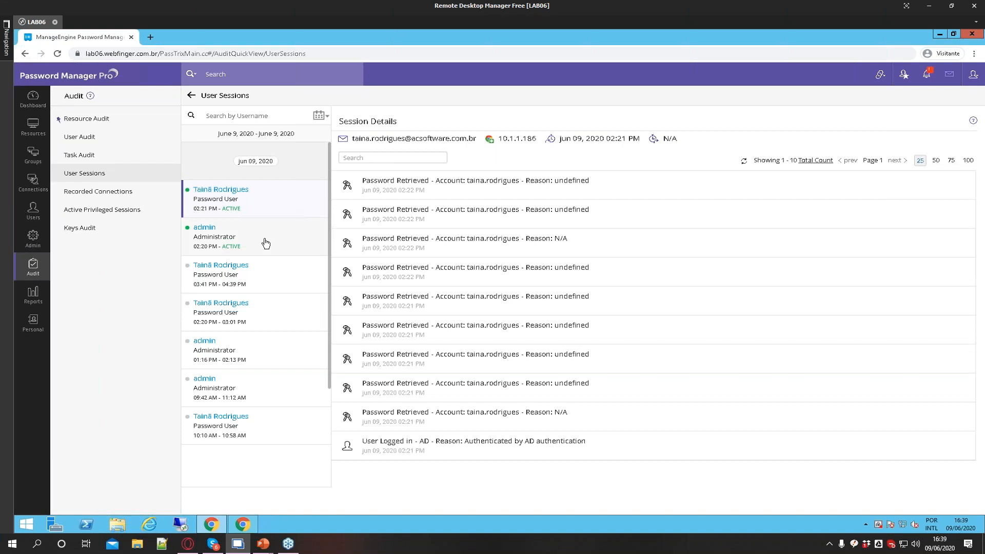
{"action": "left_click", "coordinate": [113, 192]}
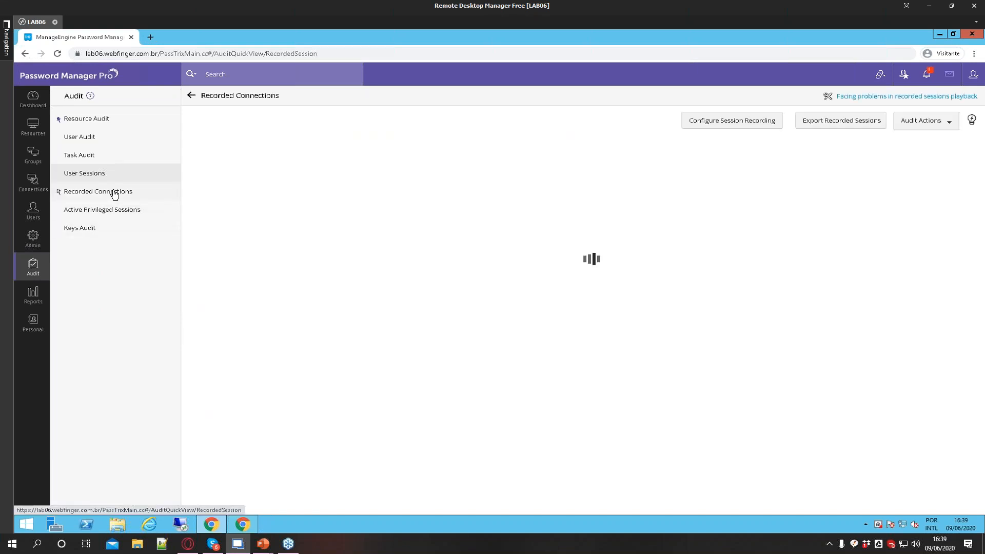
{"action": "left_click", "coordinate": [100, 212]}
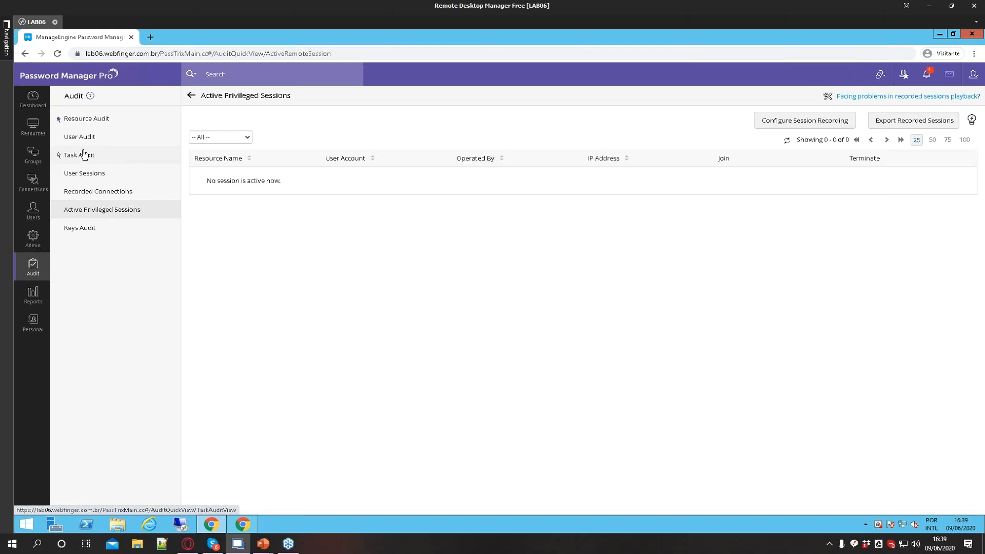
{"action": "left_click", "coordinate": [98, 191]}
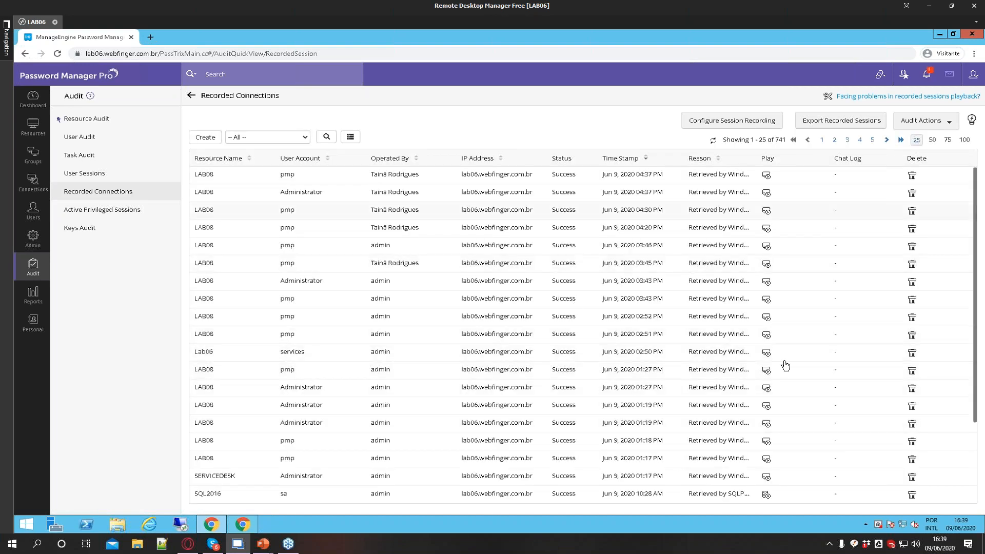
{"action": "scroll", "coordinate": [765, 436], "scroll_direction": "down", "scroll_amount": 2}
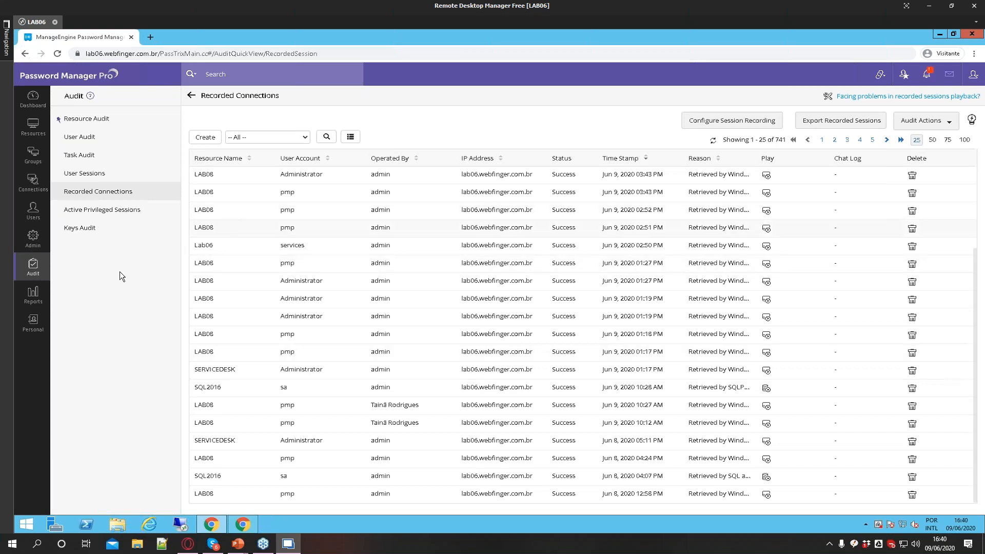
Generate the User Activity report from User Reports and enlarge its report window
{"action": "left_click", "coordinate": [35, 295]}
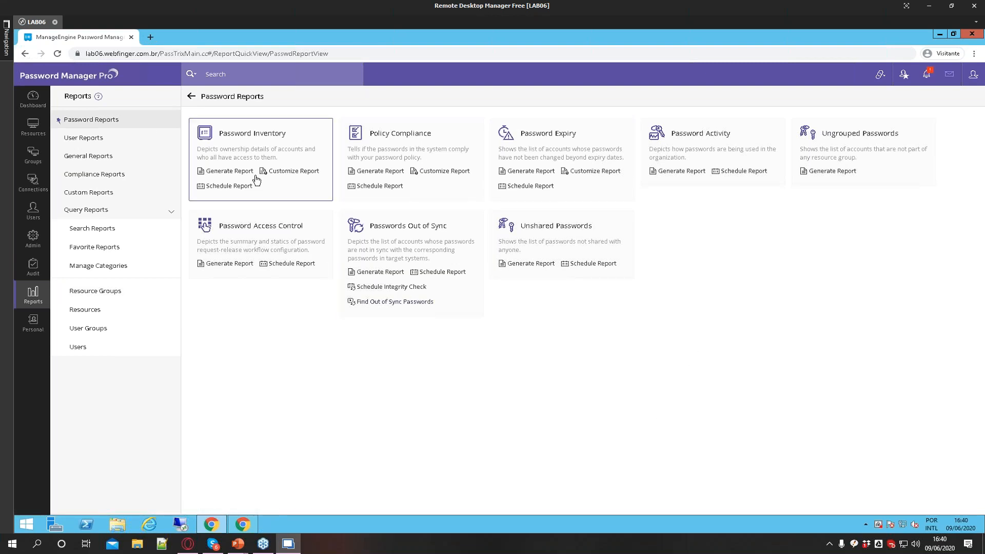
{"action": "left_click", "coordinate": [102, 138]}
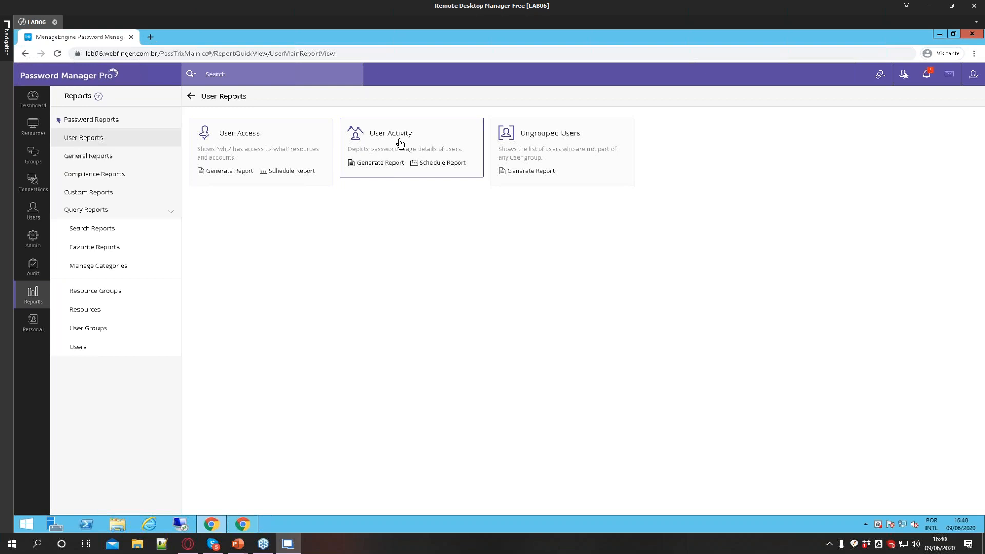
{"action": "left_click", "coordinate": [400, 143]}
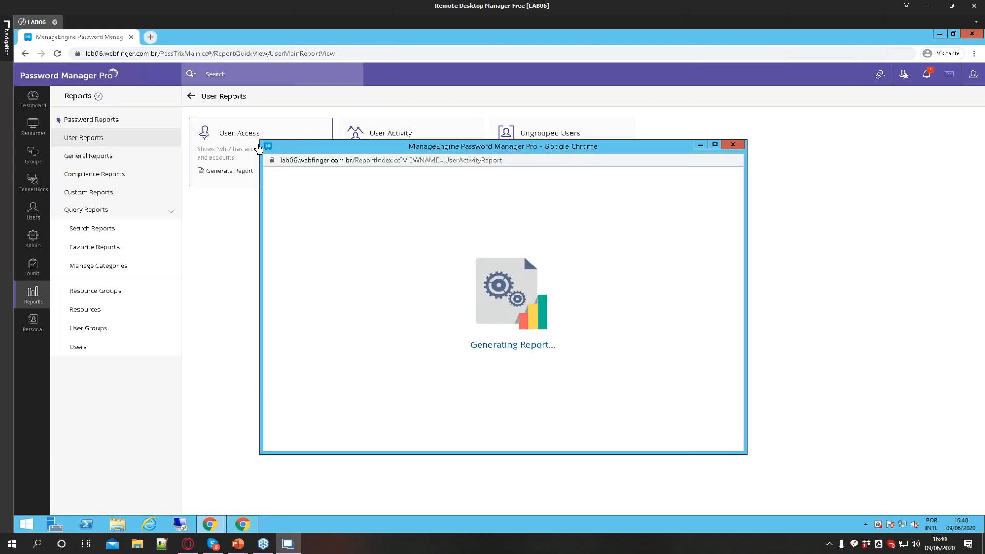
{"action": "left_click_drag", "start_coordinate": [260, 140], "coordinate": [223, 83]}
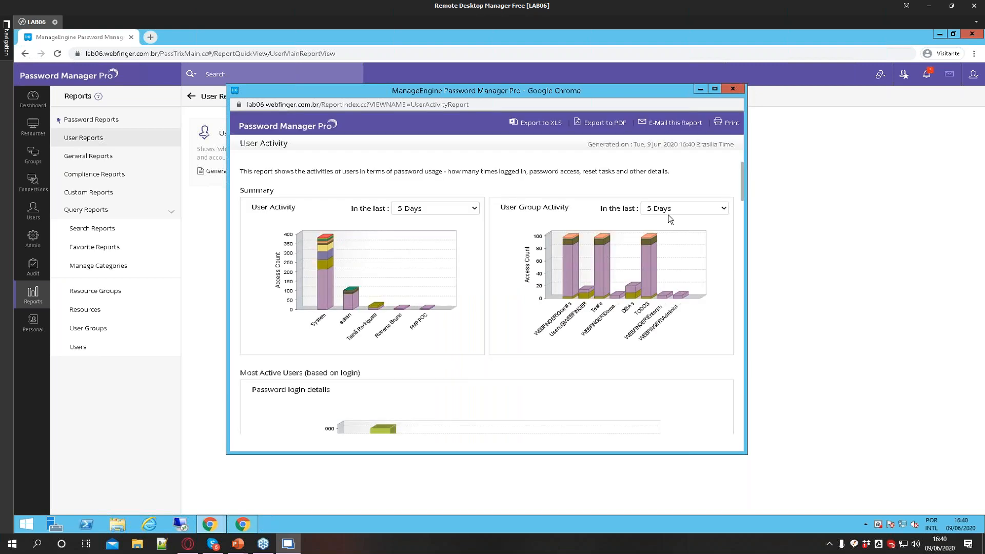
{"action": "left_click_drag", "start_coordinate": [745, 454], "coordinate": [870, 501]}
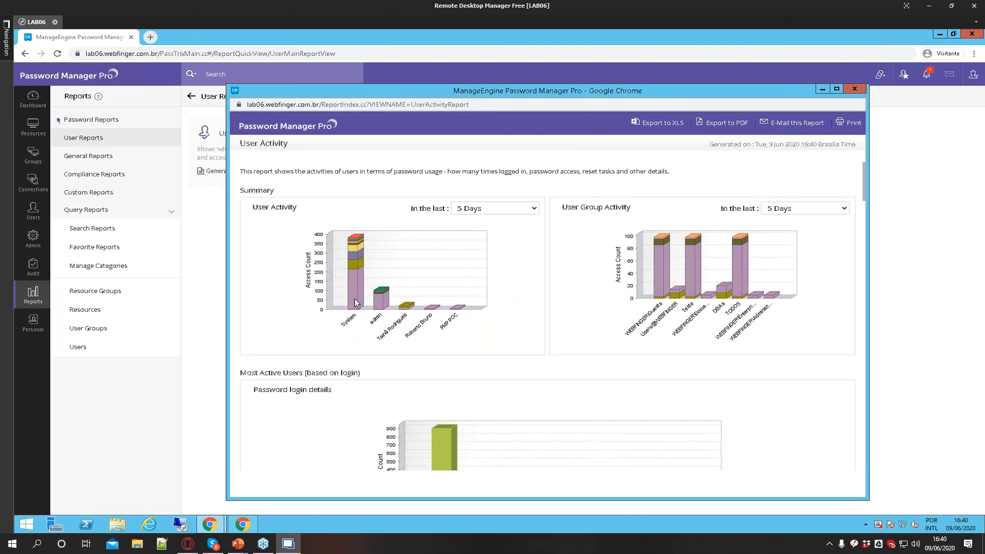
Scroll through the User Activity report charts and users table, then close the report window
{"action": "mouse_move", "coordinate": [352, 282]}
{"action": "scroll", "coordinate": [380, 408], "scroll_direction": "down", "scroll_amount": 3}
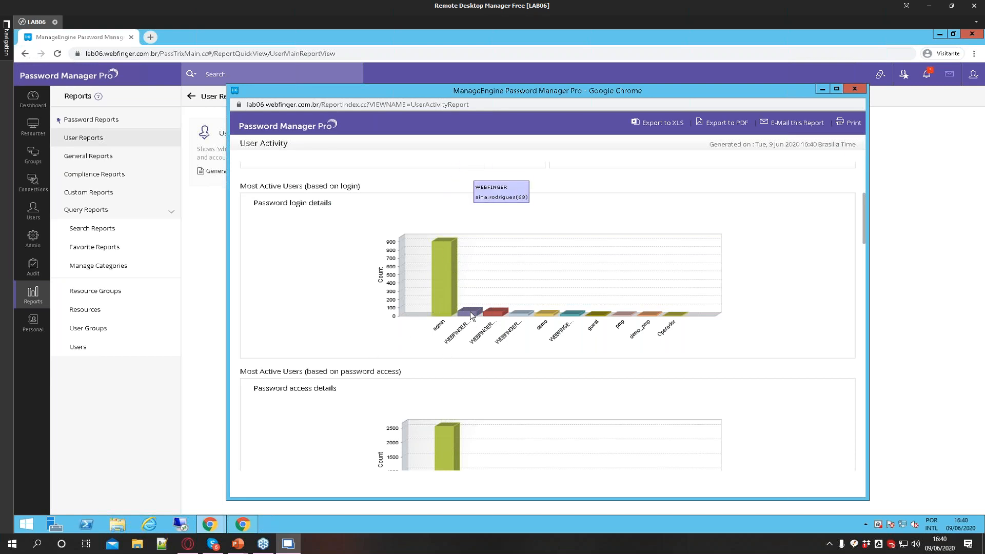
{"action": "scroll", "coordinate": [330, 348], "scroll_direction": "down", "scroll_amount": 4}
{"action": "scroll", "coordinate": [410, 322], "scroll_direction": "down", "scroll_amount": 4}
{"action": "scroll", "coordinate": [410, 322], "scroll_direction": "down", "scroll_amount": 2}
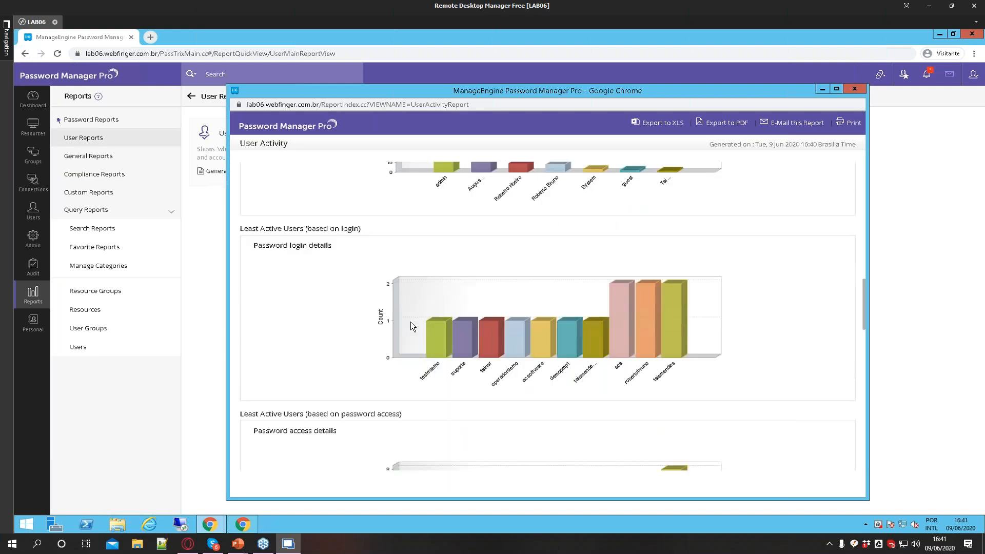
{"action": "scroll", "coordinate": [410, 322], "scroll_direction": "down", "scroll_amount": 4}
{"action": "scroll", "coordinate": [410, 321], "scroll_direction": "down", "scroll_amount": 8}
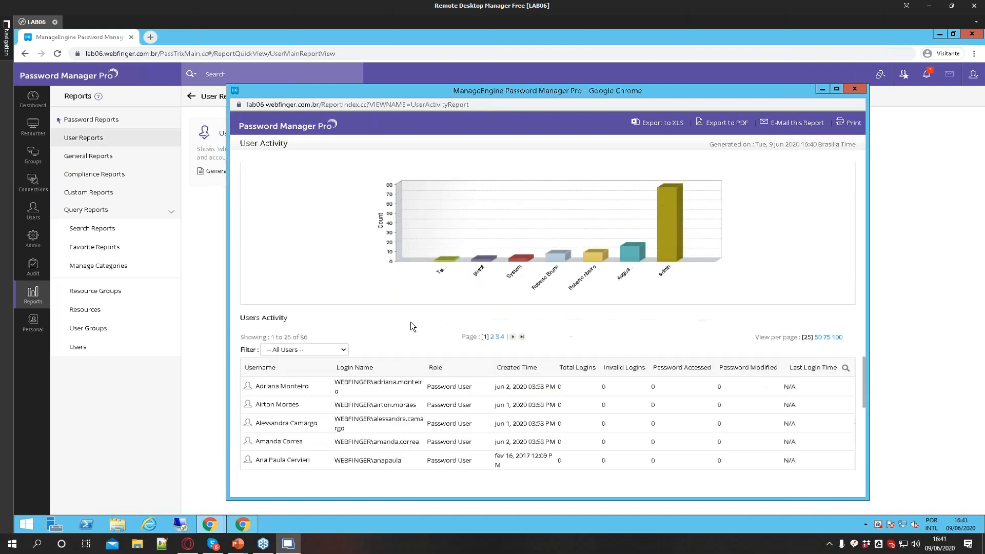
{"action": "left_click", "coordinate": [854, 90]}
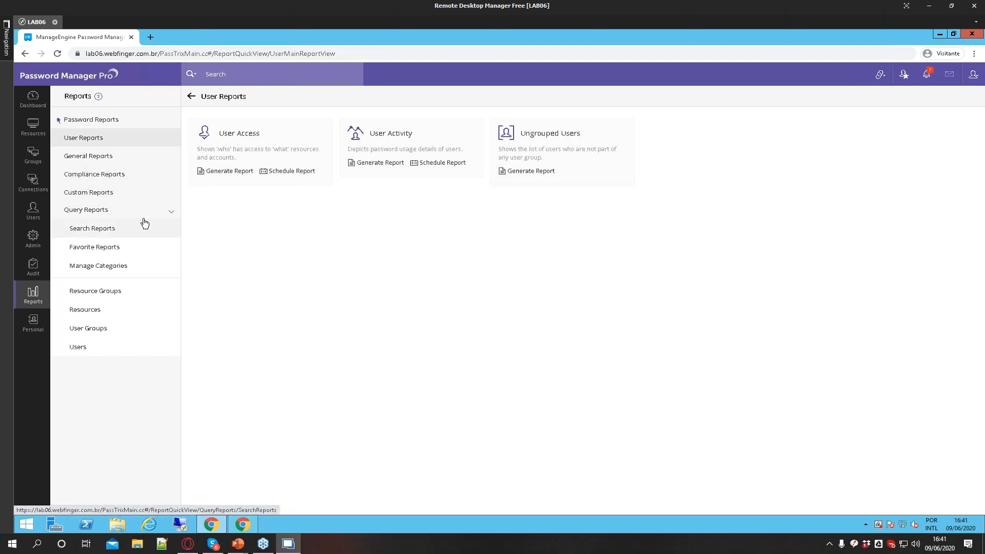
Generate the ISO/IEC 27001 compliance report for Control 9.1 from Compliance Reports
{"action": "left_click", "coordinate": [116, 176]}
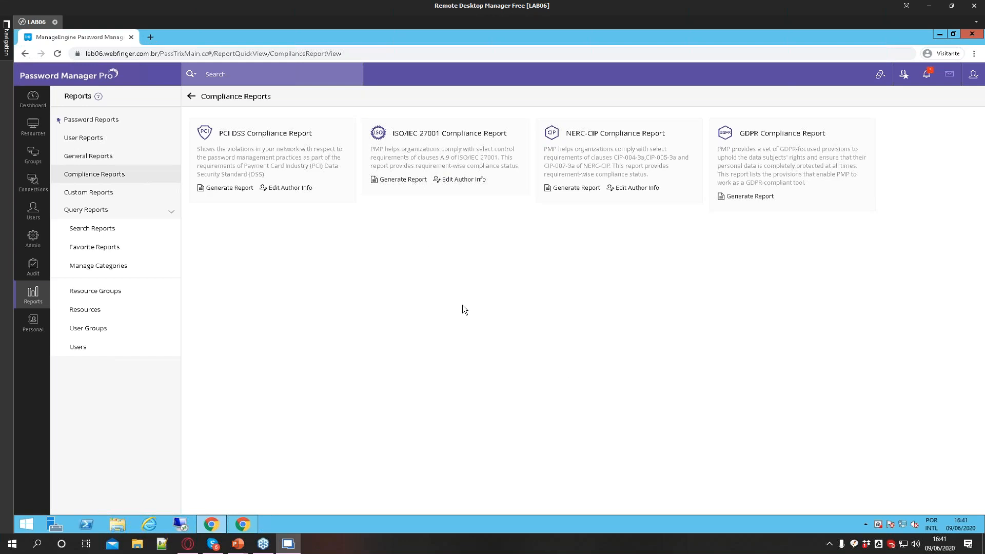
{"action": "left_click", "coordinate": [401, 179]}
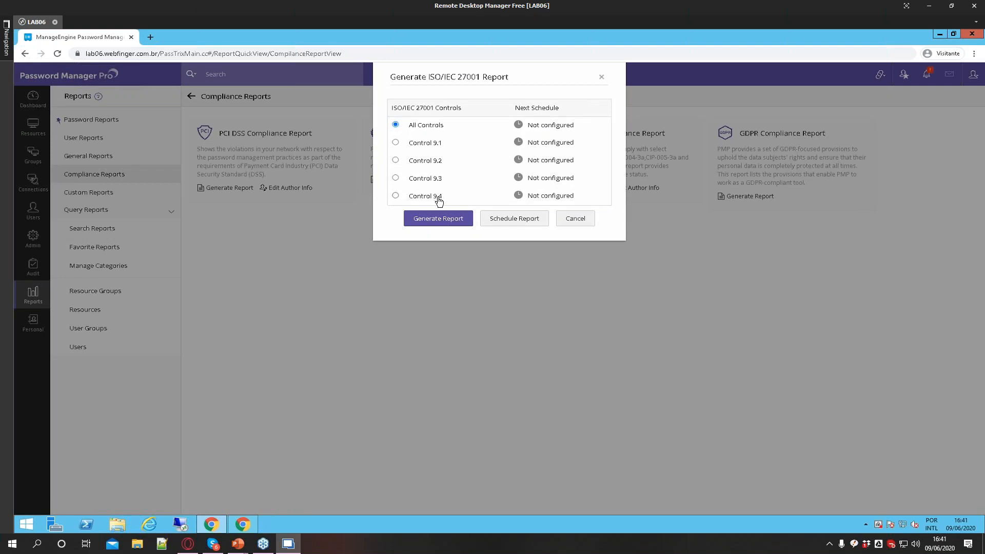
{"action": "left_click", "coordinate": [397, 144]}
{"action": "left_click", "coordinate": [440, 219]}
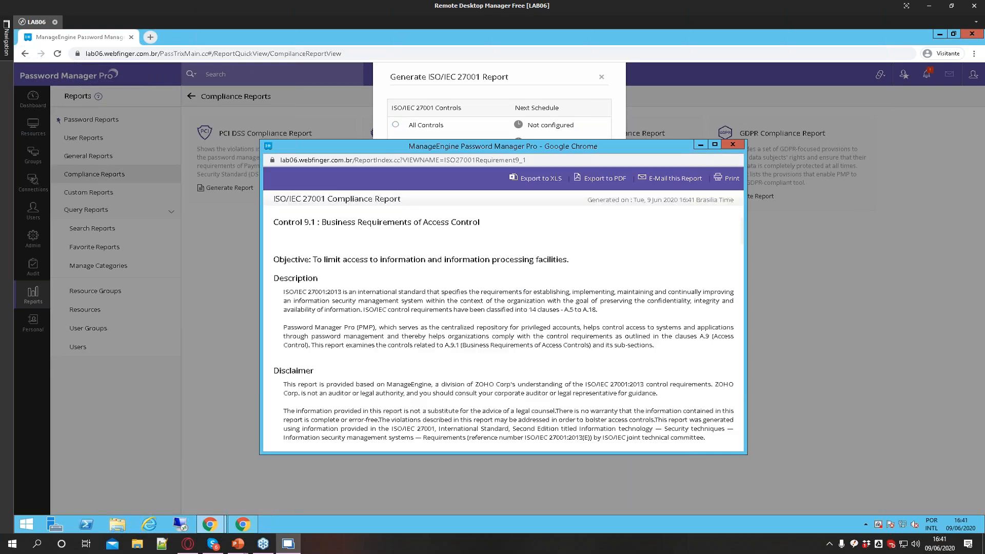
Enlarge the compliance report window and highlight the "How Password Manager Pro helps comply?" explanation passages
{"action": "left_click_drag", "start_coordinate": [531, 148], "coordinate": [442, 91]}
{"action": "left_click_drag", "start_coordinate": [657, 396], "coordinate": [860, 514]}
{"action": "left_click_drag", "start_coordinate": [191, 327], "coordinate": [351, 327]}
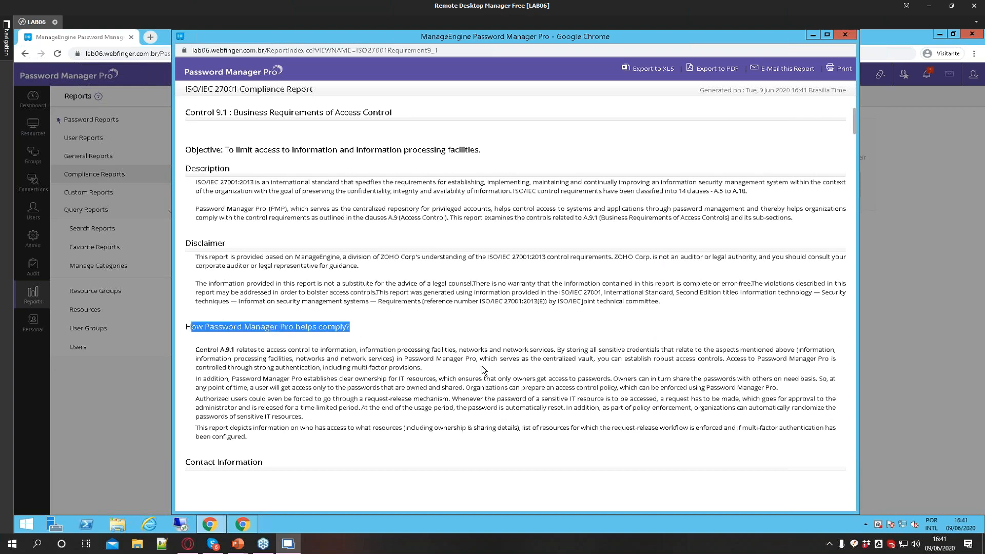
{"action": "scroll", "coordinate": [493, 363], "scroll_direction": "down", "scroll_amount": 1}
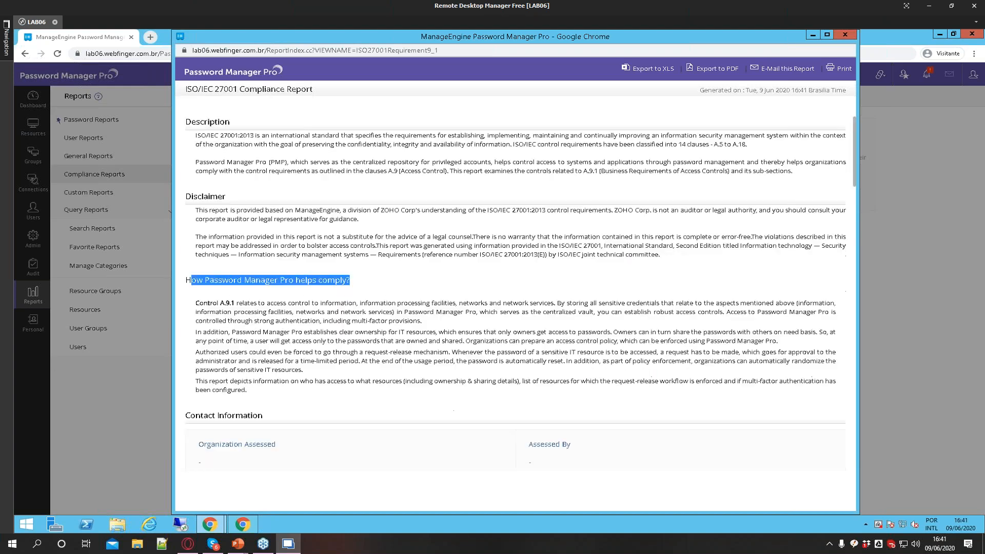
{"action": "left_click_drag", "start_coordinate": [236, 303], "coordinate": [307, 303]}
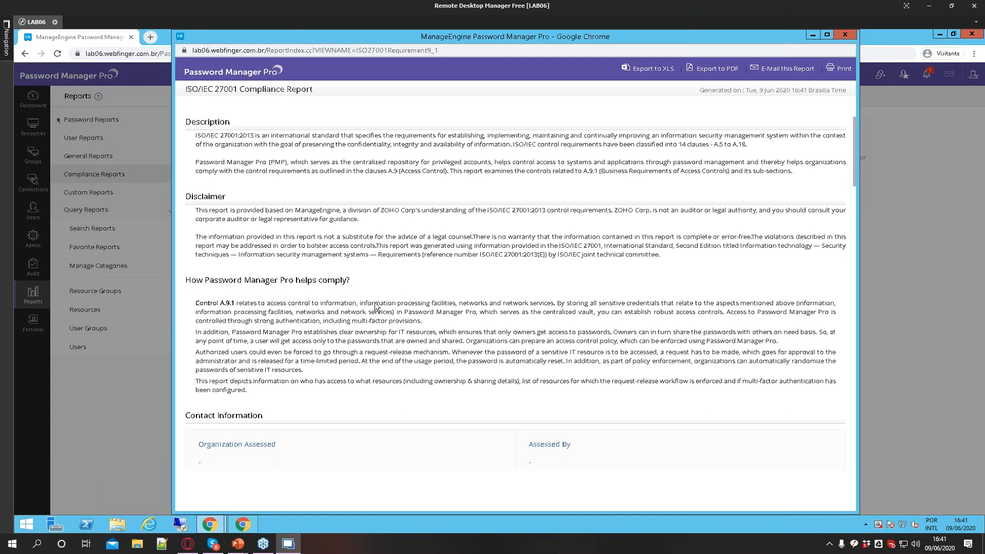
{"action": "left_click_drag", "start_coordinate": [466, 303], "coordinate": [489, 303]}
{"action": "left_click", "coordinate": [512, 368]}
{"action": "scroll", "coordinate": [684, 386], "scroll_direction": "down", "scroll_amount": 2}
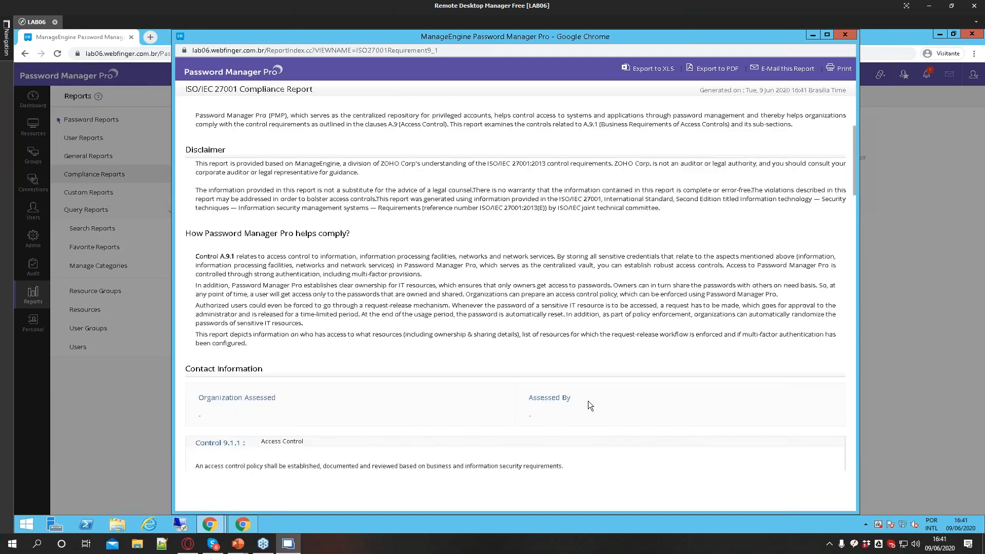
{"action": "left_click_drag", "start_coordinate": [199, 351], "coordinate": [281, 353]}
{"action": "left_click", "coordinate": [282, 352]}
{"action": "left_click_drag", "start_coordinate": [529, 353], "coordinate": [549, 355]}
Review the password policies and access control sections of the Control 9.1 report, then close it
{"action": "scroll", "coordinate": [437, 403], "scroll_direction": "down", "scroll_amount": 5}
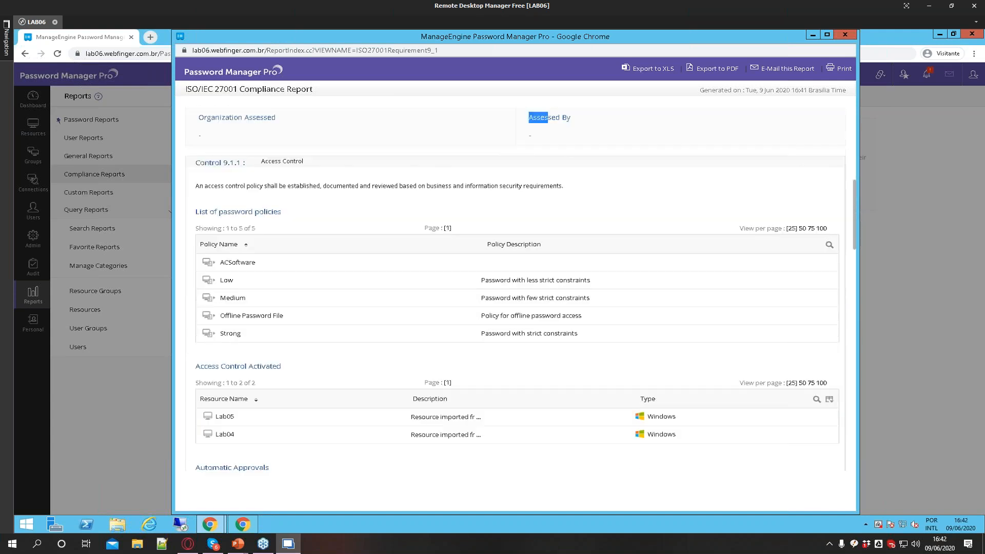
{"action": "left_click_drag", "start_coordinate": [202, 210], "coordinate": [302, 321]}
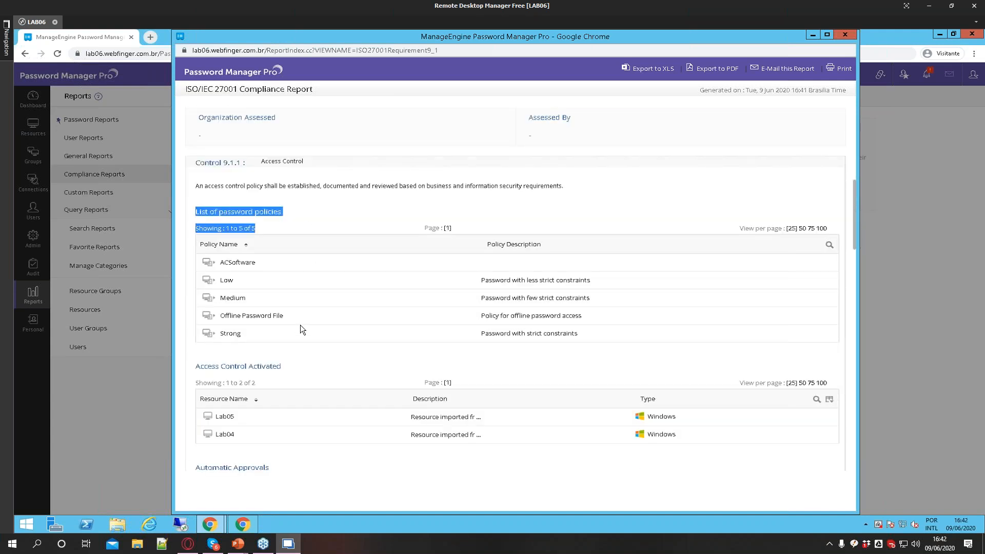
{"action": "scroll", "coordinate": [300, 325], "scroll_direction": "up", "scroll_amount": 1}
{"action": "scroll", "coordinate": [300, 324], "scroll_direction": "up", "scroll_amount": 5}
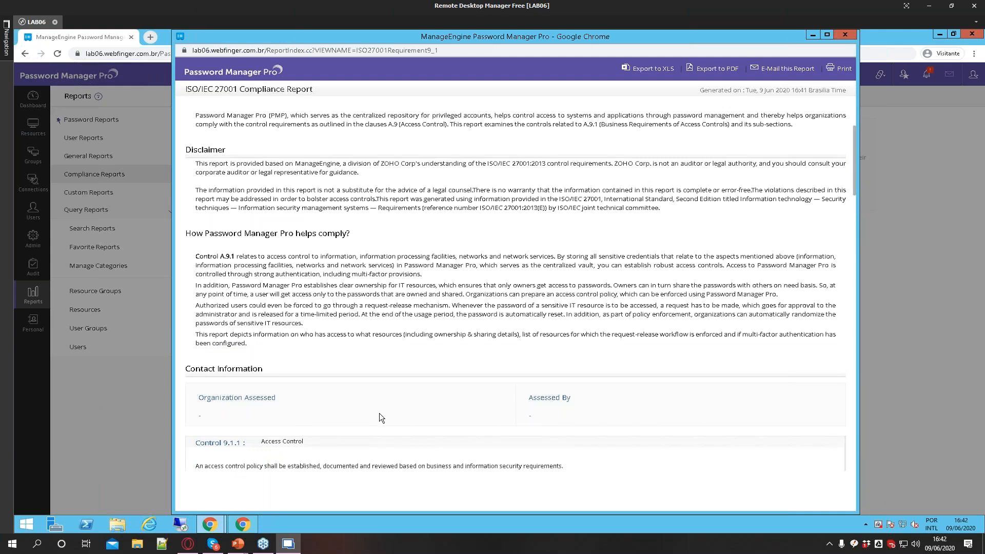
{"action": "scroll", "coordinate": [379, 413], "scroll_direction": "down", "scroll_amount": 11}
{"action": "left_click_drag", "start_coordinate": [202, 235], "coordinate": [252, 238]}
{"action": "left_click_drag", "start_coordinate": [208, 133], "coordinate": [310, 140]}
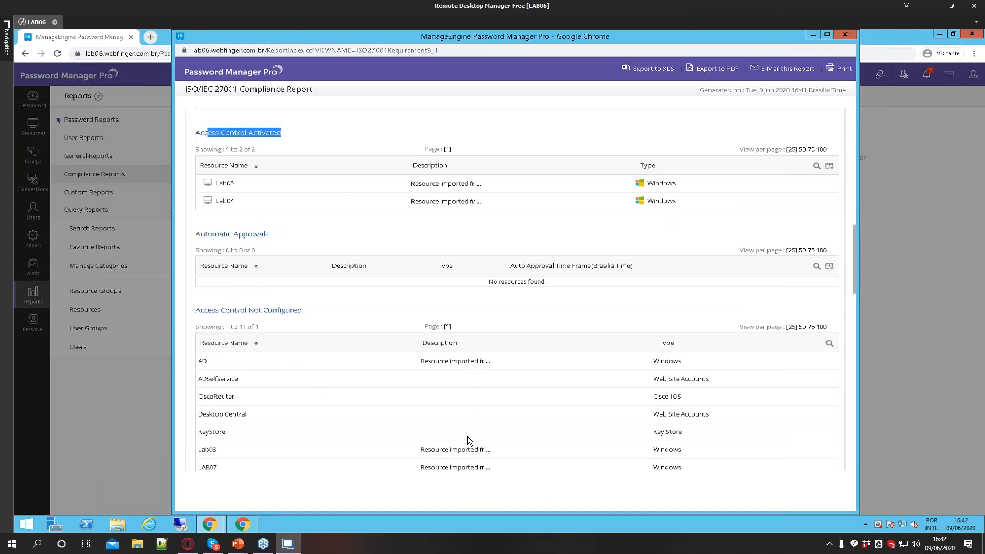
{"action": "left_click_drag", "start_coordinate": [209, 308], "coordinate": [275, 319]}
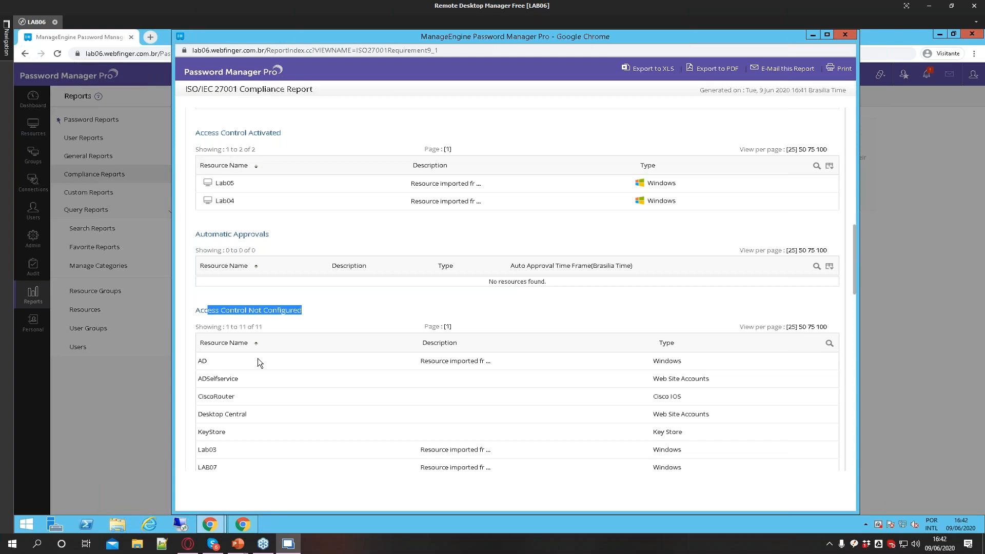
{"action": "scroll", "coordinate": [257, 358], "scroll_direction": "down", "scroll_amount": 7}
{"action": "left_click", "coordinate": [843, 34]}
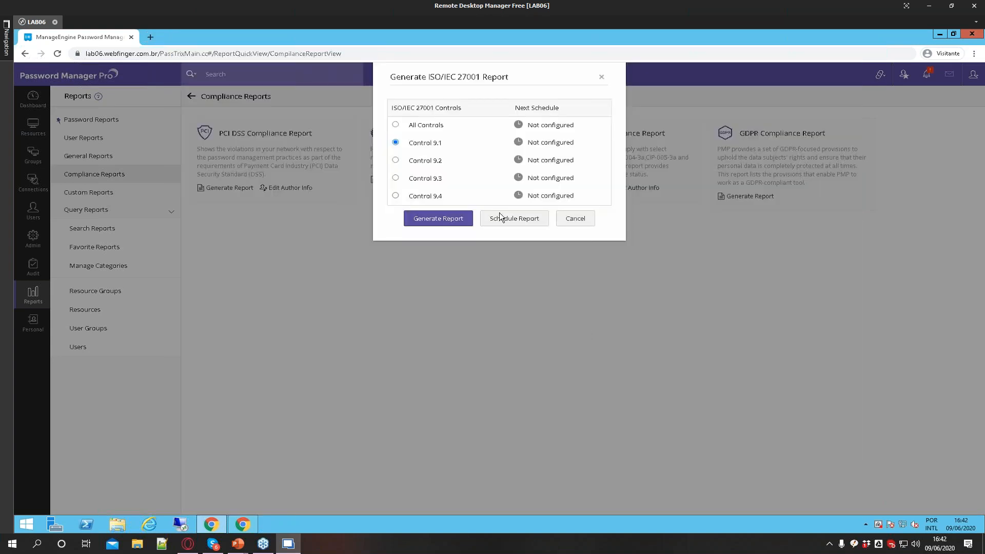
Dismiss the ISO/IEC 27001 report dialog and generate the GDPR Compliance Report
{"action": "left_click", "coordinate": [575, 220]}
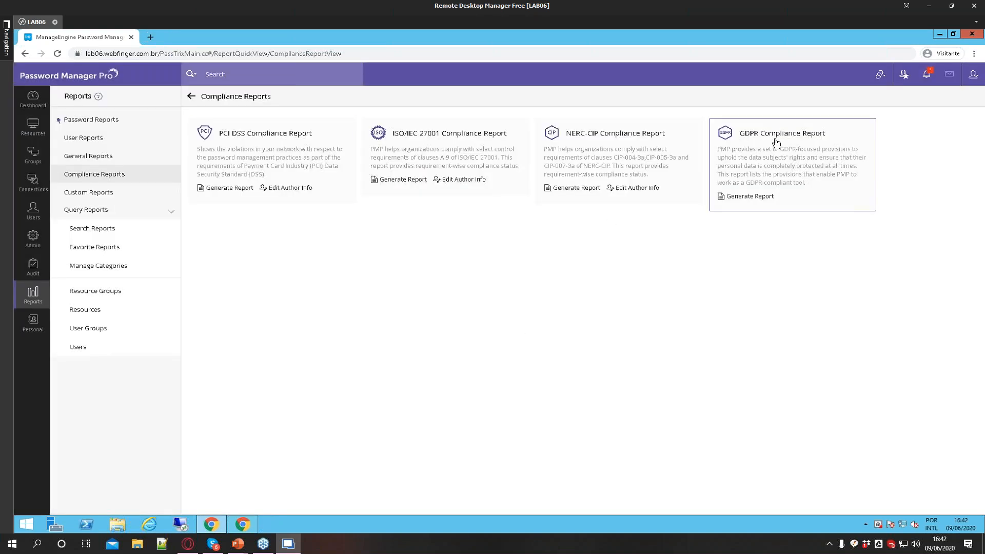
{"action": "left_click", "coordinate": [758, 196]}
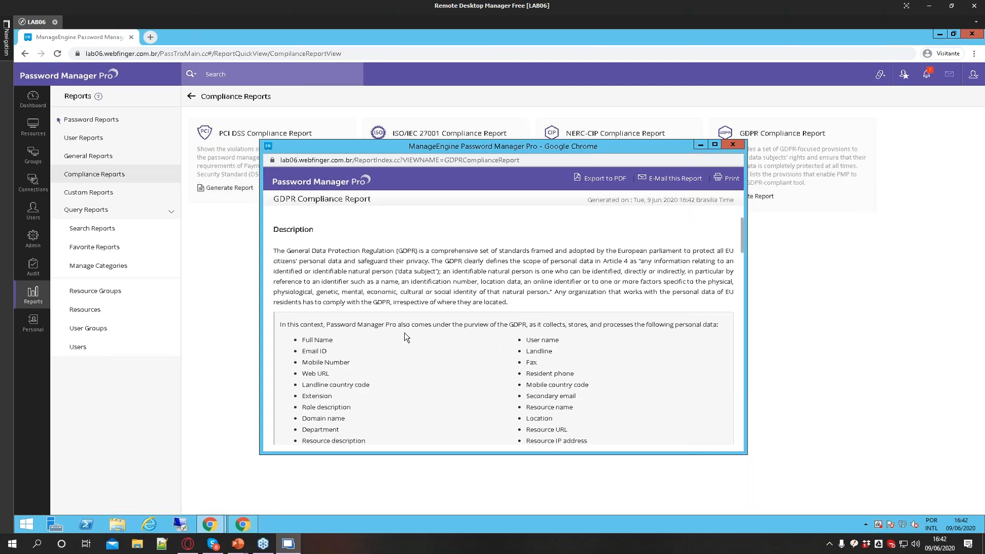
{"action": "scroll", "coordinate": [613, 359], "scroll_direction": "down", "scroll_amount": 8}
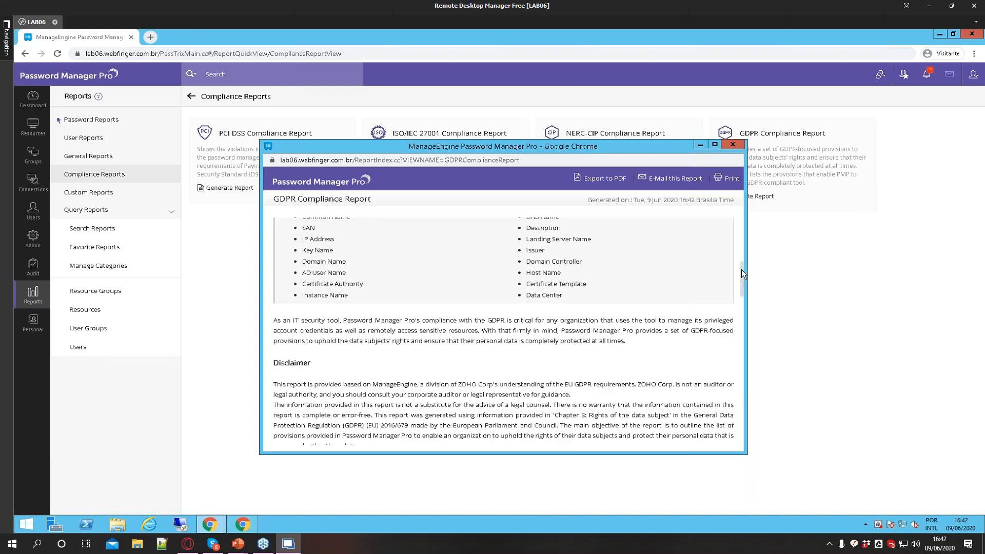
Scroll the GDPR report, highlight the personal passwords storage and emergency measures passages, then close the report
{"action": "left_click_drag", "start_coordinate": [740, 273], "coordinate": [699, 436]}
{"action": "left_click_drag", "start_coordinate": [303, 263], "coordinate": [380, 275]}
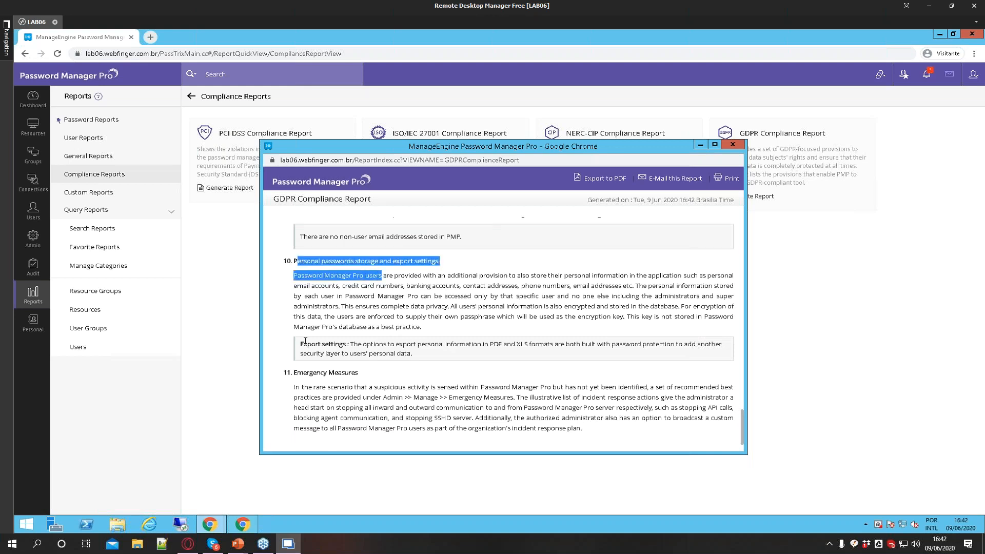
{"action": "left_click_drag", "start_coordinate": [358, 372], "coordinate": [303, 344]}
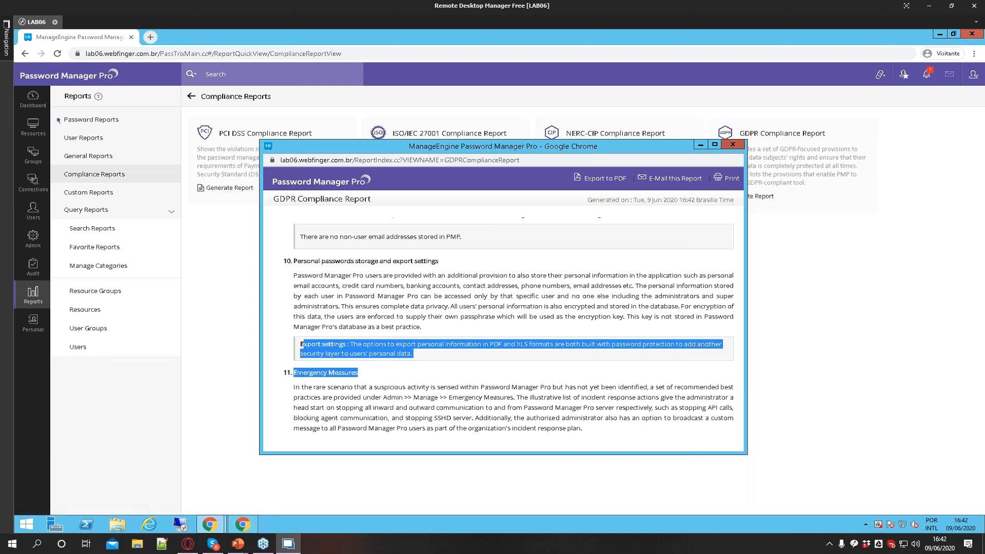
{"action": "left_click", "coordinate": [731, 146]}
Generate the PCI DSS compliance report for Section 2 and enlarge its window
{"action": "left_click", "coordinate": [244, 136]}
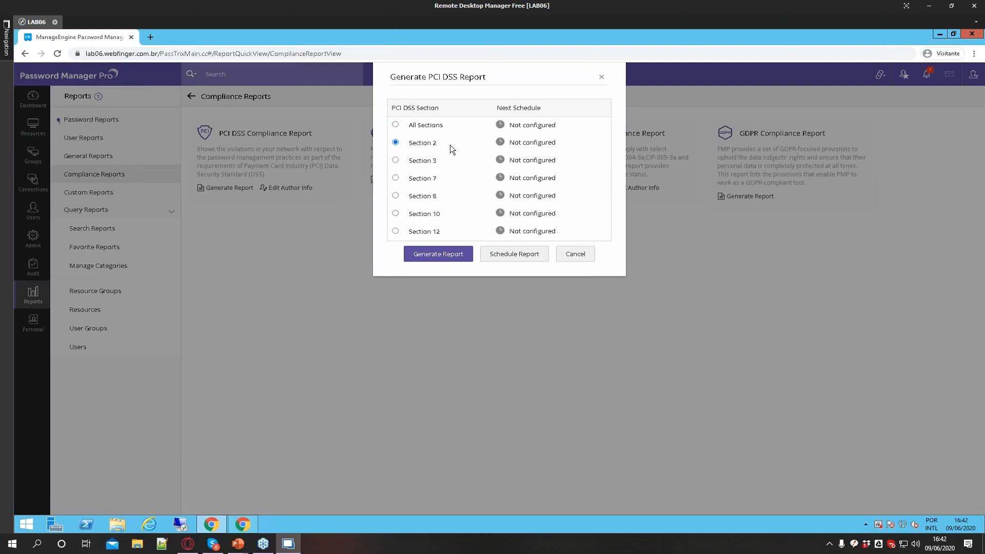
{"action": "left_click", "coordinate": [439, 260]}
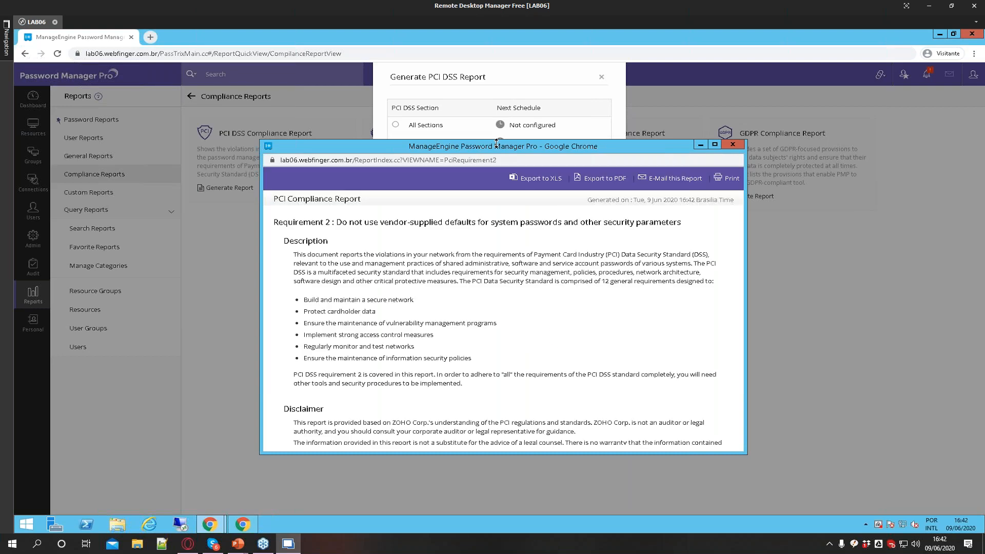
{"action": "left_click_drag", "start_coordinate": [481, 149], "coordinate": [455, 113]}
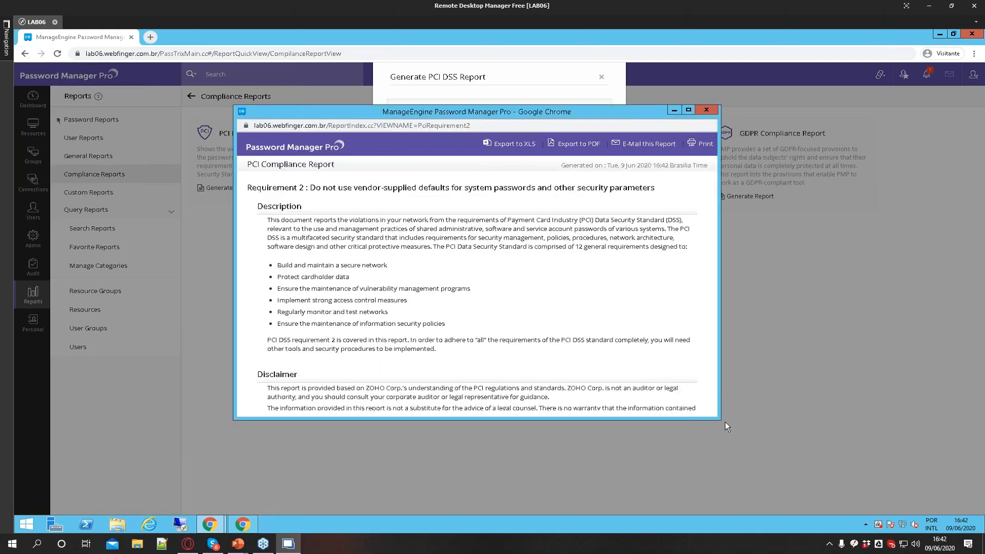
{"action": "left_click_drag", "start_coordinate": [718, 418], "coordinate": [819, 507]}
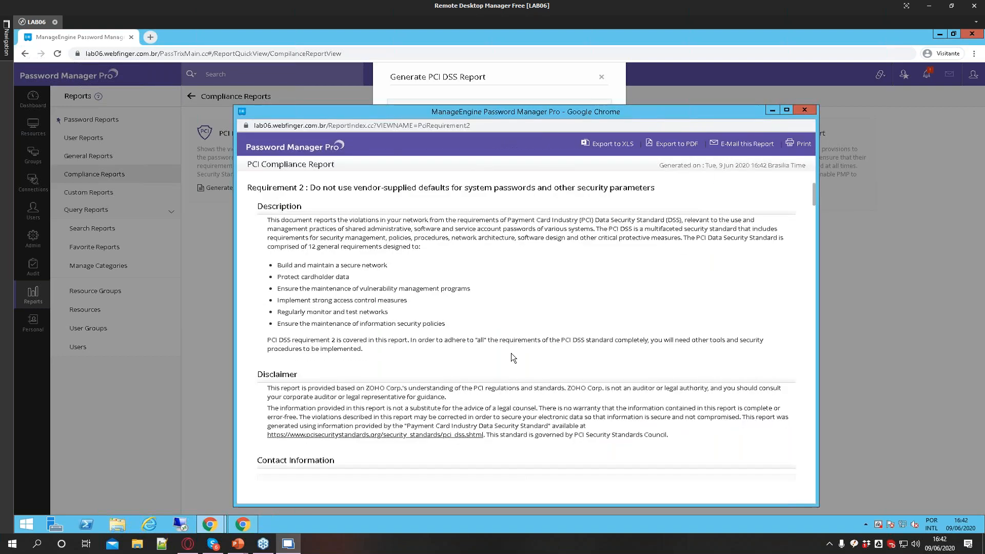
Scroll through the Requirement 2 report highlighting its description passages, then close the report and the PCI DSS dialog
{"action": "scroll", "coordinate": [511, 352], "scroll_direction": "down", "scroll_amount": 3}
{"action": "scroll", "coordinate": [475, 336], "scroll_direction": "up", "scroll_amount": 4}
{"action": "left_click_drag", "start_coordinate": [264, 206], "coordinate": [312, 221]}
{"action": "left_click_drag", "start_coordinate": [280, 266], "coordinate": [410, 354]}
{"action": "scroll", "coordinate": [290, 340], "scroll_direction": "down", "scroll_amount": 1}
{"action": "left_click_drag", "start_coordinate": [276, 344], "coordinate": [420, 374]}
{"action": "scroll", "coordinate": [420, 375], "scroll_direction": "down", "scroll_amount": 8}
{"action": "left_click_drag", "start_coordinate": [268, 241], "coordinate": [293, 275]}
{"action": "scroll", "coordinate": [309, 253], "scroll_direction": "down", "scroll_amount": 3}
{"action": "scroll", "coordinate": [302, 297], "scroll_direction": "down", "scroll_amount": 7}
{"action": "scroll", "coordinate": [304, 289], "scroll_direction": "down", "scroll_amount": 4}
{"action": "scroll", "coordinate": [304, 290], "scroll_direction": "up", "scroll_amount": 3}
{"action": "left_click", "coordinate": [780, 109]}
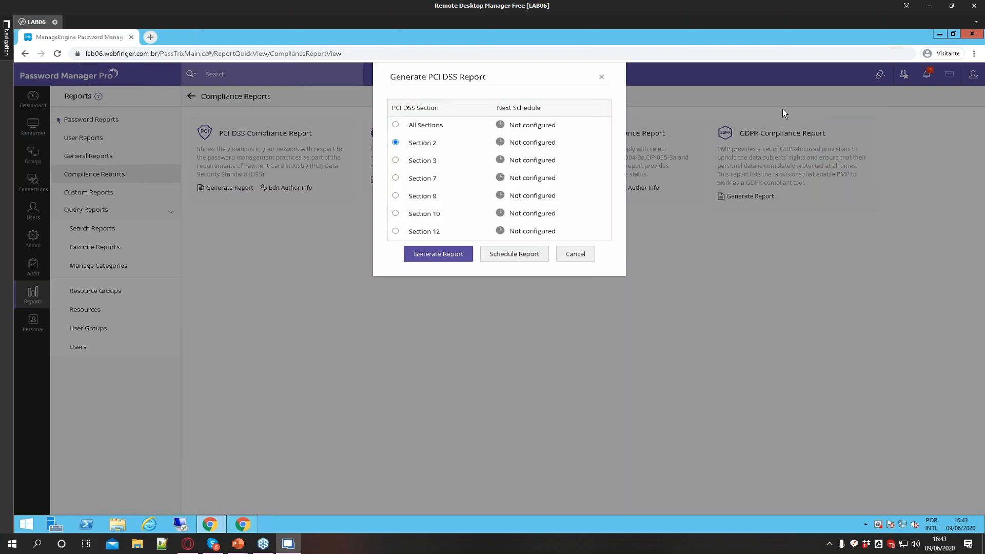
{"action": "left_click", "coordinate": [600, 78]}
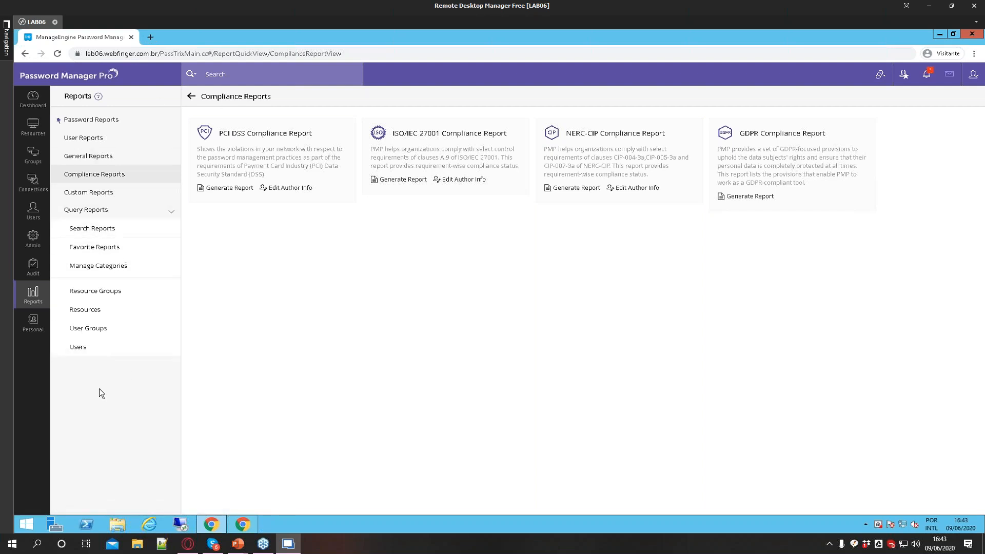
Open Custom Reports, start a new custom report, and set its report type to Resource Audit
{"action": "left_click", "coordinate": [107, 200]}
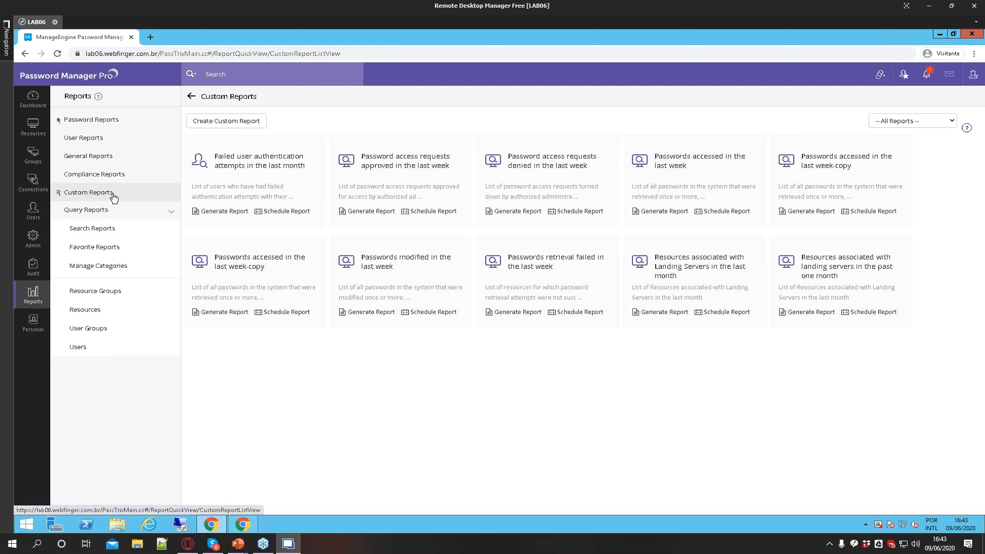
{"action": "left_click", "coordinate": [217, 122]}
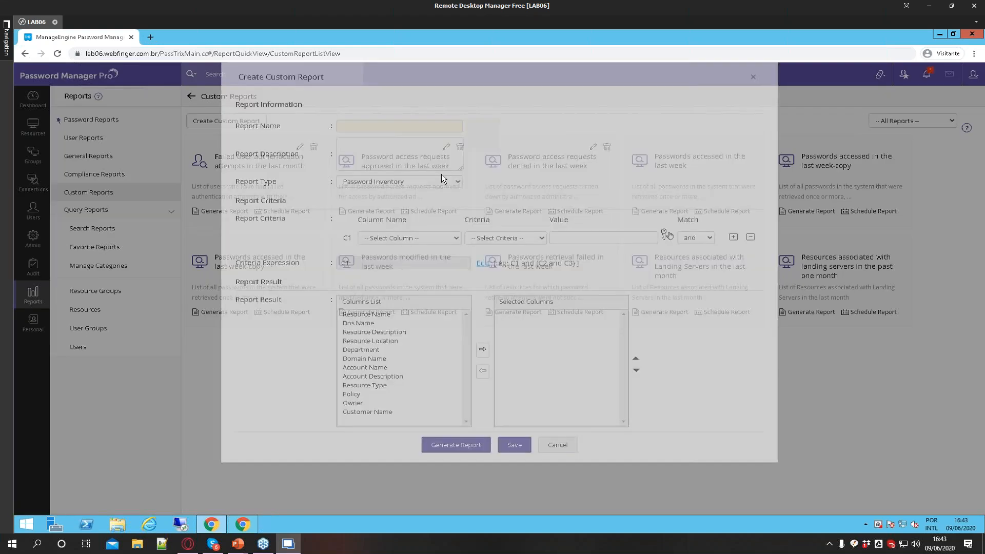
{"action": "left_click", "coordinate": [411, 237]}
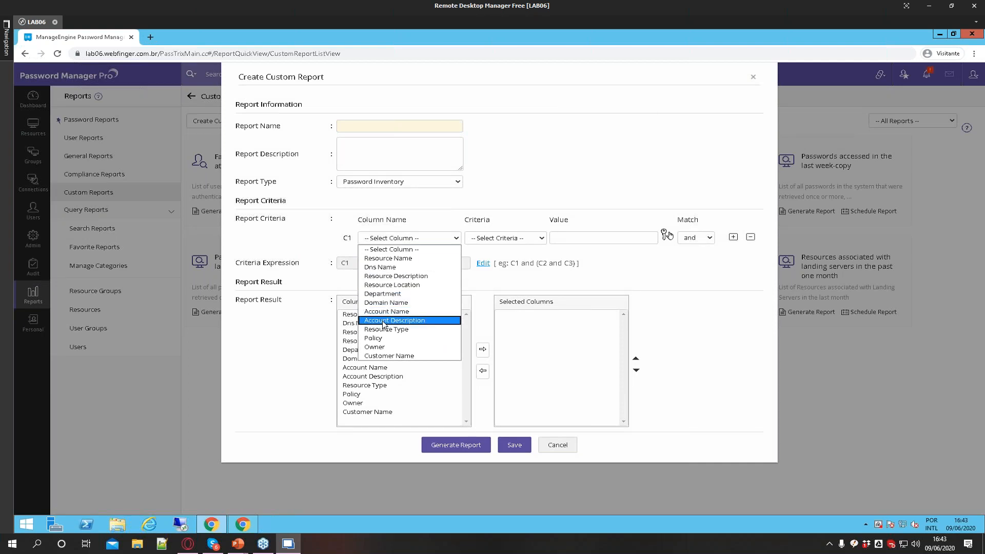
{"action": "left_click", "coordinate": [367, 182]}
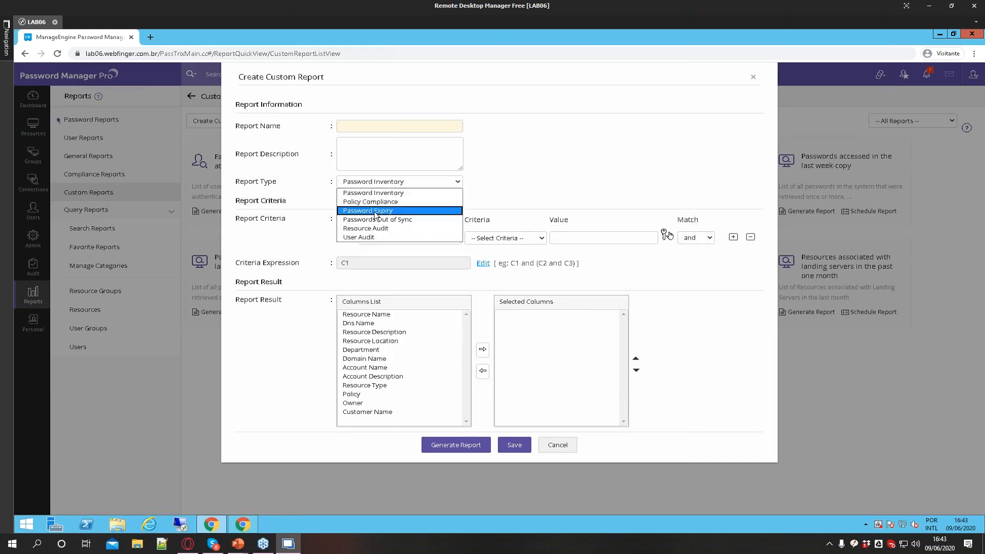
{"action": "left_click", "coordinate": [373, 229]}
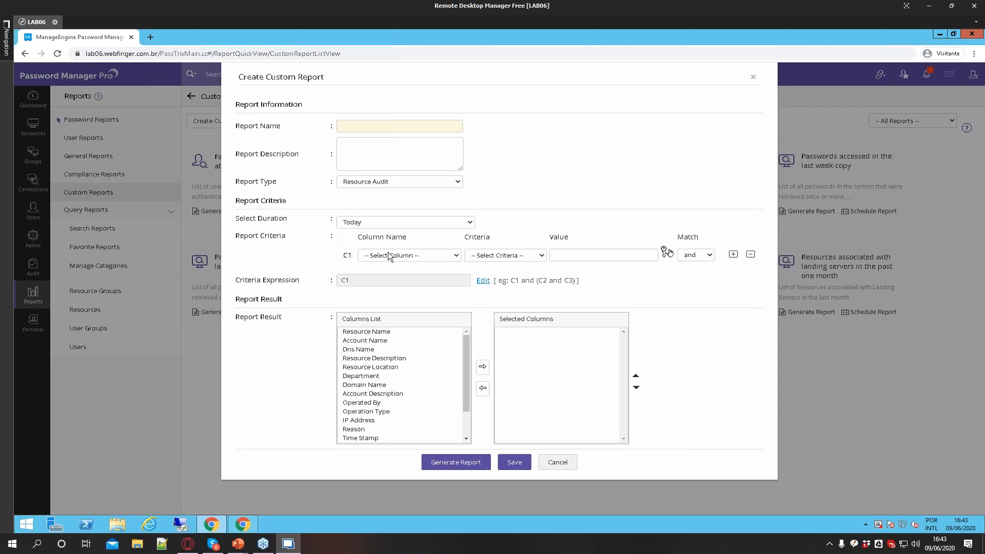
Define criterion C1 as Operation Type is Account Deleted
{"action": "left_click", "coordinate": [352, 223]}
{"action": "left_click", "coordinate": [352, 222]}
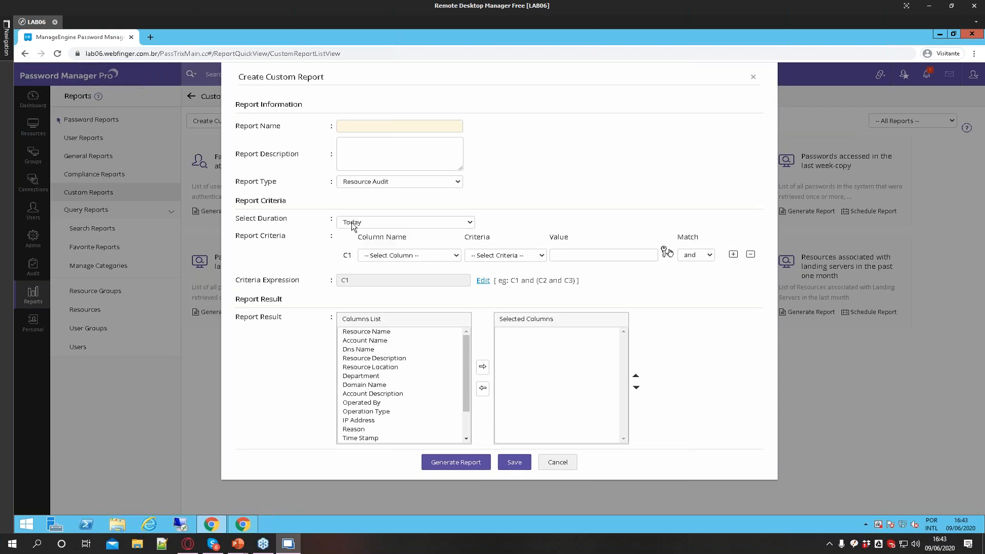
{"action": "left_click", "coordinate": [376, 257]}
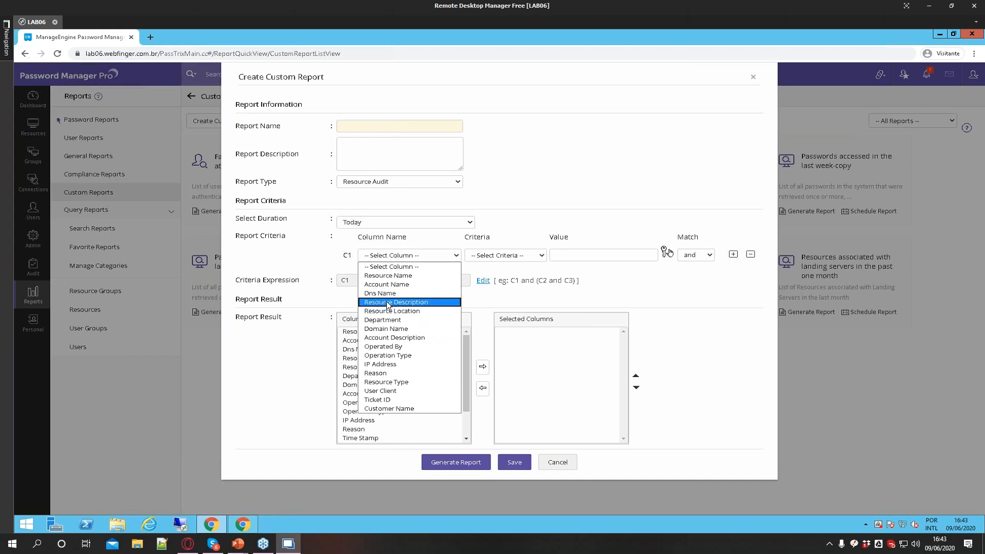
{"action": "left_click", "coordinate": [390, 355]}
{"action": "left_click", "coordinate": [489, 283]}
{"action": "left_click", "coordinate": [492, 255]}
{"action": "left_click", "coordinate": [491, 275]}
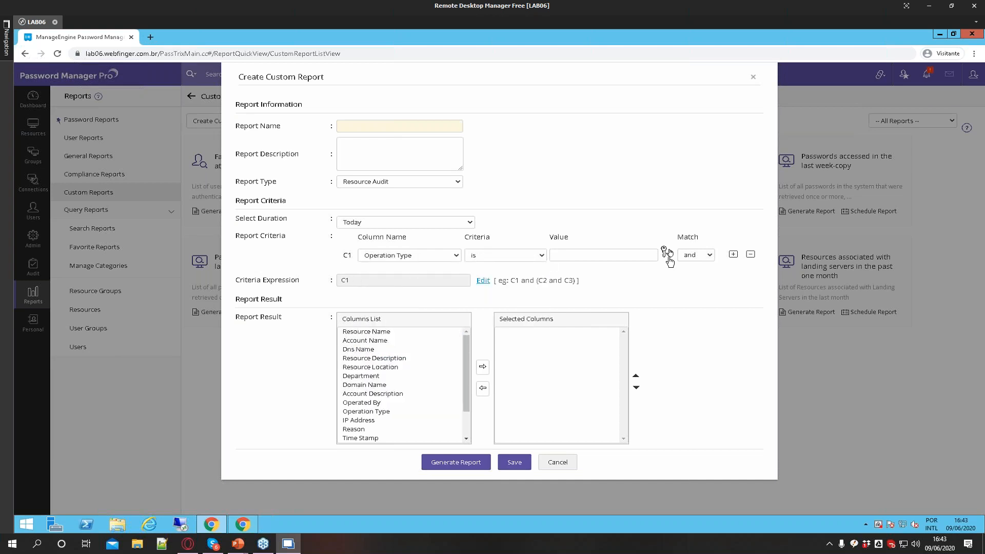
{"action": "left_click", "coordinate": [667, 253]}
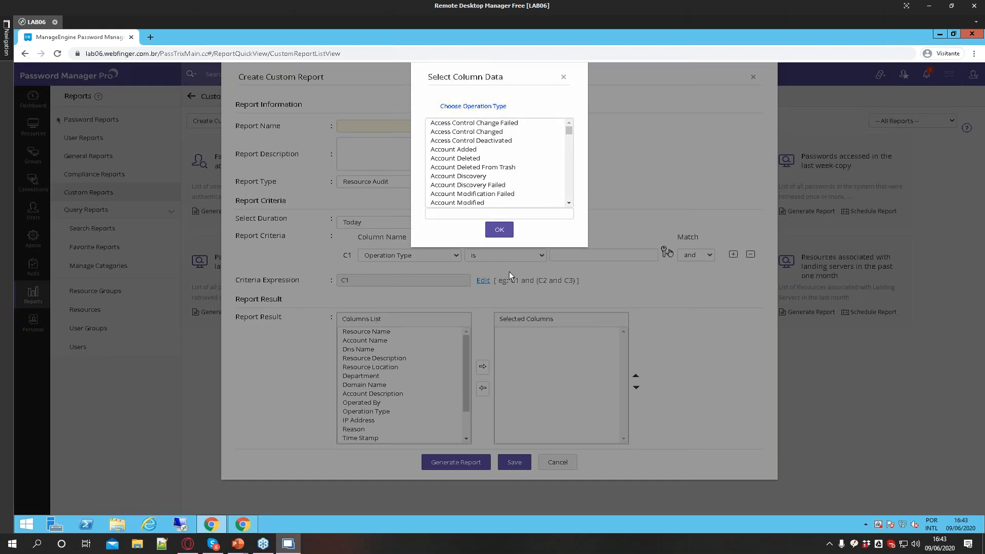
{"action": "left_click", "coordinate": [458, 160]}
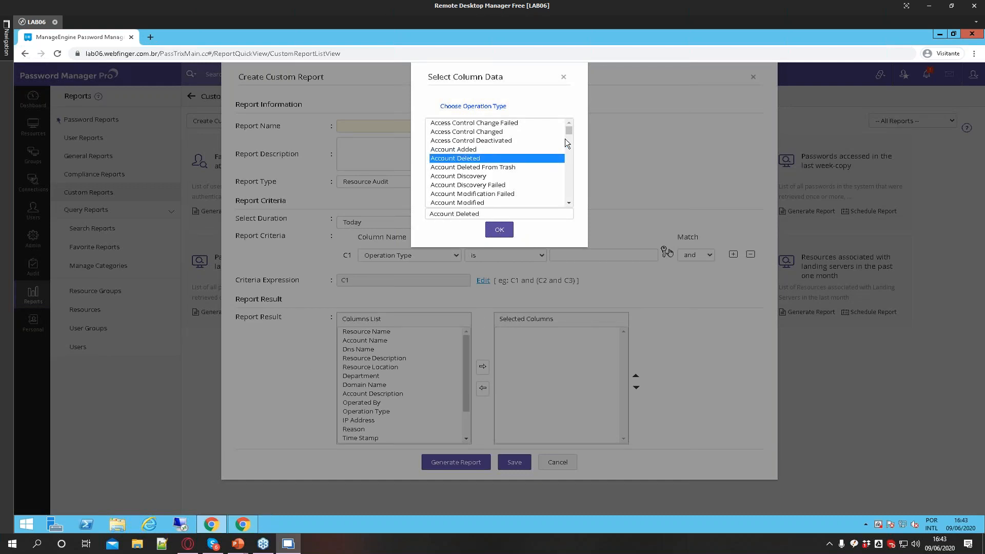
{"action": "left_click", "coordinate": [505, 229]}
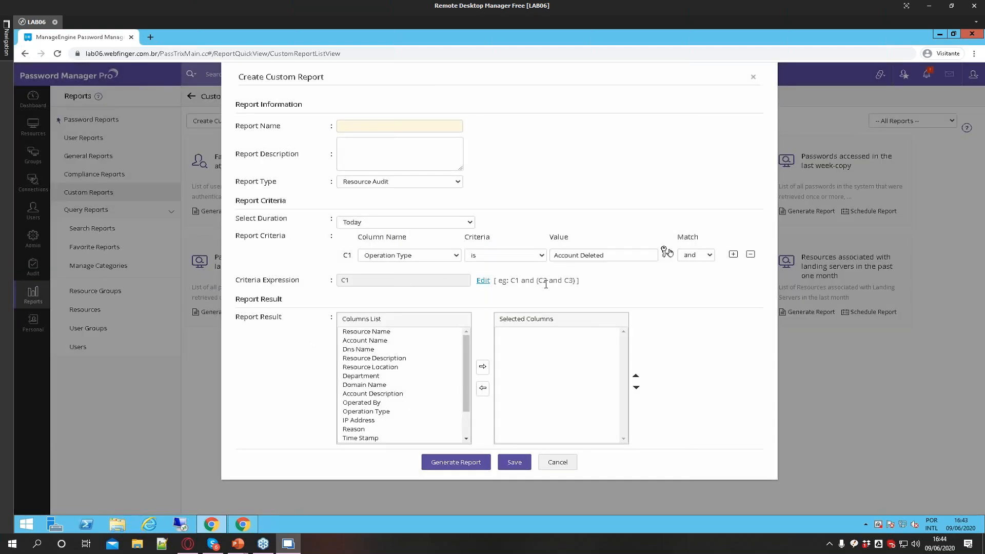
Name the report Contas excluídas and try to generate it
{"action": "left_click", "coordinate": [381, 126]}
{"action": "type", "text": "Contas"}
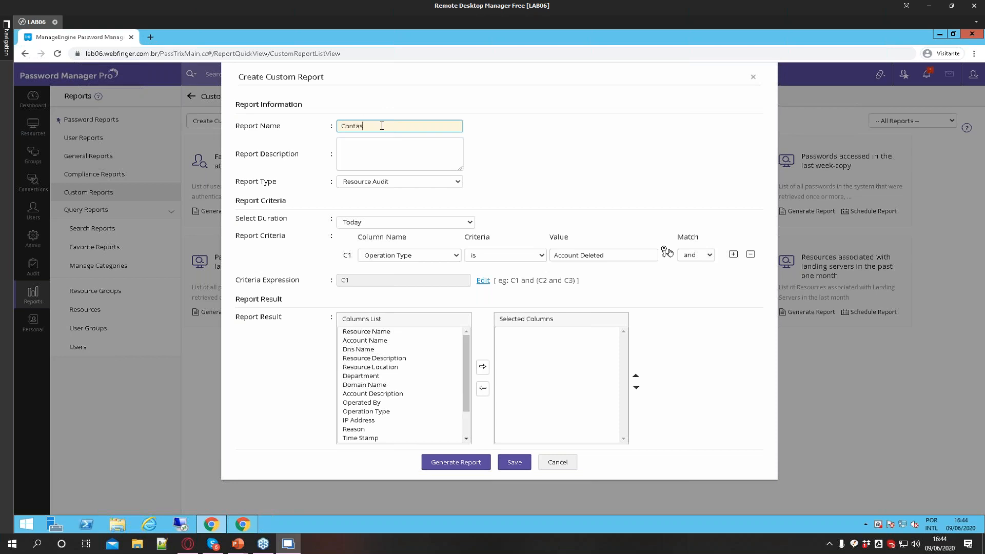
{"action": "type", "text": " excluídas"}
{"action": "left_click", "coordinate": [448, 463]}
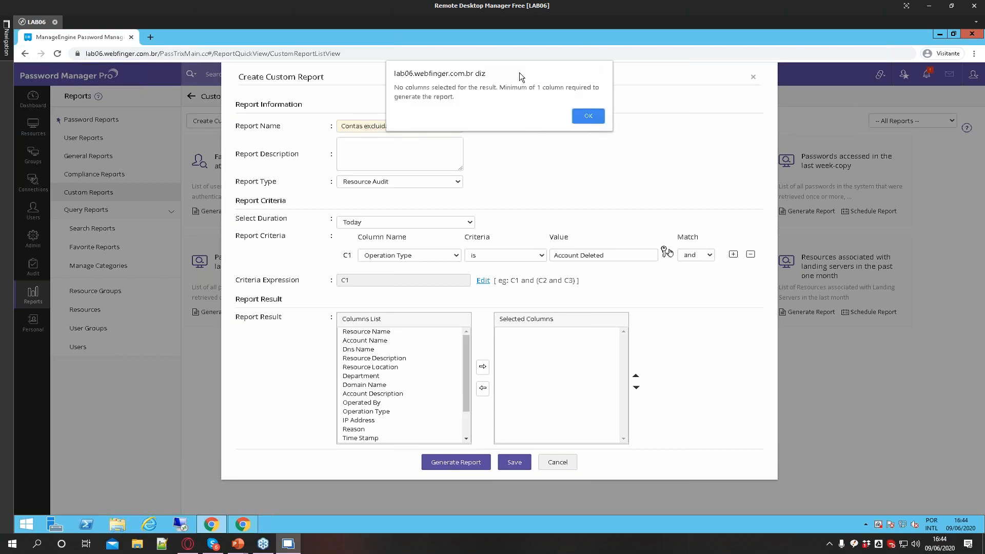
{"action": "left_click", "coordinate": [587, 116]}
Add Resource Name through Department to the selected columns, generate the report, and close it
{"action": "left_click_drag", "start_coordinate": [379, 332], "coordinate": [378, 354]}
{"action": "left_click", "coordinate": [380, 332]}
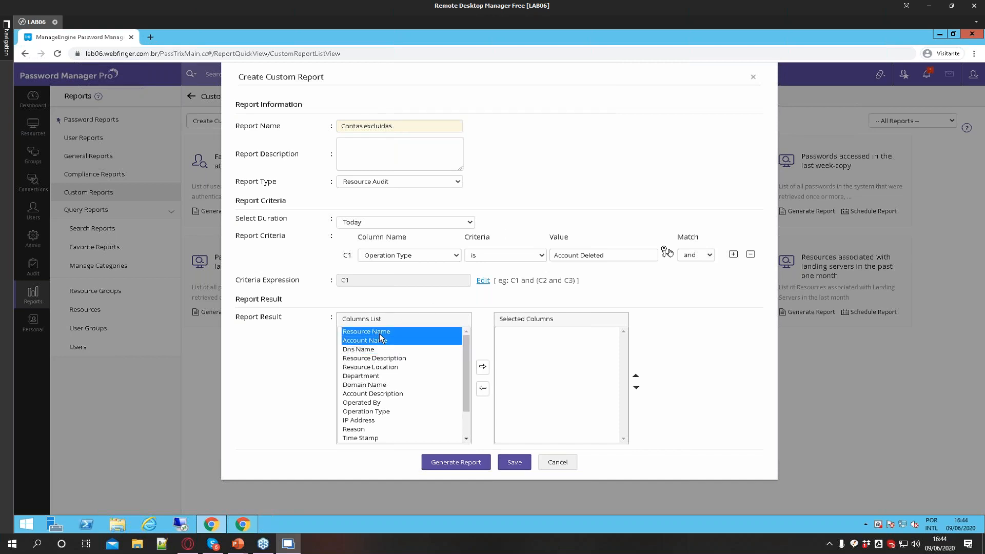
{"action": "left_click", "coordinate": [482, 367]}
{"action": "left_click_drag", "start_coordinate": [368, 350], "coordinate": [370, 368]}
{"action": "left_click", "coordinate": [482, 366]}
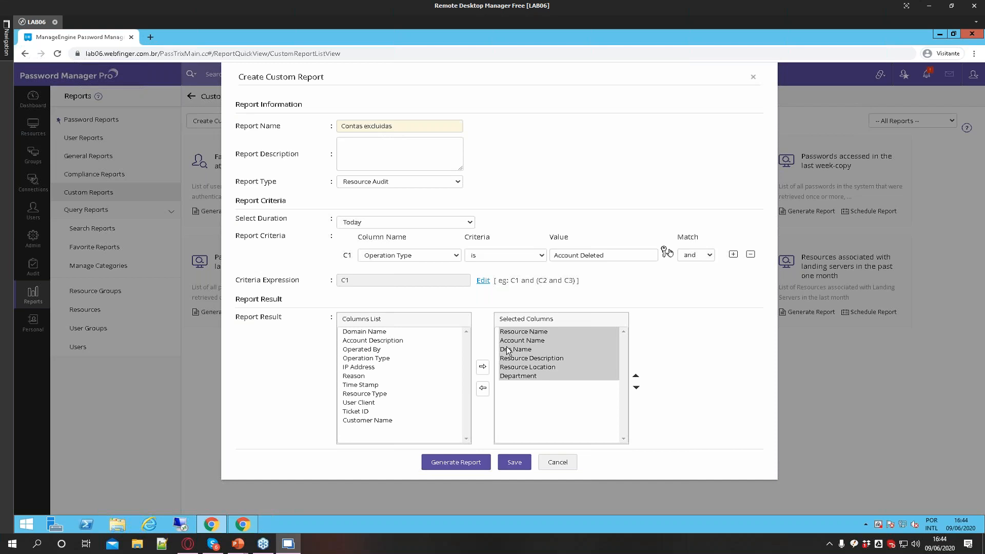
{"action": "left_click", "coordinate": [466, 462]}
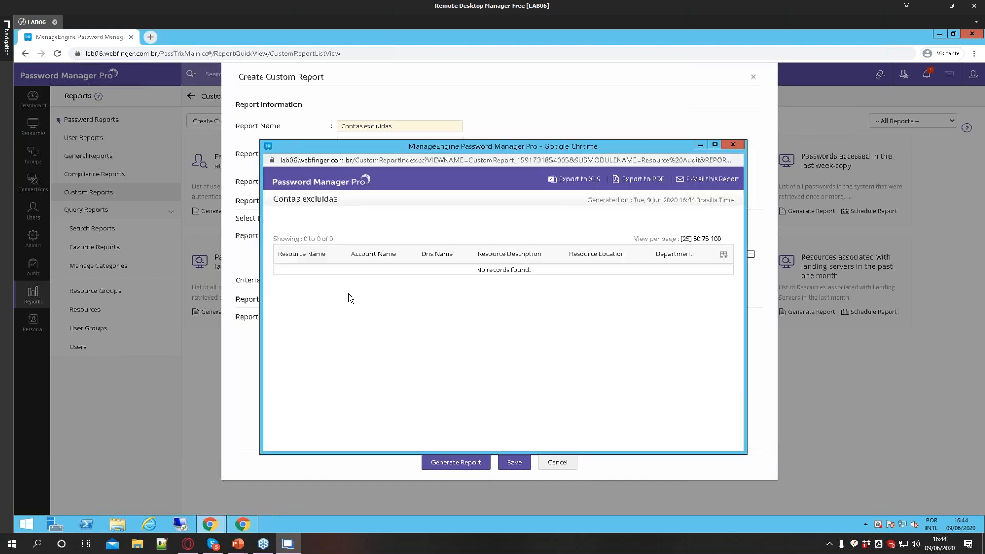
{"action": "left_click", "coordinate": [733, 144]}
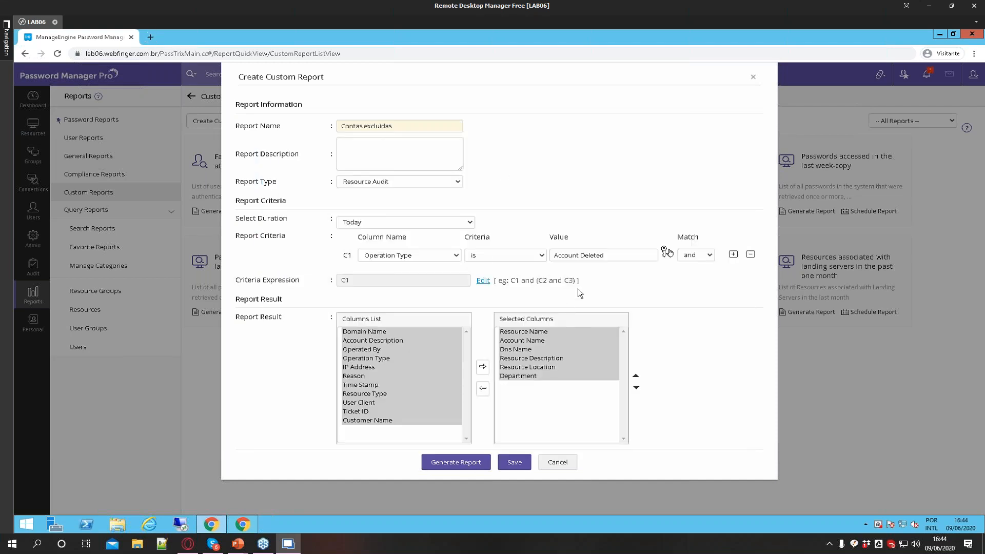
Change the criterion value to Resource Deleted, generate the report, and close it
{"action": "left_click", "coordinate": [582, 255]}
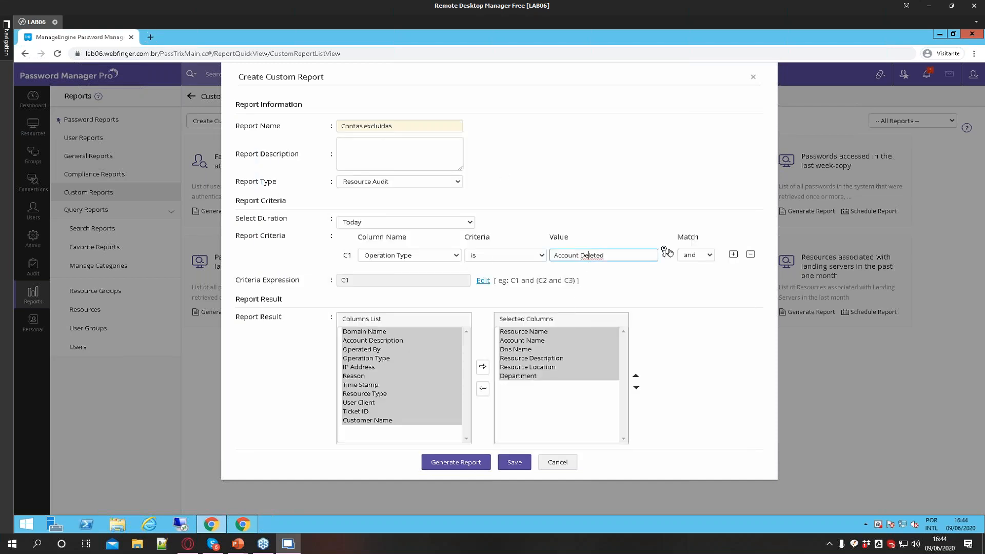
{"action": "left_click", "coordinate": [666, 252]}
{"action": "left_click", "coordinate": [480, 150]}
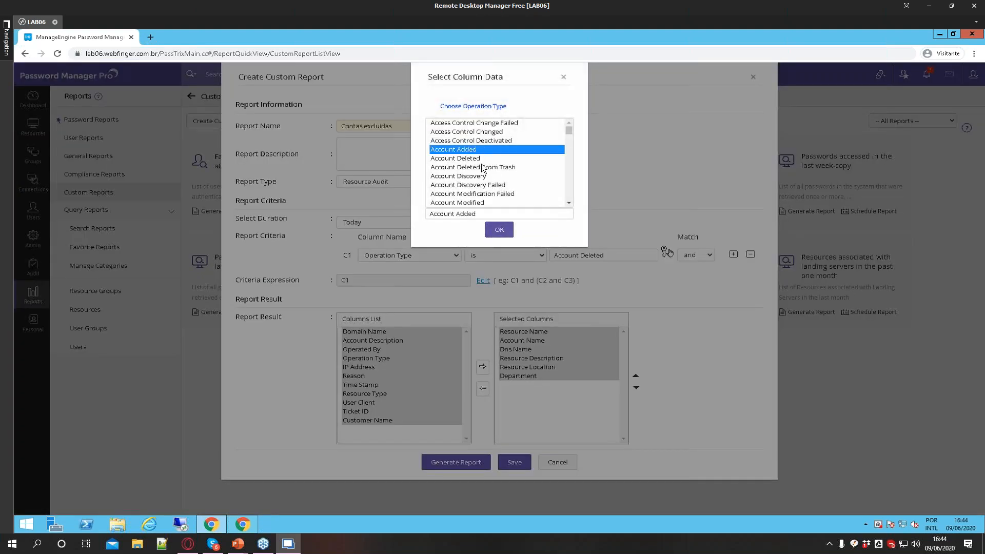
{"action": "key", "text": "r"}
{"action": "scroll", "coordinate": [500, 169], "scroll_direction": "down", "scroll_amount": 2}
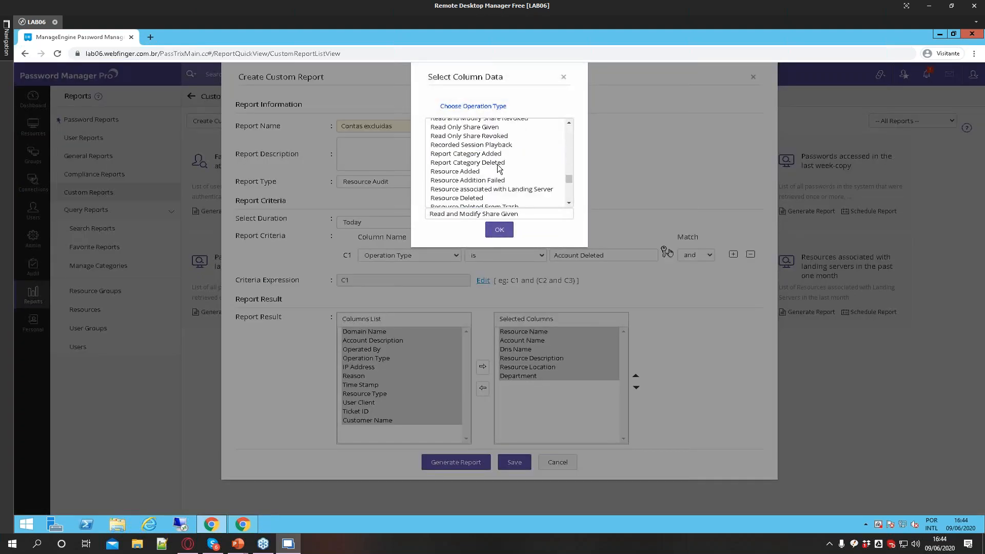
{"action": "left_click", "coordinate": [474, 199]}
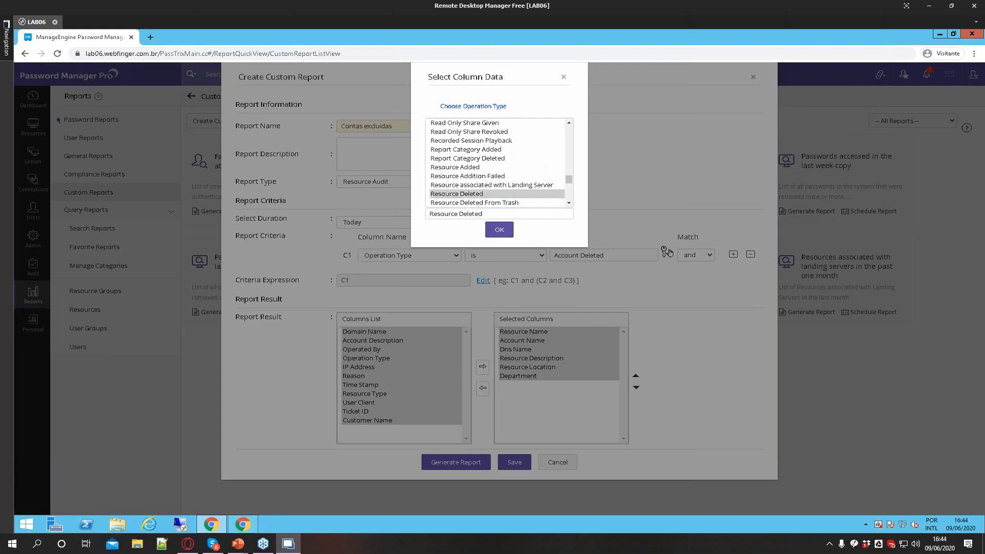
{"action": "left_click", "coordinate": [499, 230]}
{"action": "left_click", "coordinate": [465, 459]}
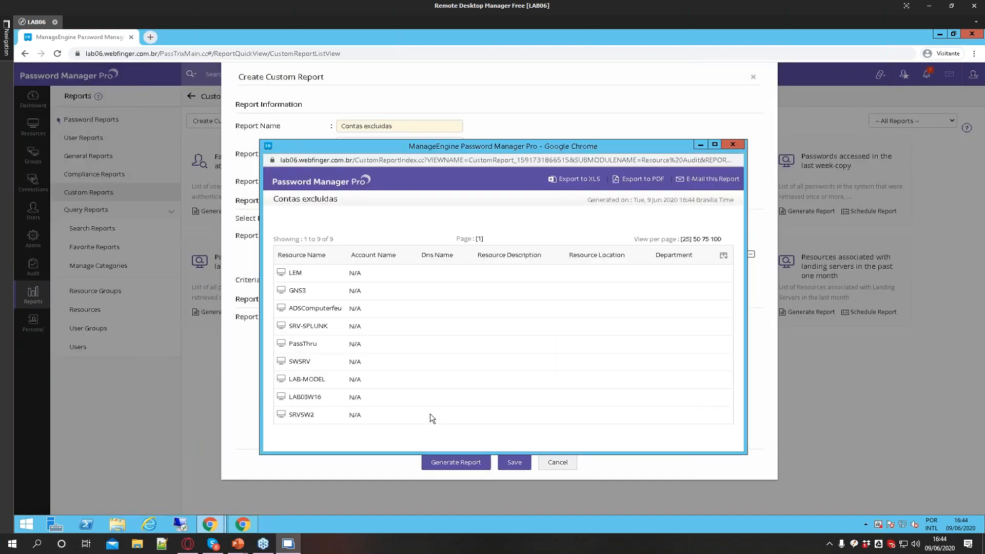
{"action": "left_click", "coordinate": [733, 145]}
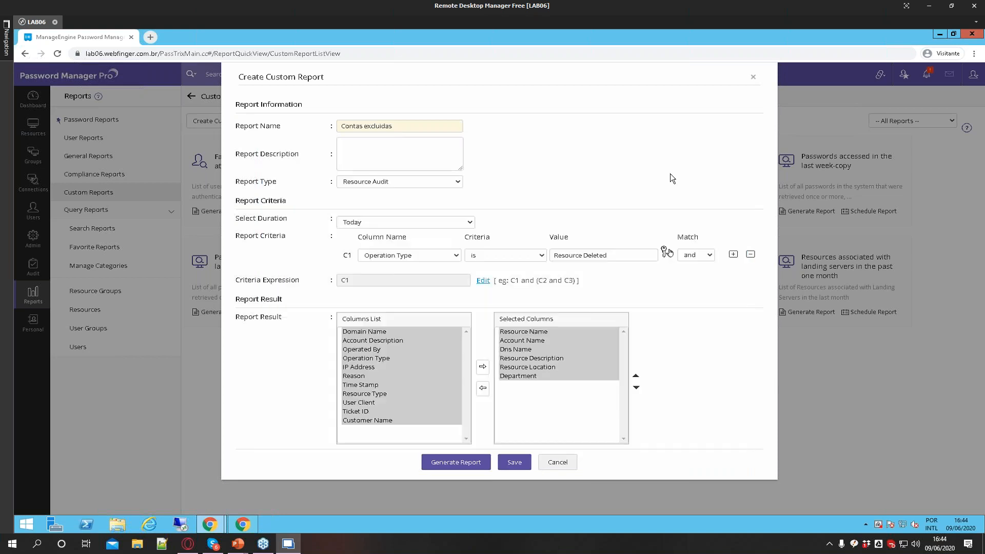
Add the Operated By column to the selected columns, regenerate the report, and close it
{"action": "left_click", "coordinate": [376, 350]}
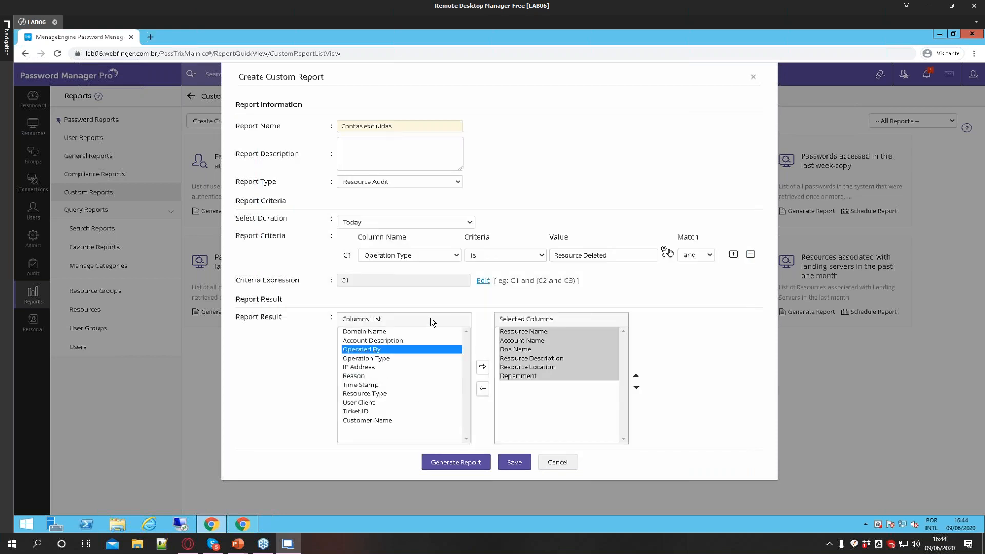
{"action": "left_click", "coordinate": [482, 366]}
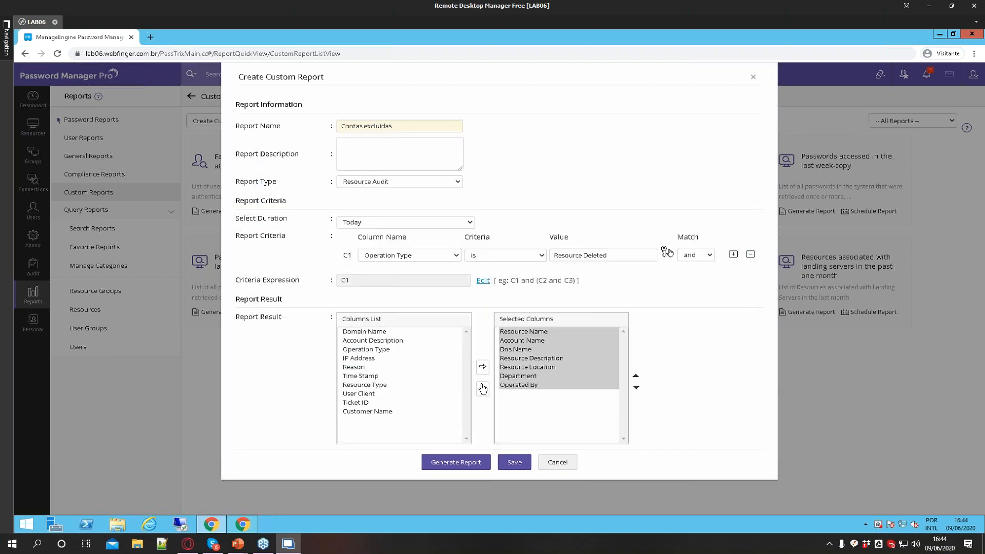
{"action": "left_click", "coordinate": [453, 464]}
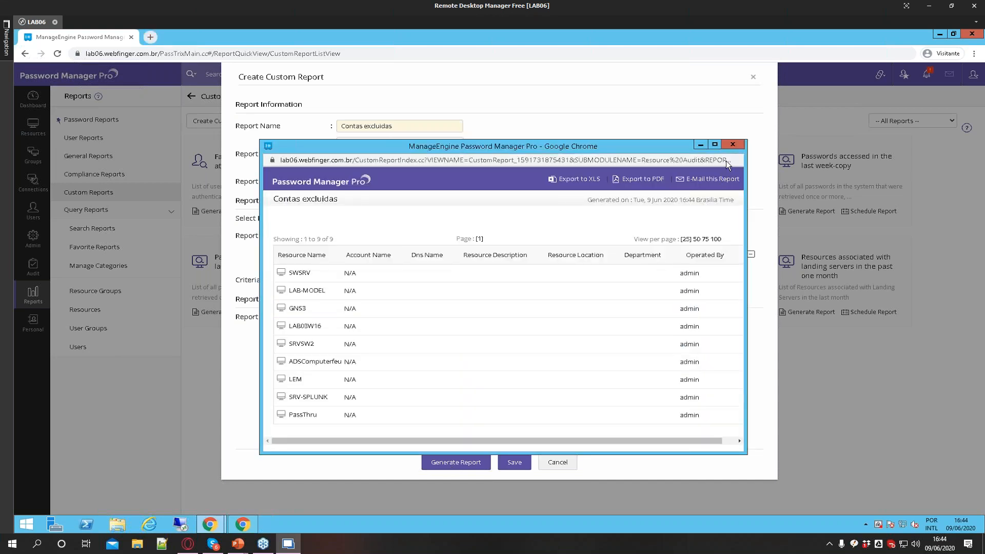
{"action": "left_click", "coordinate": [733, 144]}
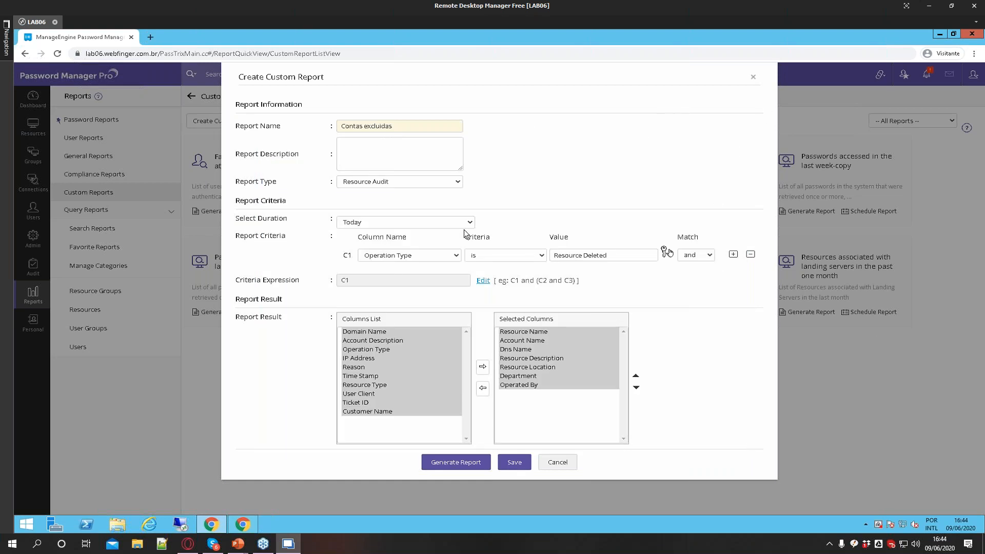
Close the custom report form, open Query Reports' Search Reports, and view the Tables Schema window
{"action": "left_click", "coordinate": [752, 77]}
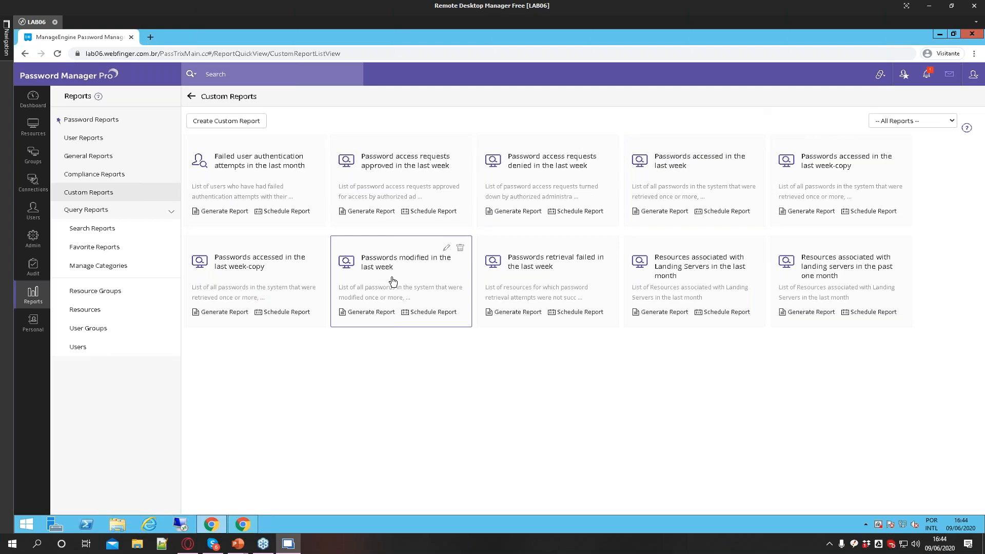
{"action": "left_click", "coordinate": [99, 238]}
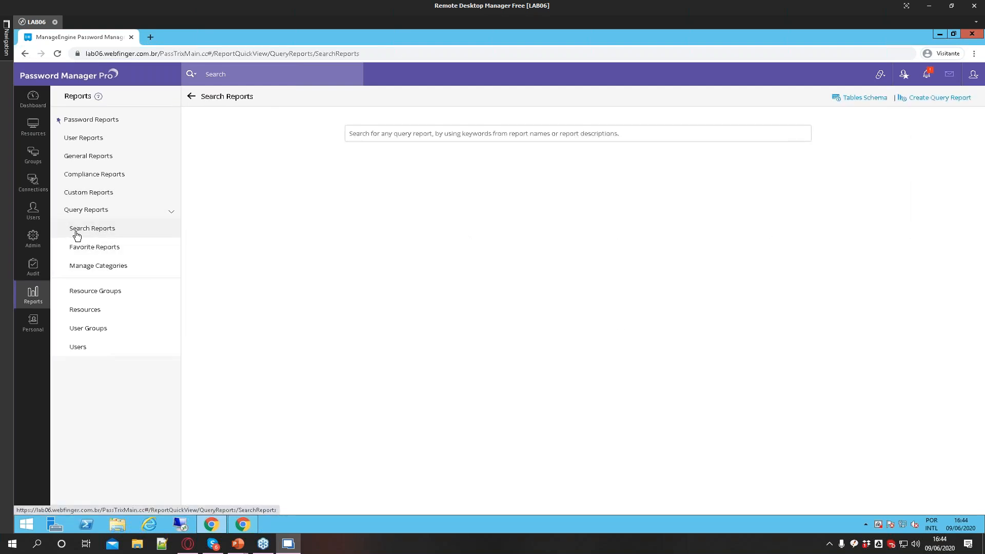
{"action": "left_click", "coordinate": [871, 102]}
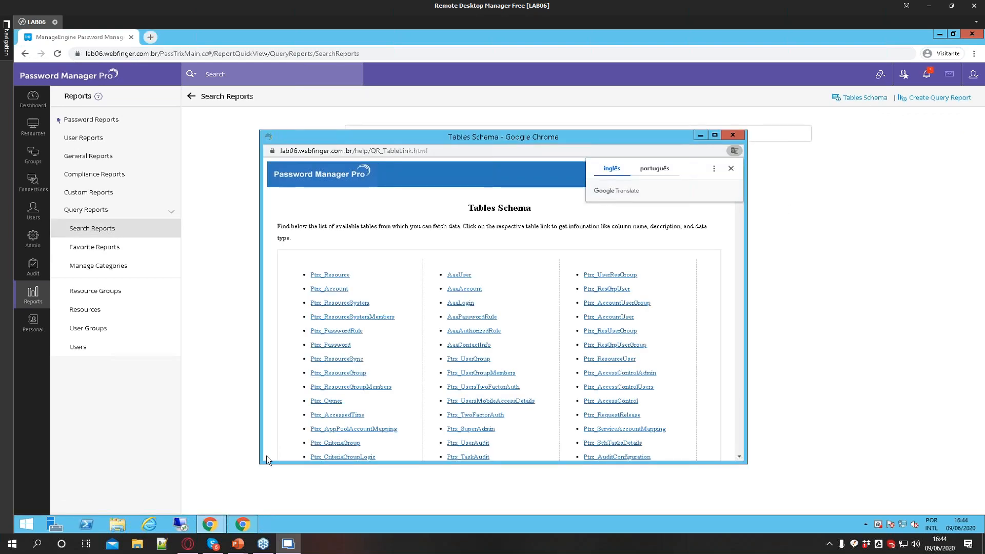
{"action": "left_click_drag", "start_coordinate": [260, 461], "coordinate": [188, 500]}
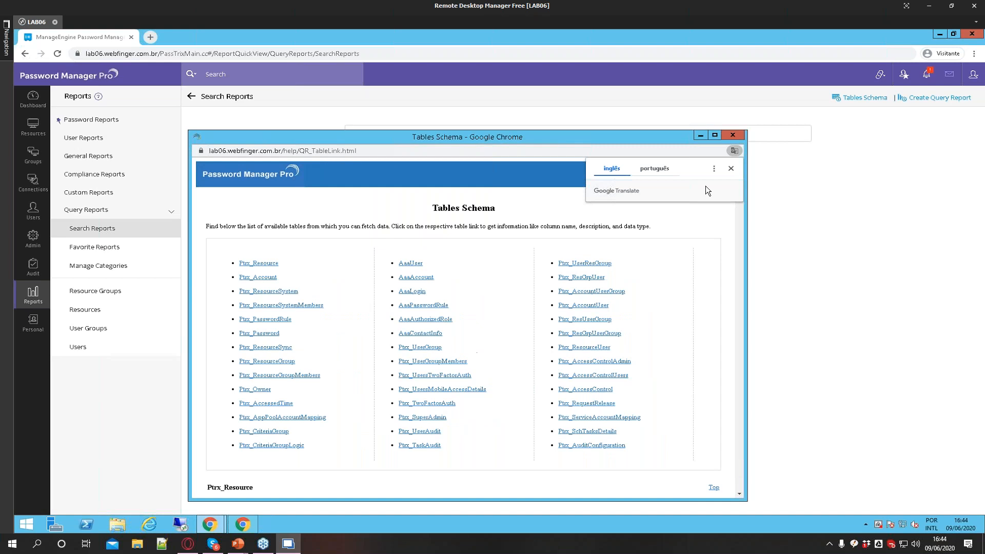
{"action": "left_click", "coordinate": [731, 168]}
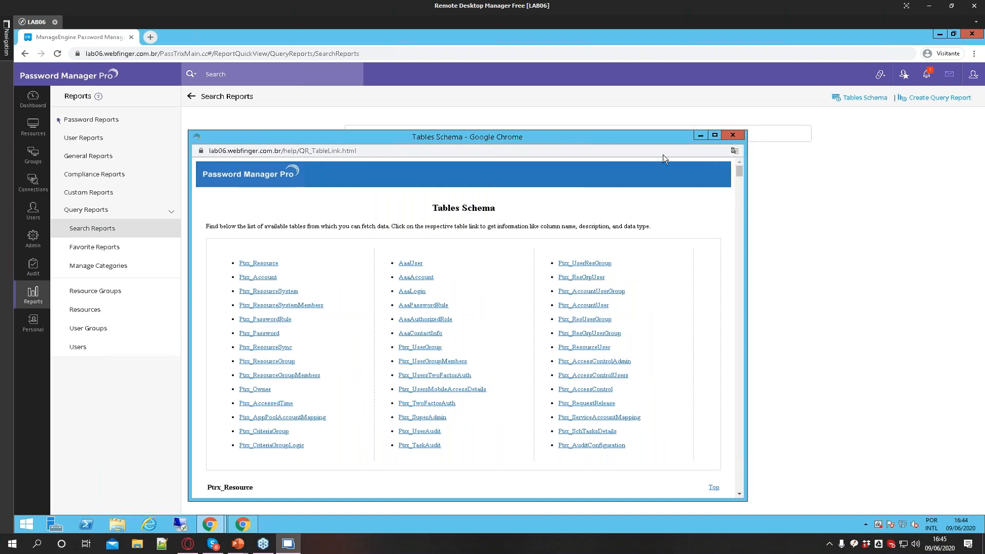
{"action": "left_click", "coordinate": [733, 136]}
Open the Create Query Report form and cancel it without entering anything
{"action": "left_click", "coordinate": [933, 99]}
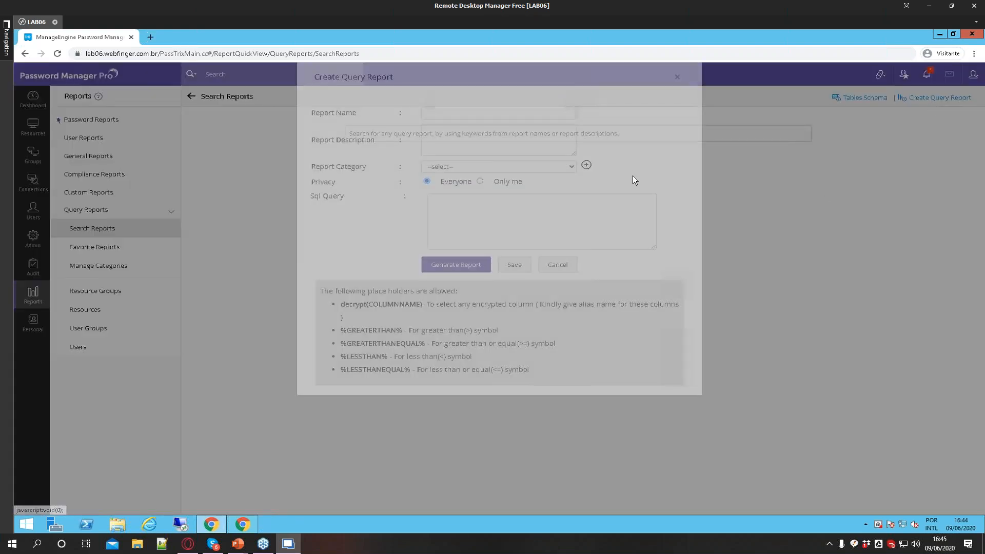
{"action": "left_click", "coordinate": [477, 227]}
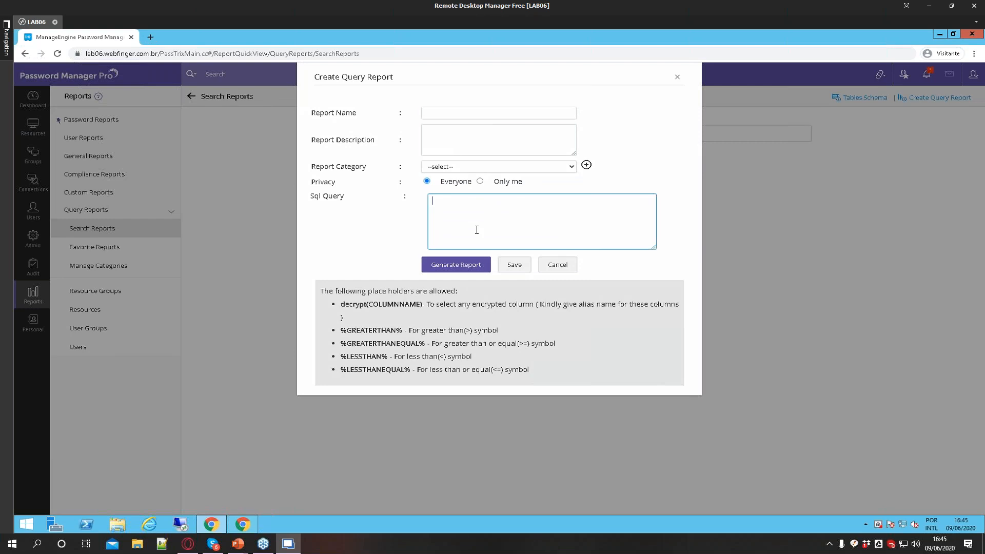
{"action": "left_click", "coordinate": [562, 266]}
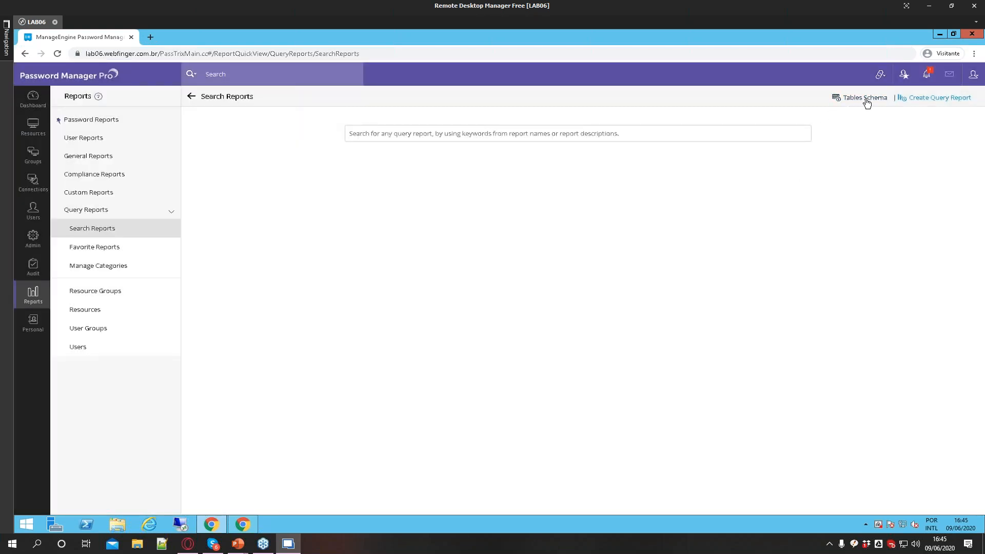
Reopen the Tables Schema and examine the columns of the Ptrx_AccessControlAdmin table
{"action": "left_click", "coordinate": [864, 99]}
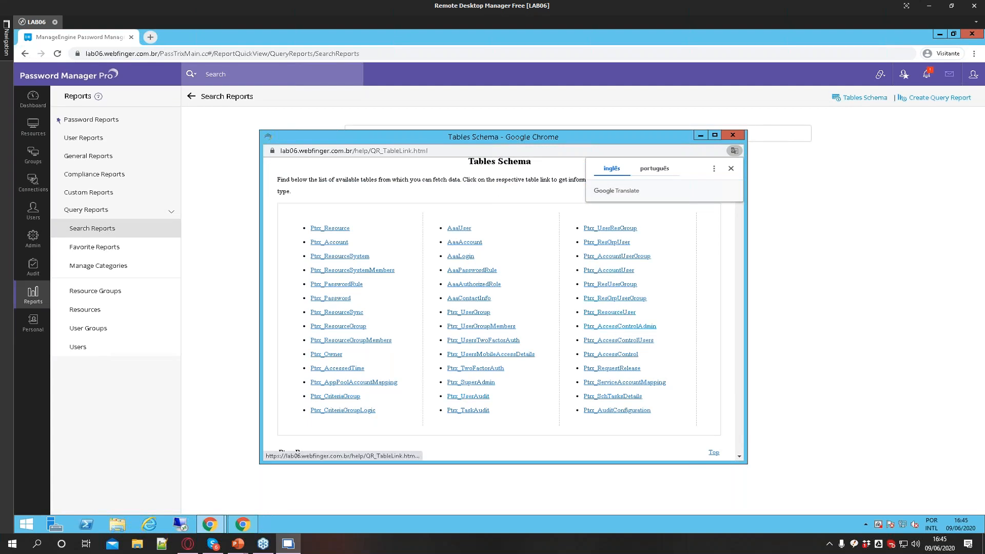
{"action": "left_click", "coordinate": [615, 327]}
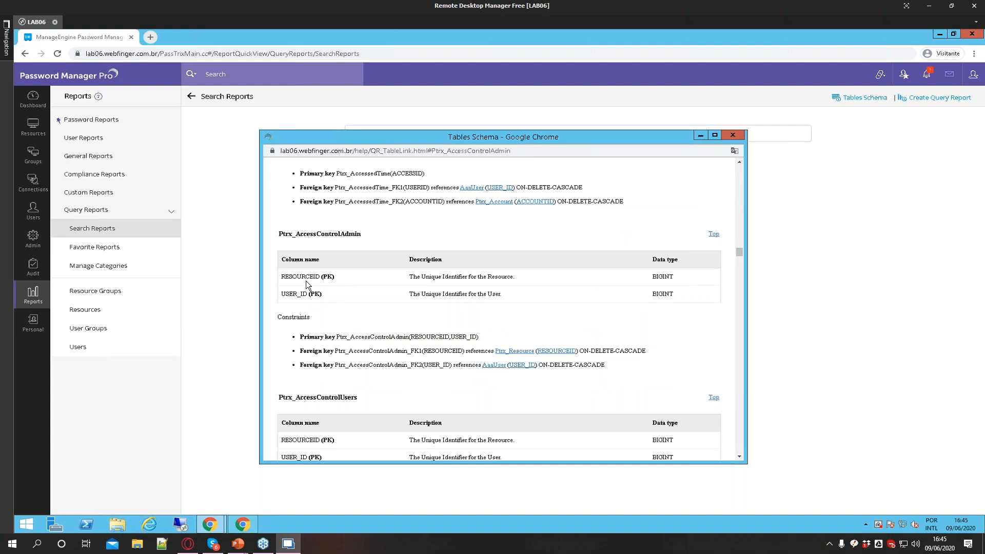
{"action": "left_click_drag", "start_coordinate": [286, 259], "coordinate": [315, 293]}
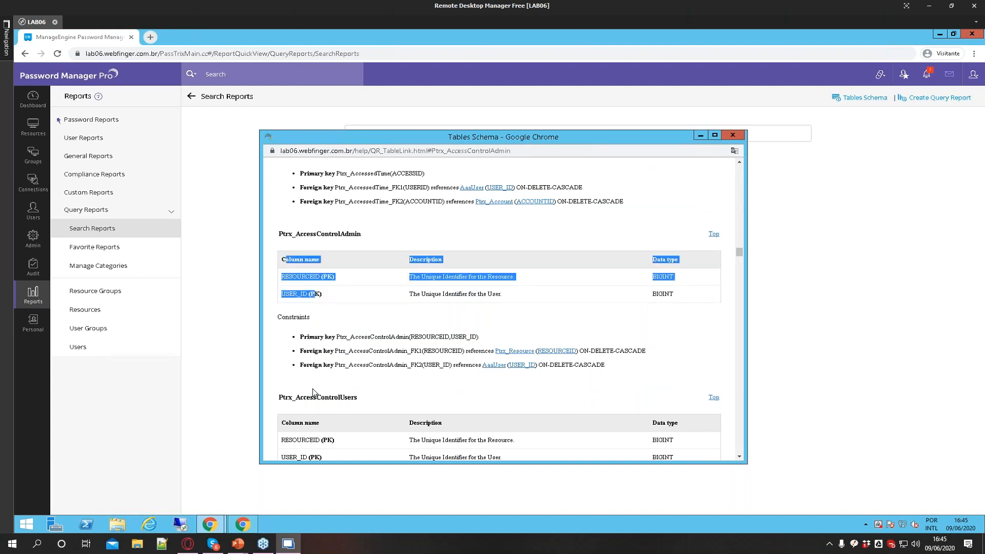
{"action": "left_click", "coordinate": [737, 135]}
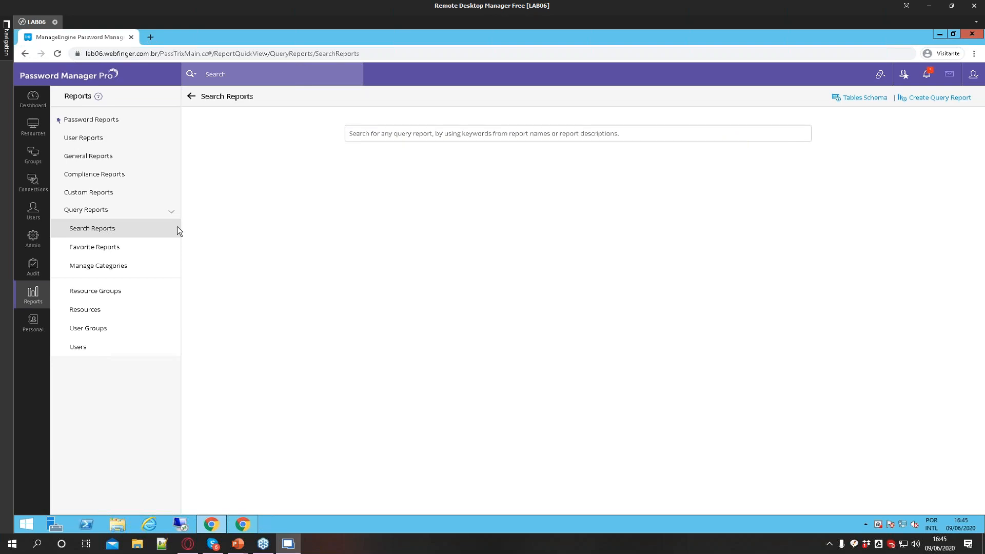
Switch to the other browser window and log in with a user's username and password, declining to add the account
{"action": "left_click", "coordinate": [32, 333]}
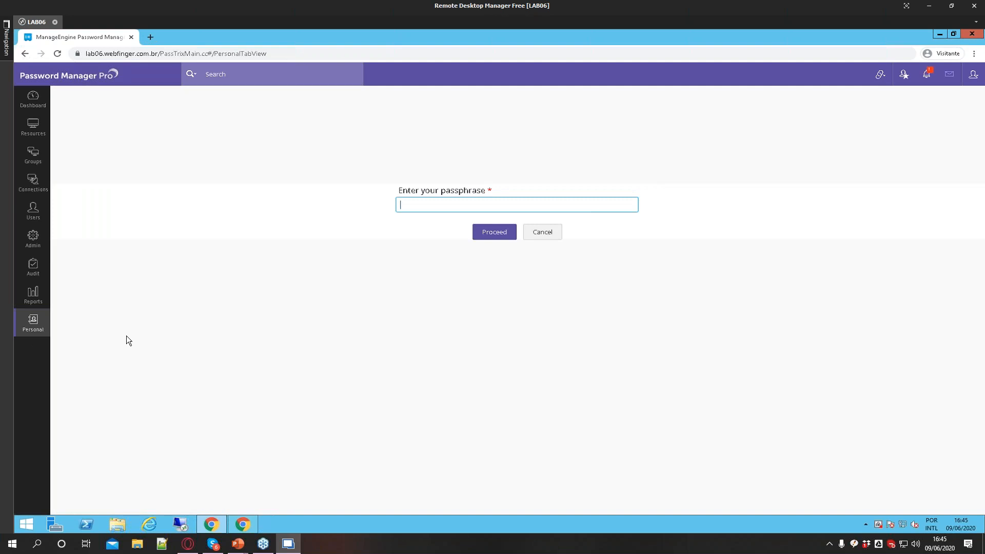
{"action": "left_click", "coordinate": [246, 522]}
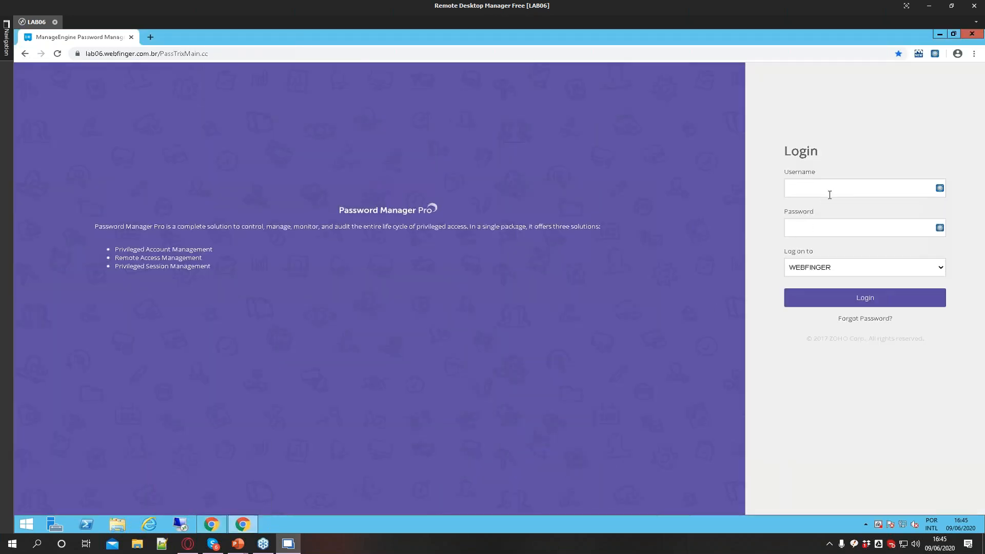
{"action": "key", "text": "Tab"}
{"action": "type", "text": "••••"}
{"action": "left_click", "coordinate": [826, 300]}
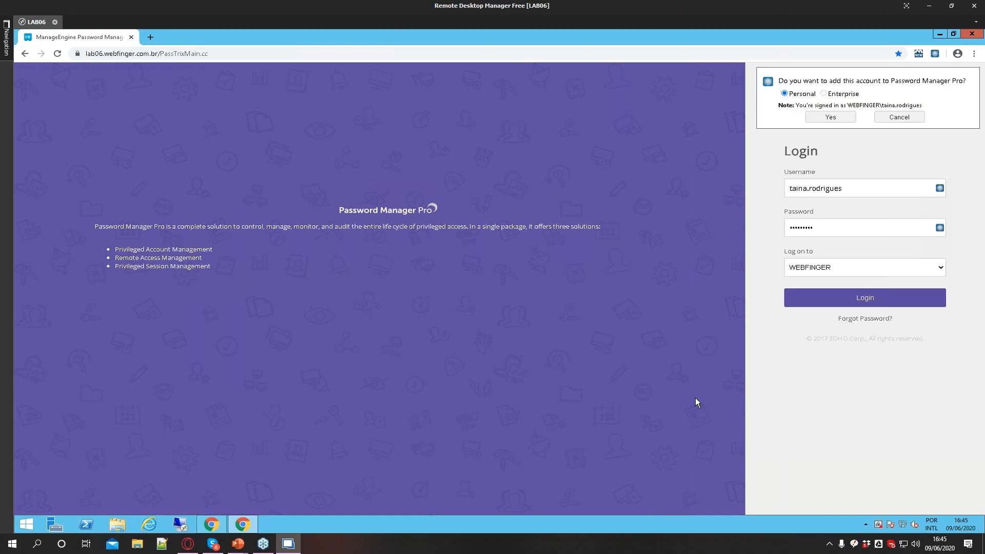
{"action": "left_click", "coordinate": [912, 117]}
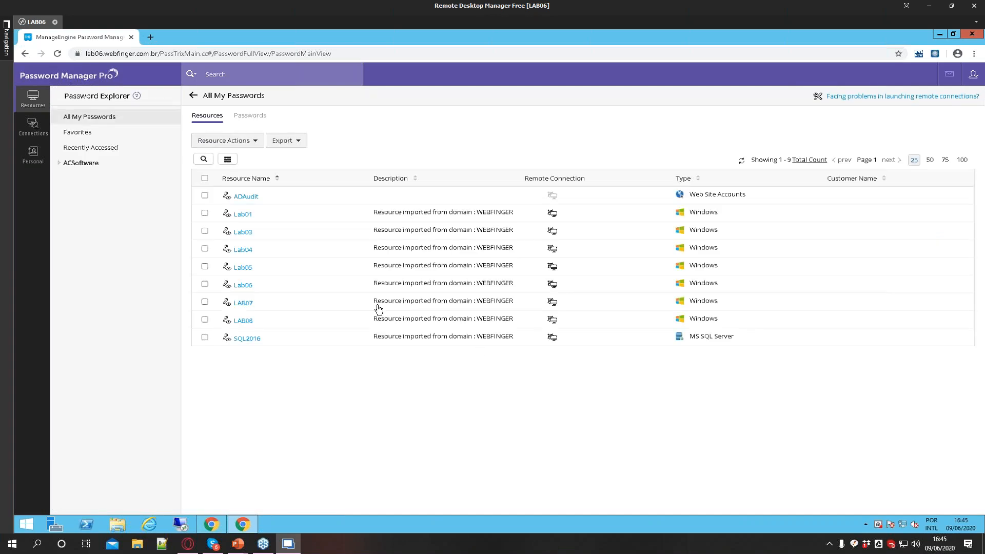
Open the Personal tab and unlock it by entering the passphrase
{"action": "left_click", "coordinate": [36, 162]}
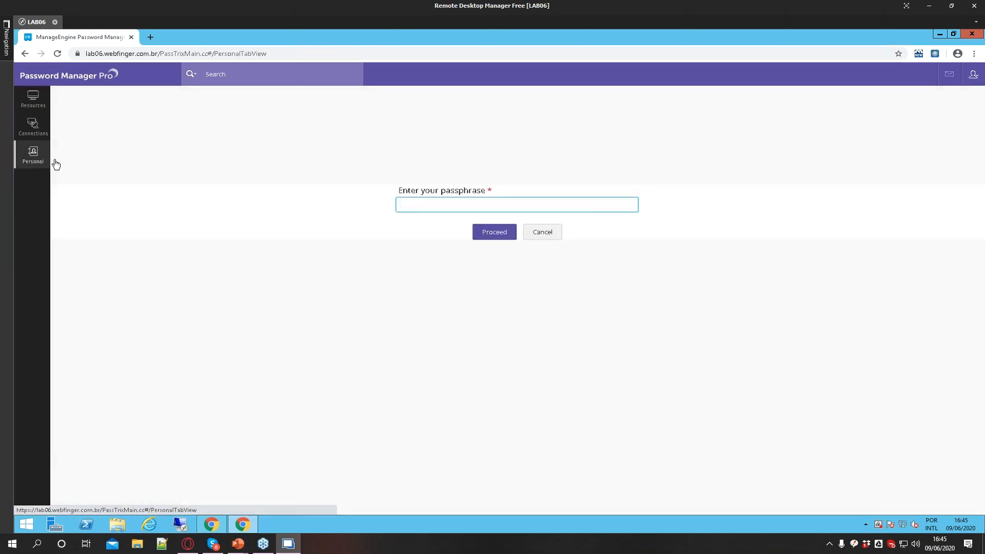
{"action": "left_click", "coordinate": [35, 164]}
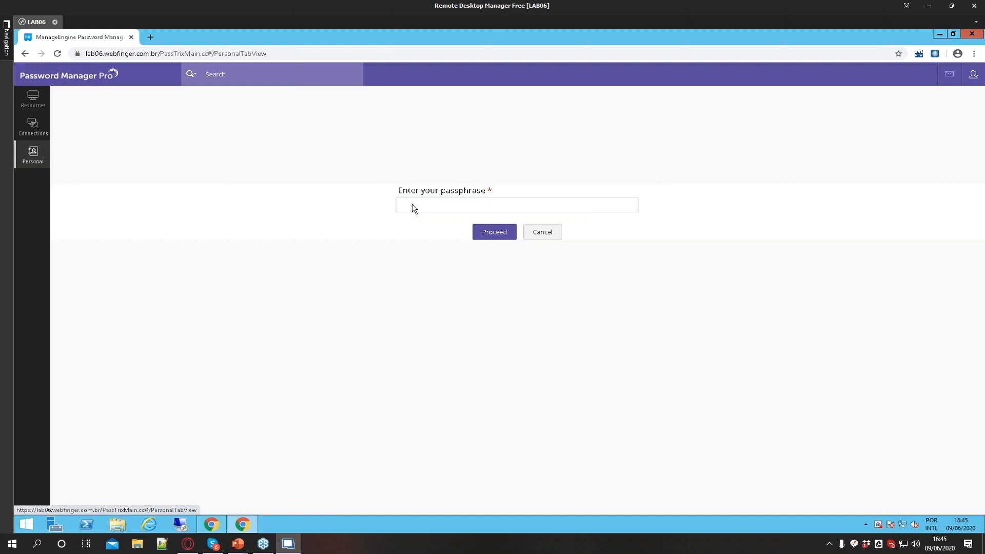
{"action": "left_click", "coordinate": [429, 205]}
{"action": "triple_click", "coordinate": [433, 194]}
{"action": "left_click", "coordinate": [432, 201]}
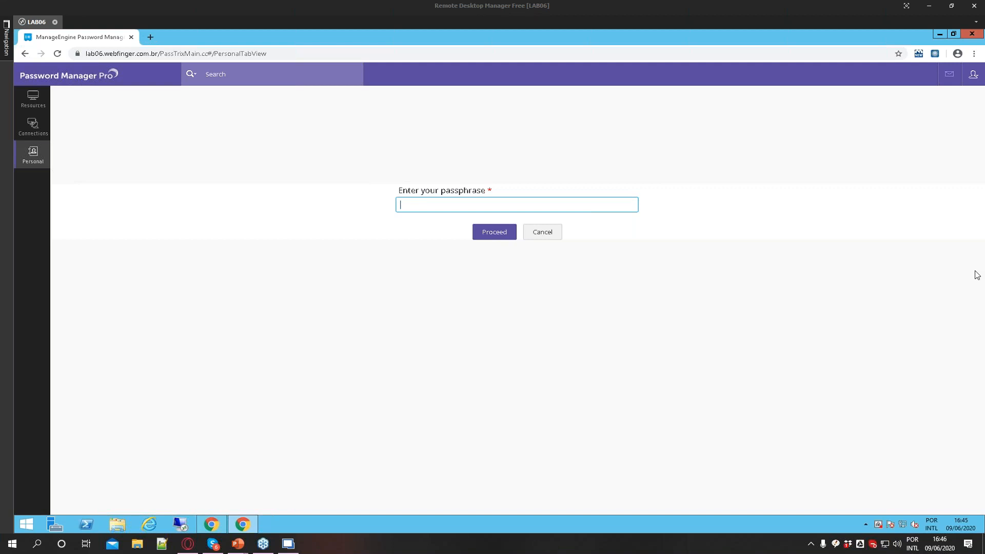
{"action": "left_click", "coordinate": [482, 203]}
{"action": "type", "text": "***"}
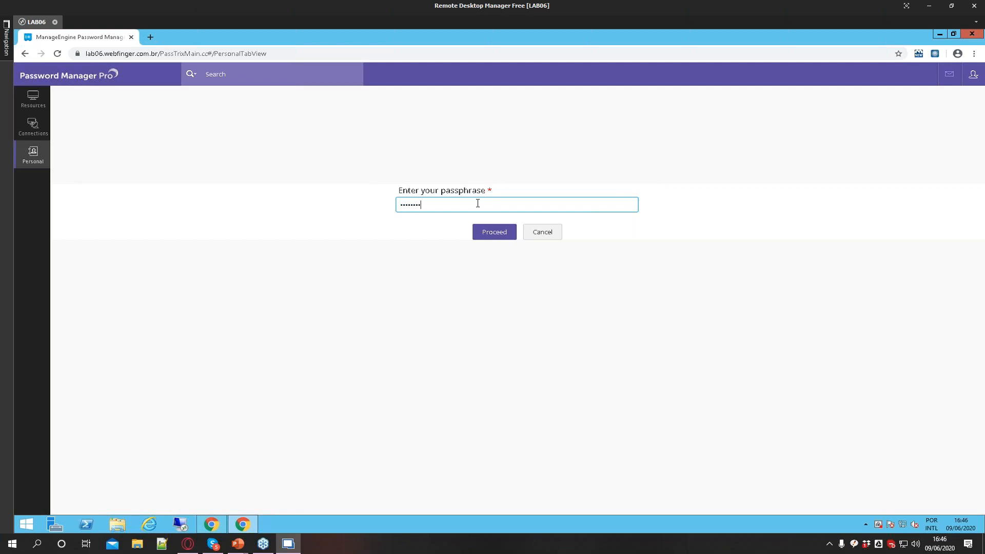
{"action": "left_click", "coordinate": [490, 233]}
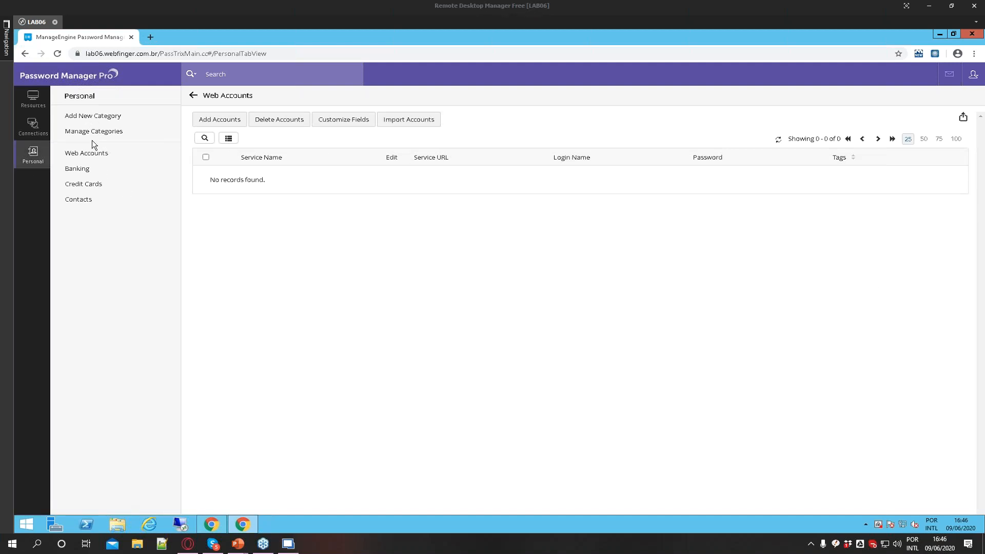
Browse the personal Web Accounts, Banking, Credit Cards and Contacts categories
{"action": "left_click", "coordinate": [89, 156]}
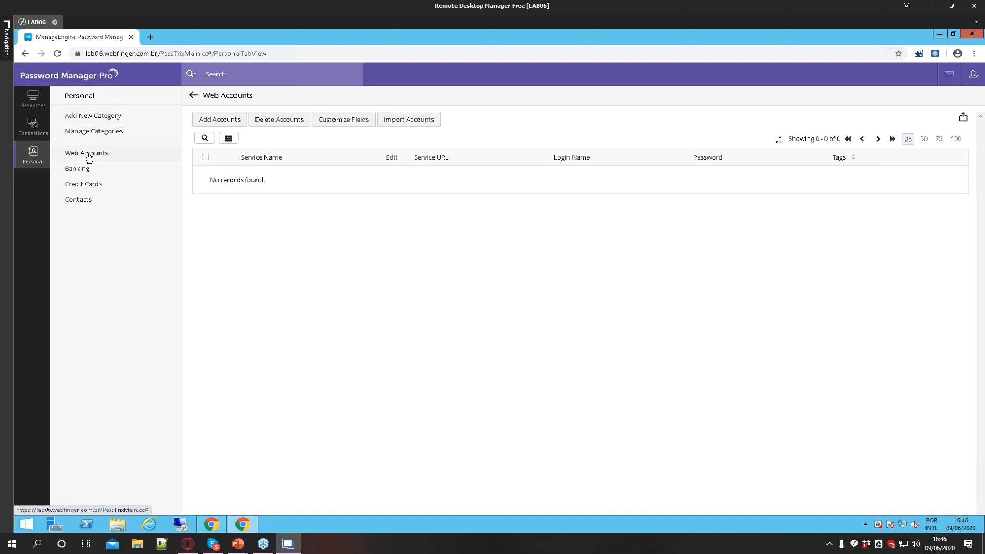
{"action": "left_click", "coordinate": [87, 173]}
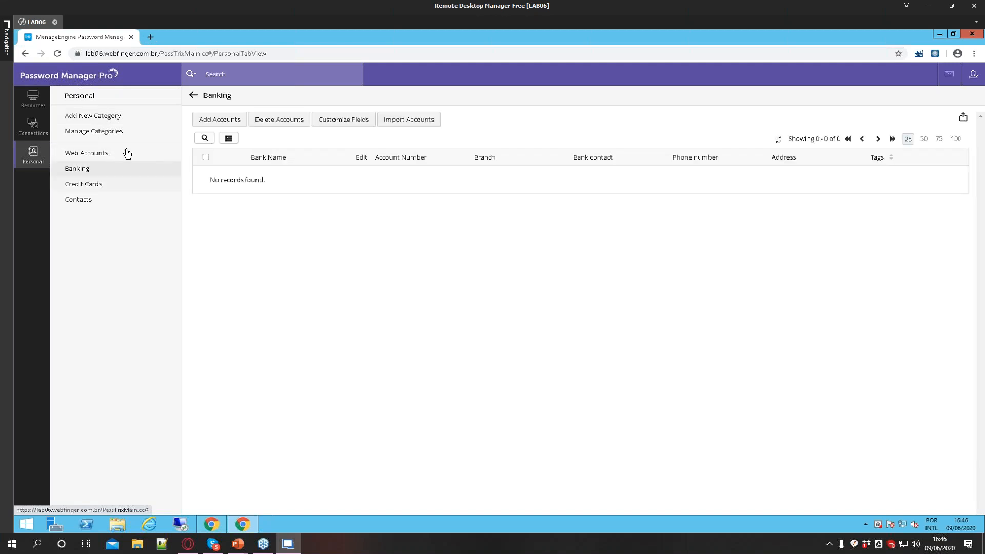
{"action": "left_click", "coordinate": [93, 184]}
{"action": "left_click", "coordinate": [76, 201]}
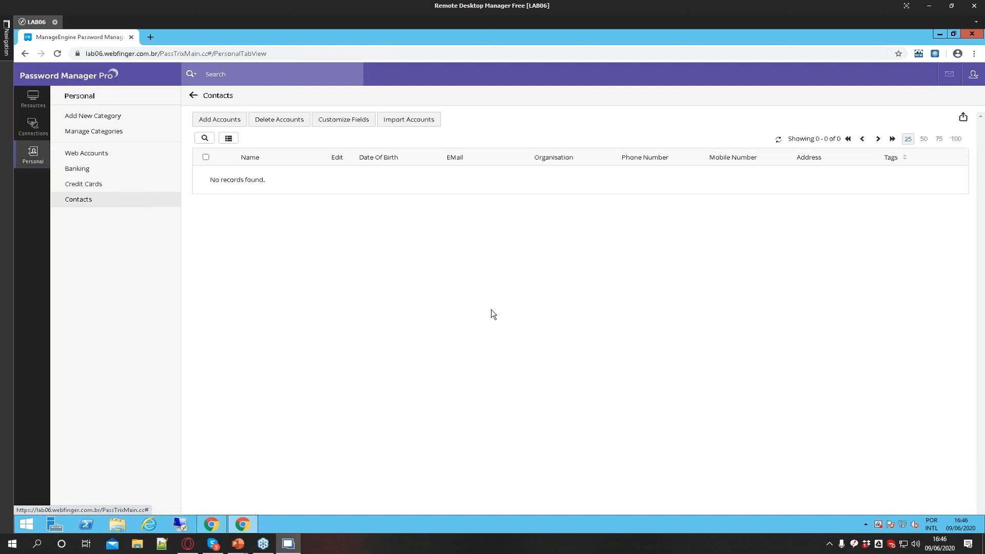
Return to the administrator's browser window and open All My Passwords under Resources
{"action": "left_click", "coordinate": [33, 126]}
{"action": "left_click", "coordinate": [33, 98]}
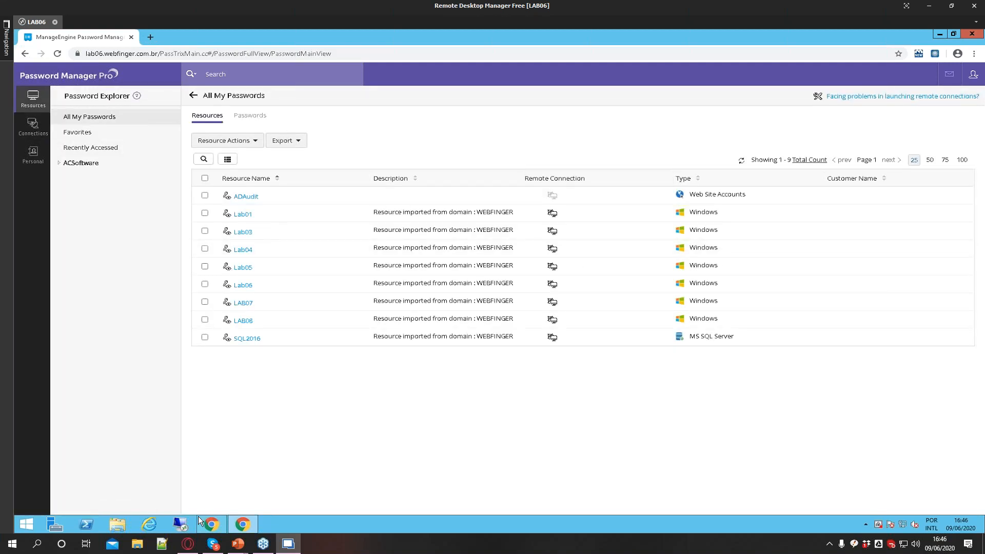
{"action": "left_click", "coordinate": [211, 524]}
{"action": "left_click", "coordinate": [25, 134]}
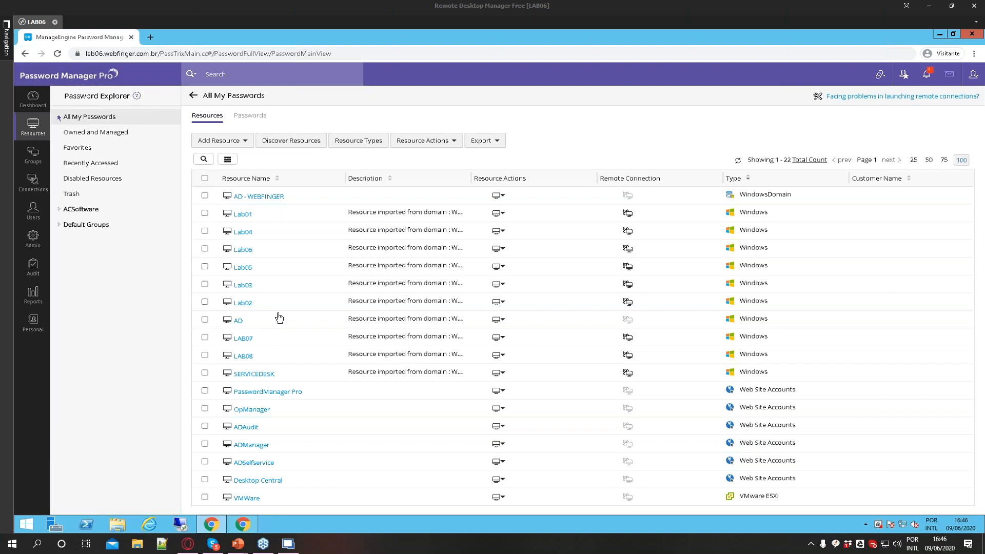
Open a SQL session for the sa account of the SQL2016 resource
{"action": "scroll", "coordinate": [340, 369], "scroll_direction": "down", "scroll_amount": 2}
{"action": "scroll", "coordinate": [342, 370], "scroll_direction": "up", "scroll_amount": 2}
{"action": "scroll", "coordinate": [343, 371], "scroll_direction": "down", "scroll_amount": 2}
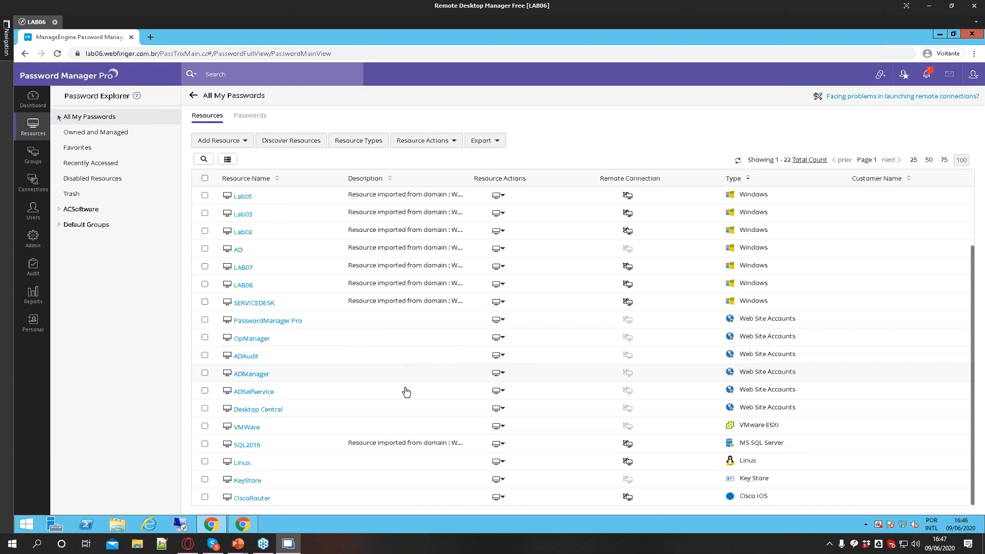
{"action": "left_click", "coordinate": [248, 444]}
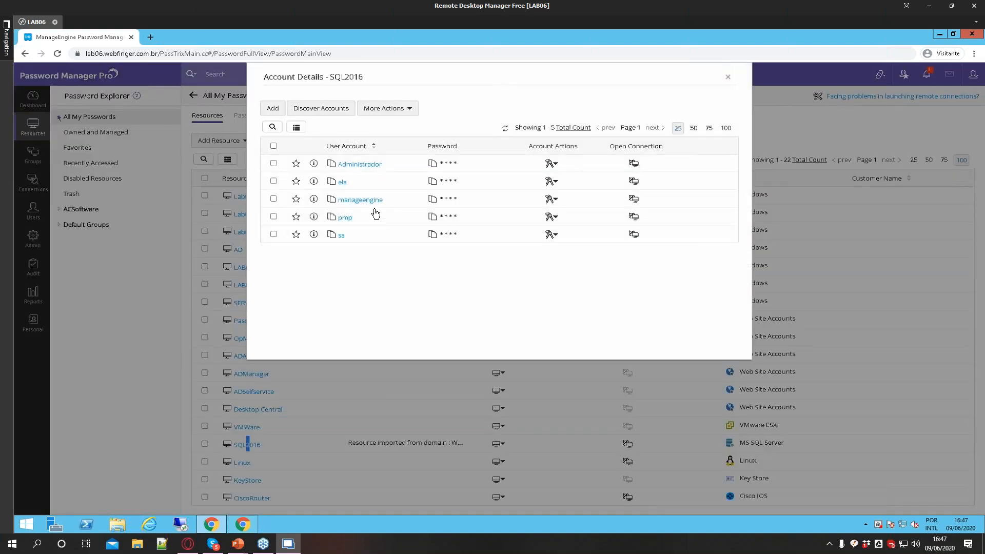
{"action": "left_click", "coordinate": [650, 245]}
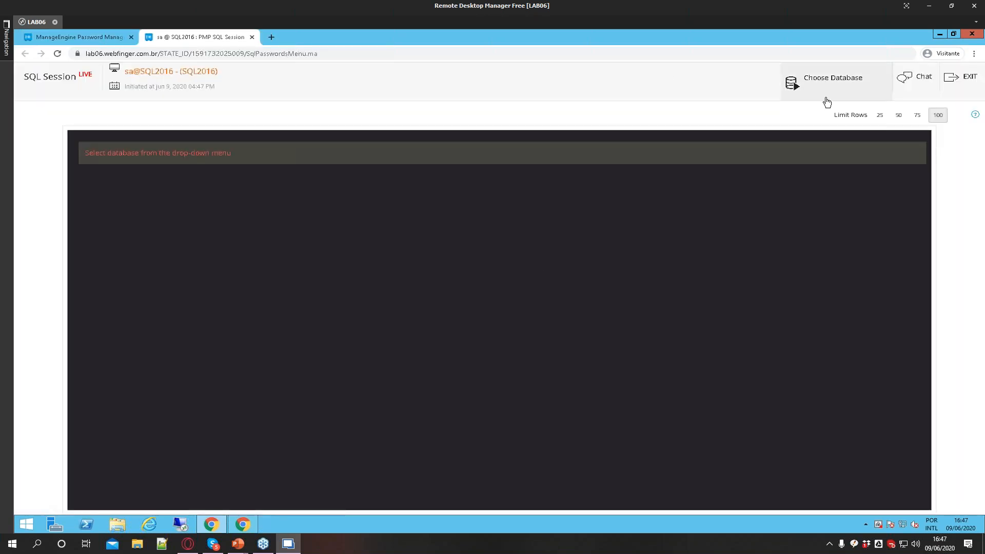
Choose the servicedesk database and run the query select * from aaauser; in the SQL session
{"action": "left_click", "coordinate": [836, 84]}
{"action": "left_click_drag", "start_coordinate": [890, 109], "coordinate": [886, 157]}
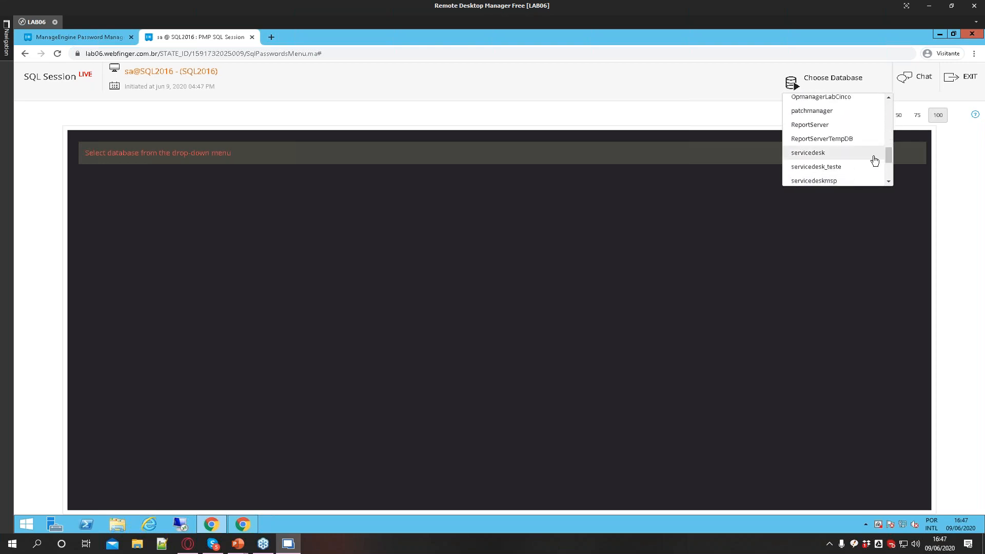
{"action": "left_click", "coordinate": [827, 157]}
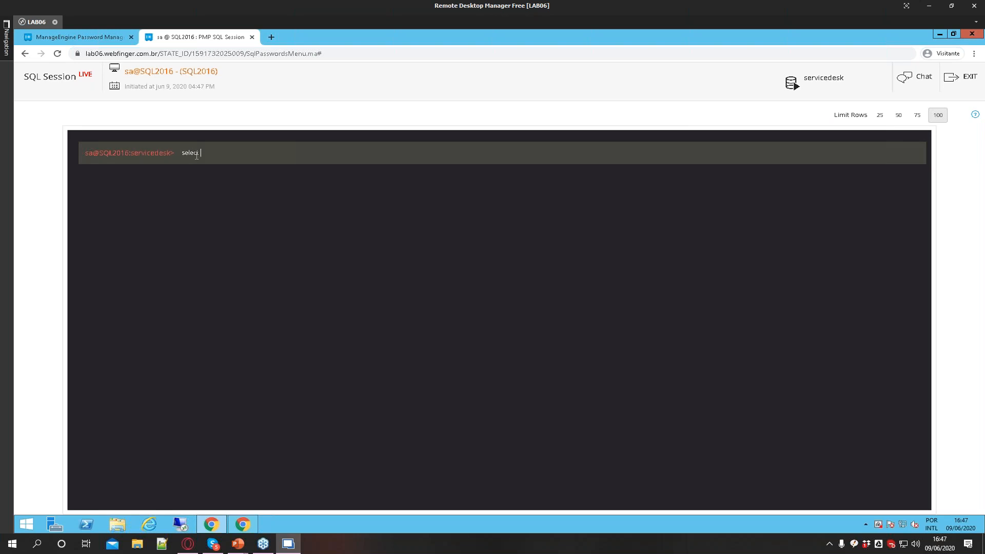
{"action": "type", "text": "select * from aaauser;"}
{"action": "key", "text": "Return"}
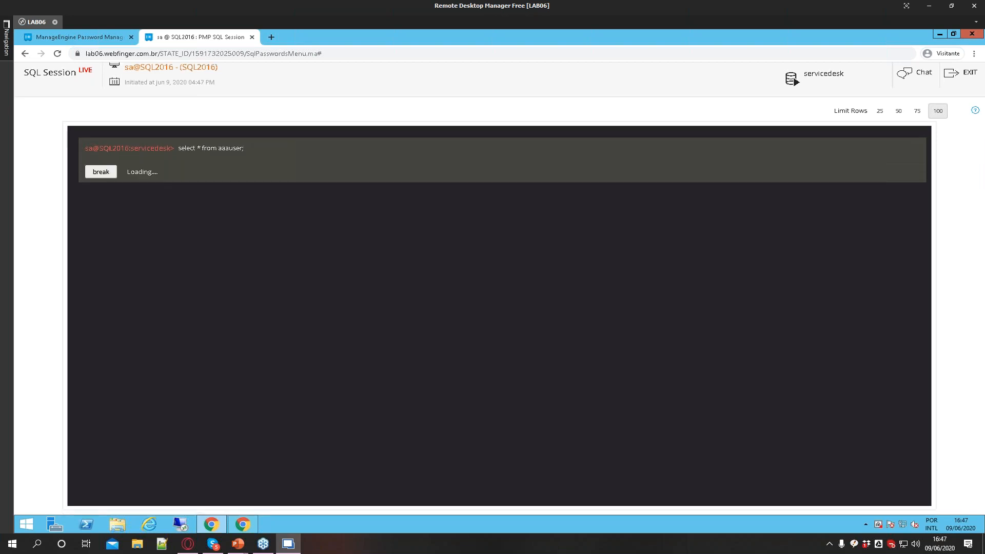
Open a truncated description cell from the query results in the copy dialog and close it
{"action": "scroll", "coordinate": [431, 246], "scroll_direction": "up", "scroll_amount": 15}
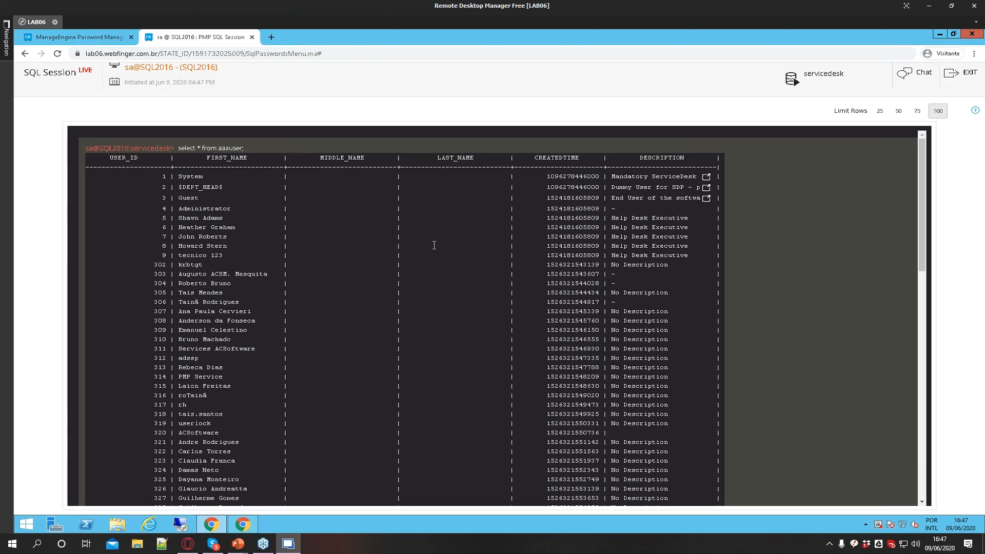
{"action": "left_click", "coordinate": [706, 198]}
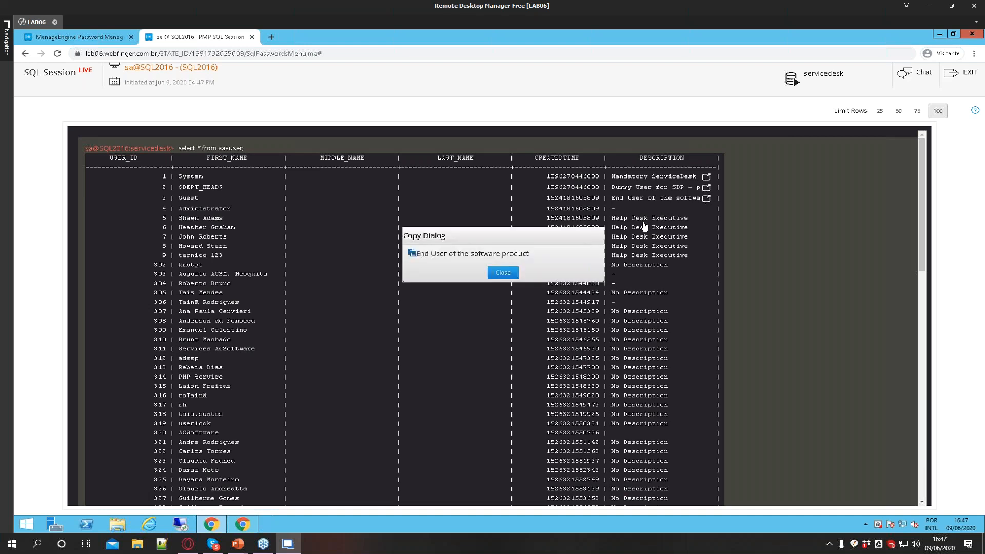
{"action": "left_click", "coordinate": [500, 274]}
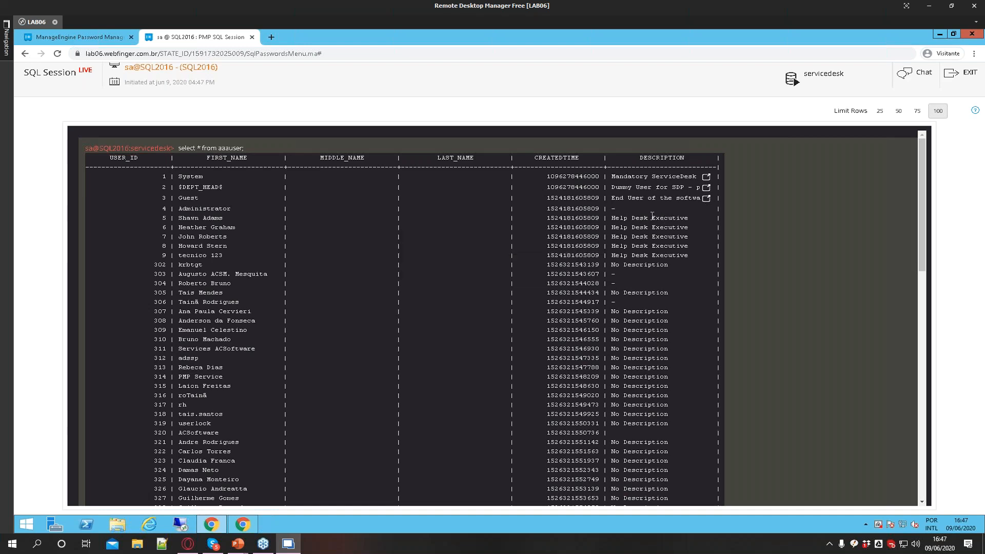
View the full descriptions of the first two users in the copy dialog and close it
{"action": "left_click", "coordinate": [707, 187]}
{"action": "left_click", "coordinate": [505, 282]}
{"action": "left_click", "coordinate": [707, 177]}
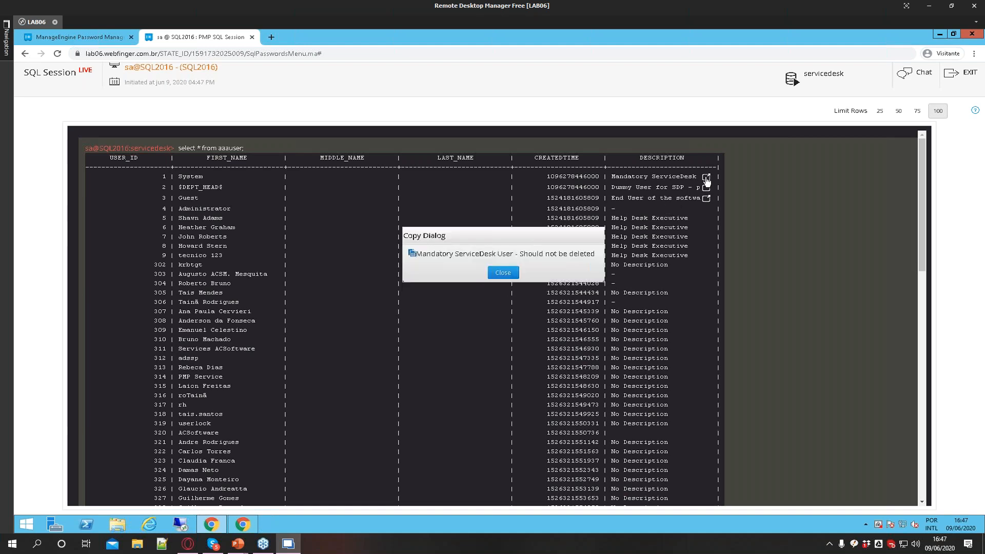
{"action": "left_click", "coordinate": [503, 272]}
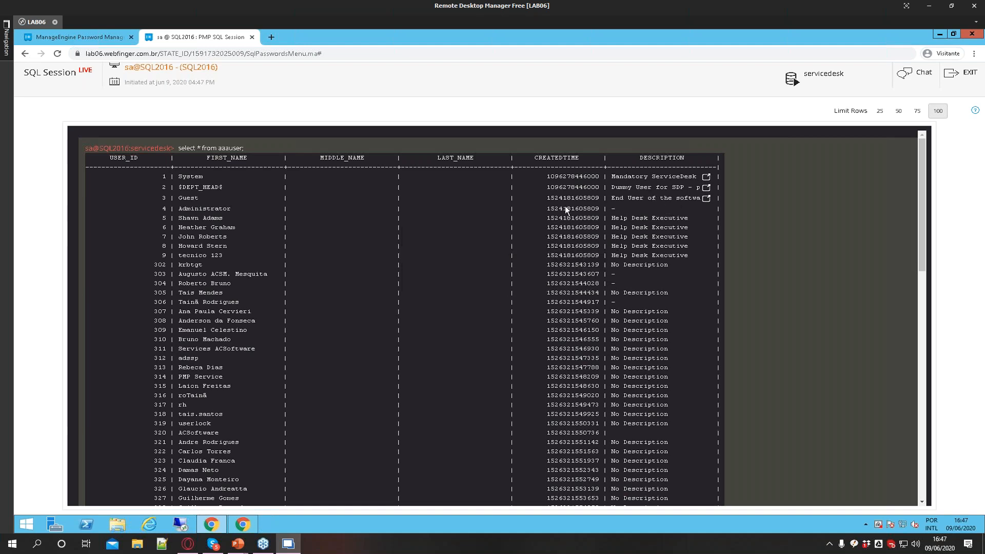
Exit the SQL session and close the SQL2016 account details
{"action": "left_click", "coordinate": [969, 74]}
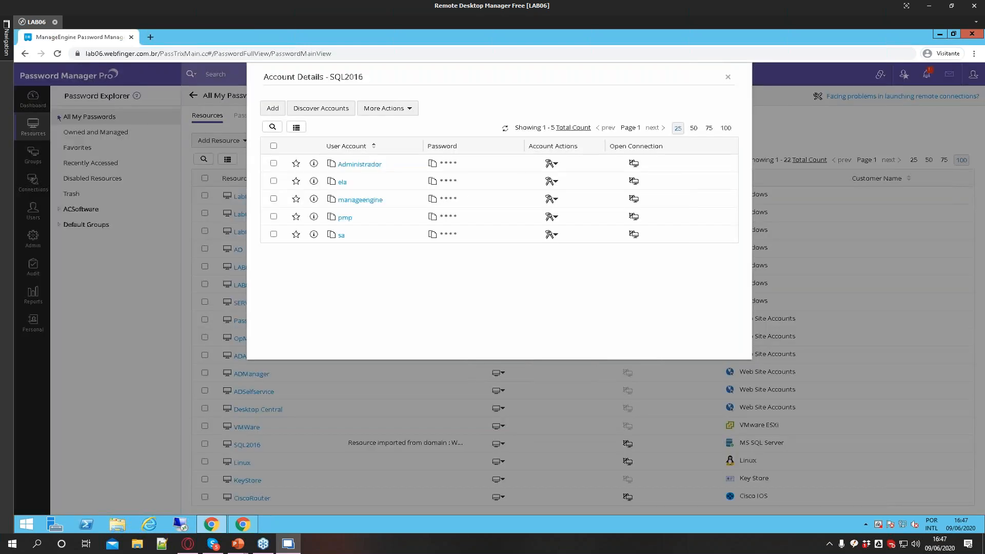
{"action": "left_click", "coordinate": [728, 76]}
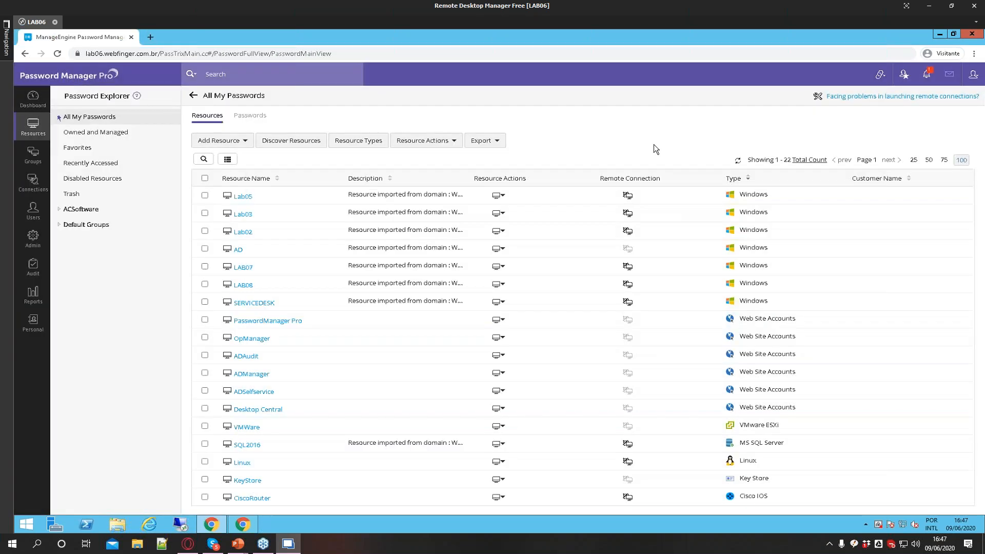
Switch to the end user's browser and auto-log into ADAudit Plus with its stored account from the Password Manager Pro extension
{"action": "left_click", "coordinate": [244, 524]}
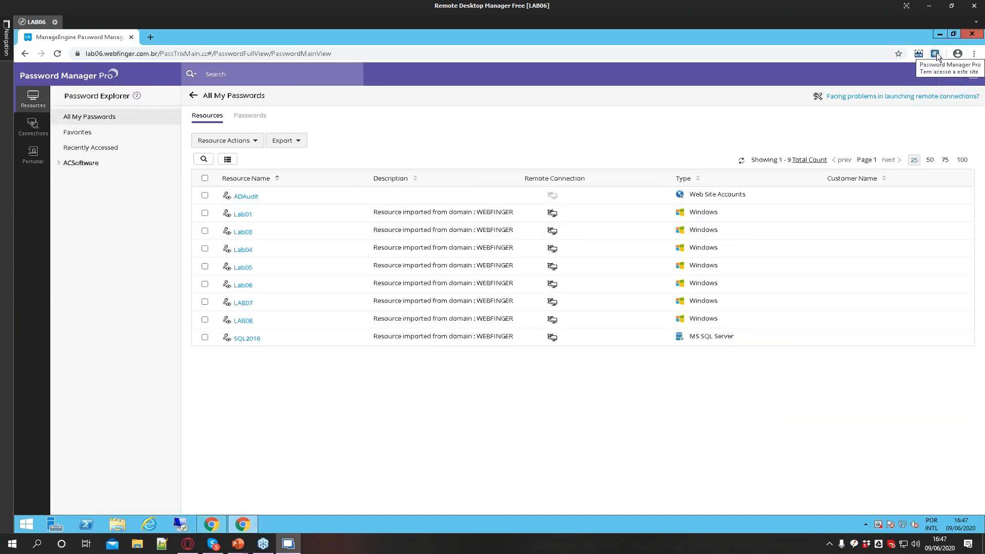
{"action": "left_click", "coordinate": [935, 53]}
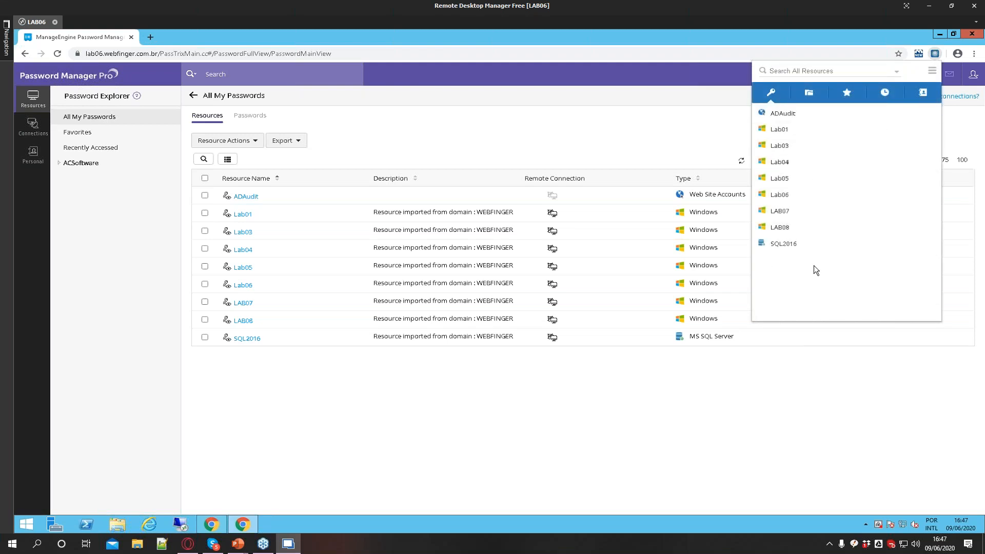
{"action": "left_click", "coordinate": [802, 114]}
{"action": "mouse_move", "coordinate": [892, 132]}
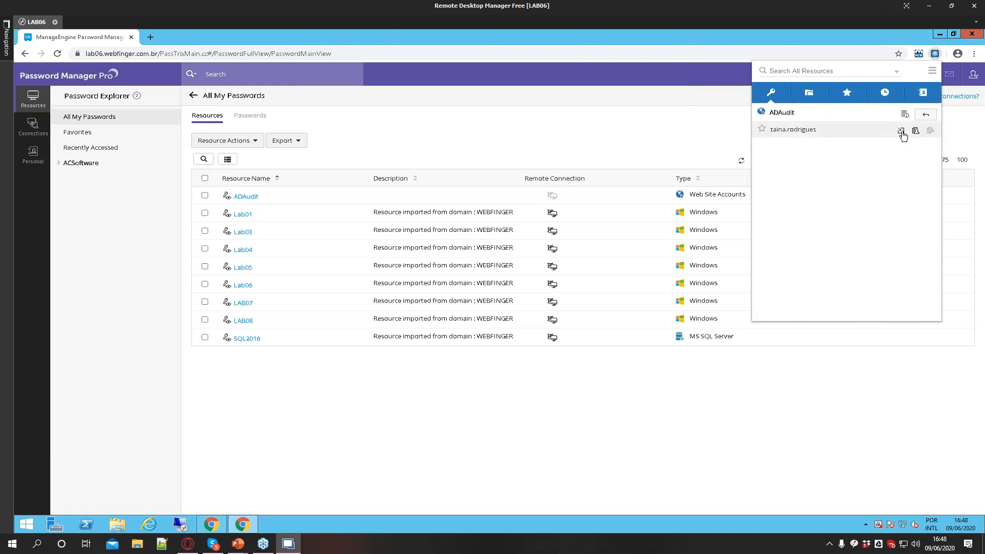
{"action": "left_click", "coordinate": [902, 131]}
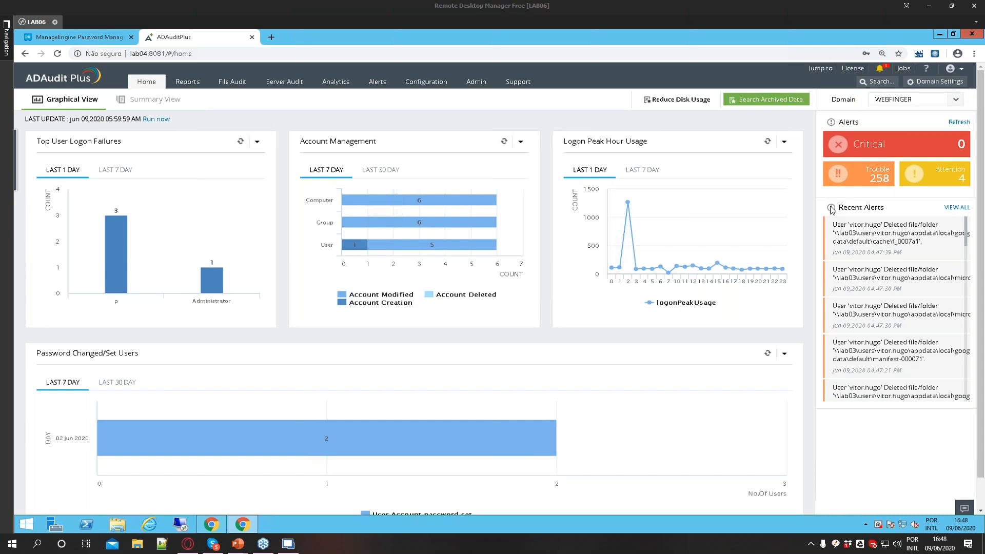
Log out of ADAudit Plus and close its tab
{"action": "left_click", "coordinate": [949, 69]}
{"action": "left_click", "coordinate": [892, 160]}
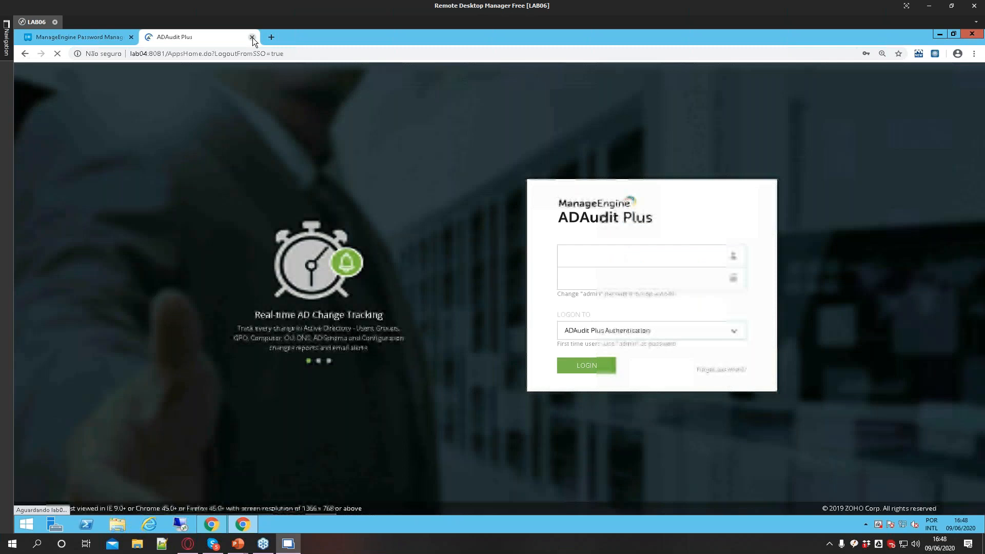
{"action": "left_click", "coordinate": [252, 37]}
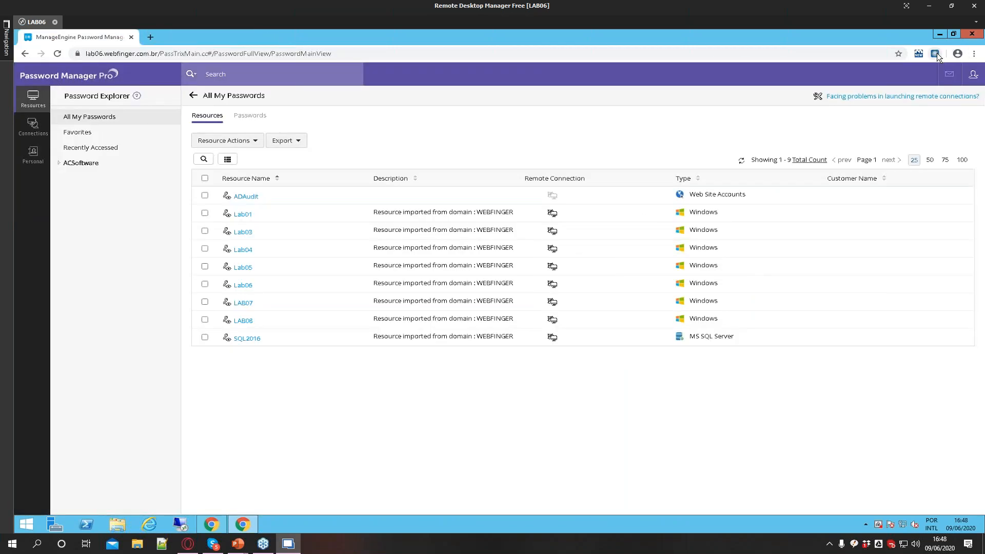
Launch ADAudit again from the extension, opening its URL with the stored account
{"action": "left_click", "coordinate": [935, 53]}
{"action": "left_click", "coordinate": [821, 114]}
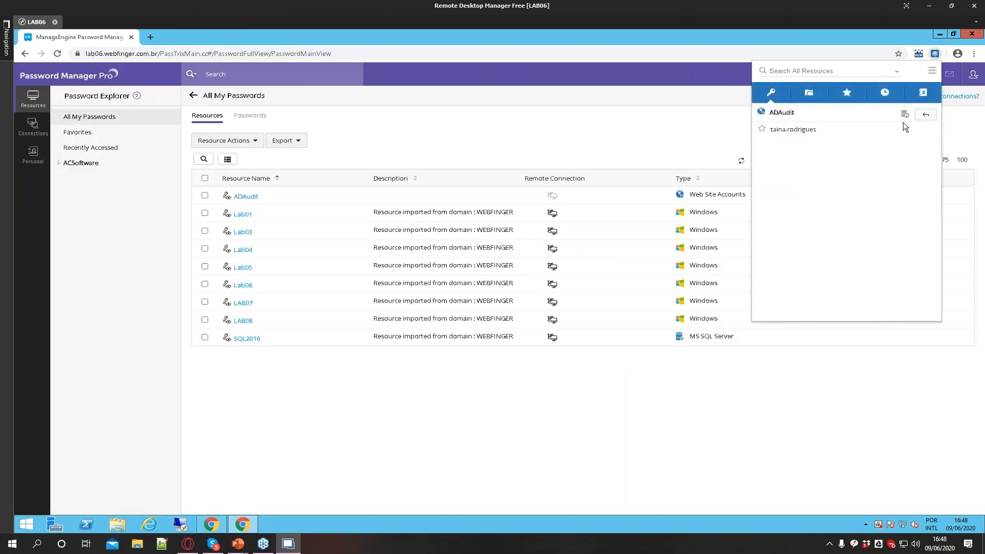
{"action": "left_click", "coordinate": [904, 129]}
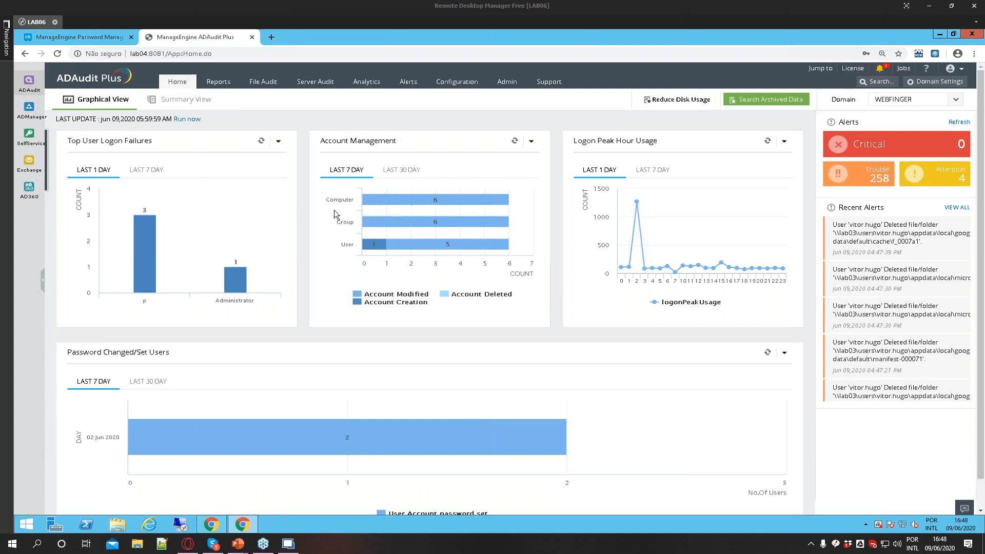
Return to the Password Manager Pro tab and open the connection options of the ADAudit account
{"action": "left_click", "coordinate": [210, 522]}
{"action": "left_click", "coordinate": [242, 524]}
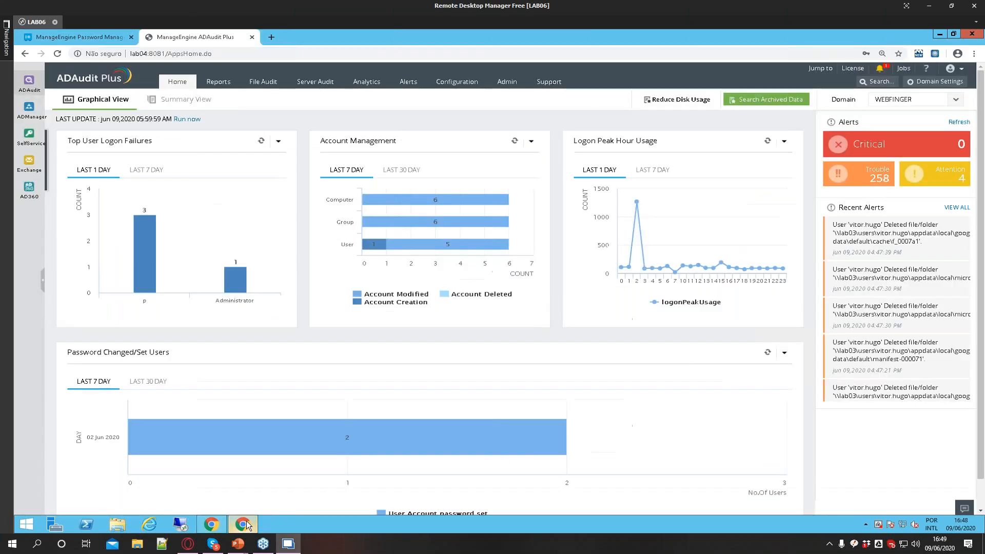
{"action": "left_click", "coordinate": [100, 34]}
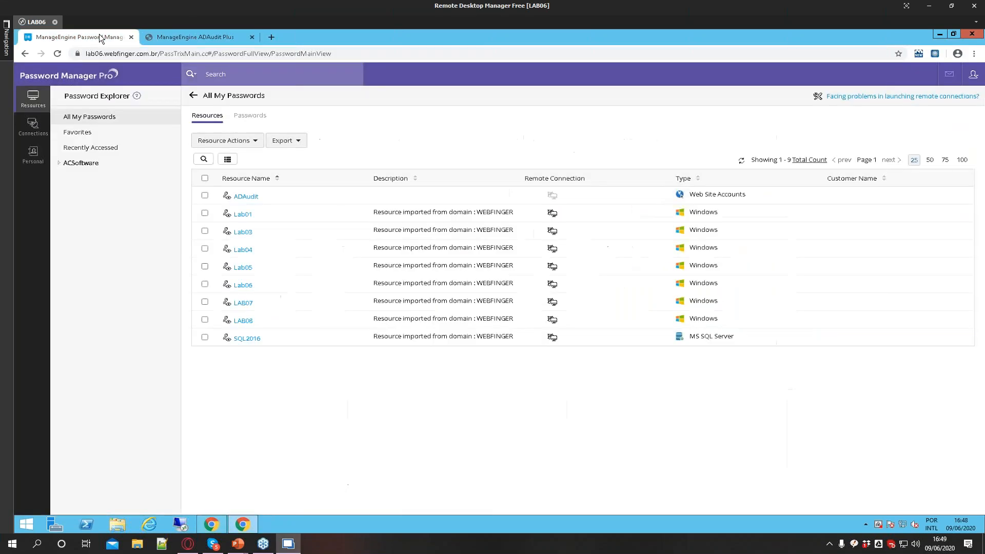
{"action": "left_click", "coordinate": [253, 198]}
{"action": "double_click", "coordinate": [447, 150]}
{"action": "left_click", "coordinate": [471, 174]}
{"action": "left_click", "coordinate": [634, 148]}
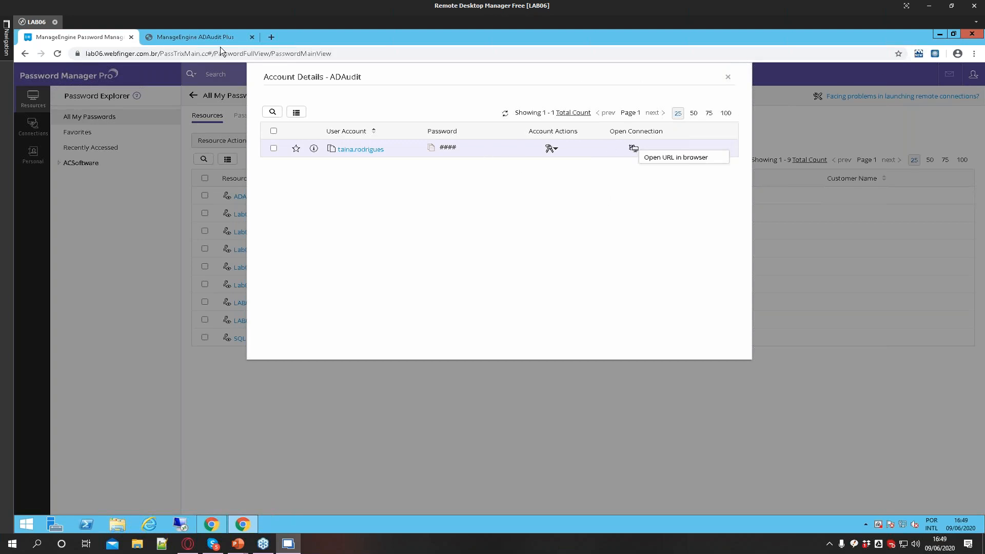
Switch to the ADAudit Plus tab and log out of it
{"action": "left_click", "coordinate": [212, 36]}
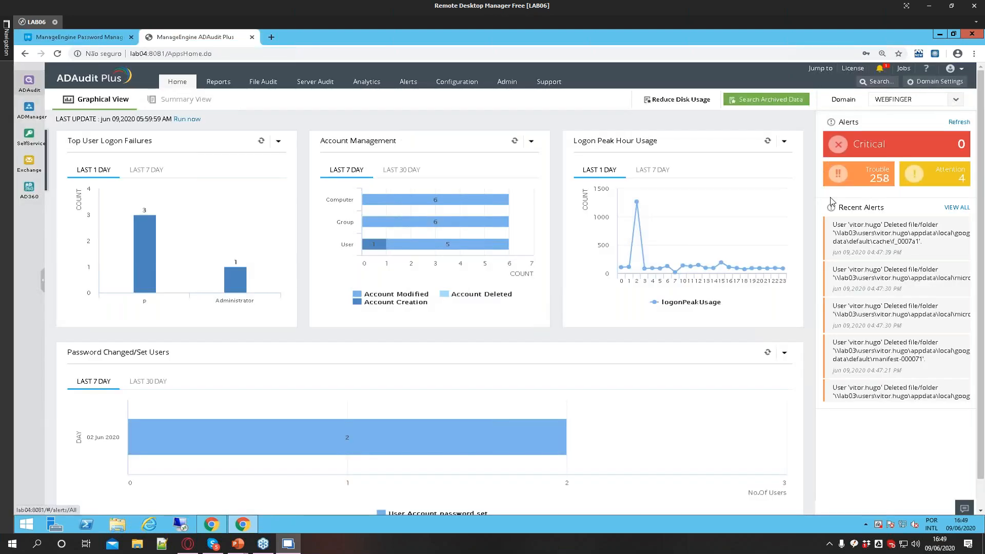
{"action": "left_click", "coordinate": [962, 71]}
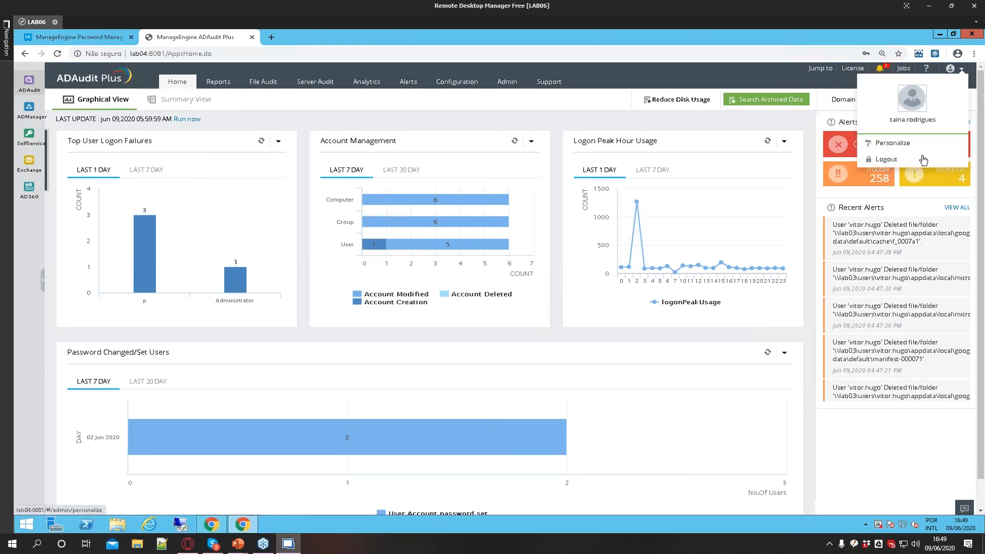
{"action": "left_click", "coordinate": [897, 159]}
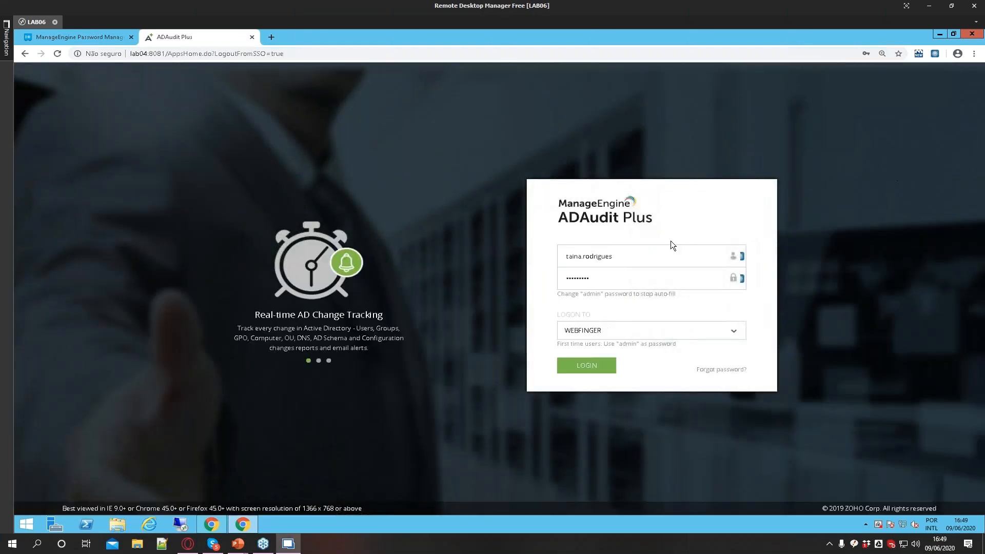
Fill the ADAudit Plus login username and password from the extension's stored ADAudit account
{"action": "left_click", "coordinate": [743, 257]}
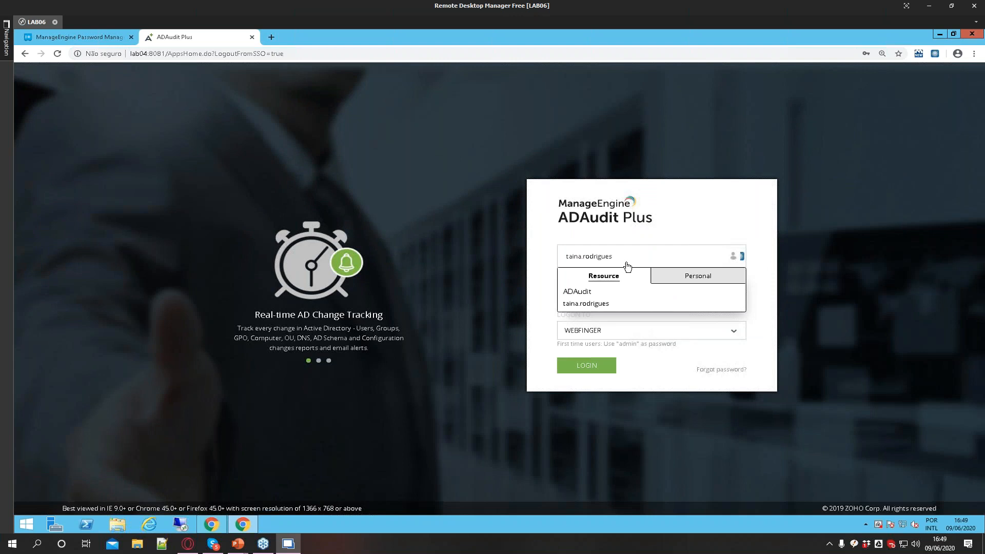
{"action": "left_click", "coordinate": [743, 255]}
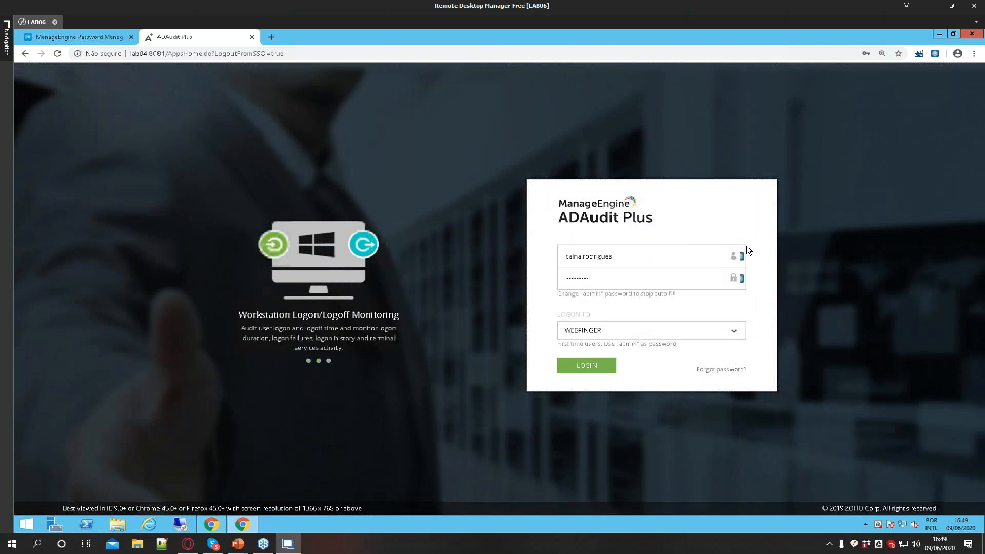
{"action": "left_click", "coordinate": [742, 260]}
{"action": "triple_click", "coordinate": [743, 262]}
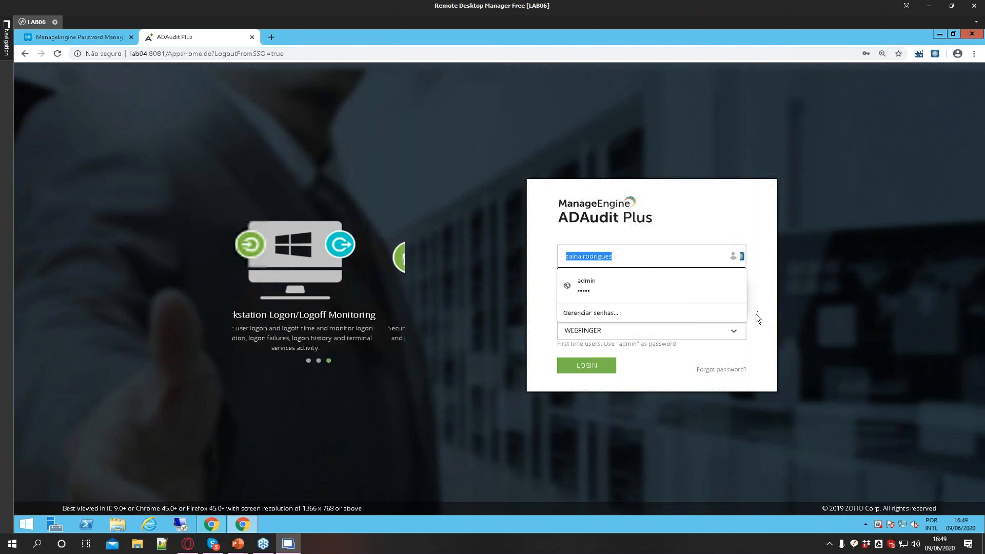
{"action": "left_click", "coordinate": [623, 278]}
{"action": "left_click", "coordinate": [743, 277]}
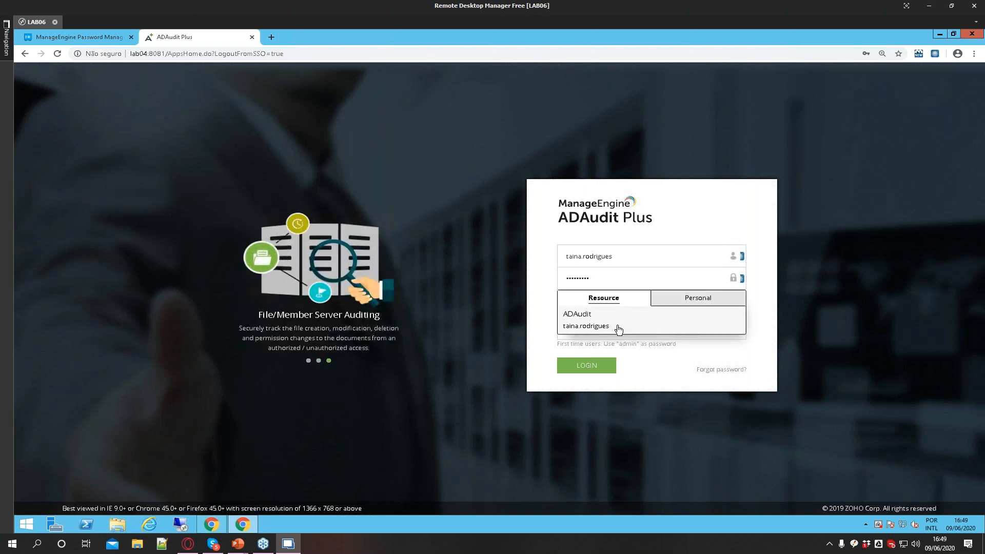
{"action": "left_click", "coordinate": [673, 303]}
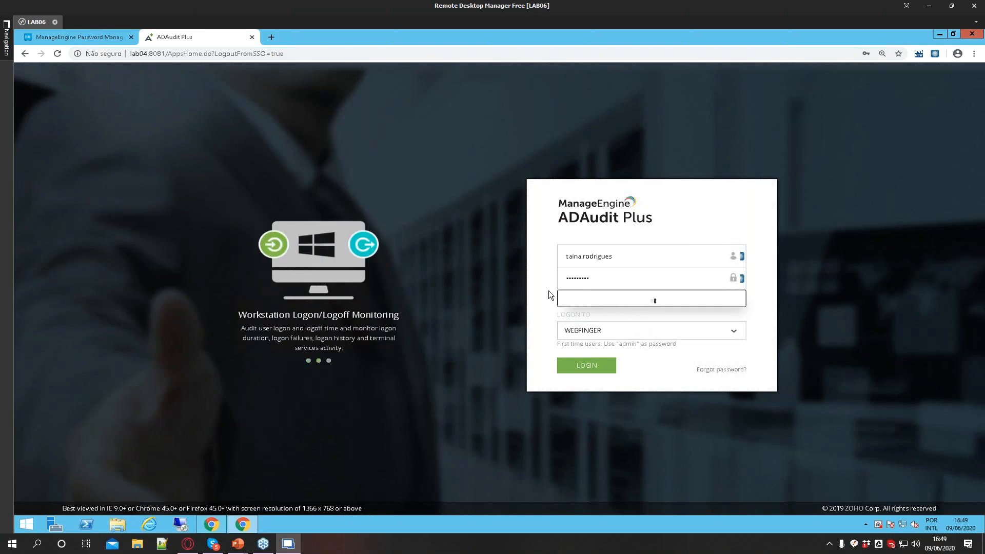
Clear the username, pick the WEBFINGER domain, and refill the login username and password from the extension's ADAudit account
{"action": "left_click", "coordinate": [743, 257]}
{"action": "left_click", "coordinate": [592, 302]}
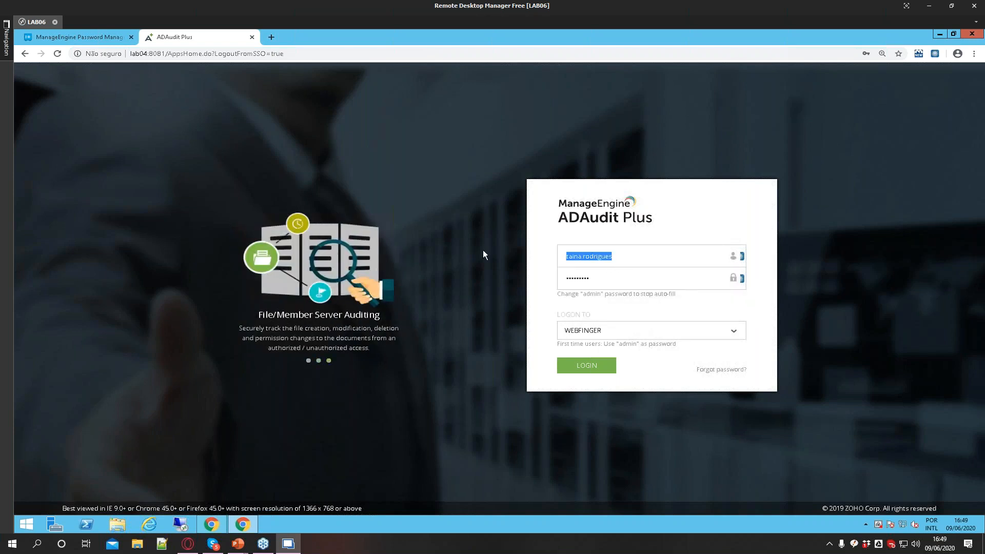
{"action": "key", "text": "BackSpace"}
{"action": "left_click", "coordinate": [475, 271]}
{"action": "left_click", "coordinate": [738, 259]}
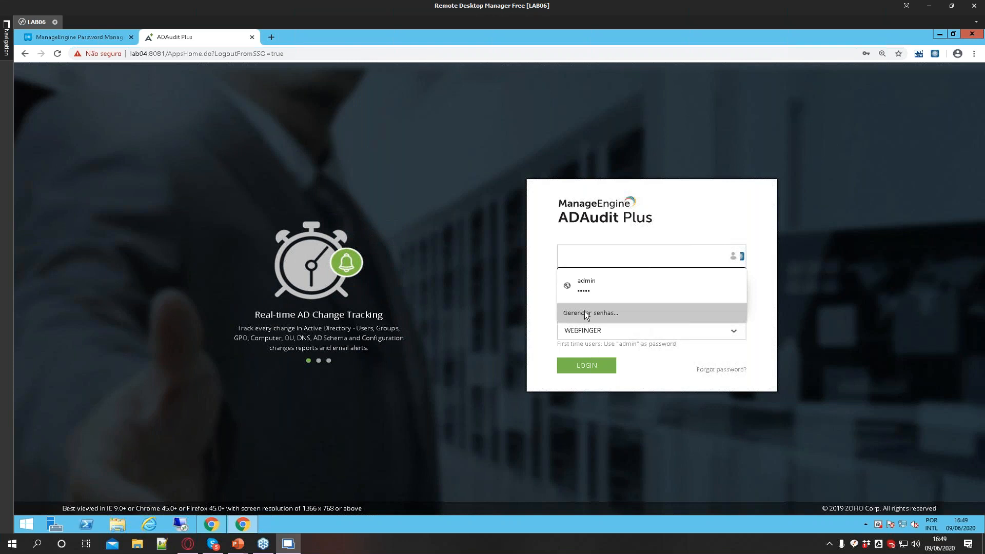
{"action": "left_click", "coordinate": [575, 332]}
{"action": "left_click", "coordinate": [731, 263]}
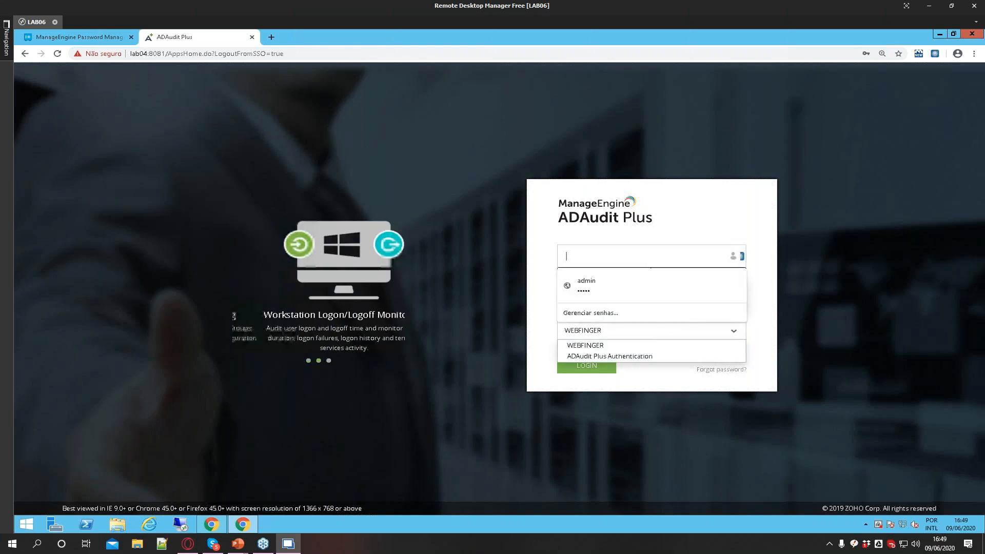
{"action": "left_click", "coordinate": [606, 343]}
{"action": "left_click", "coordinate": [742, 279]}
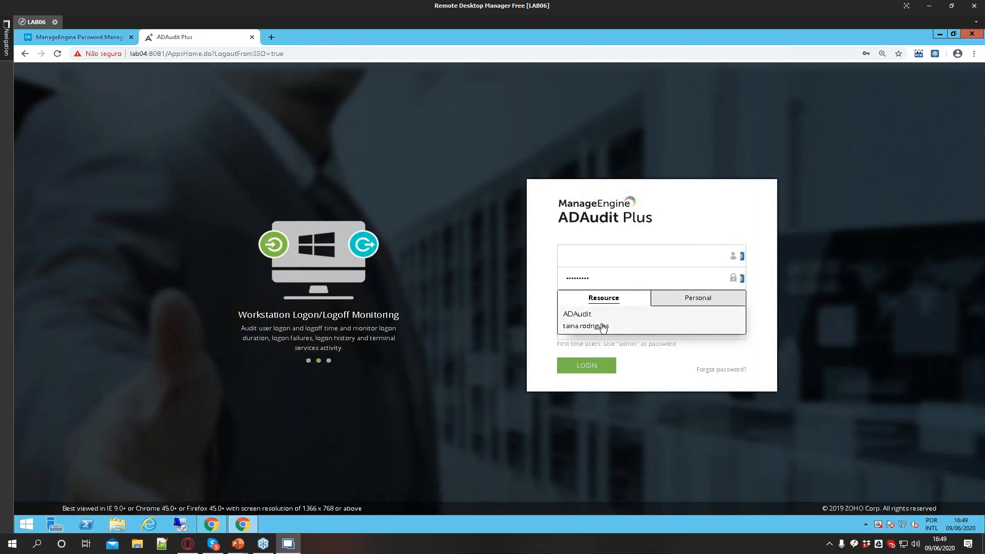
{"action": "left_click", "coordinate": [605, 327]}
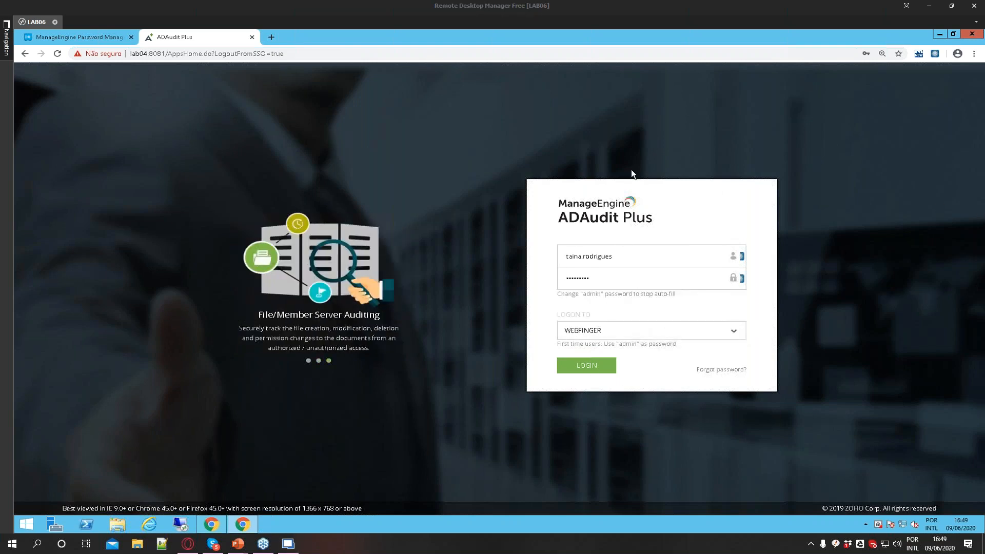
Close the ADAudit Plus tab and the ADAudit account details dialog
{"action": "key", "text": "ctrl+w"}
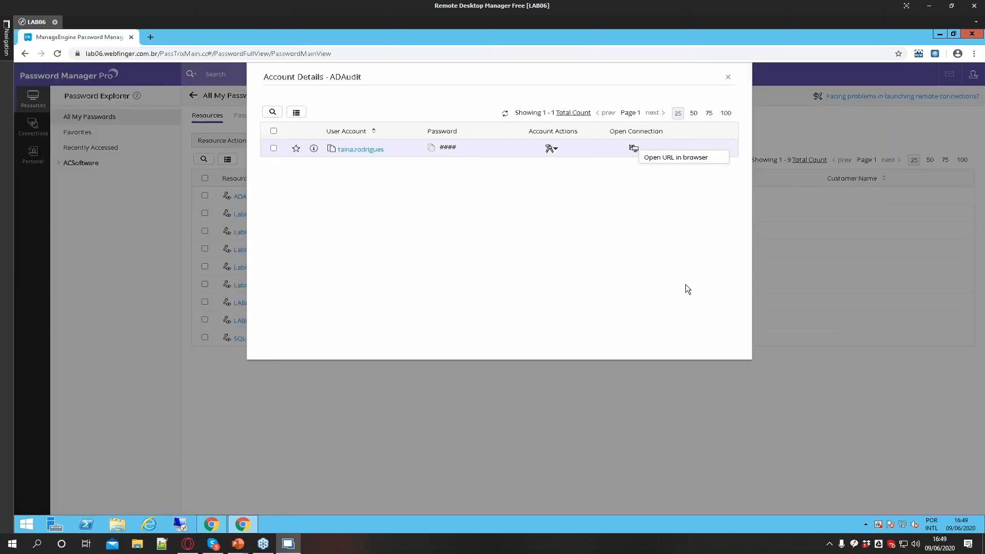
{"action": "left_click", "coordinate": [728, 81]}
Return to the administrator's window and start adding a listener under Admin's Password Reset Listener
{"action": "left_click", "coordinate": [212, 524]}
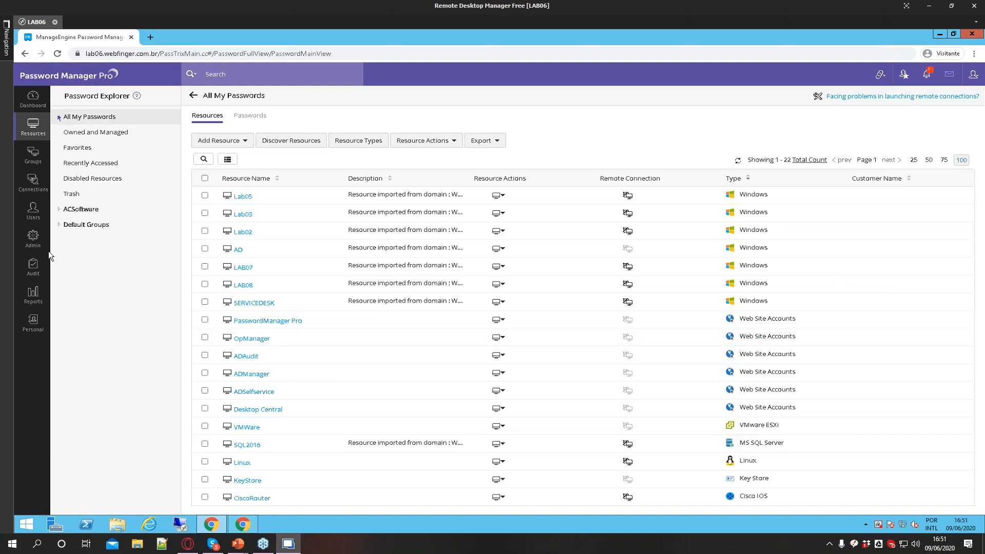
{"action": "left_click", "coordinate": [33, 239]}
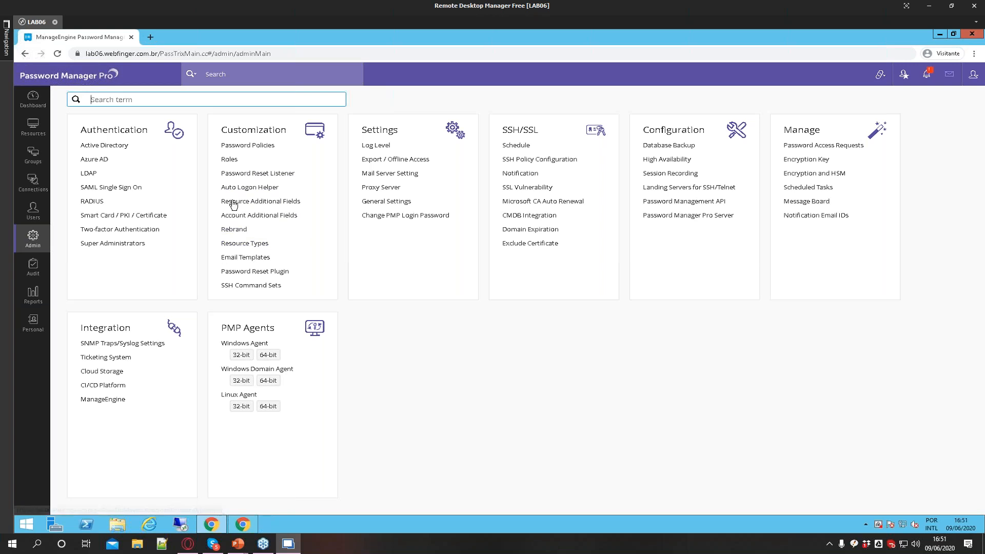
{"action": "left_click", "coordinate": [237, 175]}
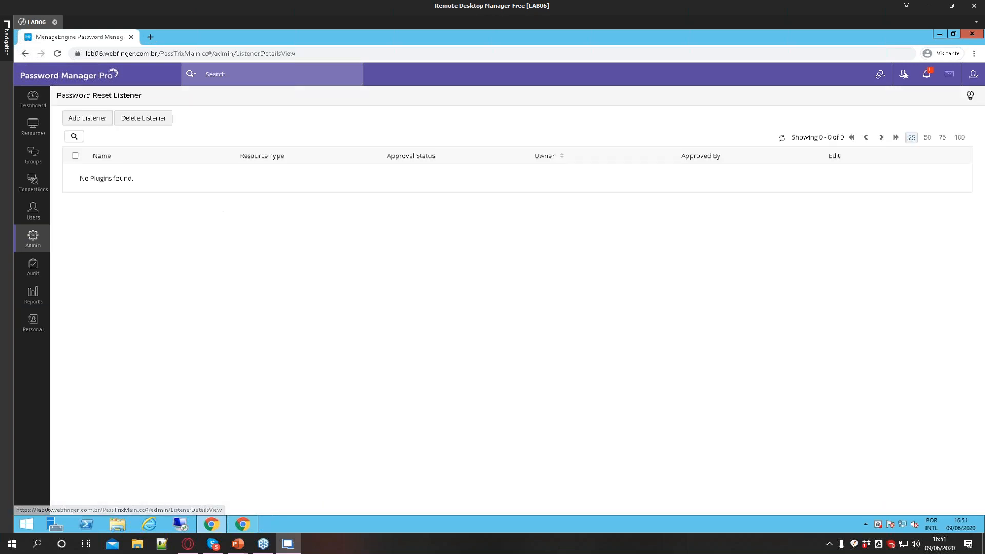
{"action": "left_click", "coordinate": [87, 118]}
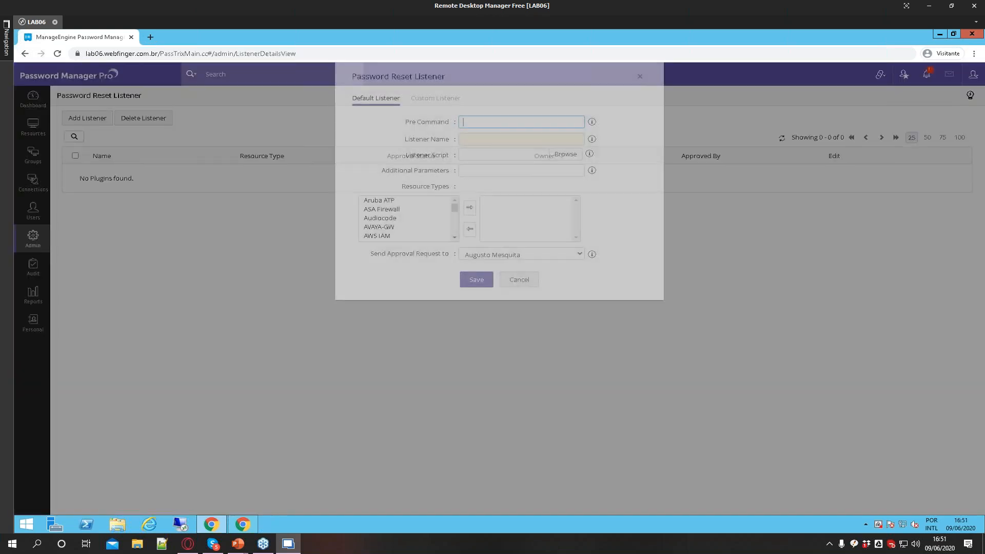
Add MS SQL Server to the password reset listener's selected resource types
{"action": "left_click_drag", "start_coordinate": [405, 123], "coordinate": [436, 140]}
{"action": "left_click_drag", "start_coordinate": [382, 171], "coordinate": [414, 171]}
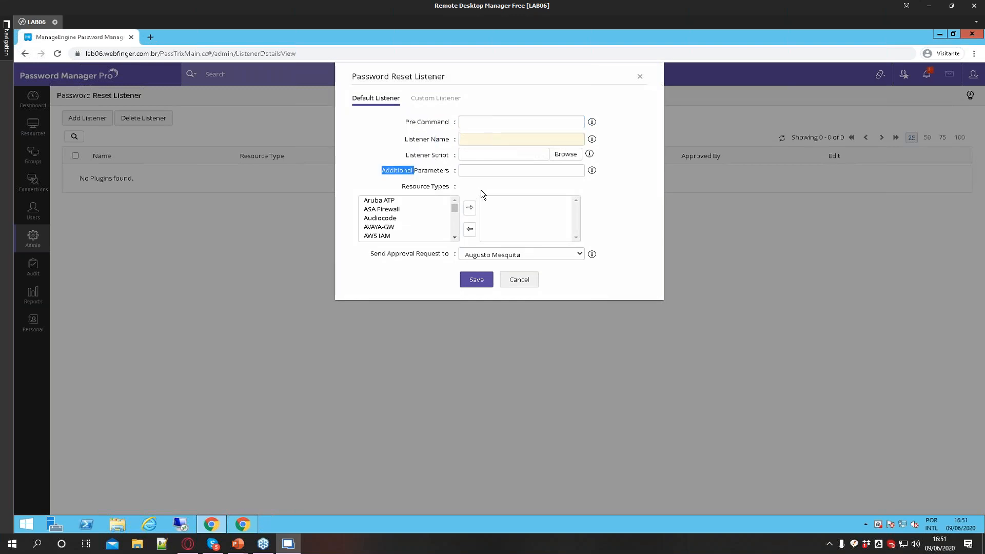
{"action": "mouse_move", "coordinate": [453, 208]}
{"action": "left_mouse_down"}
{"action": "mouse_move", "coordinate": [454, 246]}
{"action": "mouse_move", "coordinate": [453, 226]}
{"action": "left_mouse_up"}
{"action": "left_click", "coordinate": [401, 226]}
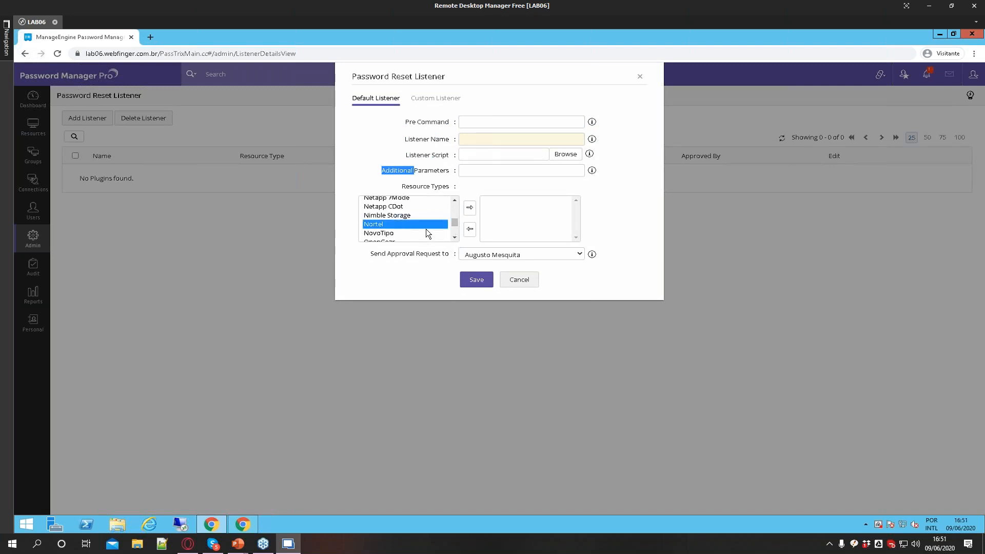
{"action": "key", "text": "s"}
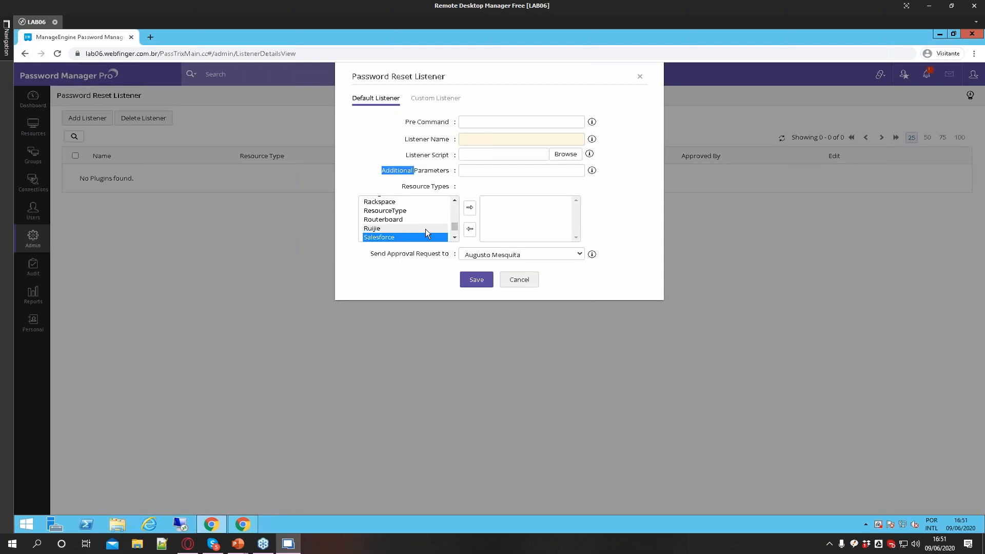
{"action": "left_click", "coordinate": [426, 229]}
{"action": "key", "text": "m"}
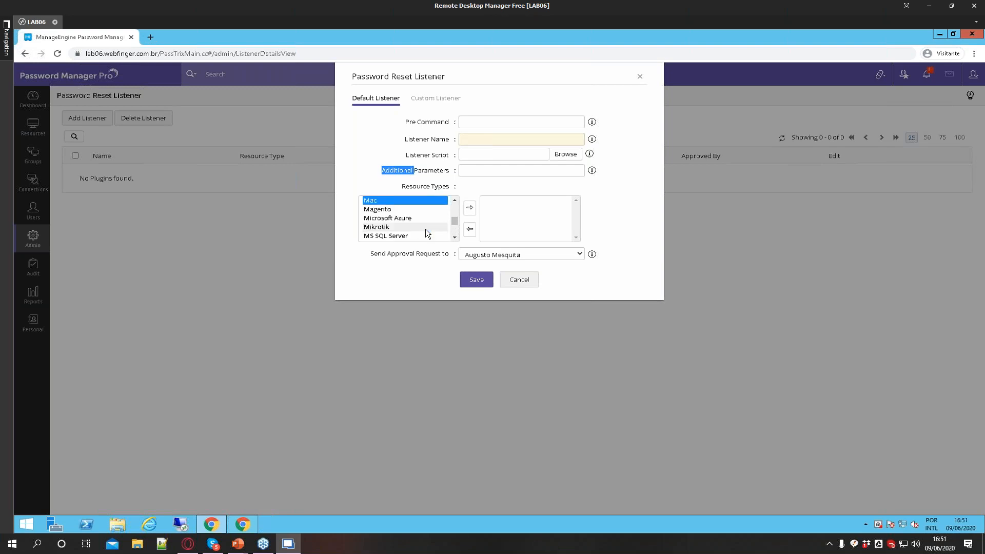
{"action": "left_click_drag", "start_coordinate": [425, 229], "coordinate": [448, 233]}
{"action": "left_click", "coordinate": [470, 207]}
{"action": "left_click", "coordinate": [468, 155]}
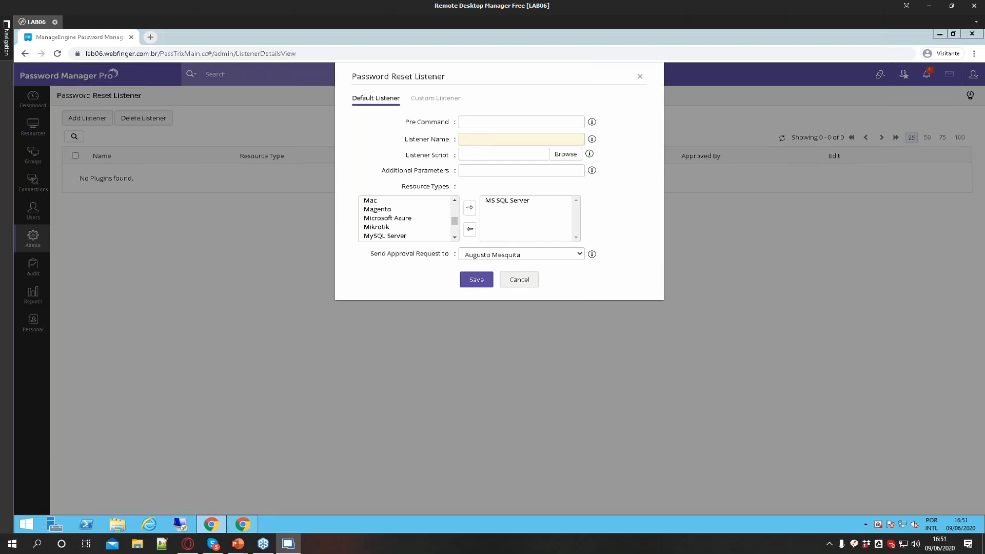
View the Custom Listener tab's fields, then return to the Default Listener tab
{"action": "left_click", "coordinate": [319, 34]}
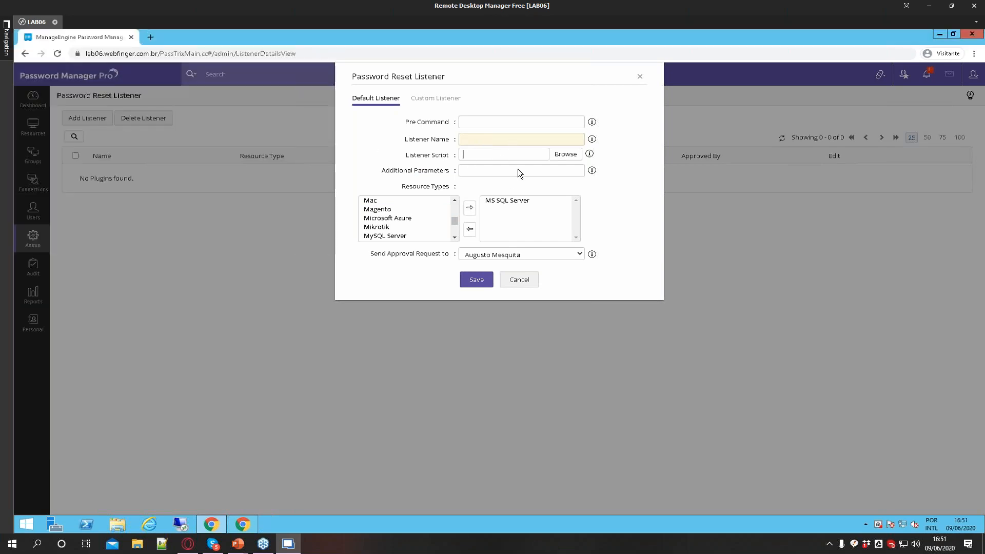
{"action": "left_click", "coordinate": [435, 98]}
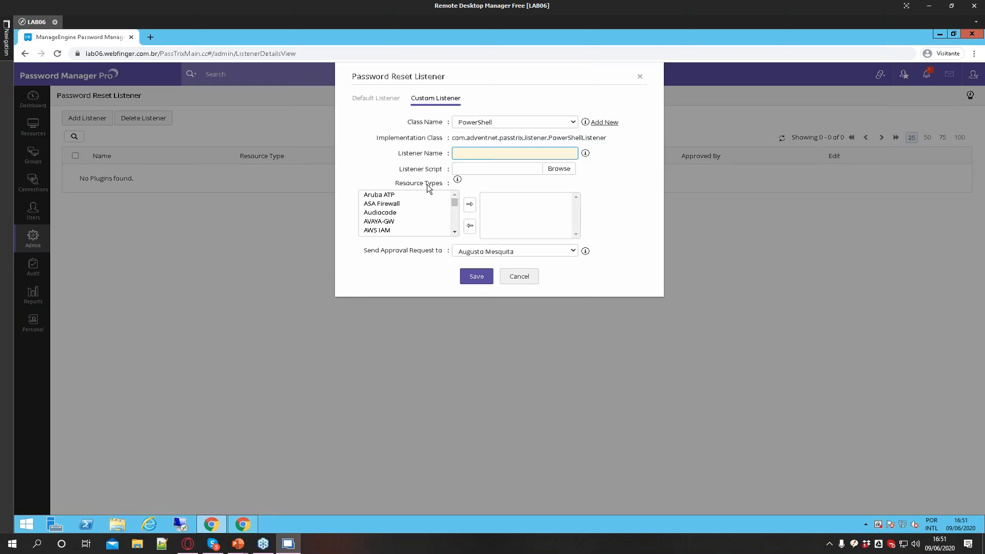
{"action": "left_click", "coordinate": [365, 100]}
Examine the default listener's fields: pre command, additional parameters, resource types and approval recipient
{"action": "left_click_drag", "start_coordinate": [405, 122], "coordinate": [440, 124]}
{"action": "left_click_drag", "start_coordinate": [381, 171], "coordinate": [457, 171]}
{"action": "left_click_drag", "start_coordinate": [403, 188], "coordinate": [439, 189]}
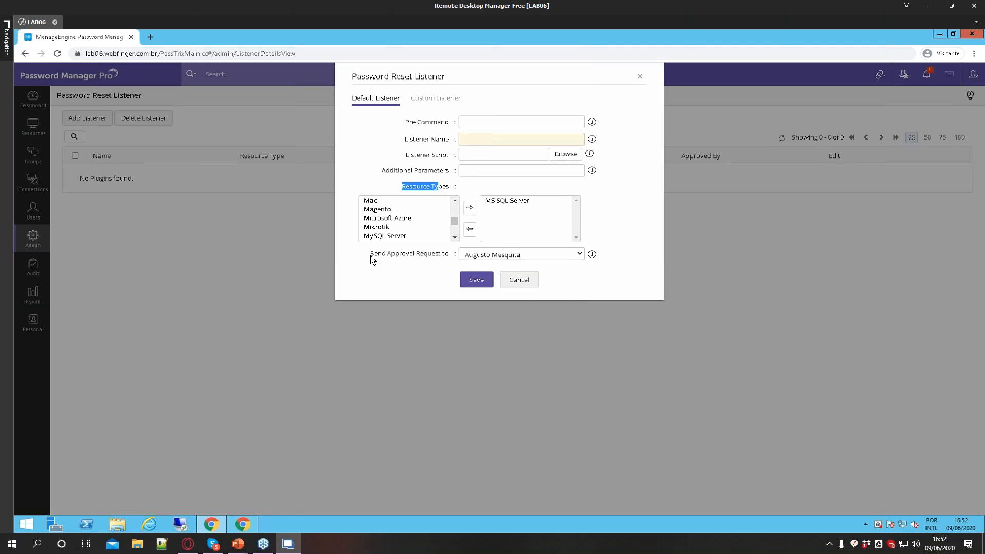
{"action": "left_click_drag", "start_coordinate": [371, 255], "coordinate": [385, 255]}
{"action": "left_click_drag", "start_coordinate": [422, 122], "coordinate": [402, 155]}
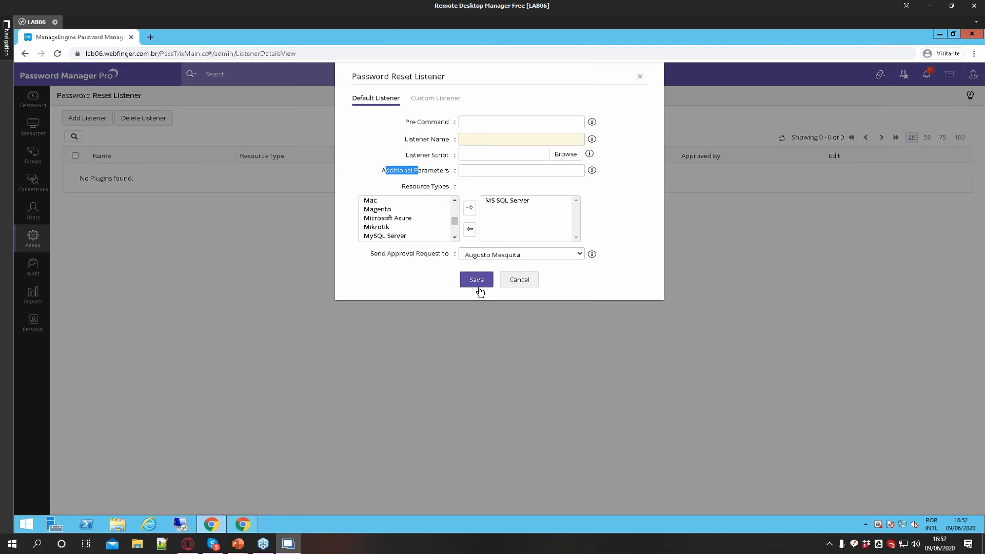
Cancel the Password Reset Listener dialog and return to the Admin settings page
{"action": "left_click", "coordinate": [519, 280]}
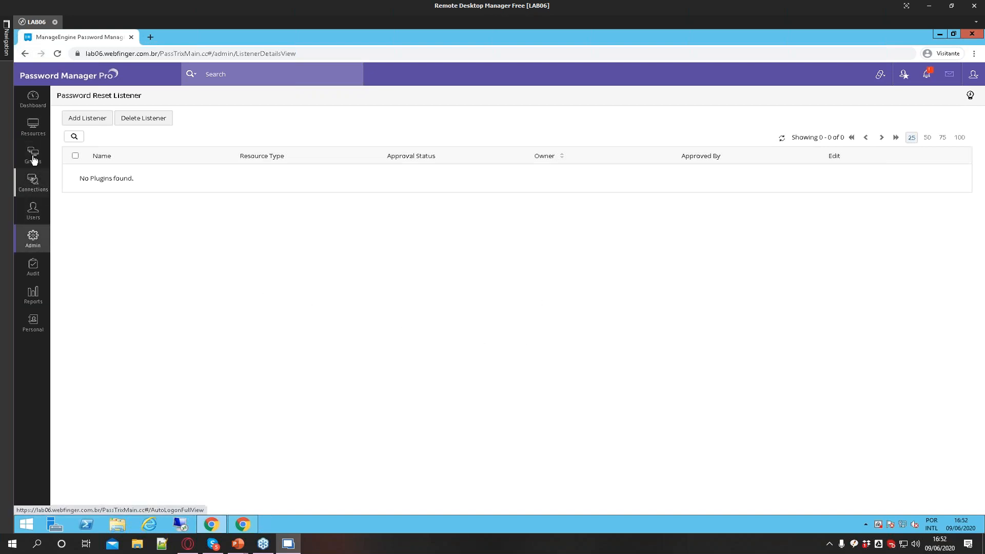
{"action": "left_click", "coordinate": [33, 237]}
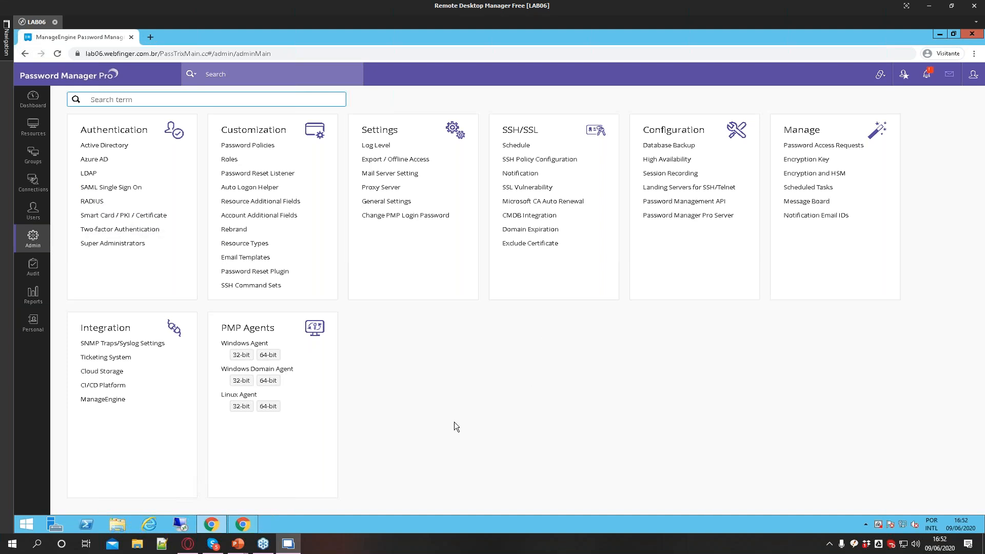
Switch to PowerPoint and start the Intro.pptx slideshow
{"action": "left_click", "coordinate": [237, 543]}
{"action": "left_click", "coordinate": [278, 511]}
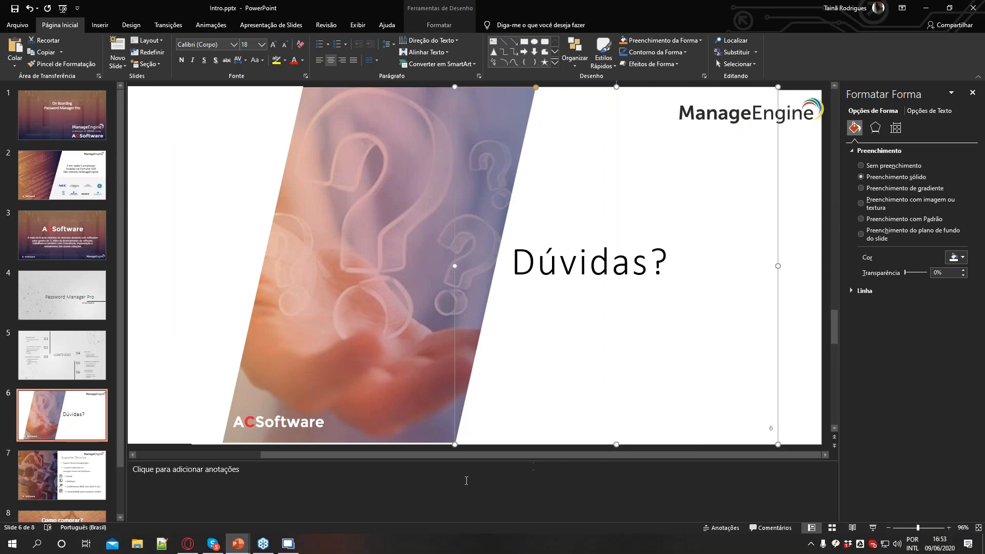
{"action": "left_click", "coordinate": [463, 480]}
{"action": "key", "text": "F5"}
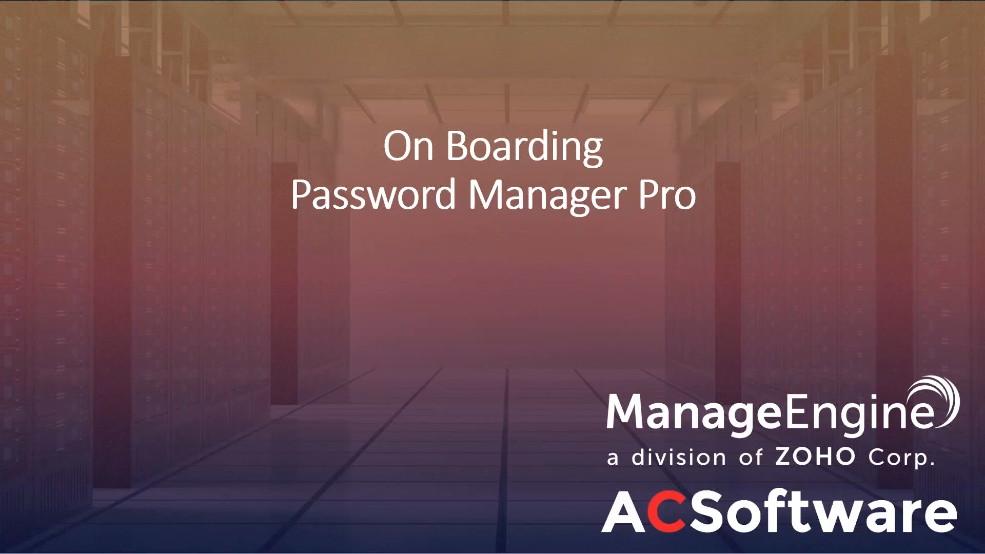
Advance the slideshow to the Dúvidas? slide
{"action": "key", "text": "Right"}
{"action": "key", "text": "Right"}
{"action": "key", "text": "Right"}
{"action": "key", "text": "Right"}
{"action": "key", "text": "Right"}
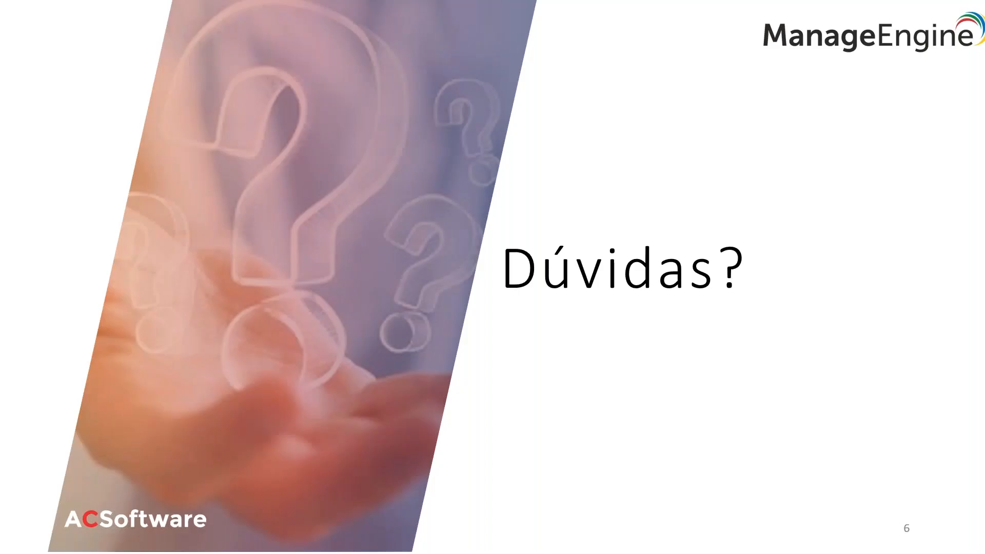